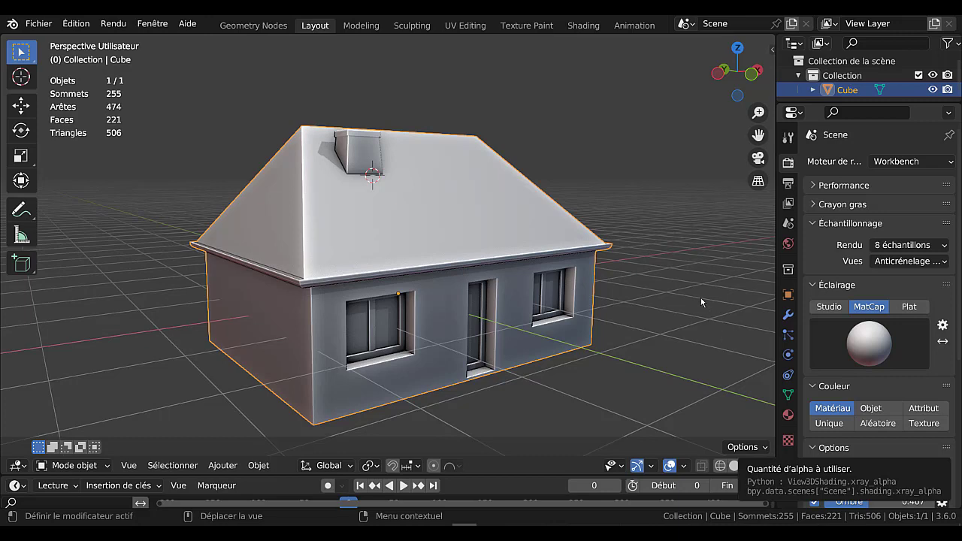
pyautogui.click(749, 259)
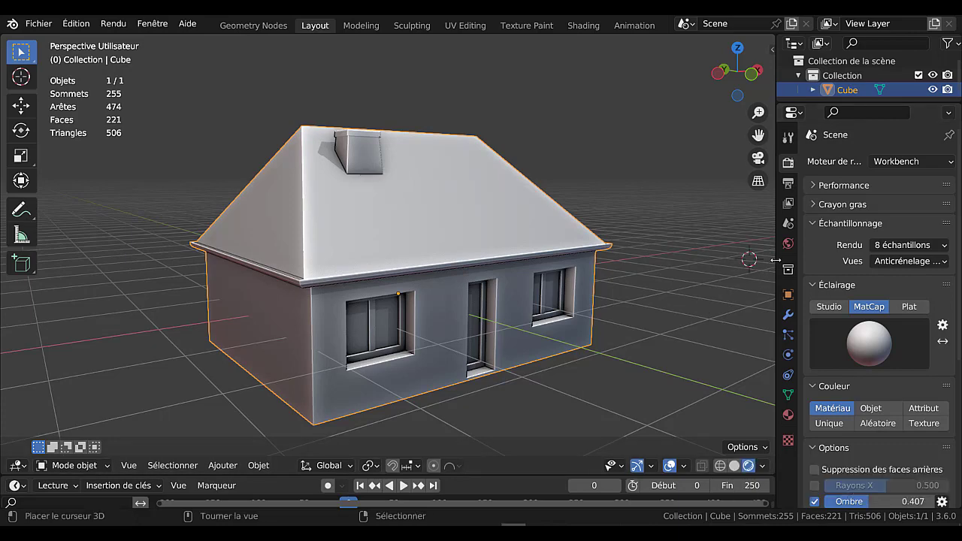
pyautogui.moveTo(775, 260); pyautogui.dragTo(878, 260)
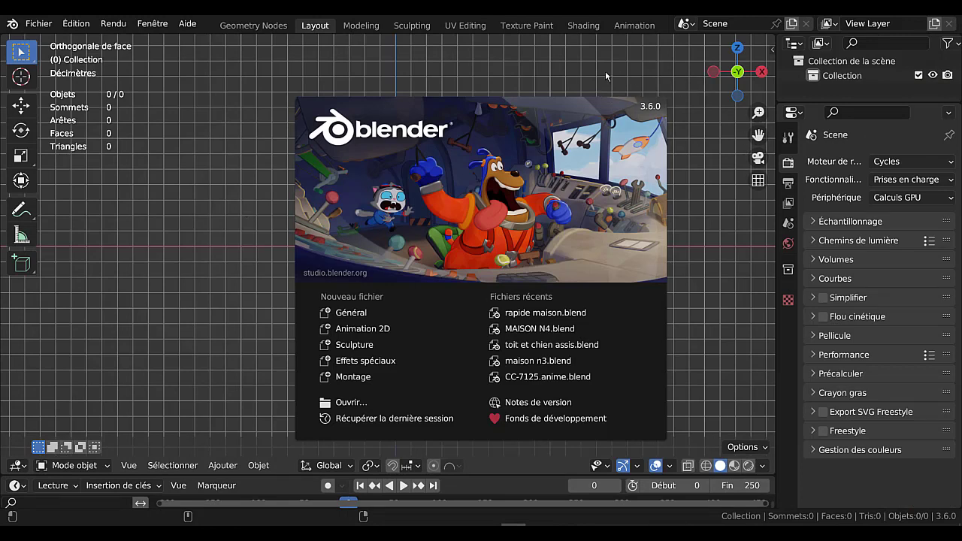
# - Dismiss the splash screen and widen the 3D viewport
pyautogui.click(237, 249)
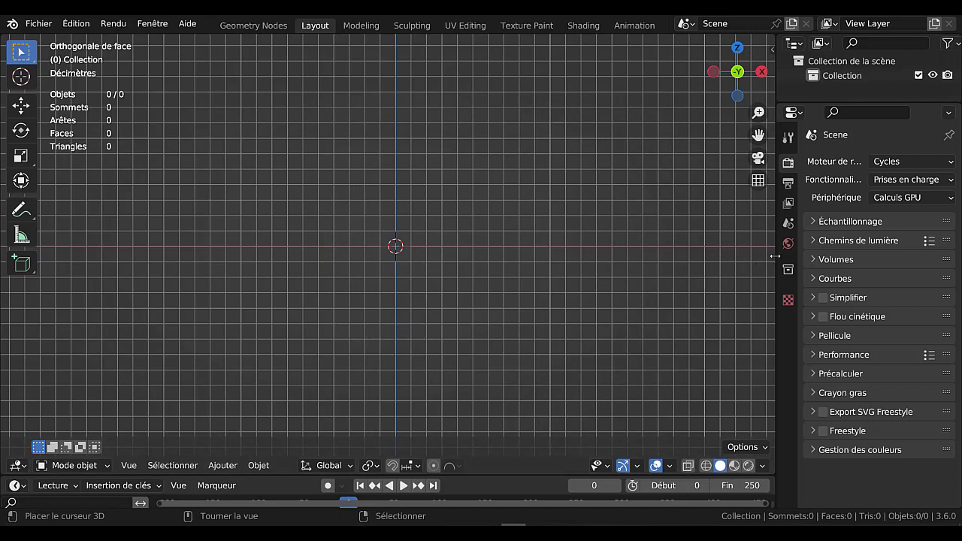
pyautogui.moveTo(774, 256); pyautogui.dragTo(847, 256)
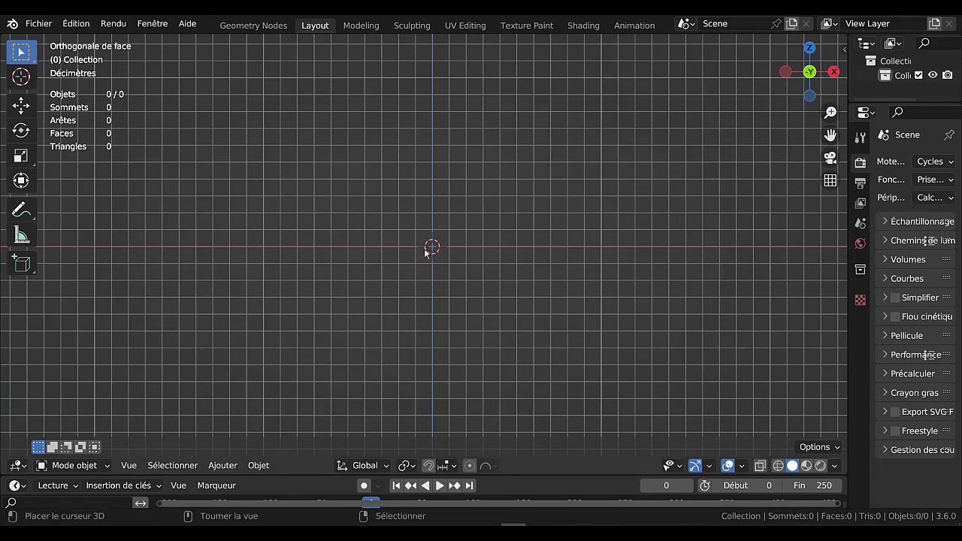
# - Look up the Bool Tool add-on in the preferences by searching the add-ons for "bool", and close the preferences
pyautogui.click(221, 466)
pyautogui.click(76, 23)
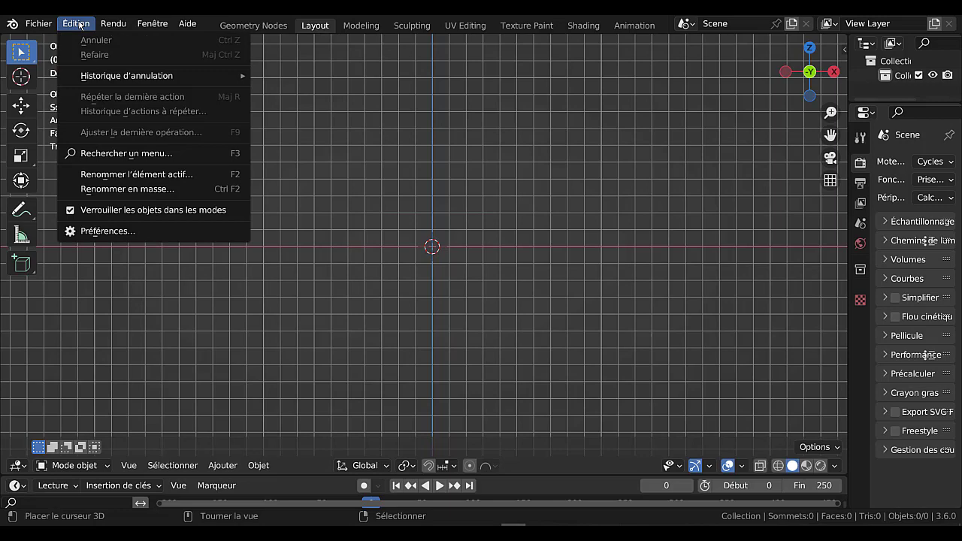
pyautogui.click(80, 232)
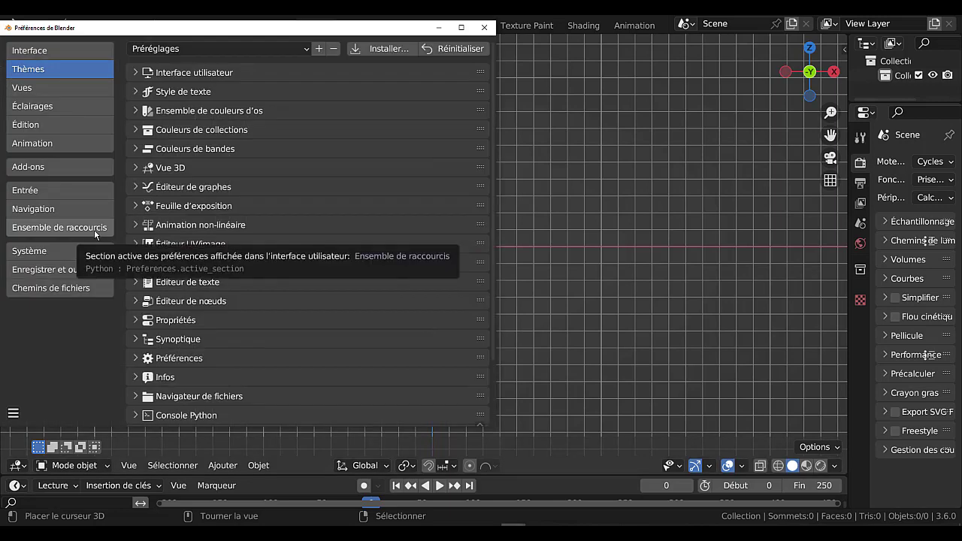
pyautogui.click(46, 167)
pyautogui.click(400, 69)
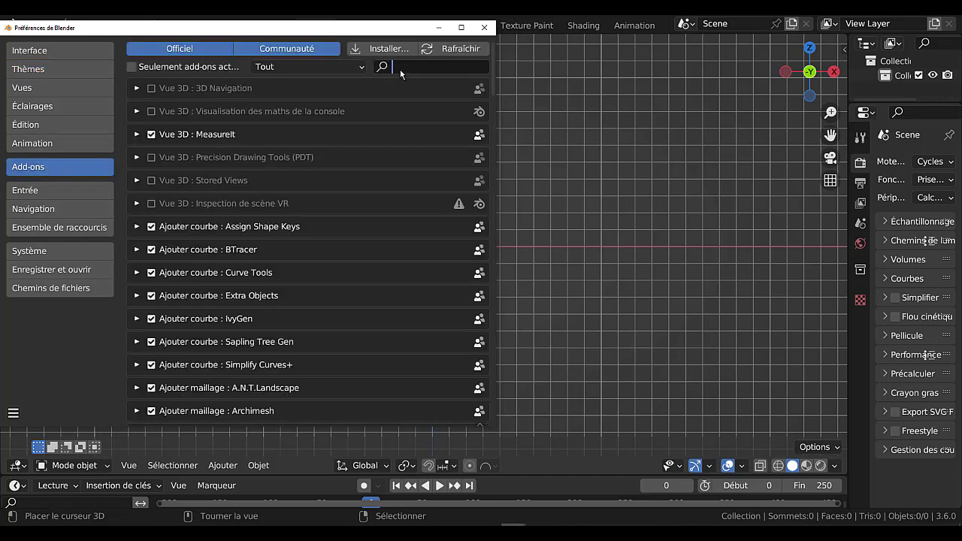
pyautogui.write('bool')
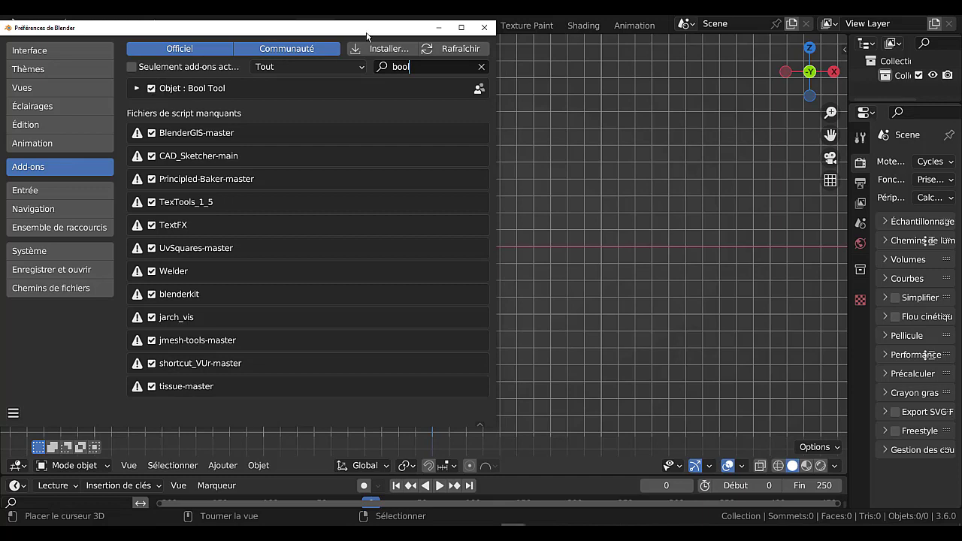
pyautogui.click(484, 27)
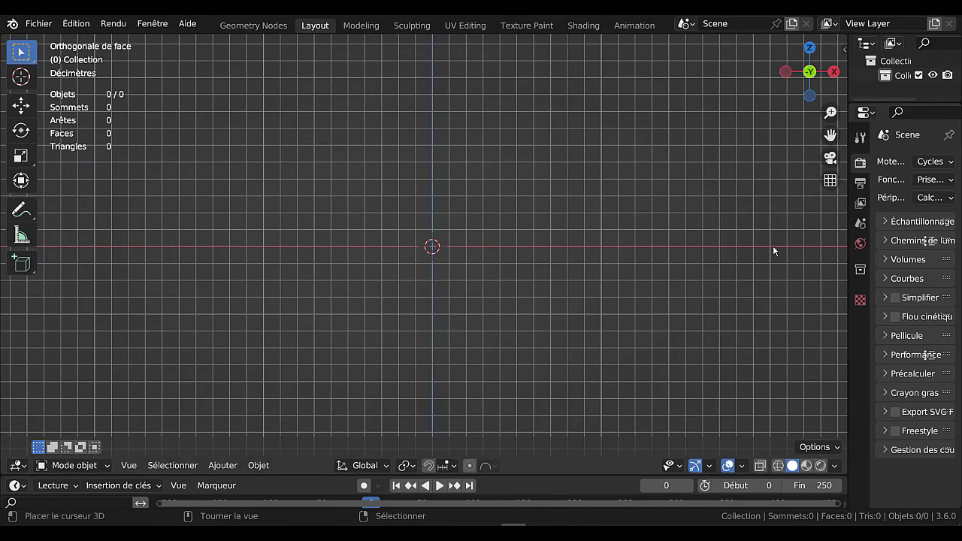
# - Show the World properties with enough width to read the background settings, and restore the wide 3D viewport
pyautogui.moveTo(848, 214); pyautogui.dragTo(772, 213)
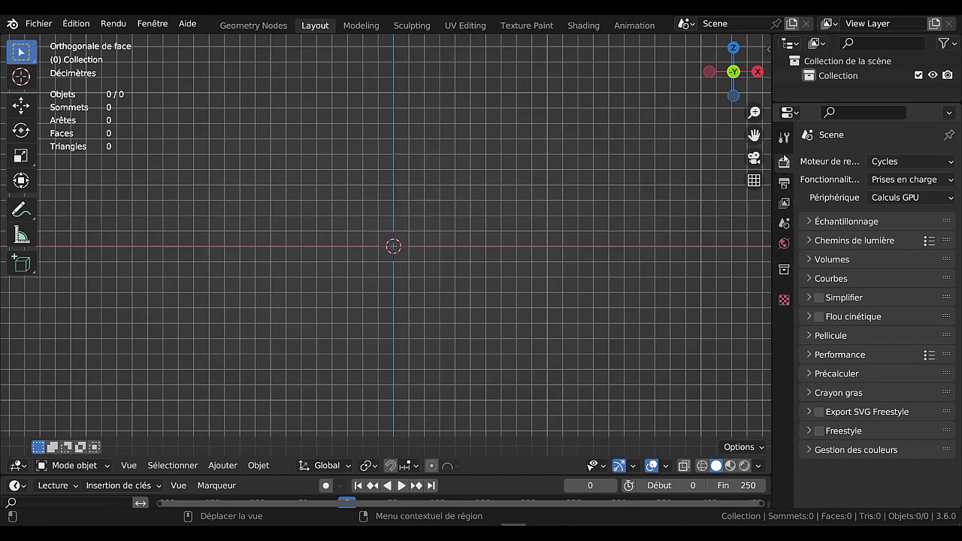
pyautogui.click(784, 245)
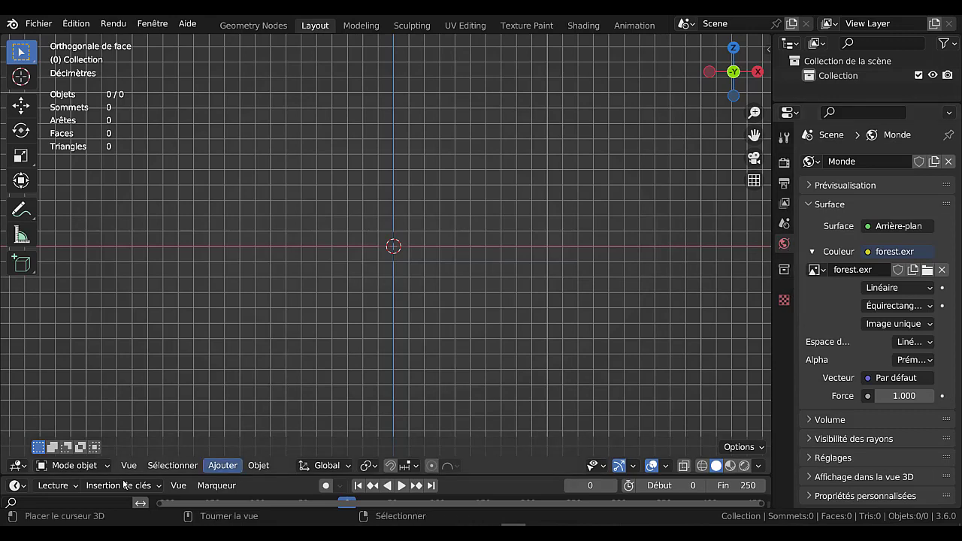
pyautogui.click(222, 466)
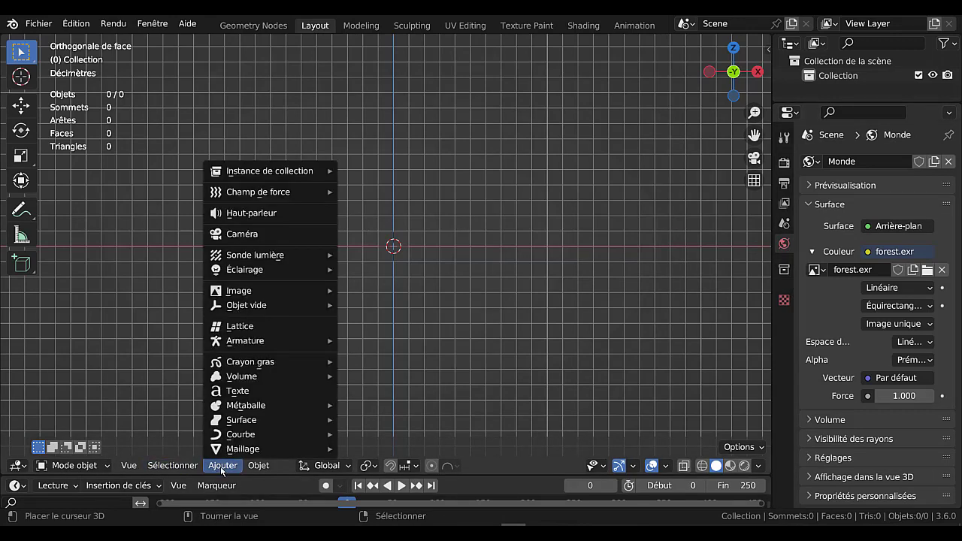
pyautogui.moveTo(772, 230); pyautogui.dragTo(862, 233)
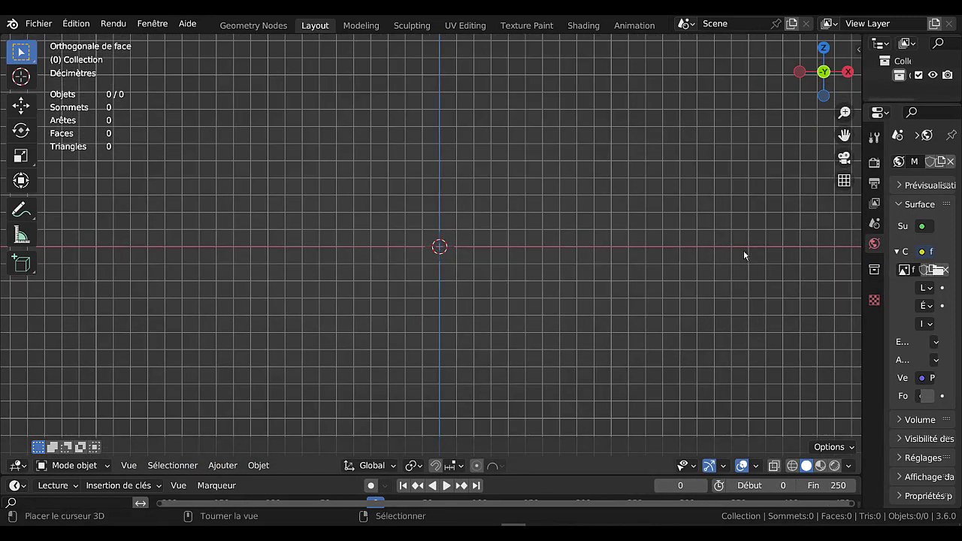
# - Add a cube mesh and scale its geometry uniformly to about 0.56 in Edit Mode
pyautogui.click(224, 465)
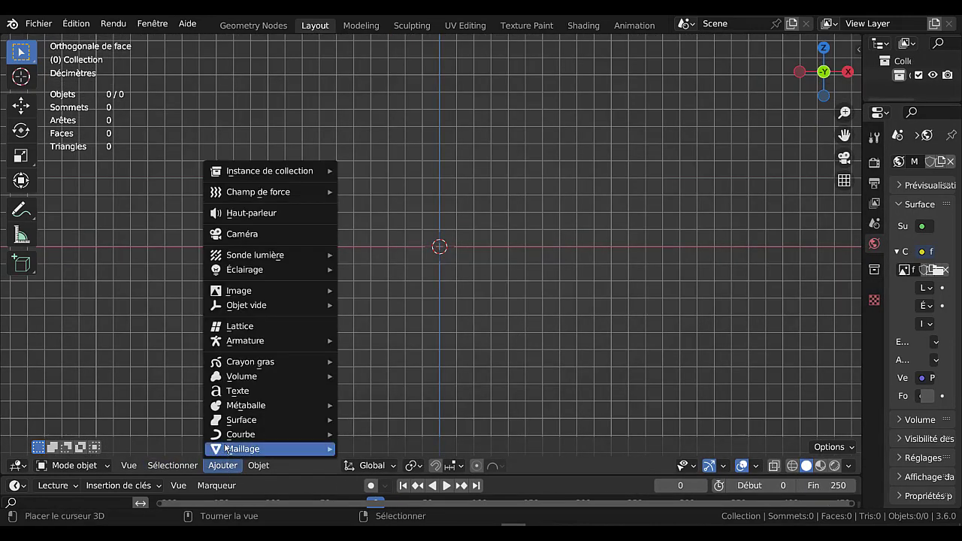
pyautogui.moveTo(248, 449)
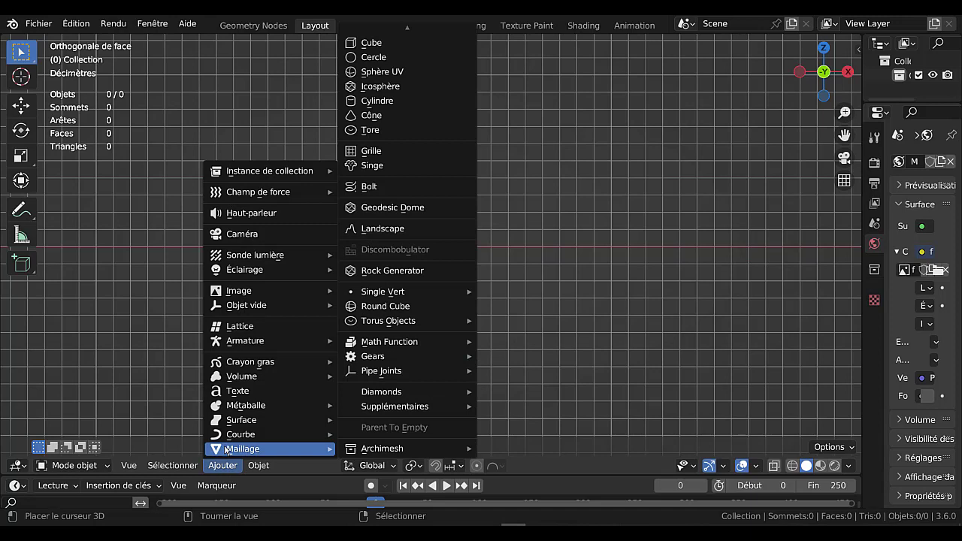
pyautogui.click(372, 44)
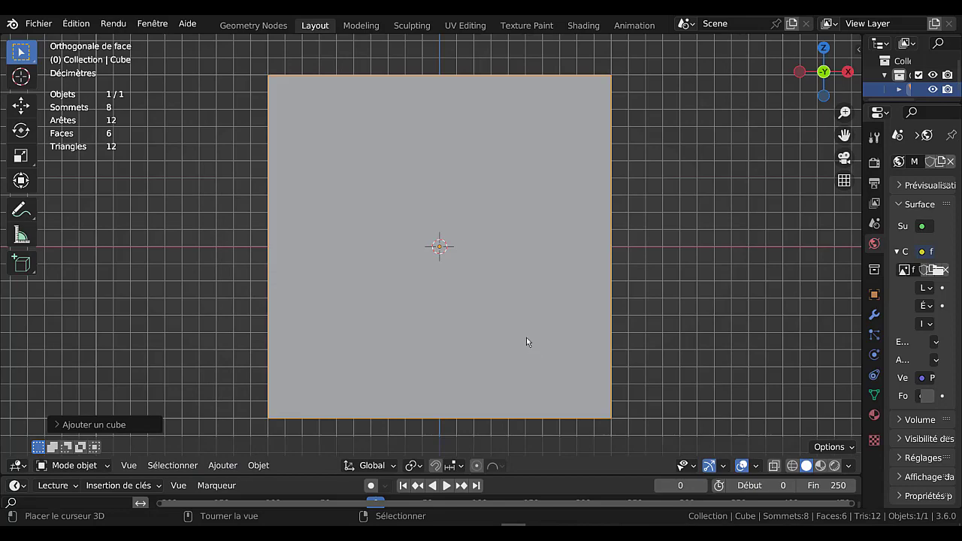
pyautogui.scroll(-5, 526, 342)
pyautogui.press('Tab')
pyautogui.moveTo(510, 313); pyautogui.dragTo(545, 340, button='middle')
pyautogui.press('s')
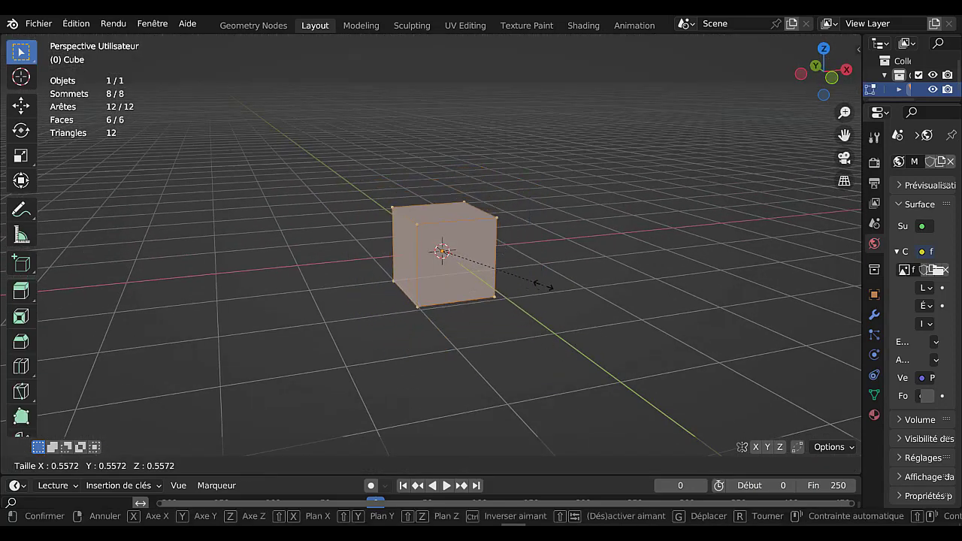
pyautogui.click(538, 284)
# - Cut a horizontal edge loop around the cube, slid upward by a factor of about 0.35, and deselect it
pyautogui.hotkey('ctrl', 'r')
pyautogui.click(425, 280)
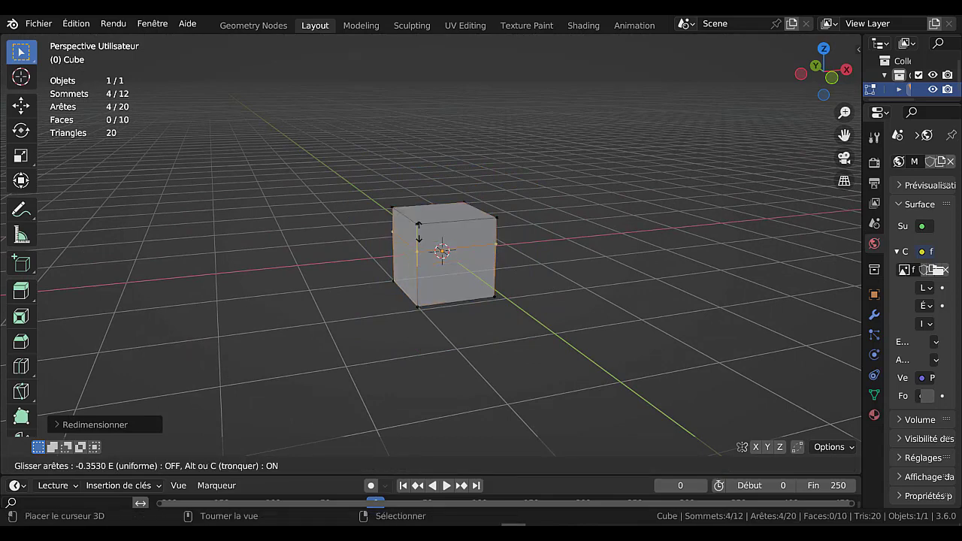
pyautogui.click(419, 226)
pyautogui.click(333, 304)
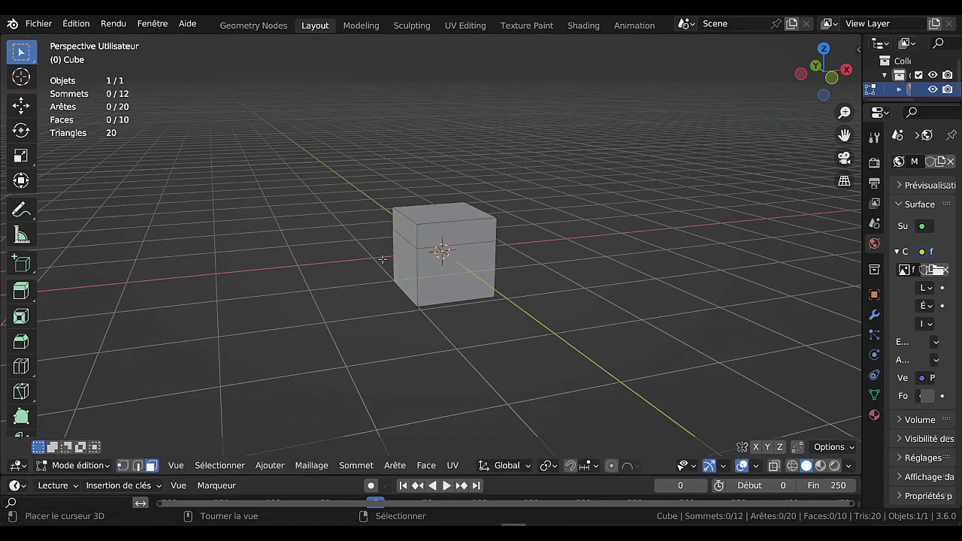
# - Extrude the face above the loop cut on the cube's negative X side outward to form an overhang
pyautogui.click(404, 233)
pyautogui.scroll(3, 411, 270)
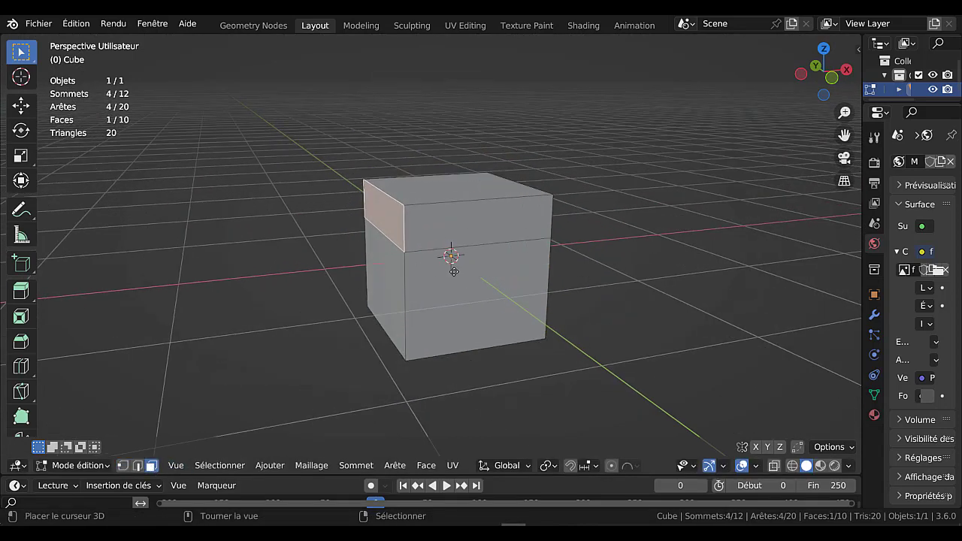
pyautogui.press('e')
pyautogui.click(418, 281)
# - Extrude the underside of the overhang downward along the cube's side and return to Object Mode
pyautogui.moveTo(396, 318); pyautogui.dragTo(381, 224, button='middle')
pyautogui.click(370, 190)
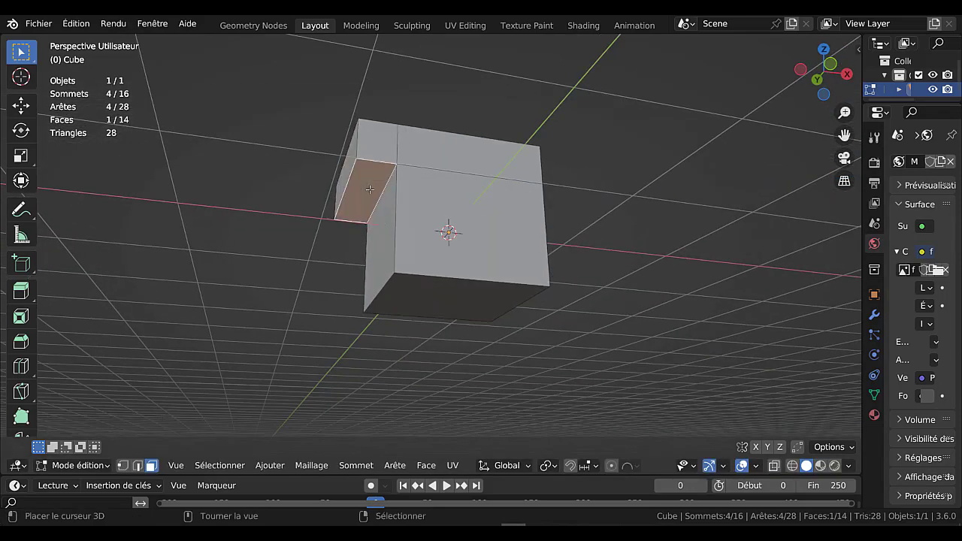
pyautogui.press('e')
pyautogui.click(427, 206)
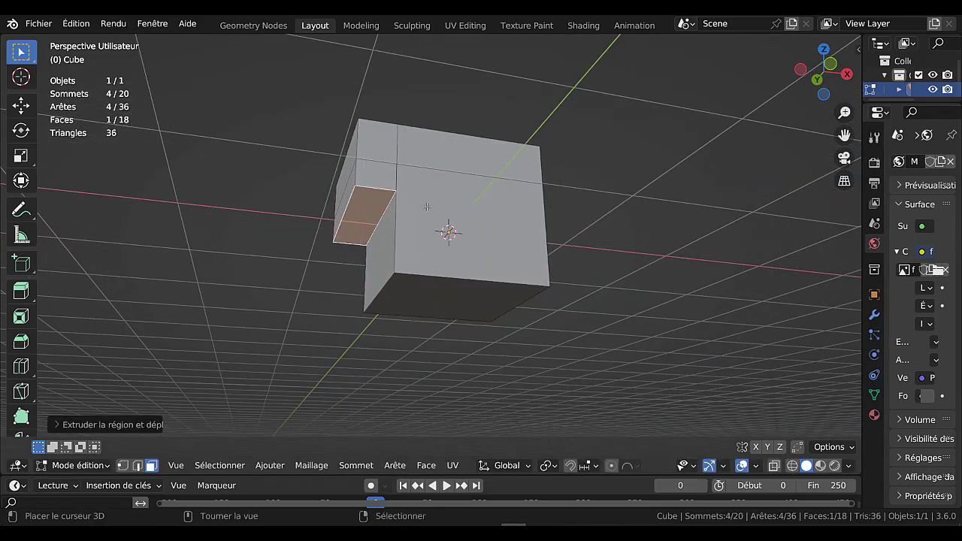
pyautogui.moveTo(427, 207); pyautogui.dragTo(402, 219, button='middle')
pyautogui.scroll(3, 399, 216)
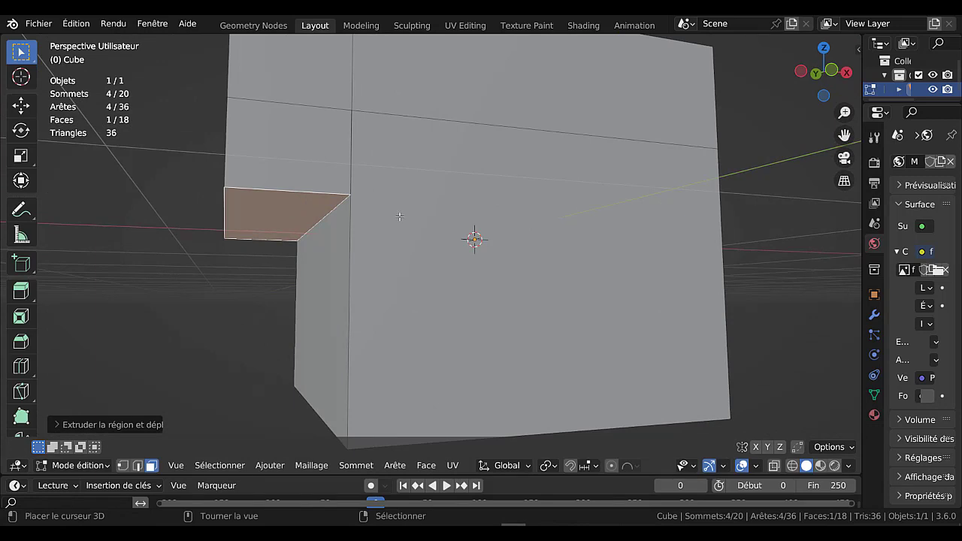
pyautogui.scroll(2, 391, 211)
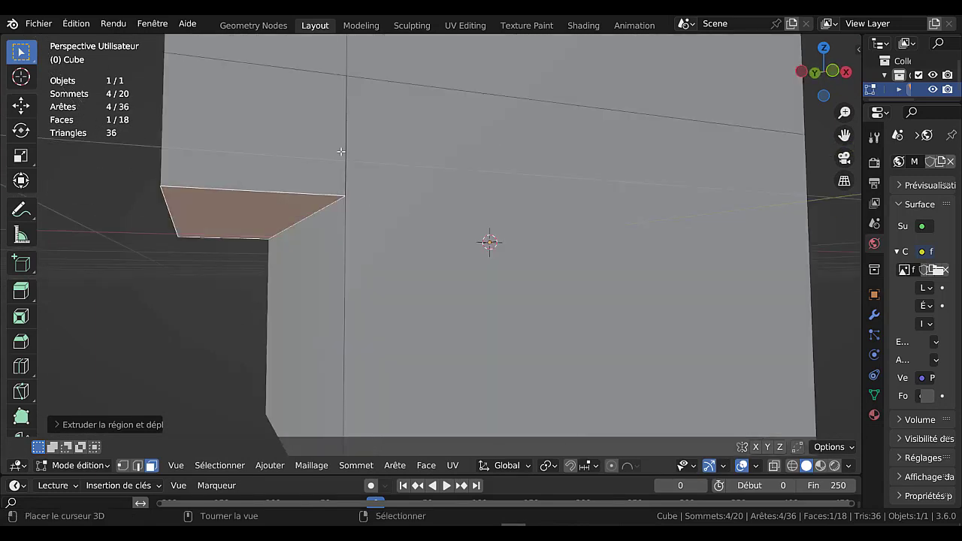
pyautogui.scroll(-6, 379, 188)
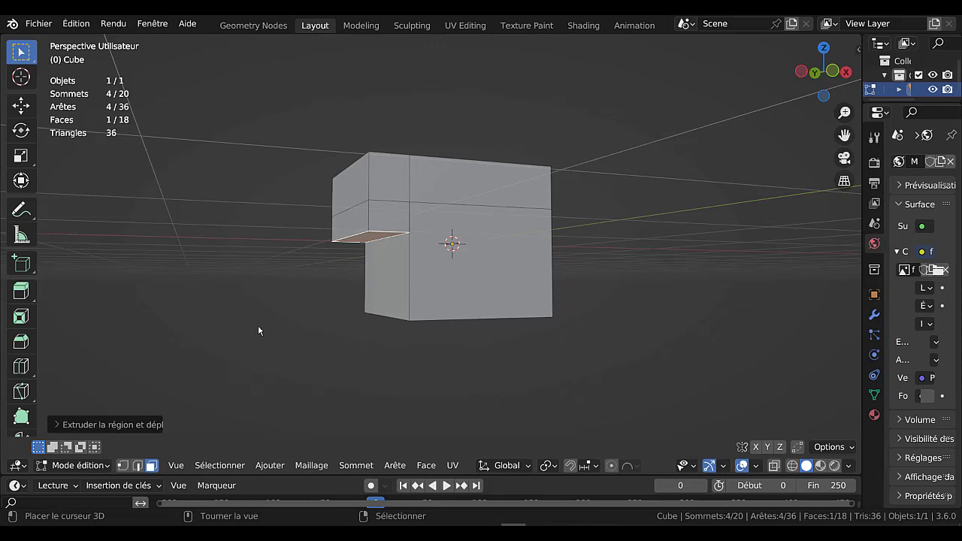
pyautogui.press('Tab')
pyautogui.moveTo(301, 319); pyautogui.dragTo(348, 357, button='middle')
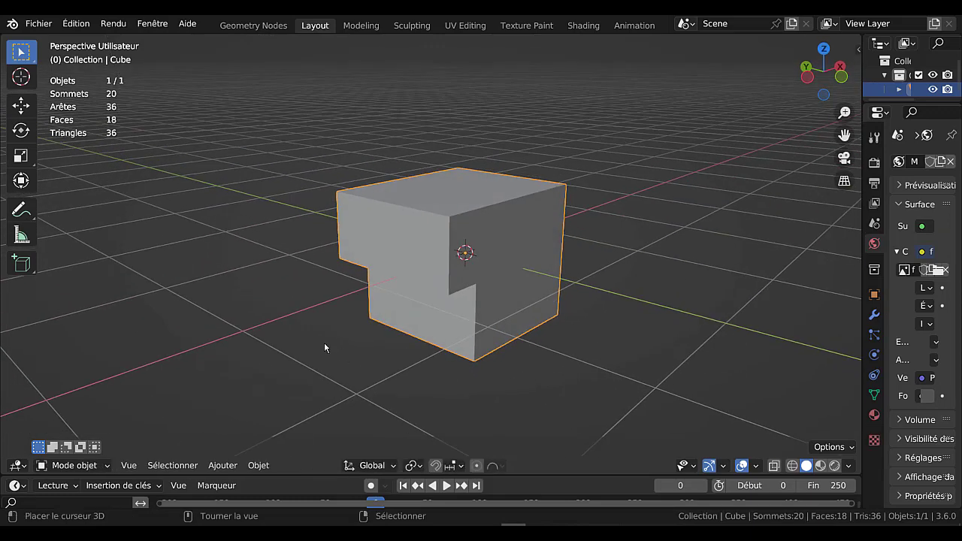
# - Add a second, larger cube centred on the negative X side of the stepped block so that the two overlap
pyautogui.press('KP_7')
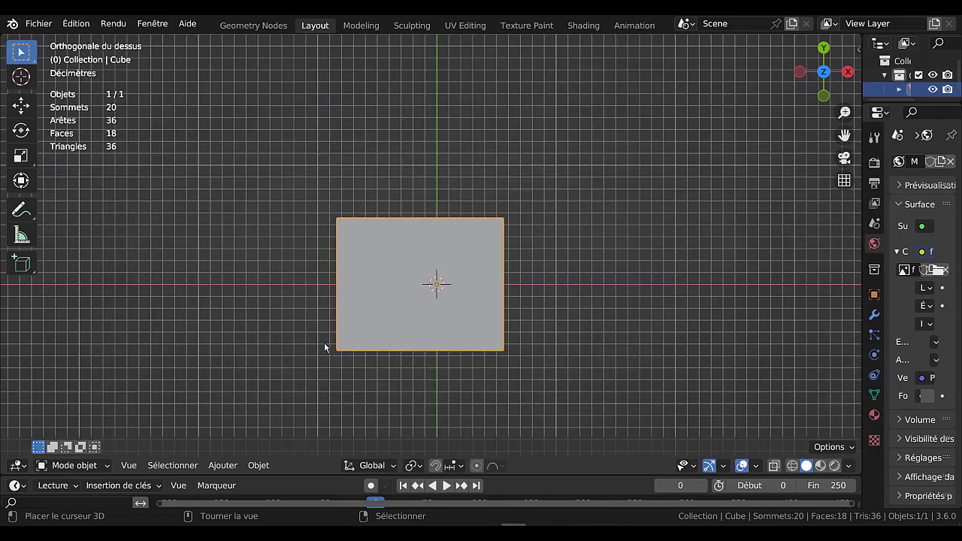
pyautogui.click(223, 465)
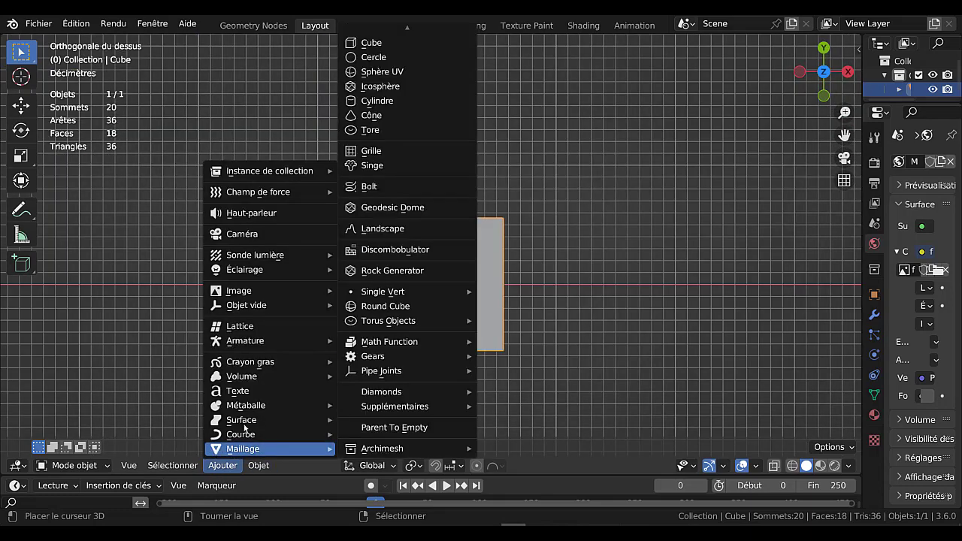
pyautogui.click(368, 43)
pyautogui.moveTo(336, 275); pyautogui.dragTo(485, 103, button='middle')
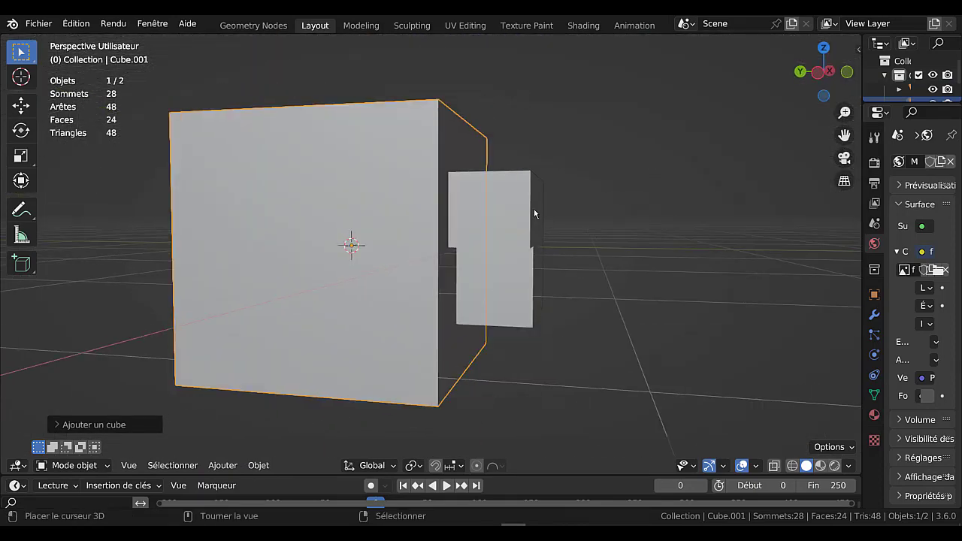
pyautogui.moveTo(533, 209); pyautogui.dragTo(475, 237, button='middle')
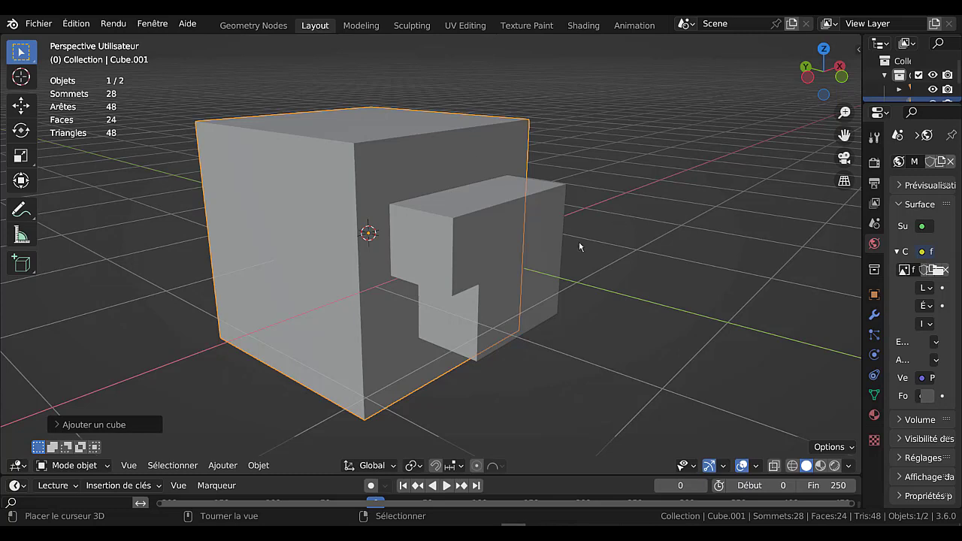
# - Try a boolean operation with the stepped block on the large cube, undoing it once and repeating it
pyautogui.click(518, 264)
pyautogui.keyDown('shift'); pyautogui.rightClick(491, 178); pyautogui.keyUp('shift')
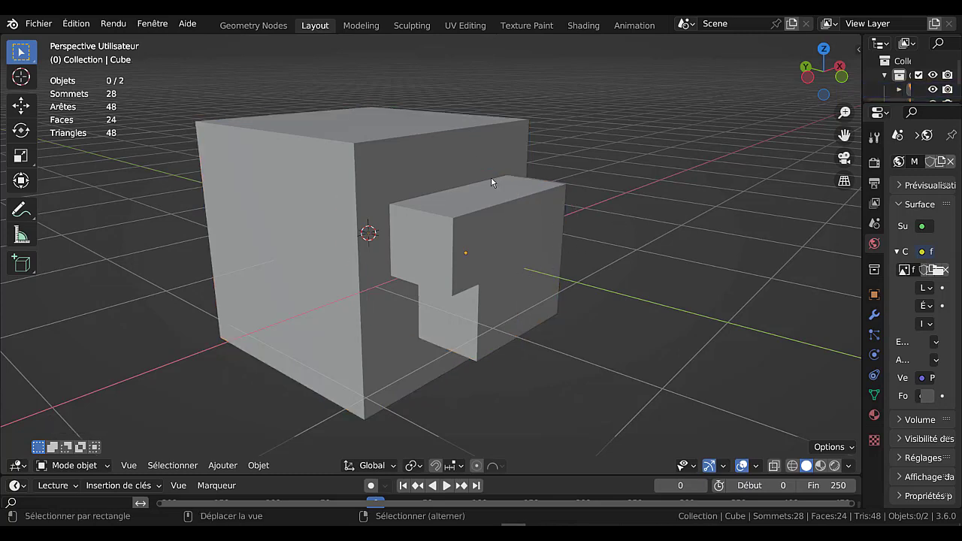
pyautogui.rightClick(506, 218)
pyautogui.keyDown('shift'); pyautogui.rightClick(461, 160); pyautogui.keyUp('shift')
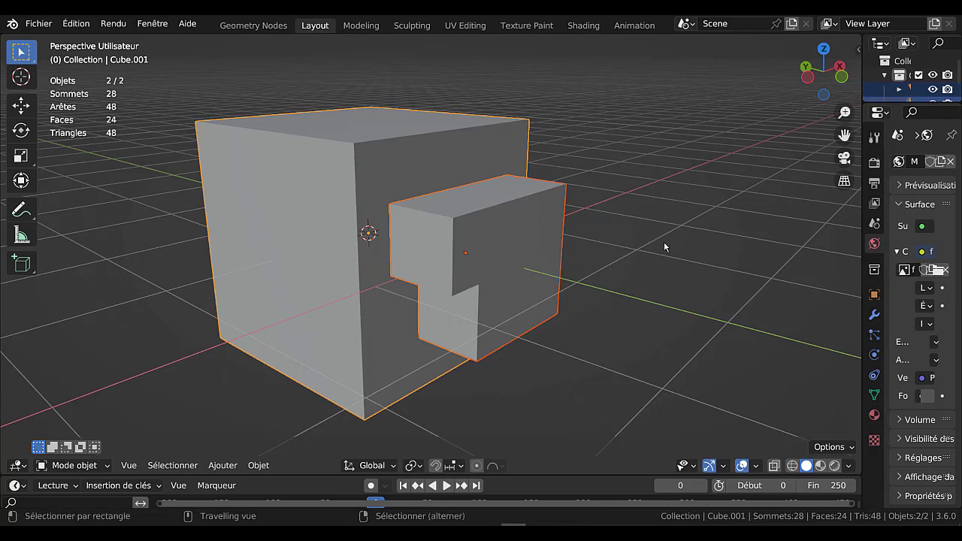
pyautogui.press('Delete')
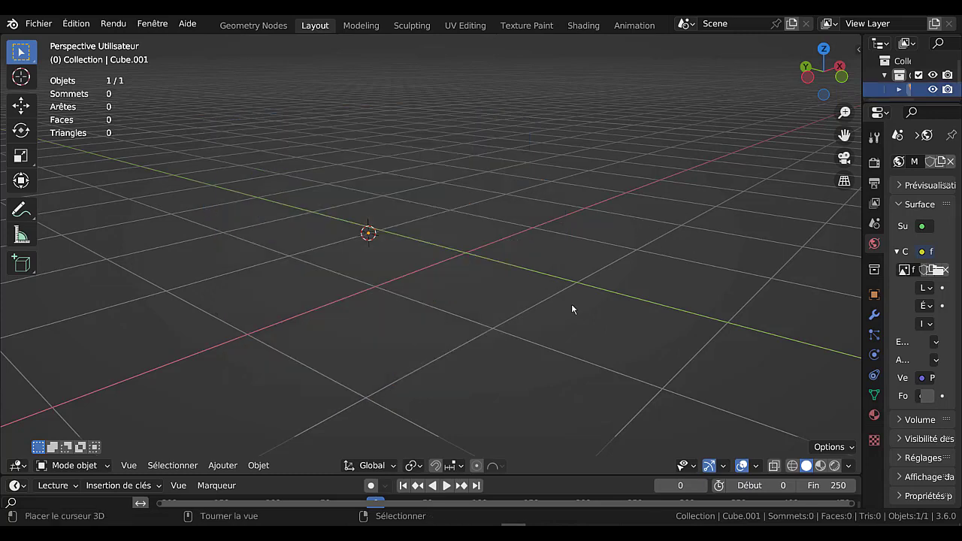
pyautogui.hotkey('ctrl', 'z')
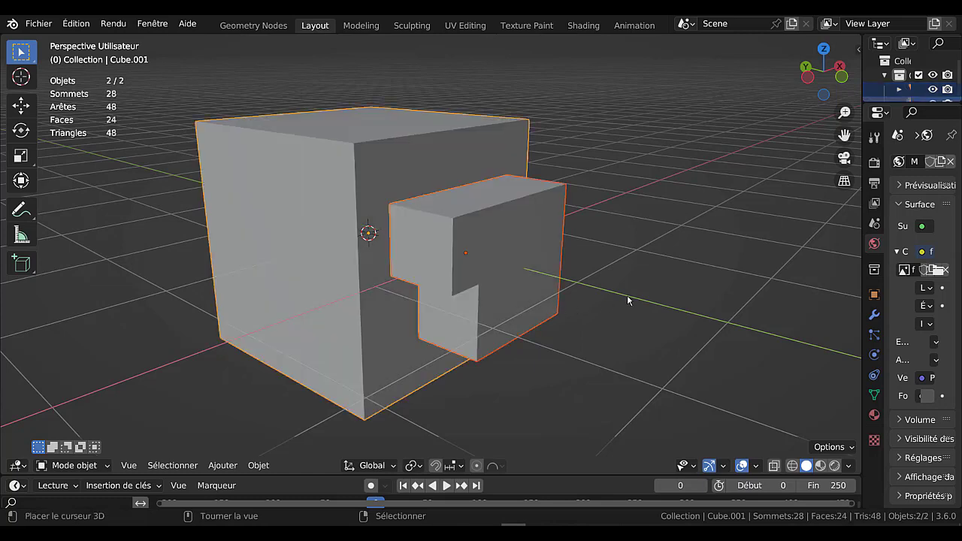
pyautogui.hotkey('ctrl', 'shift', 'z')
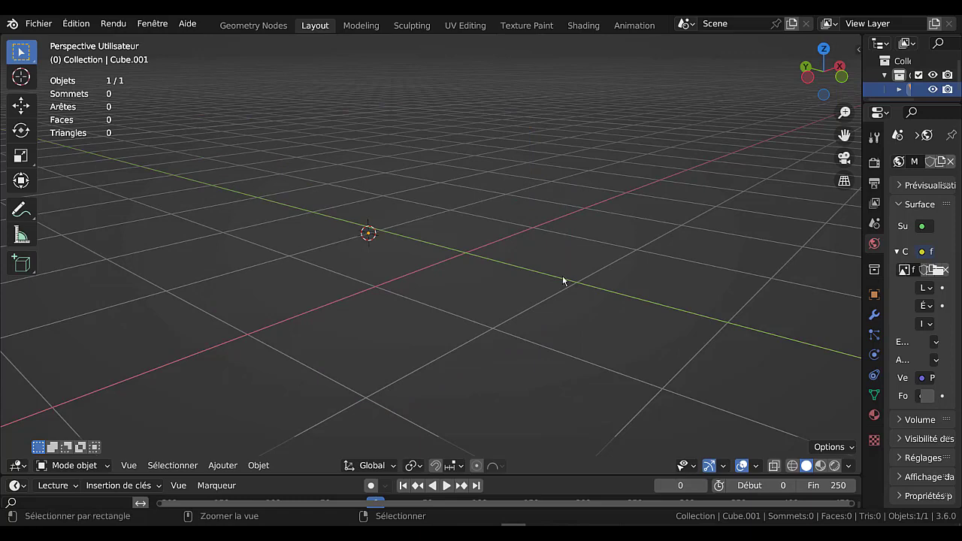
# - Undo the last boolean operation and isolate the stepped block in local view
pyautogui.hotkey('ctrl', 'z')
pyautogui.click(507, 247)
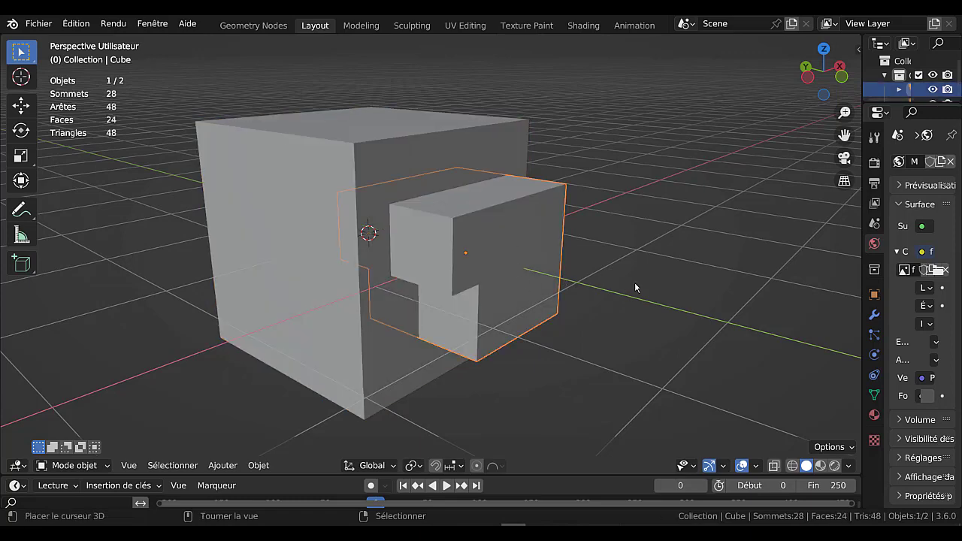
pyautogui.press('KP_Divide')
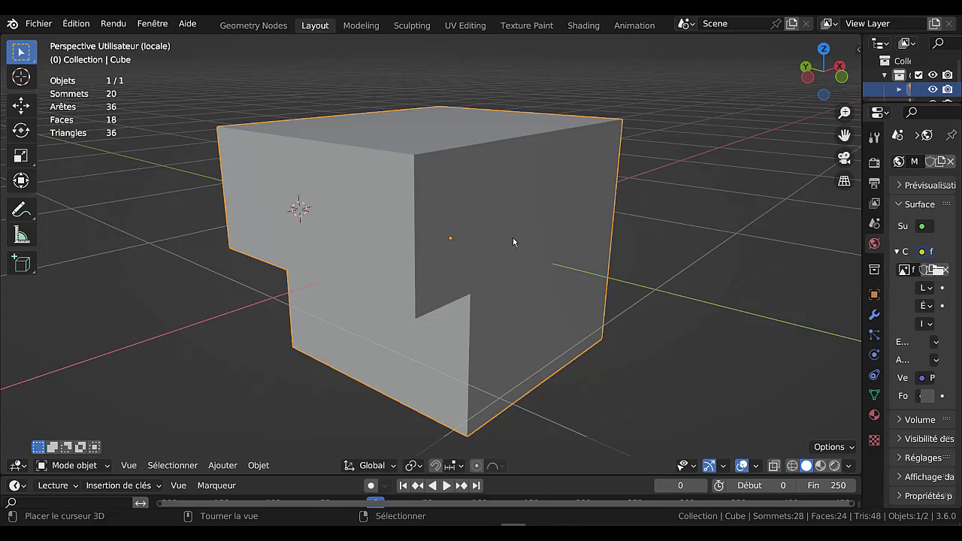
# - Move the overhang's underside face slightly outward along X, away from the block's wall, and return to the full scene in Object Mode
pyautogui.press('Tab')
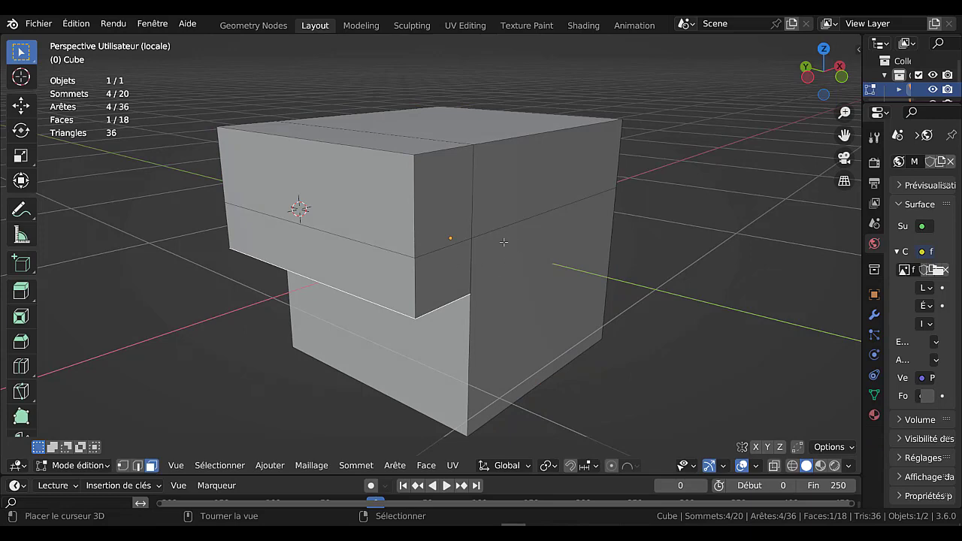
pyautogui.moveTo(501, 294); pyautogui.dragTo(487, 245, button='middle')
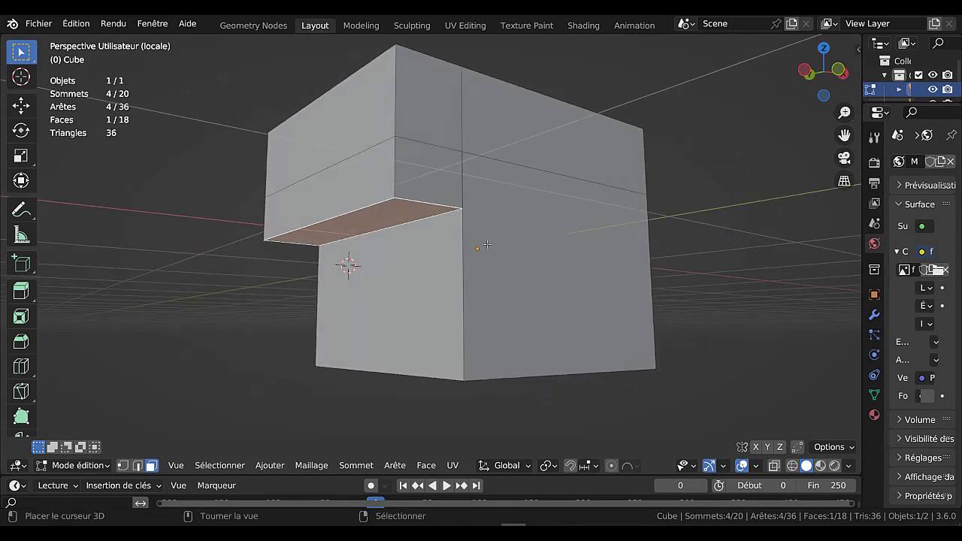
pyautogui.scroll(2, 460, 254)
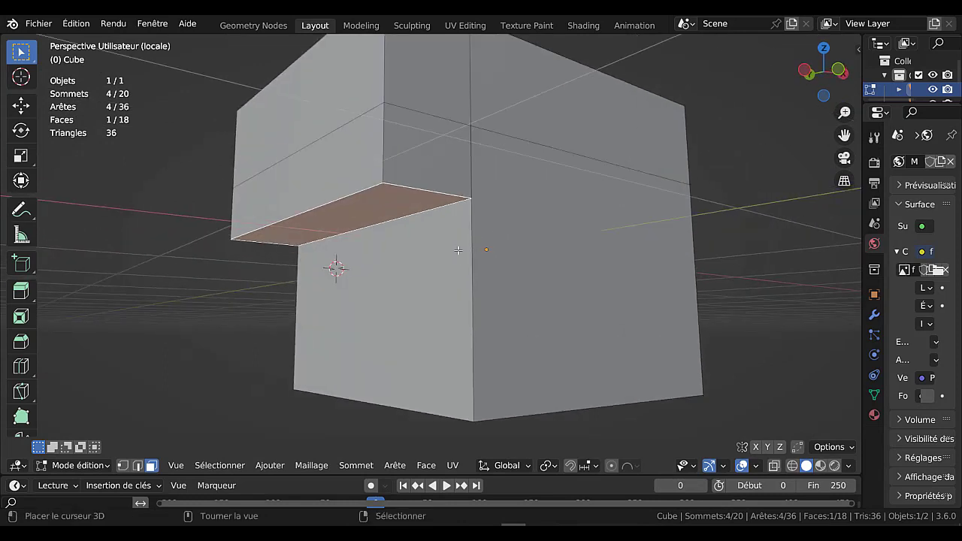
pyautogui.press('g')
pyautogui.press('x')
pyautogui.click(506, 269)
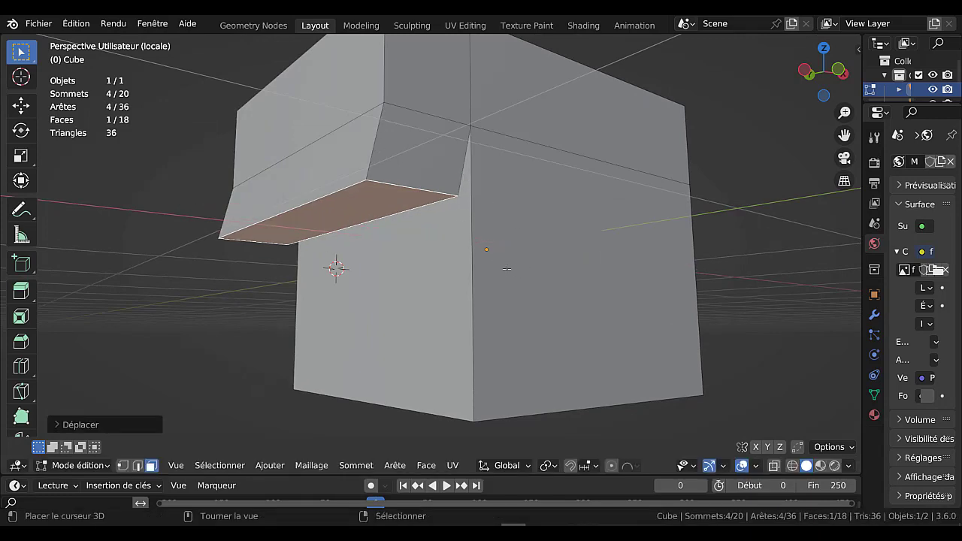
pyautogui.press('Tab')
pyautogui.scroll(-5, 506, 269)
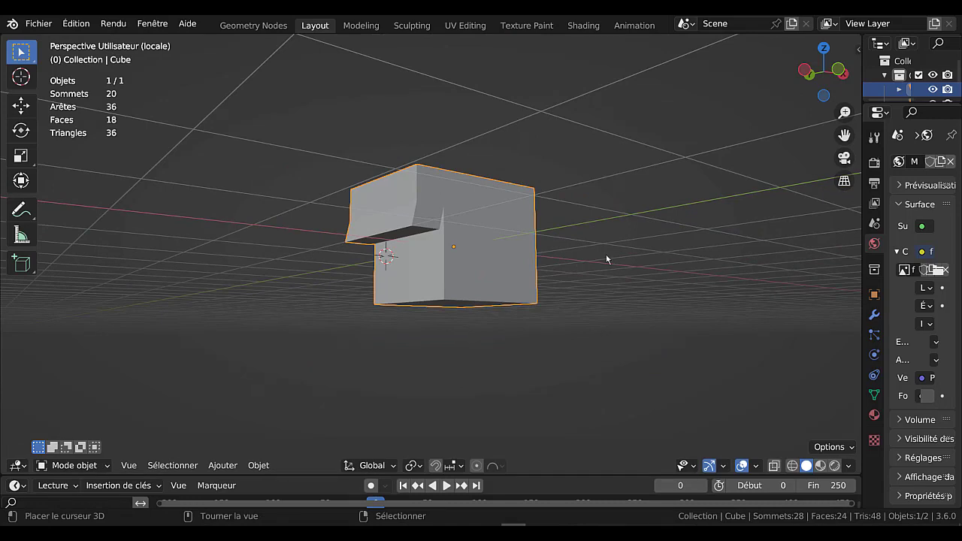
pyautogui.press('KP_Divide')
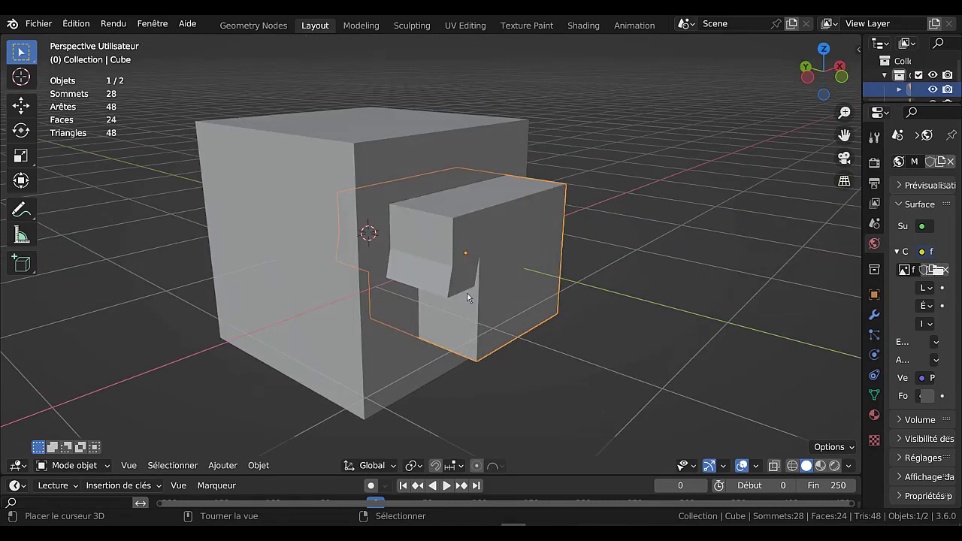
# - Try a boolean union of the modified block with the large cube and check the merged faces in Edit Mode
pyautogui.keyDown('shift'); pyautogui.click(408, 168); pyautogui.keyUp('shift')
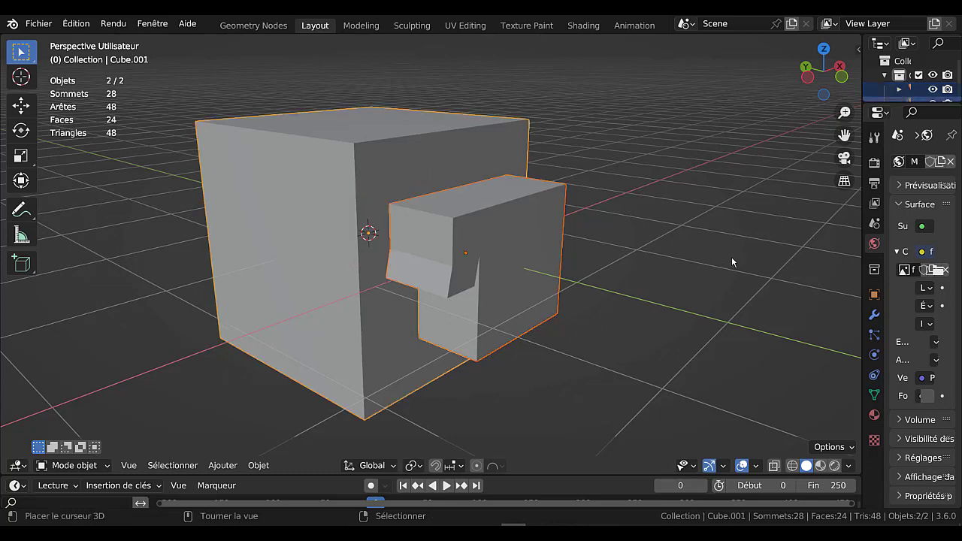
pyautogui.press('shift')
pyautogui.press('Tab')
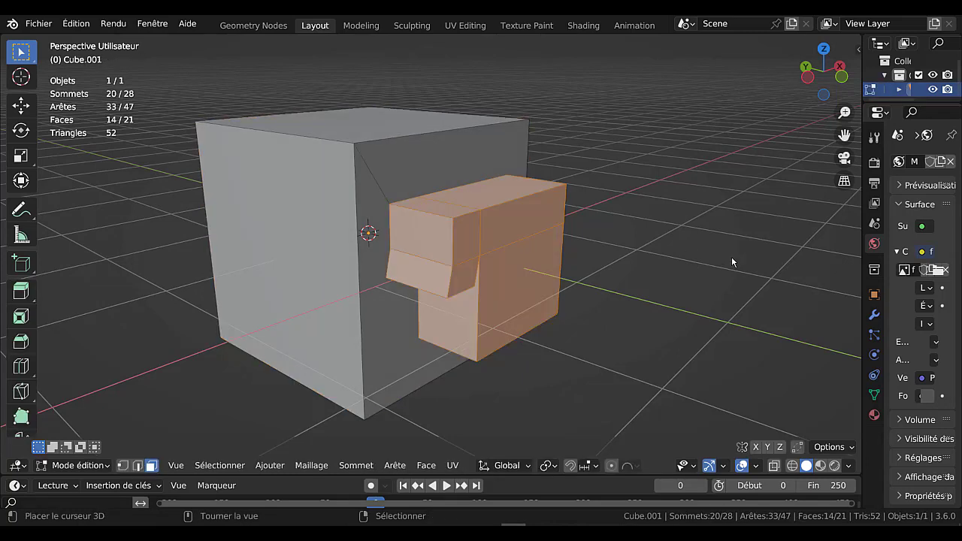
pyautogui.press('KP_Decimal')
pyautogui.moveTo(309, 175)
pyautogui.mouseDown(button='right')
pyautogui.moveTo(287, 205)
pyautogui.moveTo(310, 181)
pyautogui.mouseUp(button='right')
pyautogui.scroll(-5, 311, 182)
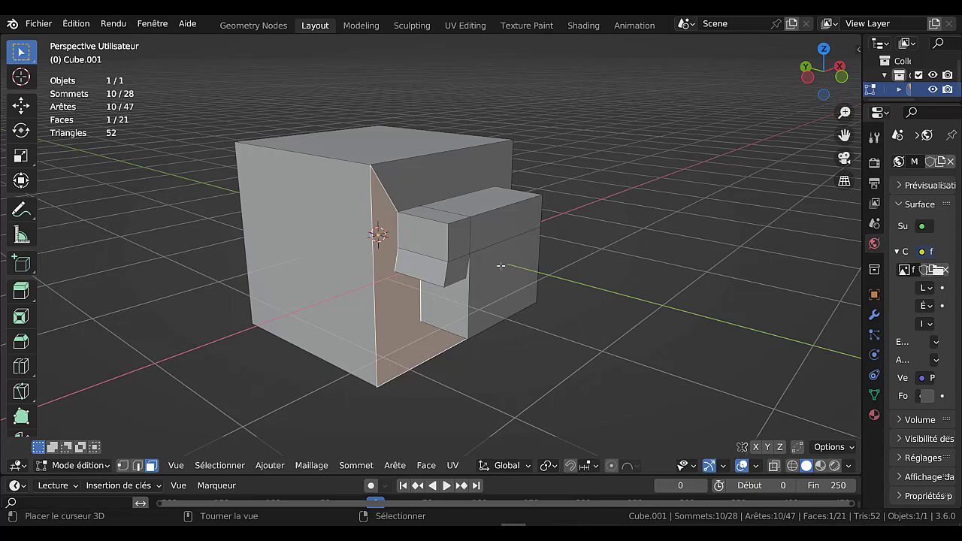
pyautogui.moveTo(501, 277); pyautogui.dragTo(489, 260, button='middle')
# - Undo the boolean union so the block and the large cube are separate objects again
pyautogui.hotkey('ctrl', 'z')
pyautogui.hotkey('ctrl', 'z')
pyautogui.hotkey('ctrl', 'z')
pyautogui.hotkey('ctrl', 'z')
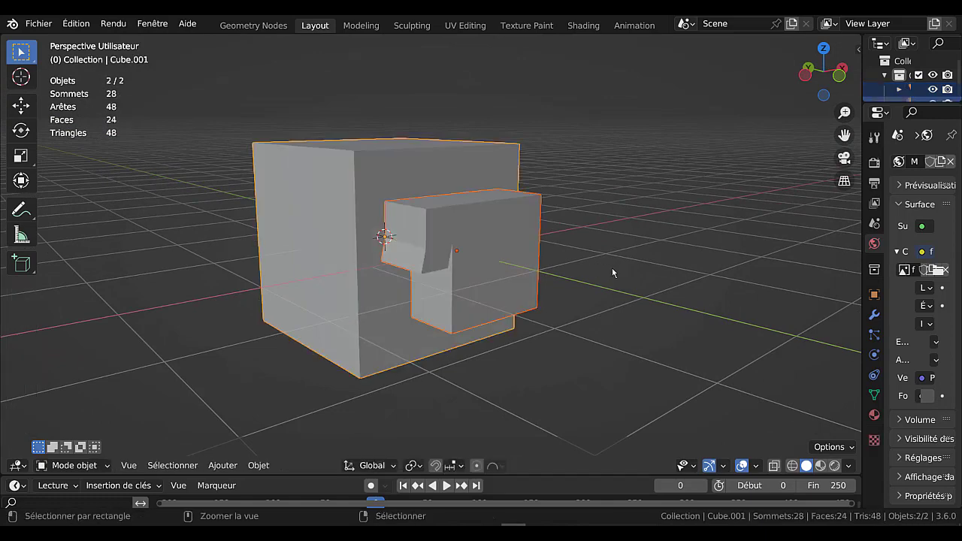
# - Fill the horizontal edge loop around the stepped block with a face, dividing its interior at the level of the loop cut
pyautogui.press('Tab')
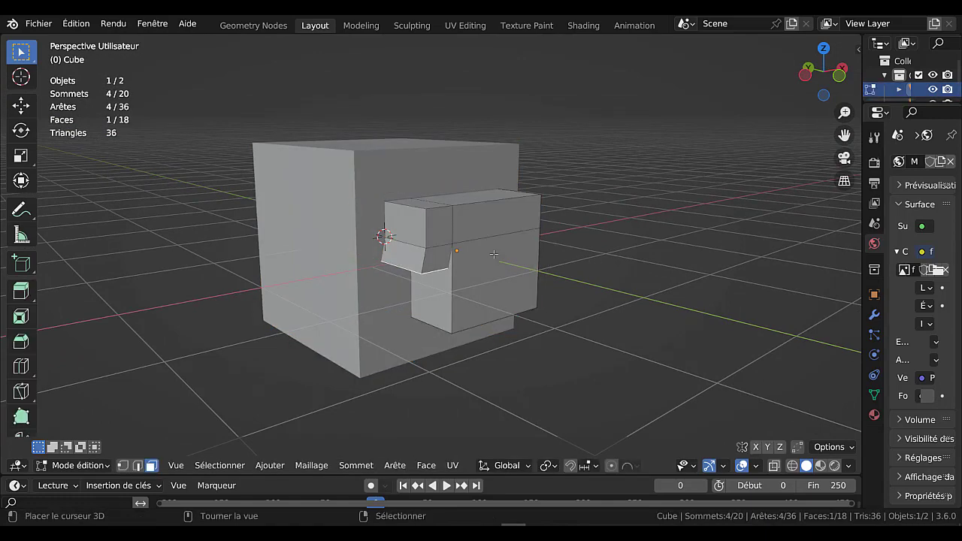
pyautogui.scroll(2, 501, 262)
pyautogui.moveTo(500, 262); pyautogui.dragTo(446, 253, button='middle')
pyautogui.scroll(2, 446, 254)
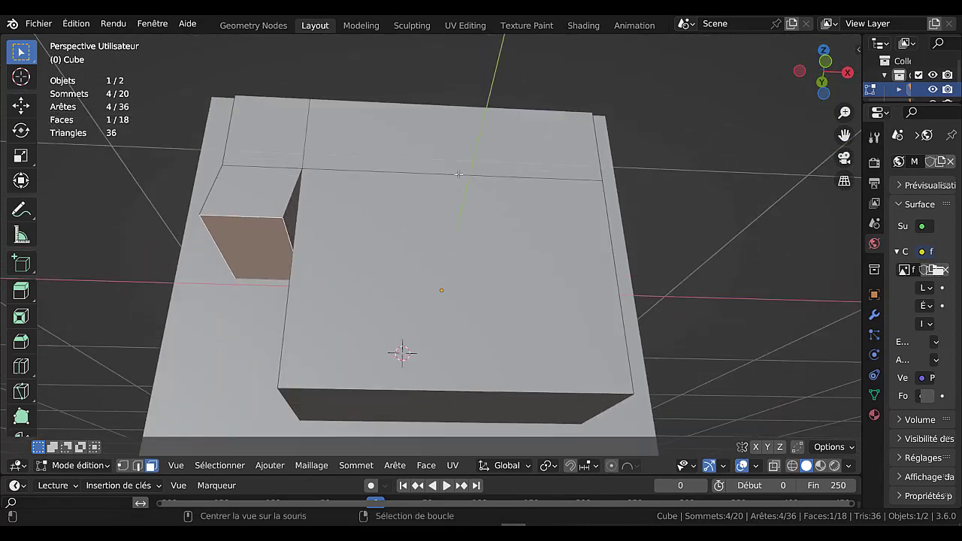
pyautogui.click(137, 465)
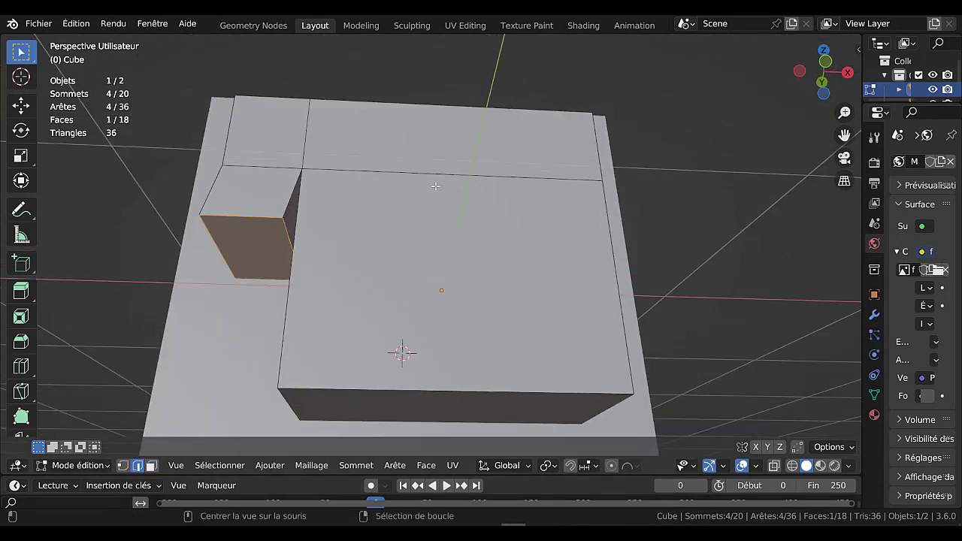
pyautogui.keyDown('alt'); pyautogui.click(439, 174); pyautogui.keyUp('alt')
pyautogui.moveTo(464, 200); pyautogui.dragTo(746, 310, button='middle')
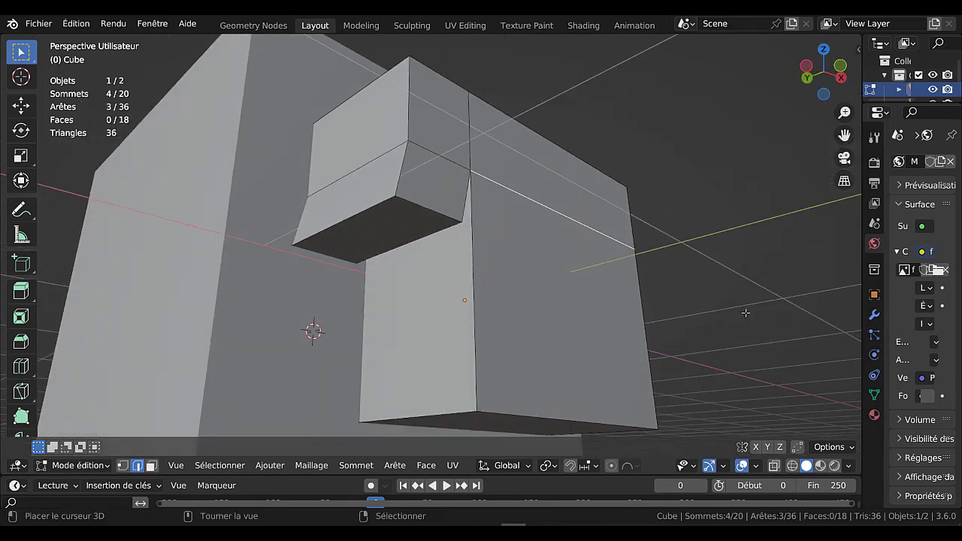
pyautogui.press('f')
# - Examine the internal face of the stepped block in X-ray, then return to a solid display in Object Mode
pyautogui.click(757, 294)
pyautogui.scroll(5, 665, 324)
pyautogui.scroll(-5, 662, 317)
pyautogui.hotkey('alt', 'z')
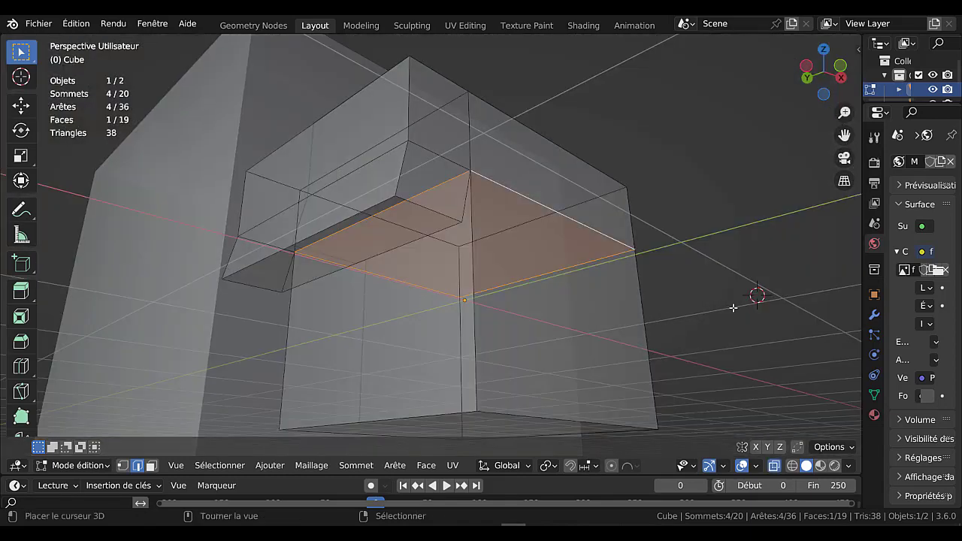
pyautogui.moveTo(589, 296); pyautogui.dragTo(520, 339, button='middle')
pyautogui.scroll(-4, 521, 339)
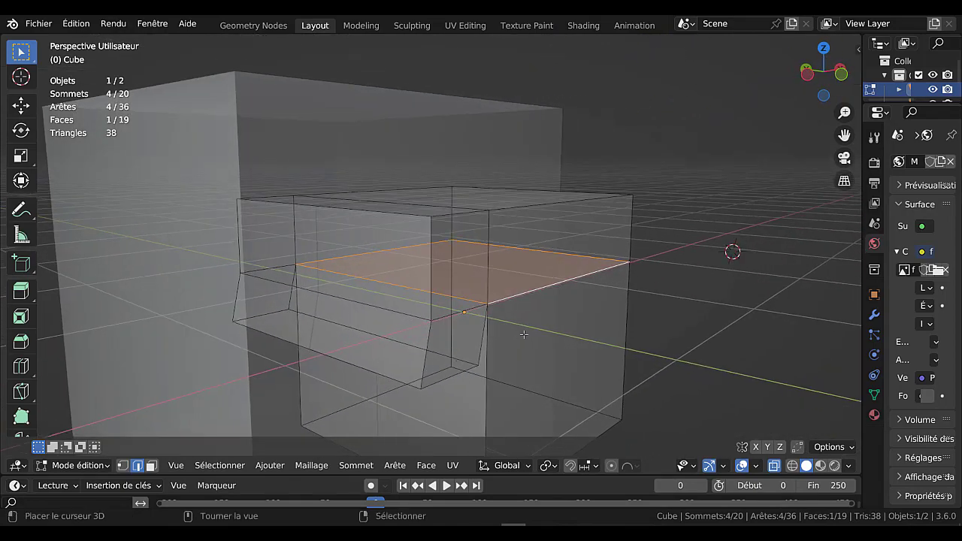
pyautogui.press('Tab')
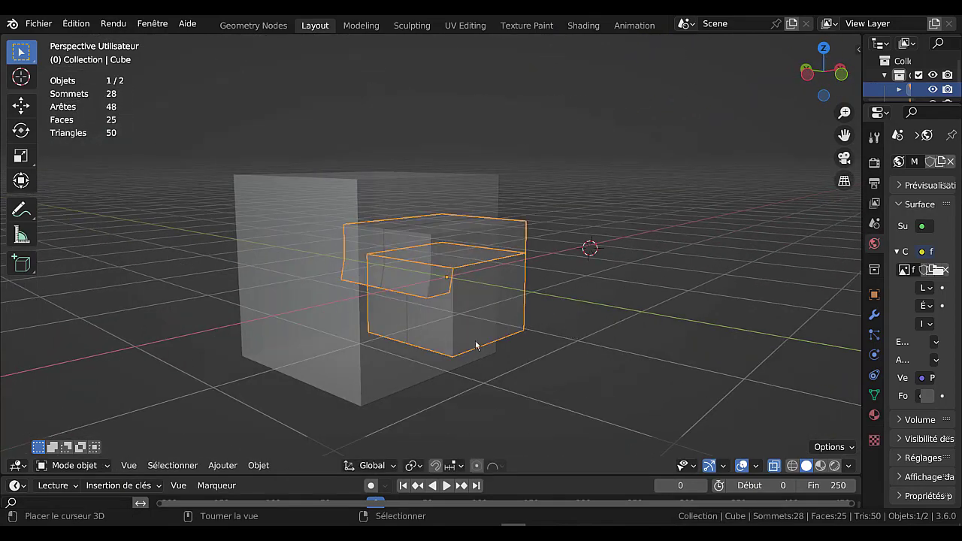
pyautogui.hotkey('alt', 'z')
# - Try a boolean union of the block containing the internal face with the large cube and open the merged mesh in Edit Mode
pyautogui.keyDown('shift'); pyautogui.click(374, 360); pyautogui.keyUp('shift')
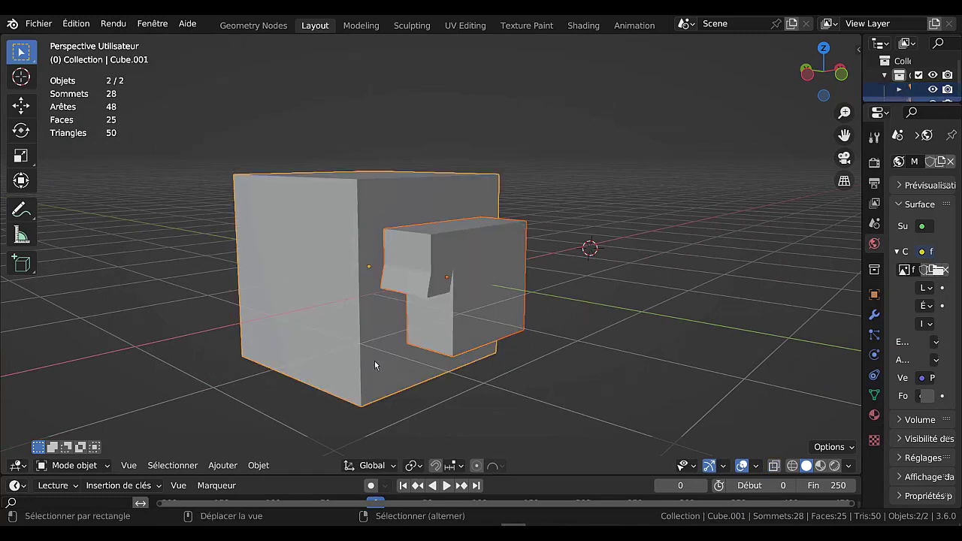
pyautogui.press('ctrl+KP_Subtract')
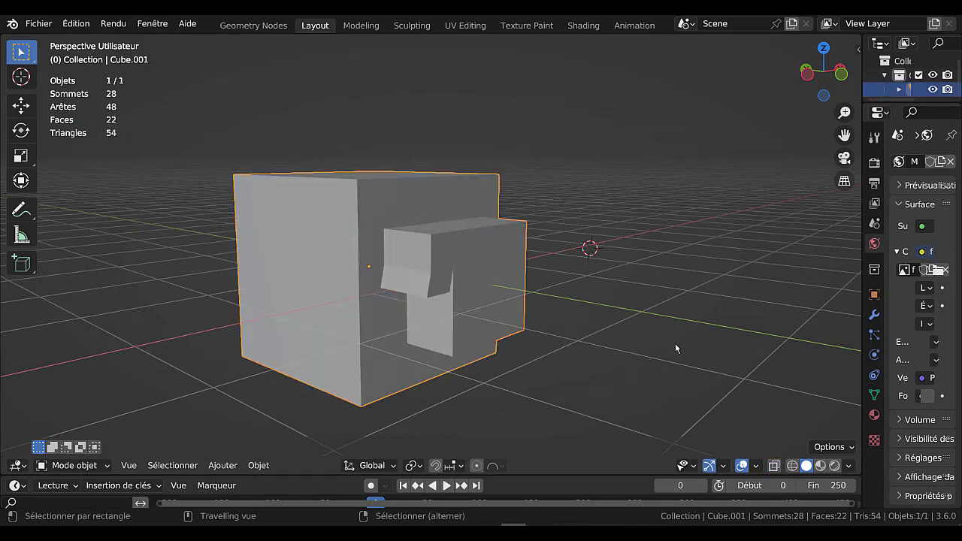
pyautogui.press('Tab')
pyautogui.moveTo(675, 348); pyautogui.dragTo(473, 259, button='middle')
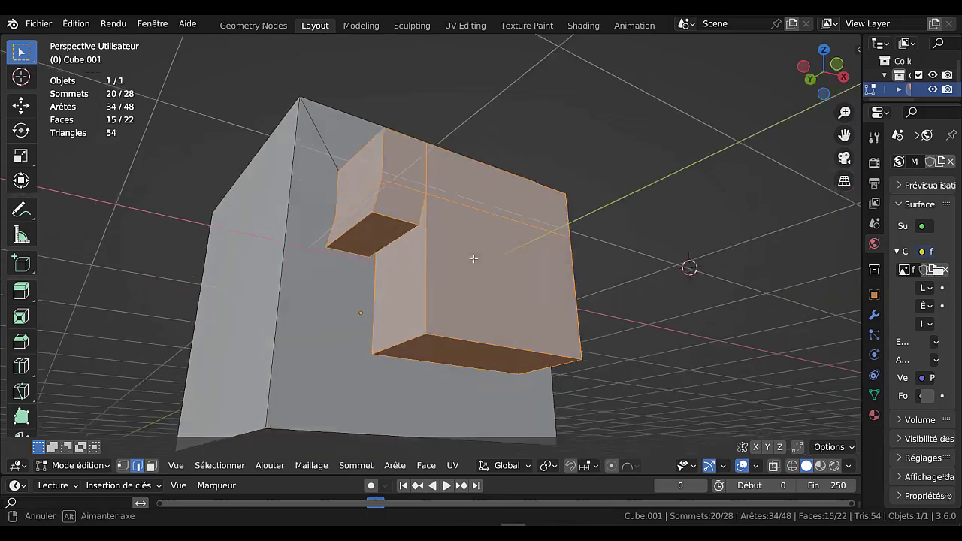
# - Examine the inside of the merged mesh, checking how the internal face and surrounding walls join the large cube
pyautogui.scroll(10, 473, 258)
pyautogui.press('Tab')
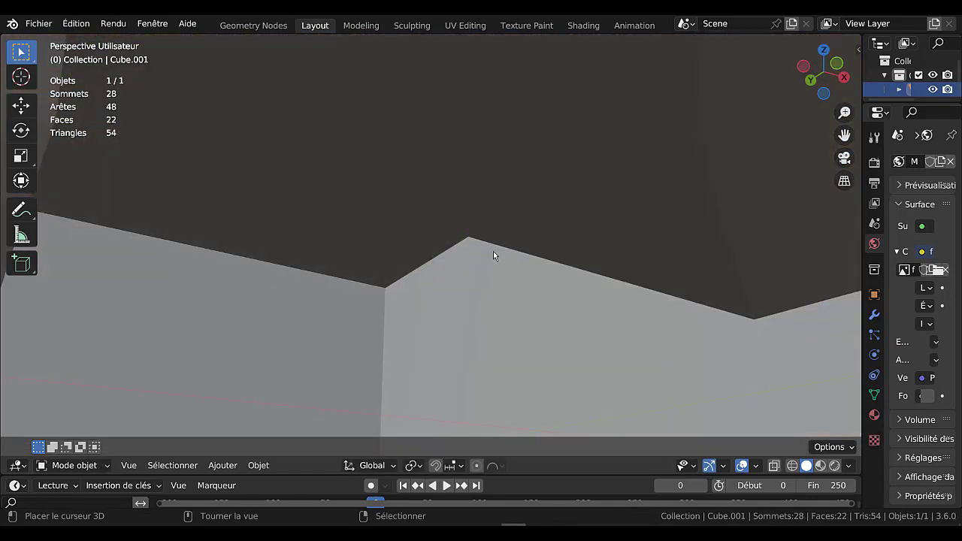
pyautogui.press('Tab')
pyautogui.scroll(3, 493, 251)
pyautogui.scroll(-3, 493, 251)
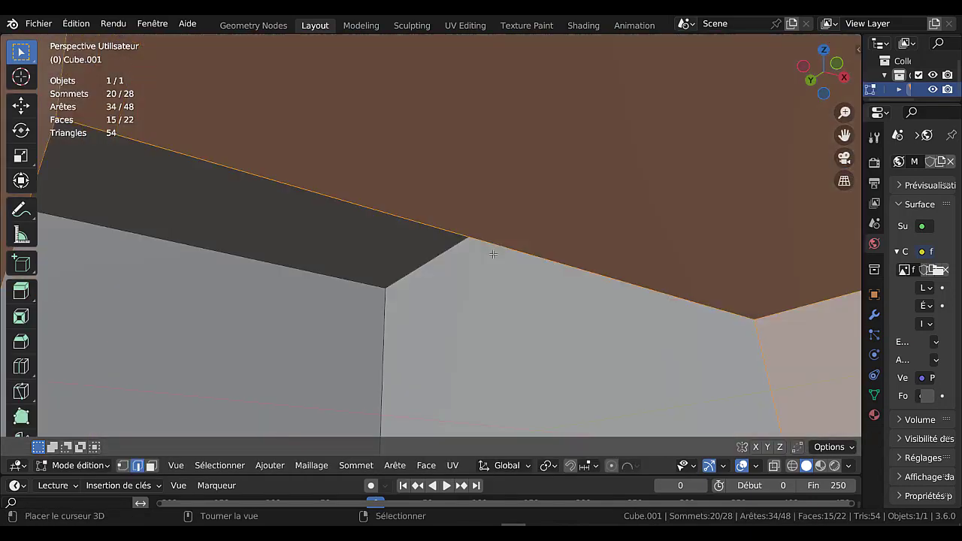
pyautogui.scroll(-3, 525, 195)
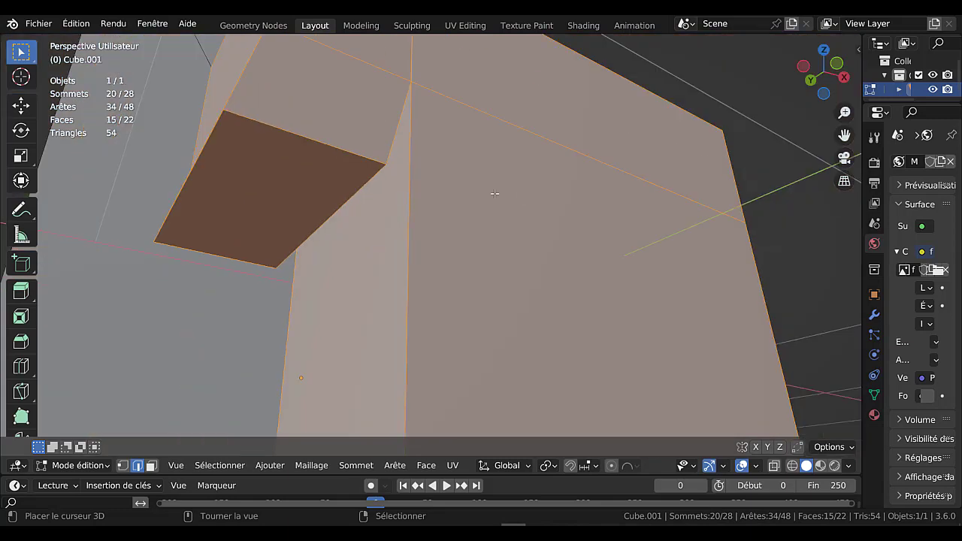
pyautogui.moveTo(543, 194); pyautogui.dragTo(582, 267, button='middle')
pyautogui.press('Tab')
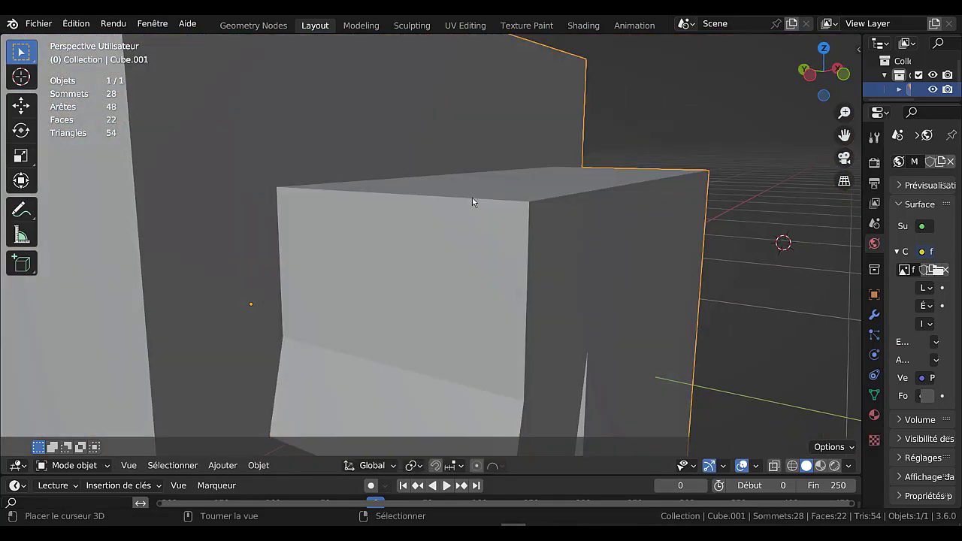
pyautogui.press('Tab')
pyautogui.moveTo(508, 275); pyautogui.dragTo(624, 233, button='middle')
pyautogui.scroll(2, 571, 256)
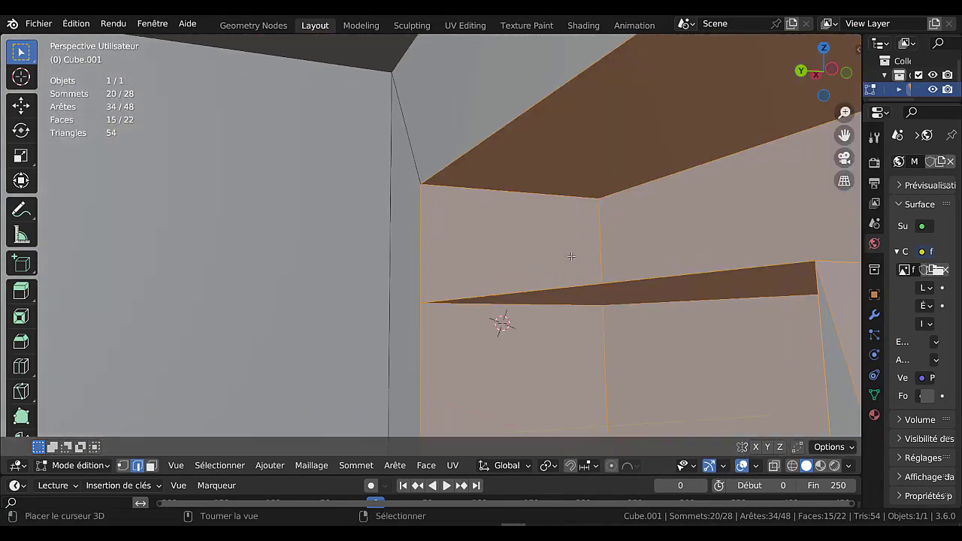
pyautogui.scroll(1, 571, 256)
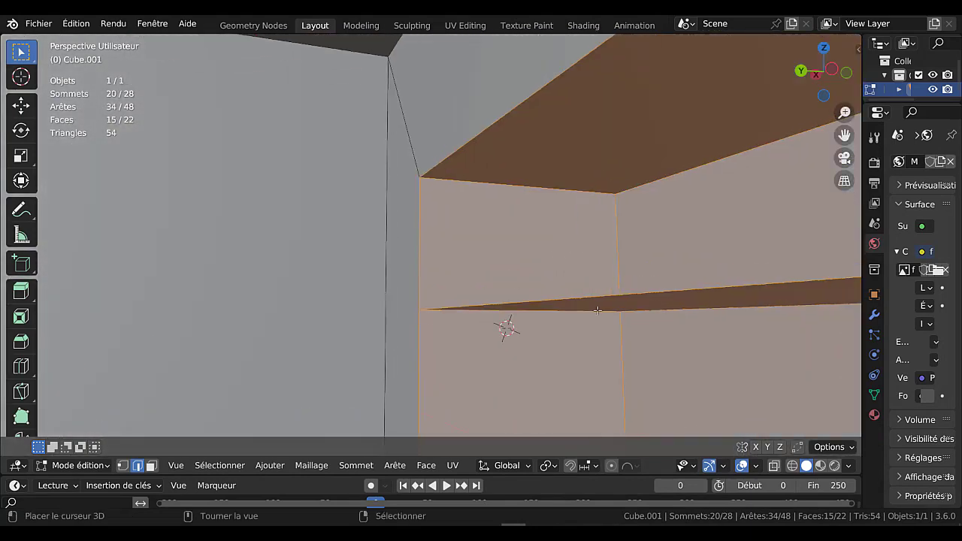
pyautogui.moveTo(629, 285); pyautogui.dragTo(627, 284, button='middle')
# - Delete the horizontal internal face inside the merged mesh and return to Object Mode
pyautogui.click(626, 282)
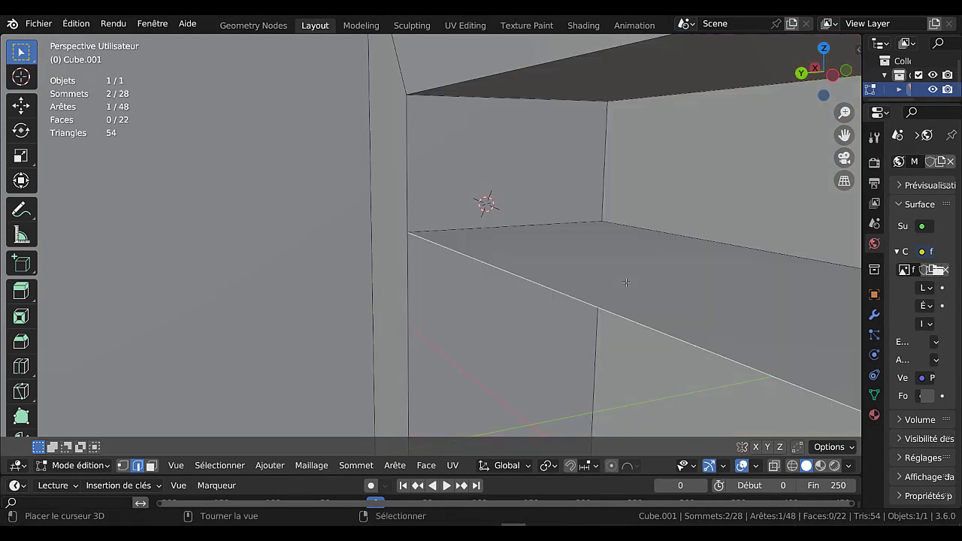
pyautogui.press('3')
pyautogui.click(631, 277)
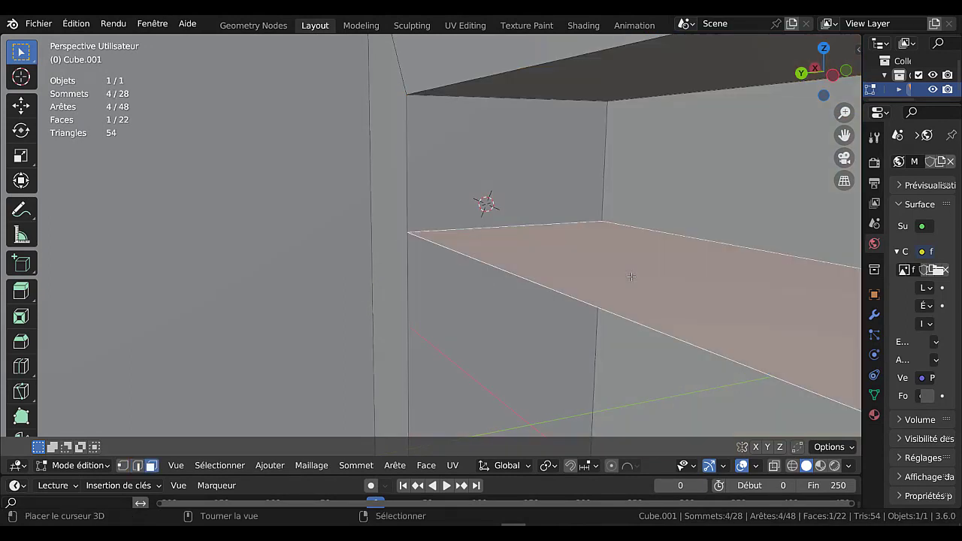
pyautogui.press('x')
pyautogui.click(569, 308)
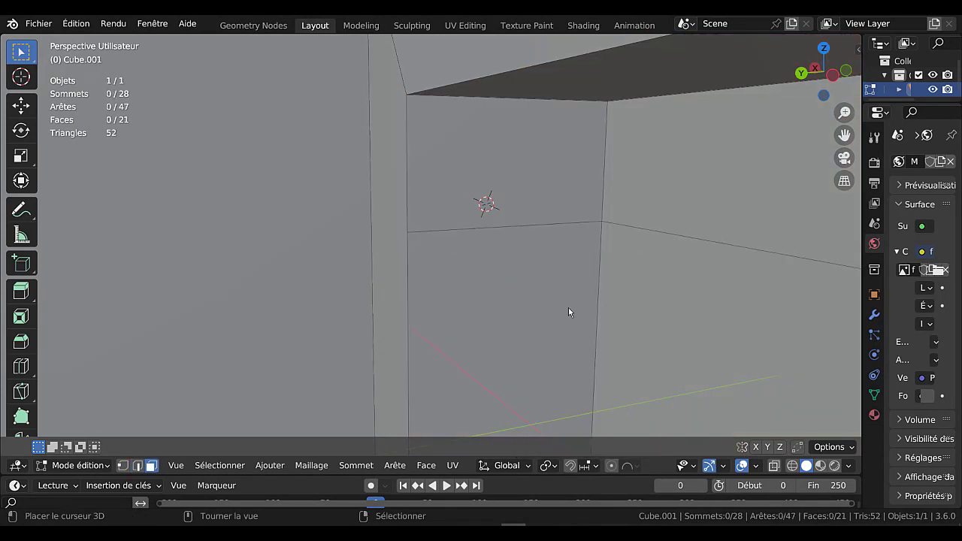
pyautogui.scroll(-2, 569, 311)
pyautogui.press('Tab')
pyautogui.scroll(-5, 571, 308)
pyautogui.moveTo(573, 305); pyautogui.dragTo(543, 294, button='middle')
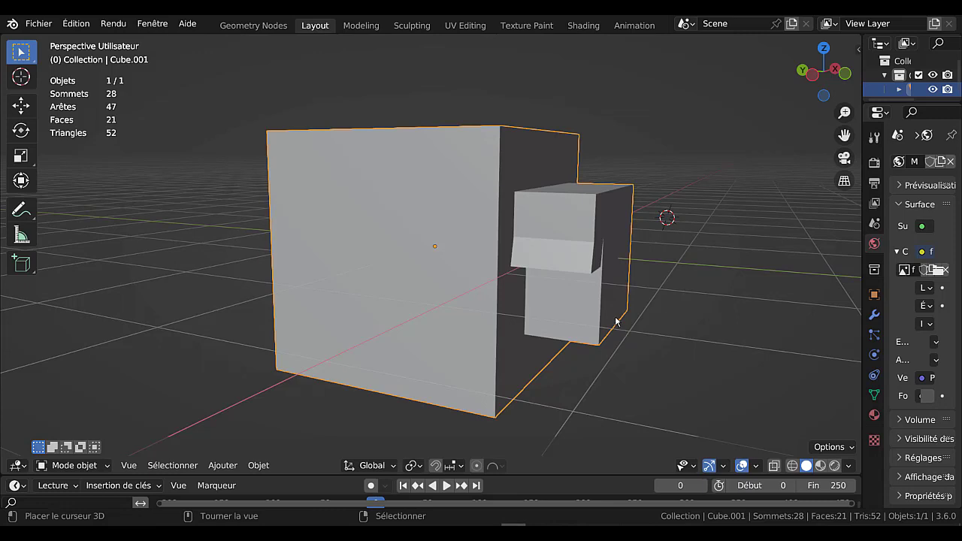
# - Undo the internal face deletion and the boolean union, restoring the stepped block and large cube as separate objects
pyautogui.press('Tab')
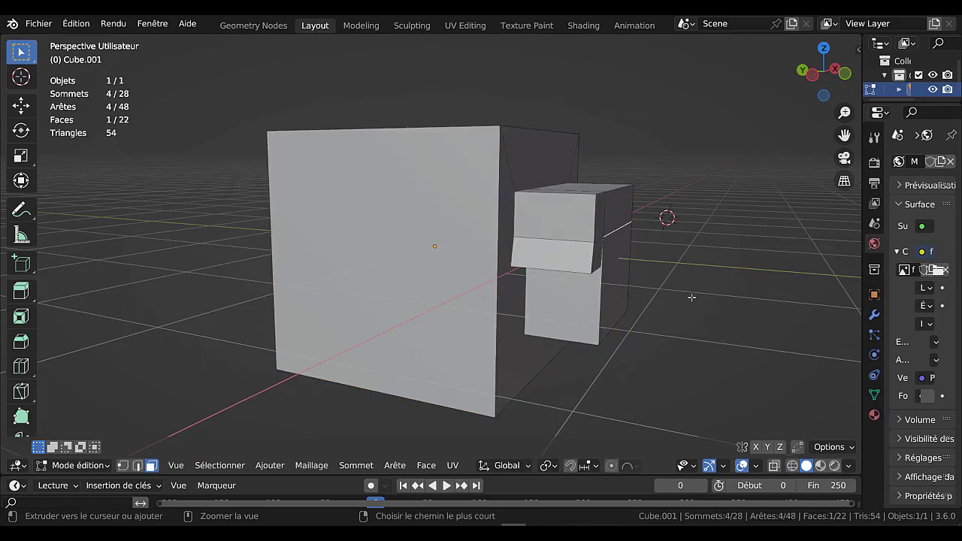
pyautogui.press('2')
pyautogui.hotkey('ctrl', 'l')
pyautogui.press('Tab')
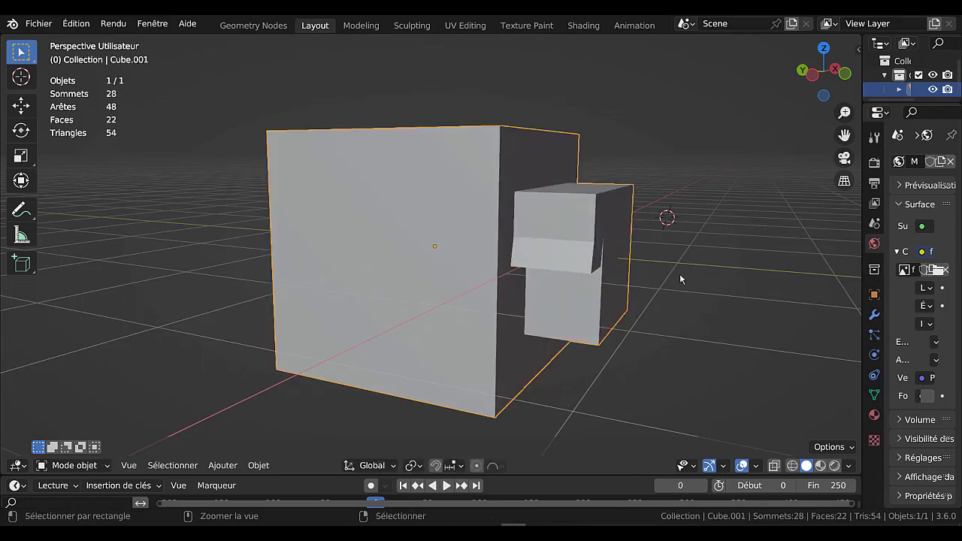
pyautogui.press('Tab')
pyautogui.press('Tab')
pyautogui.press('Tab')
pyautogui.press('Tab')
pyautogui.hotkey('ctrl', 'z')
pyautogui.hotkey('ctrl', 'z')
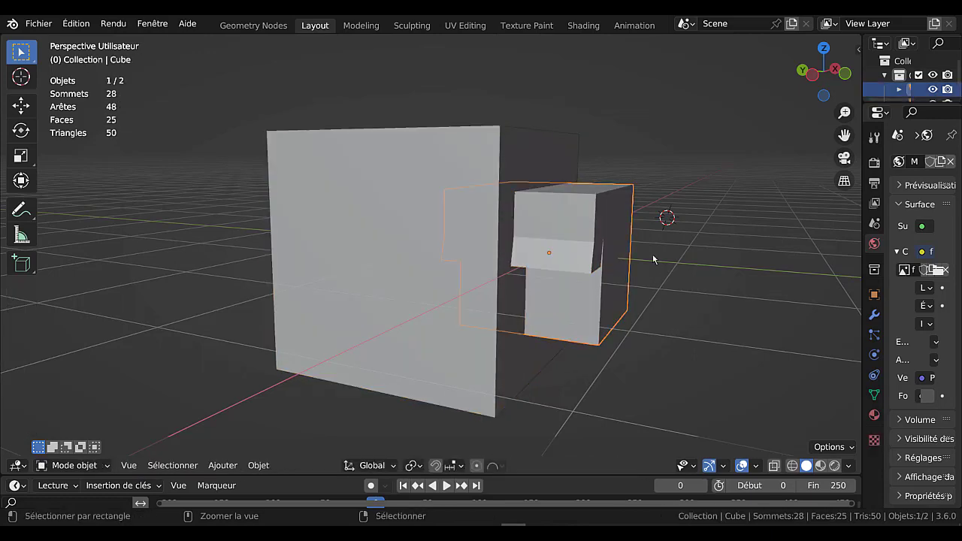
# - Turn on the face orientation overlay for the stepped block and the large cube
pyautogui.press('Tab')
pyautogui.press('Tab')
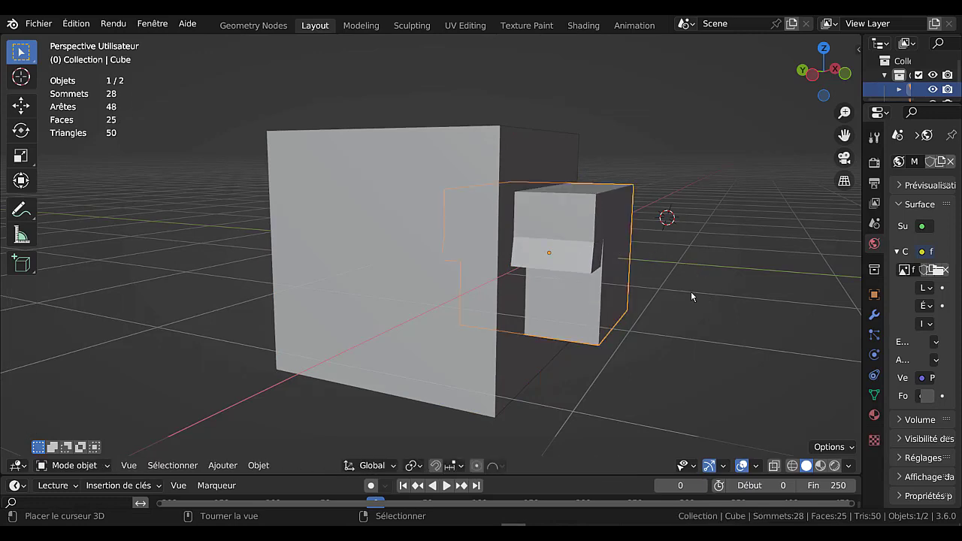
pyautogui.press('q')
pyautogui.press('q')
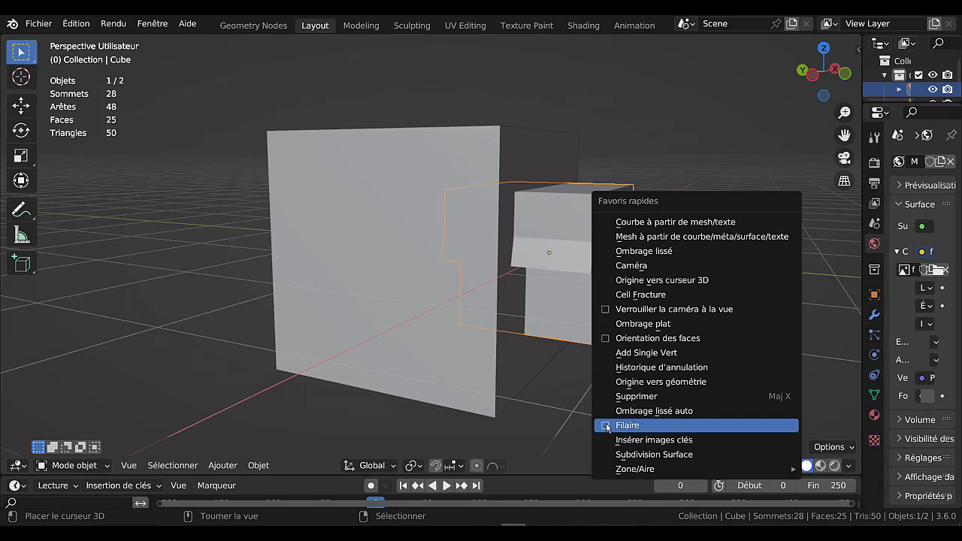
pyautogui.click(621, 341)
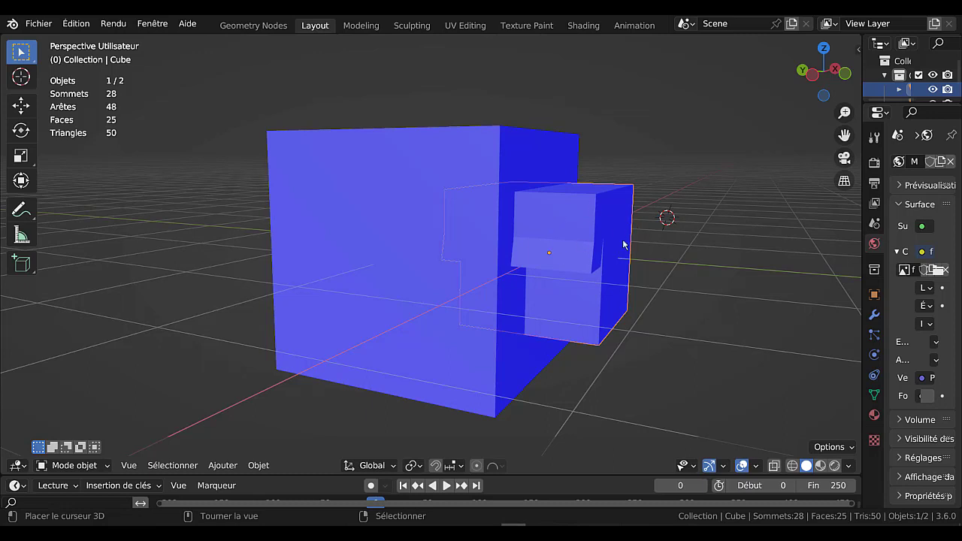
pyautogui.press('g')
pyautogui.rightClick(744, 186)
# - Recalculate all normals of the stepped block toward the inside and return to Object Mode
pyautogui.press('shift')
pyautogui.press('Tab')
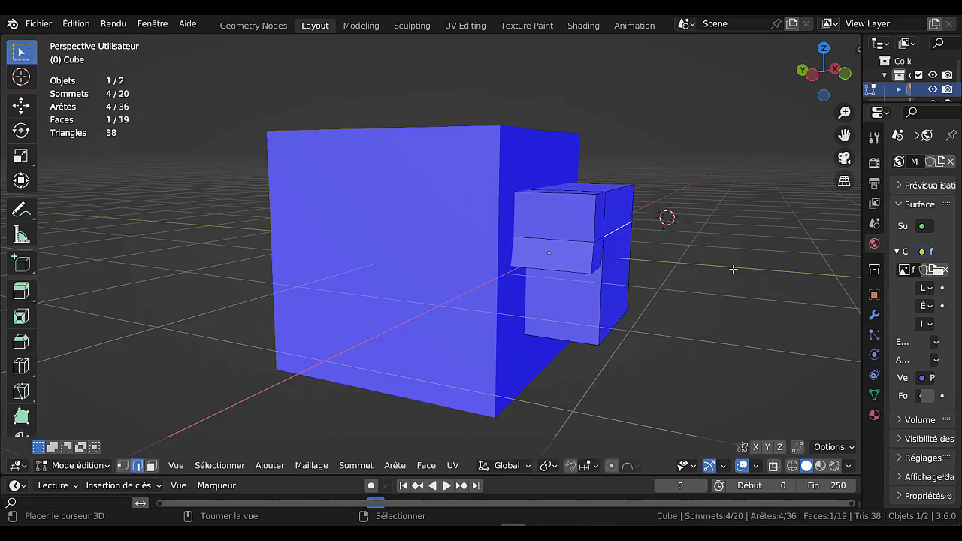
pyautogui.press('a')
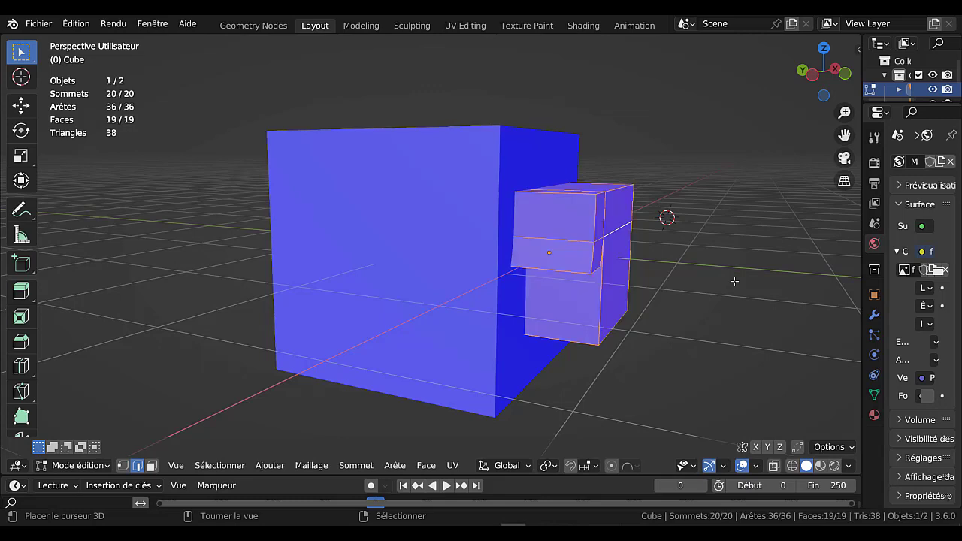
pyautogui.hotkey('shift', 'n')
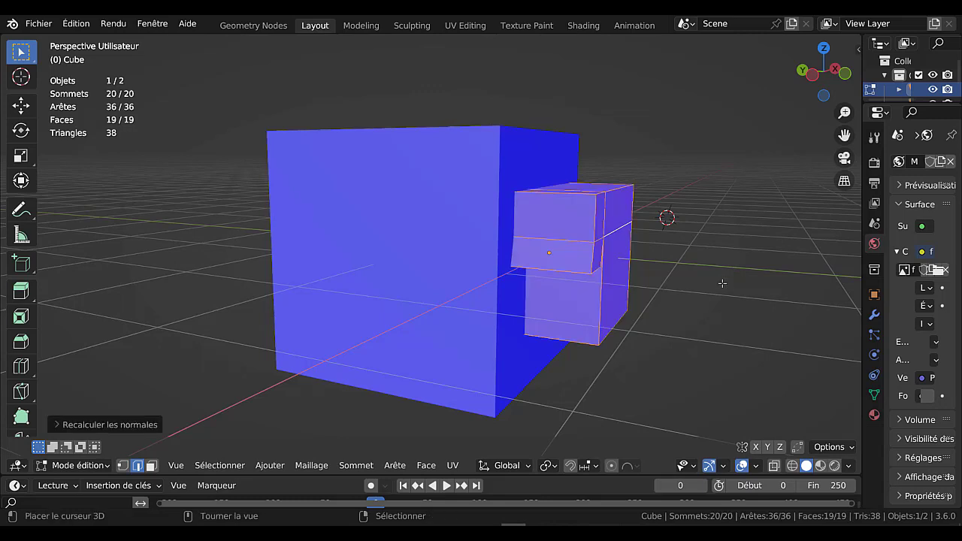
pyautogui.click(74, 427)
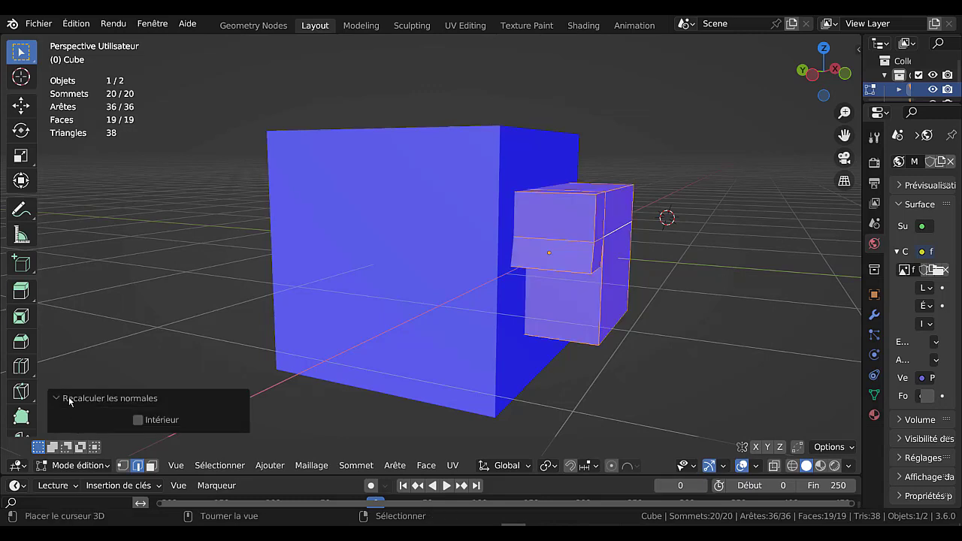
pyautogui.click(137, 419)
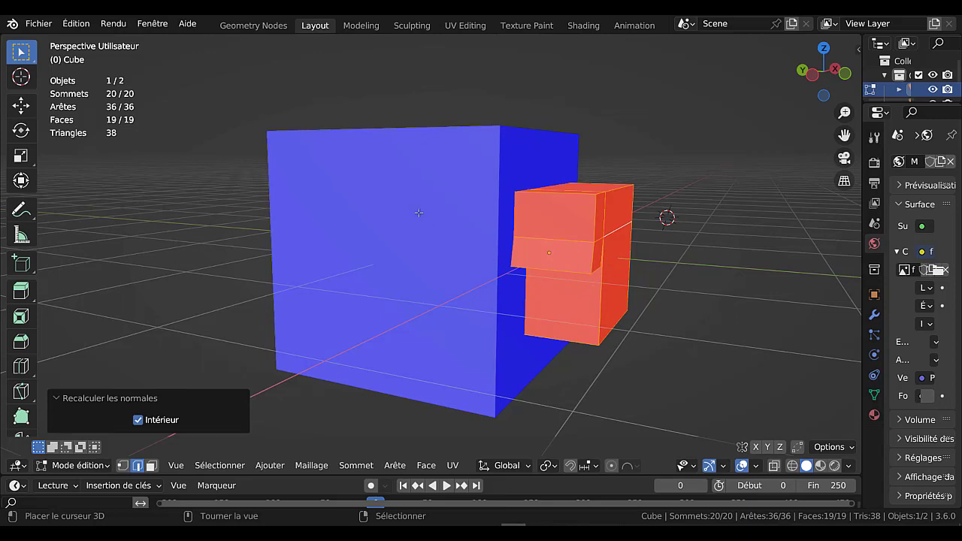
pyautogui.moveTo(689, 162); pyautogui.dragTo(638, 203, button='middle')
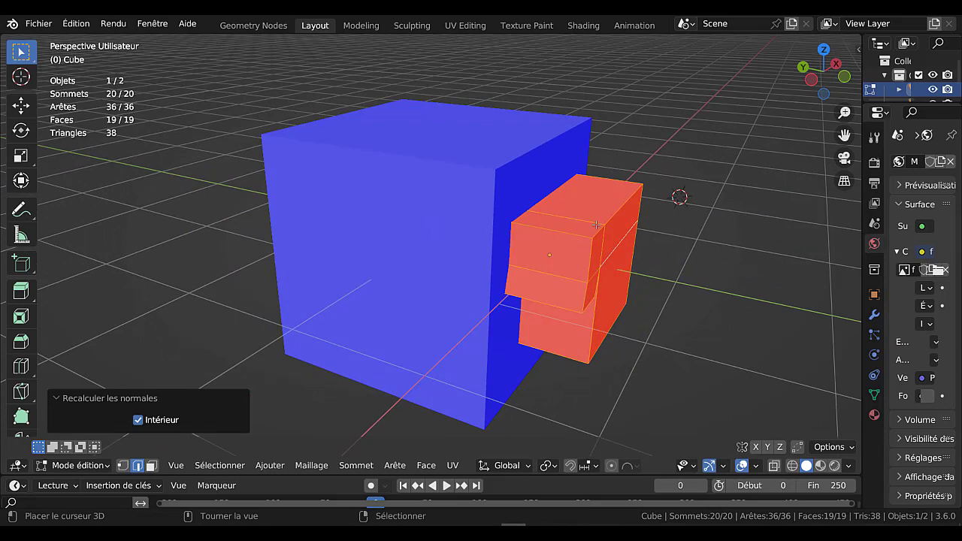
pyautogui.scroll(8, 394, 311)
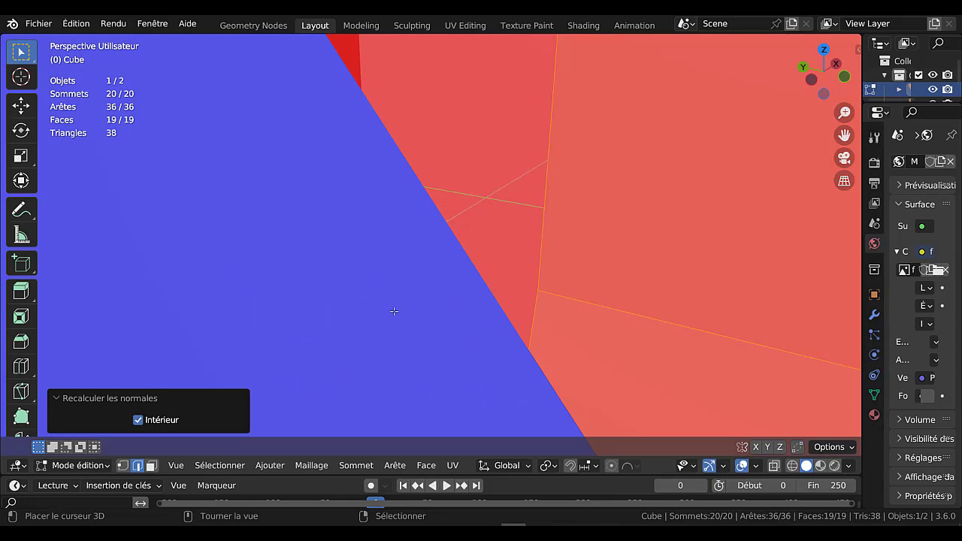
pyautogui.scroll(-6, 394, 311)
pyautogui.scroll(-3, 394, 311)
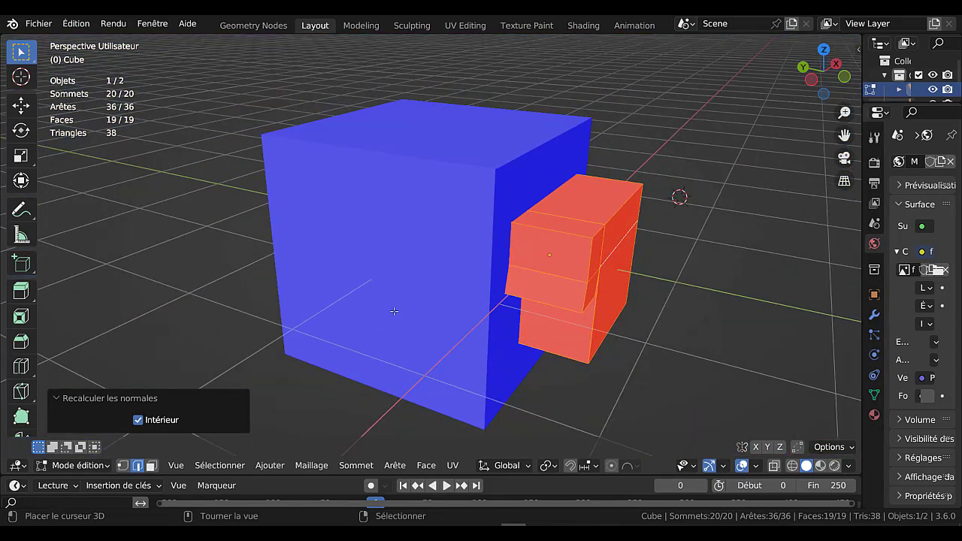
pyautogui.moveTo(699, 309); pyautogui.dragTo(693, 308, button='middle')
pyautogui.press('capslock')
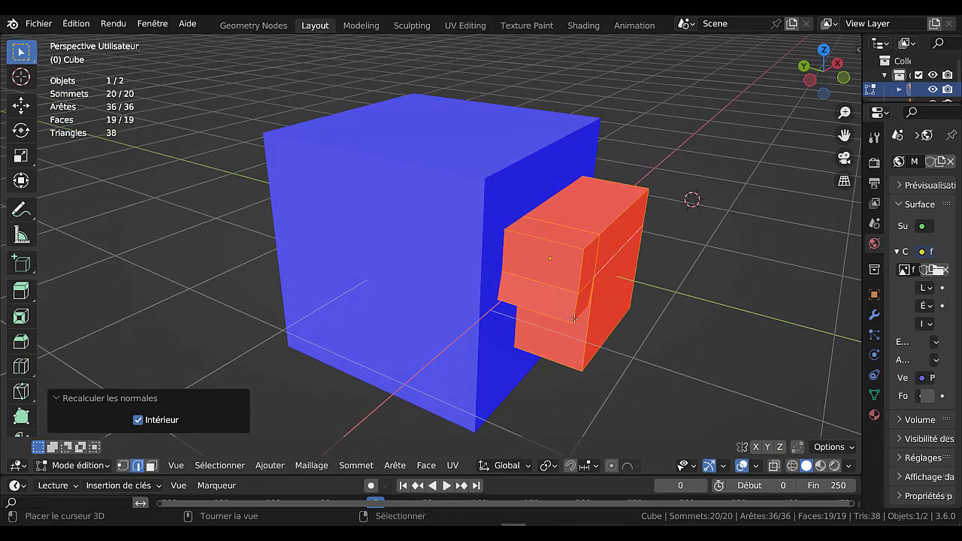
pyautogui.press('Tab')
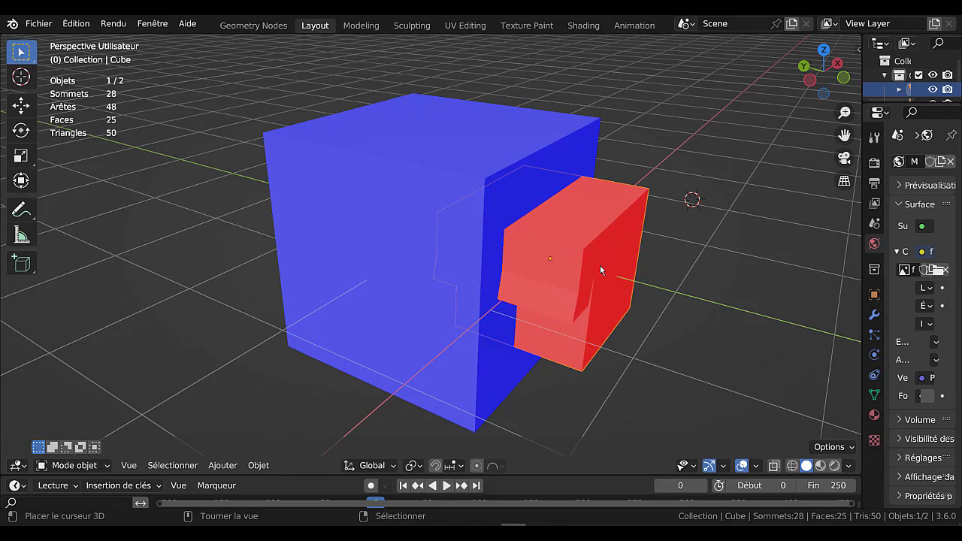
# - Turn off the face orientation overlay
pyautogui.press('q')
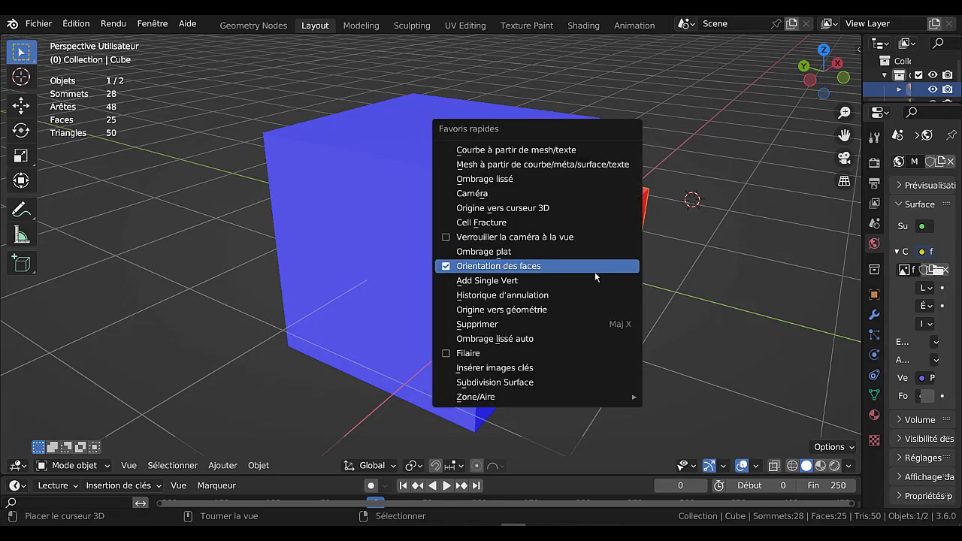
pyautogui.click(445, 266)
pyautogui.press('g')
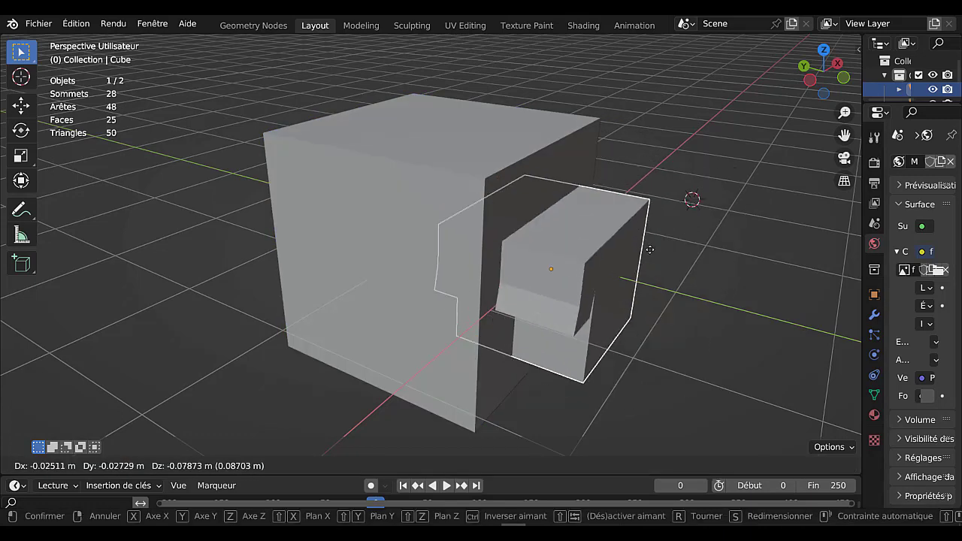
pyautogui.rightClick(646, 261)
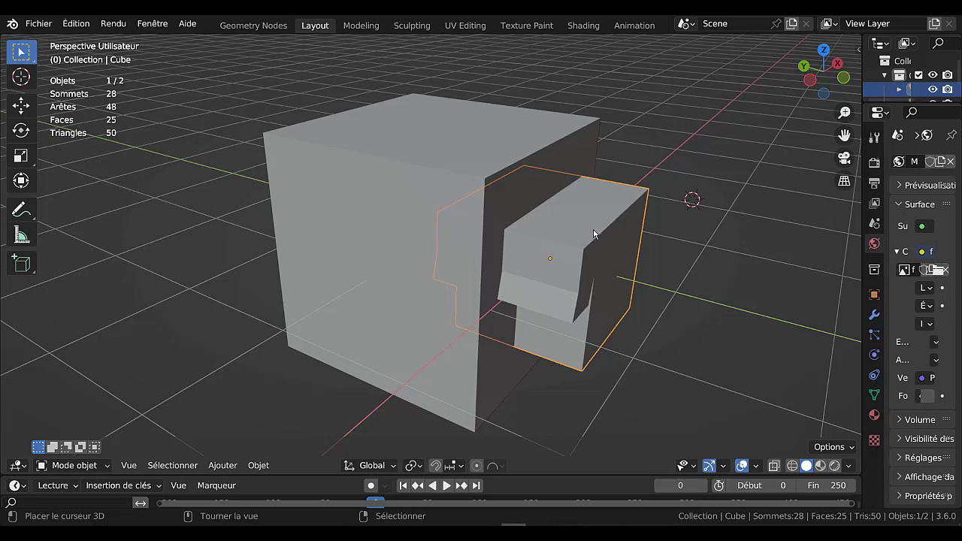
# - Try a boolean union of the inward-facing block with the large cube, then show face orientation on the merged mesh in Edit Mode
pyautogui.keyDown('shift'); pyautogui.click(543, 172); pyautogui.keyUp('shift')
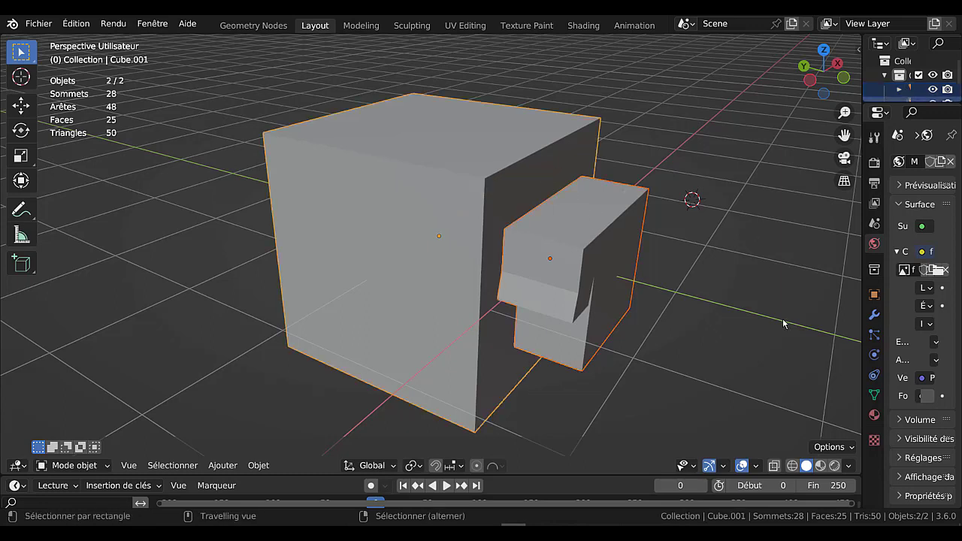
pyautogui.hotkey('ctrl', 'j')
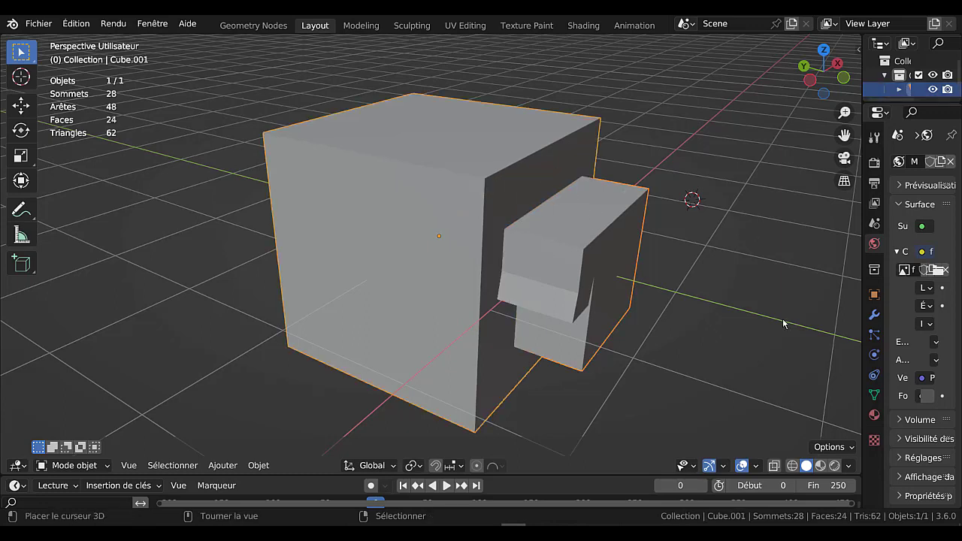
pyautogui.press('Tab')
pyautogui.press('Tab')
pyautogui.press('q')
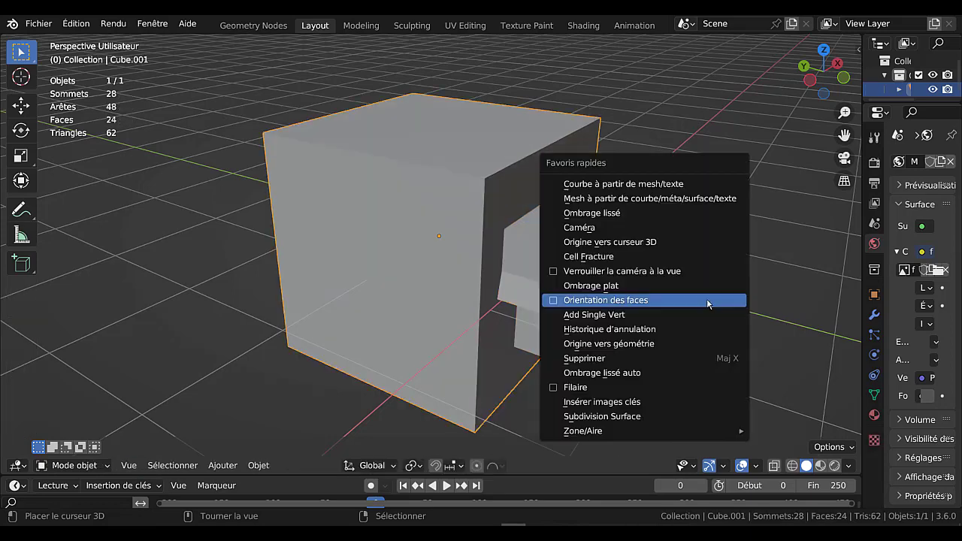
pyautogui.click(552, 301)
pyautogui.press('Tab')
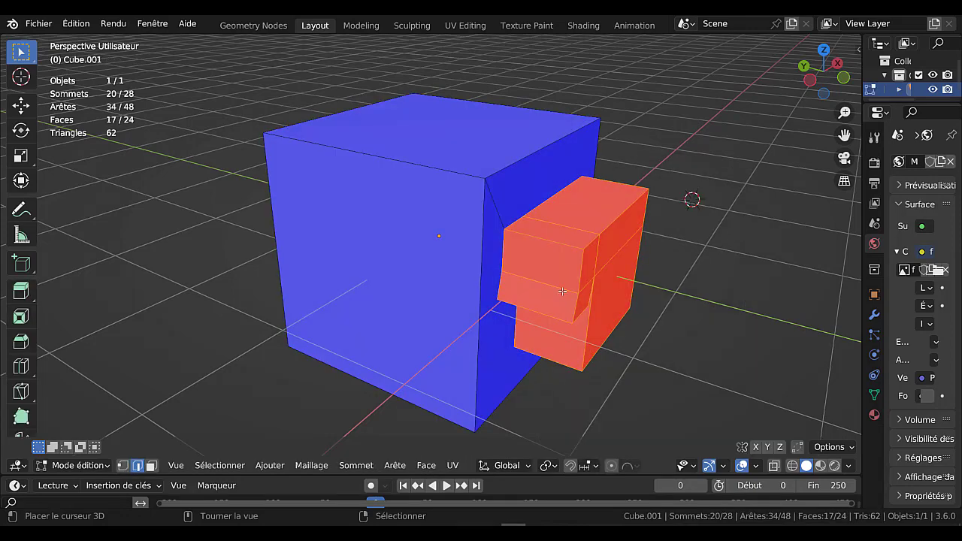
# - Examine the merged mesh's face orientation from several sides, checking how the inverted block connects to the cube
pyautogui.press('Tab')
pyautogui.moveTo(534, 304); pyautogui.dragTo(415, 291, button='middle')
pyautogui.press('Tab')
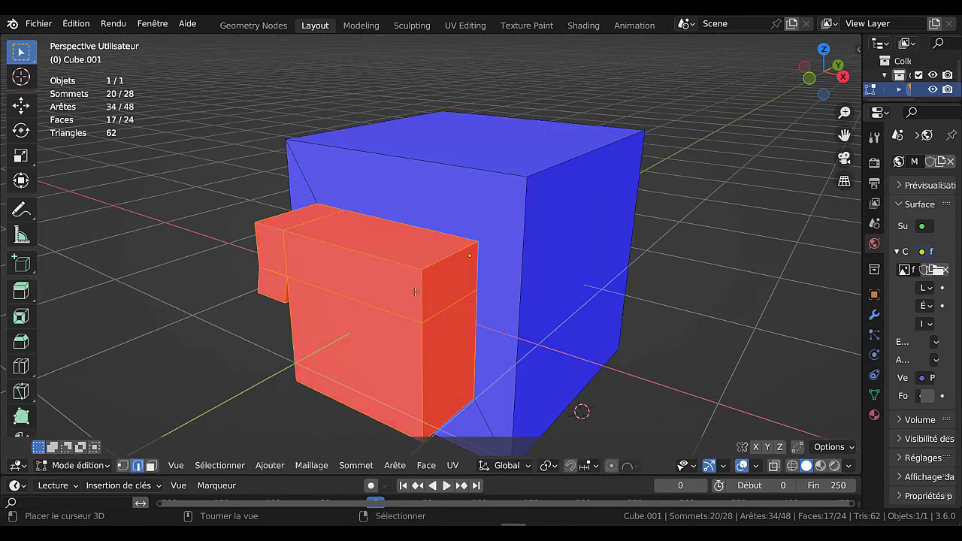
pyautogui.click(442, 312)
pyautogui.press('g')
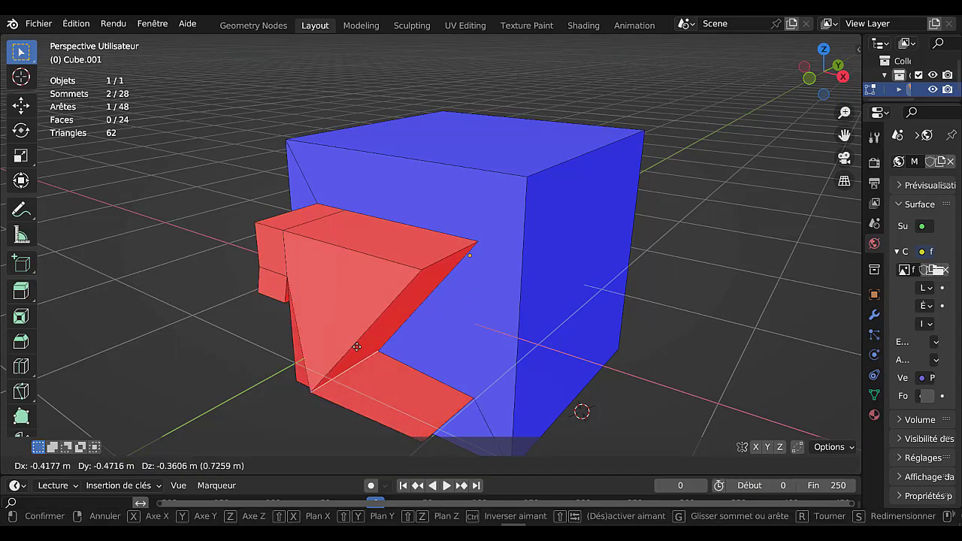
pyautogui.press('Escape')
pyautogui.moveTo(344, 320); pyautogui.dragTo(691, 310, button='middle')
pyautogui.press('Tab')
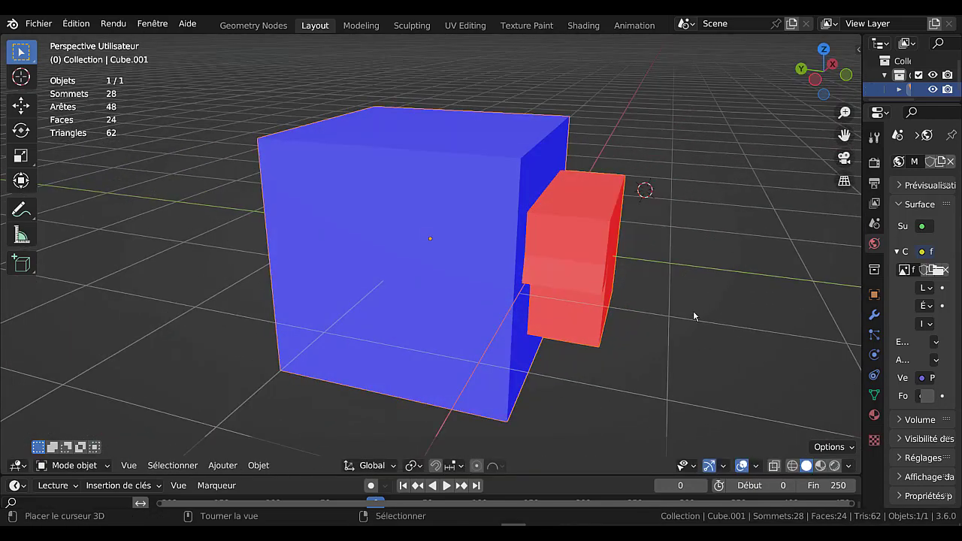
pyautogui.press('Tab')
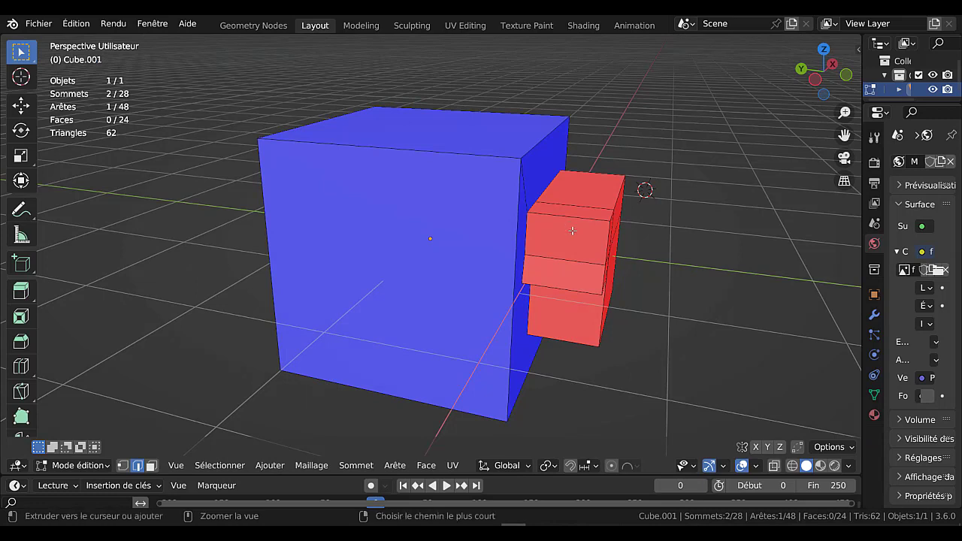
pyautogui.press('Tab')
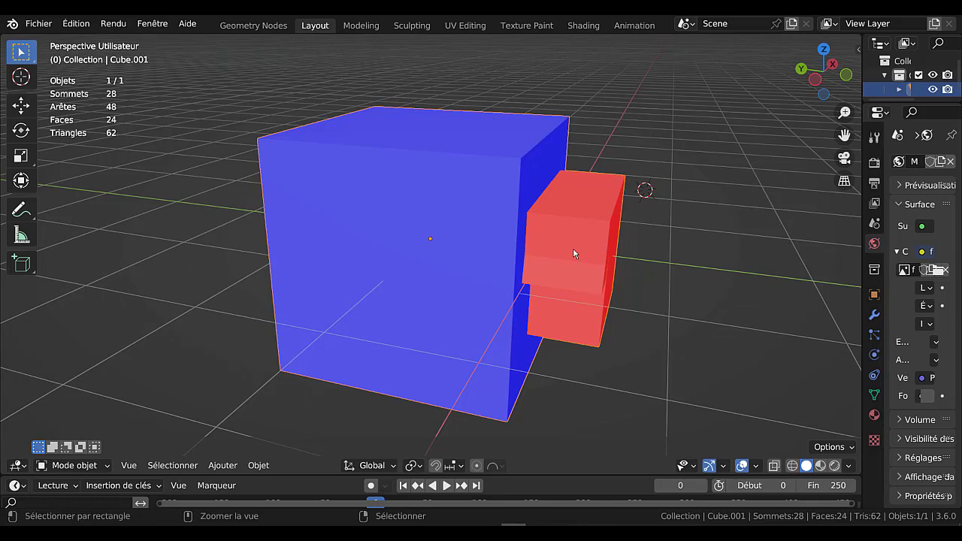
pyautogui.press('Tab')
pyautogui.hotkey('ctrl', 'l')
pyautogui.press('Tab')
# - Undo the boolean union and the inward normals recalculation on the stepped block
pyautogui.hotkey('ctrl', 'z')
pyautogui.hotkey('ctrl', 'z')
pyautogui.hotkey('ctrl', 'z')
pyautogui.hotkey('ctrl', 'z')
pyautogui.hotkey('ctrl', 'z')
pyautogui.hotkey('ctrl', 'z')
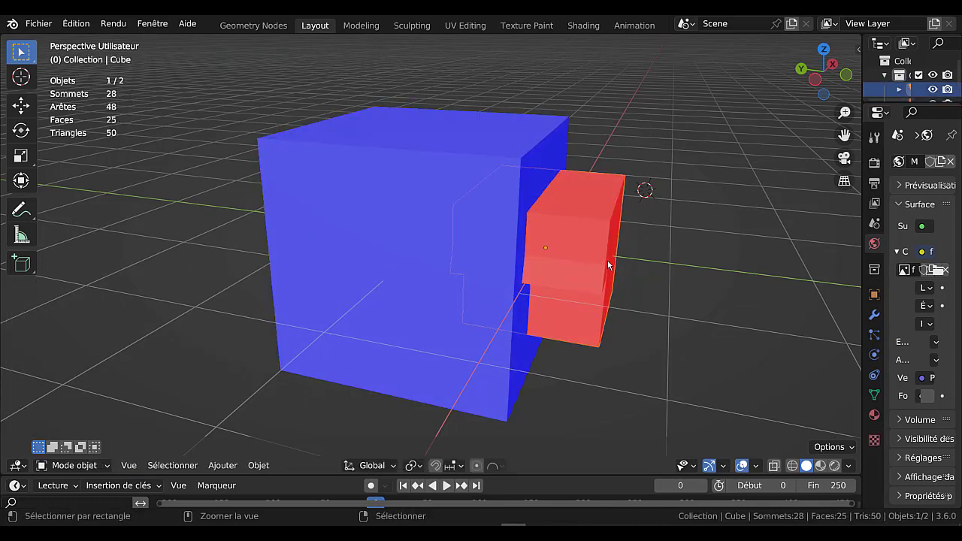
pyautogui.press('Tab')
pyautogui.hotkey('ctrl', 'z')
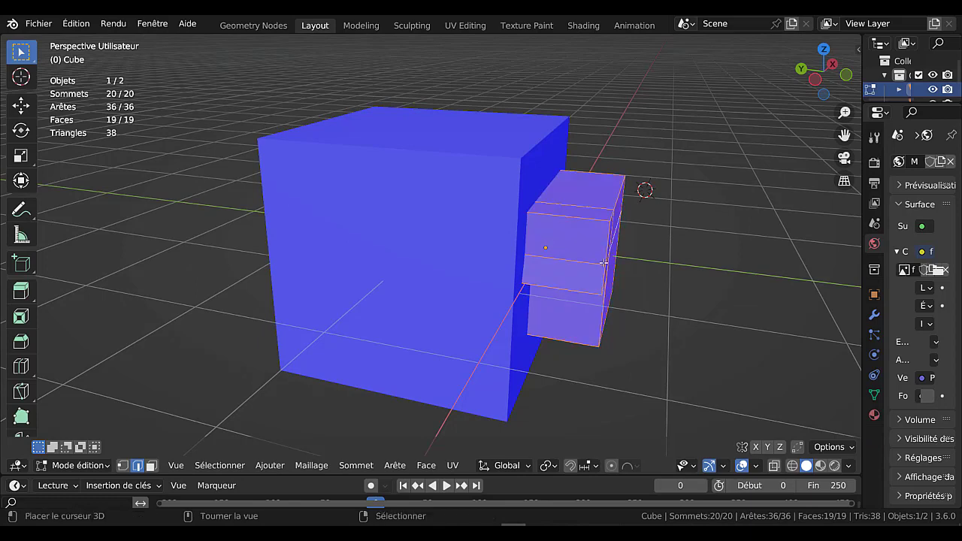
# - Select only the block's upper front face in face selection mode and recalculate its normal toward the inside
pyautogui.press('Tab')
pyautogui.press('Tab')
pyautogui.click(579, 230)
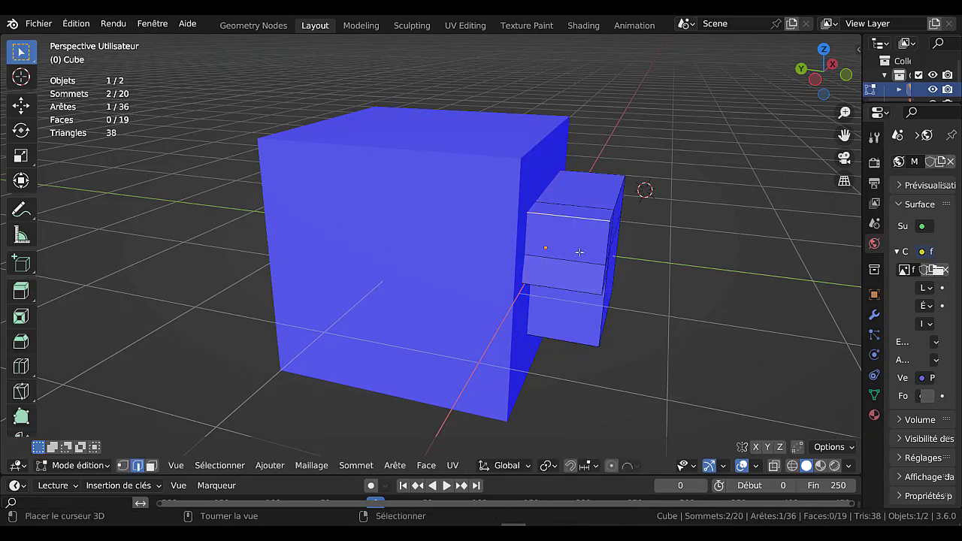
pyautogui.moveTo(575, 271); pyautogui.dragTo(547, 290, button='middle')
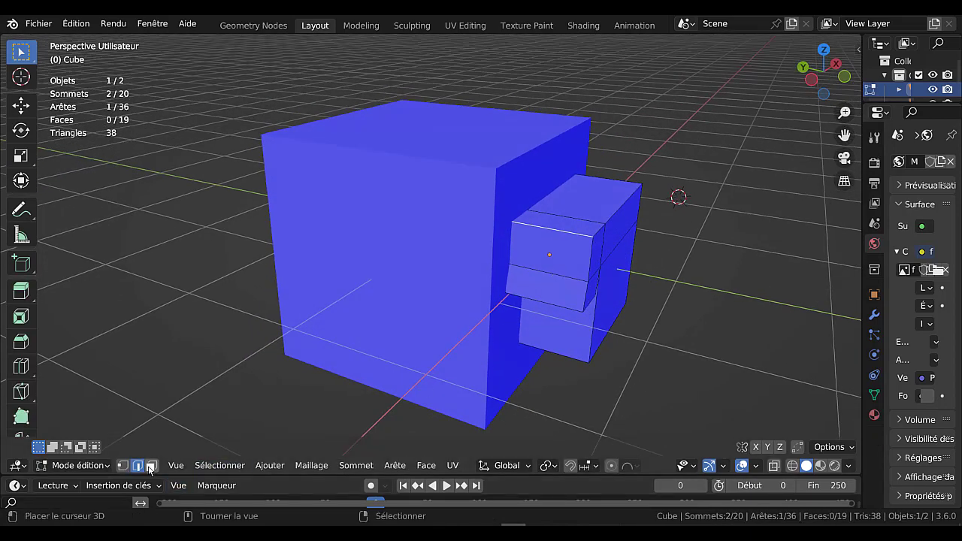
pyautogui.click(434, 367)
pyautogui.click(554, 246)
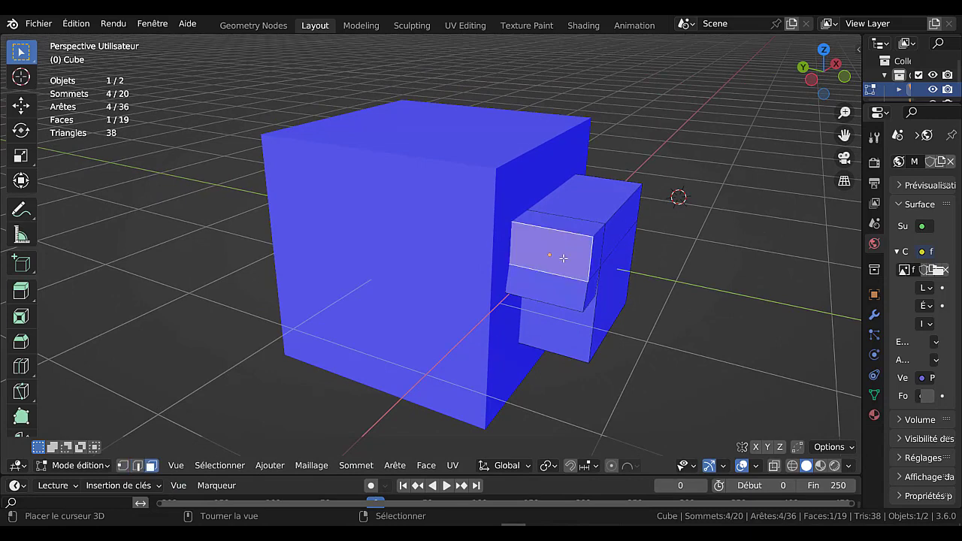
pyautogui.hotkey('shift', 'n')
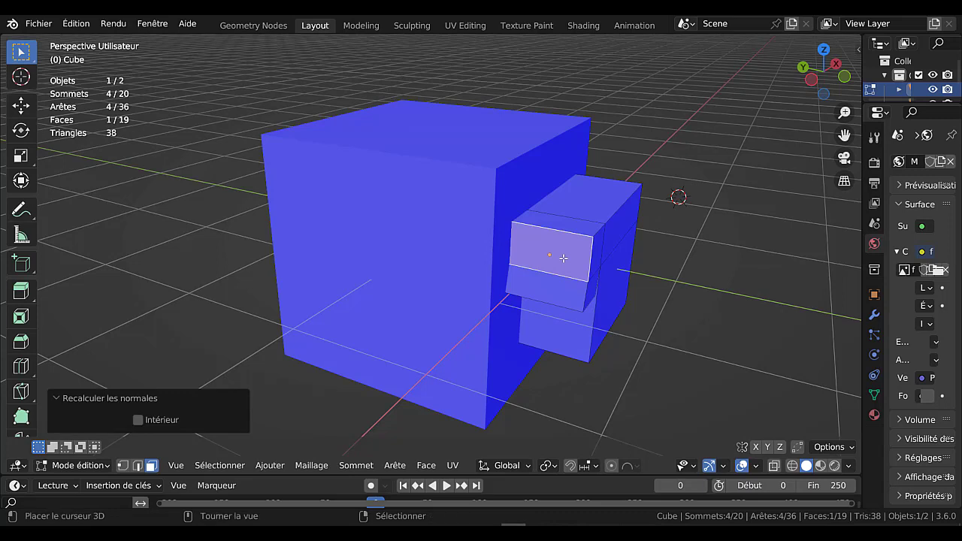
pyautogui.click(140, 422)
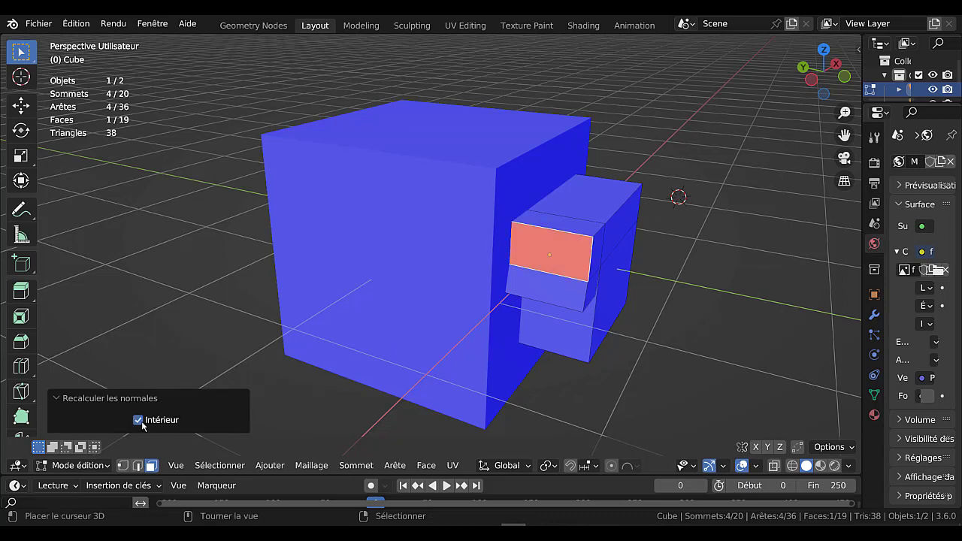
# - In Object Mode, merge the block with the single flipped face into the large cube using a boolean union
pyautogui.press('Tab')
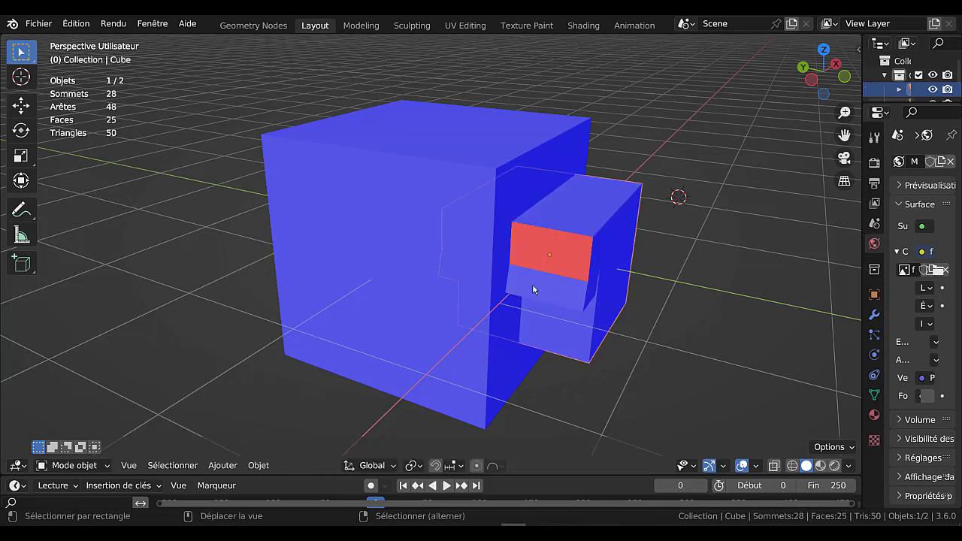
pyautogui.keyDown('shift'); pyautogui.click(431, 266); pyautogui.keyUp('shift')
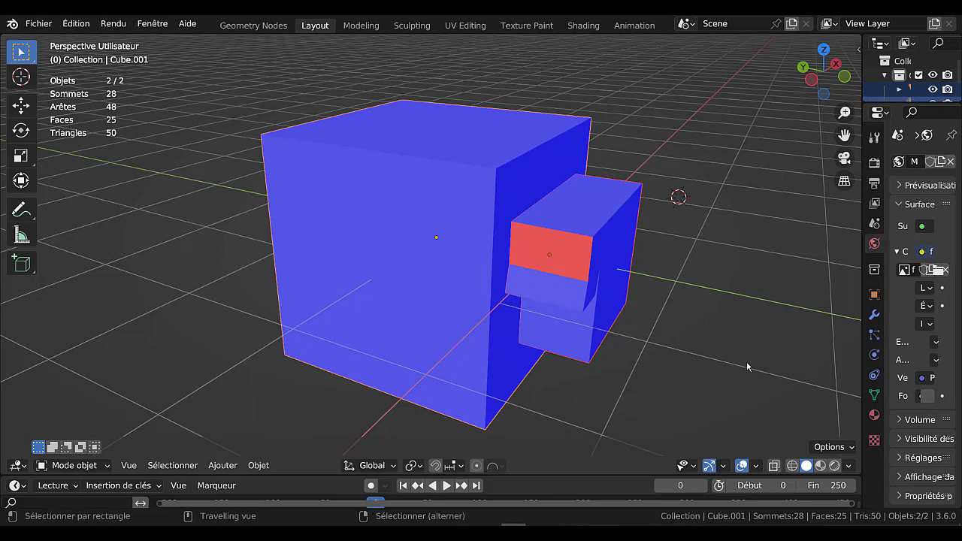
pyautogui.hotkey('ctrl', 'j')
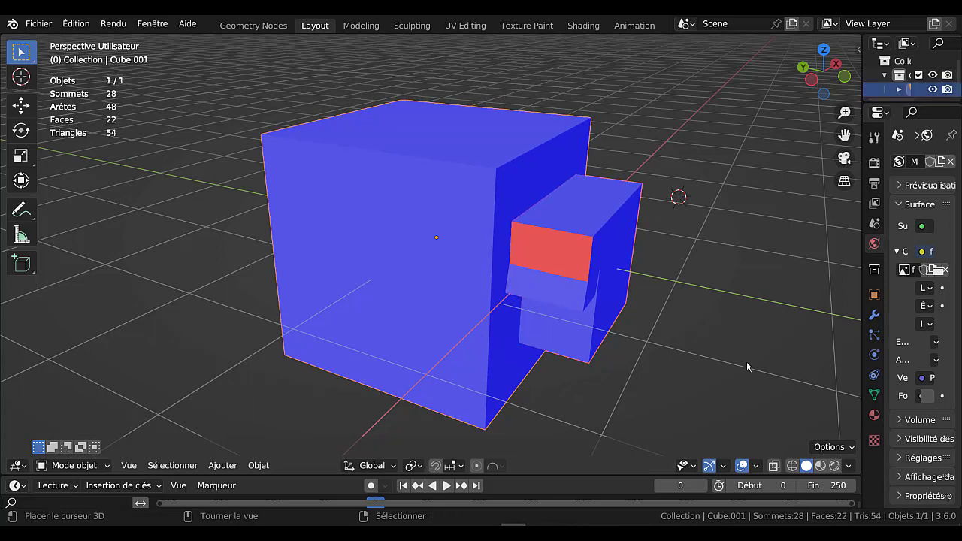
# - Select the flipped upper front face of the merged block, recalculate its normal outward, and check the result in Object Mode
pyautogui.press('Tab')
pyautogui.click(577, 259)
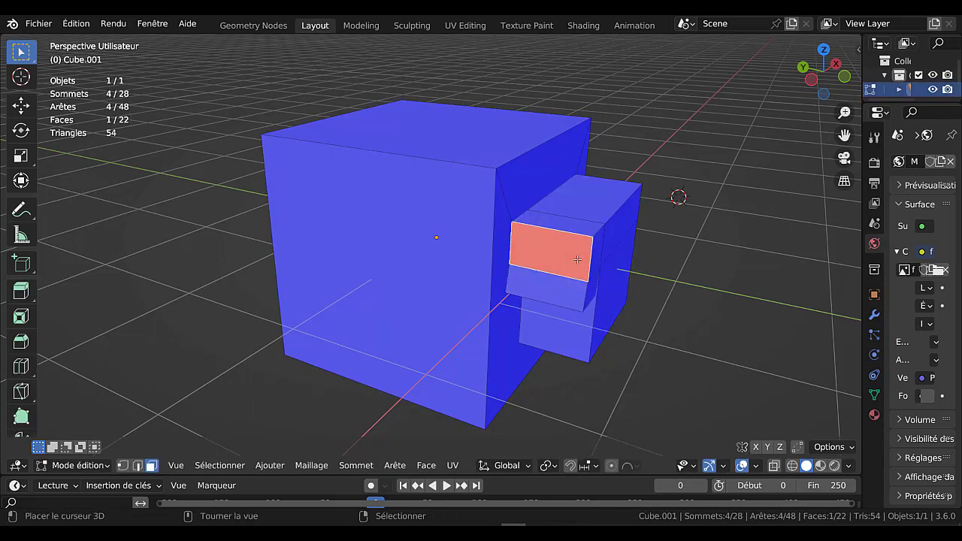
pyautogui.moveTo(662, 302); pyautogui.dragTo(612, 310, button='middle')
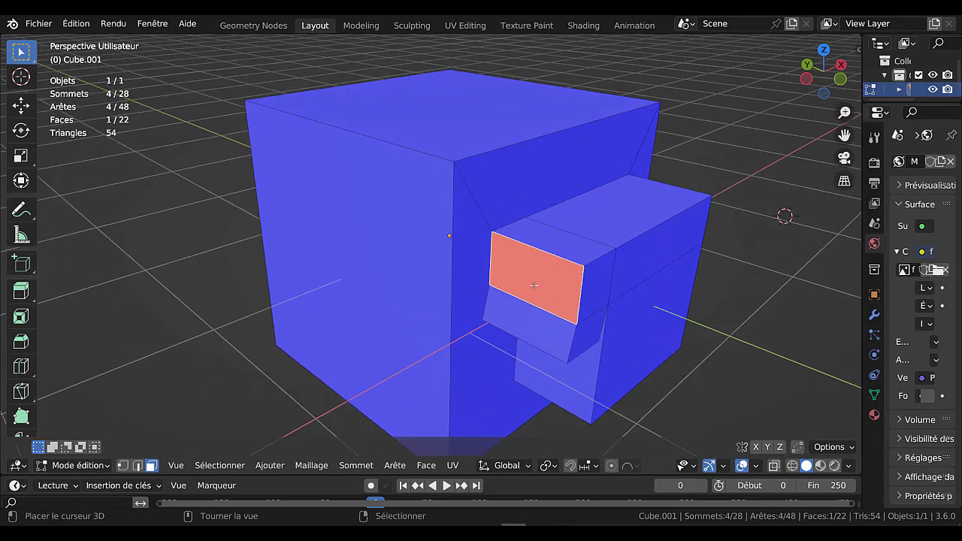
pyautogui.press('Tab')
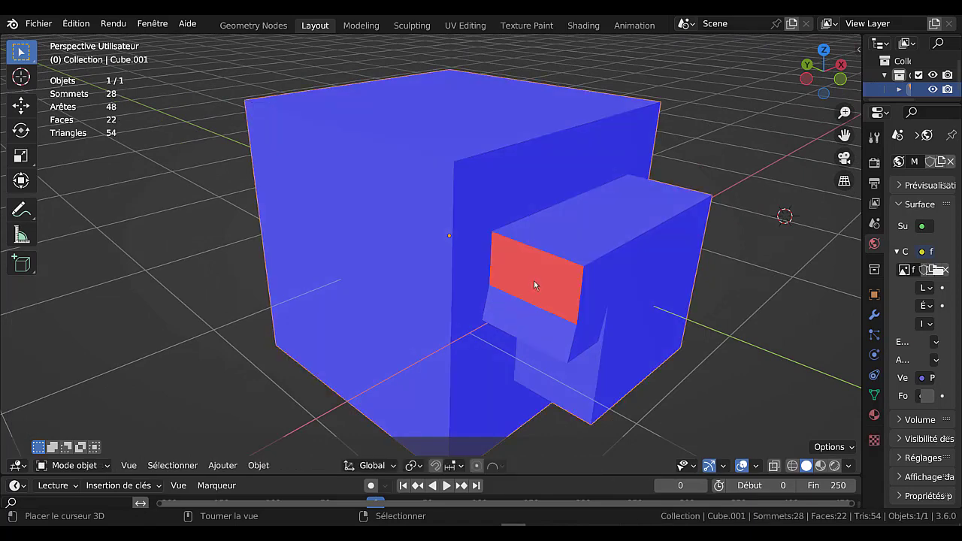
pyautogui.press('Tab')
pyautogui.scroll(1, 514, 286)
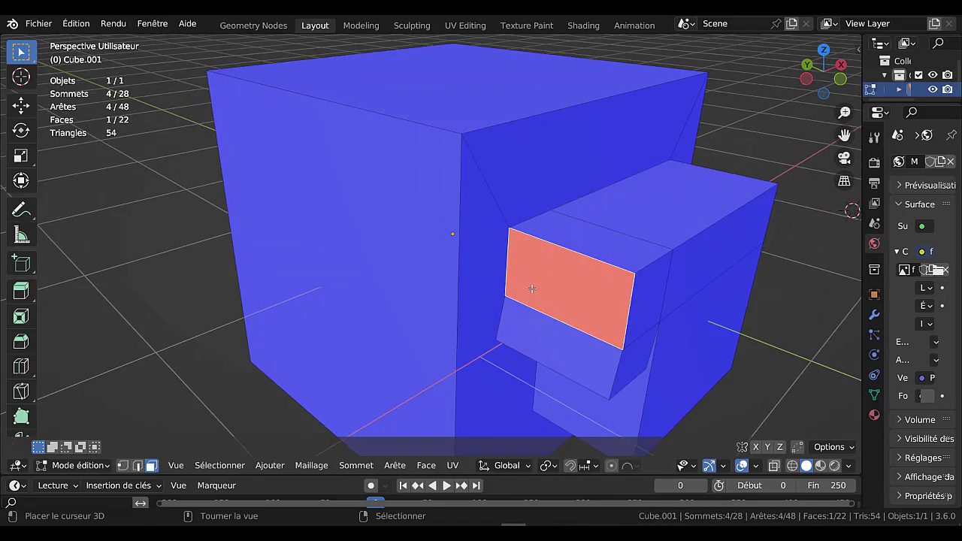
pyautogui.moveTo(532, 287); pyautogui.dragTo(541, 289, button='middle')
pyautogui.scroll(-3, 540, 287)
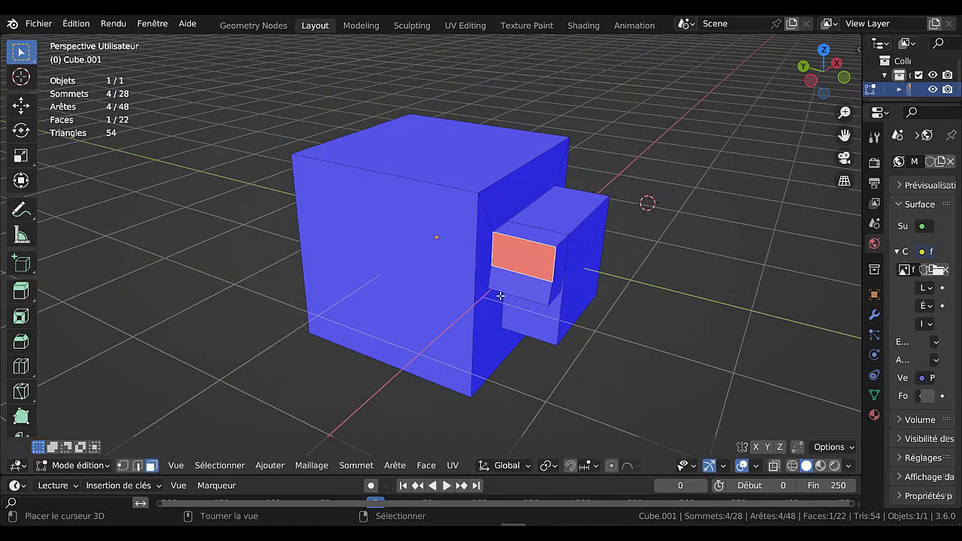
pyautogui.hotkey('shift', 'n')
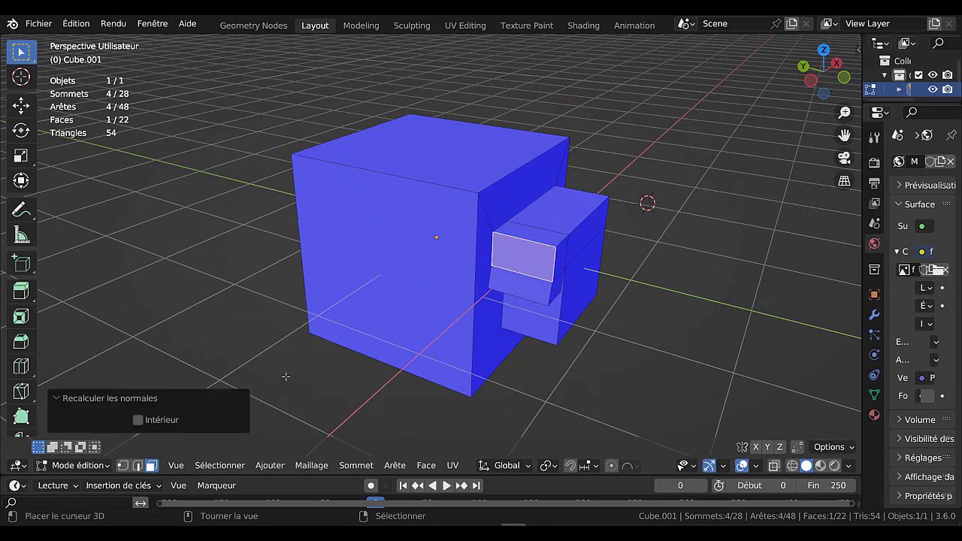
pyautogui.press('Tab')
pyautogui.moveTo(459, 402); pyautogui.dragTo(429, 393, button='middle')
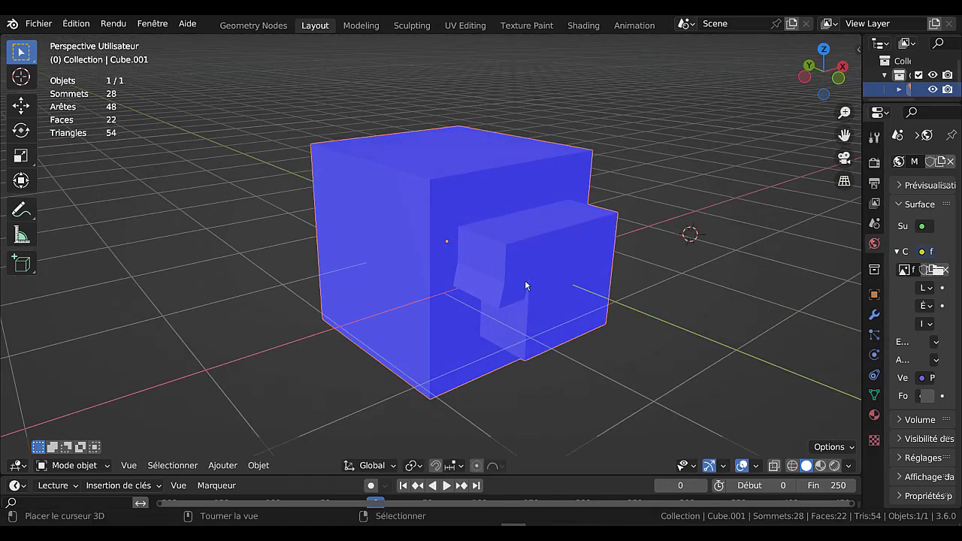
# - Extrude the block's large lower side face outward about 0.24 m and inset it by about 0.07 m
pyautogui.press('Tab')
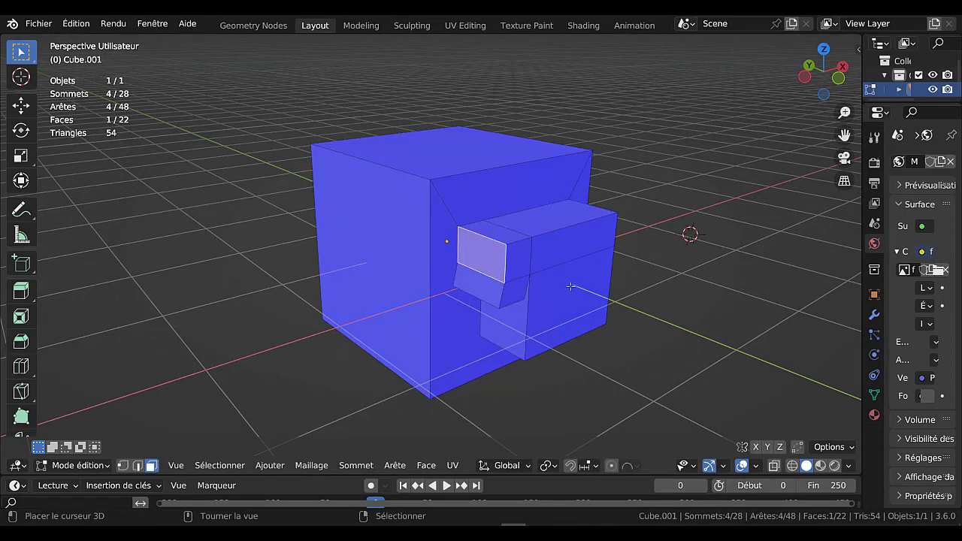
pyautogui.click(571, 299)
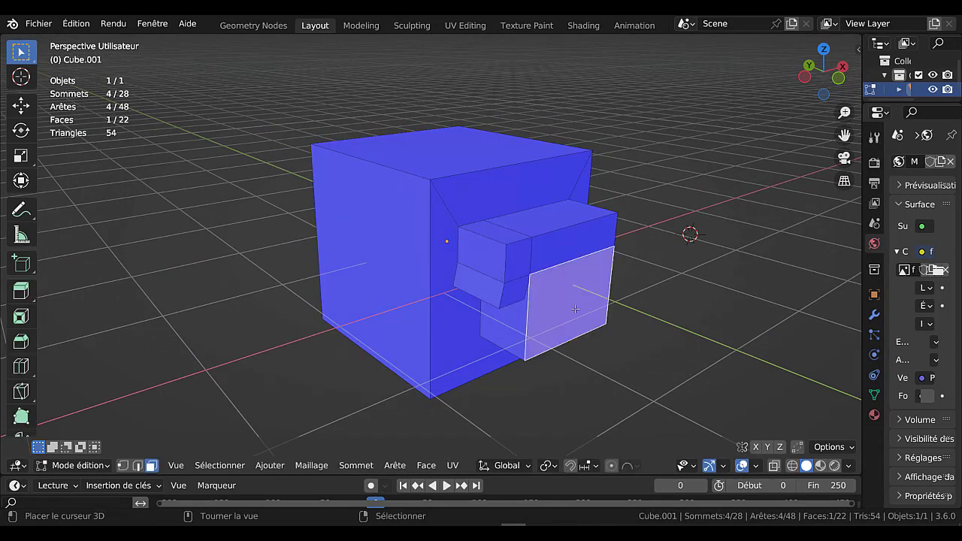
pyautogui.keyDown('shift'); pyautogui.moveTo(575, 309); pyautogui.dragTo(535, 275, button='middle'); pyautogui.keyUp('shift')
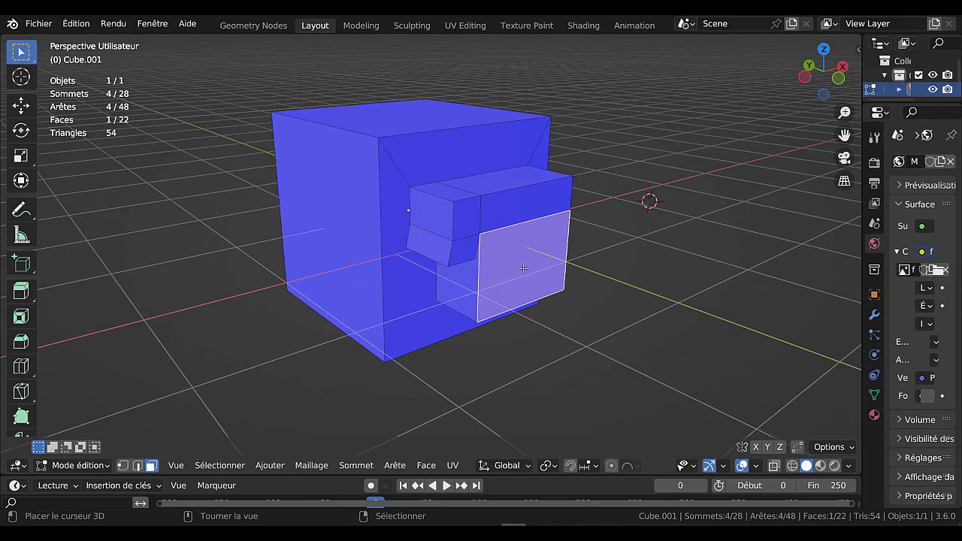
pyautogui.press('e')
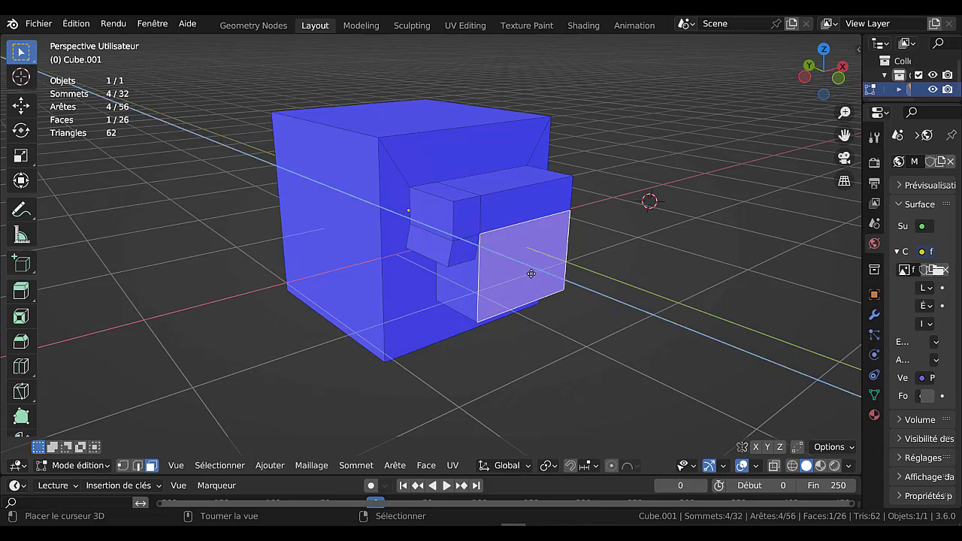
pyautogui.click(541, 280)
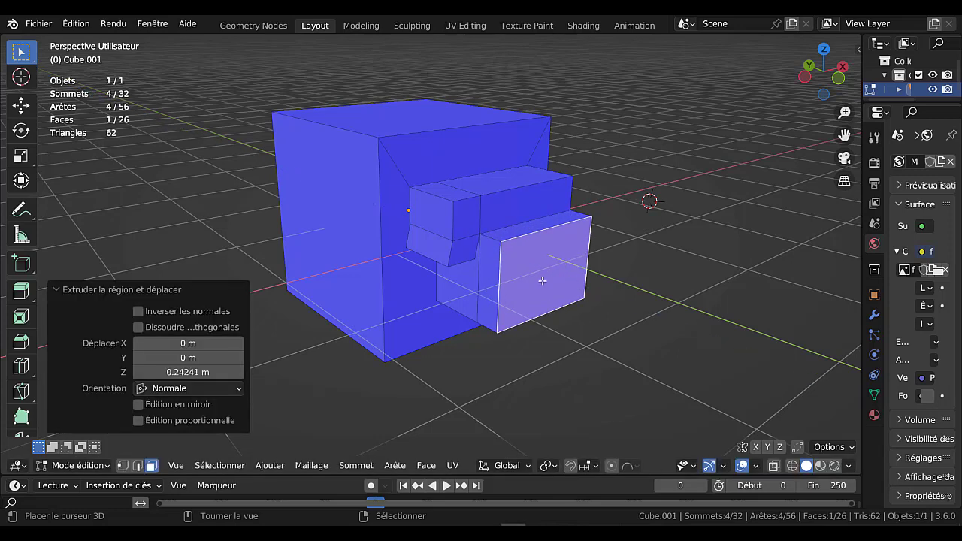
pyautogui.press('i')
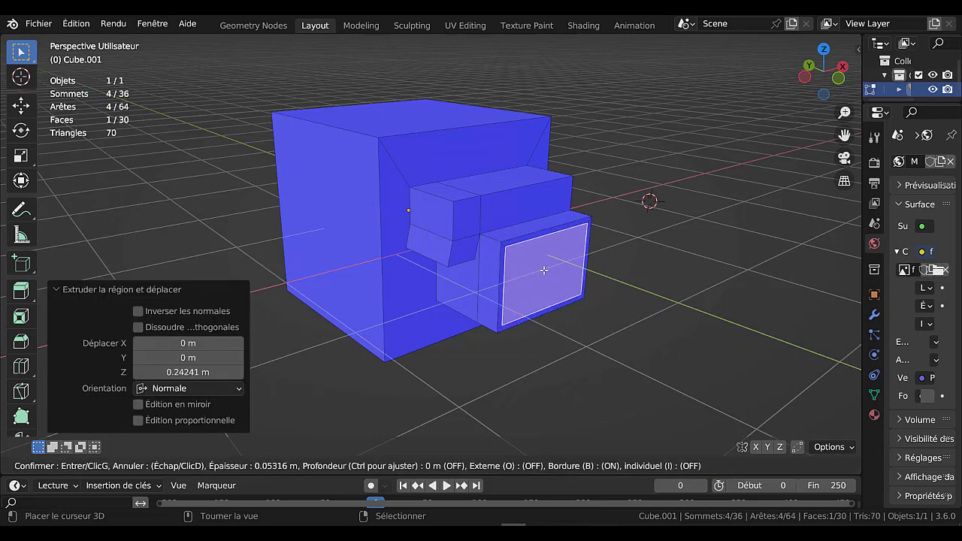
pyautogui.click(546, 268)
pyautogui.moveTo(545, 268); pyautogui.dragTo(507, 273, button='middle')
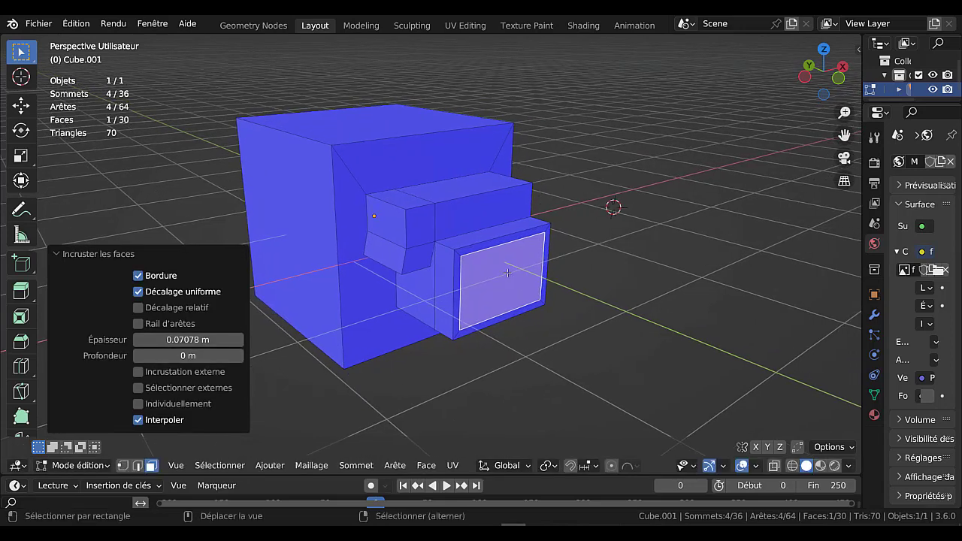
# - Select only the upper strip of the inset border and recalculate its normal toward the inside
pyautogui.press('g')
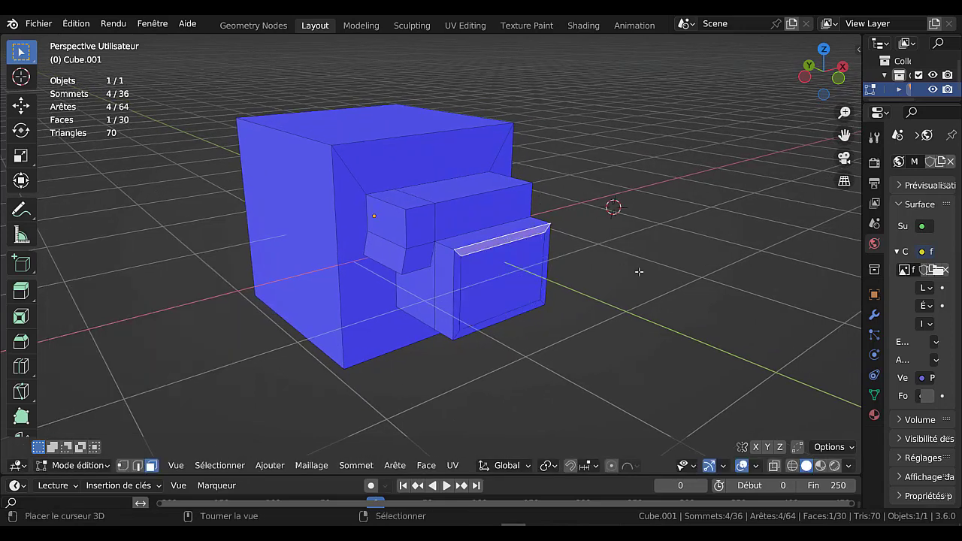
pyautogui.hotkey('shift', 'n')
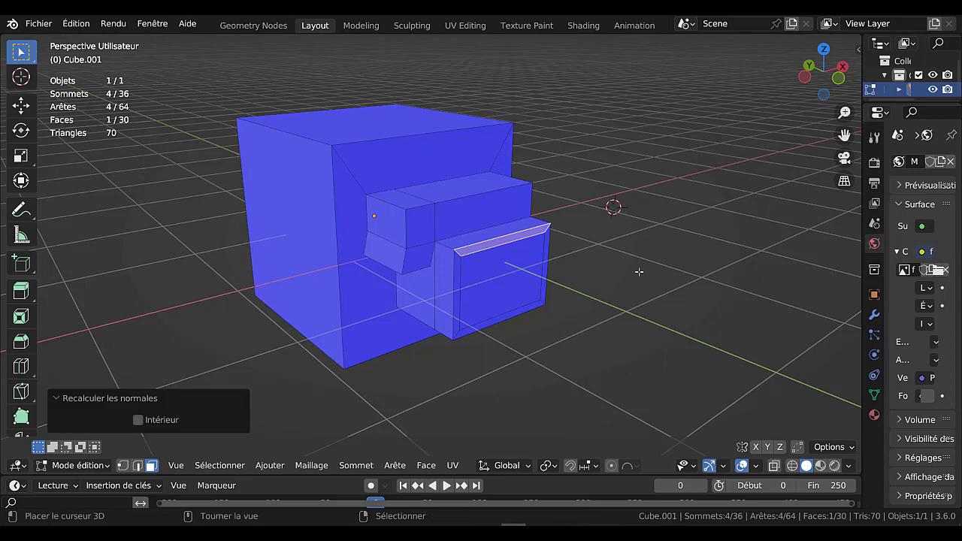
pyautogui.click(137, 419)
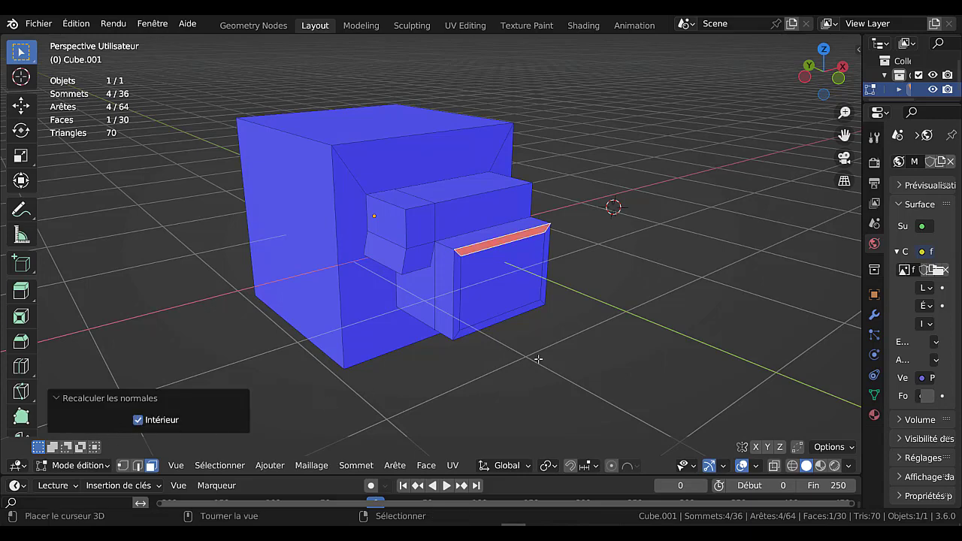
pyautogui.scroll(3, 551, 353)
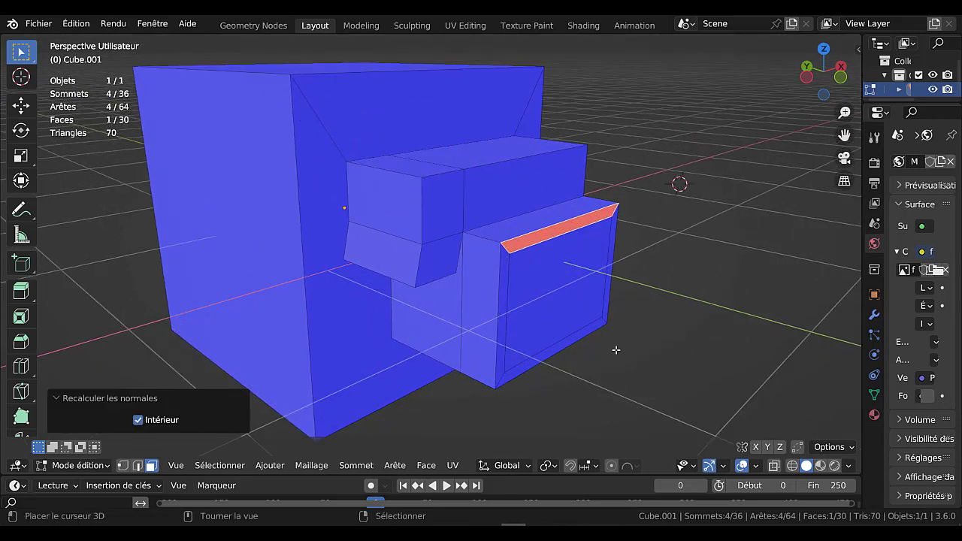
pyautogui.keyDown('shift'); pyautogui.moveTo(657, 380); pyautogui.dragTo(640, 347, button='middle'); pyautogui.keyUp('shift')
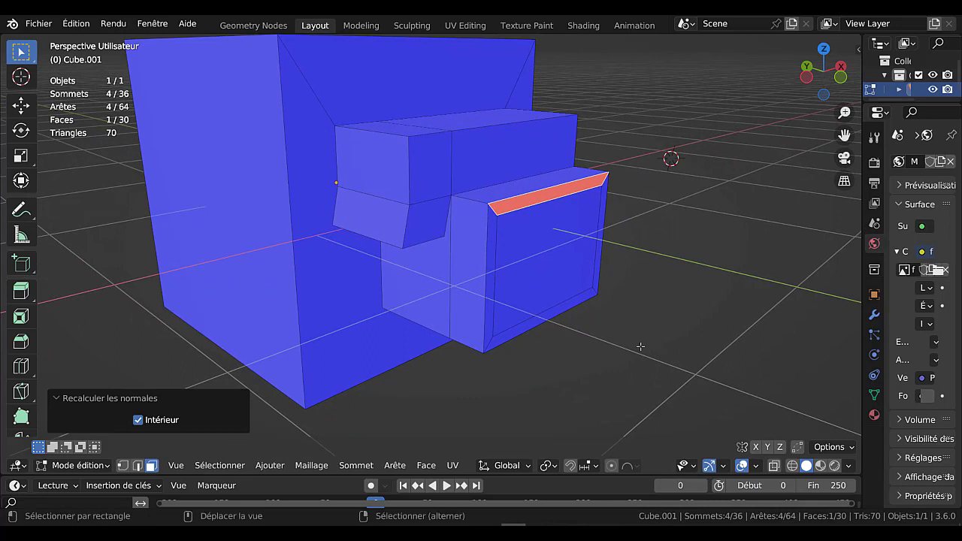
# - Select the four-face loop of the inset border, extrude it in place, and try Shrink/Fatten on it
pyautogui.keyDown('alt'); pyautogui.click(491, 210); pyautogui.keyUp('alt')
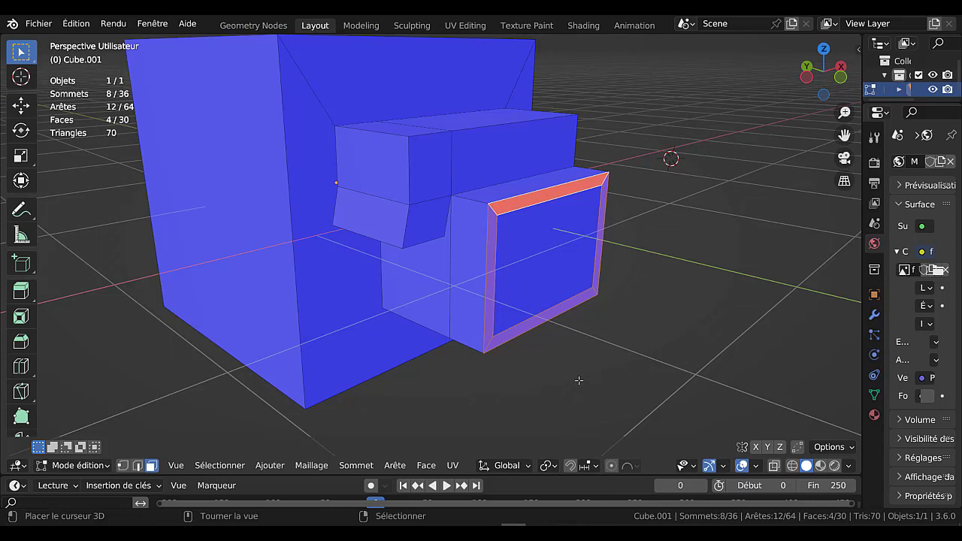
pyautogui.press('e')
pyautogui.rightClick(650, 358)
pyautogui.hotkey('alt', 's')
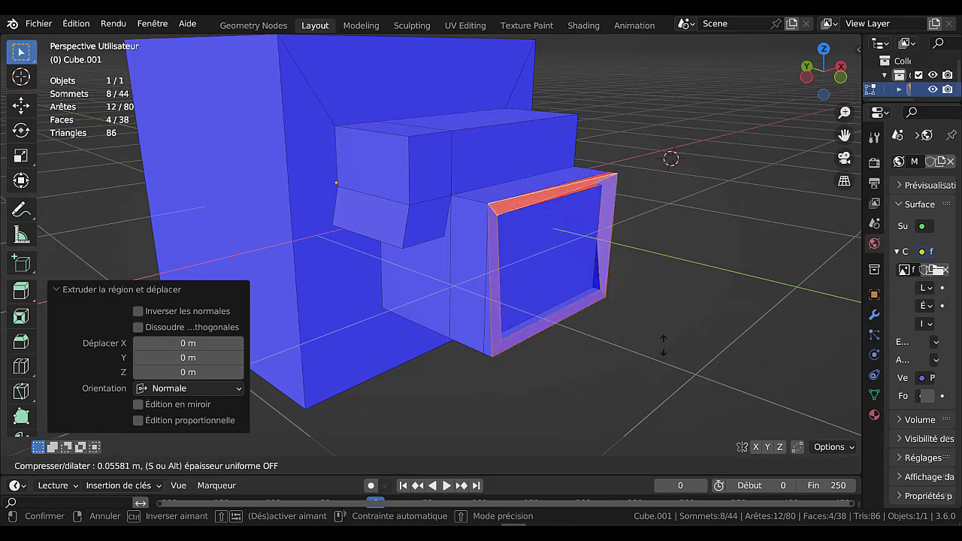
pyautogui.rightClick(665, 333)
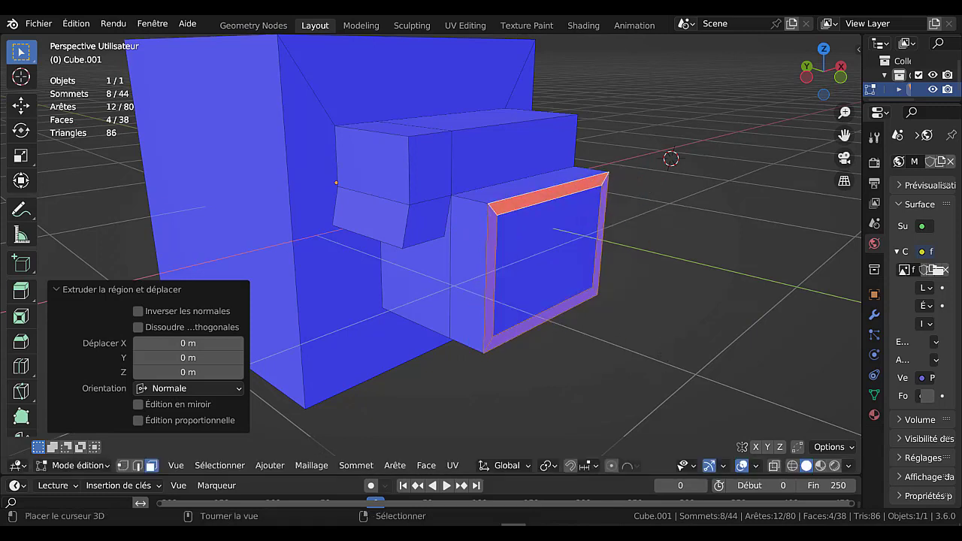
# - Extrude the border loop in place once more and try moving it along the global X axis
pyautogui.press('e')
pyautogui.rightClick(653, 350)
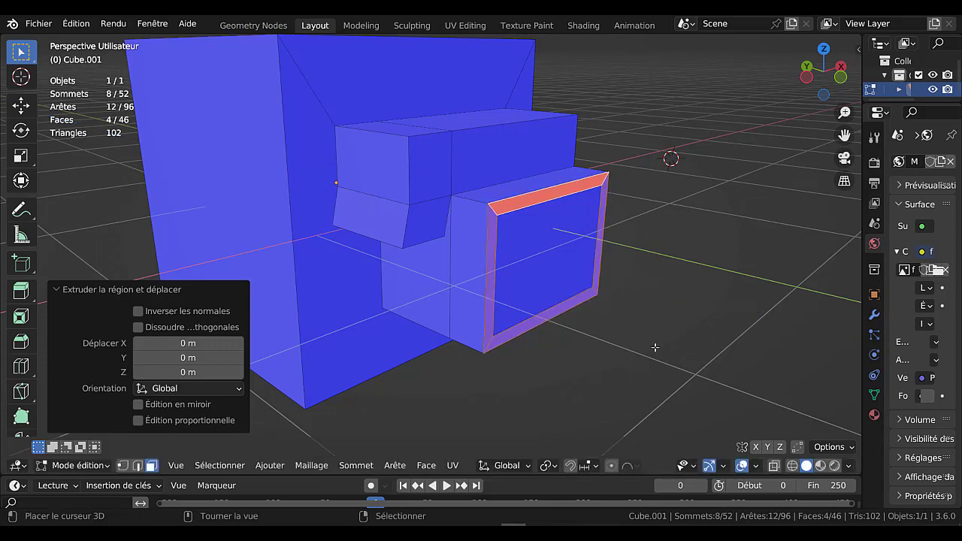
pyautogui.press('g')
pyautogui.press('x')
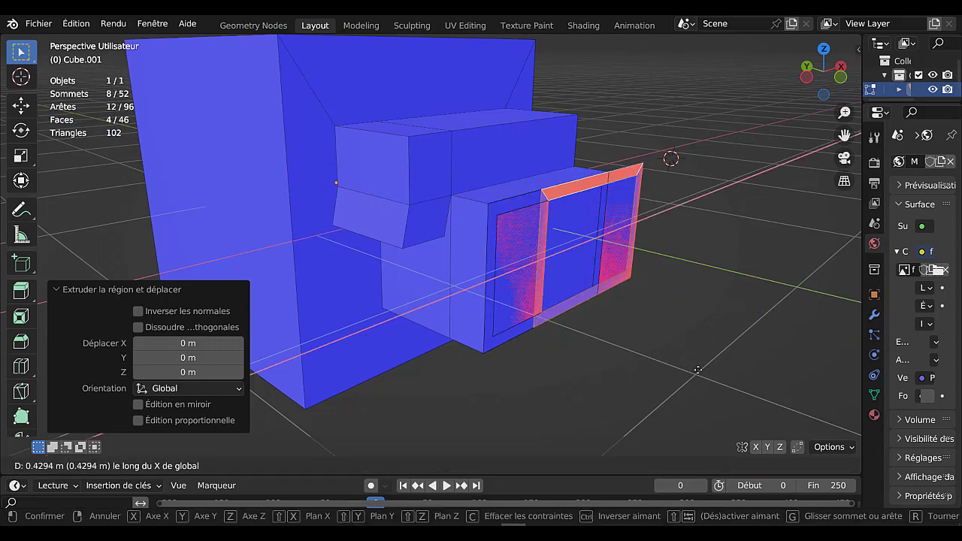
pyautogui.rightClick(684, 373)
# - Move the extruded border loop about -0.25 m along the global Y axis to form a projecting frame
pyautogui.press('s')
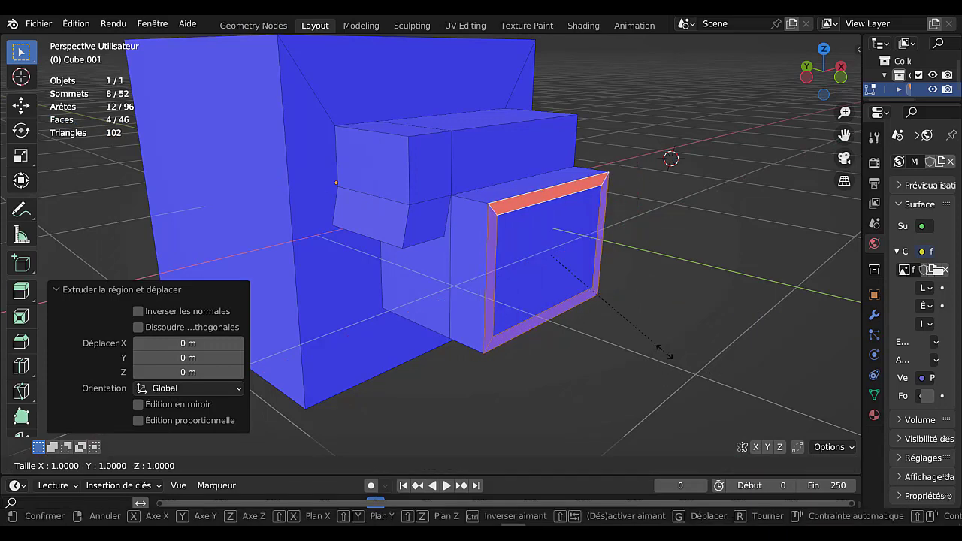
pyautogui.press('g')
pyautogui.press('y')
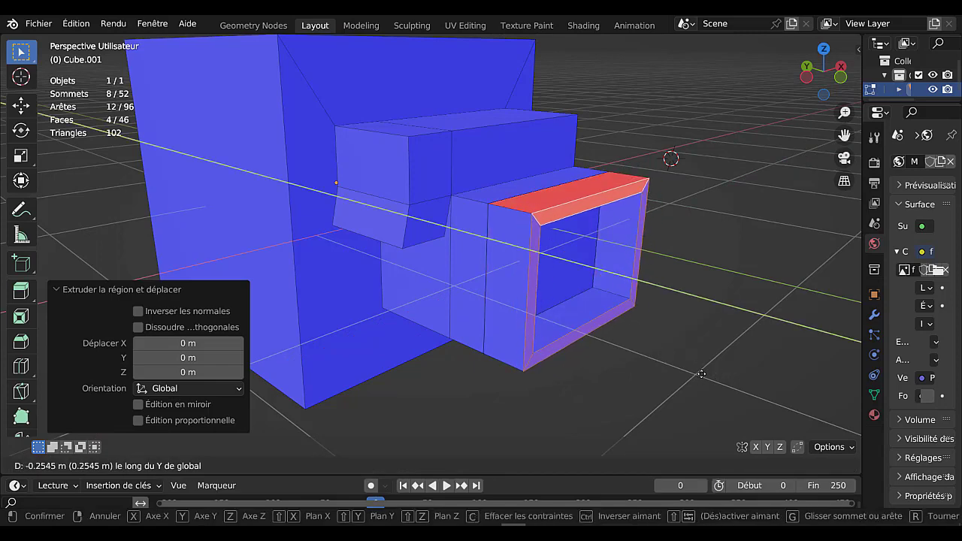
pyautogui.click(701, 375)
pyautogui.press('Tab')
pyautogui.press('Tab')
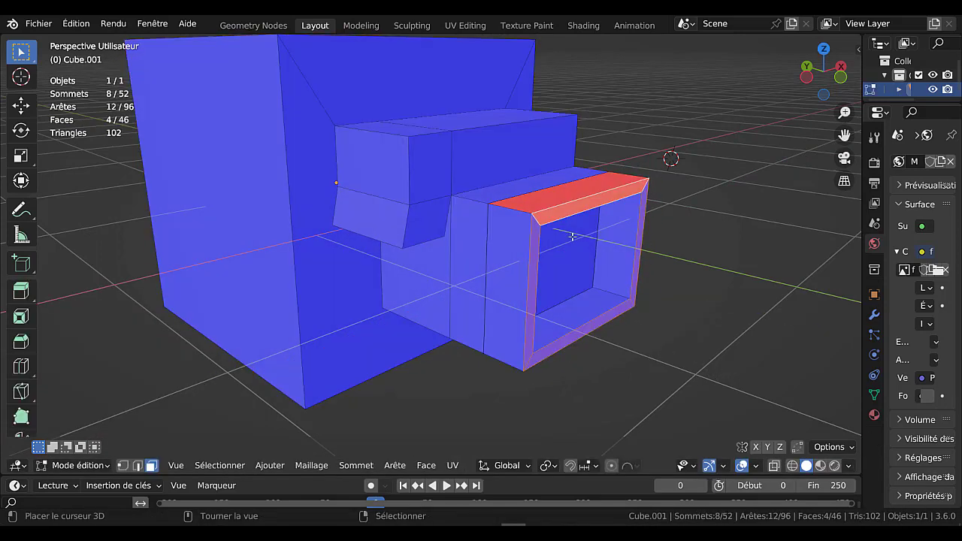
# - Select the frame's inverted top face, the block's upper front face and the cube's front face, extrude them and try scaling them
pyautogui.click(498, 204)
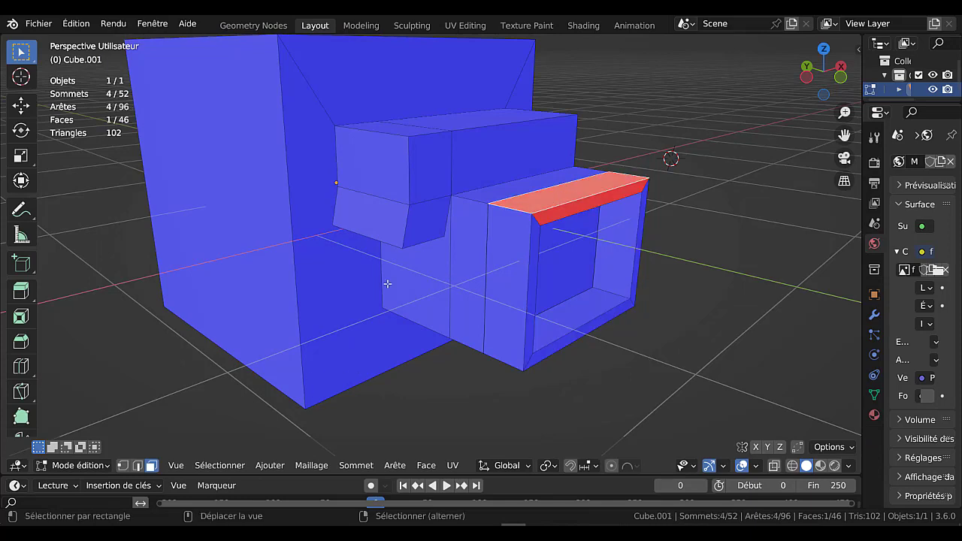
pyautogui.keyDown('shift'); pyautogui.click(368, 162); pyautogui.keyUp('shift')
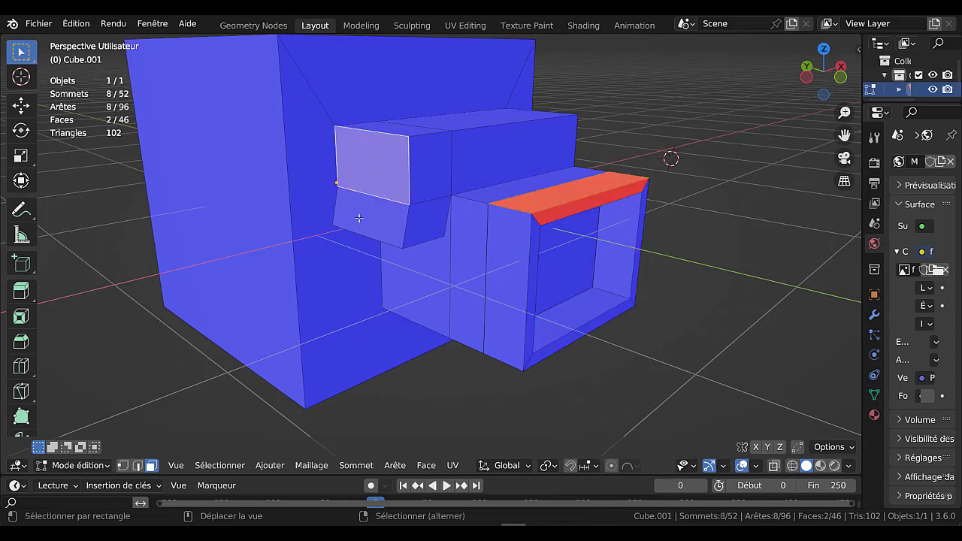
pyautogui.keyDown('shift'); pyautogui.click(236, 183); pyautogui.keyUp('shift')
pyautogui.scroll(-3, 629, 354)
pyautogui.scroll(2, 629, 354)
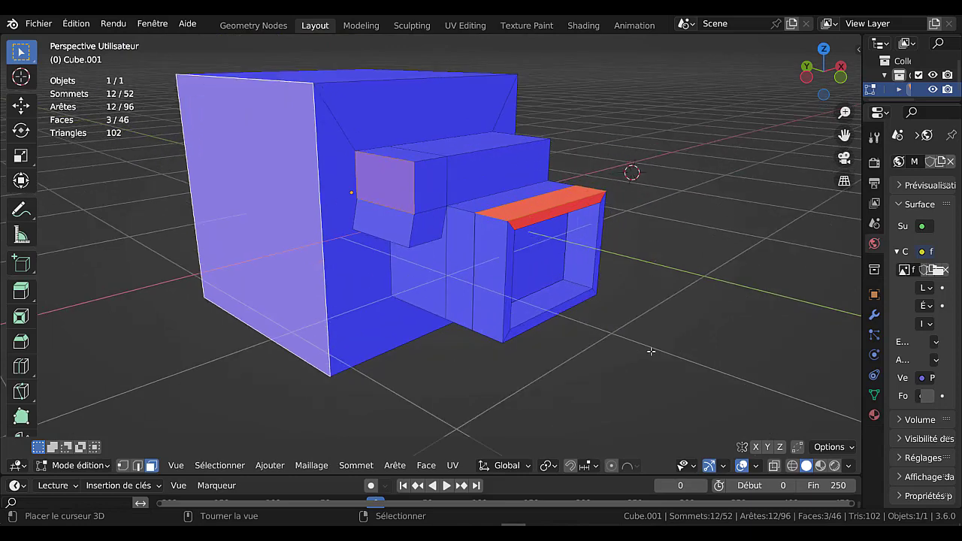
pyautogui.press('e')
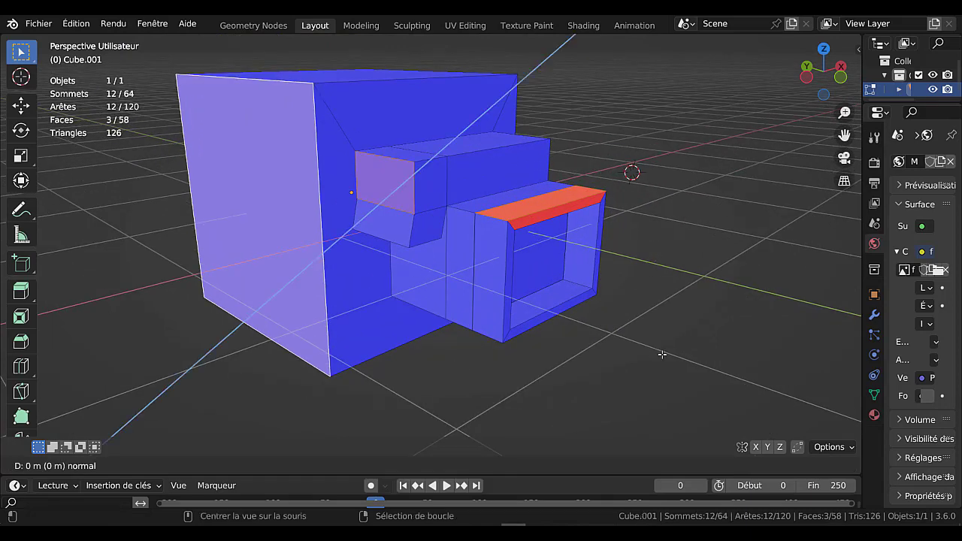
pyautogui.press('s')
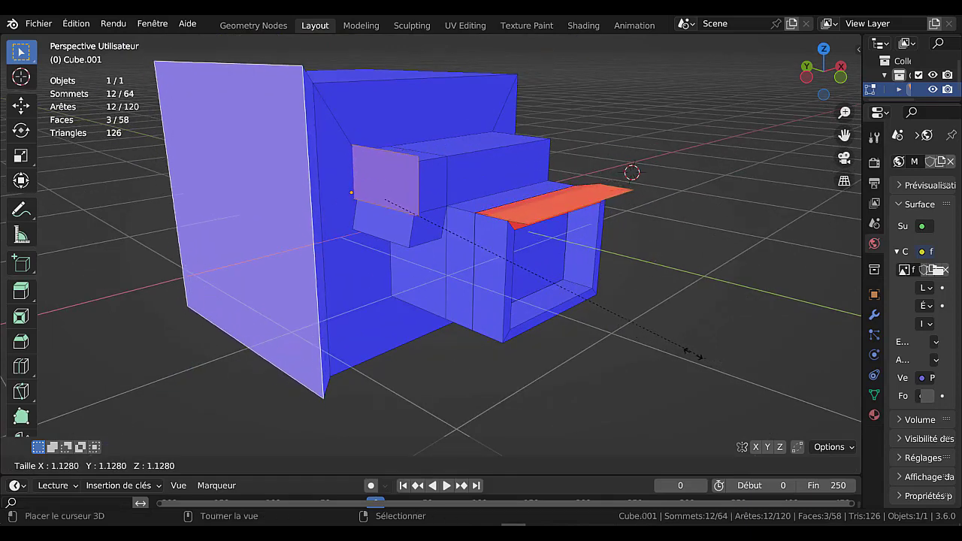
pyautogui.press('Escape')
# - Extrude the three faces again, try Shrink/Fatten along their normals, and select only the frame's inverted top face
pyautogui.press('e')
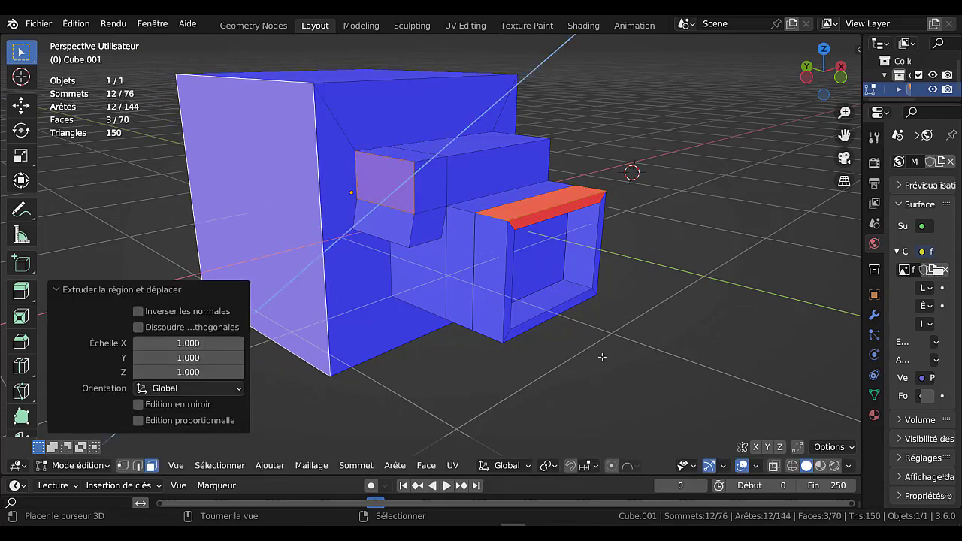
pyautogui.click(602, 357)
pyautogui.hotkey('alt', 's')
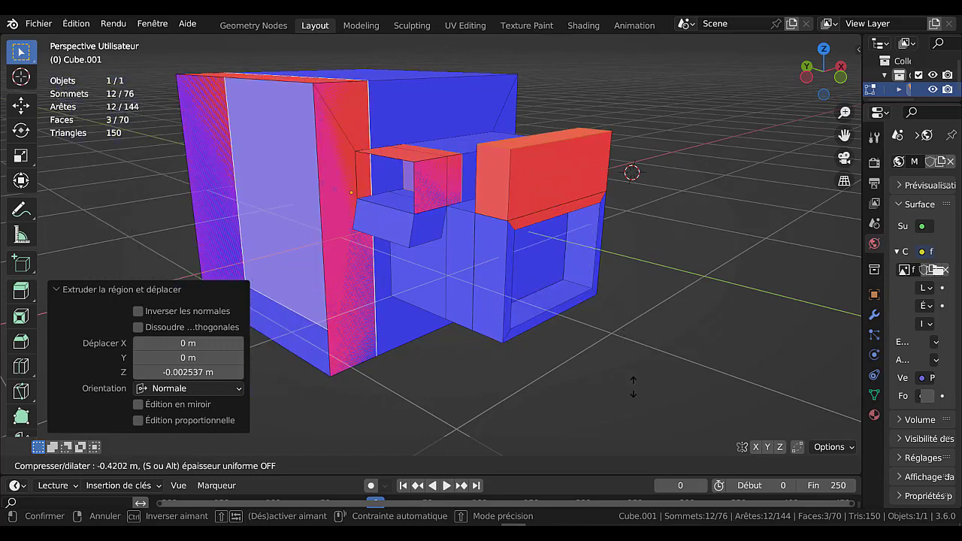
pyautogui.rightClick(637, 342)
pyautogui.click(549, 208)
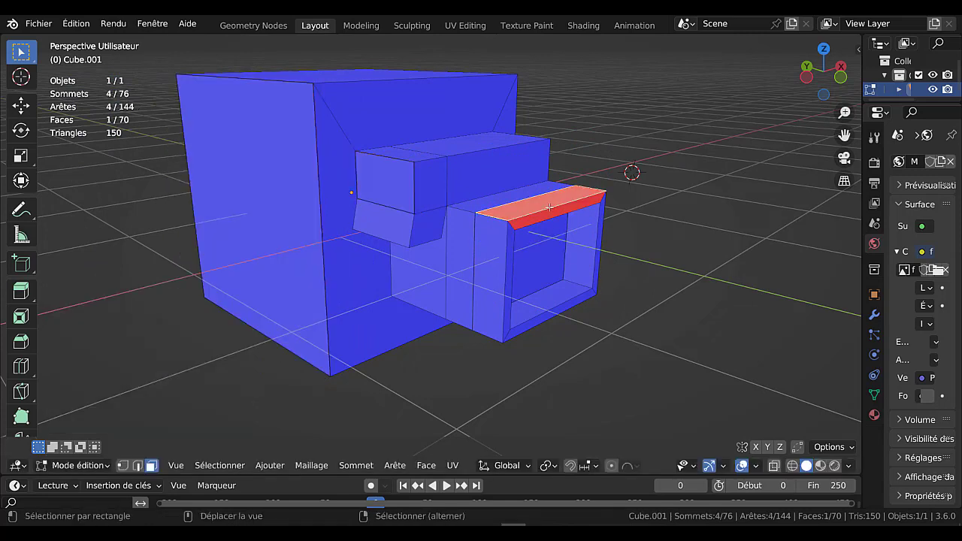
# - Add the strip below the frame's top face to the selection and recalculate both faces' normals outward
pyautogui.keyDown('shift'); pyautogui.click(551, 212); pyautogui.keyUp('shift')
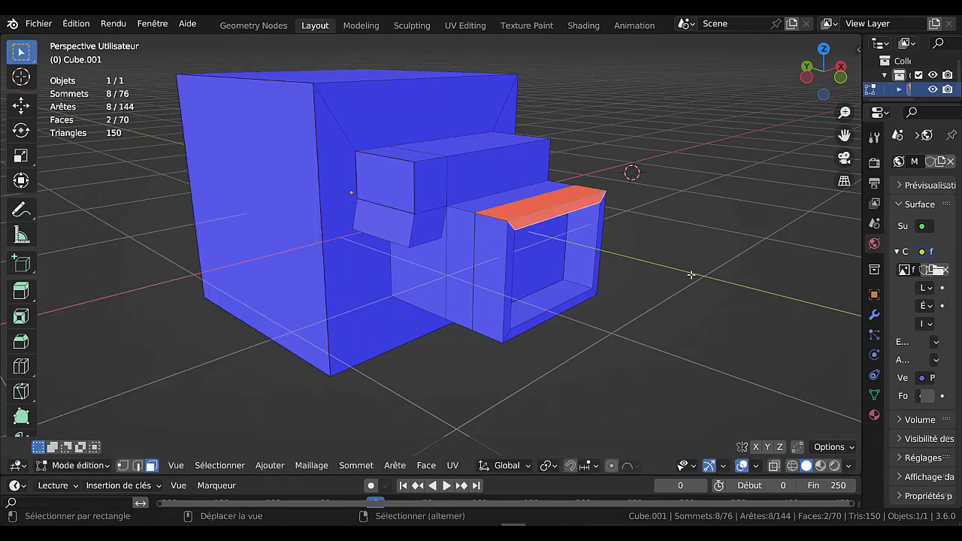
pyautogui.hotkey('shift', 'n')
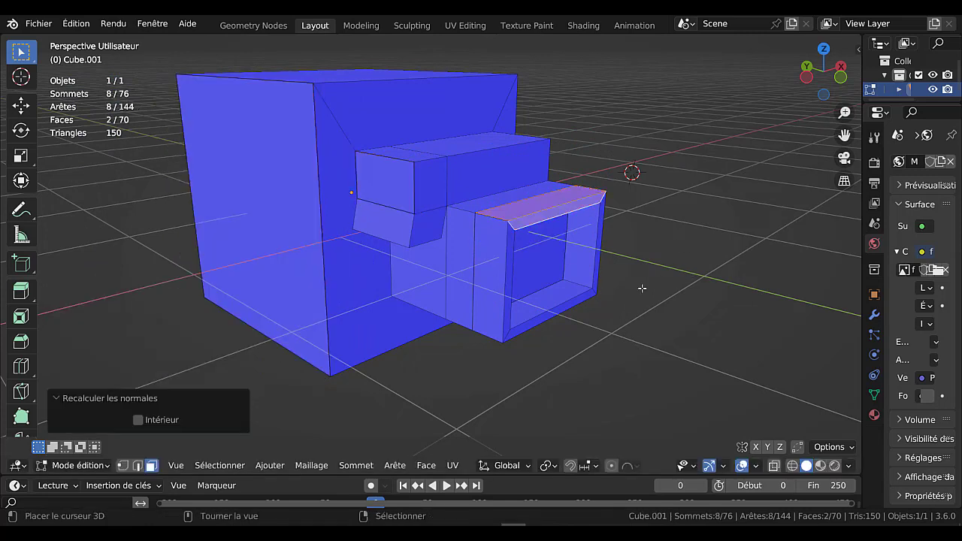
# - Extrude the frame's top face, the block's upper front face and the cube's front face, and Shrink/Fatten them outward about 0.25 m
pyautogui.click(526, 208)
pyautogui.keyDown('shift'); pyautogui.click(403, 192); pyautogui.keyUp('shift')
pyautogui.keyDown('shift'); pyautogui.click(279, 207); pyautogui.keyUp('shift')
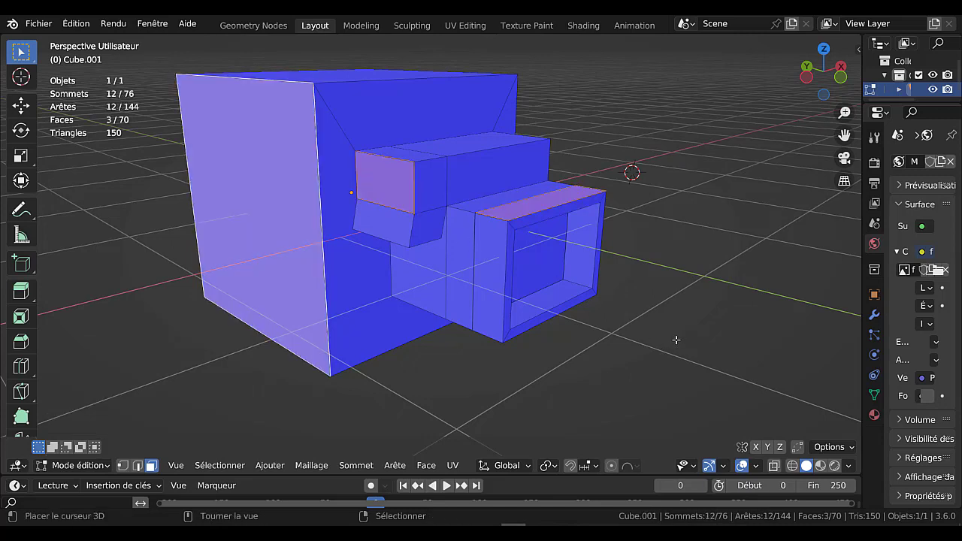
pyautogui.press('e')
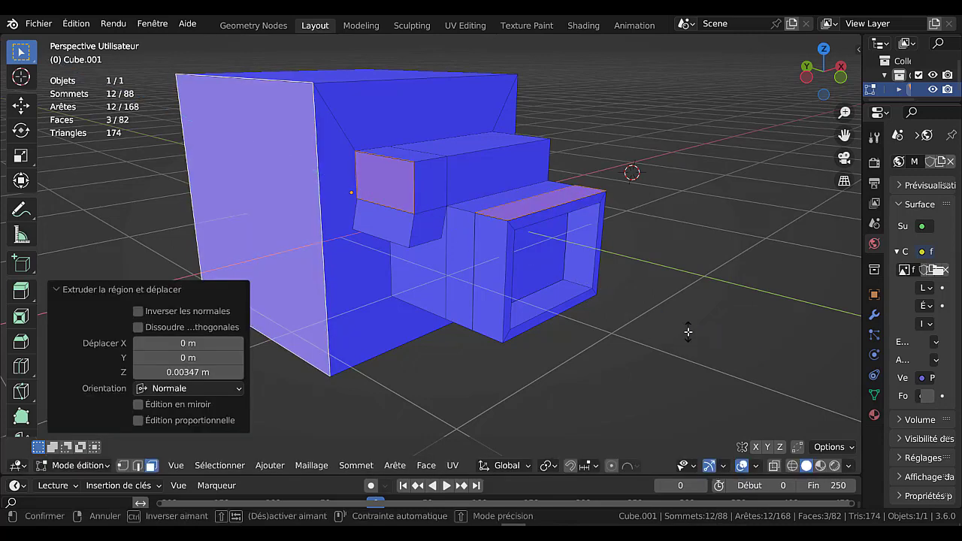
pyautogui.hotkey('alt', 's')
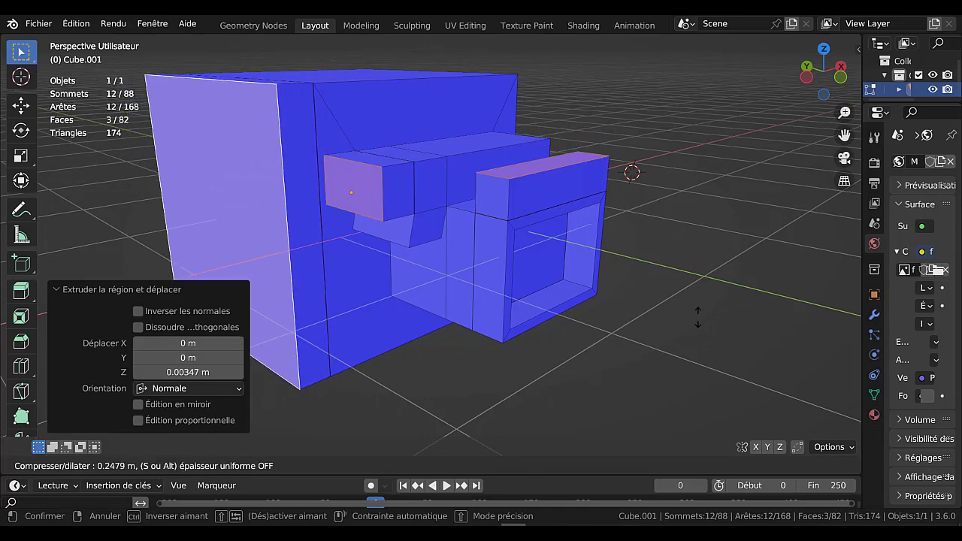
pyautogui.click(709, 319)
# - Return to Object Mode and turn off the Face Orientation overlay
pyautogui.press('Tab')
pyautogui.scroll(-5, 647, 317)
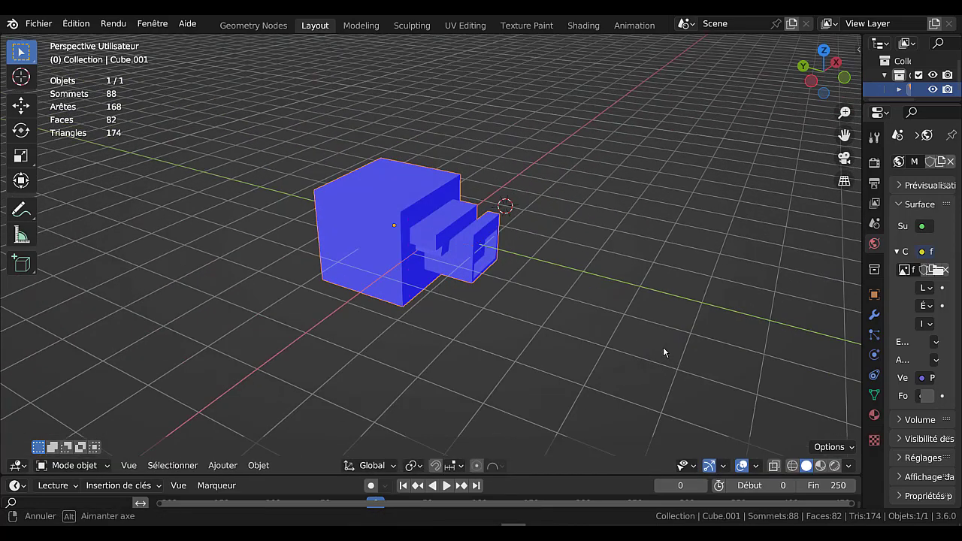
pyautogui.scroll(5, 662, 350)
pyautogui.press('q')
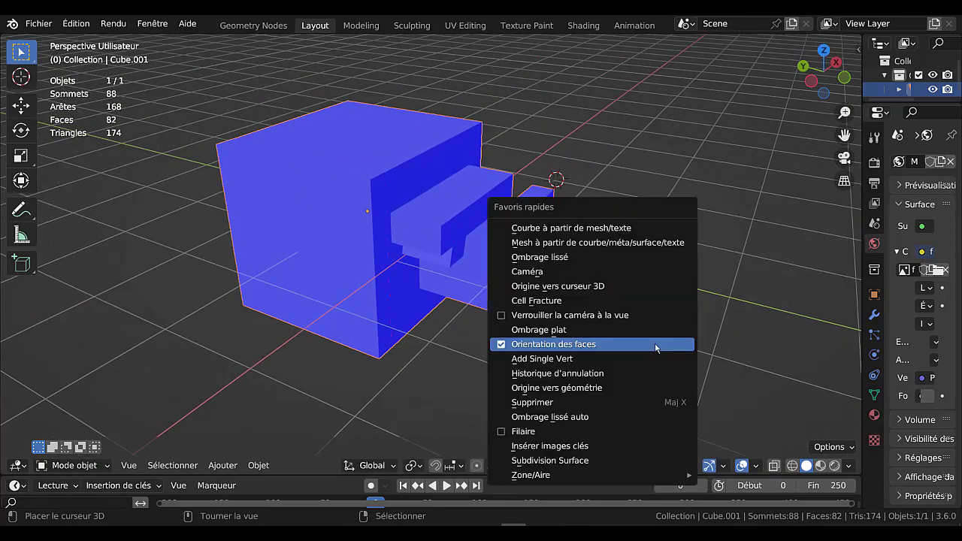
pyautogui.click(501, 345)
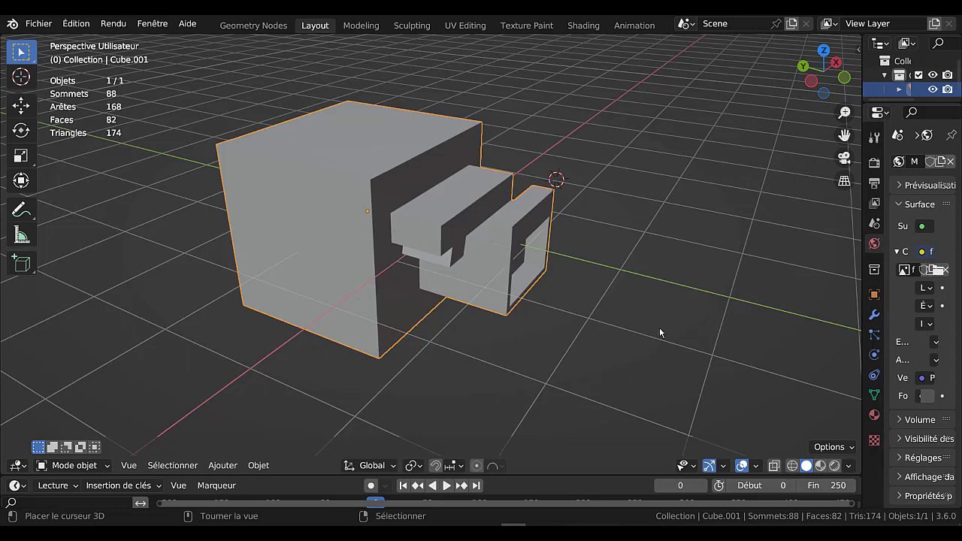
# - Merge all vertices of the mesh by distance
pyautogui.press('Tab')
pyautogui.press('a')
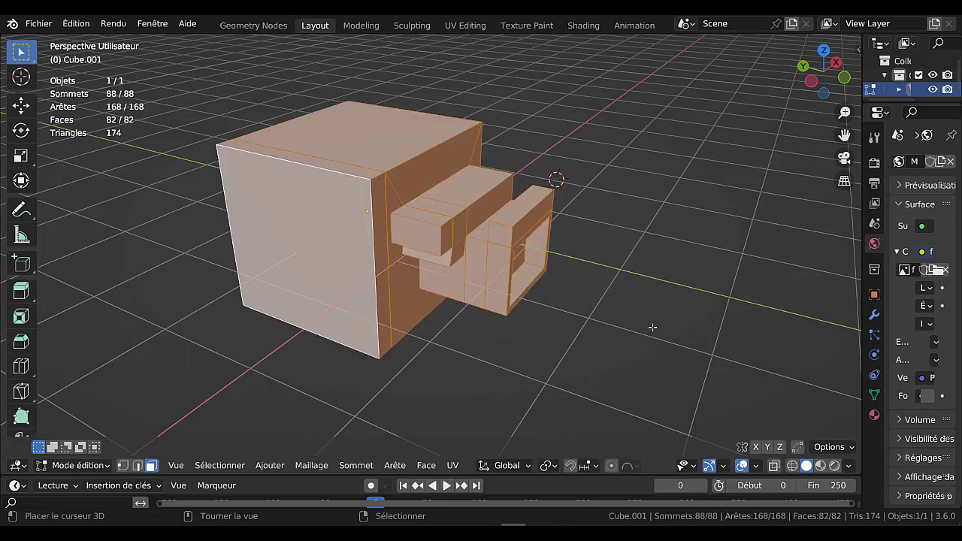
pyautogui.press('m')
pyautogui.click(602, 383)
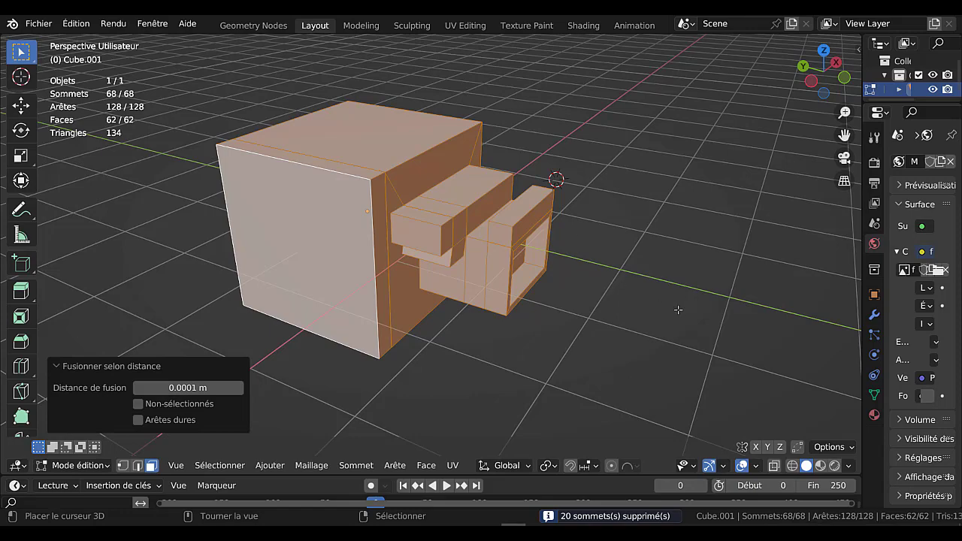
pyautogui.moveTo(677, 309); pyautogui.dragTo(576, 338, button='middle')
pyautogui.scroll(2, 606, 317)
pyautogui.press('Tab')
pyautogui.press('Tab')
pyautogui.scroll(-2, 566, 324)
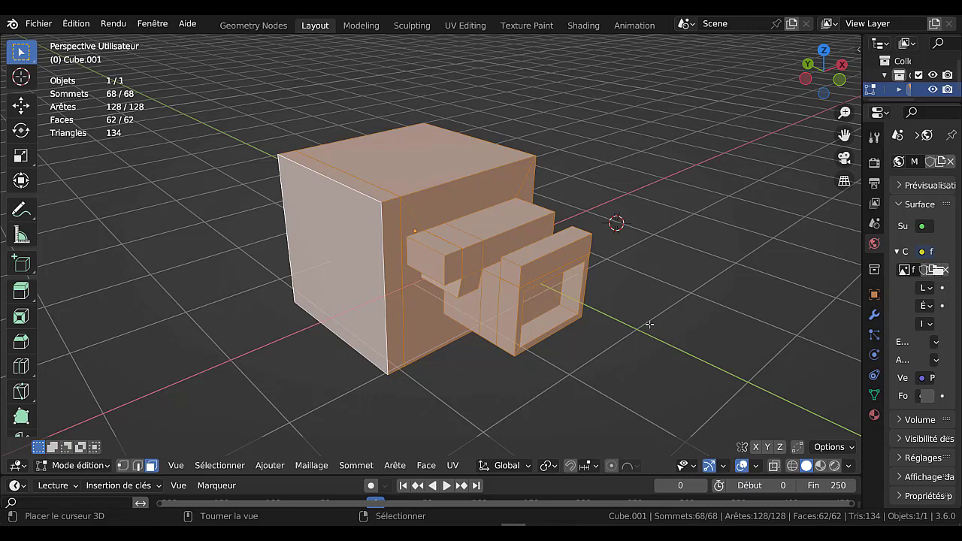
pyautogui.press('Tab')
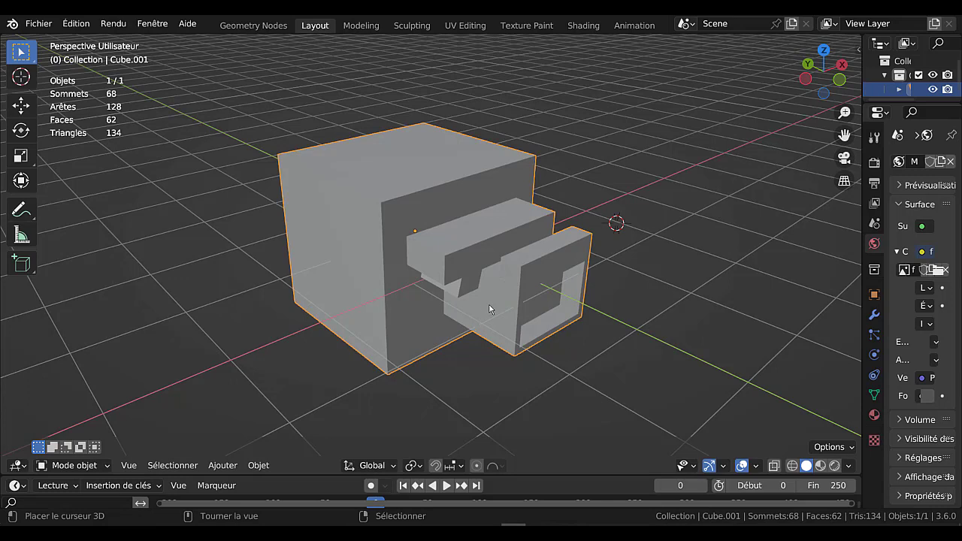
pyautogui.press('g')
pyautogui.press('Escape')
pyautogui.press('Tab')
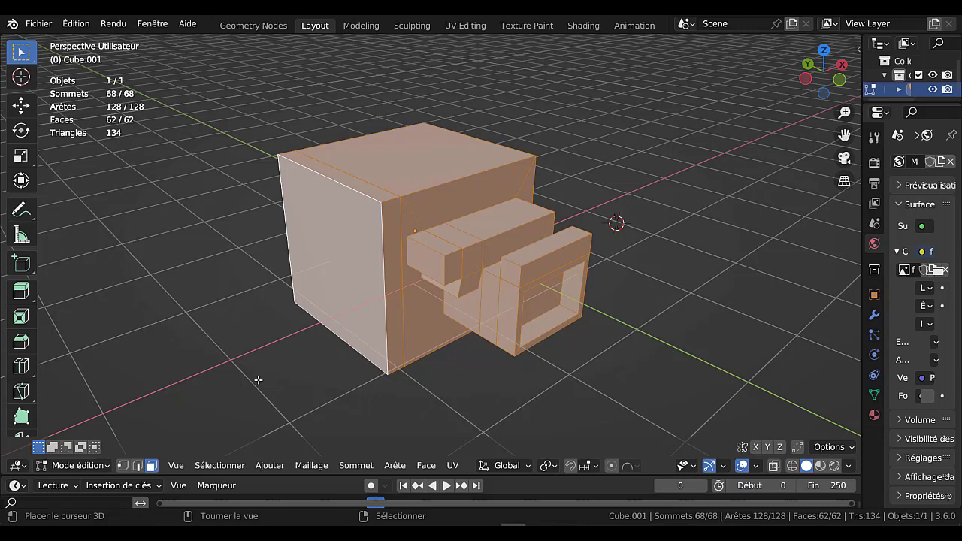
# - With Extrude Along Normals, extrude the frame's upper front strip, the upper block's small top face and the cube's top face about 0.32 m
pyautogui.click(22, 292)
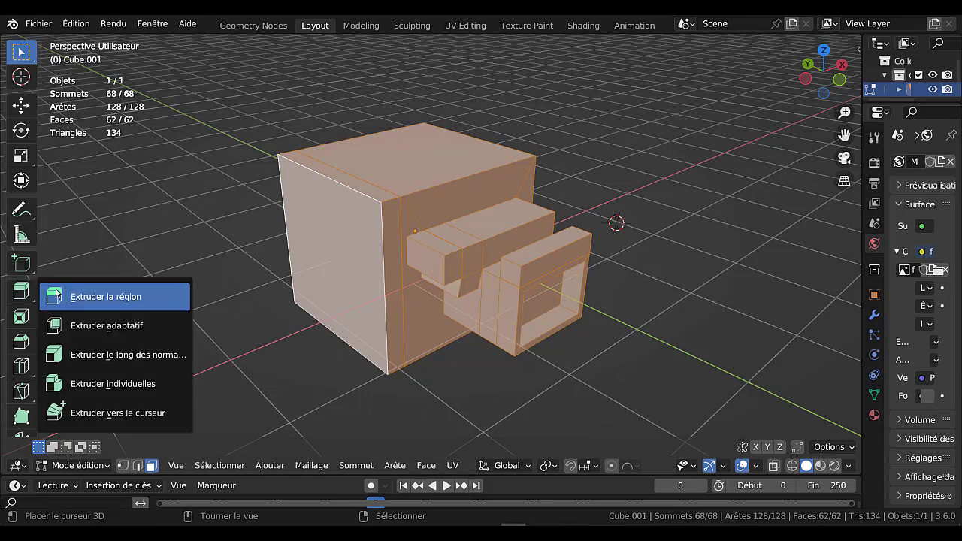
pyautogui.click(110, 356)
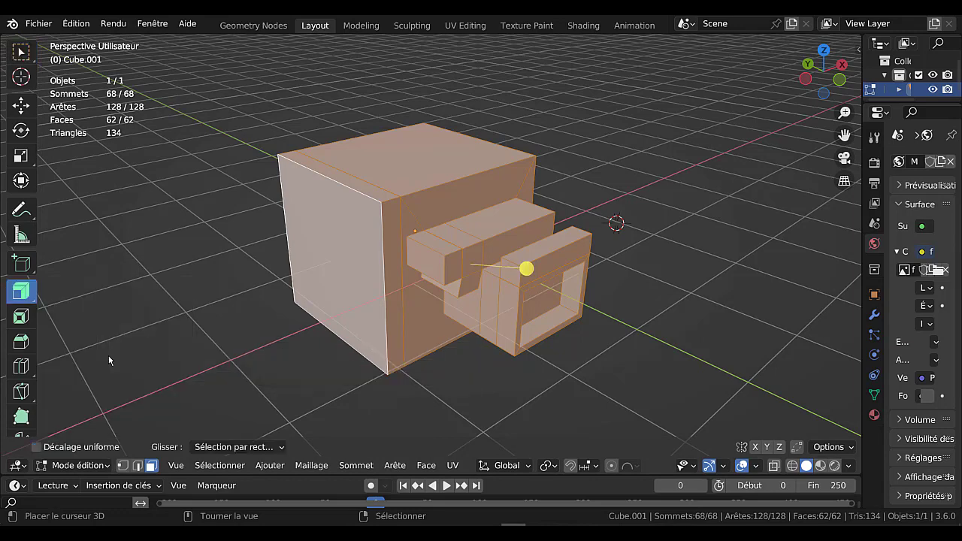
pyautogui.click(548, 261)
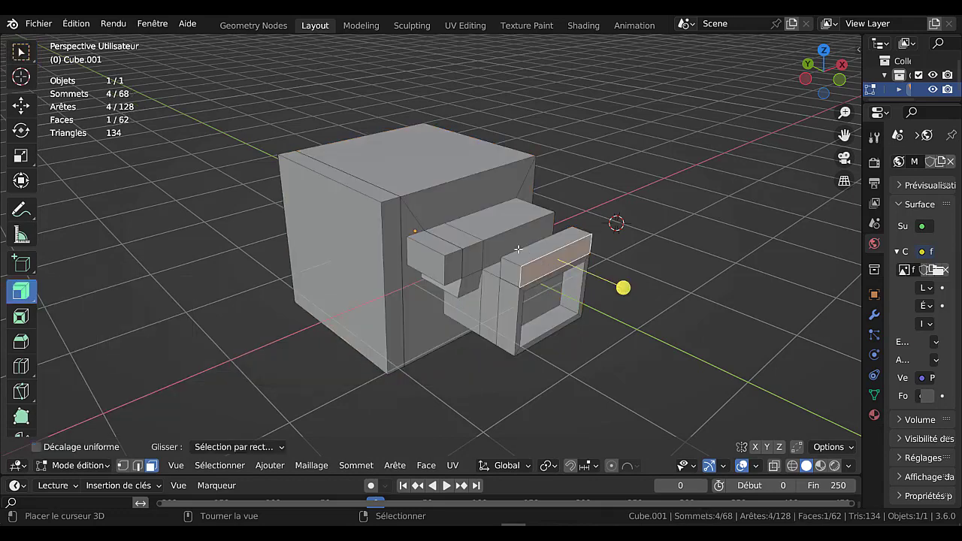
pyautogui.keyDown('shift'); pyautogui.click(454, 237); pyautogui.keyUp('shift')
pyautogui.keyDown('shift'); pyautogui.click(439, 154); pyautogui.keyUp('shift')
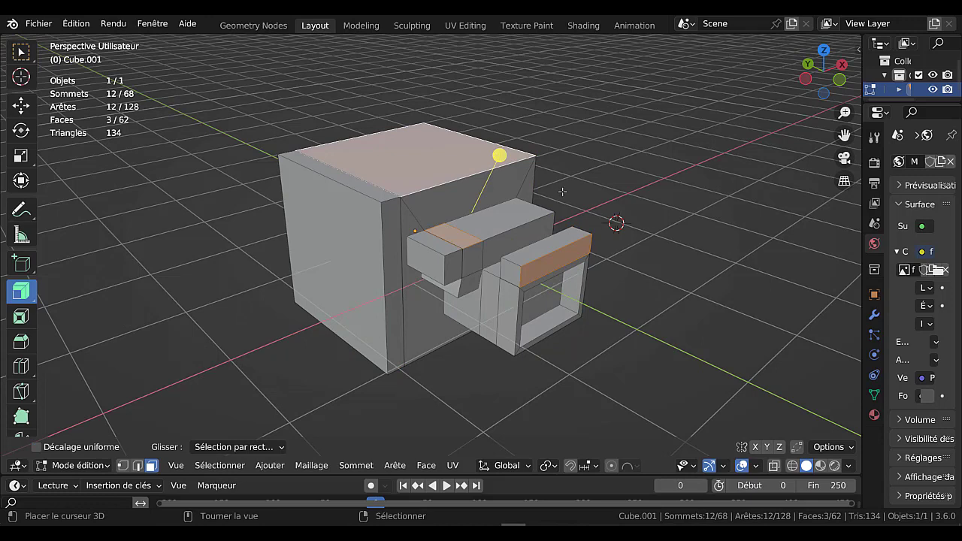
pyautogui.moveTo(499, 156)
pyautogui.mouseDown()
pyautogui.moveTo(519, 127)
pyautogui.moveTo(513, 145)
pyautogui.mouseUp()
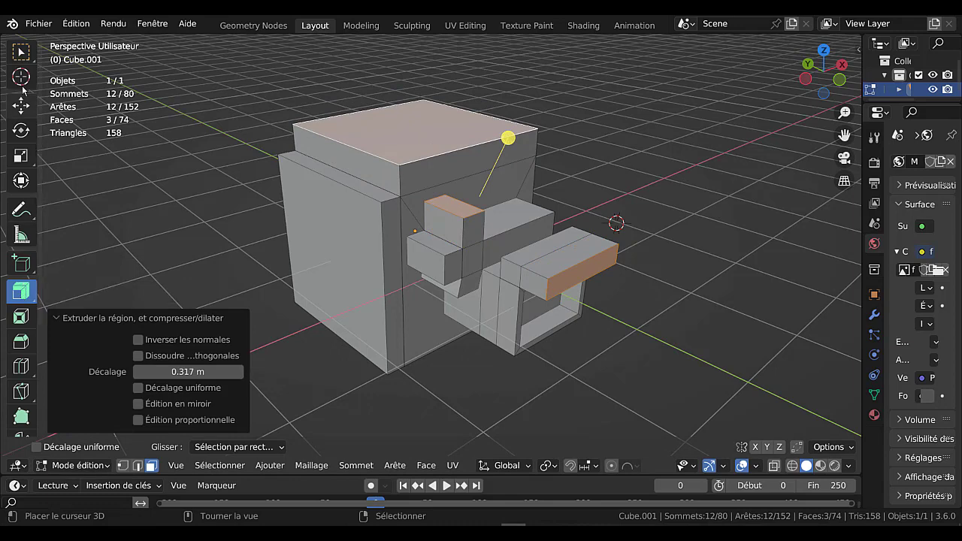
pyautogui.click(21, 77)
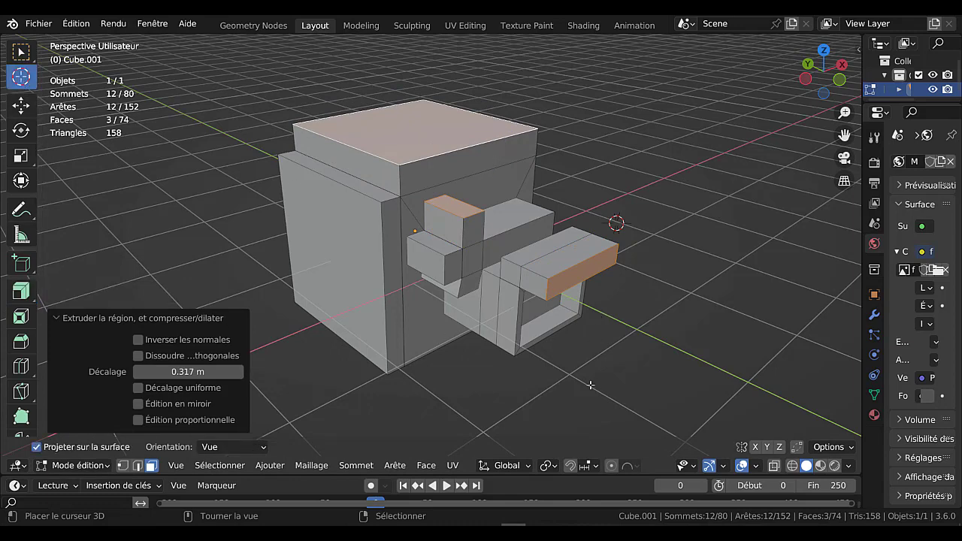
pyautogui.hotkey('ctrl', 'z')
pyautogui.hotkey('ctrl', 'shift', 'z')
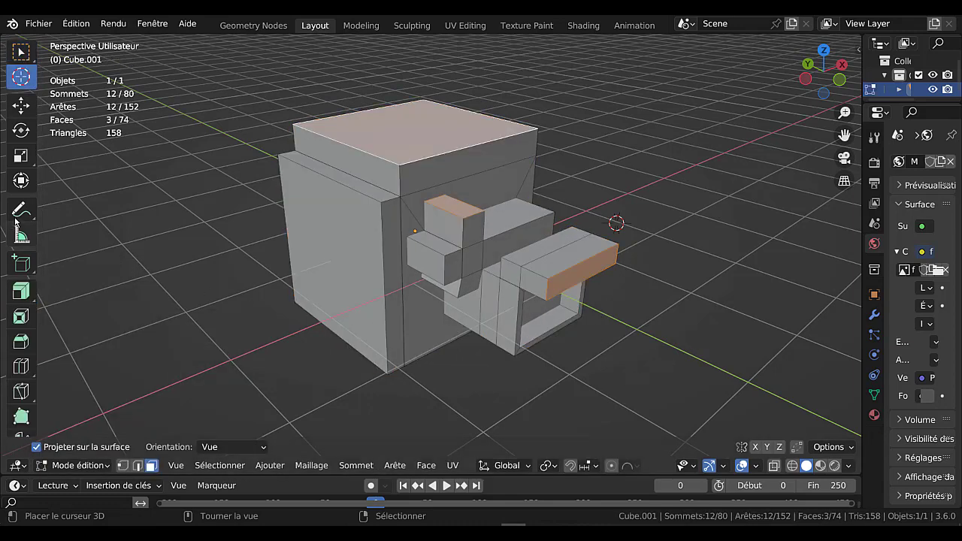
# - Try the Move tool on the upper block's positive-X end face, shifting it about 0.82 m along X, and undo the move
pyautogui.click(21, 107)
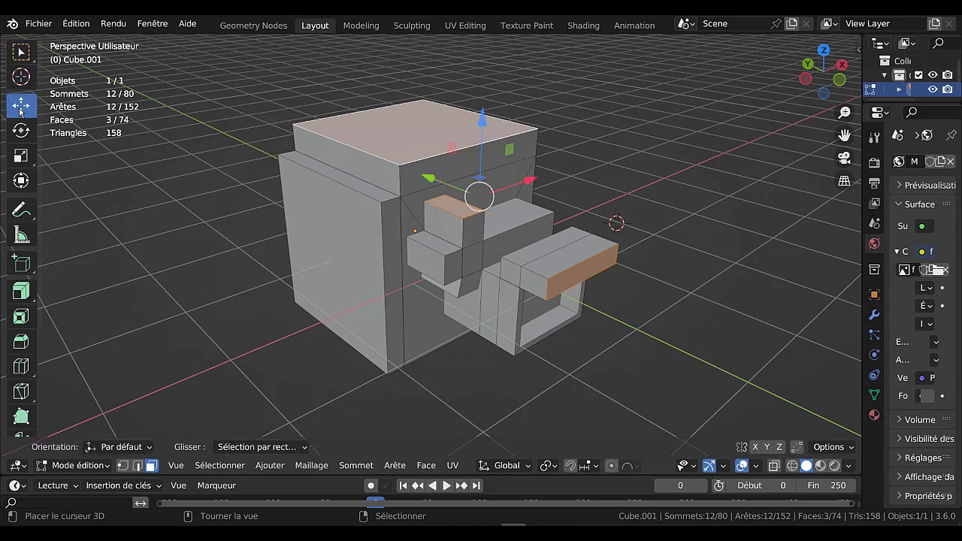
pyautogui.press('Tab')
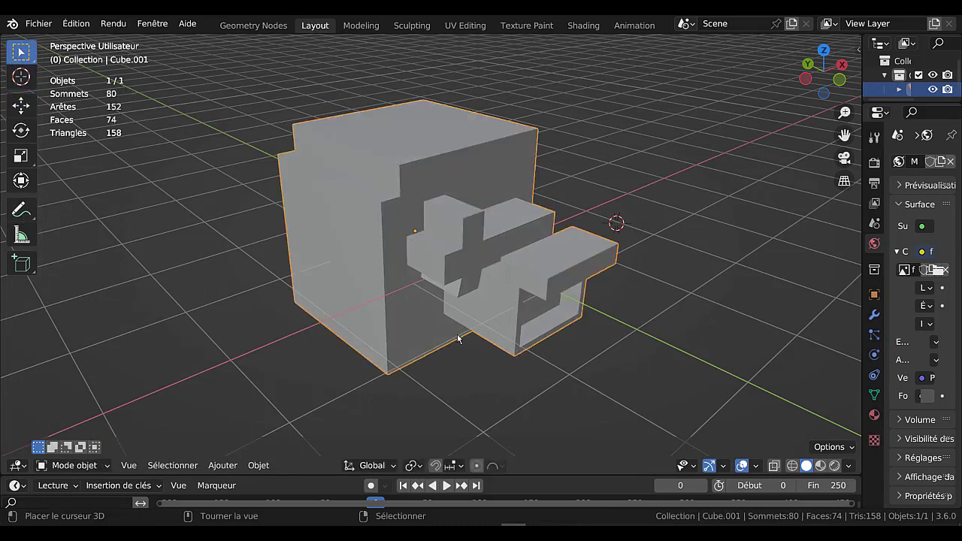
pyautogui.press('Tab')
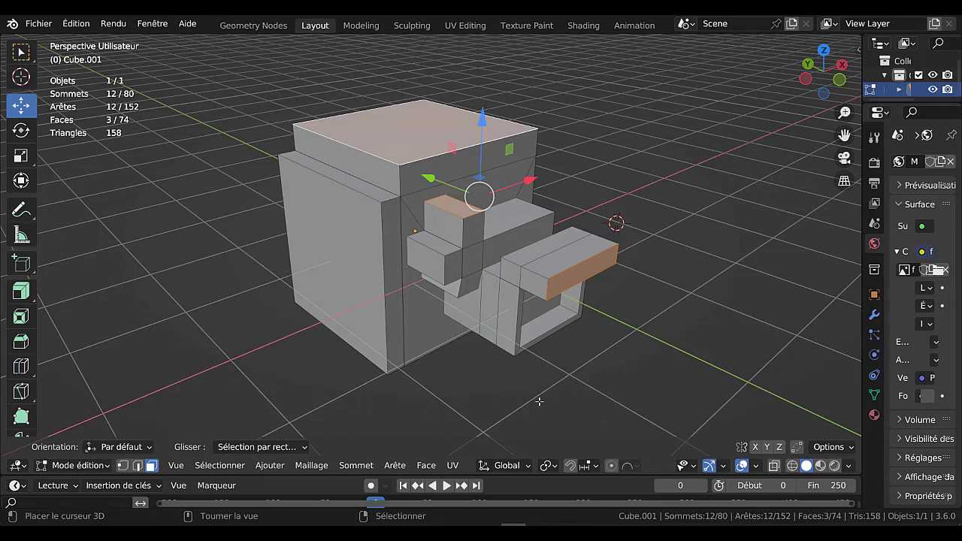
pyautogui.moveTo(540, 401); pyautogui.dragTo(473, 319, button='middle')
pyautogui.click(471, 260)
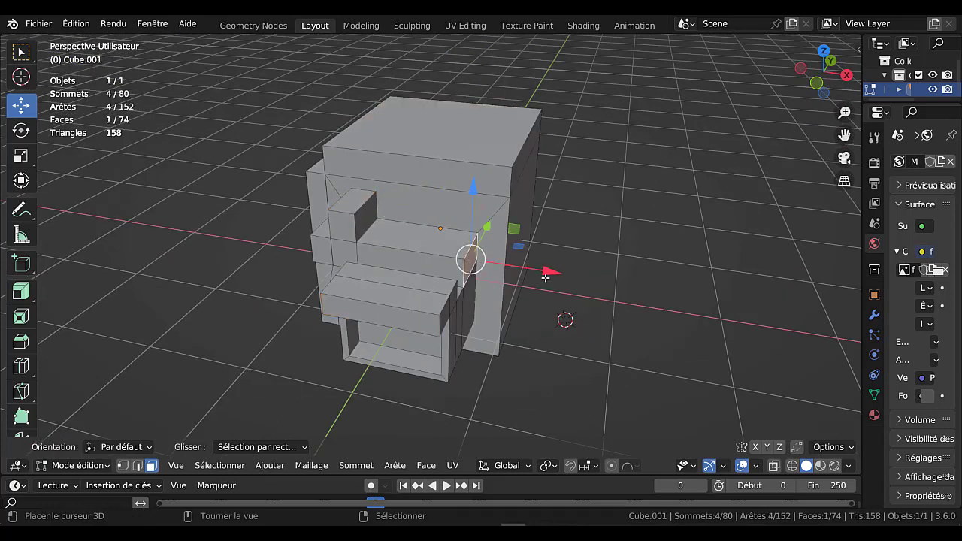
pyautogui.moveTo(547, 275); pyautogui.dragTo(630, 289)
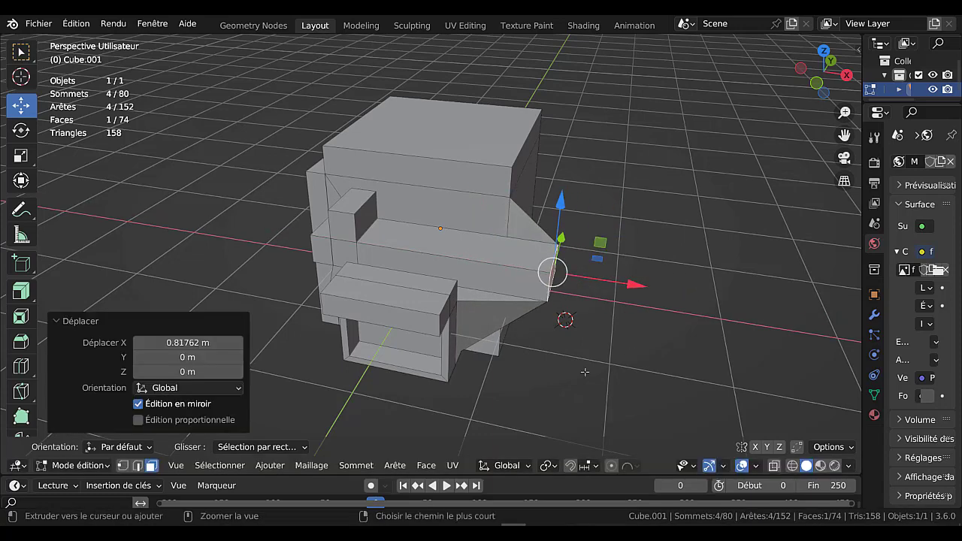
pyautogui.hotkey('ctrl', 'z')
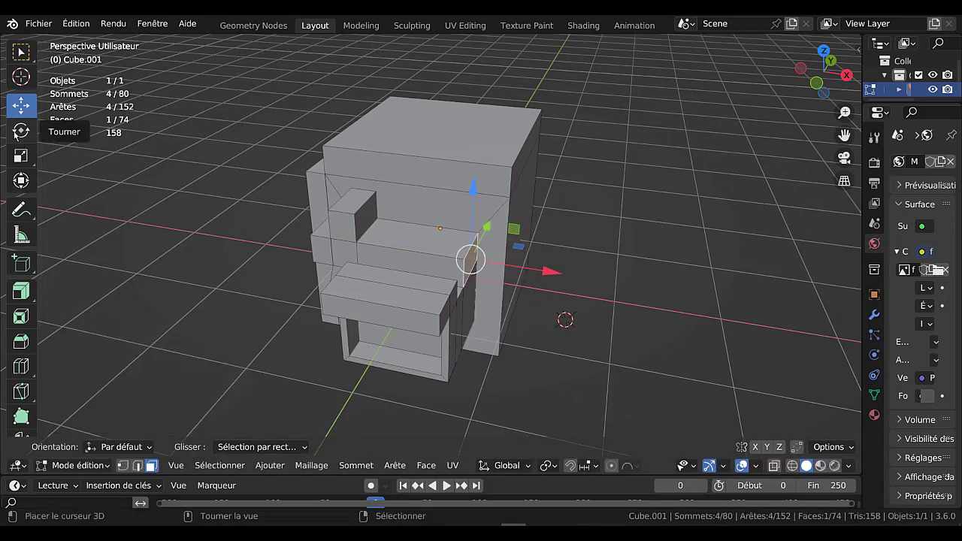
# - Activate the Cursor tool, extrude the upper block's negative-X end face in place and move it outward along the global X axis
pyautogui.click(21, 76)
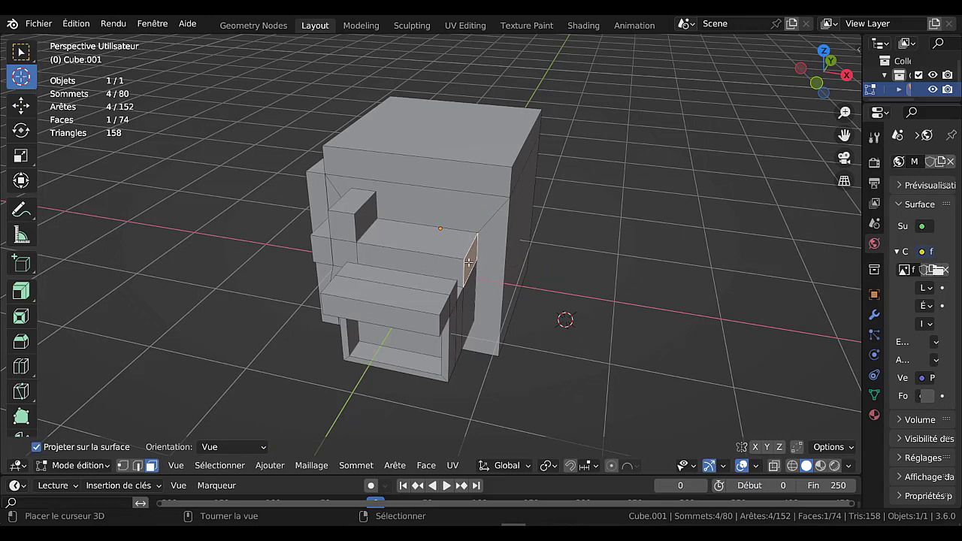
pyautogui.moveTo(481, 271); pyautogui.dragTo(542, 288, button='middle')
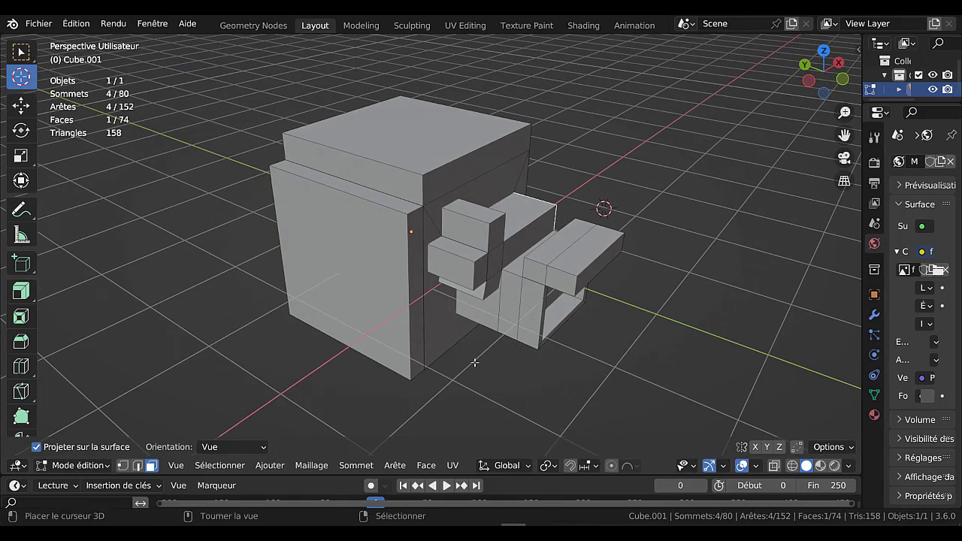
pyautogui.scroll(3, 464, 297)
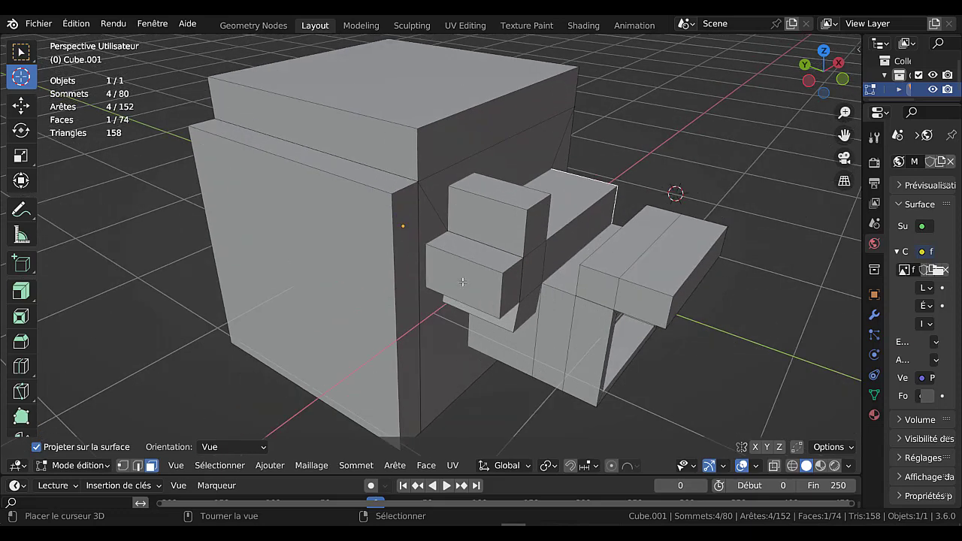
pyautogui.click(464, 280)
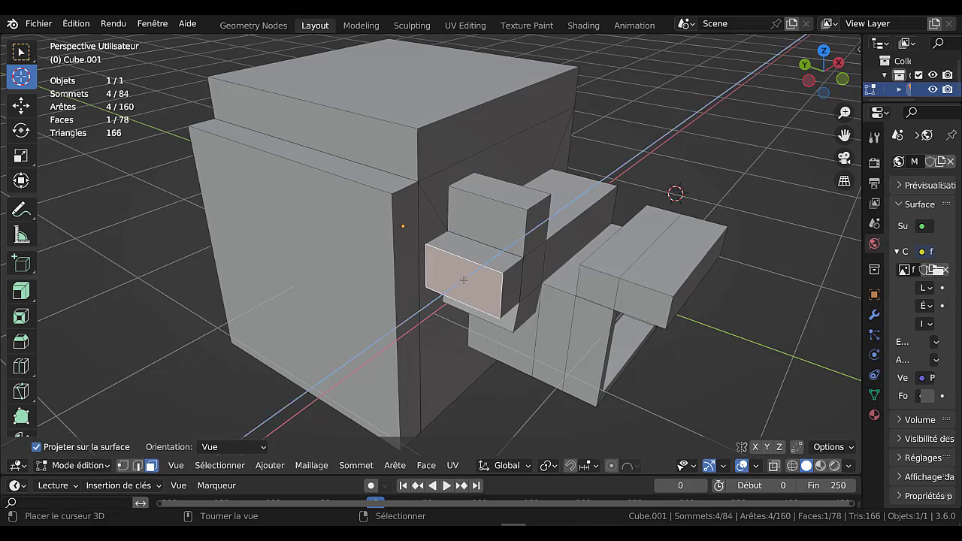
pyautogui.press('e')
pyautogui.click(463, 280)
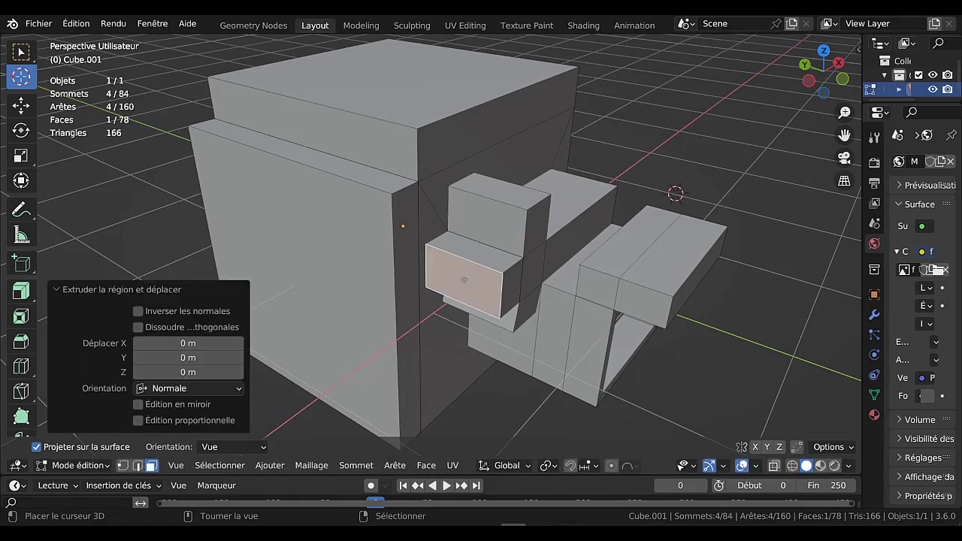
pyautogui.press('g')
pyautogui.press('x')
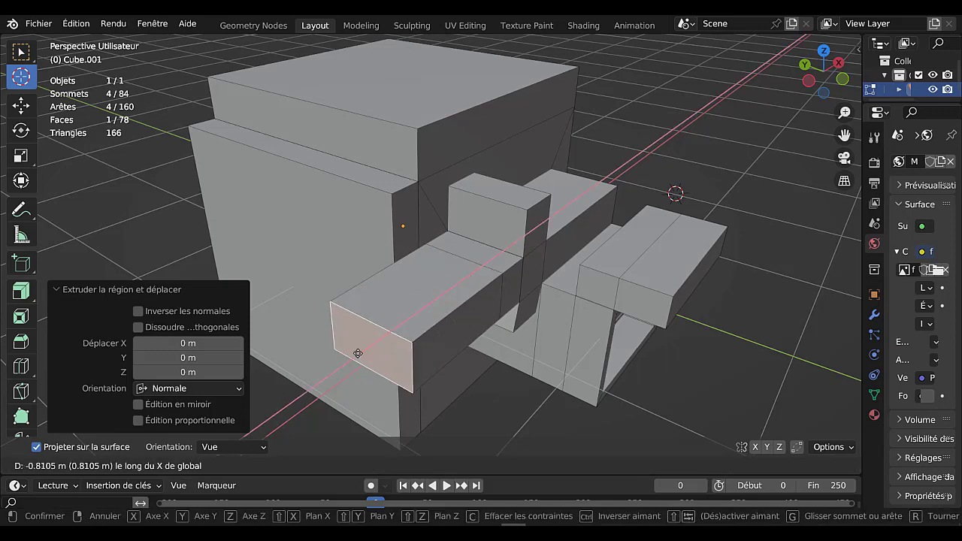
pyautogui.click(417, 331)
# - Extrude the upper block's positive-X end face about 0.49 m along its normal
pyautogui.moveTo(418, 330); pyautogui.dragTo(435, 309, button='middle')
pyautogui.click(432, 298)
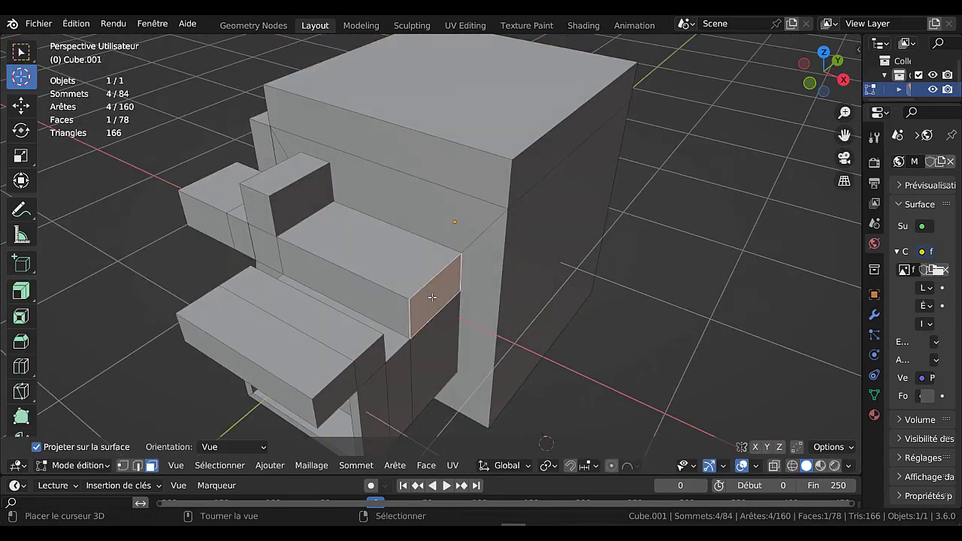
pyautogui.press('e')
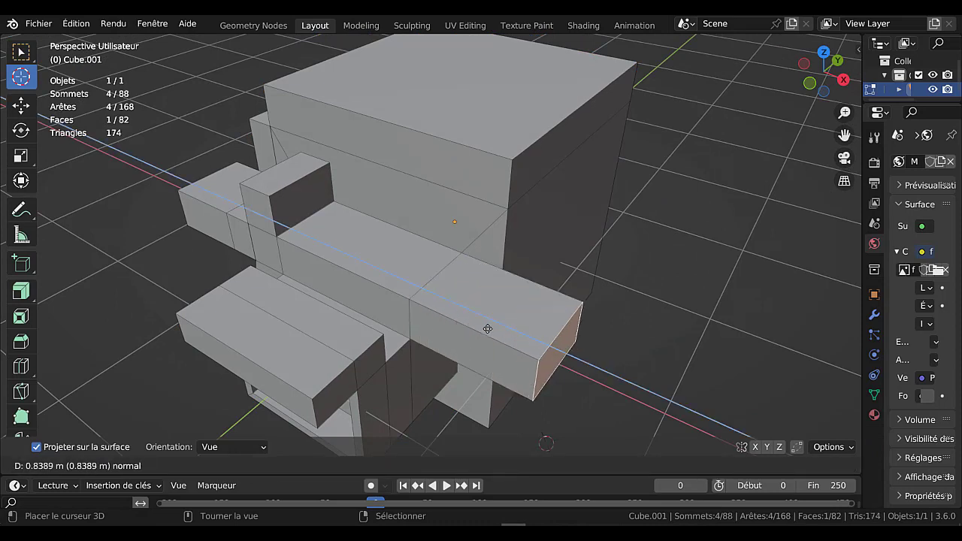
pyautogui.click(496, 336)
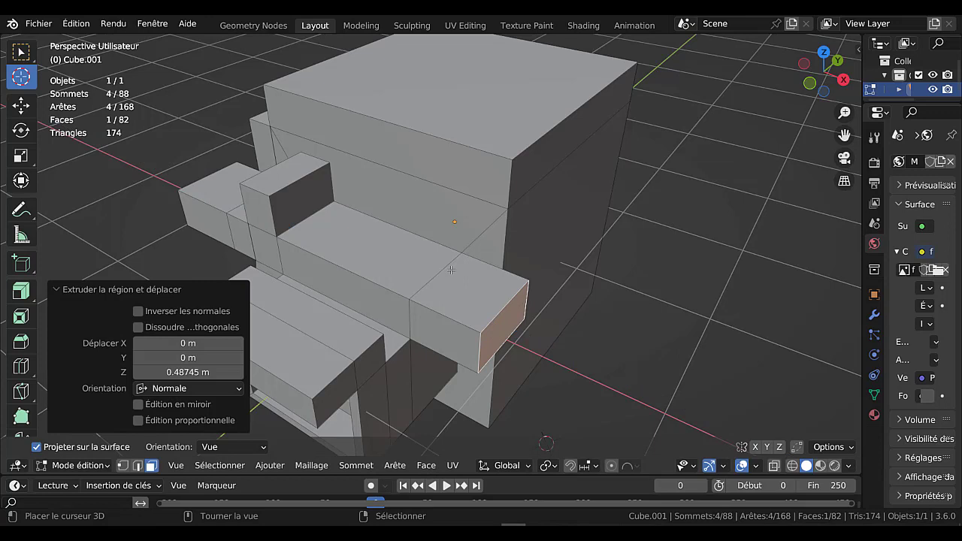
# - Extrude the main body's large positive-X side face outward along its normal
pyautogui.click(580, 201)
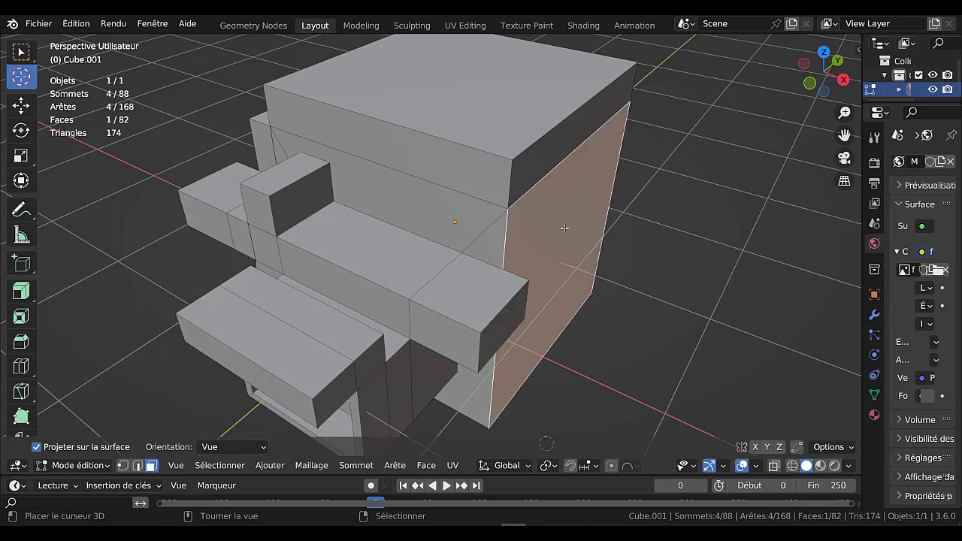
pyautogui.press('e')
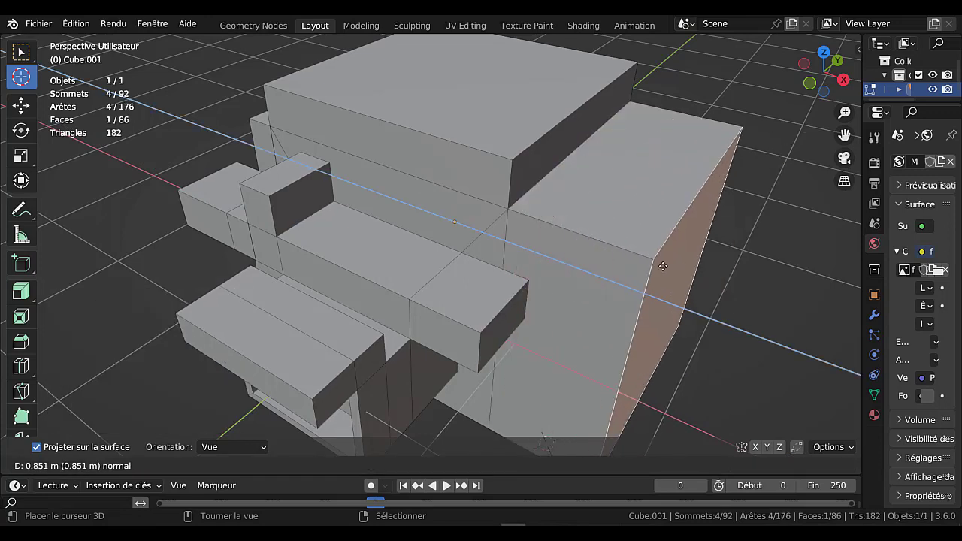
pyautogui.click(637, 232)
# - Extrude the main body's top, the upper block's end top and the front strip's top in place, and fatten them about 0.6 m along their normals
pyautogui.click(442, 292)
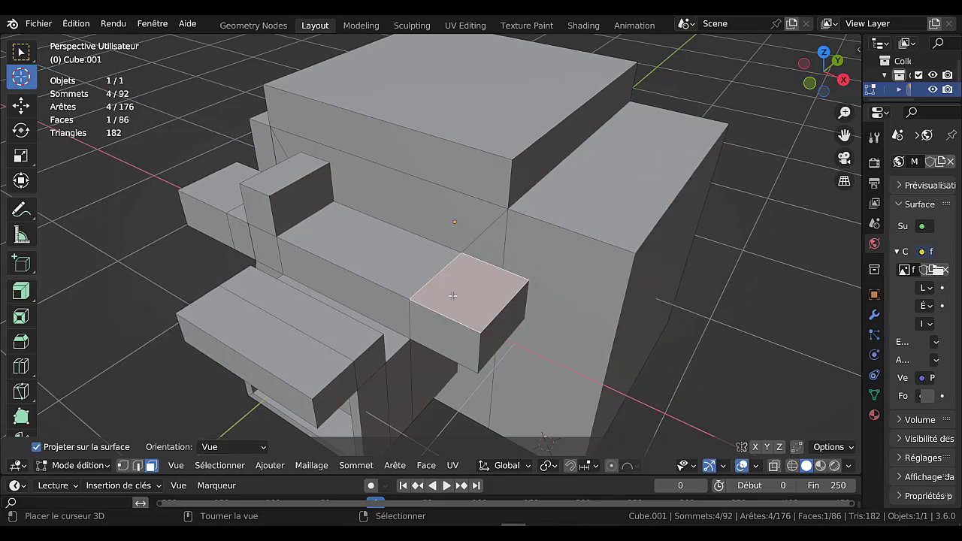
pyautogui.keyDown('shift'); pyautogui.click(263, 340); pyautogui.keyUp('shift')
pyautogui.keyDown('shift'); pyautogui.click(449, 108); pyautogui.keyUp('shift')
pyautogui.scroll(-5, 519, 243)
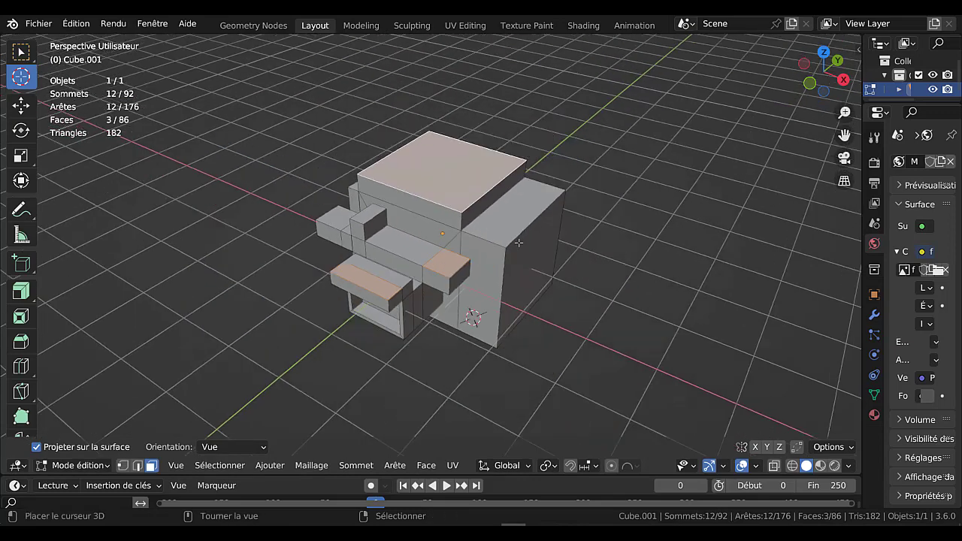
pyautogui.press('e')
pyautogui.click(630, 317)
pyautogui.hotkey('alt', 's')
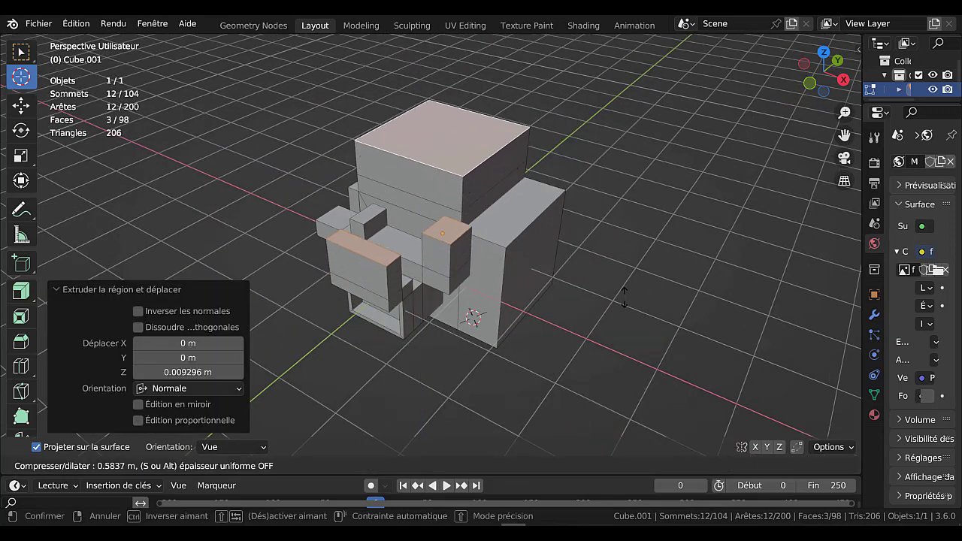
pyautogui.click(620, 299)
# - Add the main body's positive-X side face and another end face to the three selected tops, extrude all five and fatten them along their normals
pyautogui.press('Tab')
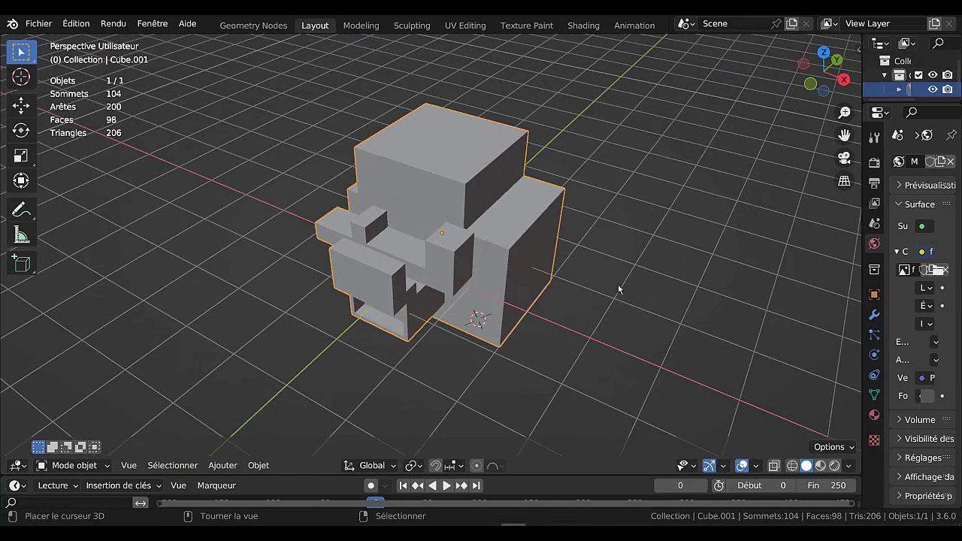
pyautogui.press('Tab')
pyautogui.keyDown('shift'); pyautogui.click(531, 270); pyautogui.keyUp('shift')
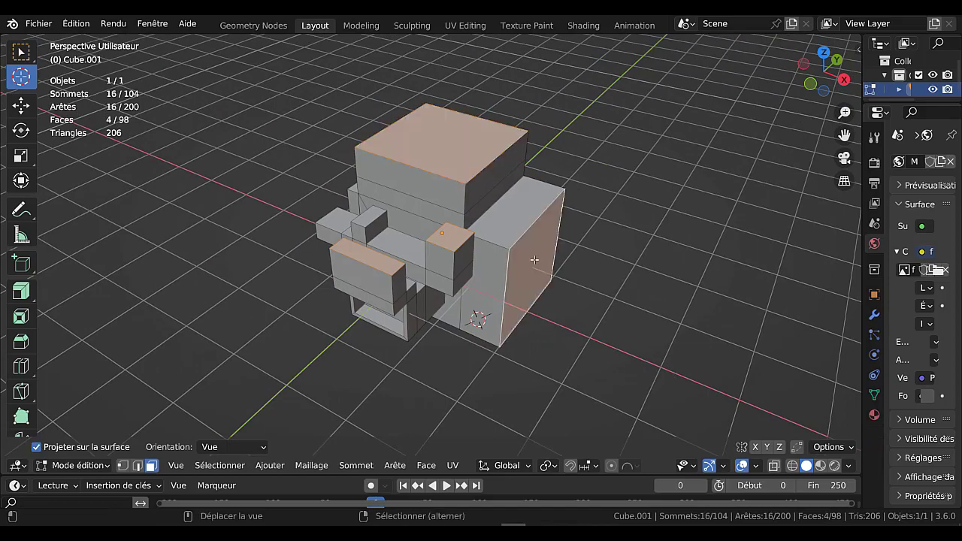
pyautogui.moveTo(403, 342); pyautogui.dragTo(455, 289, button='middle')
pyautogui.keyDown('shift'); pyautogui.click(452, 288); pyautogui.keyUp('shift')
pyautogui.moveTo(542, 308); pyautogui.dragTo(342, 312, button='middle')
pyautogui.press('e')
pyautogui.click(627, 358)
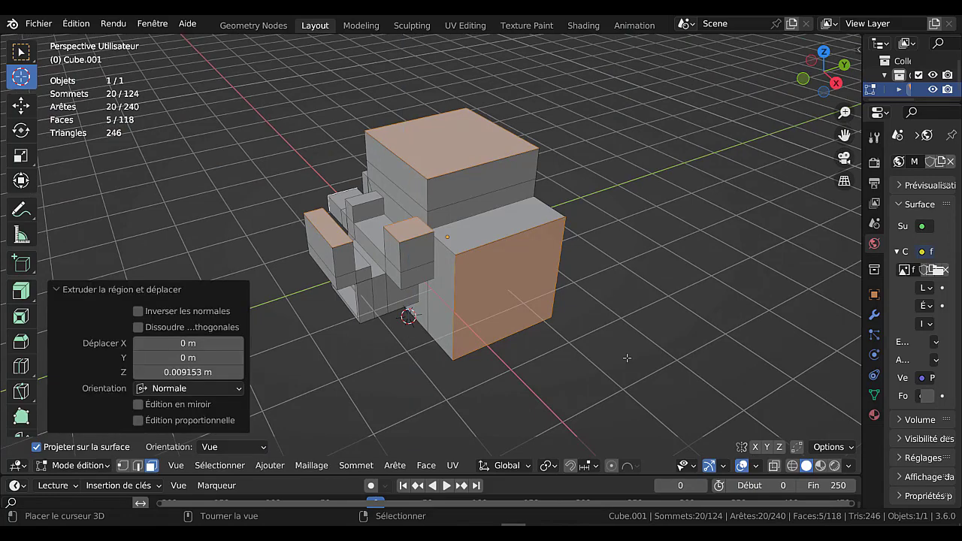
pyautogui.hotkey('alt', 's')
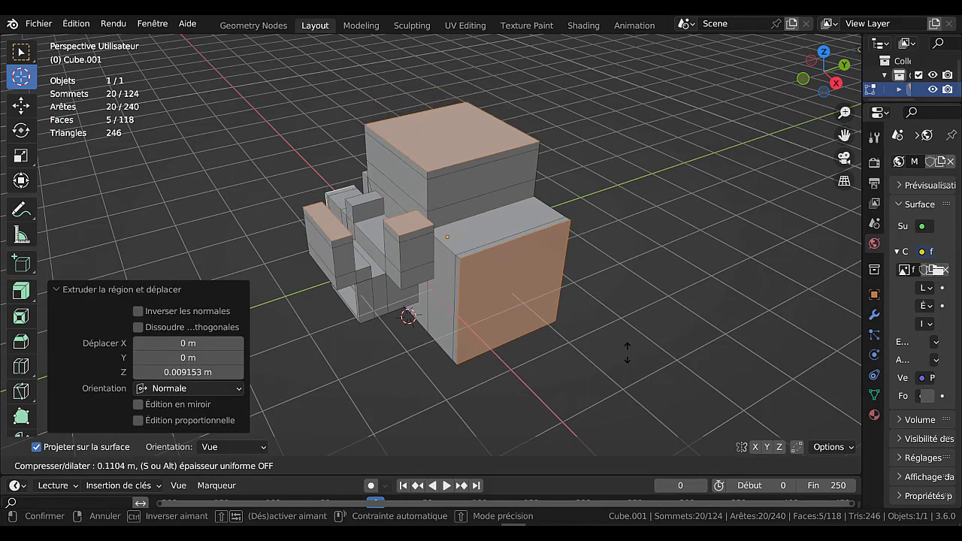
pyautogui.click(483, 356)
# - Return to Object Mode and delete the whole extruded practice object
pyautogui.moveTo(484, 355); pyautogui.dragTo(481, 317, button='middle')
pyautogui.click(482, 317)
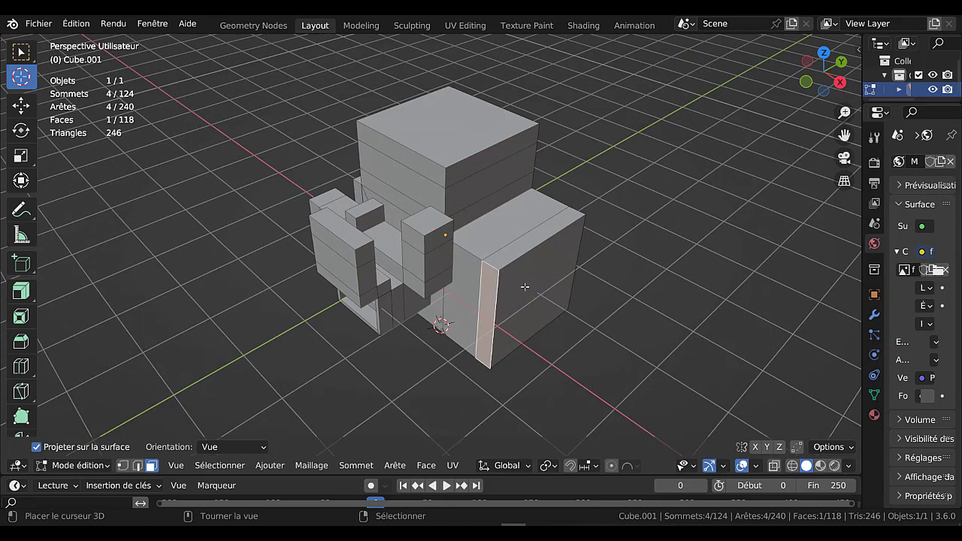
pyautogui.press('Tab')
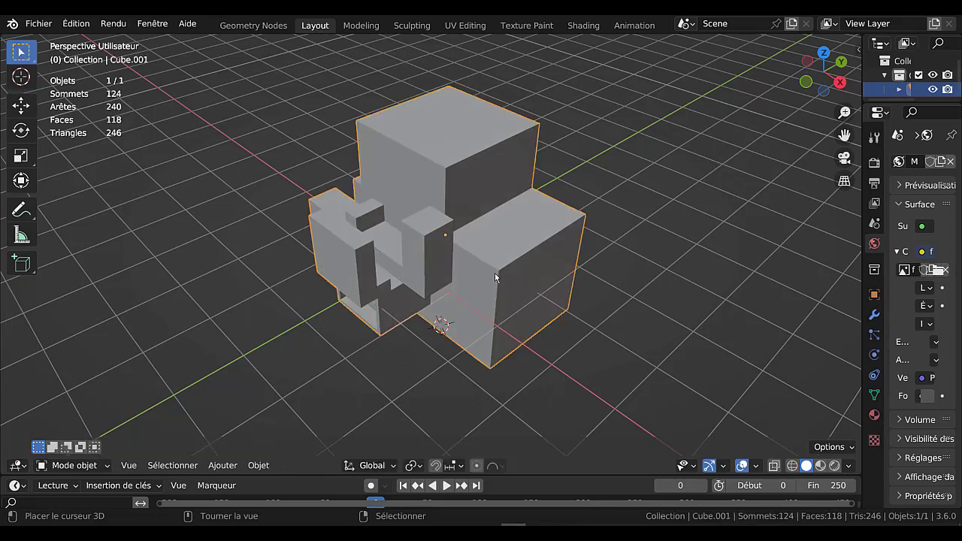
pyautogui.press('x')
pyautogui.click(492, 274)
# - Snap the 3D cursor to the world origin
pyautogui.moveTo(466, 323); pyautogui.dragTo(534, 321, button='middle')
pyautogui.hotkey('shift', 's')
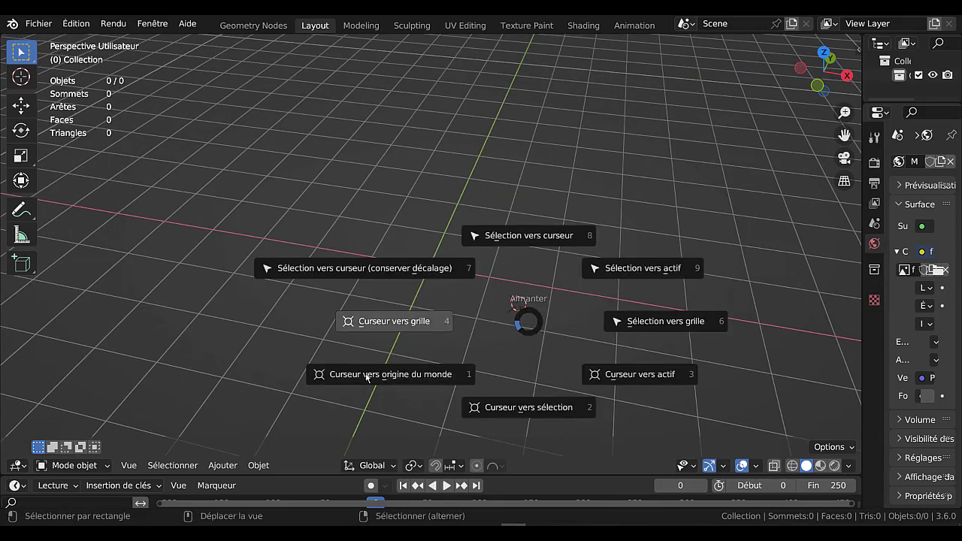
pyautogui.click(366, 378)
pyautogui.hotkey('shift', 's')
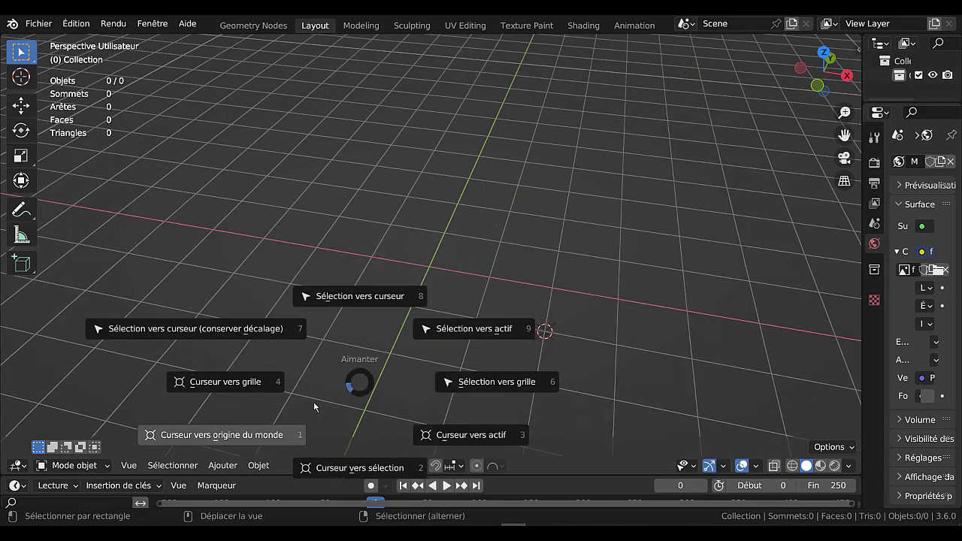
pyautogui.click(268, 432)
# - Add a 2 m mesh cube at the world origin
pyautogui.moveTo(476, 247); pyautogui.dragTo(504, 338, button='middle')
pyautogui.click(223, 467)
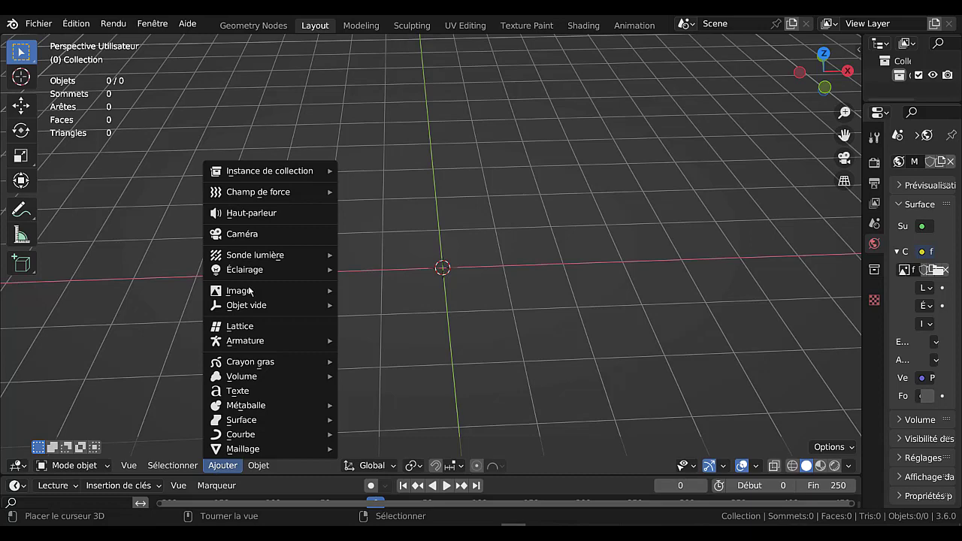
pyautogui.click(218, 466)
pyautogui.moveTo(248, 449)
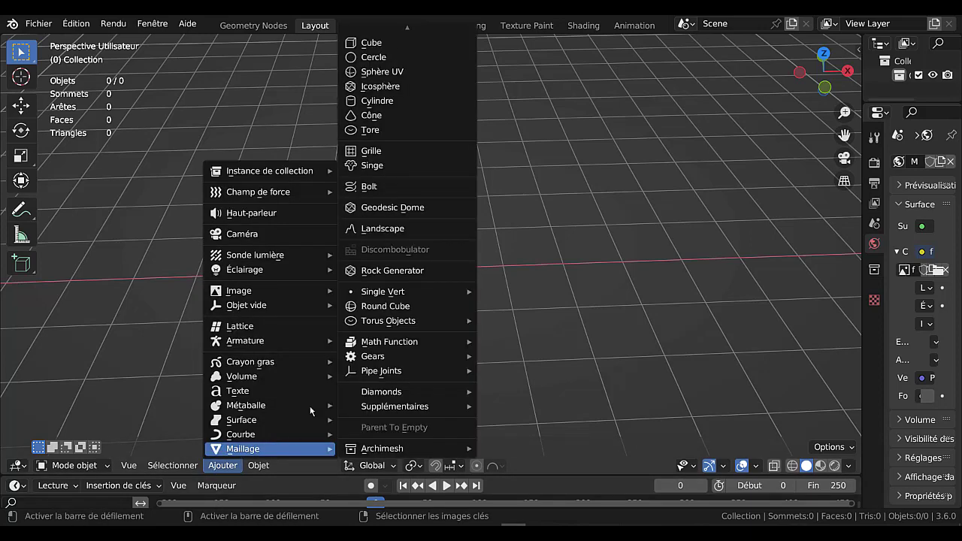
pyautogui.click(385, 43)
pyautogui.scroll(-4, 473, 242)
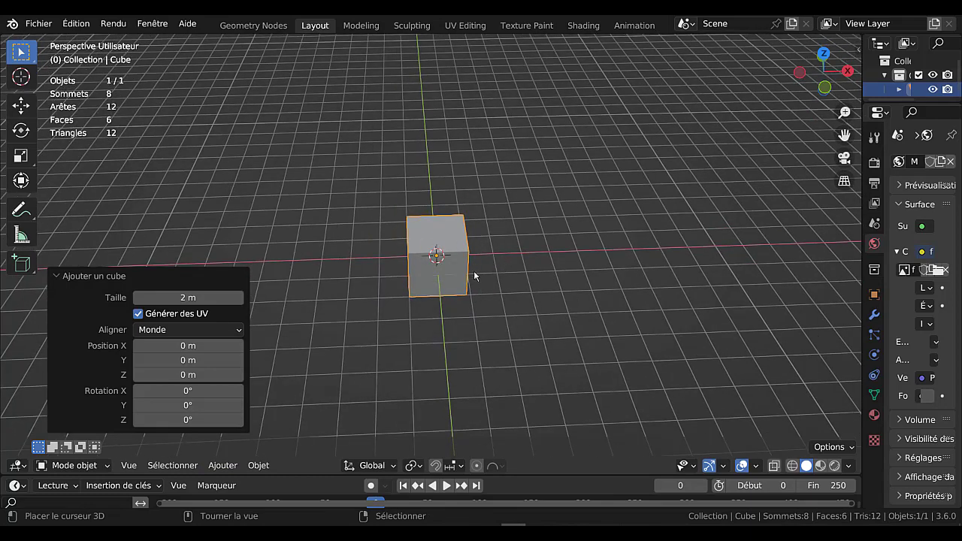
# - Scale the cube about 6.4 times along the global X axis in Object Mode and apply all its transformations
pyautogui.press('Tab')
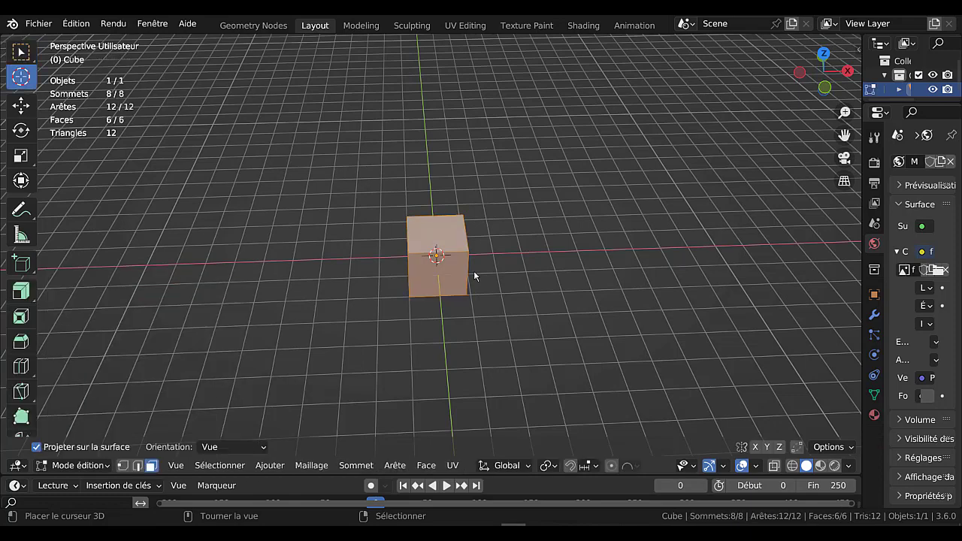
pyautogui.press('Tab')
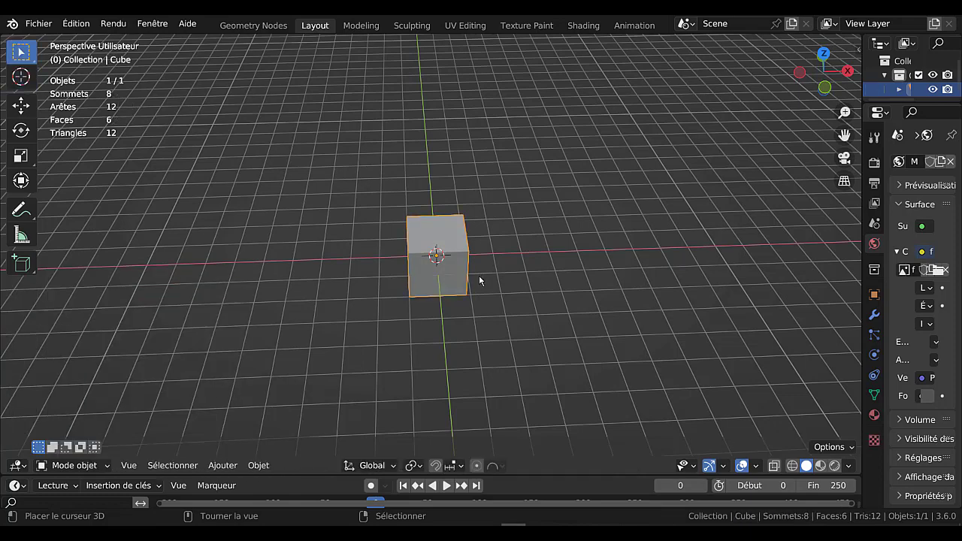
pyautogui.press('s')
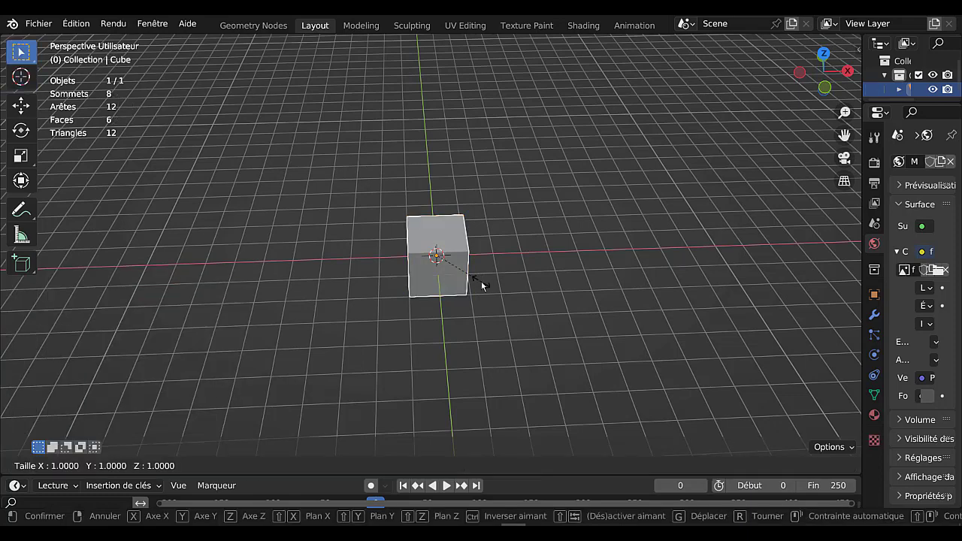
pyautogui.press('x')
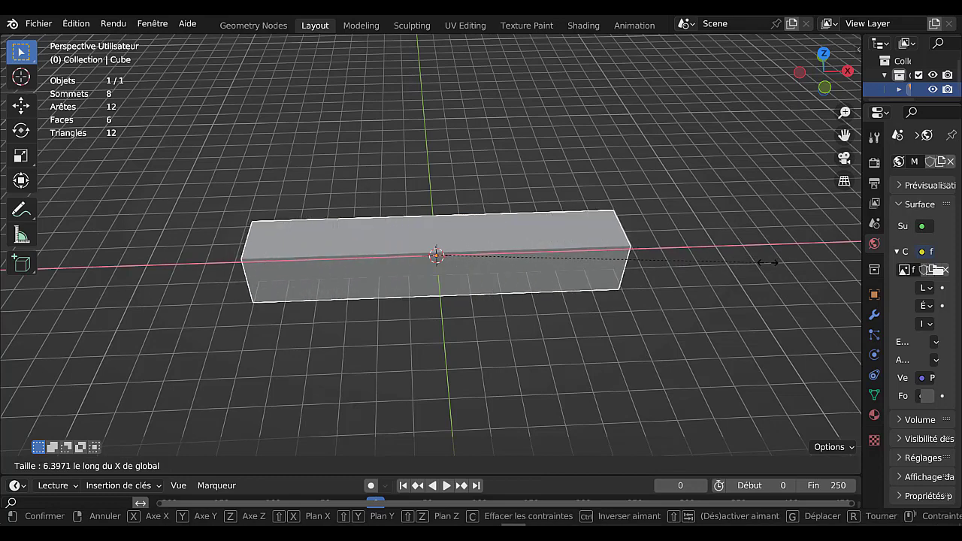
pyautogui.click(774, 258)
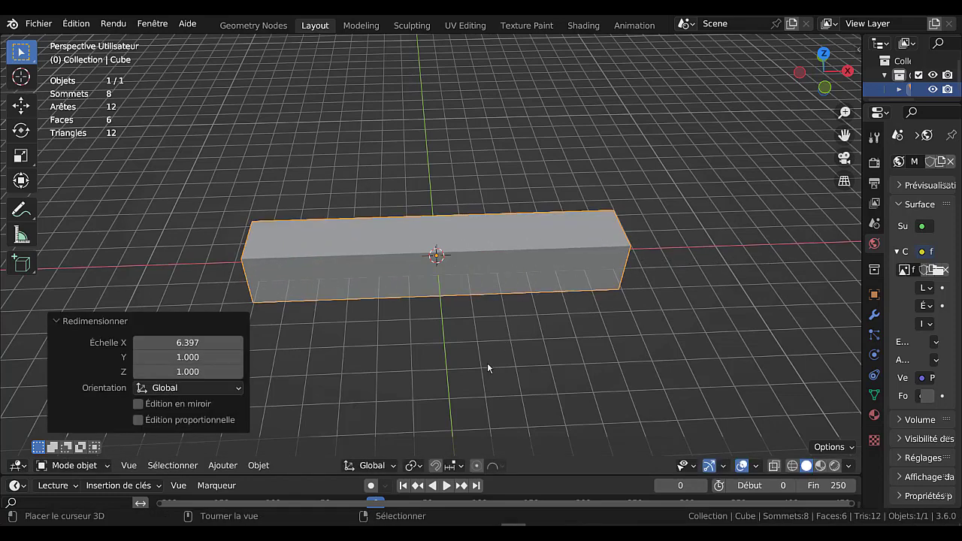
pyautogui.hotkey('ctrl', 'a')
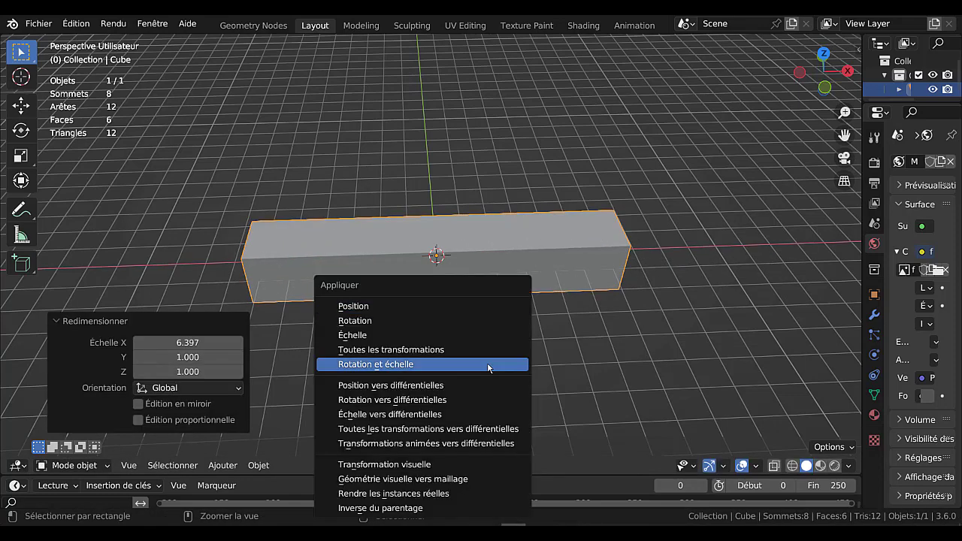
pyautogui.click(368, 350)
# - In Edit Mode, scale the elongated cube down along the global Y axis into a thin wall, and return to Object Mode
pyautogui.press('Tab')
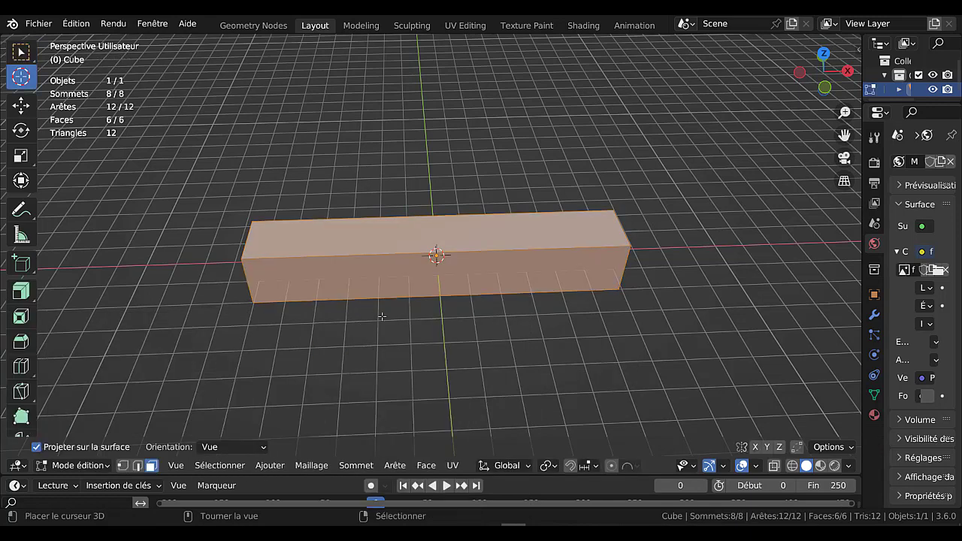
pyautogui.moveTo(385, 320)
pyautogui.mouseDown(button='middle')
pyautogui.moveTo(369, 326)
pyautogui.moveTo(373, 318)
pyautogui.mouseUp(button='middle')
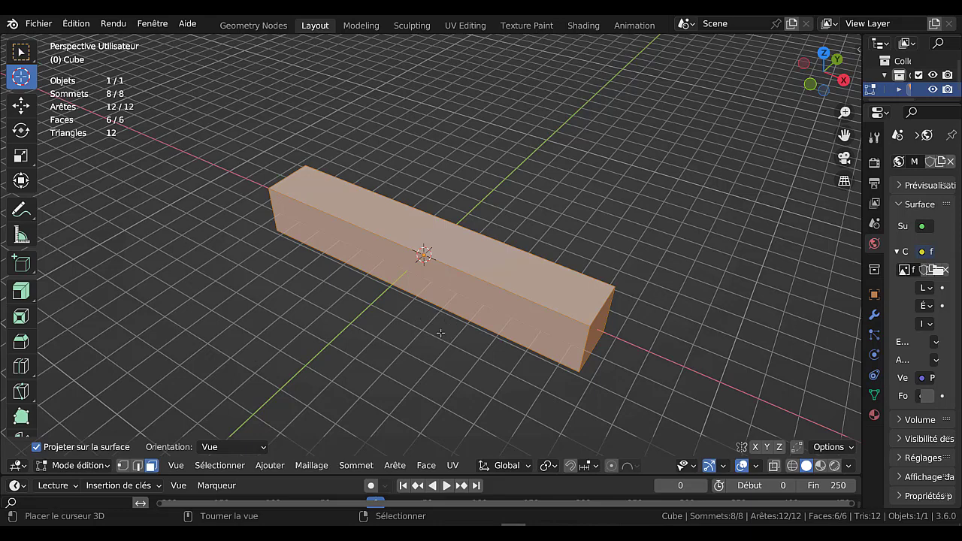
pyautogui.press('s')
pyautogui.press('y')
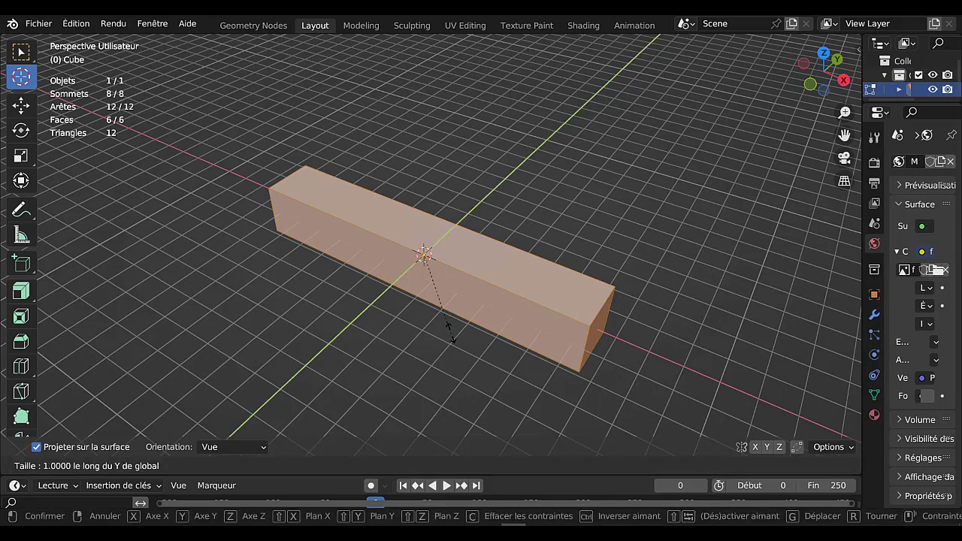
pyautogui.click(439, 278)
pyautogui.moveTo(389, 313); pyautogui.dragTo(529, 293, button='middle')
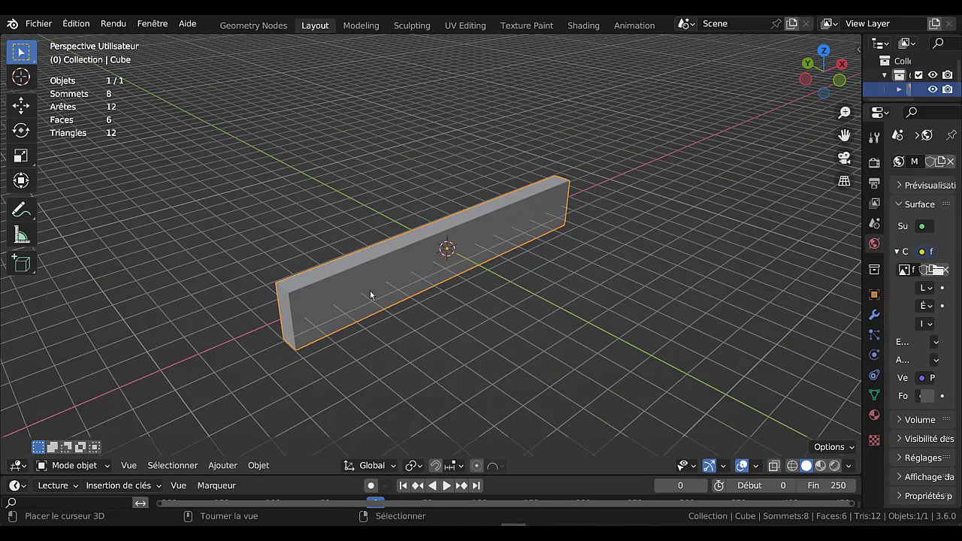
pyautogui.moveTo(475, 335); pyautogui.dragTo(374, 312, button='middle')
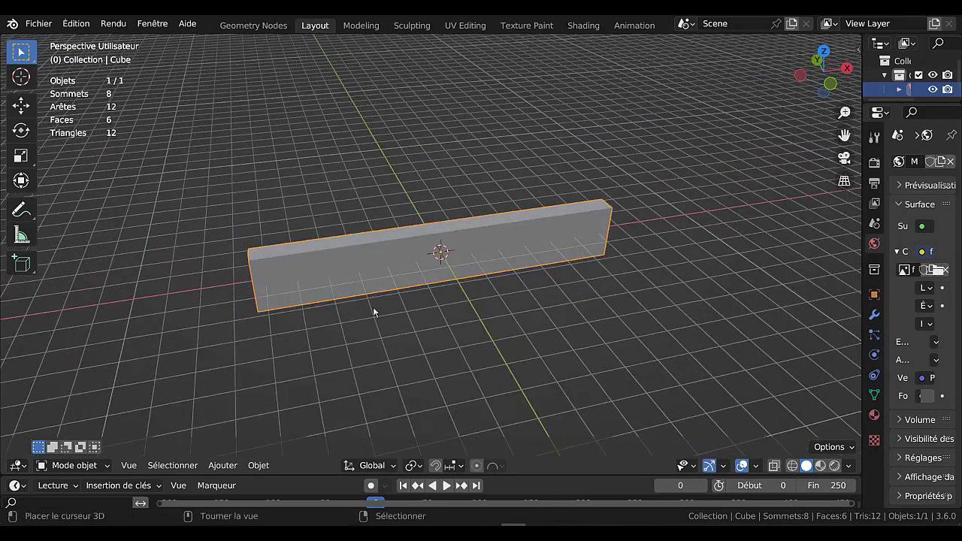
pyautogui.moveTo(459, 318); pyautogui.dragTo(430, 297, button='middle')
# - In Edit Mode, add a single centred loop cut across the middle of the wall's length
pyautogui.press('Tab')
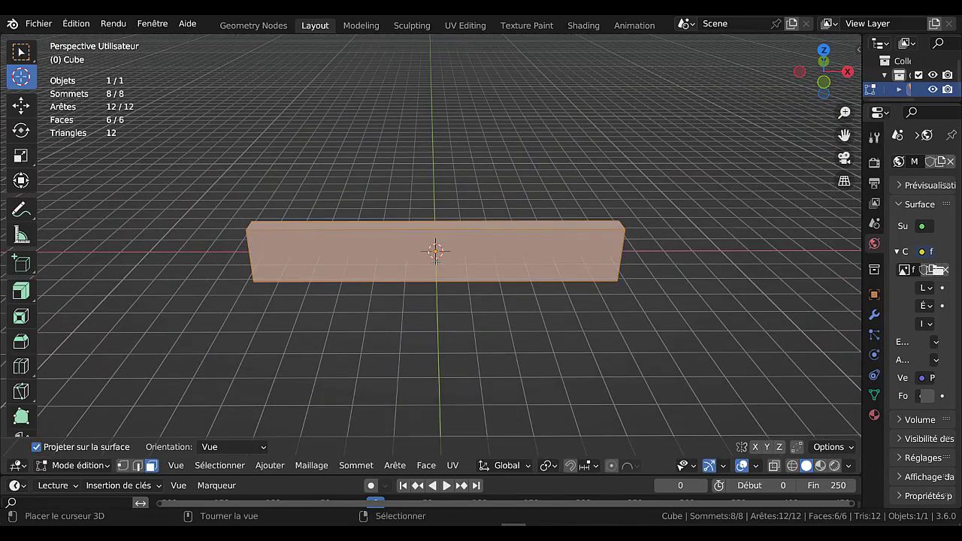
pyautogui.scroll(2, 436, 253)
pyautogui.hotkey('ctrl', 'r')
pyautogui.click(446, 225)
pyautogui.rightClick(445, 224)
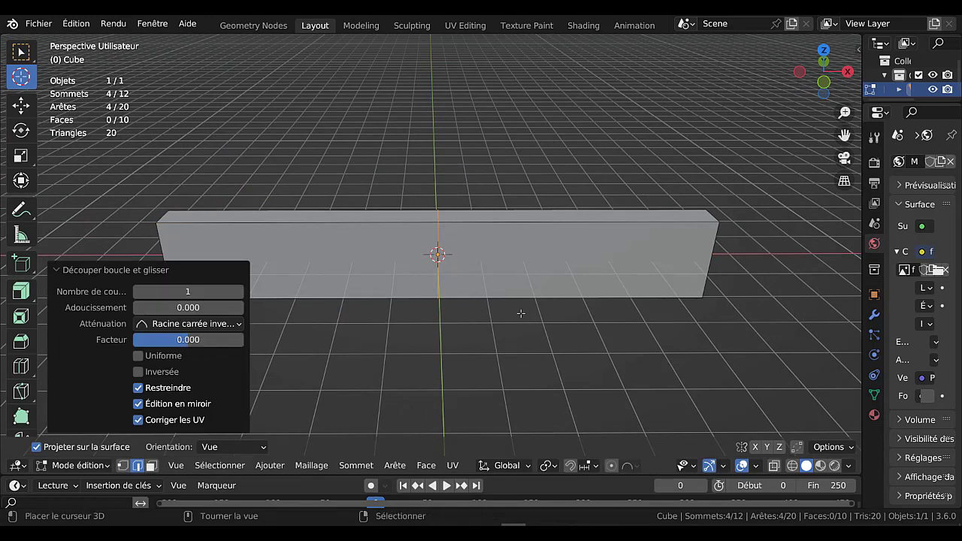
pyautogui.moveTo(532, 268); pyautogui.dragTo(536, 283, button='middle')
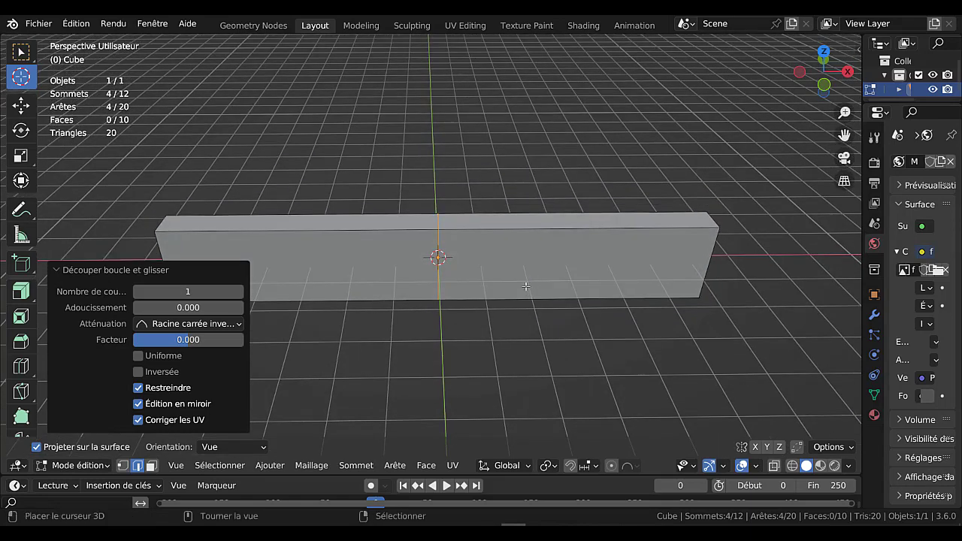
# - Return to Object Mode and delete the wall-shaped cube
pyautogui.press('Tab')
pyautogui.press('x')
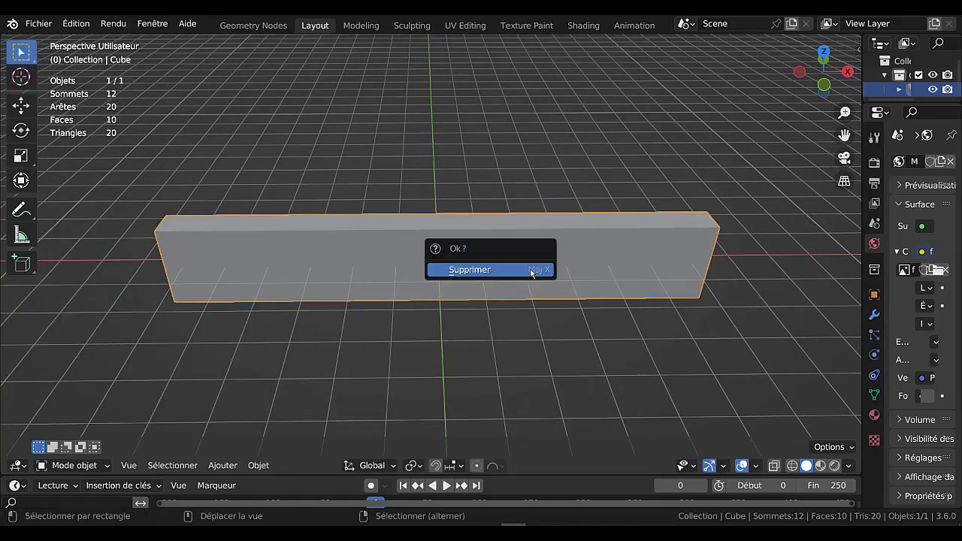
pyautogui.click(532, 273)
# - Add a 2 m mesh plane at the world origin
pyautogui.click(213, 468)
pyautogui.moveTo(240, 448)
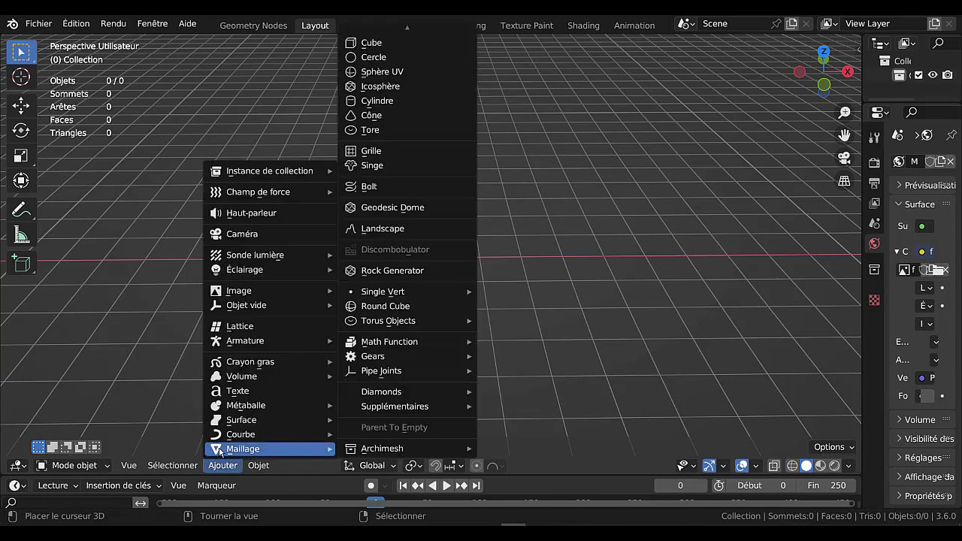
pyautogui.click(366, 34)
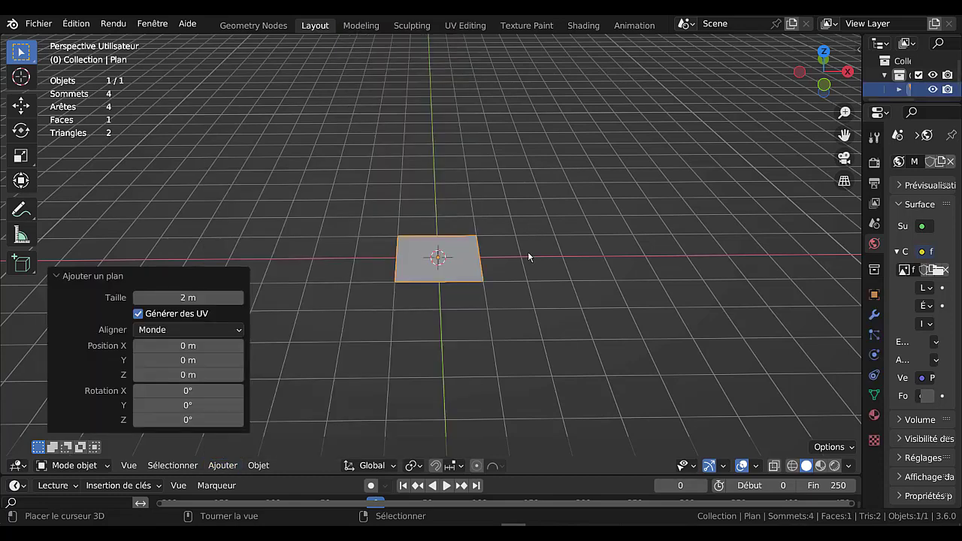
# - Scale the plane about 2.34 times along the global X axis in Edit Mode
pyautogui.press('Tab')
pyautogui.press('s')
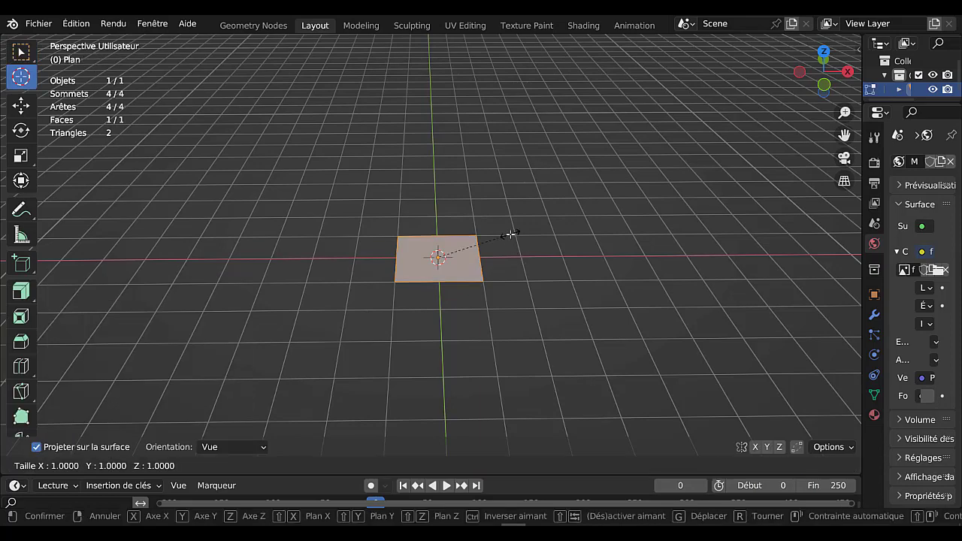
pyautogui.click(612, 239)
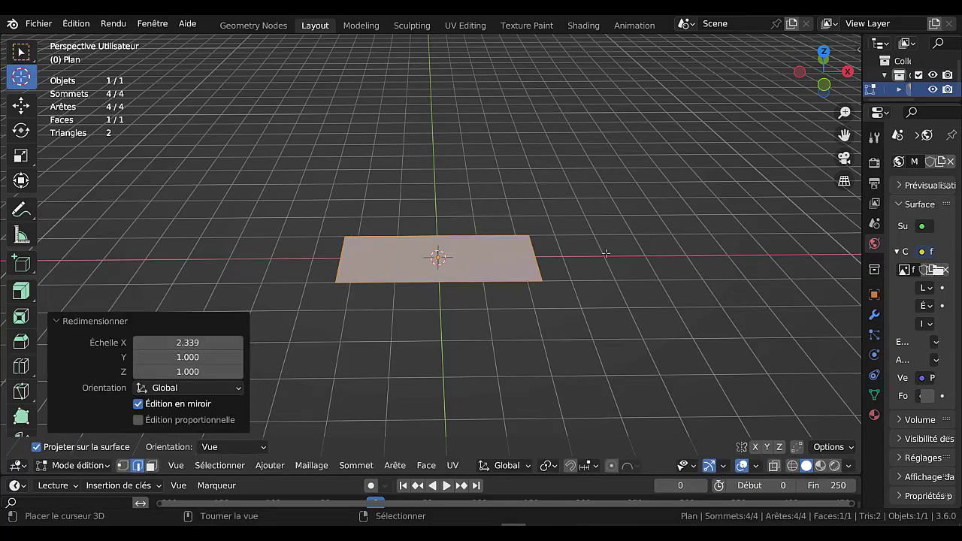
# - Inset the plane's face by about 0.154 m and delete the inner face to leave a rectangular frame
pyautogui.moveTo(606, 254); pyautogui.dragTo(560, 331, button='middle')
pyautogui.press('i')
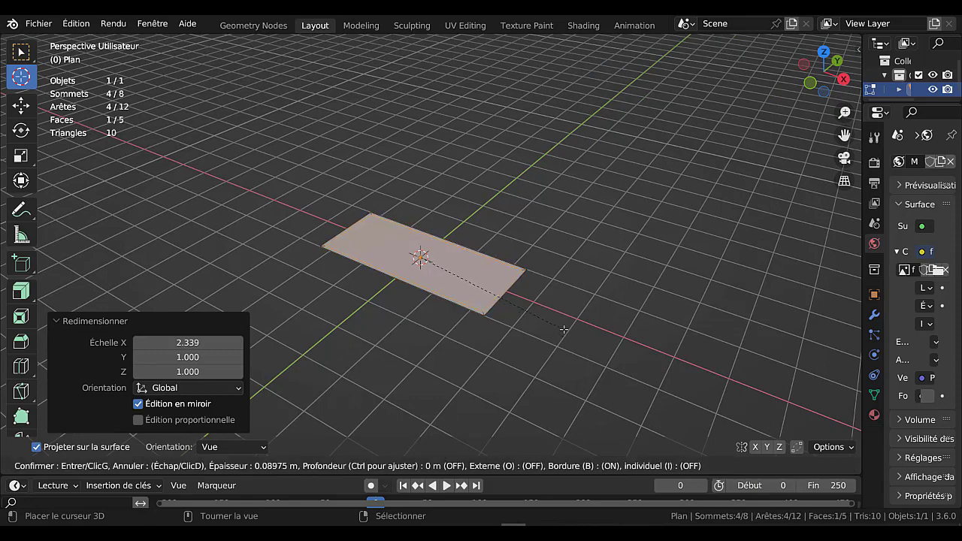
pyautogui.click(564, 326)
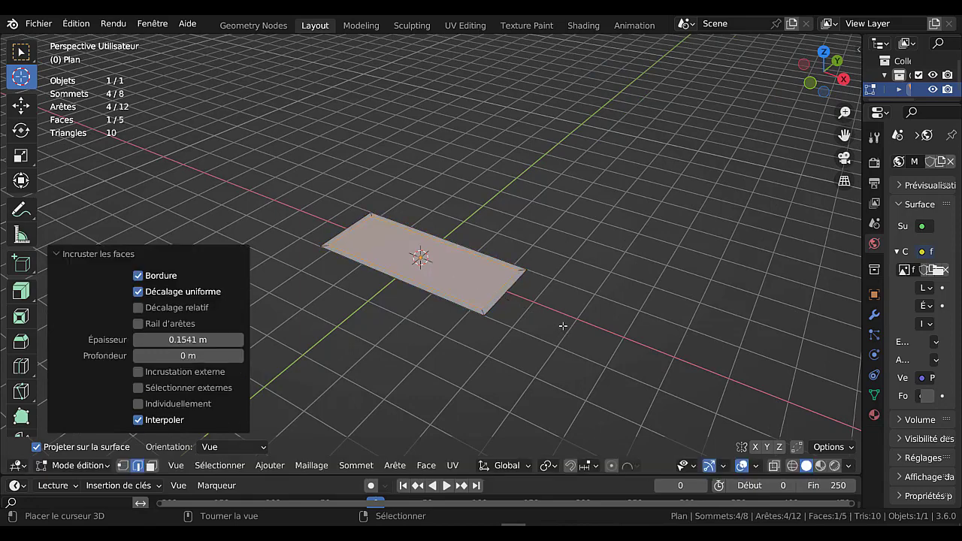
pyautogui.press('x')
pyautogui.click(522, 327)
pyautogui.moveTo(522, 333); pyautogui.dragTo(533, 303, button='middle')
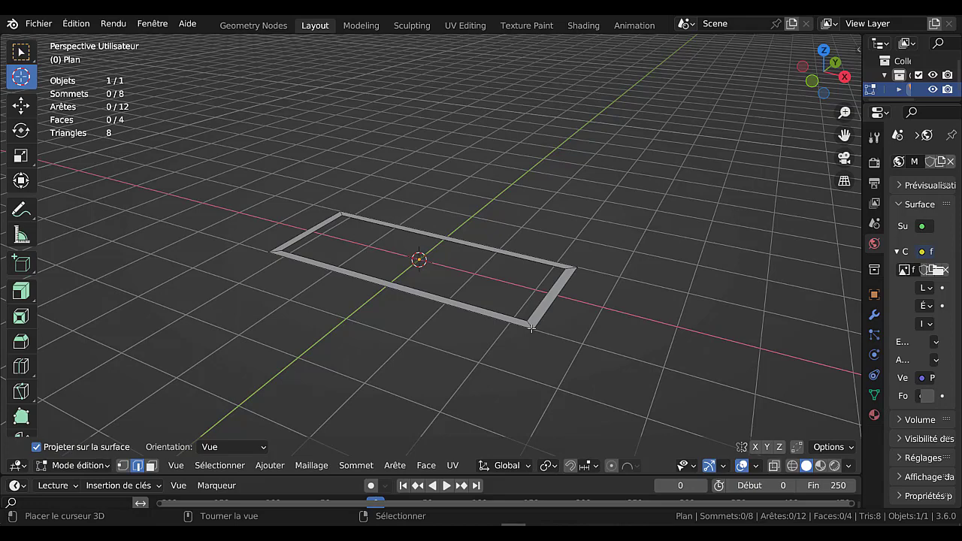
# - Extrude the whole rectangular frame upward about 0.71 m along its normal to form the walls
pyautogui.press('a')
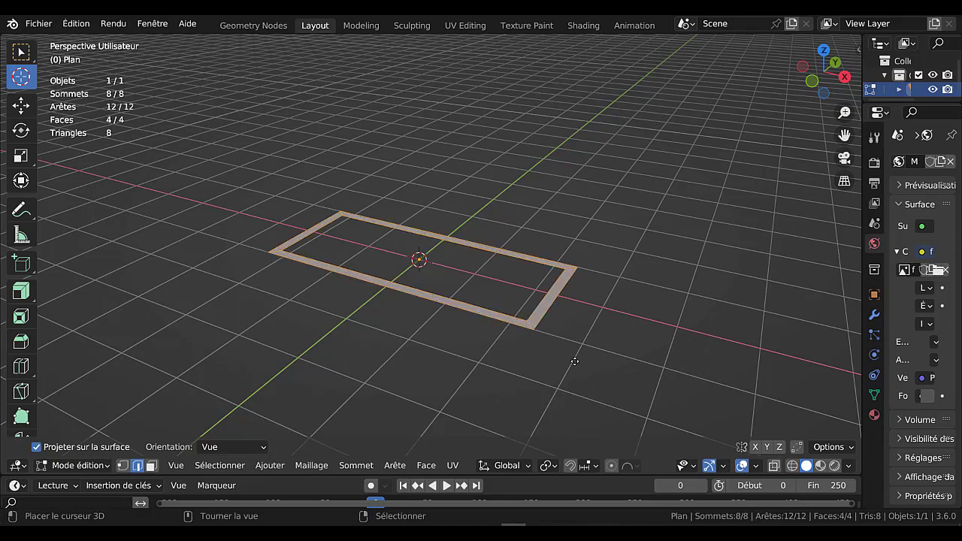
pyautogui.press('e')
pyautogui.click(573, 322)
pyautogui.moveTo(574, 322); pyautogui.dragTo(595, 354, button='middle')
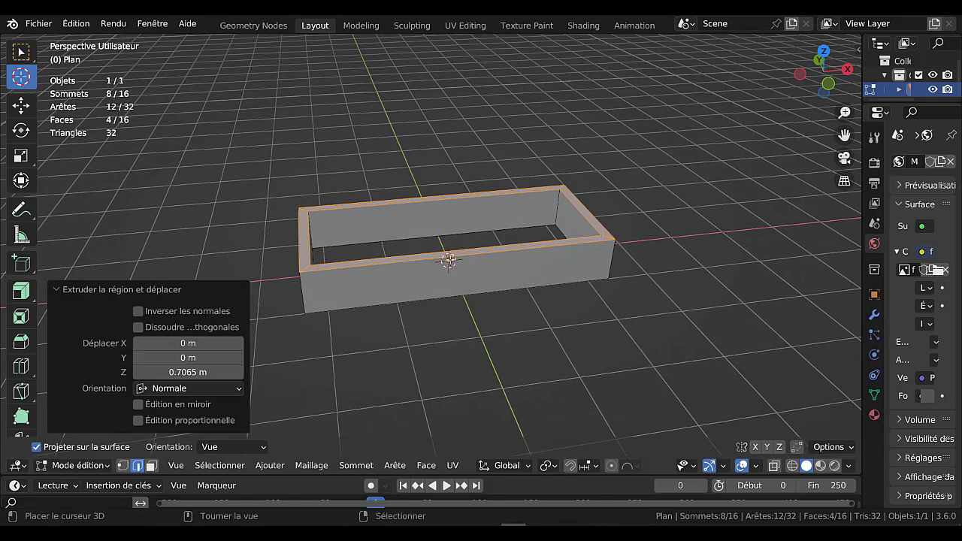
pyautogui.scroll(-2, 449, 255)
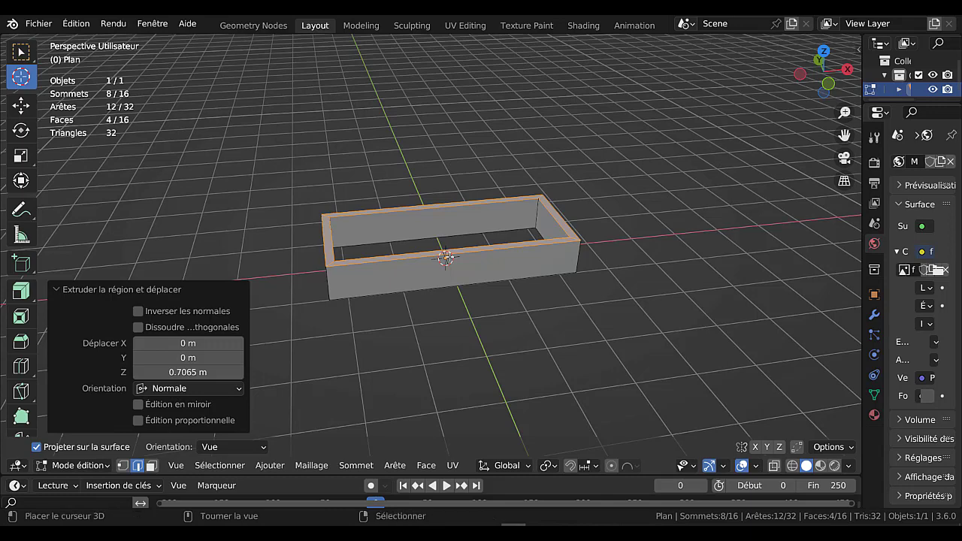
# - Add a single centred loop cut across the middle of the long front wall
pyautogui.hotkey('ctrl', 'r')
pyautogui.doubleClick(456, 263)
pyautogui.scroll(3, 479, 313)
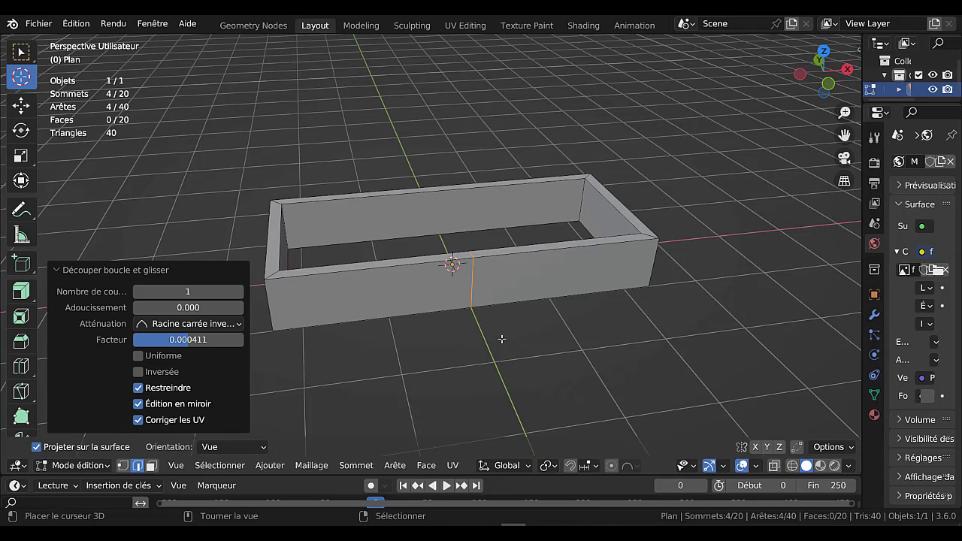
# - Try sliding the new loop by a factor of about 0.774 toward the +X end and flattening it along global X, and undo the slide
pyautogui.press('g')
pyautogui.press('g')
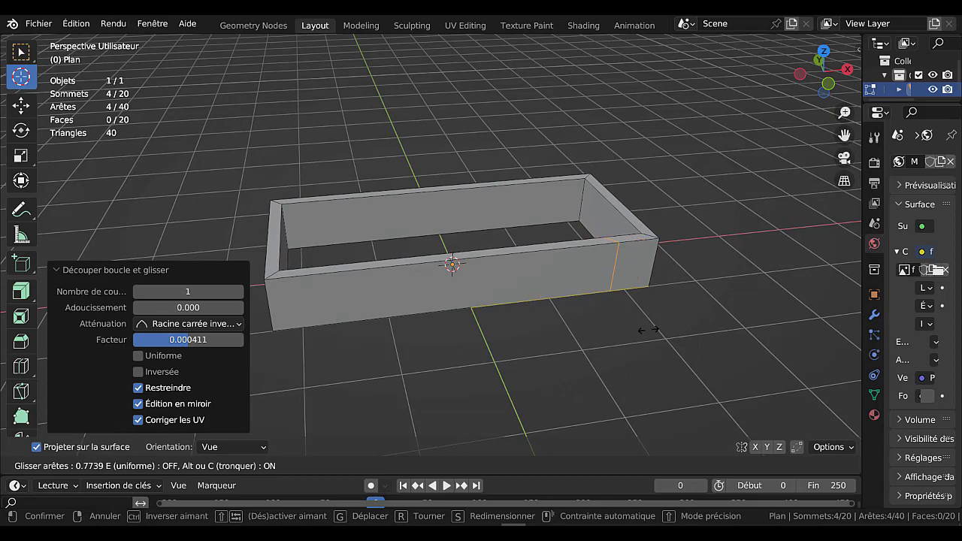
pyautogui.click(646, 332)
pyautogui.moveTo(589, 344); pyautogui.dragTo(506, 356, button='middle')
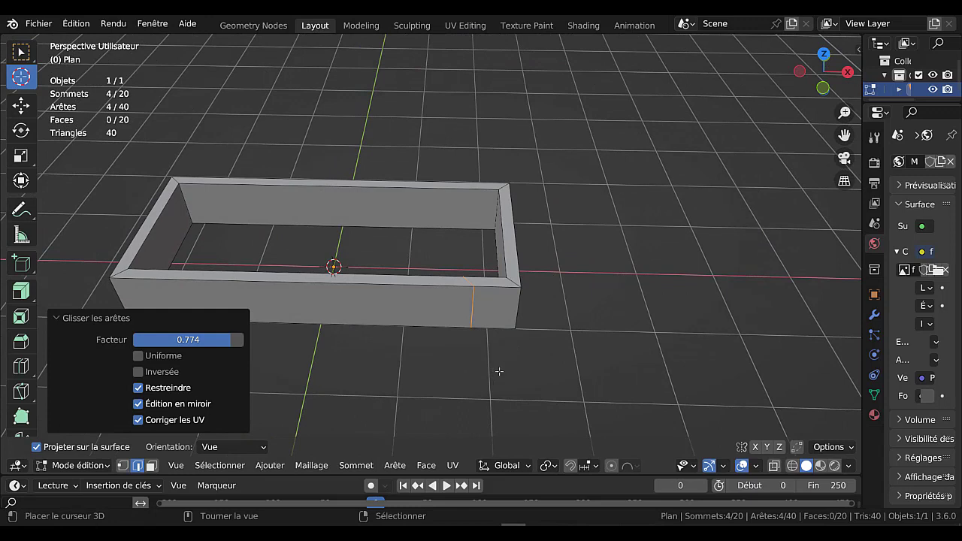
pyautogui.press('s')
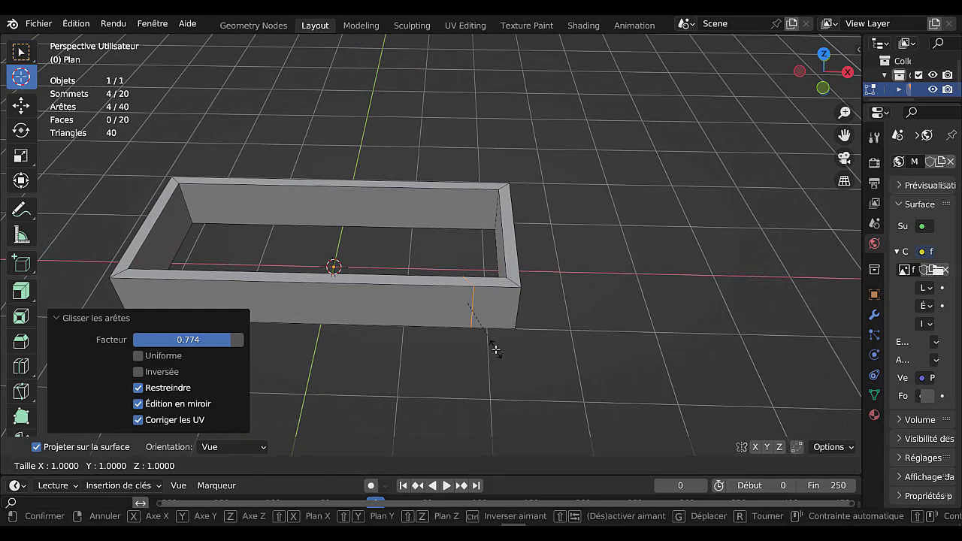
pyautogui.write('x')
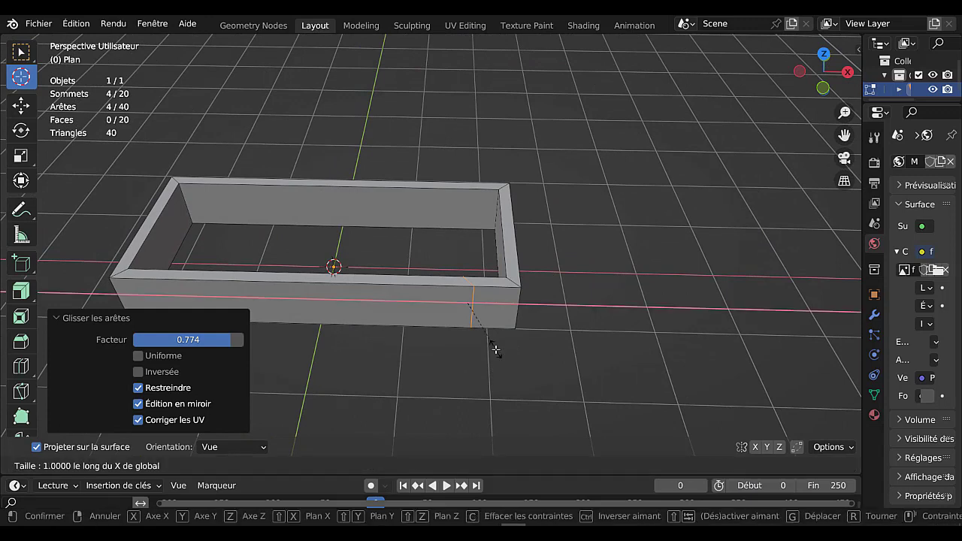
pyautogui.write('0')
pyautogui.press('Return')
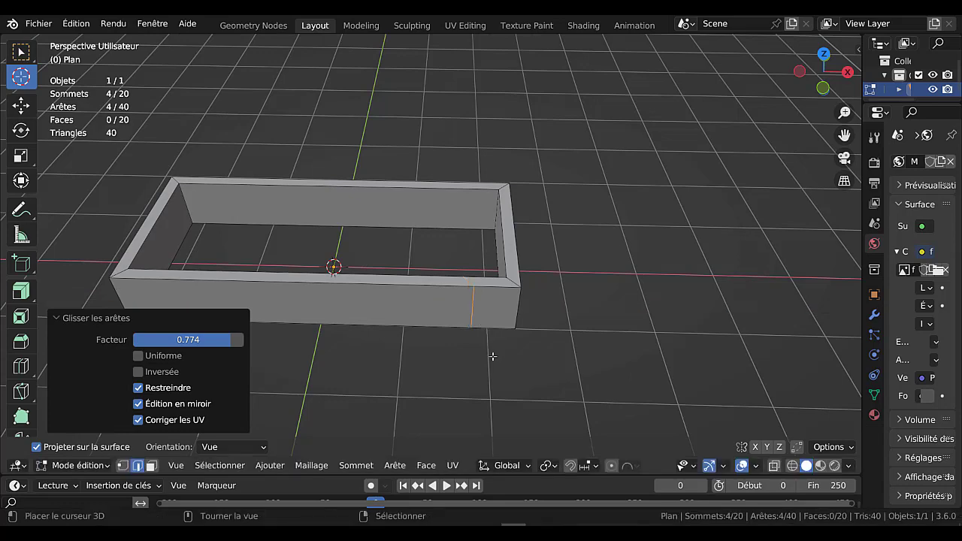
pyautogui.hotkey('ctrl', 'z')
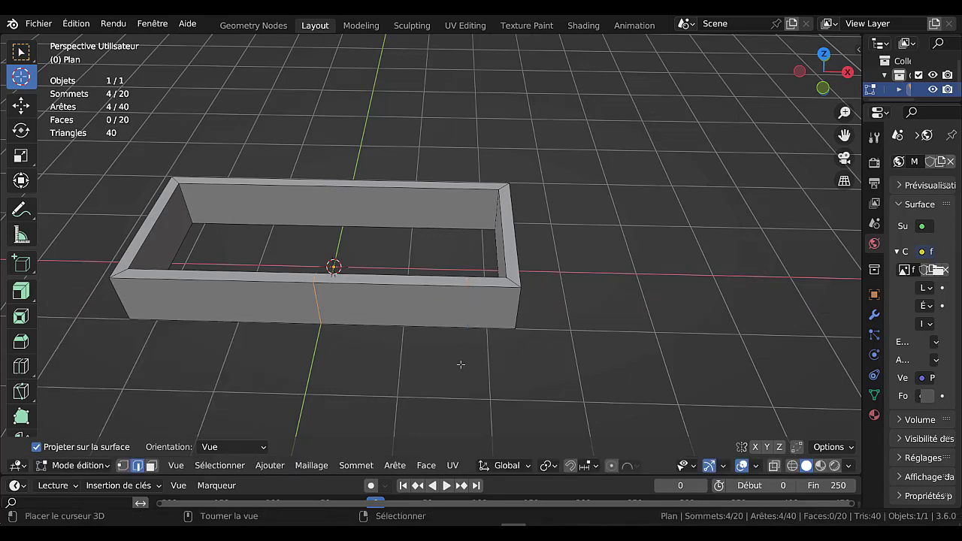
pyautogui.moveTo(461, 365); pyautogui.dragTo(410, 347, button='middle')
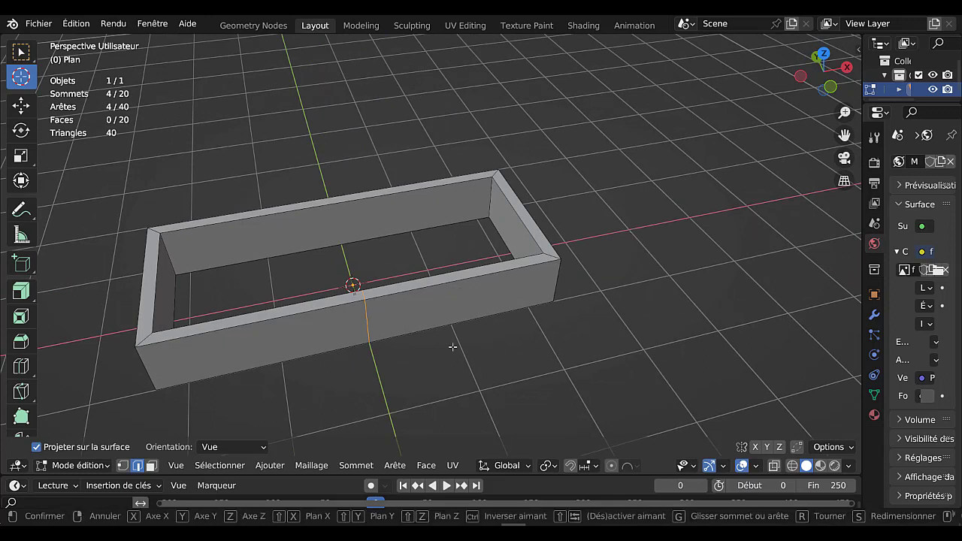
pyautogui.press('g')
pyautogui.press('x')
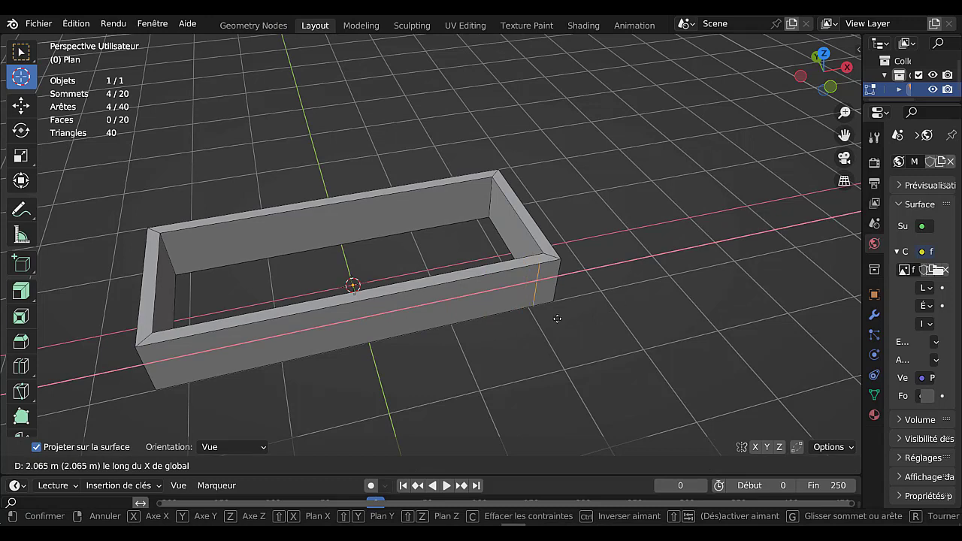
pyautogui.rightClick(620, 295)
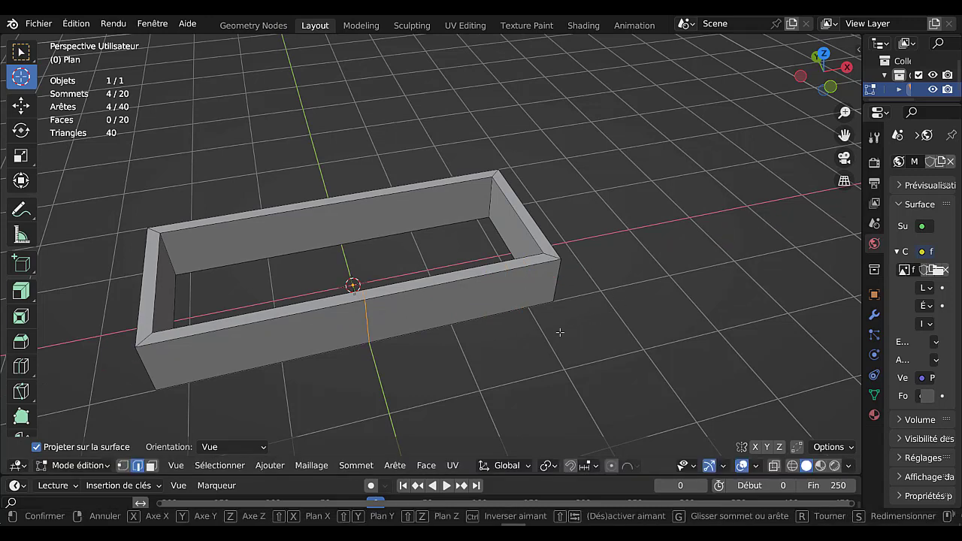
pyautogui.press('g')
pyautogui.press('g')
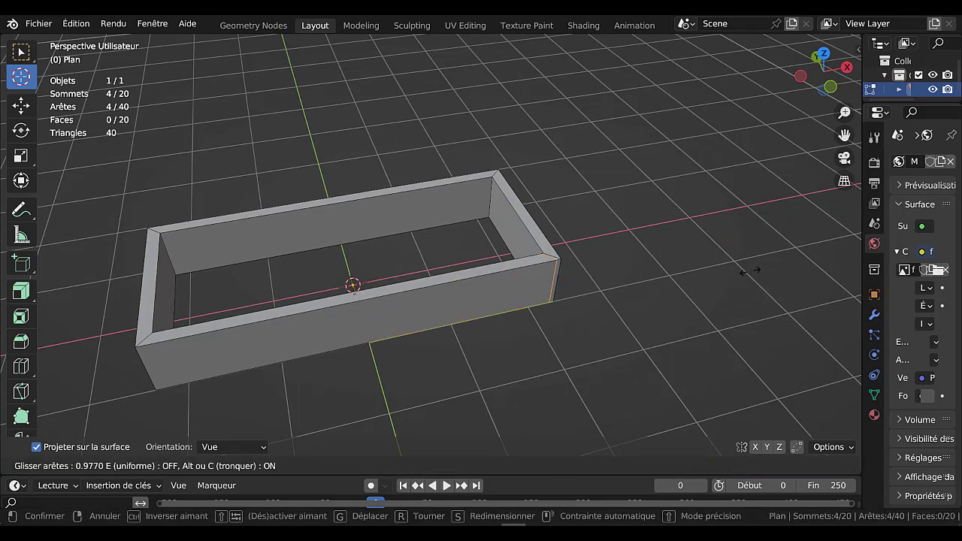
pyautogui.rightClick(615, 317)
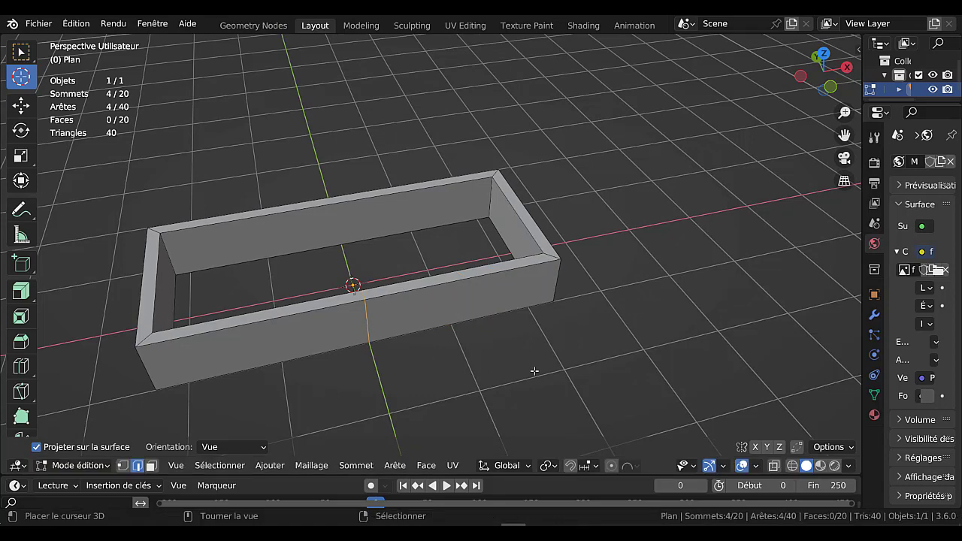
# - Bevel the front wall's central loop with a width of about 0.374 m and one segment
pyautogui.hotkey('ctrl', 'b')
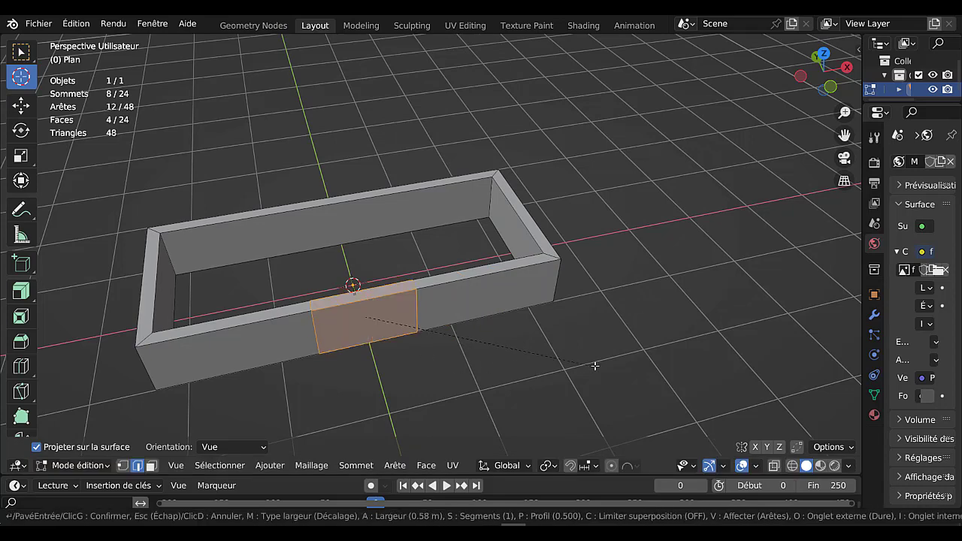
pyautogui.click(571, 374)
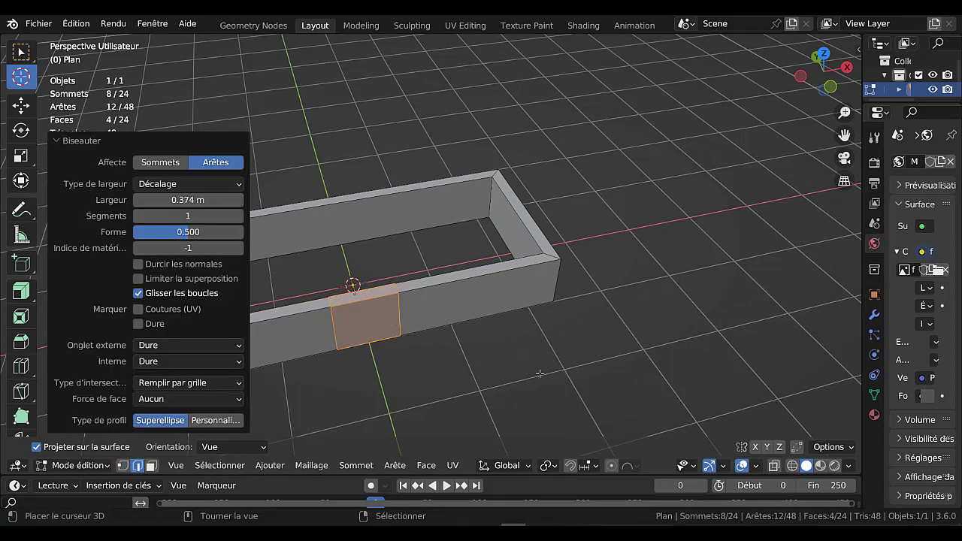
pyautogui.moveTo(540, 375); pyautogui.dragTo(431, 289, button='middle')
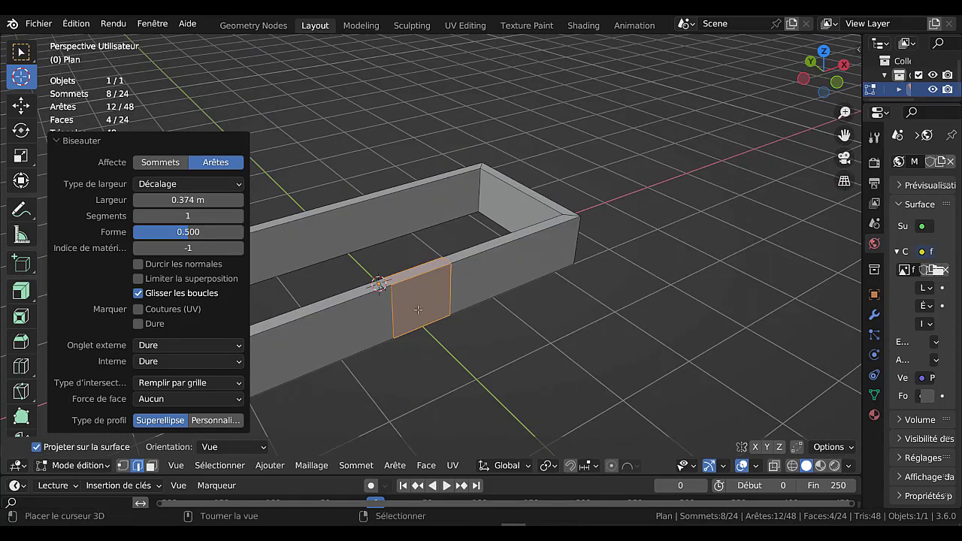
# - In face selection mode, inset the outer and inner faces of the front wall's central section together by about 0.068 m
pyautogui.hotkey('alt', 'a')
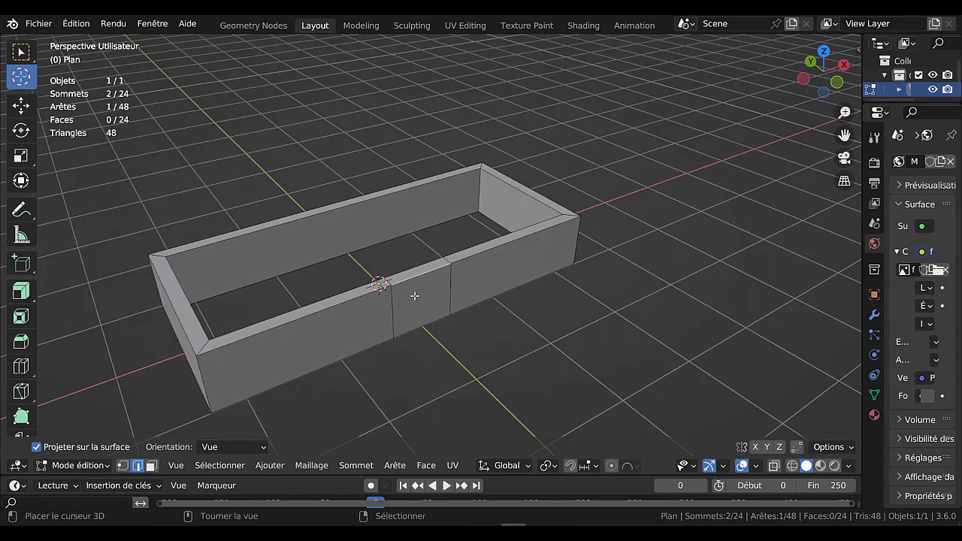
pyautogui.click(151, 466)
pyautogui.rightClick(411, 305)
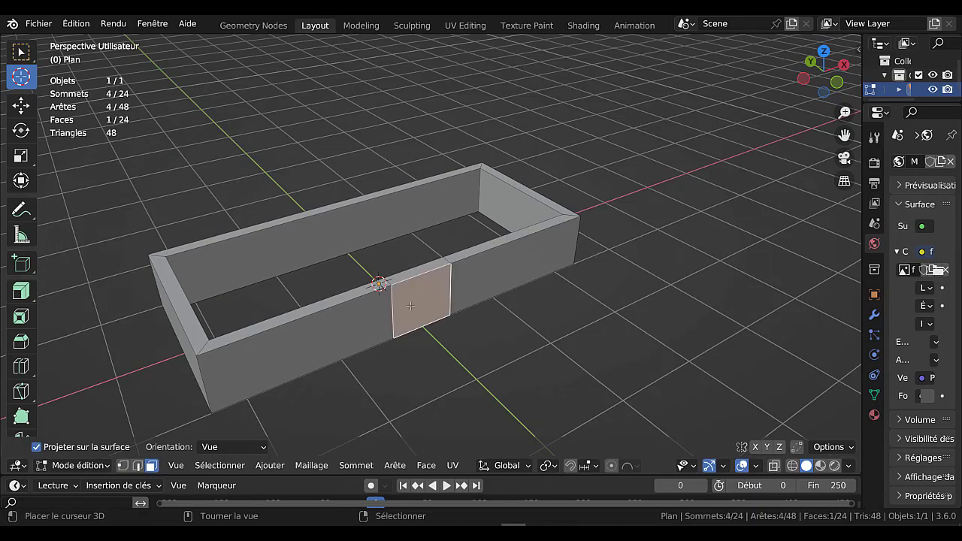
pyautogui.moveTo(426, 362); pyautogui.dragTo(477, 381, button='middle')
pyautogui.moveTo(546, 325); pyautogui.dragTo(484, 291, button='middle')
pyautogui.keyDown('shift'); pyautogui.rightClick(575, 251); pyautogui.keyUp('shift')
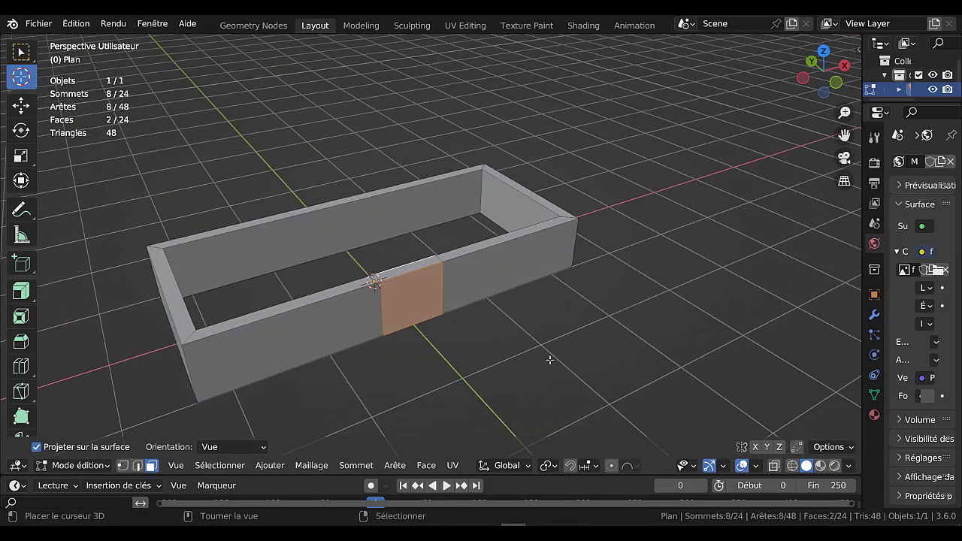
pyautogui.press('i')
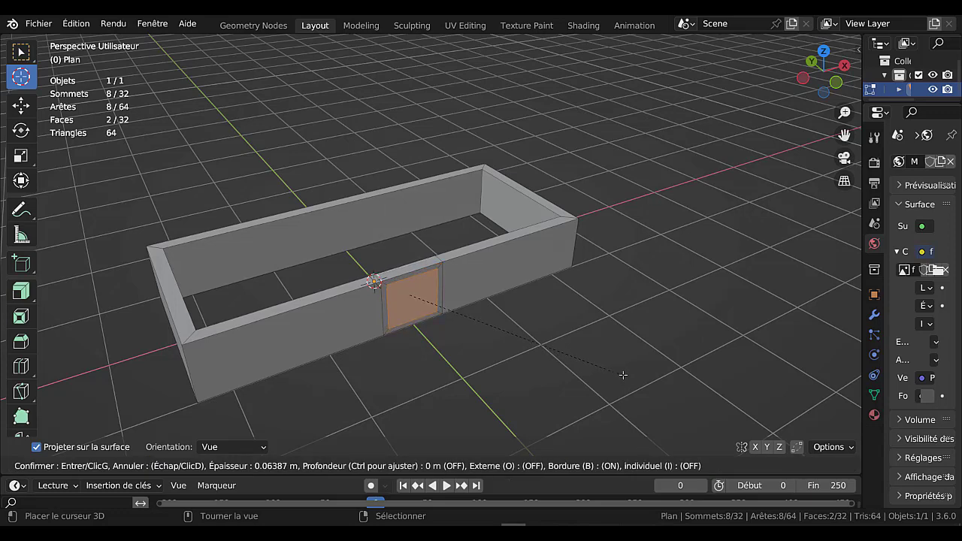
pyautogui.click(623, 373)
# - Bridge the two inset faces with Bridge Edge Loops to cut a window opening through the front wall
pyautogui.press('q')
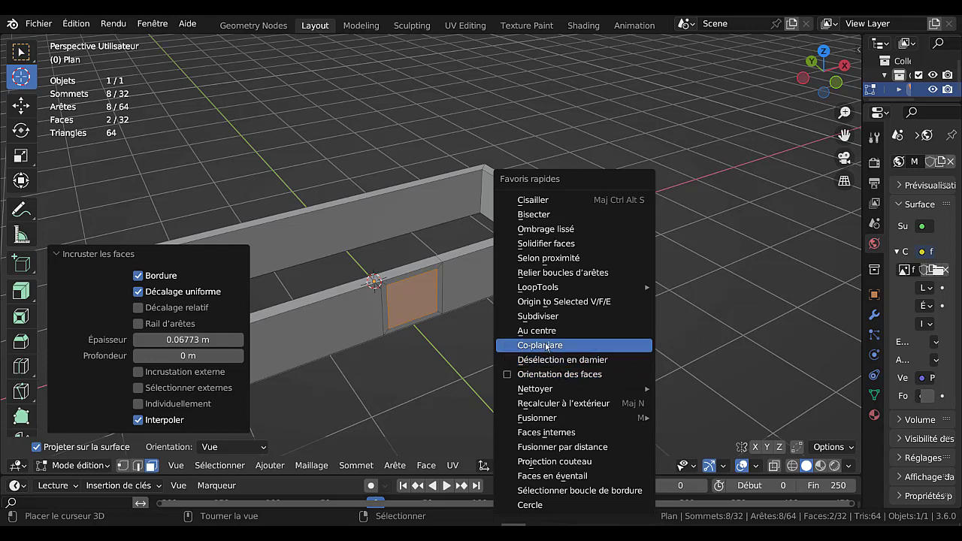
pyautogui.click(555, 274)
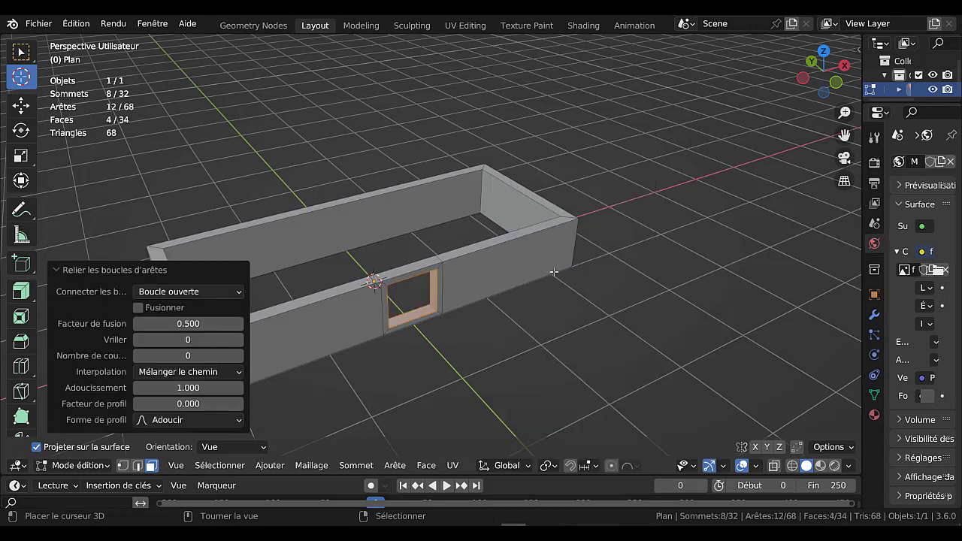
pyautogui.moveTo(574, 331); pyautogui.dragTo(540, 301, button='middle')
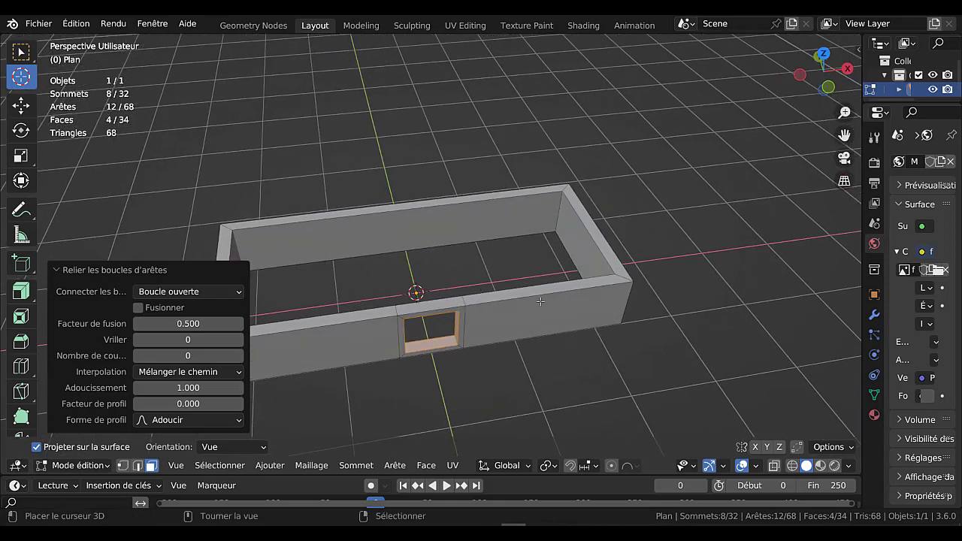
# - Add a centred loop cut between the window opening and the front wall's +X end, and bevel it into a narrow section
pyautogui.hotkey('ctrl', 'r')
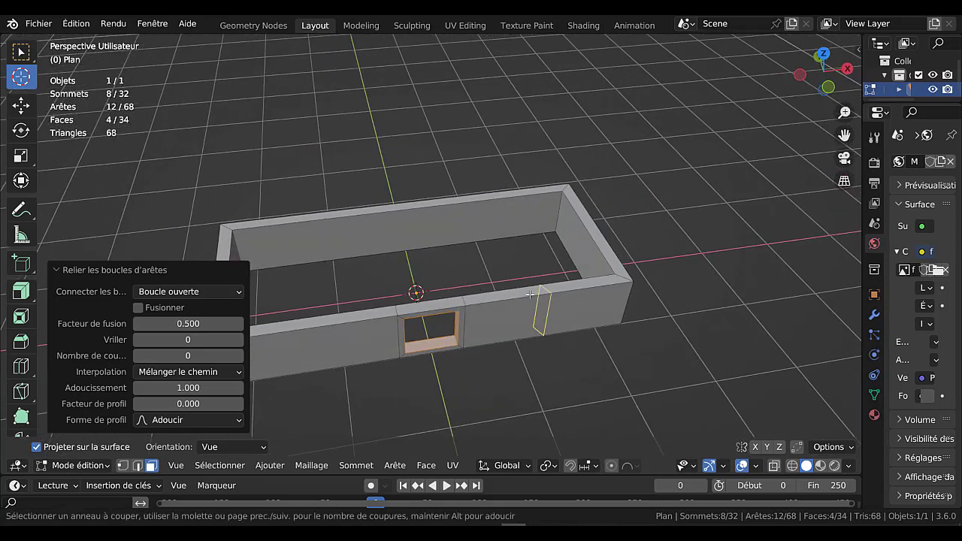
pyautogui.click(530, 293)
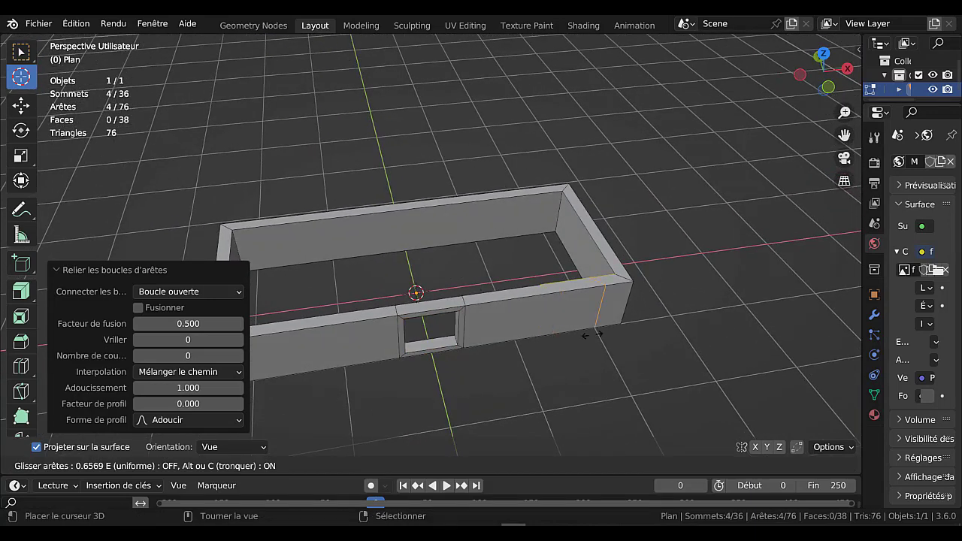
pyautogui.rightClick(535, 347)
pyautogui.moveTo(535, 348); pyautogui.dragTo(517, 319, button='middle')
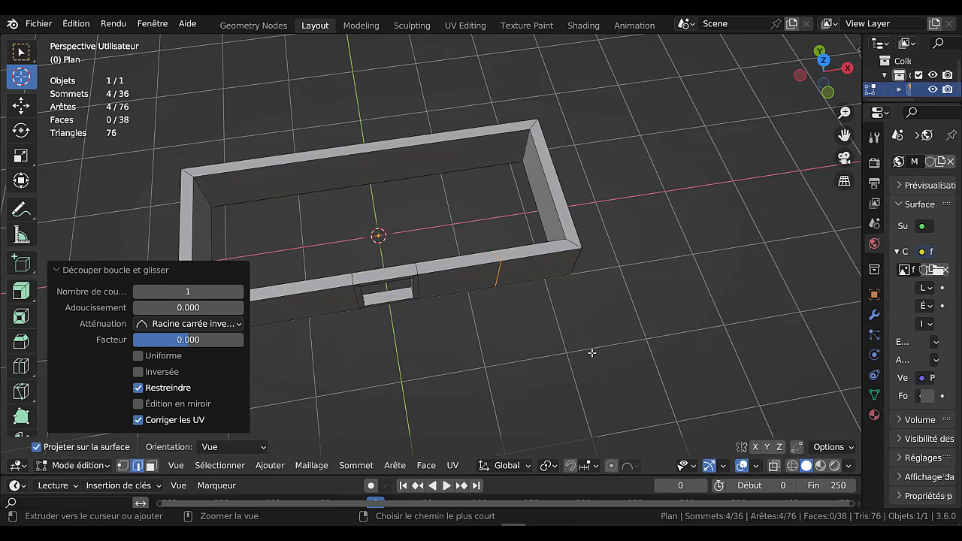
pyautogui.hotkey('ctrl', 'b')
pyautogui.click(615, 350)
# - In face selection mode, inset the outer and inner faces of the narrow front wall section together by about 0.051 m
pyautogui.click(503, 273)
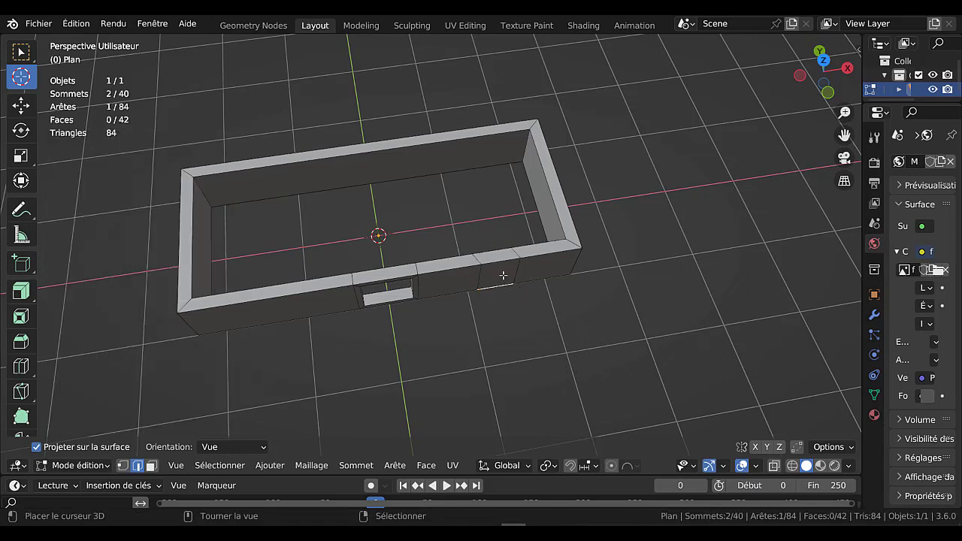
pyautogui.click(150, 466)
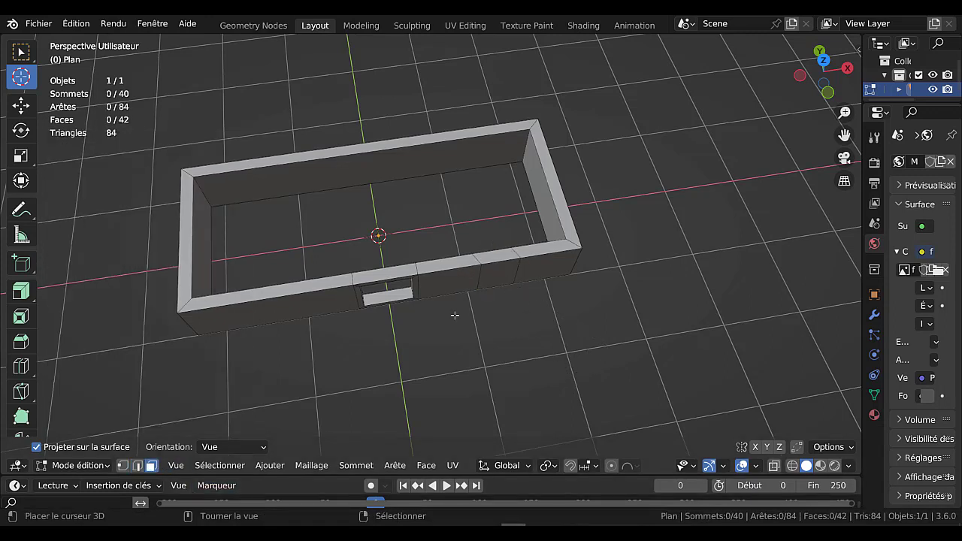
pyautogui.click(486, 275)
pyautogui.moveTo(485, 275); pyautogui.dragTo(570, 248, button='middle')
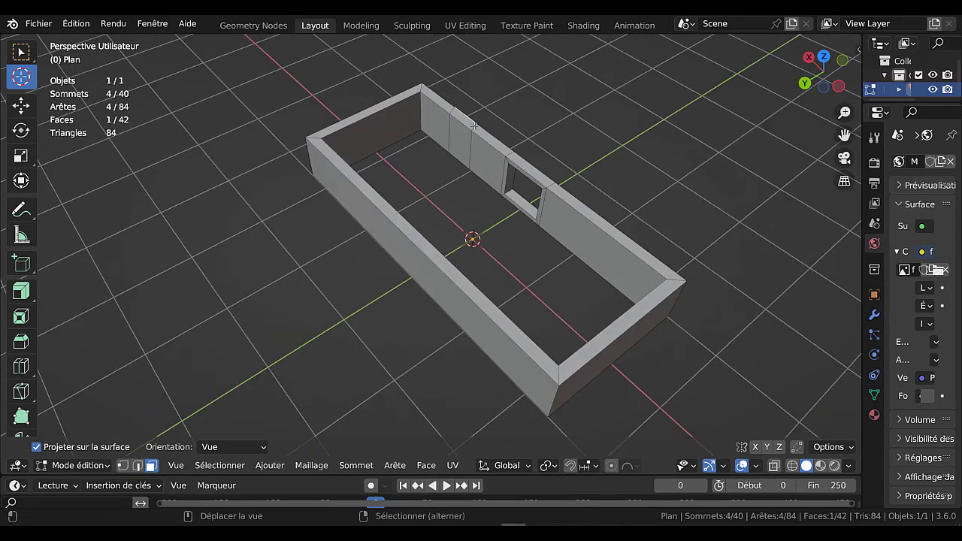
pyautogui.keyDown('shift'); pyautogui.click(457, 139); pyautogui.keyUp('shift')
pyautogui.moveTo(457, 139); pyautogui.dragTo(556, 226, button='middle')
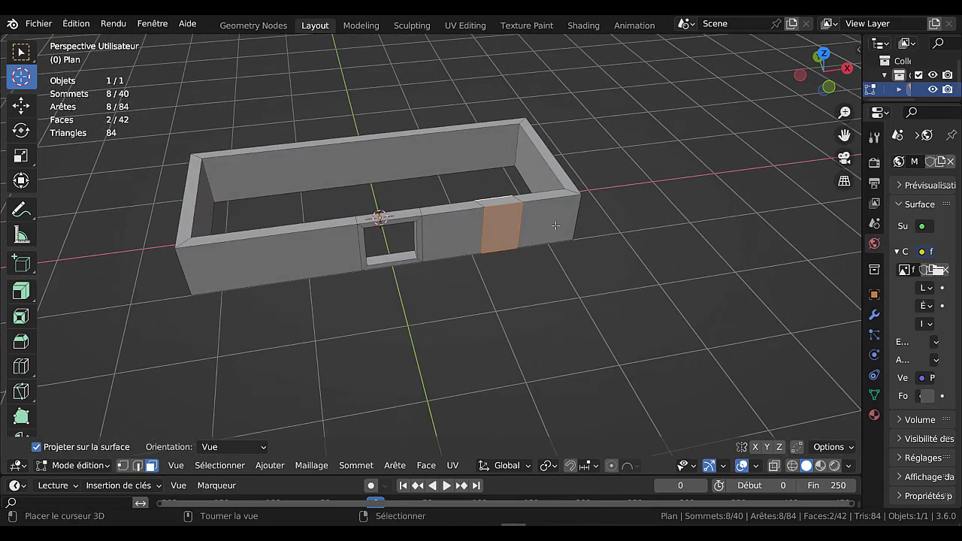
pyautogui.press('i')
pyautogui.click(618, 284)
pyautogui.moveTo(618, 284); pyautogui.dragTo(614, 277, button='middle')
# - Bridge the narrow section's two inset faces with Bridge Edge Loops to open a second window
pyautogui.press('q')
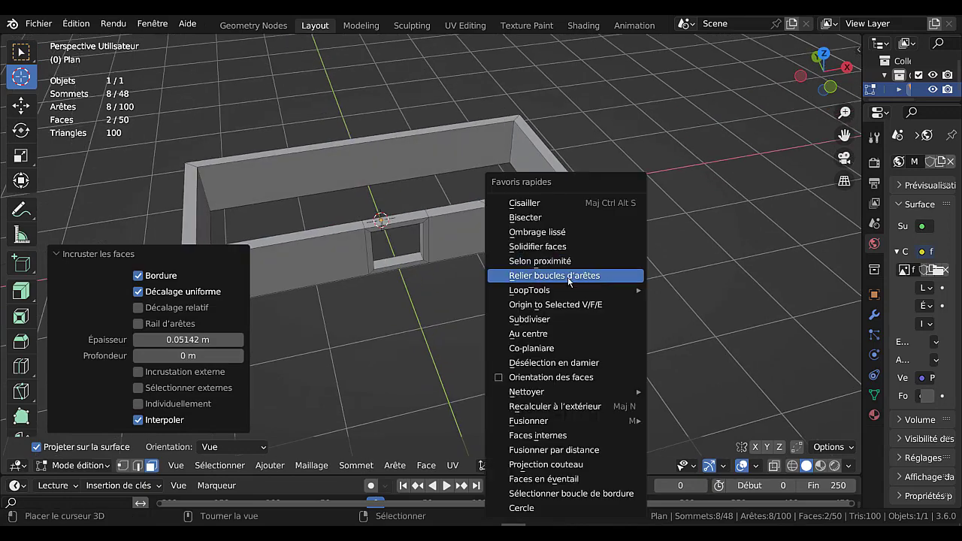
pyautogui.click(569, 275)
pyautogui.moveTo(569, 275); pyautogui.dragTo(608, 302, button='middle')
# - Undo the bridge, the inset and the face selections, back to the narrow section's two selected bevelled edge loops
pyautogui.hotkey('ctrl', 'z')
pyautogui.hotkey('ctrl', 'z')
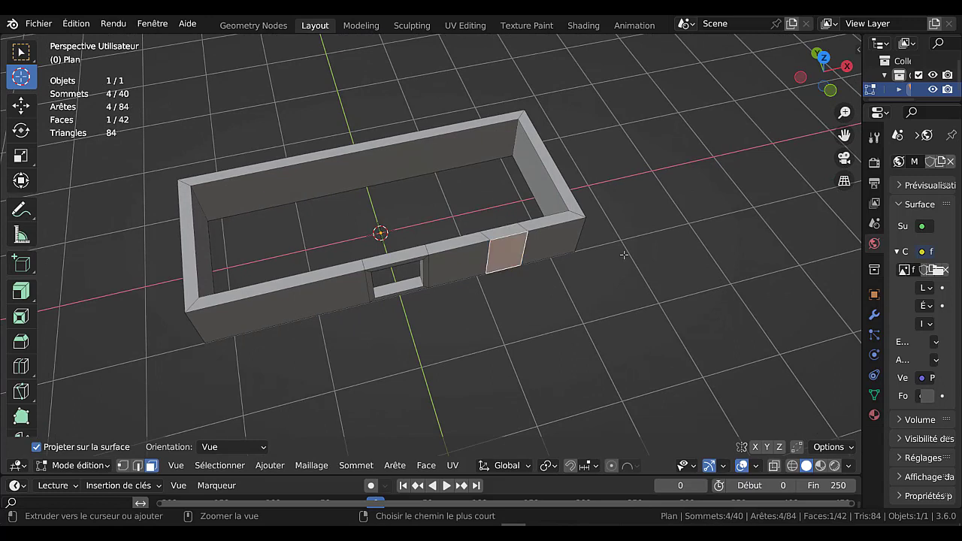
pyautogui.hotkey('ctrl', 'z')
pyautogui.hotkey('ctrl', 'z')
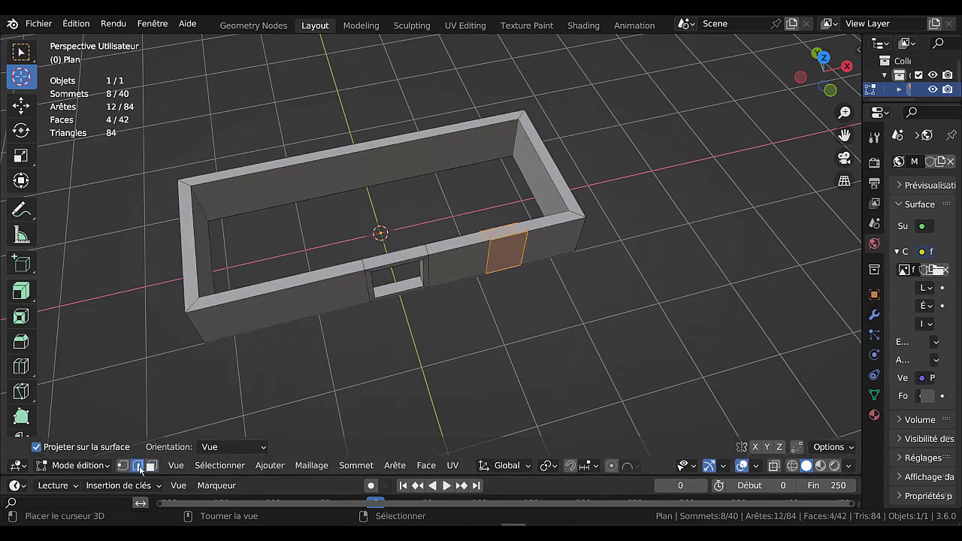
pyautogui.hotkey('ctrl', 'z')
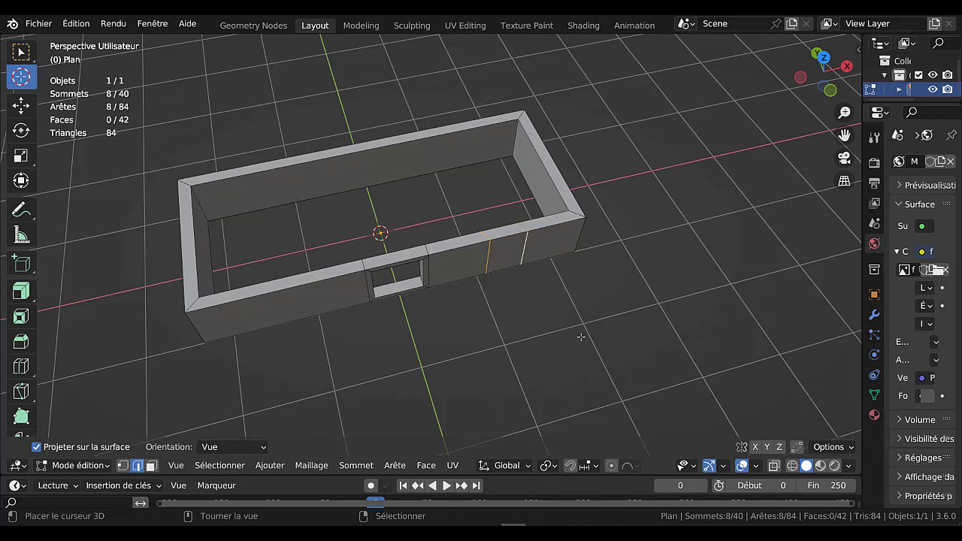
# - Try to straighten the narrow section's two edge loops by scaling them to 0 along global X about their shared pivot
pyautogui.press('s')
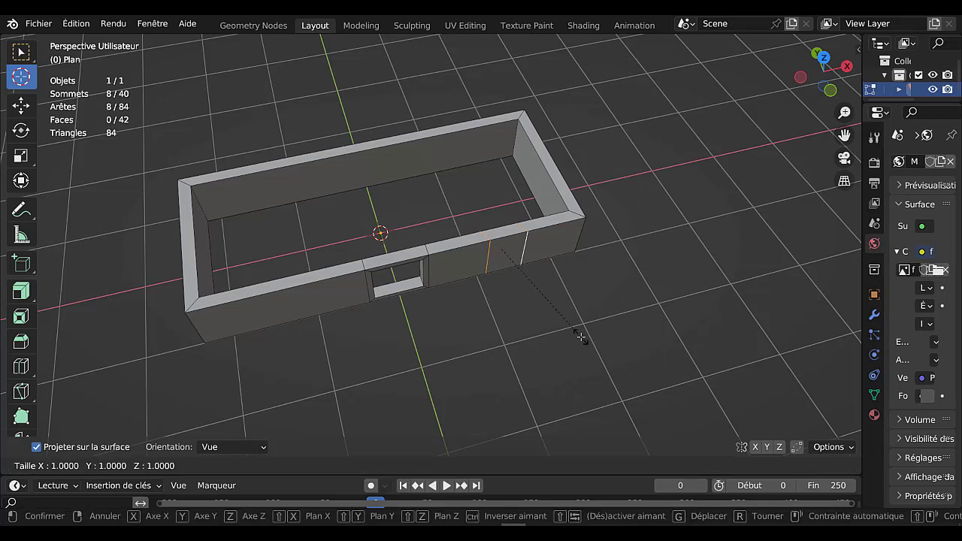
pyautogui.write('x')
pyautogui.write('0')
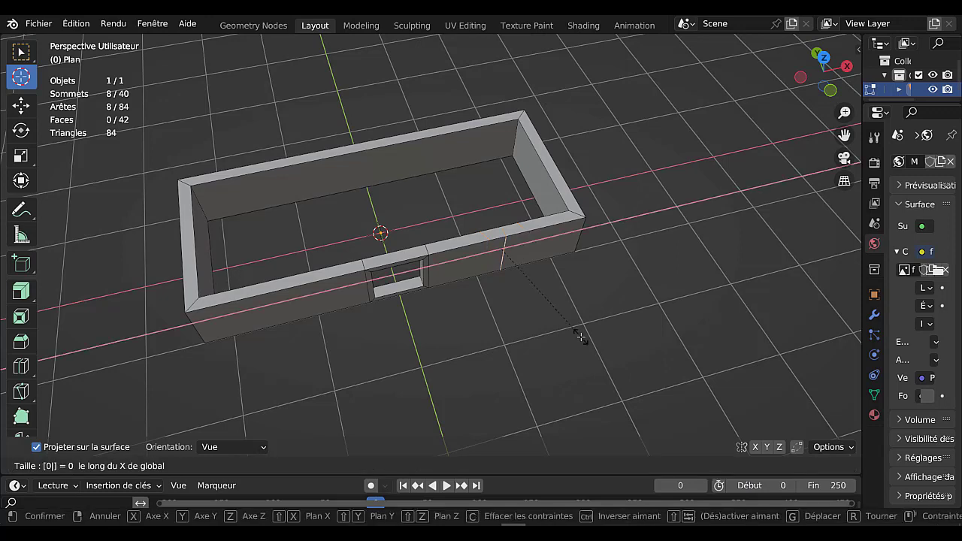
pyautogui.press('Return')
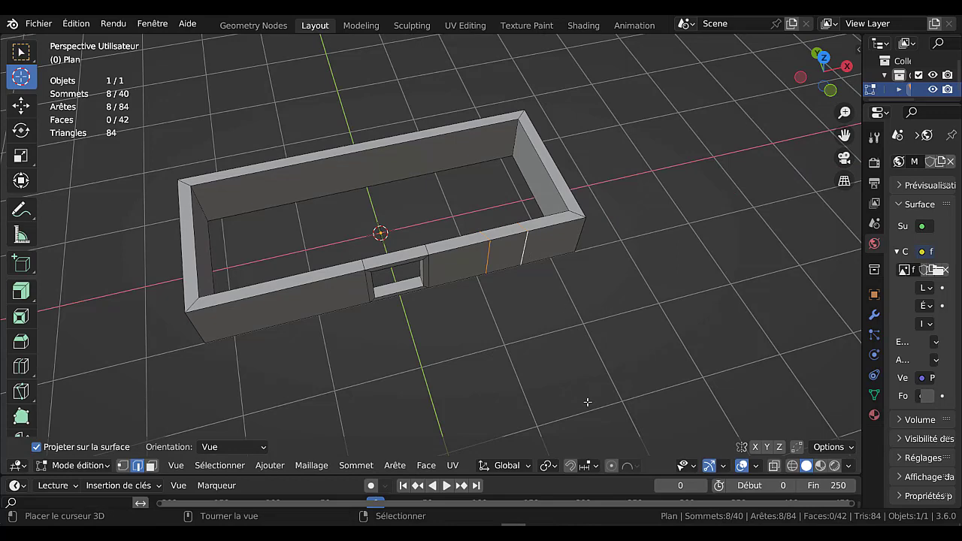
# - Set the transform pivot to Individual Origins and scale the narrow section's two edge loops to 0 along global X
pyautogui.click(551, 466)
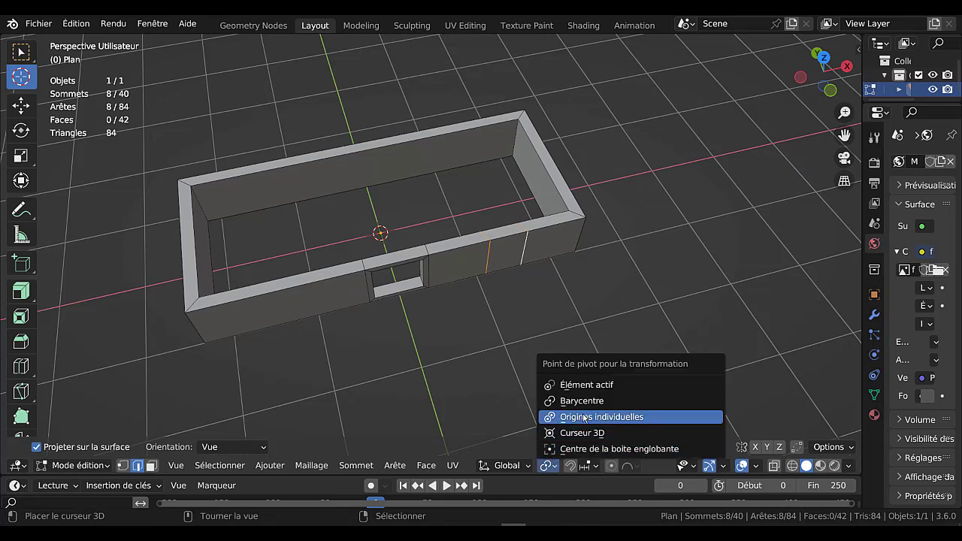
pyautogui.click(584, 417)
pyautogui.write('sx')
pyautogui.write('0')
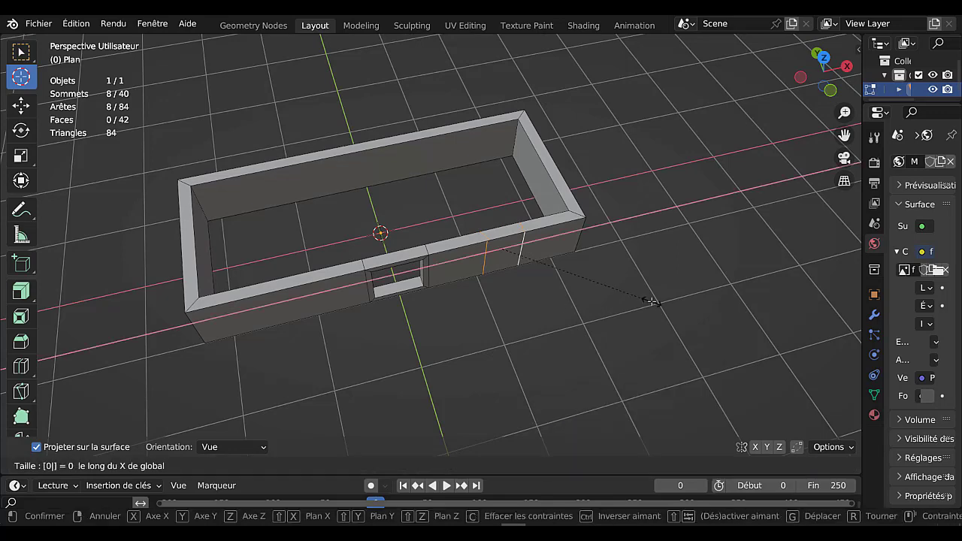
pyautogui.press('Return')
# - Select the outer and inner faces of the straightened narrow wall section and inset them together by about 0.069 m
pyautogui.moveTo(537, 319); pyautogui.dragTo(524, 275, button='middle')
pyautogui.press('a')
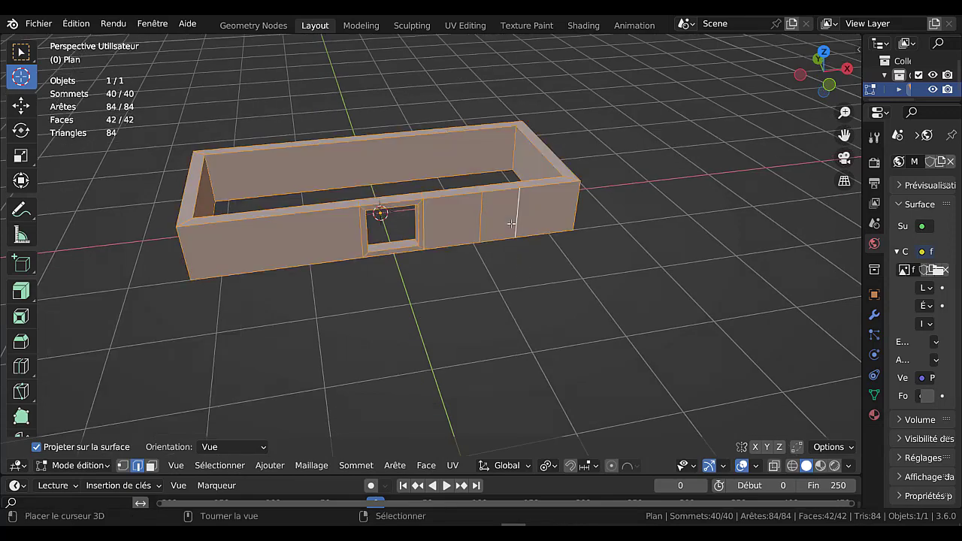
pyautogui.click(504, 220)
pyautogui.press('3')
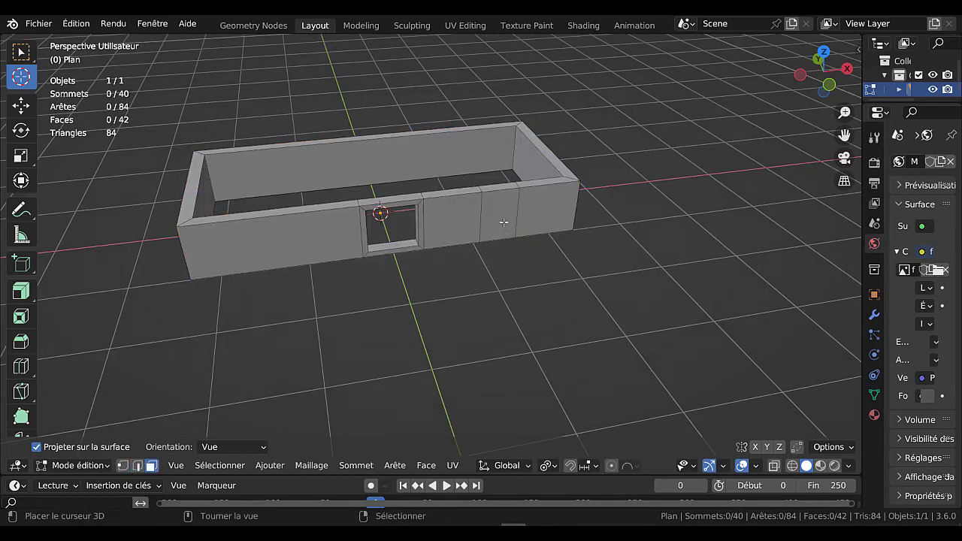
pyautogui.rightClick(505, 221)
pyautogui.moveTo(506, 221); pyautogui.dragTo(558, 249, button='middle')
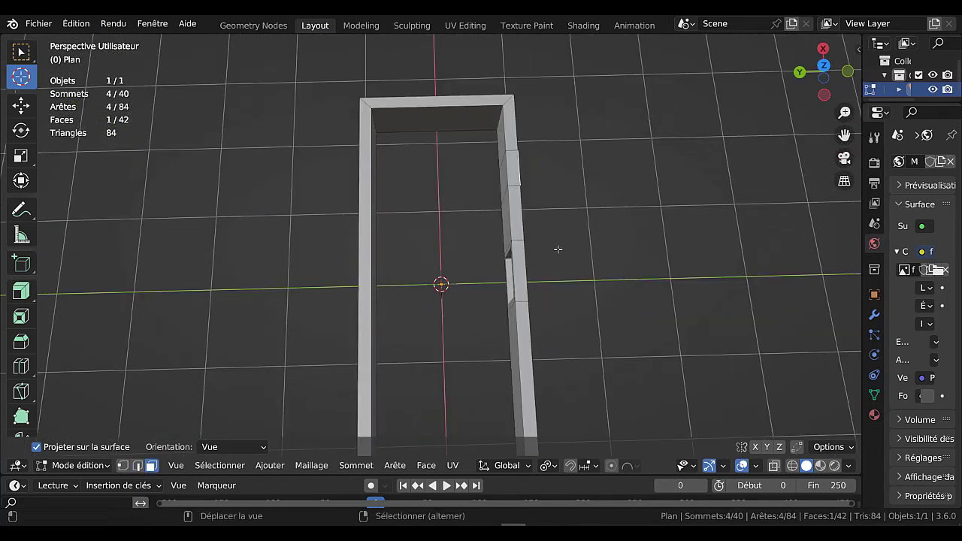
pyautogui.keyDown('shift'); pyautogui.click(502, 190); pyautogui.keyUp('shift')
pyautogui.moveTo(547, 208); pyautogui.dragTo(541, 234, button='middle')
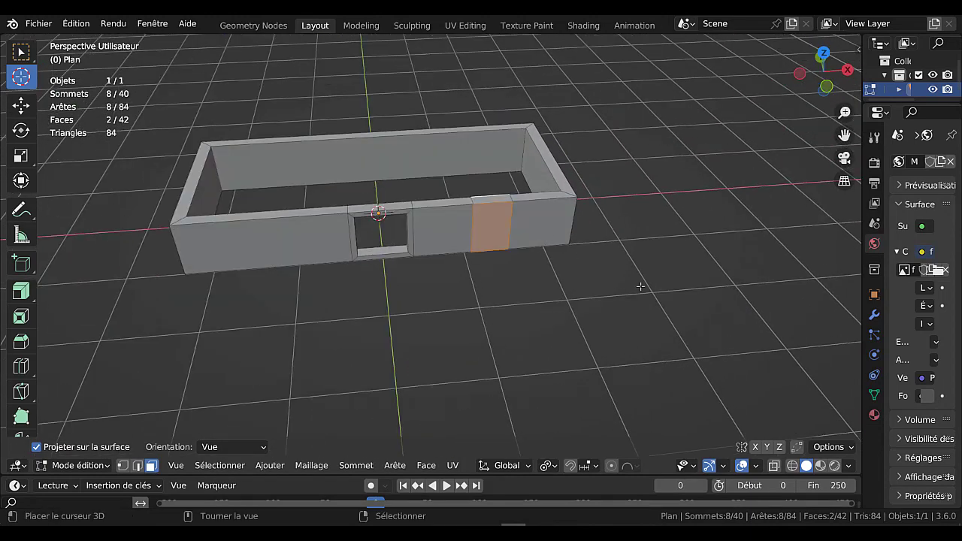
pyautogui.press('i')
pyautogui.click(676, 308)
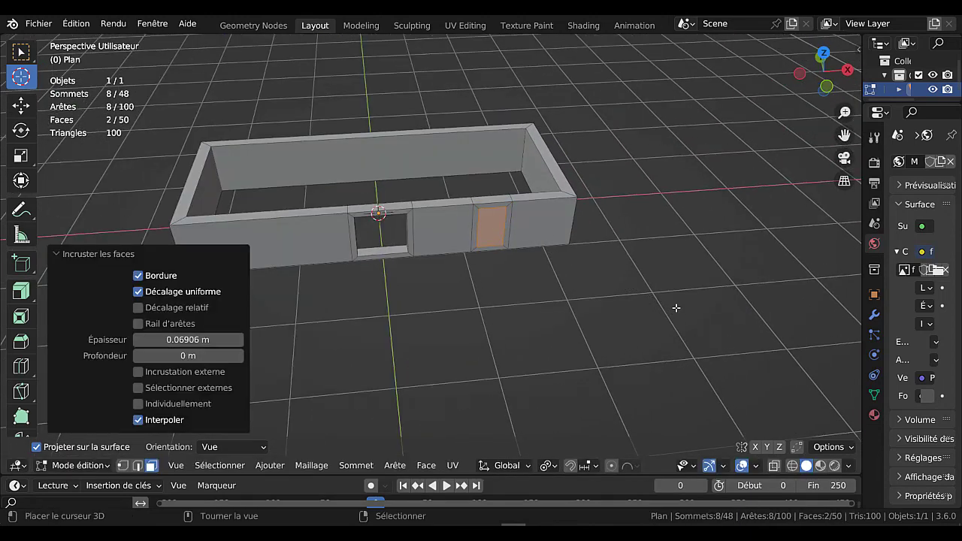
# - Connect the second pair of inset faces with Bridge Edge Loops to cut a narrow window through the front wall
pyautogui.press('q')
pyautogui.click(624, 275)
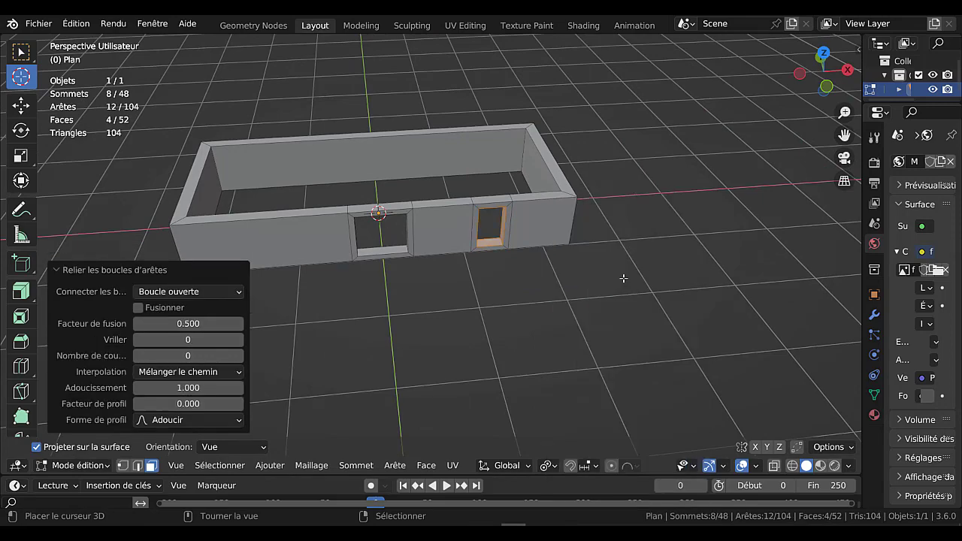
pyautogui.moveTo(536, 301); pyautogui.dragTo(571, 269, button='middle')
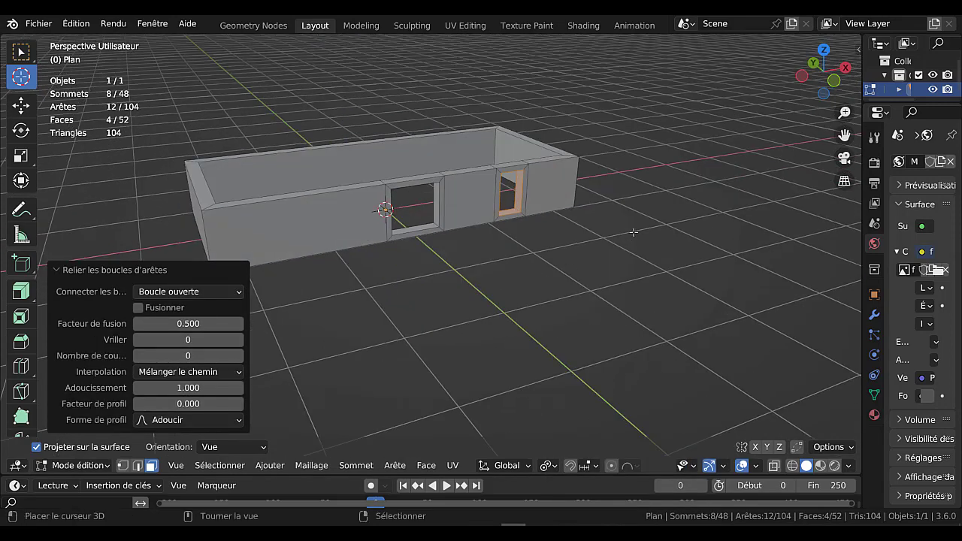
pyautogui.moveTo(475, 226); pyautogui.dragTo(475, 256, button='middle')
# - Select the whole mesh, merge its vertices by distance at 0.0001 m, and clear the selection
pyautogui.press('a')
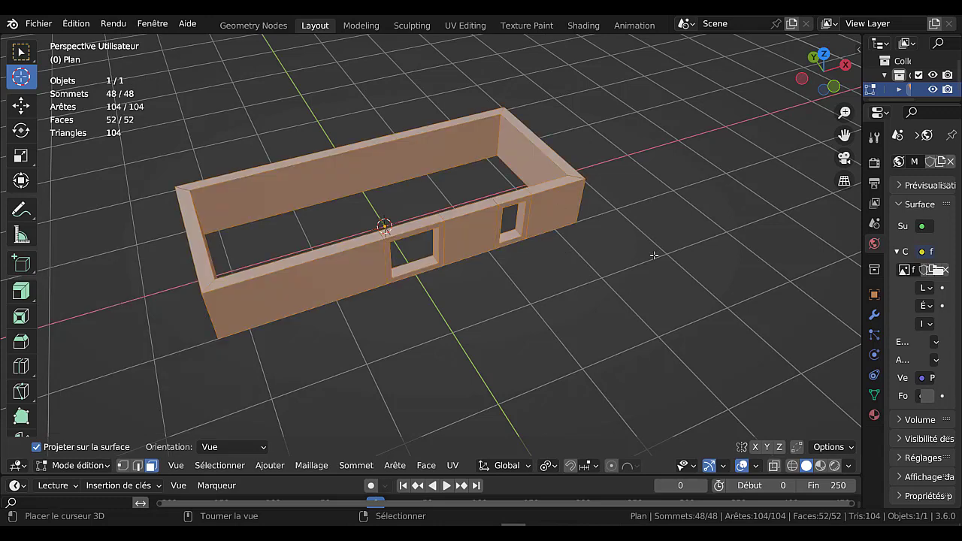
pyautogui.press('m')
pyautogui.click(619, 235)
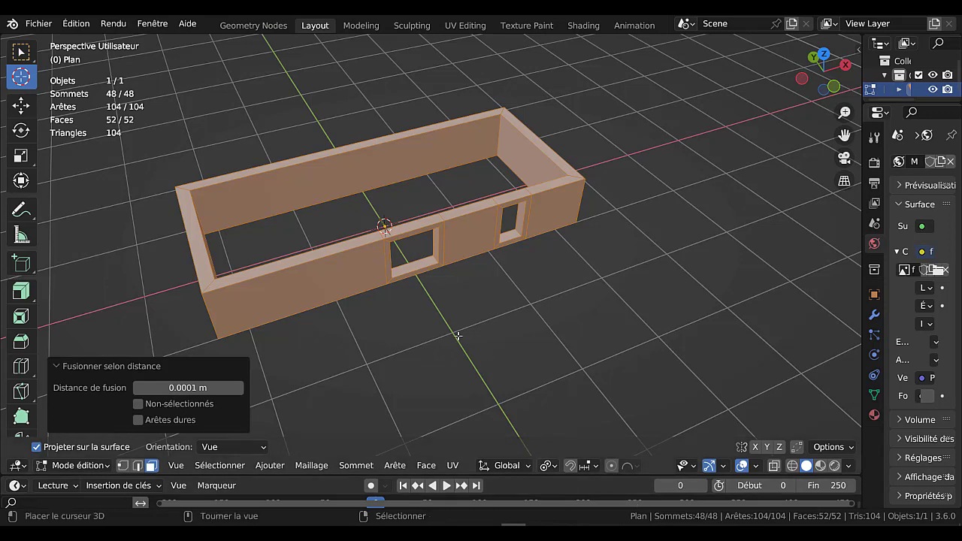
pyautogui.press('m')
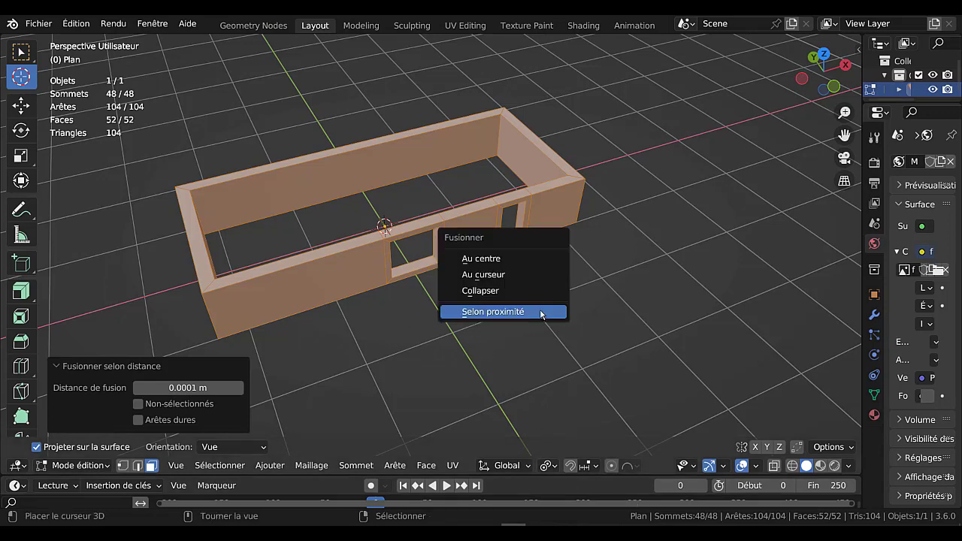
pyautogui.click(541, 314)
pyautogui.hotkey('alt', 'a')
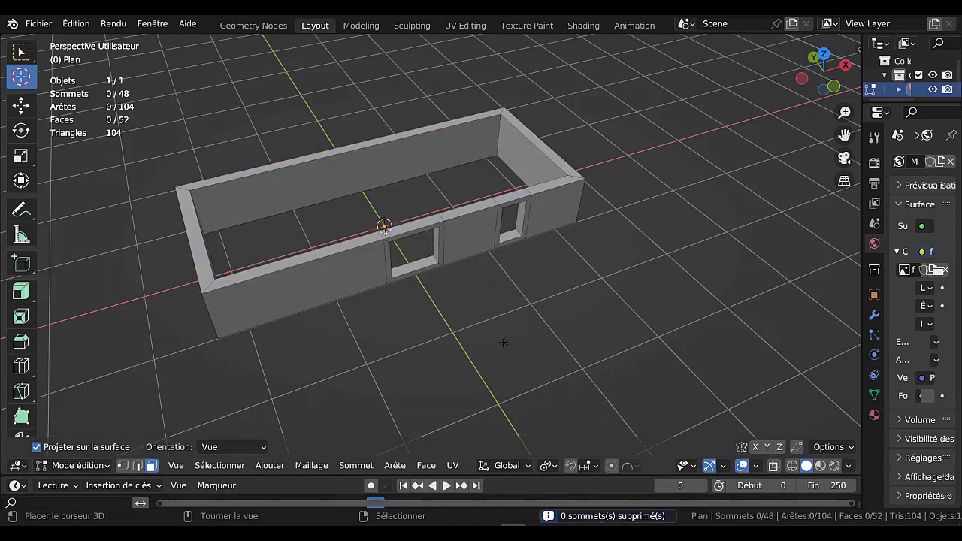
# - Return to Object Mode and delete the house wall object from the scene
pyautogui.keyDown('shift'); pyautogui.moveTo(504, 343); pyautogui.dragTo(601, 344, button='middle'); pyautogui.keyUp('shift')
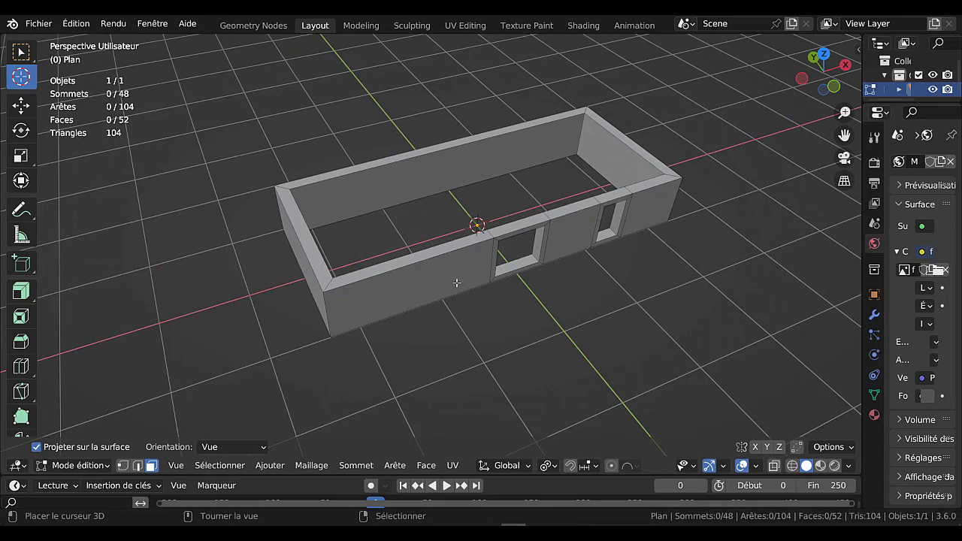
pyautogui.moveTo(456, 283); pyautogui.dragTo(438, 300, button='middle')
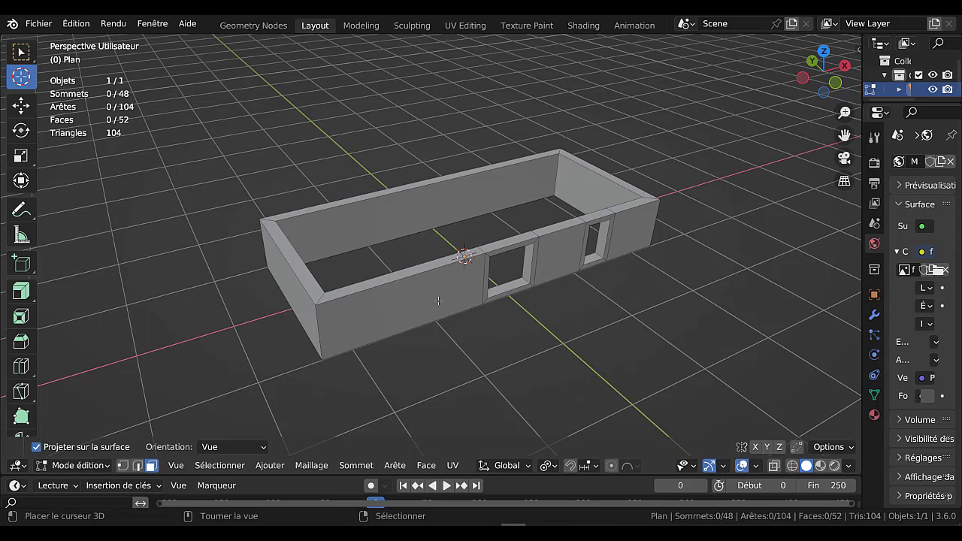
pyautogui.press('Tab')
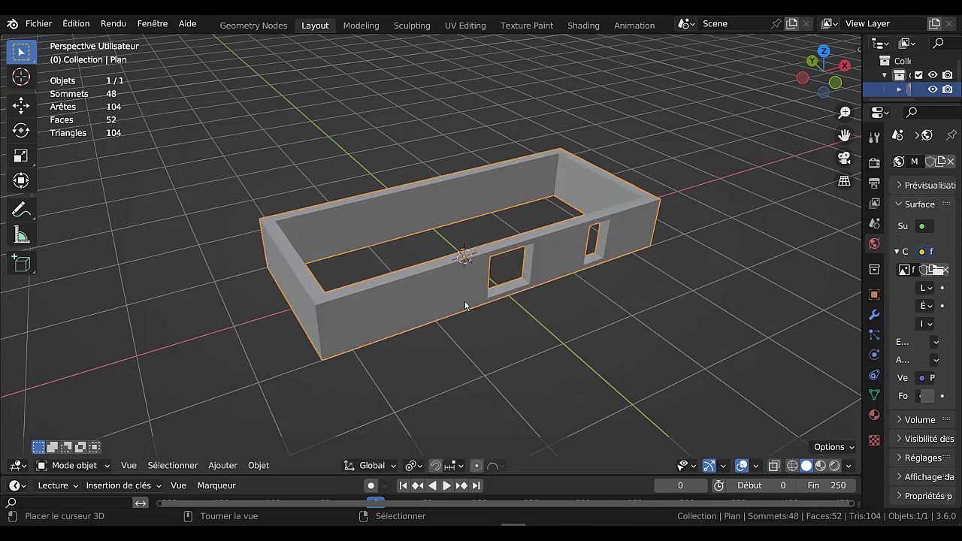
pyautogui.press('x')
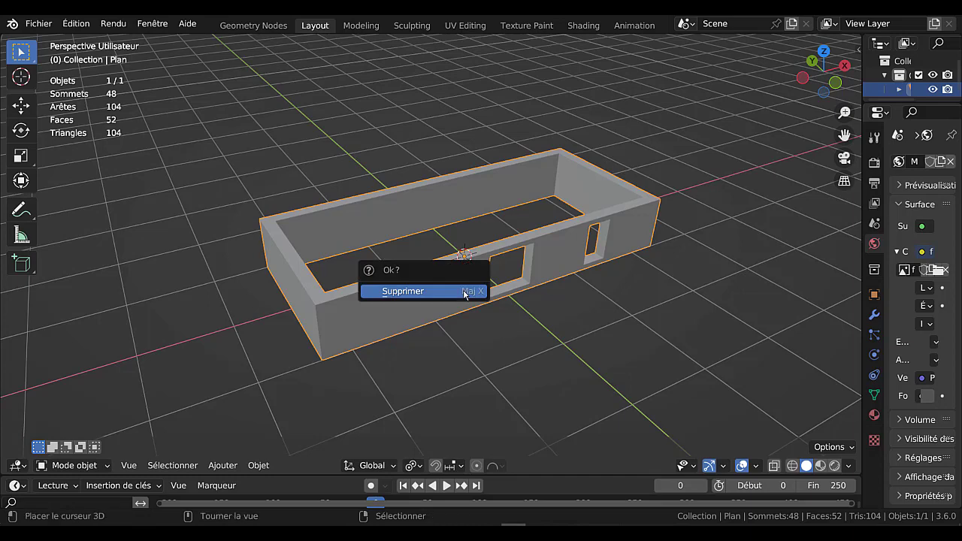
pyautogui.click(465, 291)
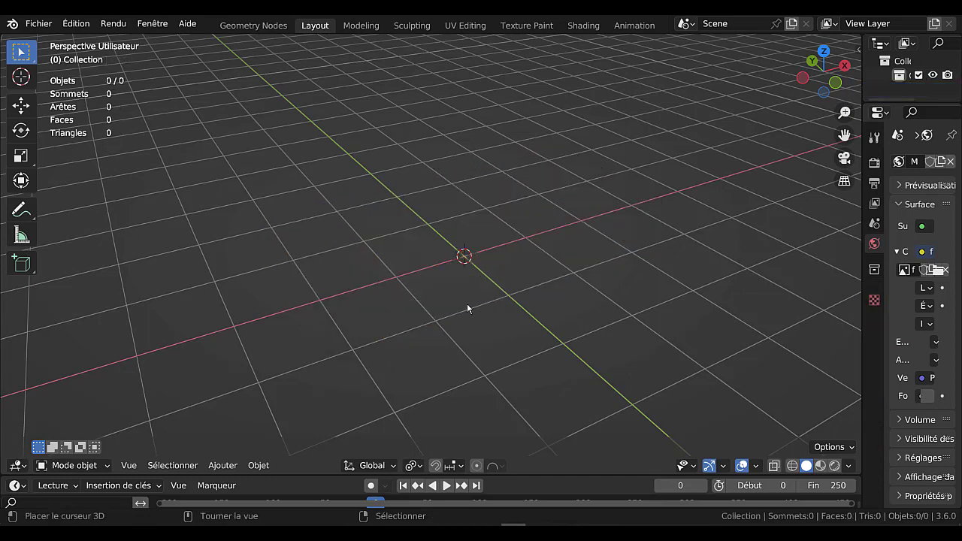
# - Add a 2 m mesh cube at the world origin
pyautogui.click(219, 466)
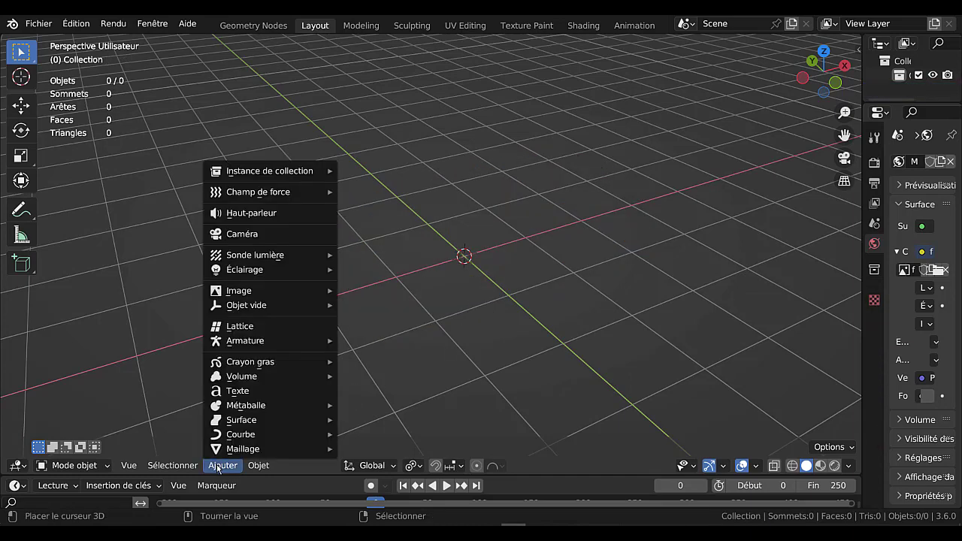
pyautogui.moveTo(221, 451)
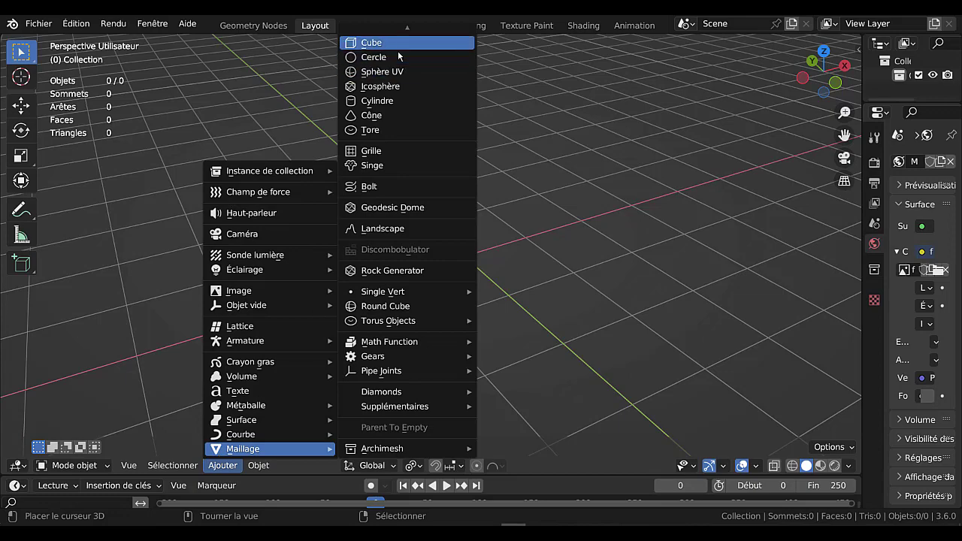
pyautogui.click(376, 42)
pyautogui.moveTo(636, 311); pyautogui.dragTo(543, 312, button='middle')
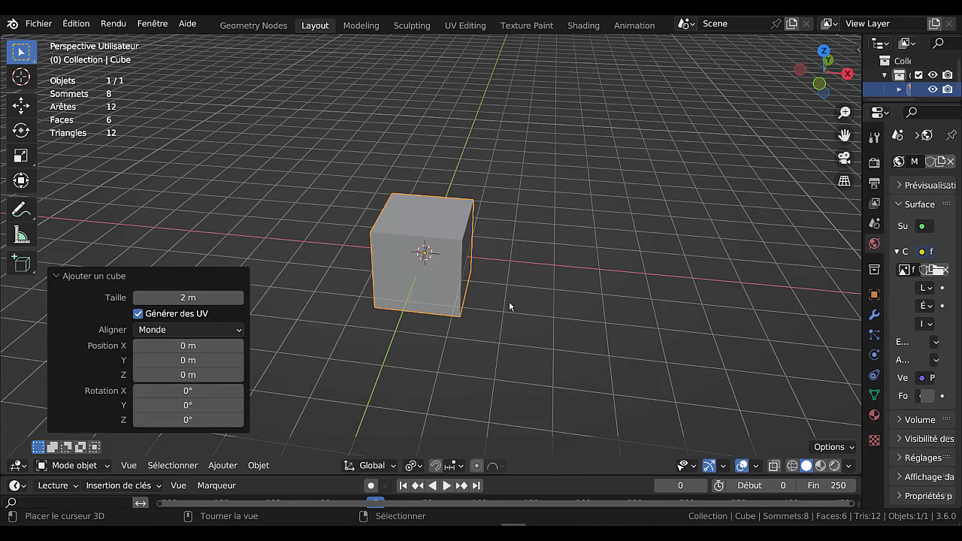
# - In Edit Mode, scale the whole cube along global X by a factor of about 3.474
pyautogui.press('Tab')
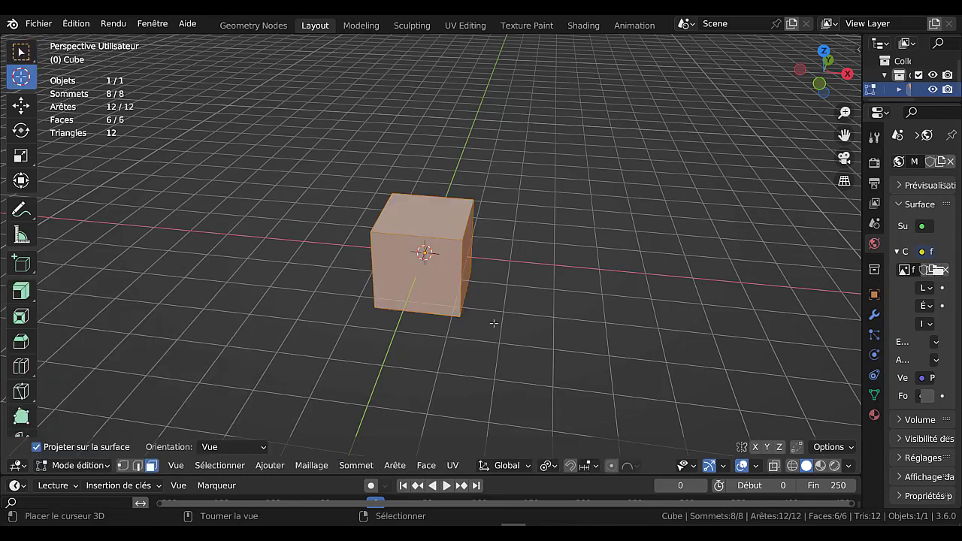
pyautogui.scroll(-3, 493, 323)
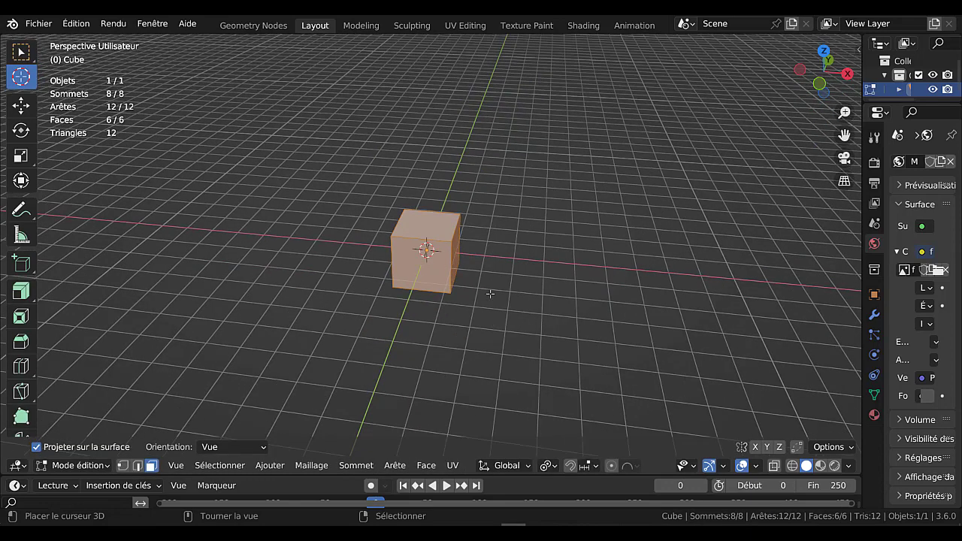
pyautogui.press('s')
pyautogui.press('x')
pyautogui.click(688, 305)
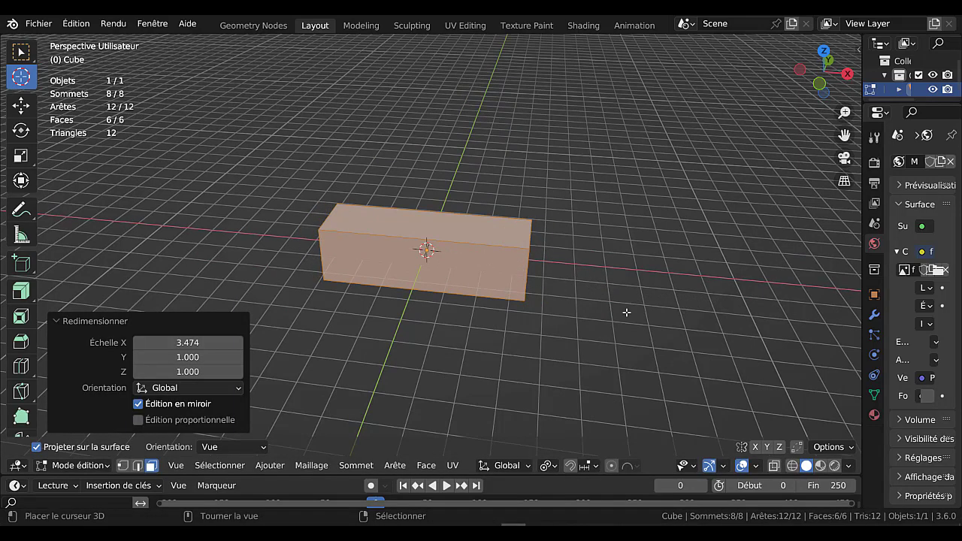
# - Scale the whole elongated box along global Y by a factor of about 1.554
pyautogui.moveTo(626, 312); pyautogui.dragTo(526, 312, button='middle')
pyautogui.press('s')
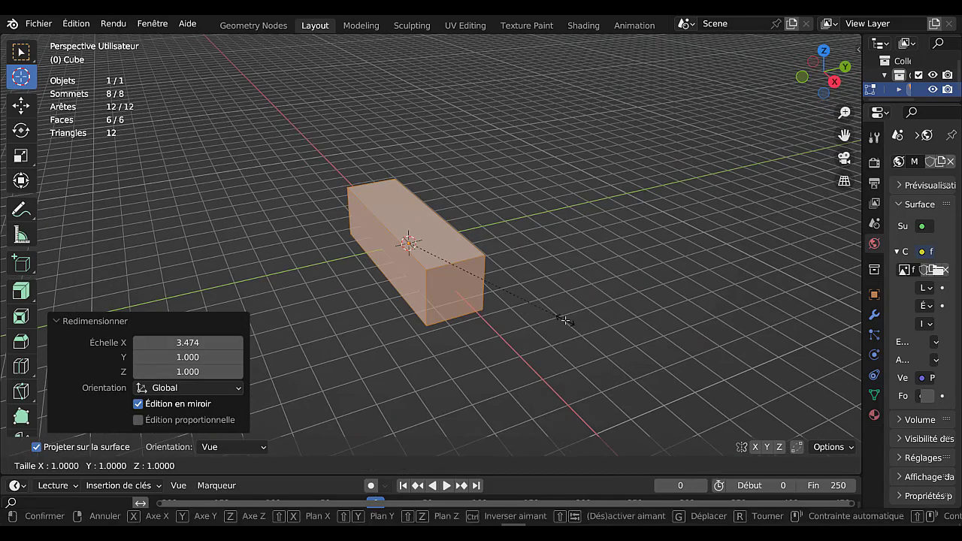
pyautogui.press('y')
pyautogui.click(671, 311)
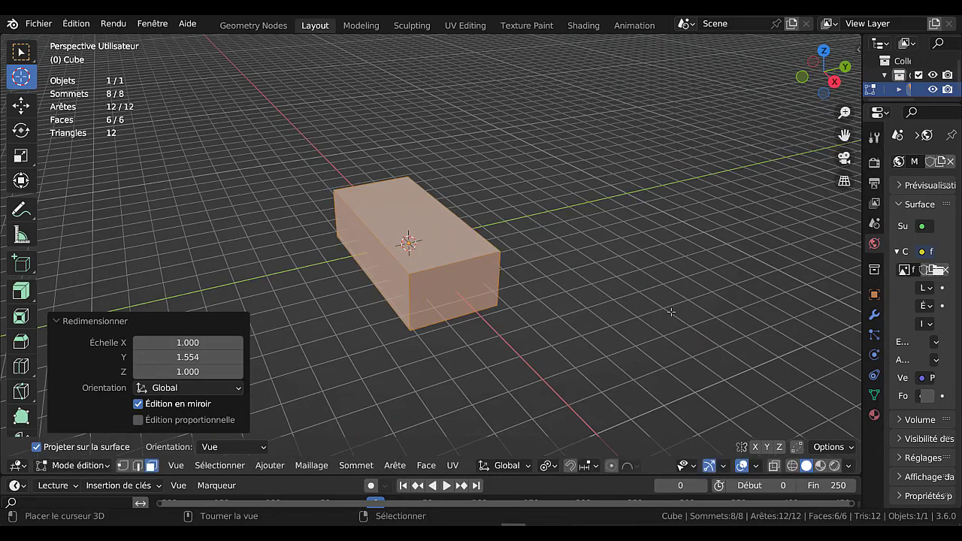
# - Cut a loop lengthwise through the middle of the box and raise its top edge about 1.676 m along Z to form the roof ridge
pyautogui.hotkey('ctrl', 'r')
pyautogui.click(448, 271)
pyautogui.click(433, 248)
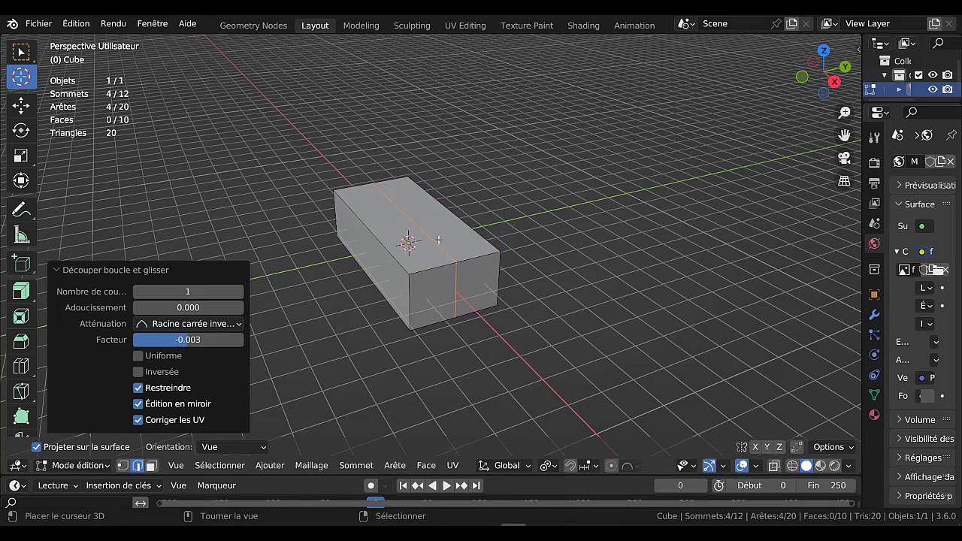
pyautogui.click(436, 238)
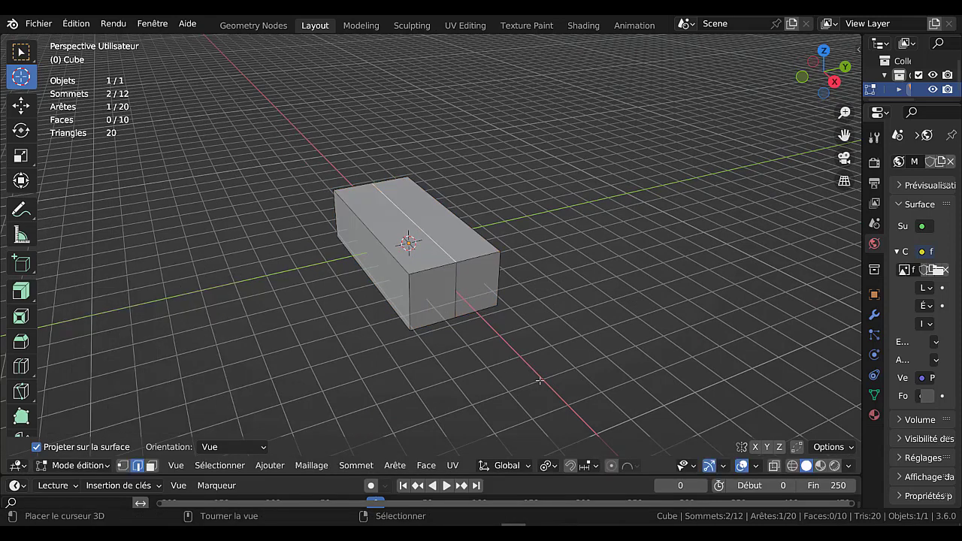
pyautogui.press('g')
pyautogui.press('z')
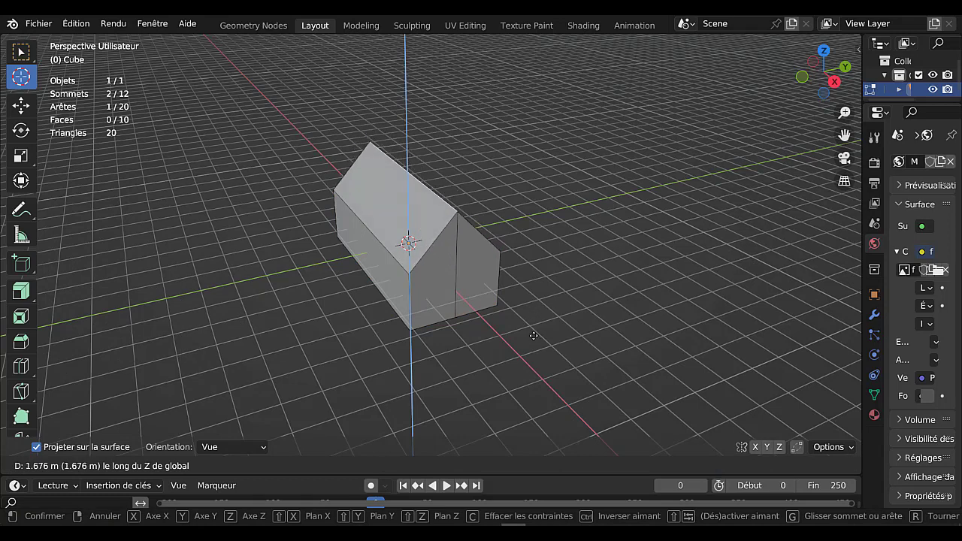
pyautogui.click(534, 335)
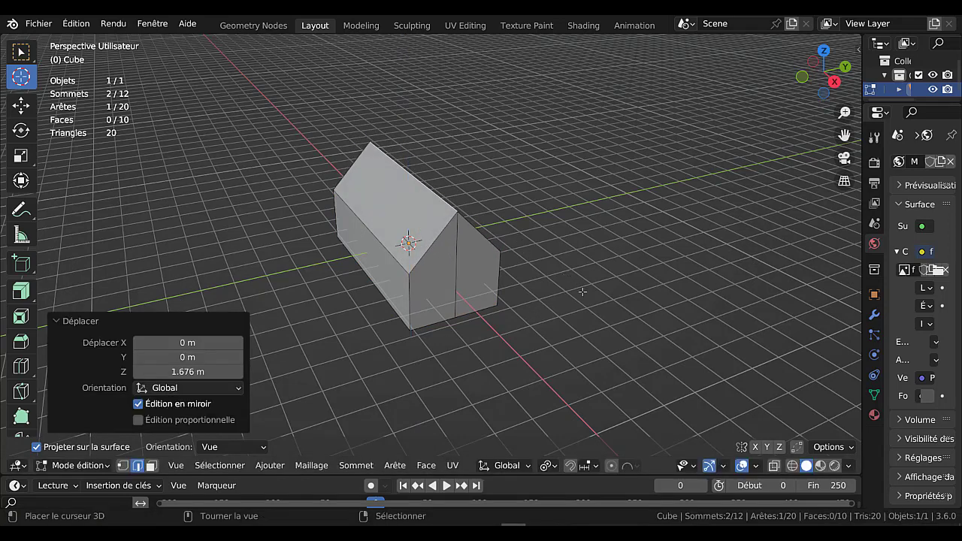
# - Connect the two eave corner vertices with an edge across the first gable end of the house
pyautogui.press('1')
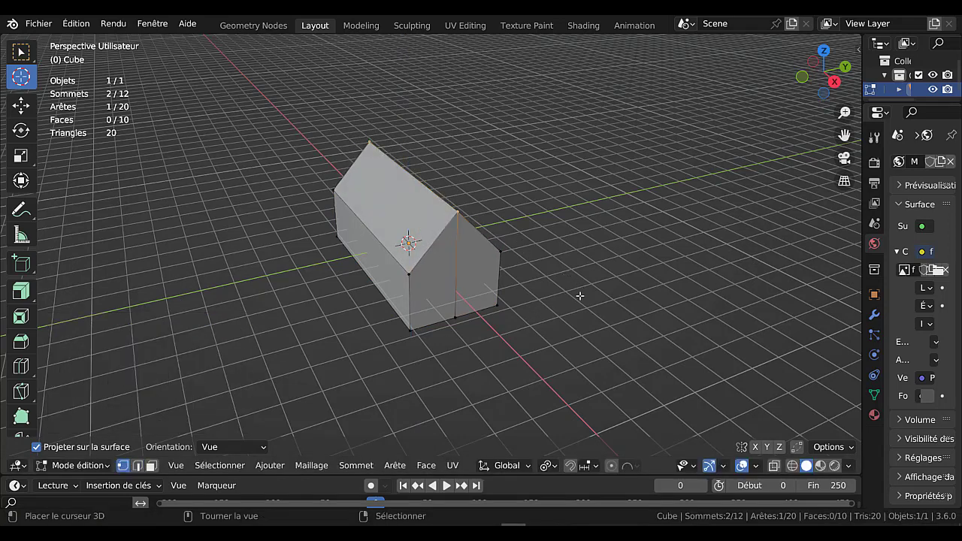
pyautogui.rightClick(556, 334)
pyautogui.rightClick(410, 277)
pyautogui.press('g')
pyautogui.rightClick(422, 280)
pyautogui.keyDown('shift'); pyautogui.rightClick(514, 250); pyautogui.keyUp('shift')
pyautogui.press('j')
pyautogui.moveTo(306, 285); pyautogui.dragTo(617, 290, button='middle')
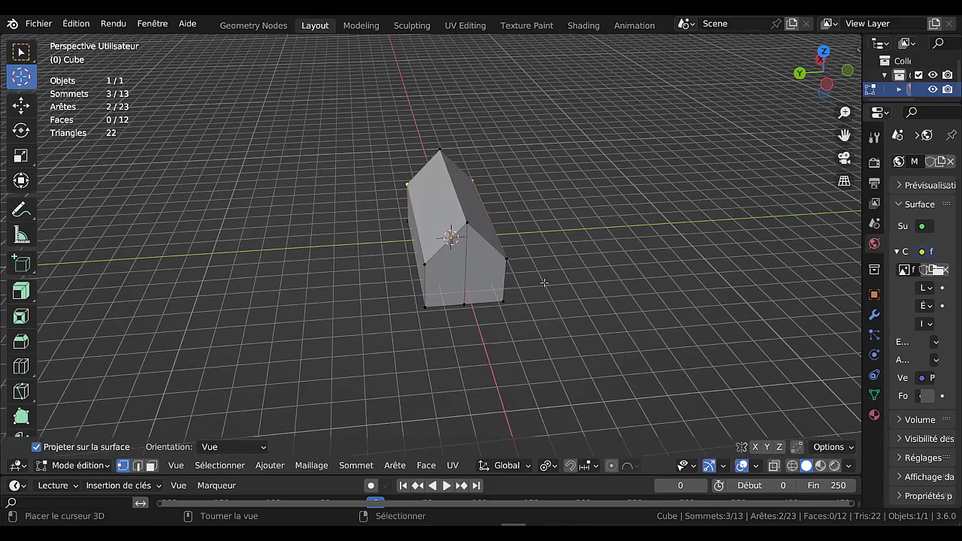
# - Try connecting the two eave corner vertices across the opposite gable end with a vertex path, and undo that connection
pyautogui.rightClick(510, 261)
pyautogui.keyDown('shift'); pyautogui.rightClick(425, 262); pyautogui.keyUp('shift')
pyautogui.press('j')
pyautogui.moveTo(591, 312); pyautogui.dragTo(436, 300, button='middle')
pyautogui.moveTo(499, 302); pyautogui.dragTo(477, 321, button='middle')
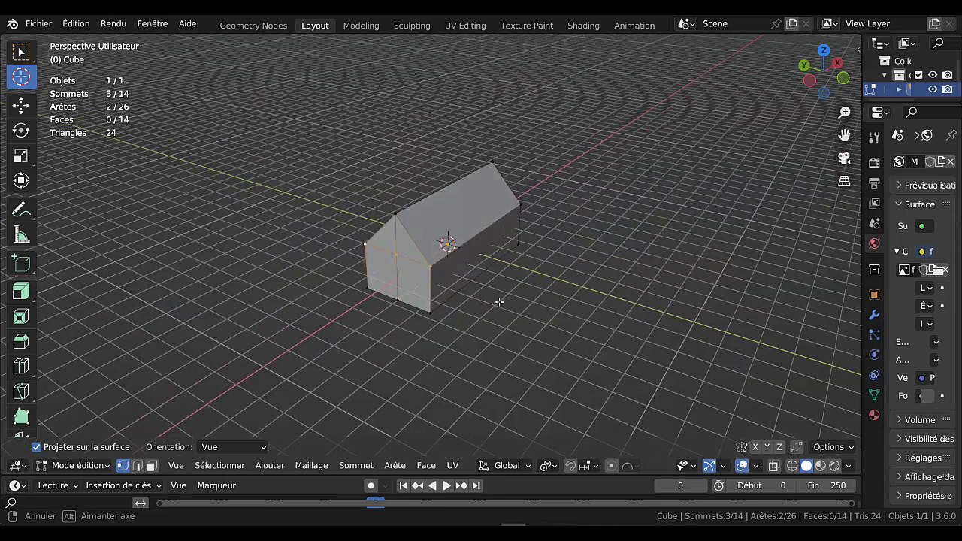
pyautogui.hotkey('ctrl', 'z')
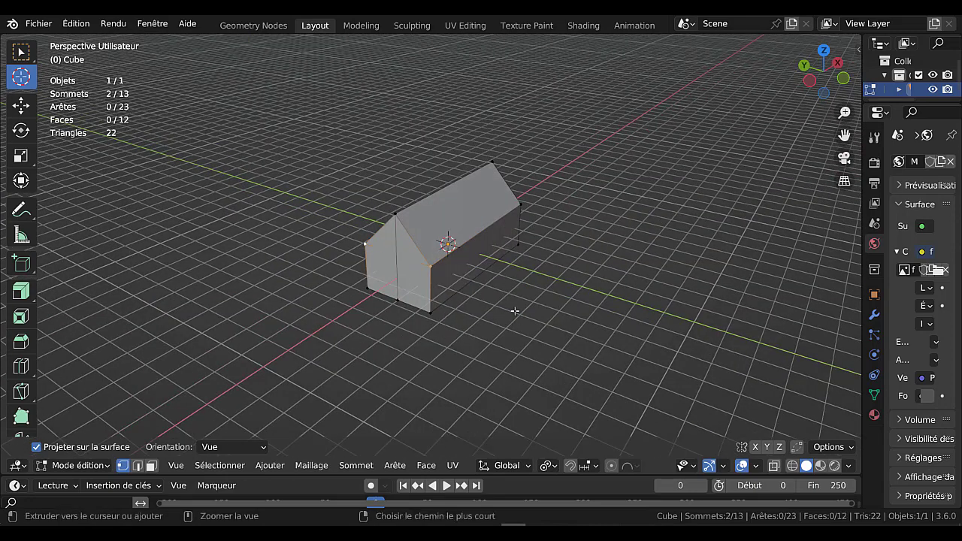
# - Use the Knife tool to cut from one eave corner to the other across the uncut gable end
pyautogui.moveTo(491, 317); pyautogui.dragTo(503, 312, button='middle')
pyautogui.scroll(2, 499, 308)
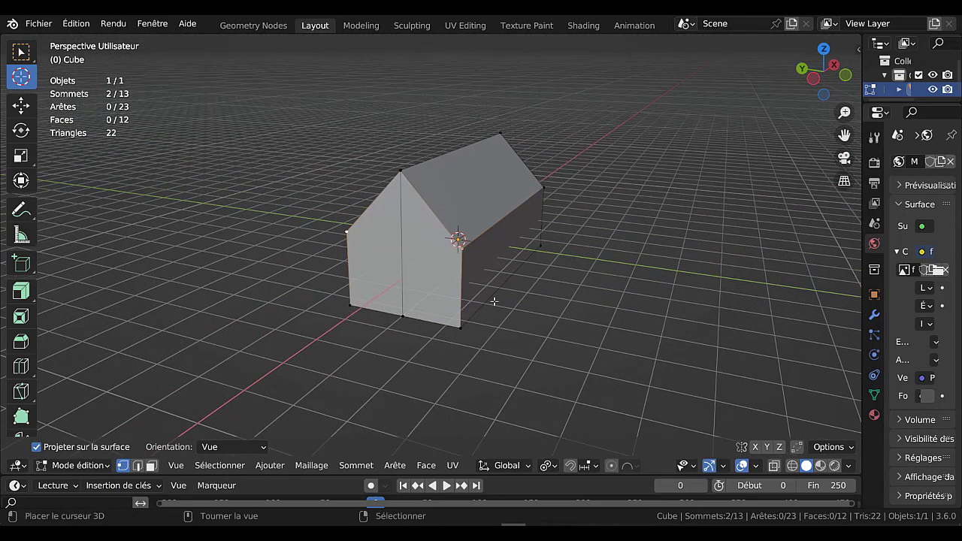
pyautogui.press('k')
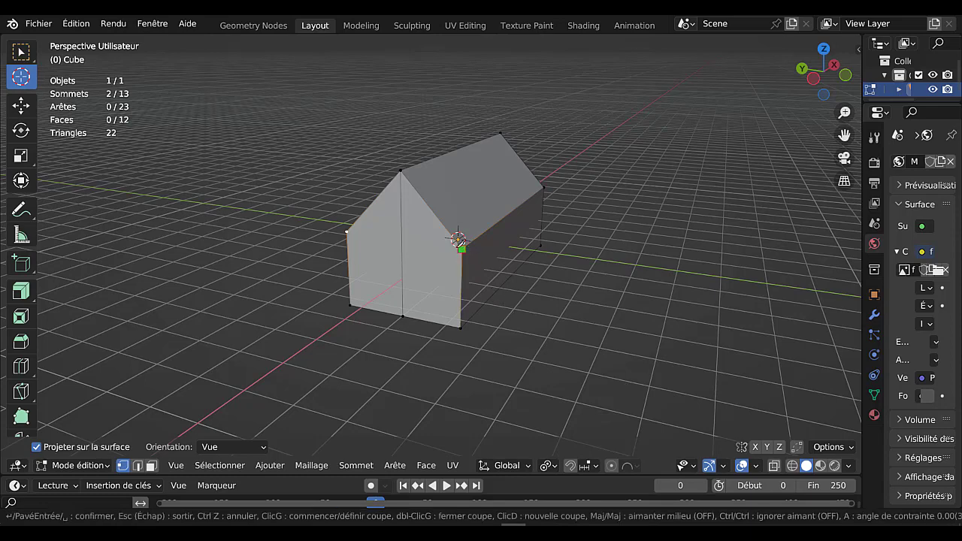
pyautogui.click(460, 247)
pyautogui.click(350, 230)
pyautogui.press('Return')
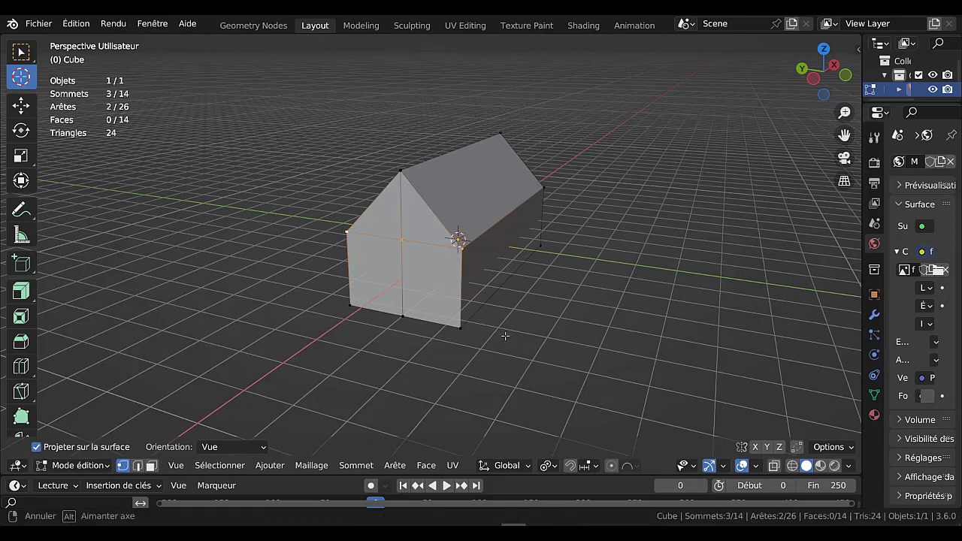
# - Add a horizontal loop cut around the walls just below the eaves, with a slide factor of about -0.829
pyautogui.moveTo(505, 333); pyautogui.dragTo(437, 331, button='middle')
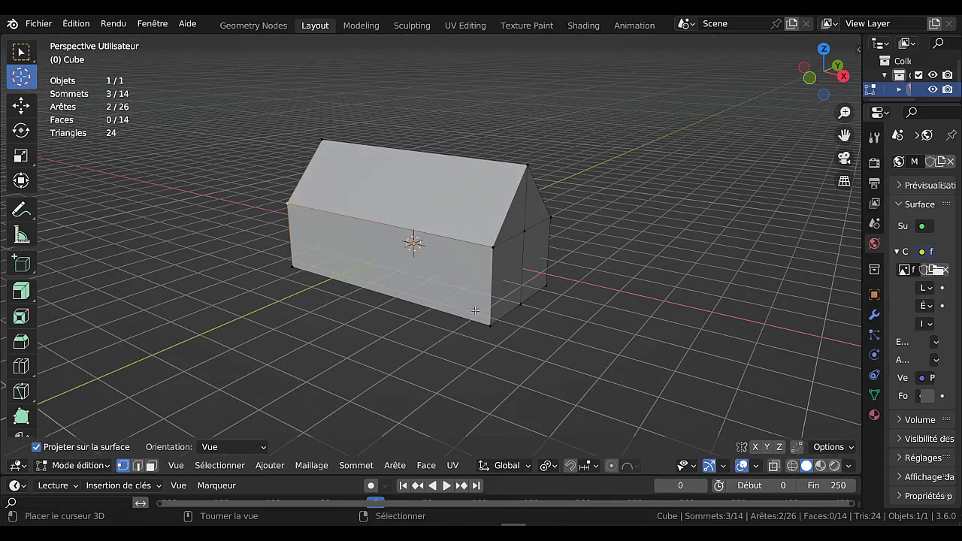
pyautogui.moveTo(466, 247); pyautogui.dragTo(621, 249, button='middle')
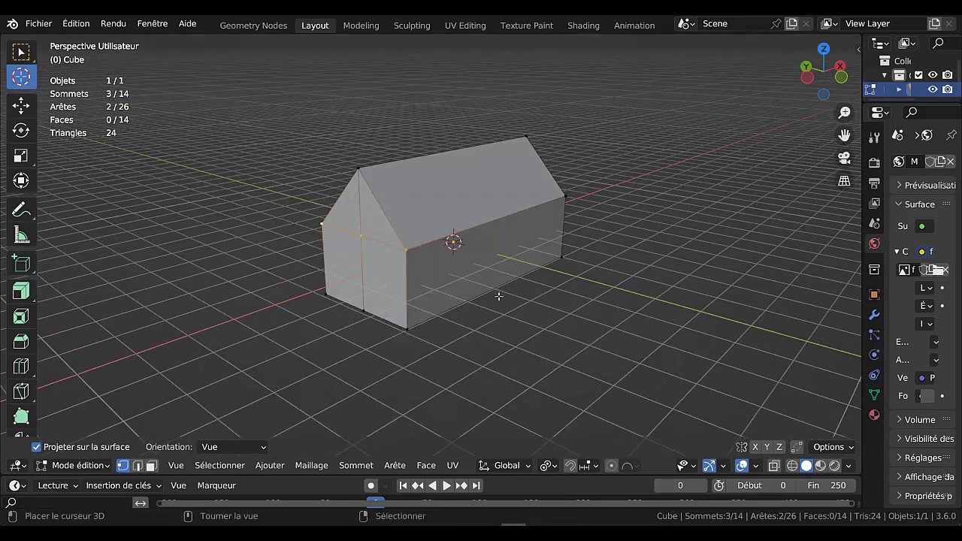
pyautogui.hotkey('ctrl', 'r')
pyautogui.click(406, 289)
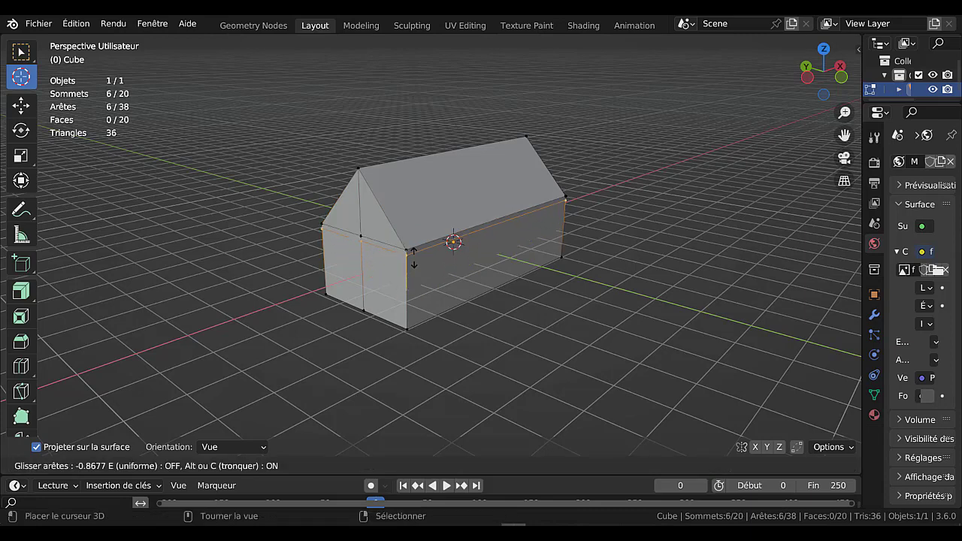
pyautogui.click(414, 257)
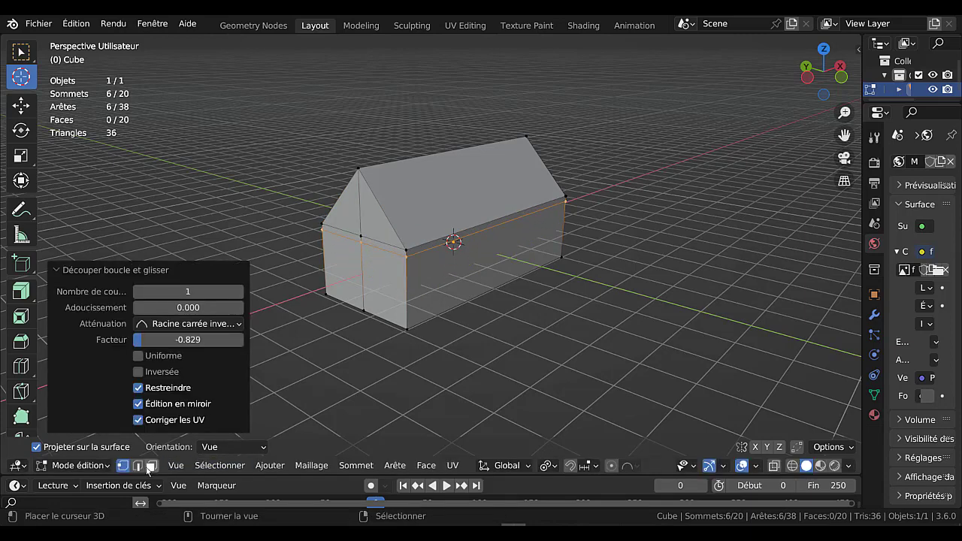
# - Try extruding the narrow face loop below the eaves outward by scaling it, and undo the extrusion
pyautogui.hotkey('alt', 'a')
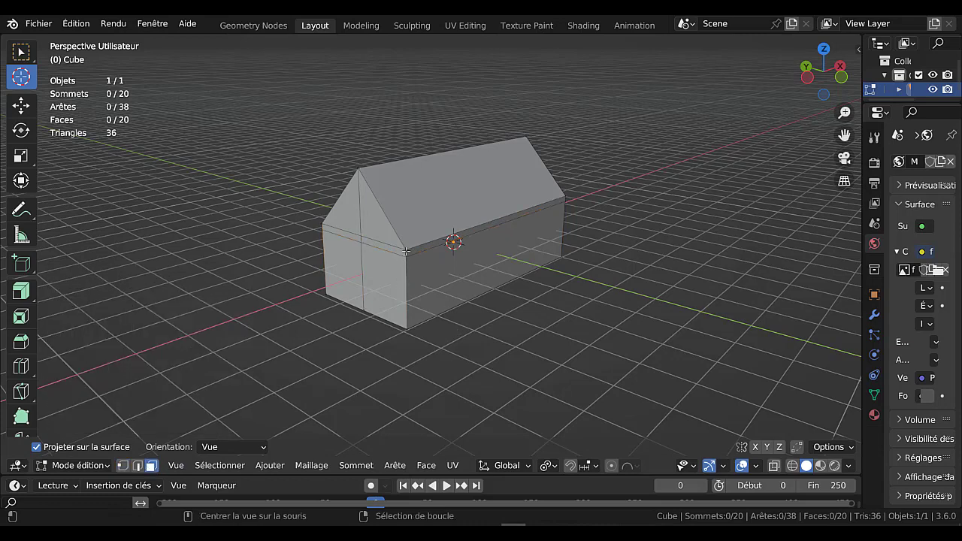
pyautogui.keyDown('alt'); pyautogui.click(406, 250); pyautogui.keyUp('alt')
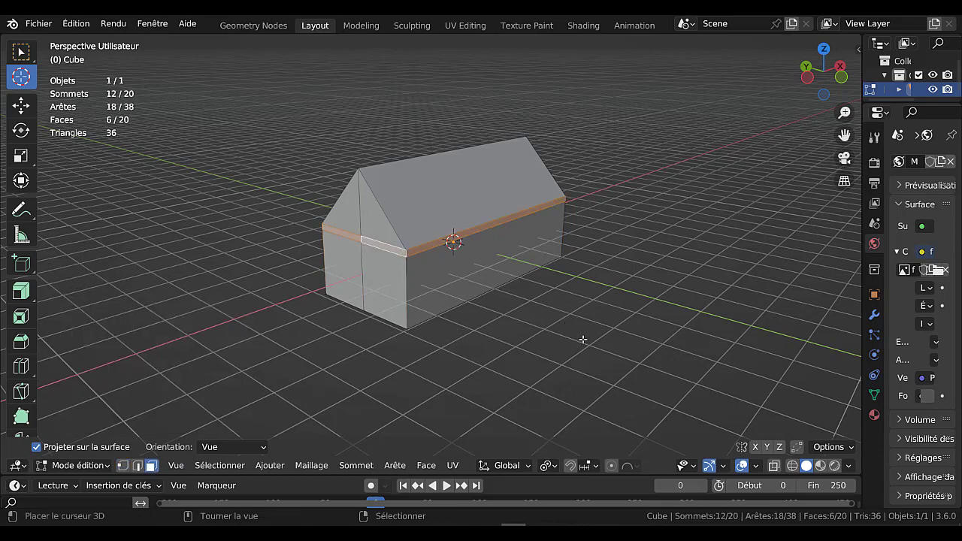
pyautogui.press('e')
pyautogui.press('s')
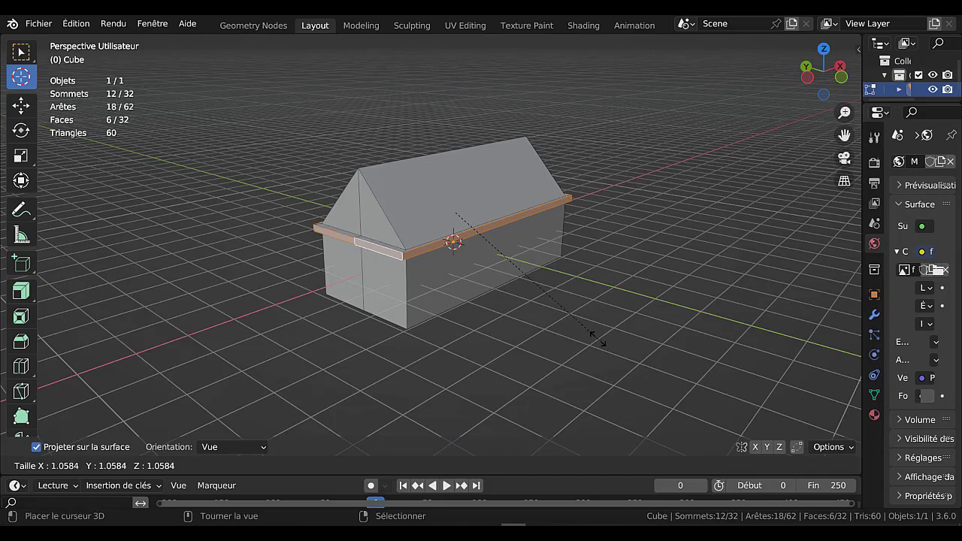
pyautogui.click(593, 339)
pyautogui.moveTo(594, 339); pyautogui.dragTo(571, 352, button='middle')
pyautogui.scroll(2, 571, 352)
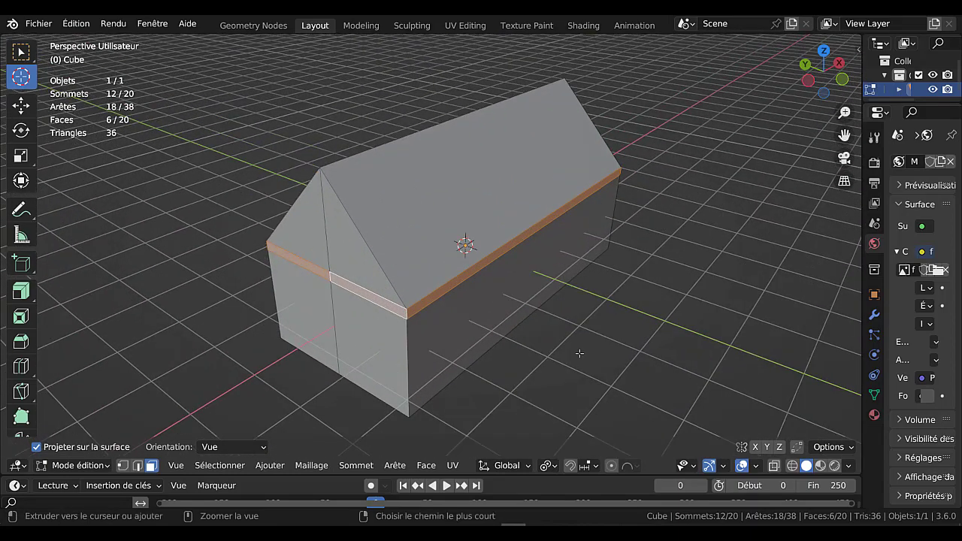
# - Select the narrow face loop below the eaves again, extrude it, and scale it outward uniformly by about 1.038
pyautogui.hotkey('alt', 'a')
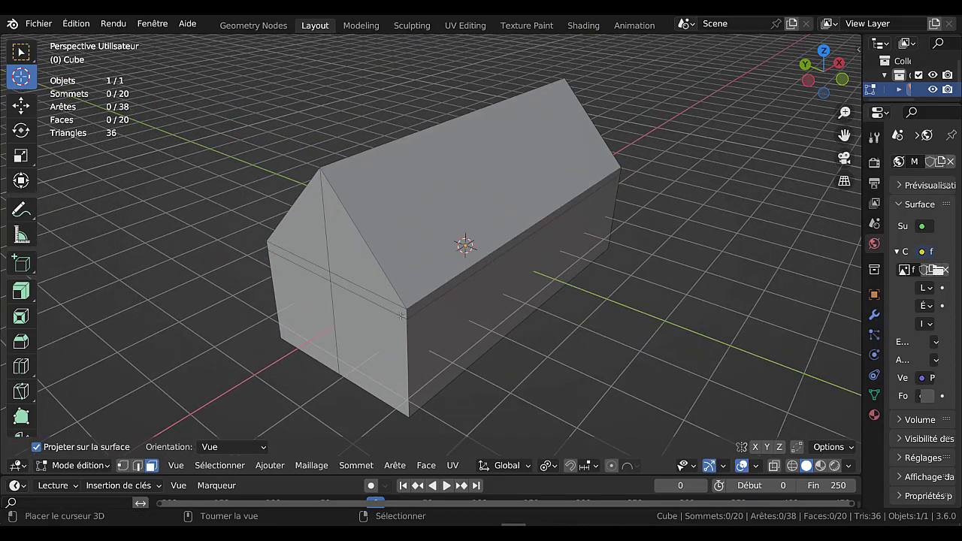
pyautogui.keyDown('alt'); pyautogui.click(405, 313); pyautogui.keyUp('alt')
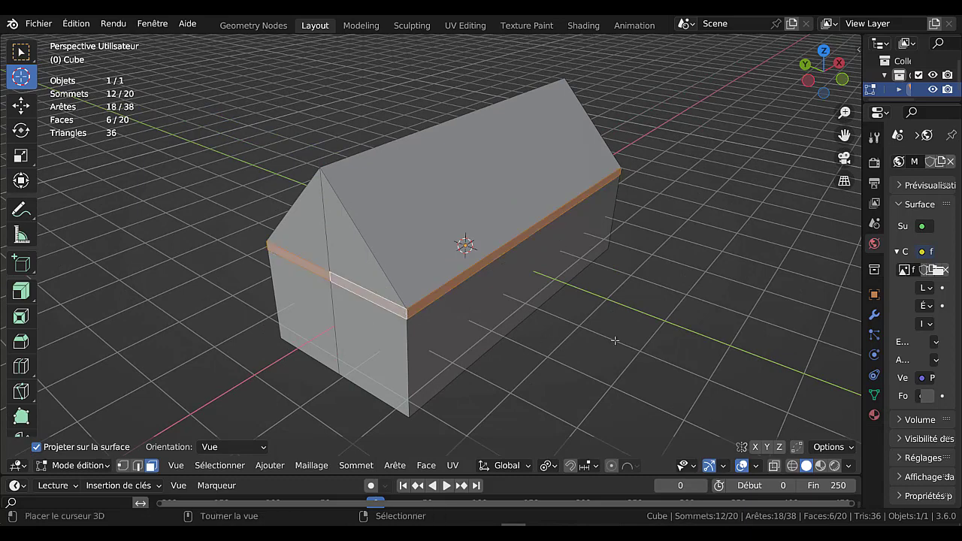
pyautogui.press('e')
pyautogui.press('s')
pyautogui.click(615, 340)
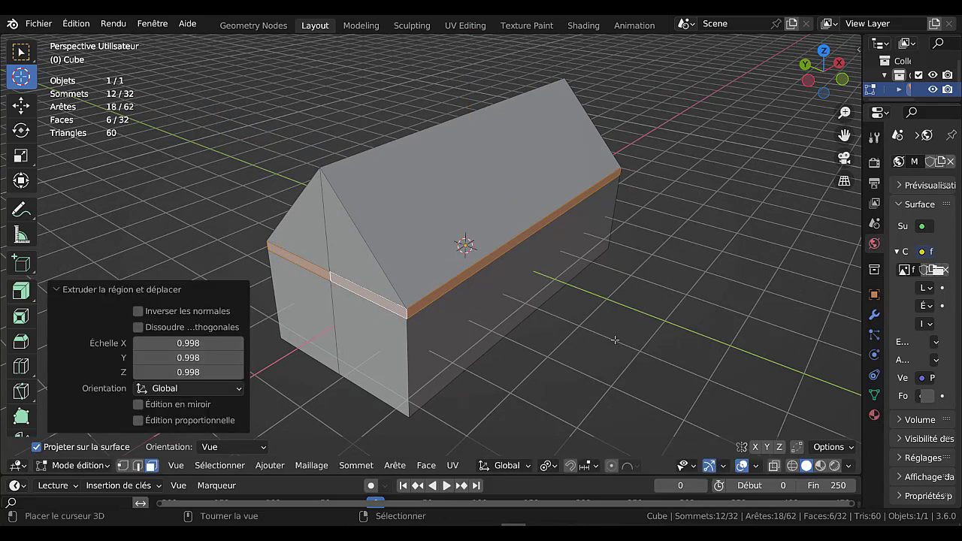
pyautogui.press('s')
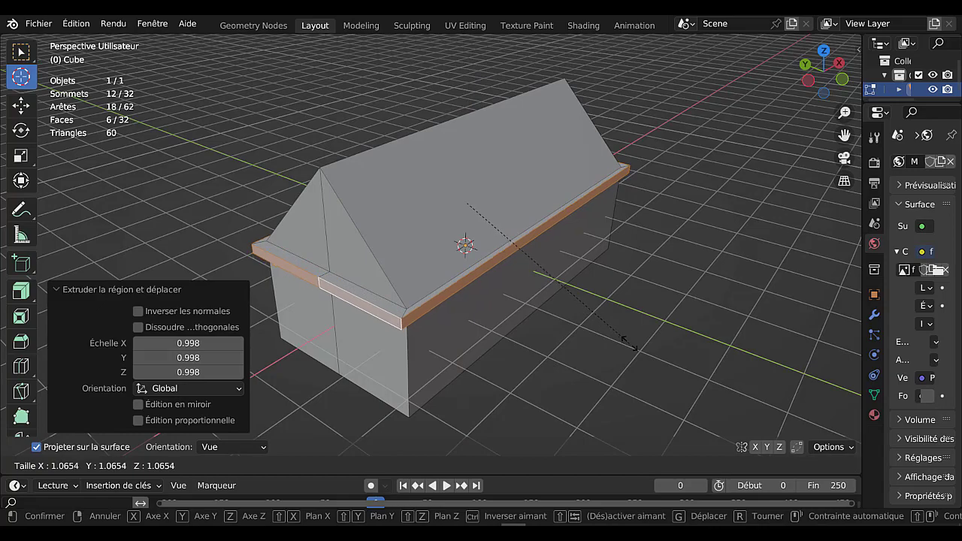
pyautogui.click(622, 337)
# - In top view, scale the extruded eave band along global Y by about 1.042 to even out the overhang
pyautogui.moveTo(622, 337); pyautogui.dragTo(468, 236, button='middle')
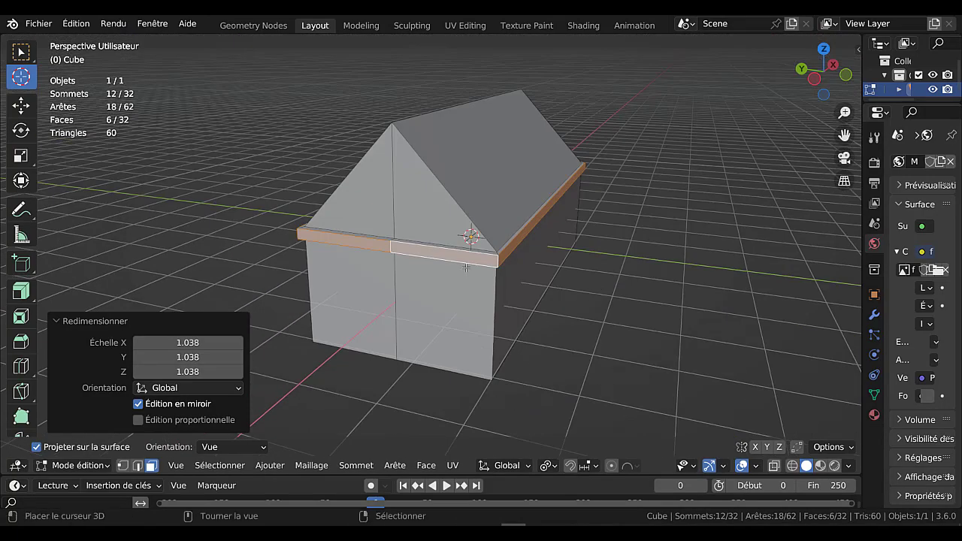
pyautogui.moveTo(512, 300); pyautogui.dragTo(497, 360, button='middle')
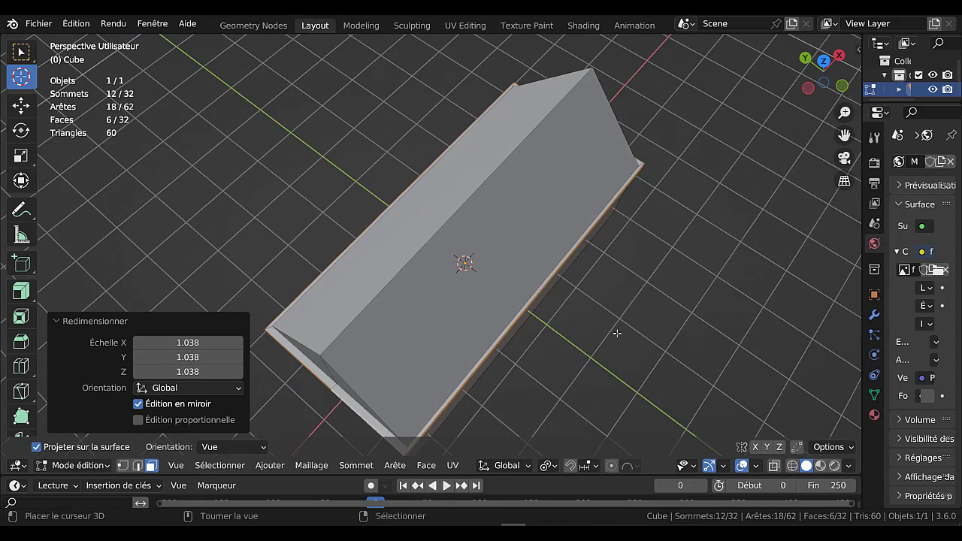
pyautogui.press('KP_7')
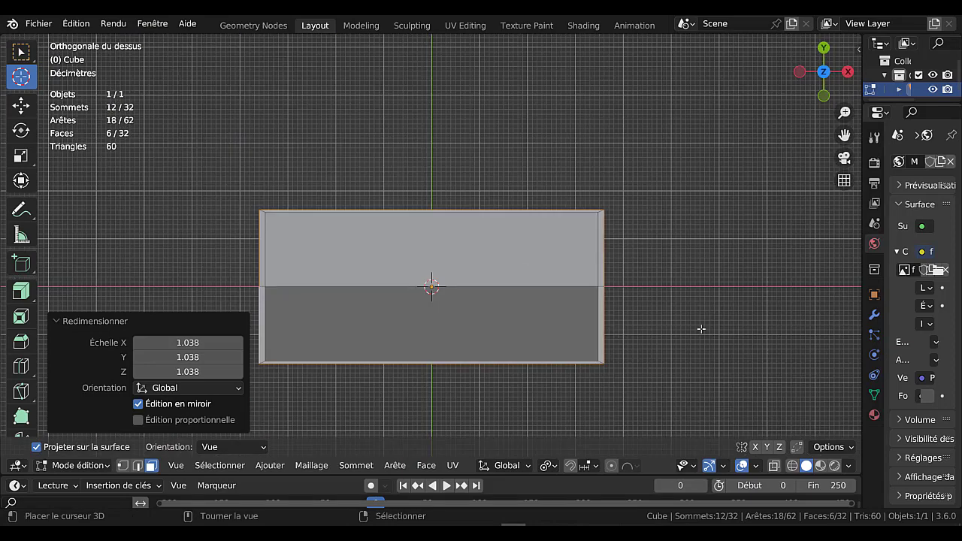
pyautogui.press('s')
pyautogui.press('y')
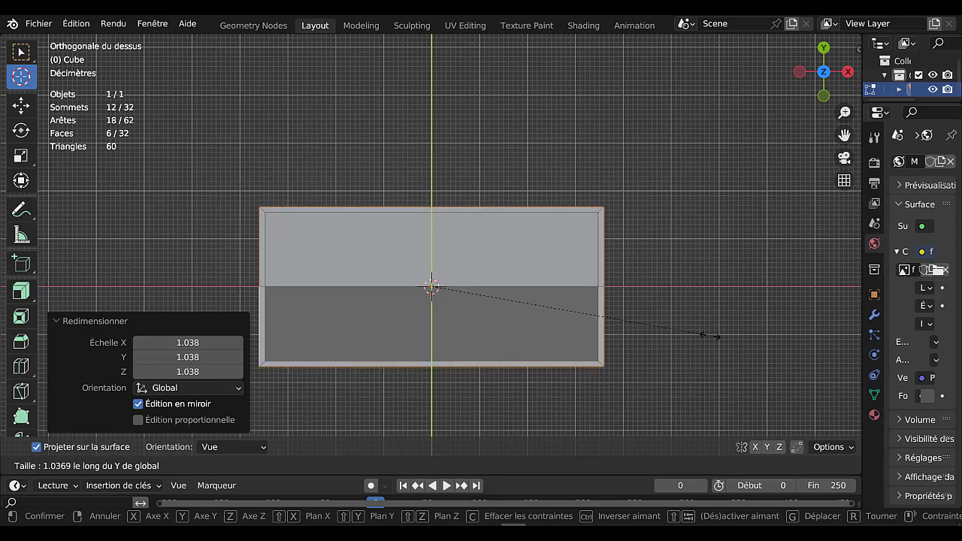
pyautogui.click(675, 338)
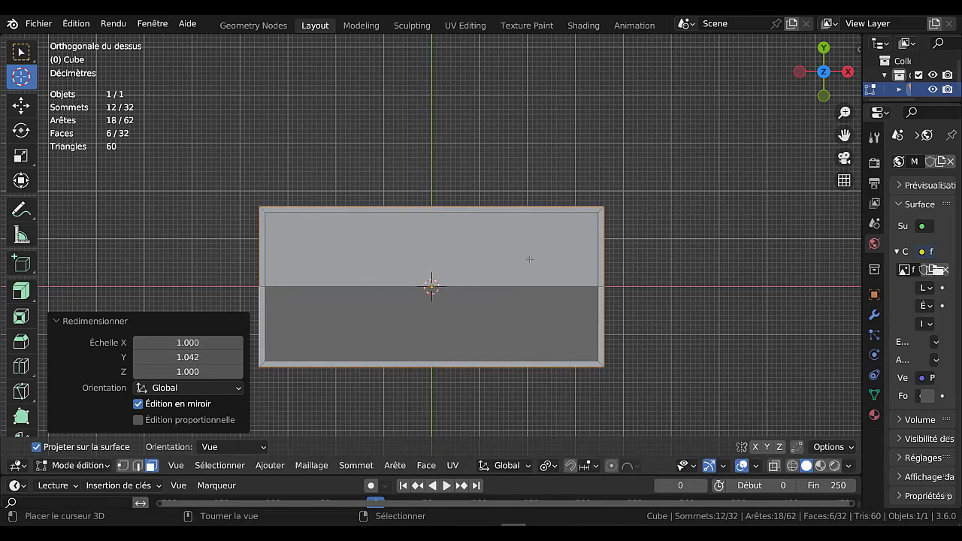
# - Dissolve the inner edge loop where the roof meets the top of the overhang, and return to Object Mode
pyautogui.moveTo(505, 306); pyautogui.dragTo(432, 343, button='middle')
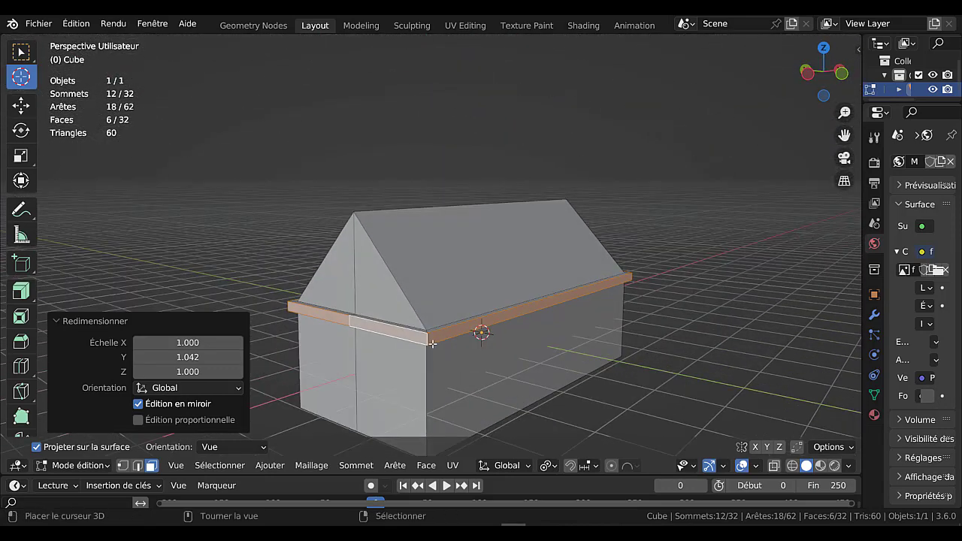
pyautogui.click(136, 465)
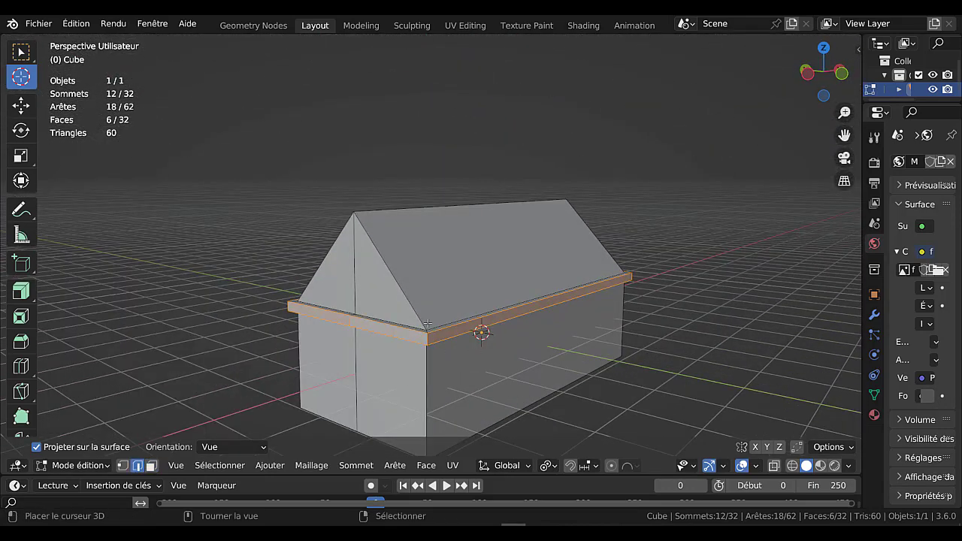
pyautogui.keyDown('alt'); pyautogui.click(457, 319); pyautogui.keyUp('alt')
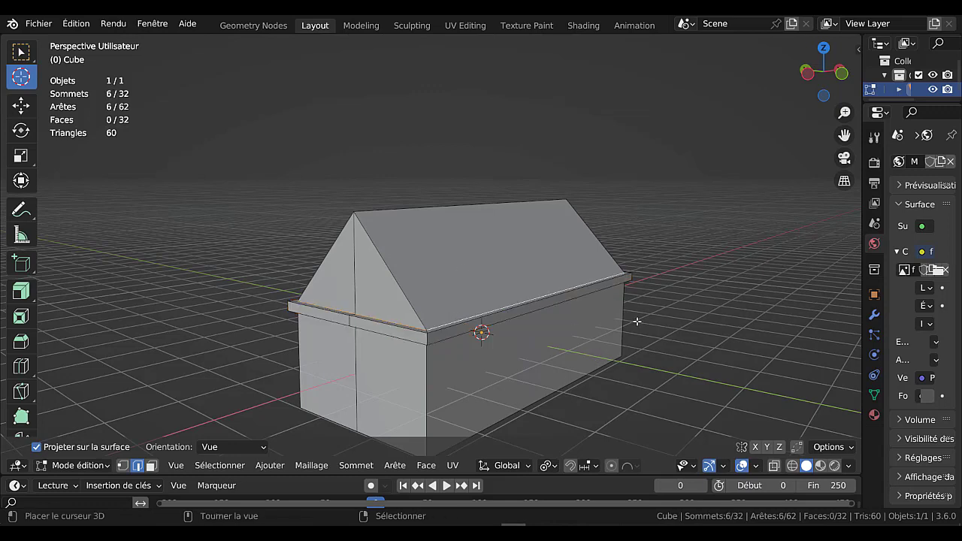
pyautogui.press('x')
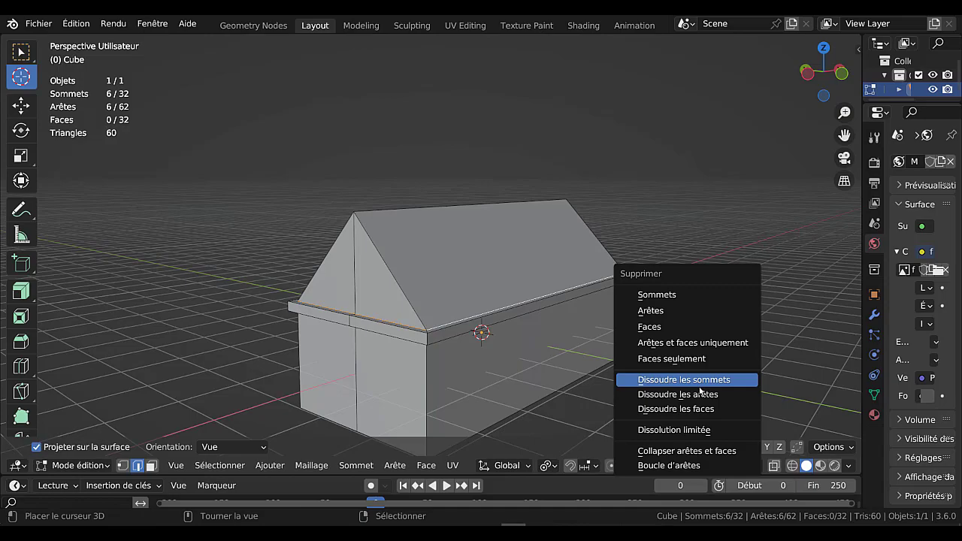
pyautogui.click(699, 394)
pyautogui.press('Tab')
pyautogui.moveTo(700, 367)
pyautogui.mouseDown(button='middle')
pyautogui.moveTo(483, 387)
pyautogui.moveTo(474, 369)
pyautogui.moveTo(494, 380)
pyautogui.moveTo(505, 338)
pyautogui.moveTo(699, 382)
pyautogui.mouseUp(button='middle')
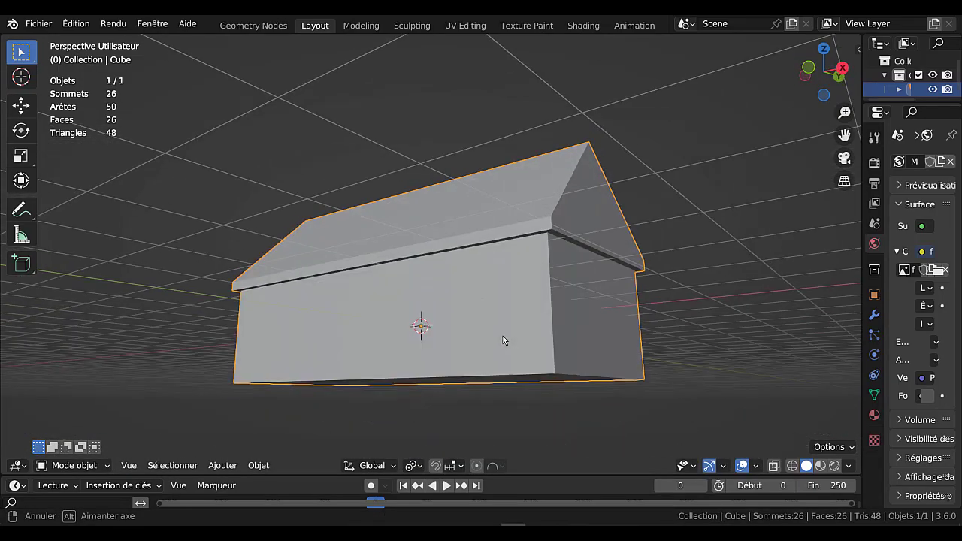
# - Dissolve the upper outer edge loop of the eave band and inspect the overhang in Object Mode
pyautogui.press('Tab')
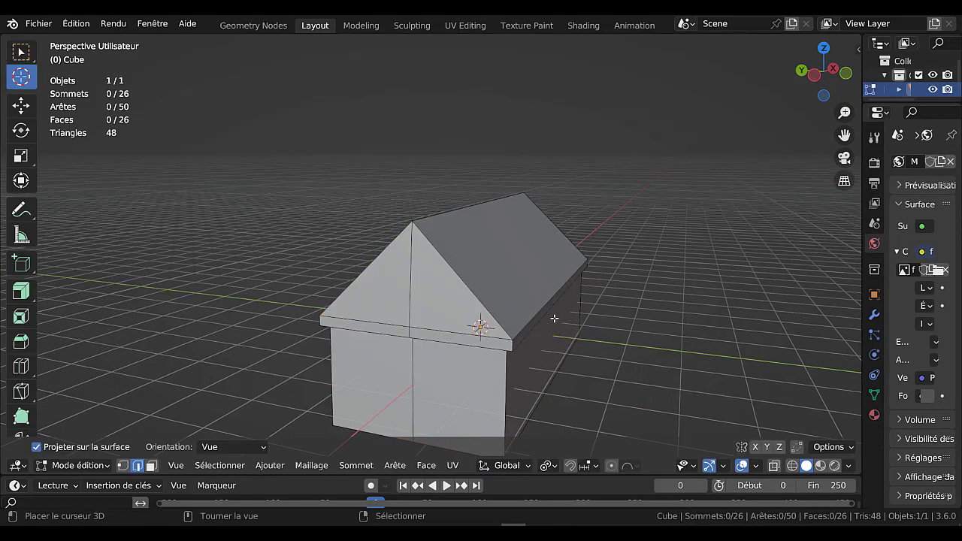
pyautogui.keyDown('alt'); pyautogui.click(474, 331); pyautogui.keyUp('alt')
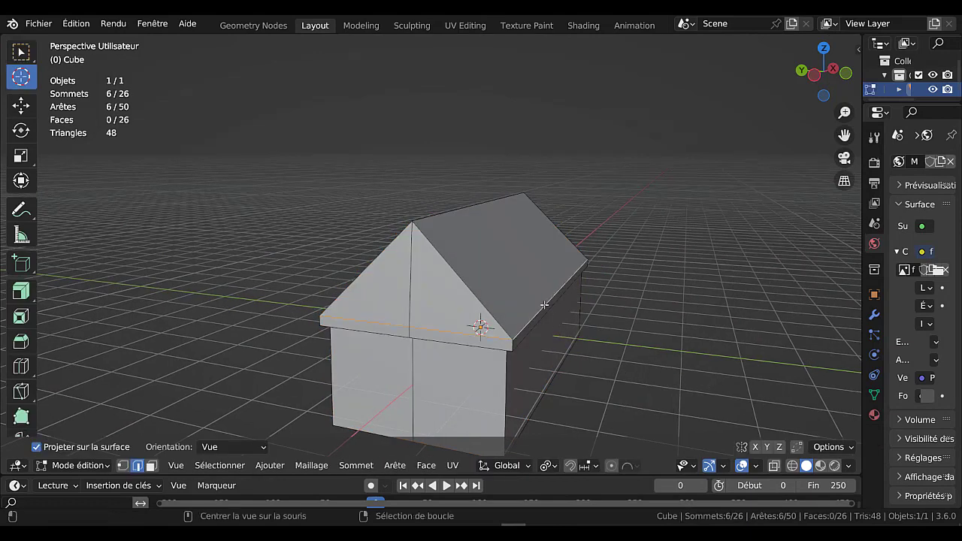
pyautogui.moveTo(706, 359); pyautogui.dragTo(827, 292, button='middle')
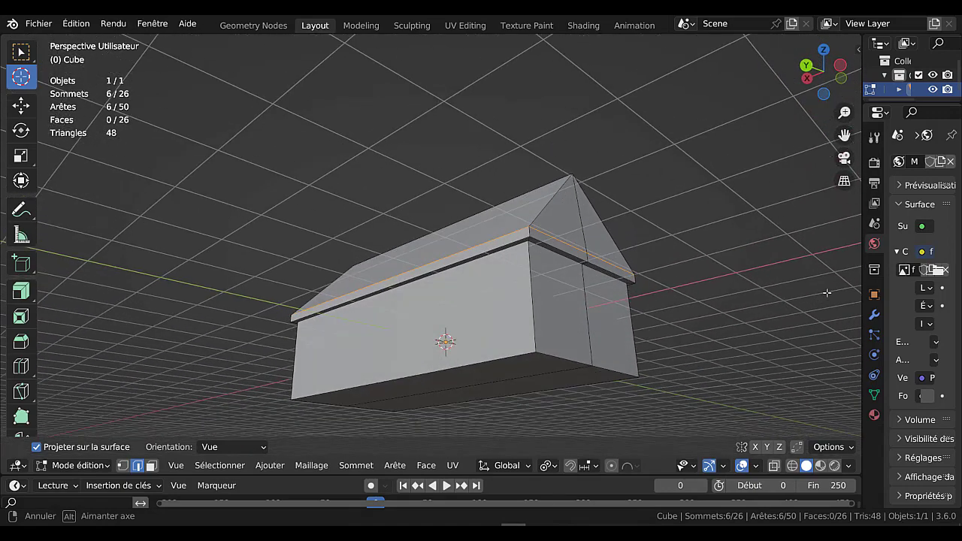
pyautogui.press('x')
pyautogui.click(756, 303)
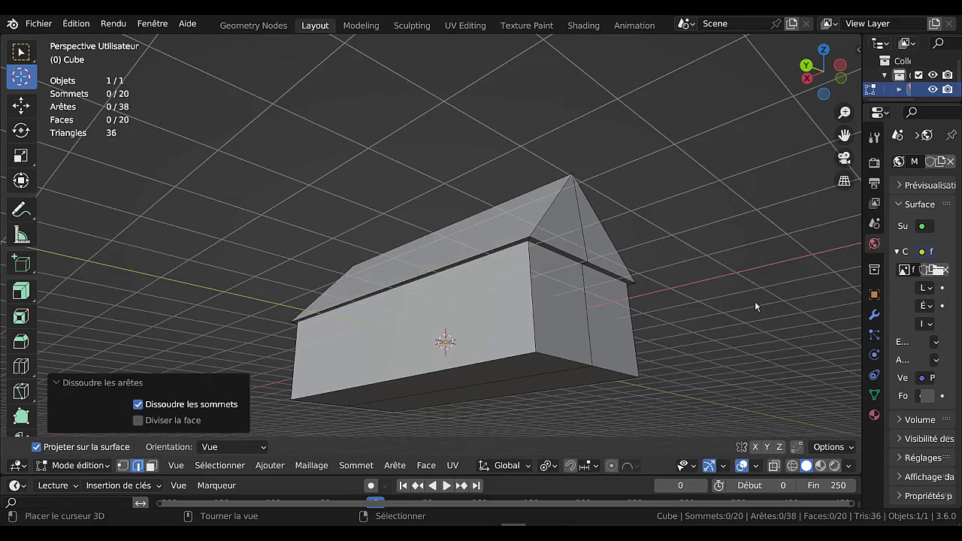
pyautogui.press('Tab')
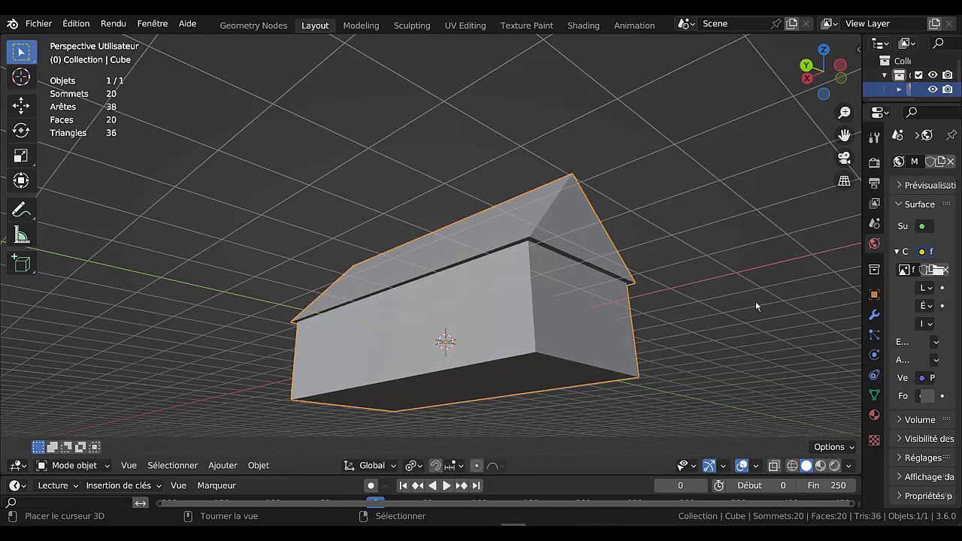
pyautogui.moveTo(755, 300); pyautogui.dragTo(562, 313, button='middle')
pyautogui.press('Tab')
pyautogui.press('Tab')
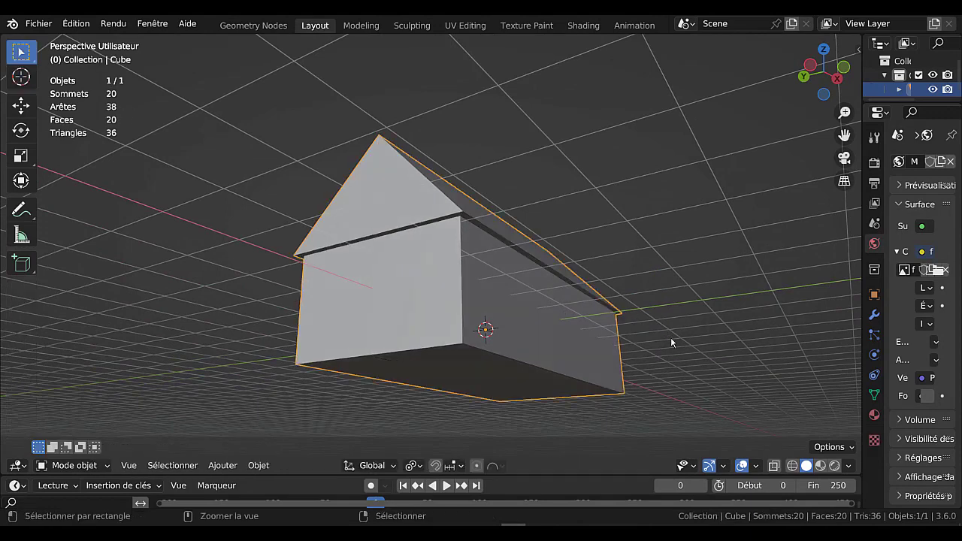
# - Return to Edit Mode and undo the dissolve of the eave band's upper edge loop
pyautogui.press('Tab')
pyautogui.hotkey('ctrl', 'z')
pyautogui.hotkey('ctrl', 'z')
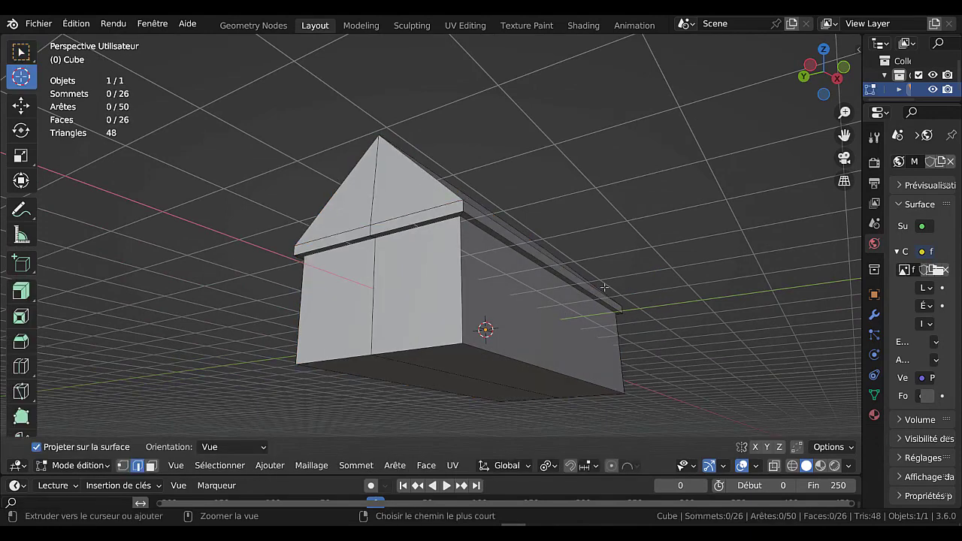
# - Lower the upper outer edge loop of the eave band along global Z to make the band thinner
pyautogui.moveTo(603, 286); pyautogui.dragTo(561, 320, button='middle')
pyautogui.keyDown('alt'); pyautogui.click(516, 295); pyautogui.keyUp('alt')
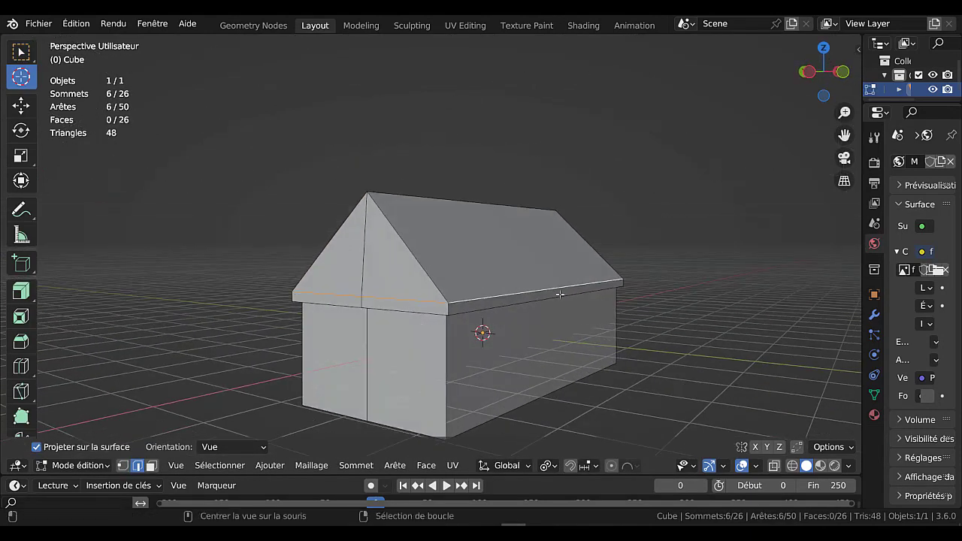
pyautogui.press('g')
pyautogui.press('z')
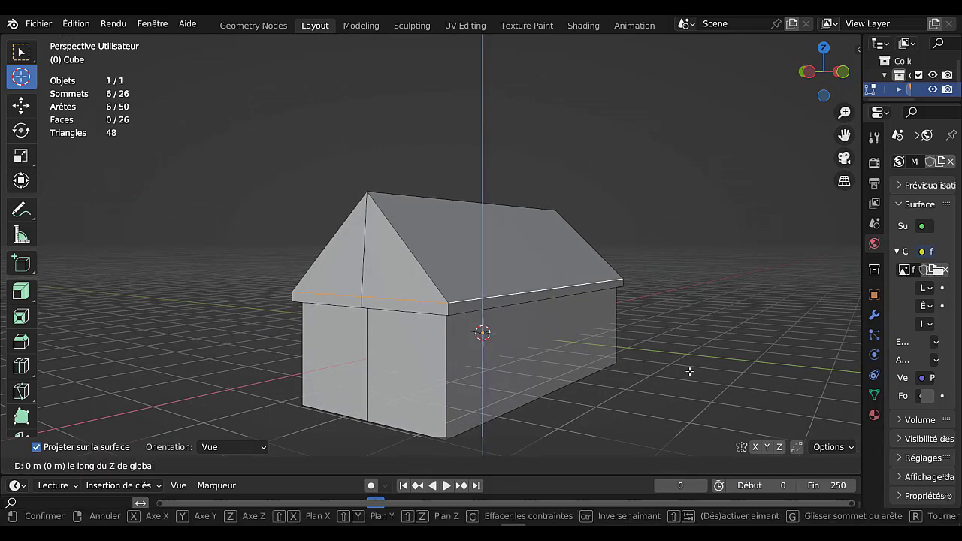
pyautogui.click(485, 379)
# - Select the outer face loop of the eave band, extrude it in place, and scale it outward uniformly by about 1.04
pyautogui.keyDown('alt'); pyautogui.click(448, 311); pyautogui.keyUp('alt')
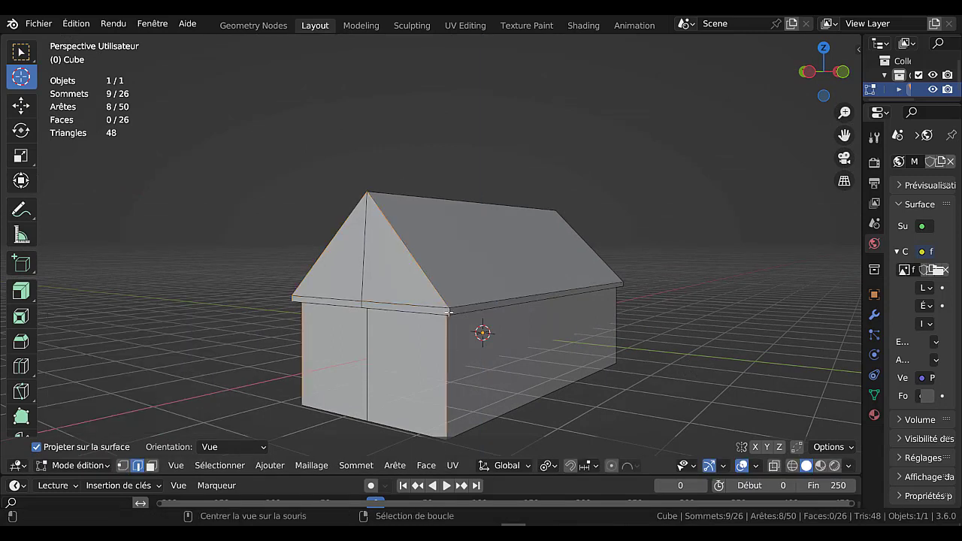
pyautogui.press('3')
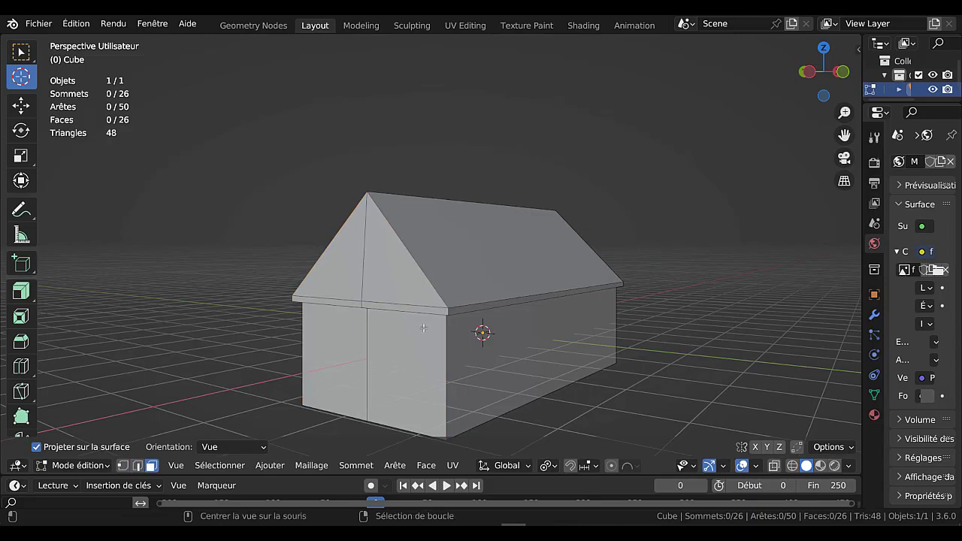
pyautogui.keyDown('alt'); pyautogui.click(445, 311); pyautogui.keyUp('alt')
pyautogui.moveTo(445, 311); pyautogui.dragTo(572, 339, button='middle')
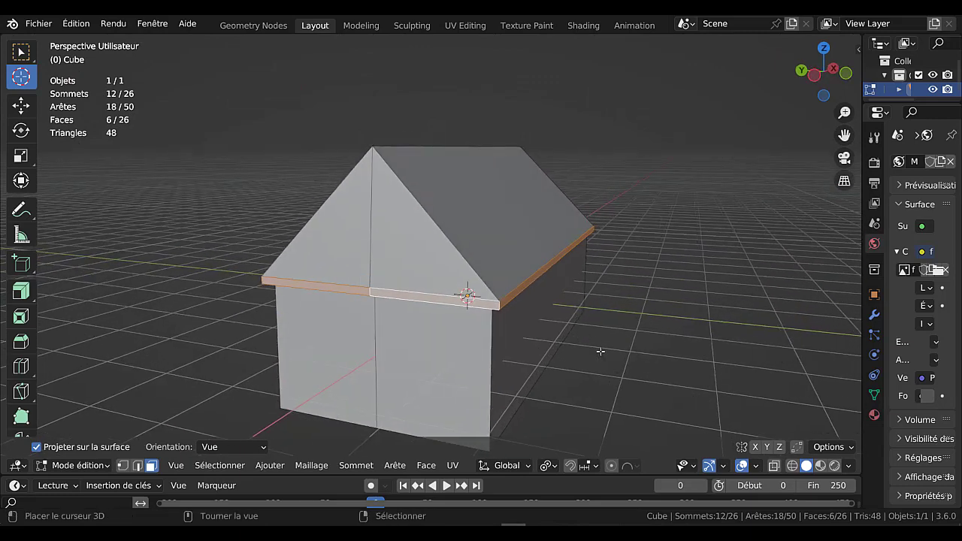
pyautogui.press('e')
pyautogui.rightClick(601, 351)
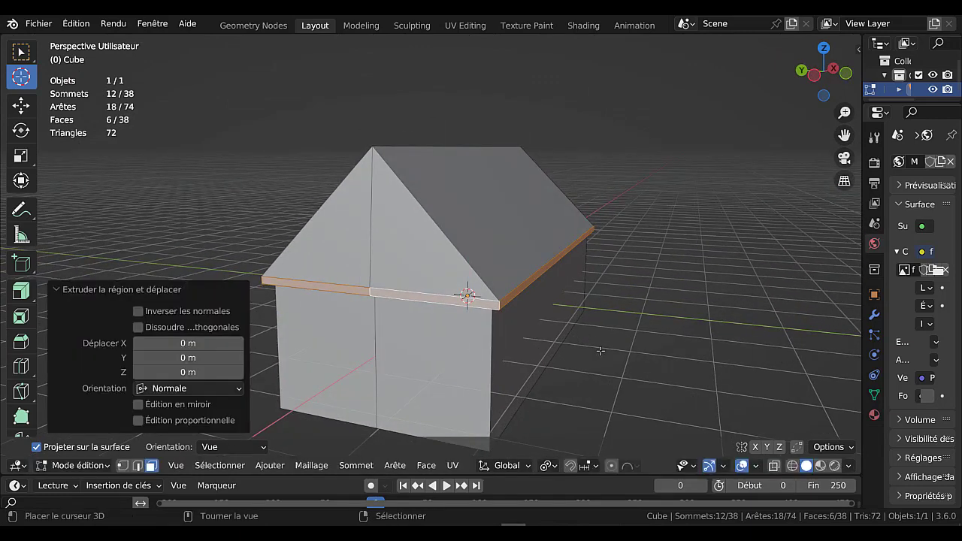
pyautogui.press('s')
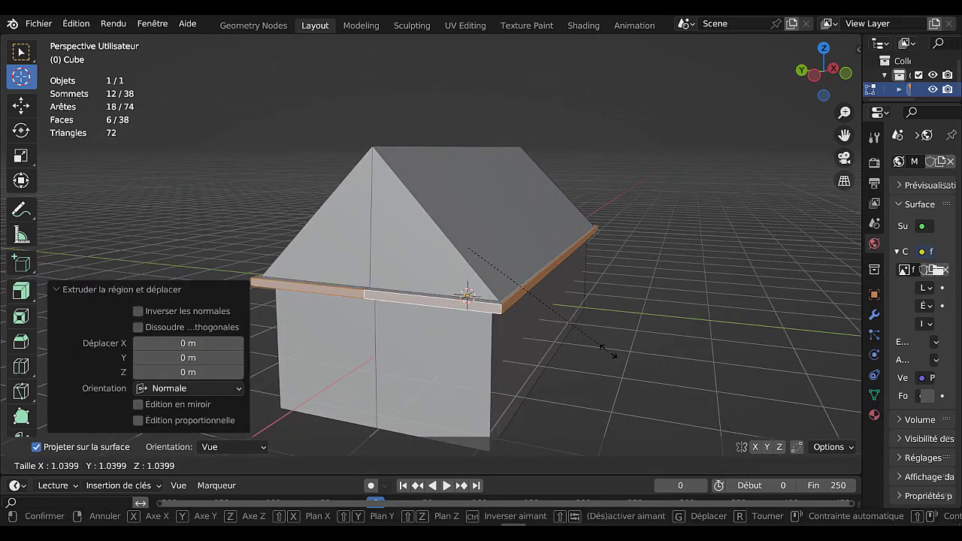
pyautogui.click(608, 351)
# - Bevel the lower outer edge loop of the extruded eave band with 5 segments and a width of about 0.095 m
pyautogui.moveTo(582, 353); pyautogui.dragTo(536, 339, button='middle')
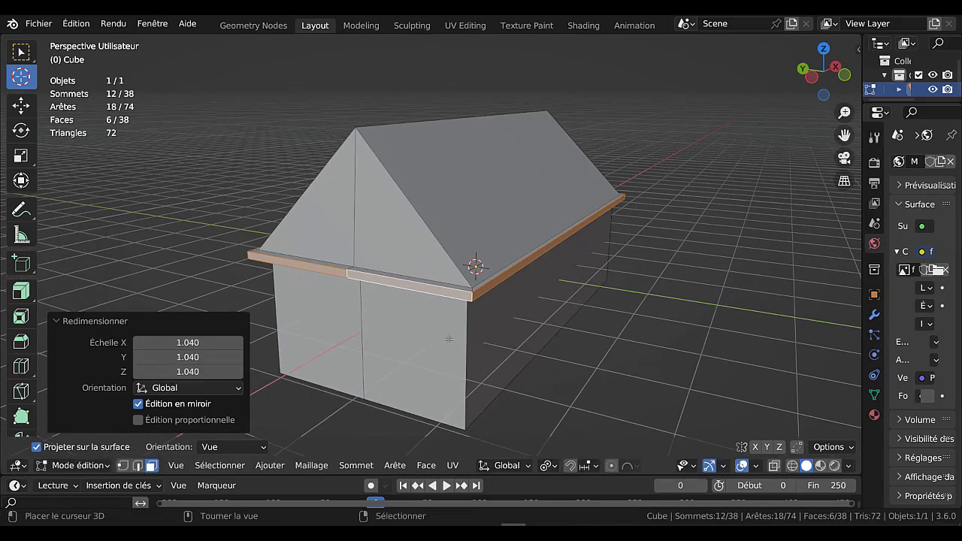
pyautogui.click(138, 465)
pyautogui.keyDown('alt'); pyautogui.click(431, 292); pyautogui.keyUp('alt')
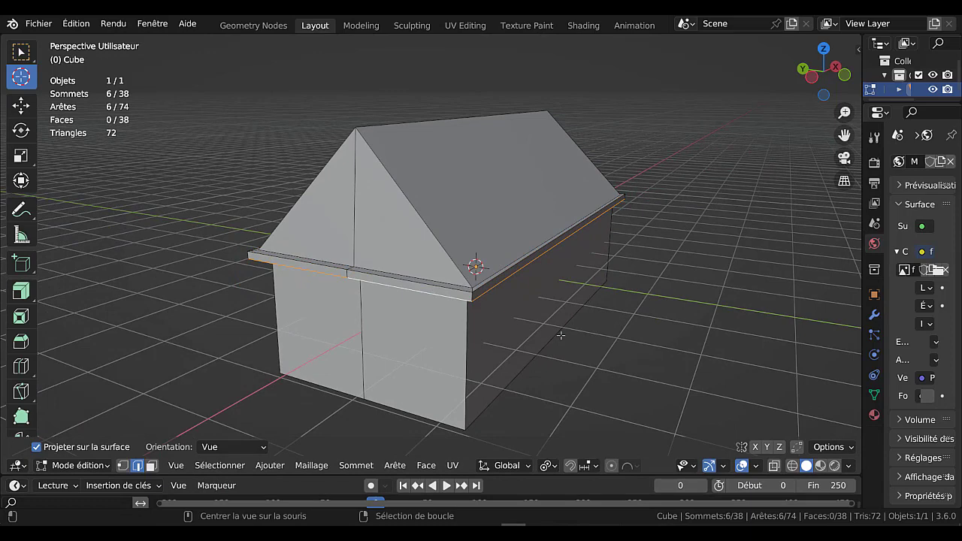
pyautogui.hotkey('ctrl', 'b')
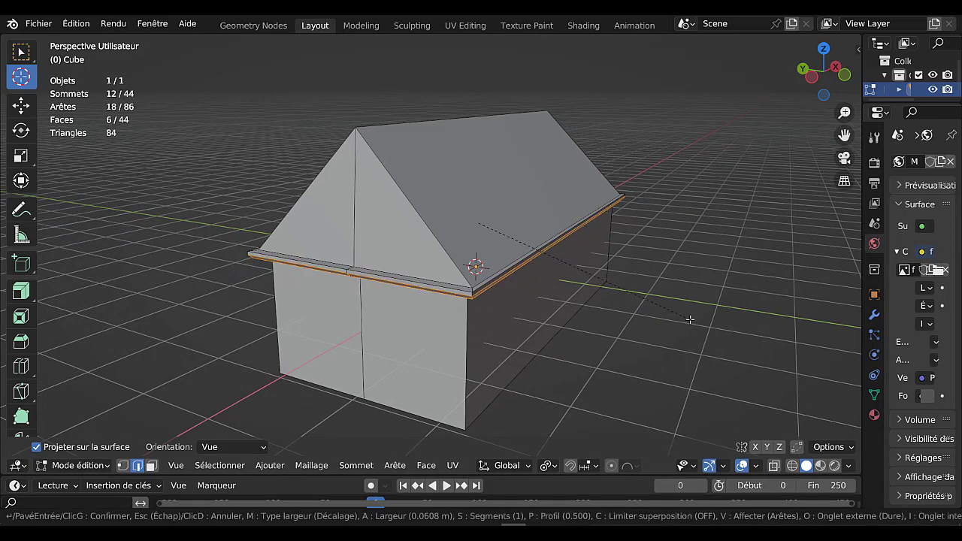
pyautogui.rightClick(690, 319)
pyautogui.moveTo(692, 301); pyautogui.dragTo(672, 321, button='middle')
pyautogui.scroll(3, 672, 321)
pyautogui.moveTo(701, 362); pyautogui.dragTo(704, 338, button='middle')
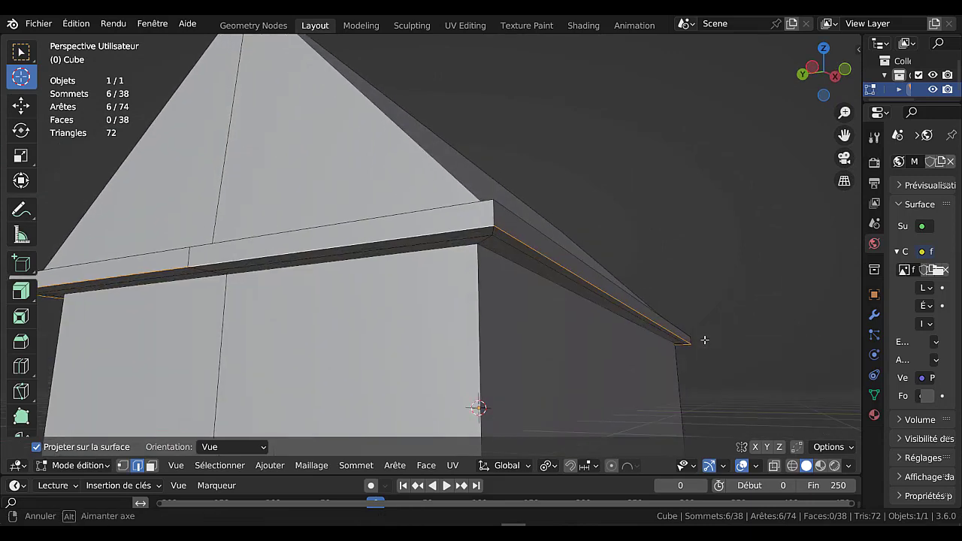
pyautogui.hotkey('ctrl', 'b')
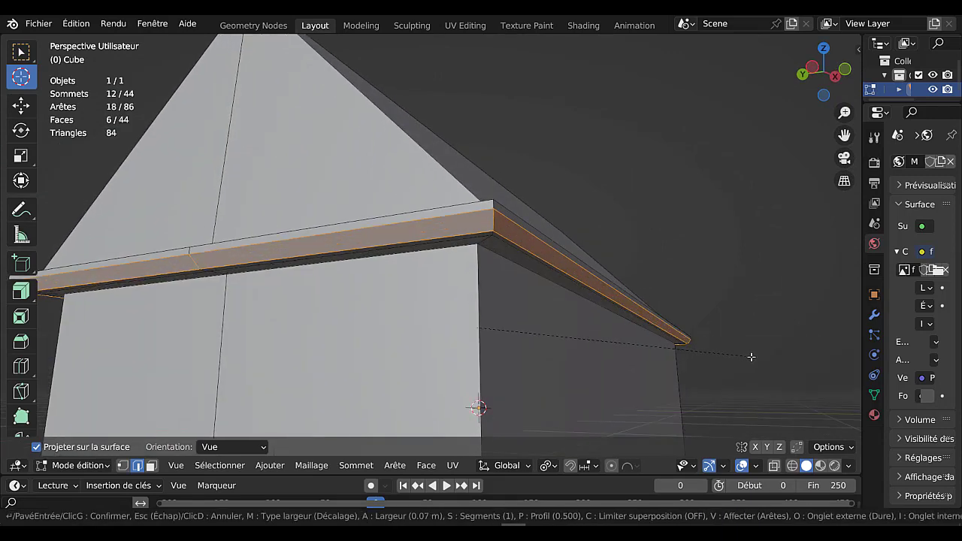
pyautogui.scroll(2, 751, 357)
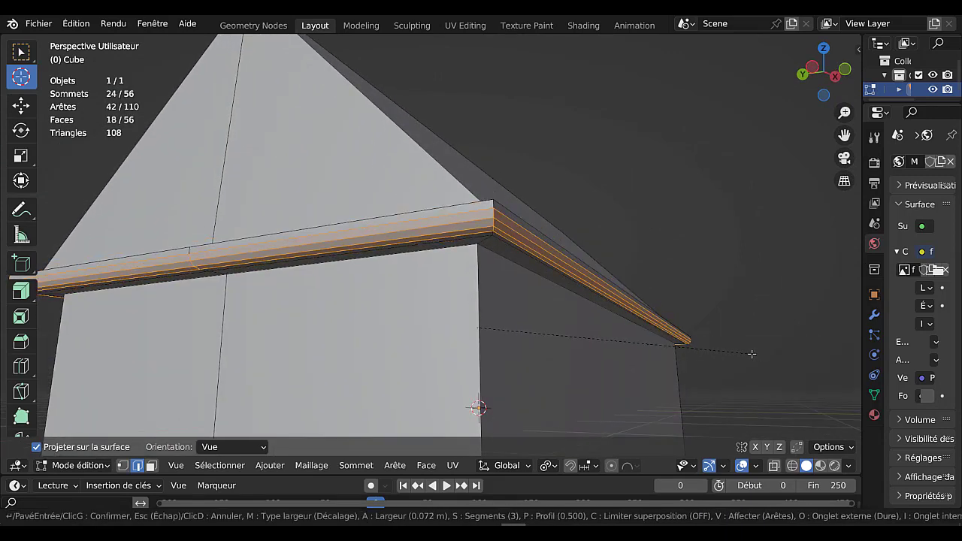
pyautogui.scroll(2, 751, 353)
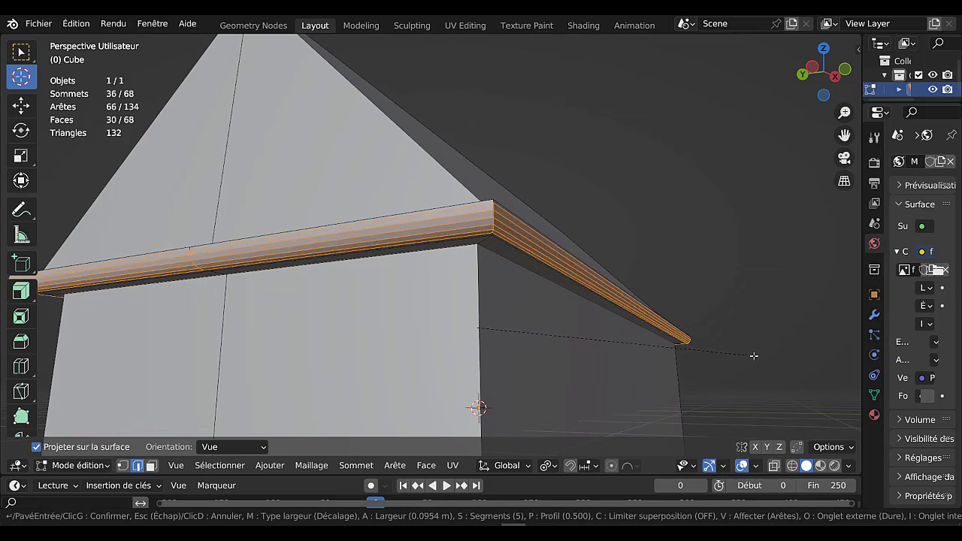
pyautogui.click(754, 356)
# - Add a centred loop cut on the narrow top ledge of the eave band and lower it about 0.069 m along global Z
pyautogui.moveTo(741, 272); pyautogui.dragTo(727, 336, button='middle')
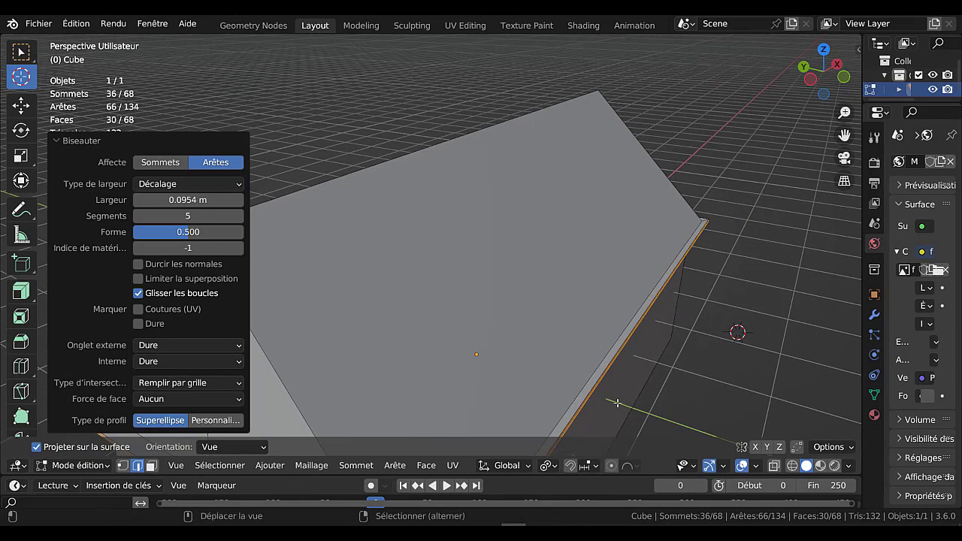
pyautogui.keyDown('shift'); pyautogui.moveTo(641, 379); pyautogui.dragTo(704, 230, button='middle'); pyautogui.keyUp('shift')
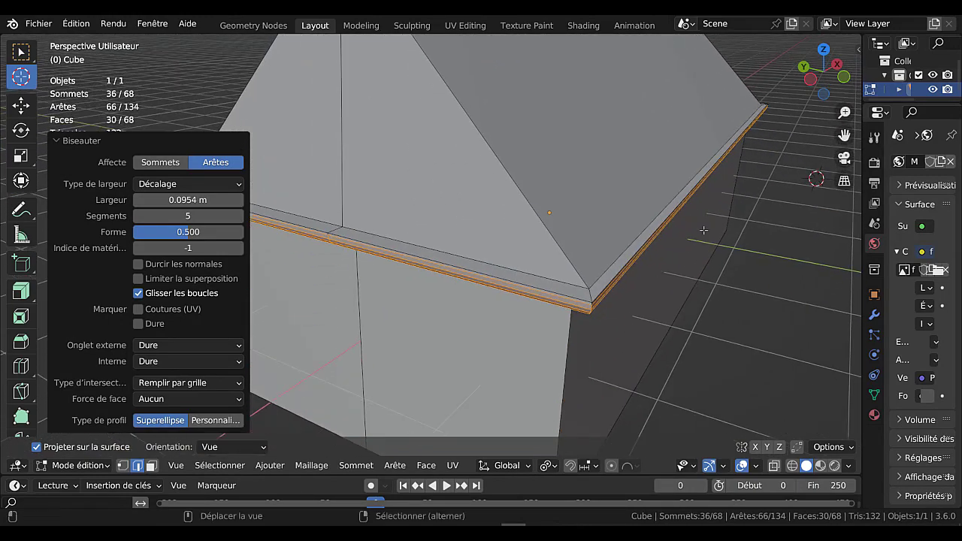
pyautogui.hotkey('ctrl', 'r')
pyautogui.click(589, 294)
pyautogui.rightClick(590, 295)
pyautogui.moveTo(688, 317); pyautogui.dragTo(662, 309, button='middle')
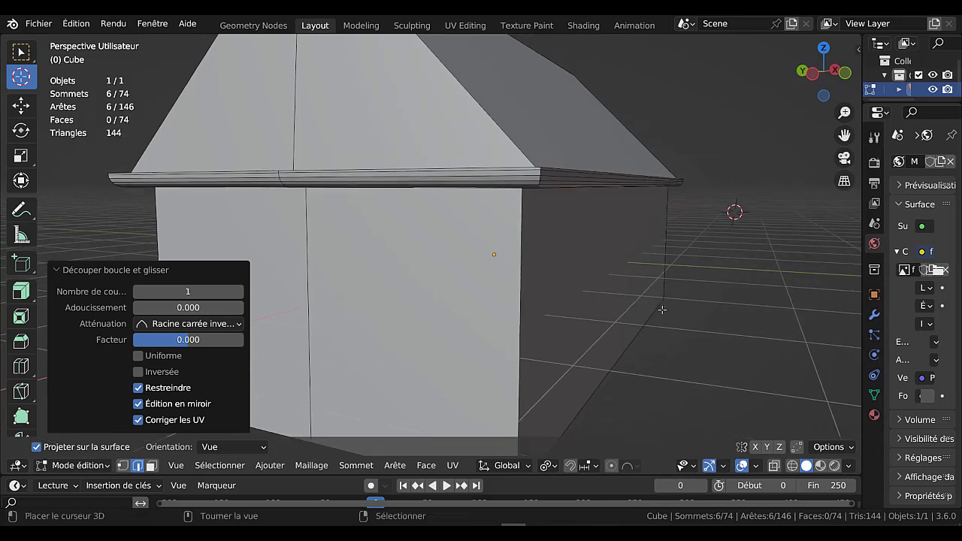
pyautogui.press('g')
pyautogui.press('z')
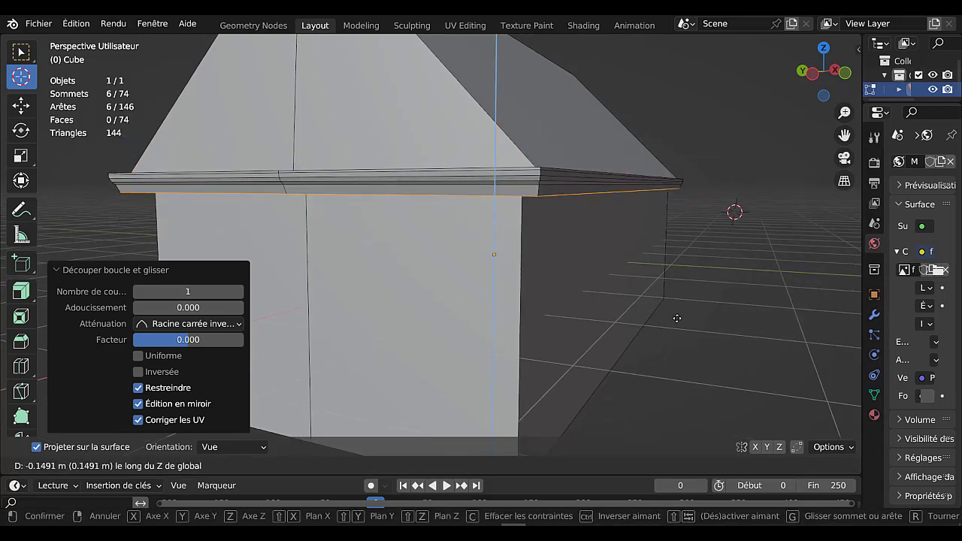
pyautogui.click(677, 312)
# - Bevel the lowered edge loop with 5 segments and a width of about 0.07 m to round the gutter, and return to Object Mode
pyautogui.moveTo(678, 312); pyautogui.dragTo(718, 359, button='middle')
pyautogui.hotkey('ctrl', 'b')
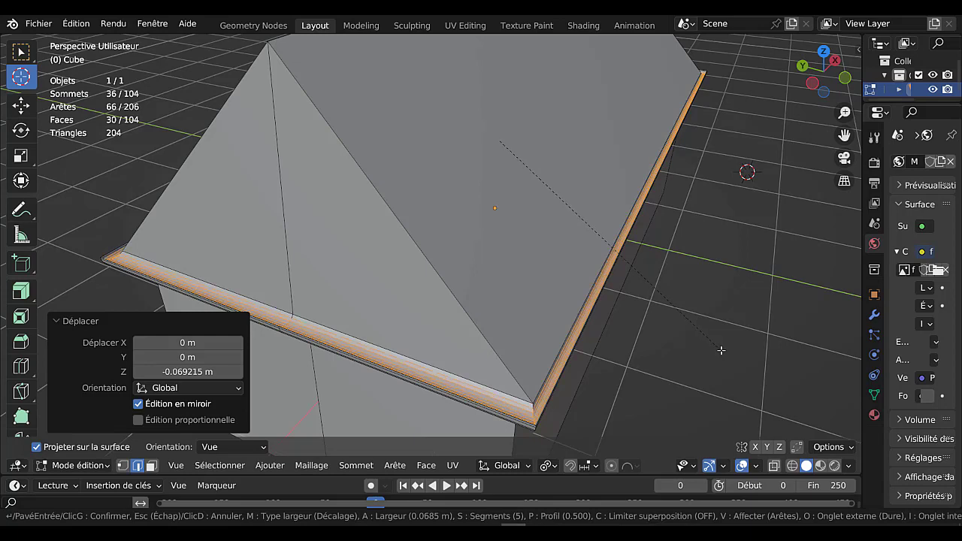
pyautogui.click(717, 348)
pyautogui.press('Tab')
# - Apply Shade Auto Smooth to the house and inspect the rounded gutter from several sides
pyautogui.moveTo(705, 341); pyautogui.dragTo(768, 333, button='middle')
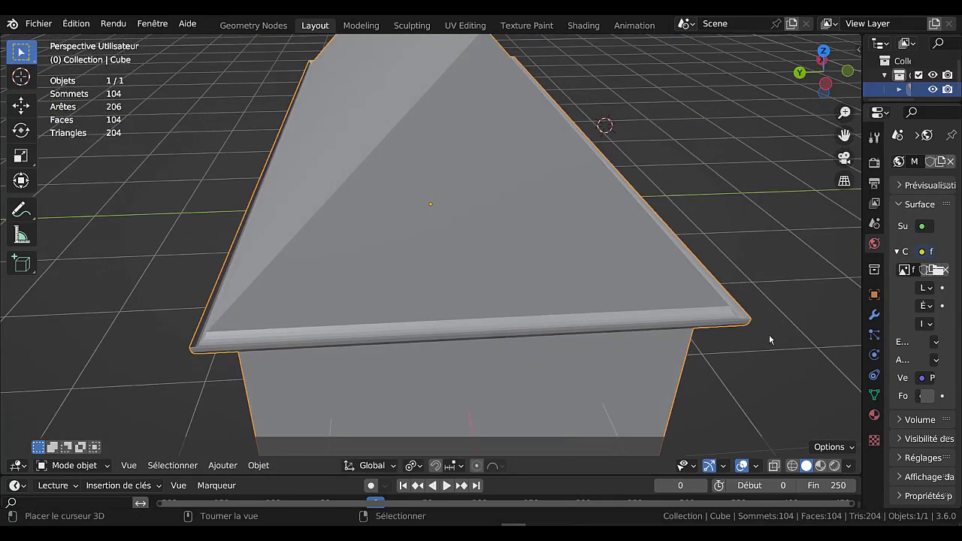
pyautogui.press('q')
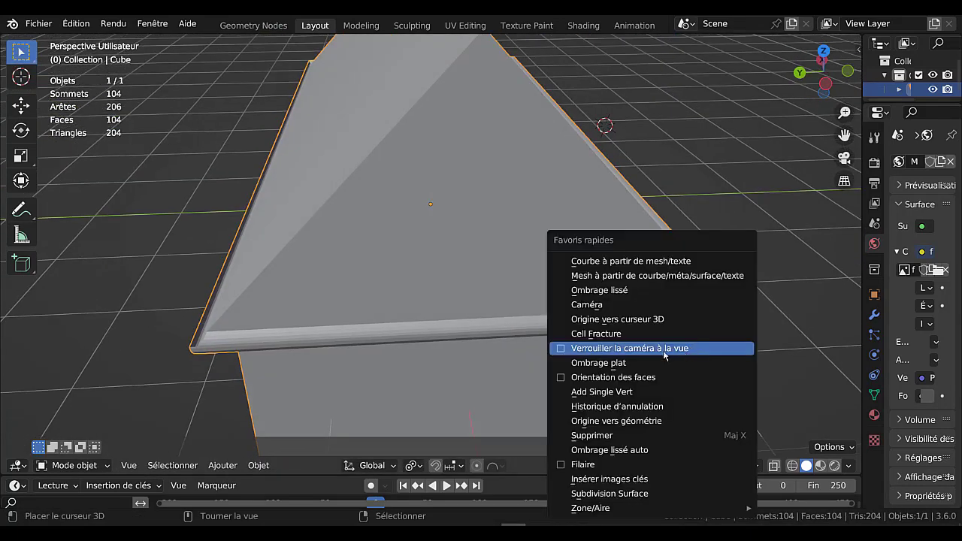
pyautogui.click(594, 450)
pyautogui.press('Tab')
pyautogui.press('Tab')
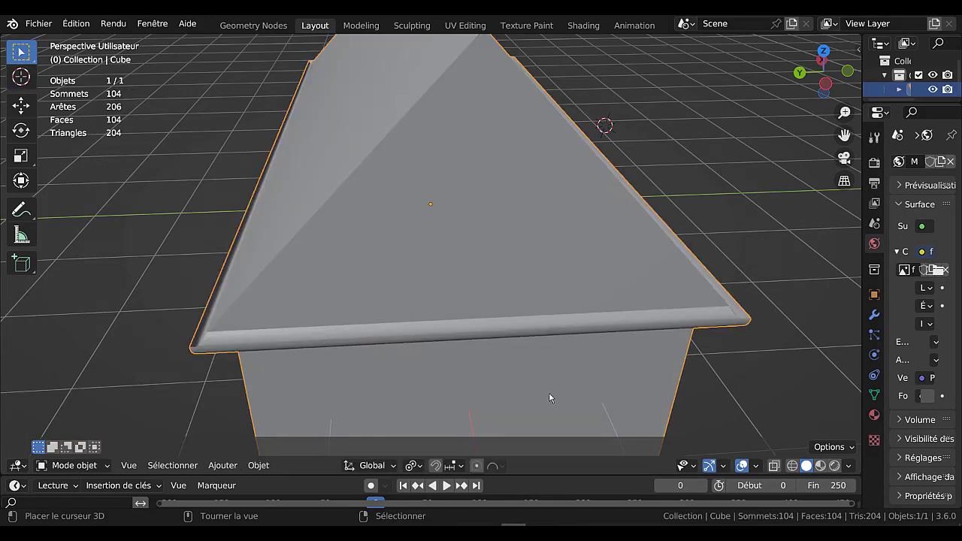
pyautogui.moveTo(549, 395); pyautogui.dragTo(434, 333, button='middle')
pyautogui.press('Tab')
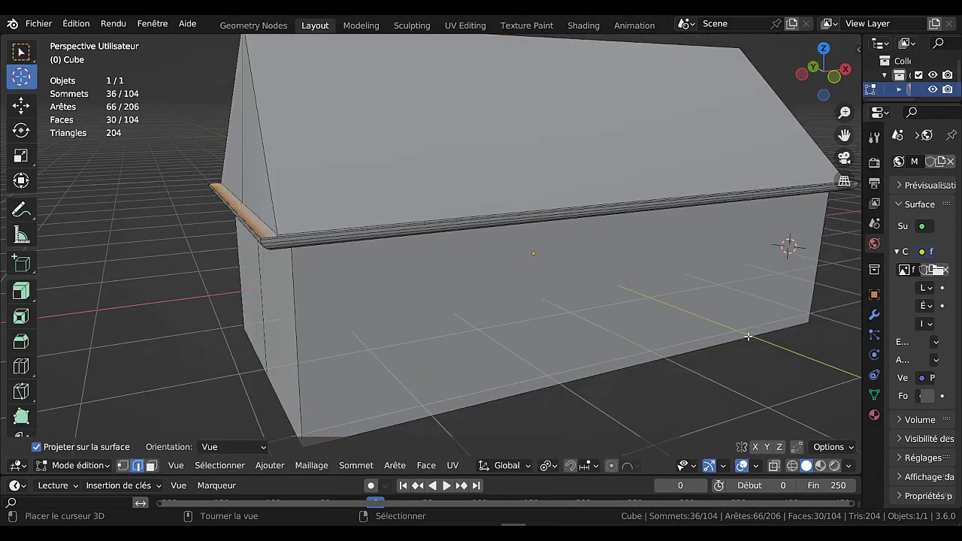
pyautogui.press('Tab')
pyautogui.moveTo(672, 286); pyautogui.dragTo(597, 352, button='middle')
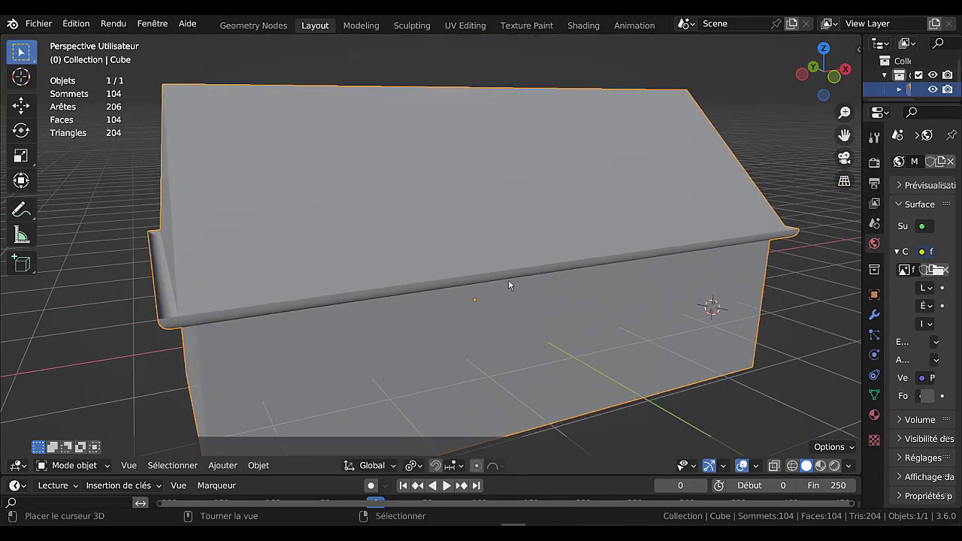
# - Scale down the roof's top ridge edge so both gable ends slope inward as a hipped roof
pyautogui.moveTo(469, 220); pyautogui.dragTo(517, 239, button='middle')
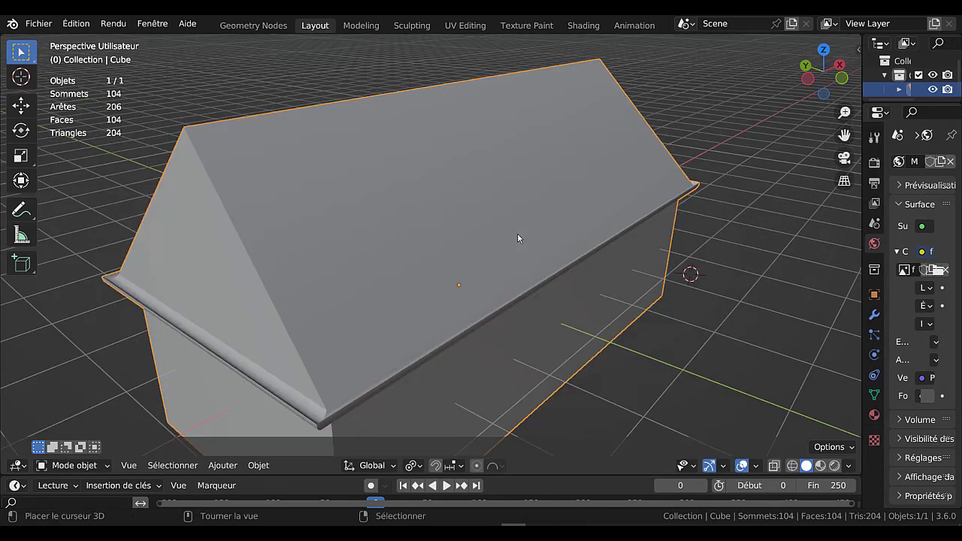
pyautogui.press('Tab')
pyautogui.press('Tab')
pyautogui.press('Tab')
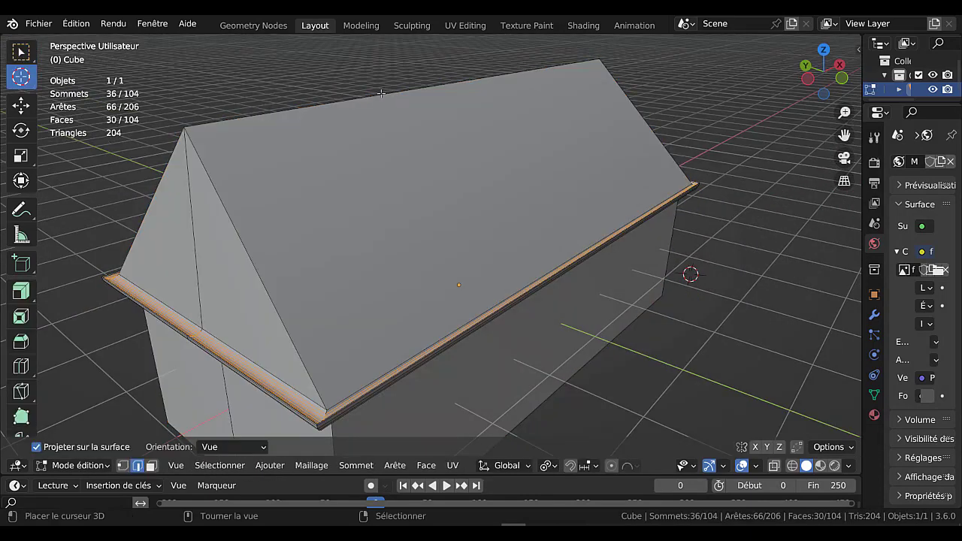
pyautogui.click(382, 94)
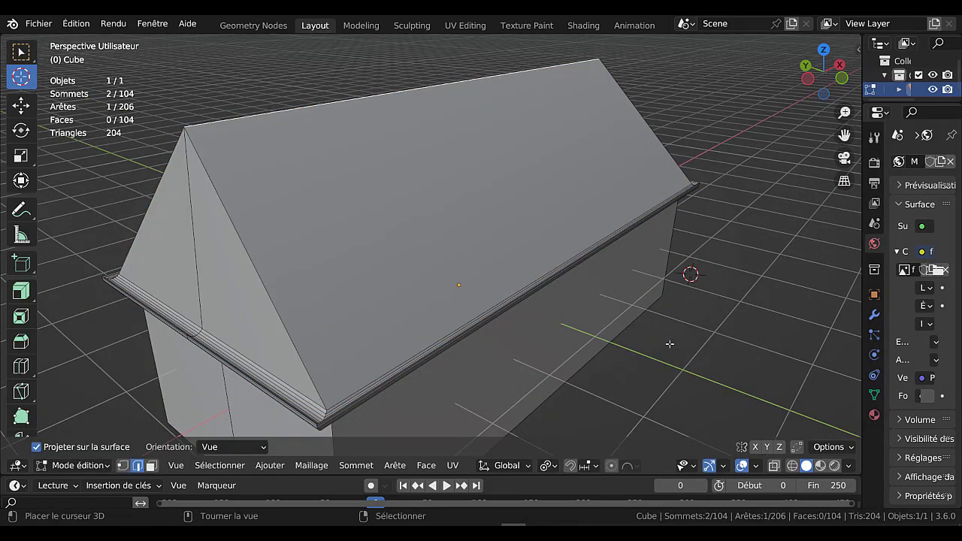
pyautogui.press('s')
pyautogui.click(626, 295)
pyautogui.press('Tab')
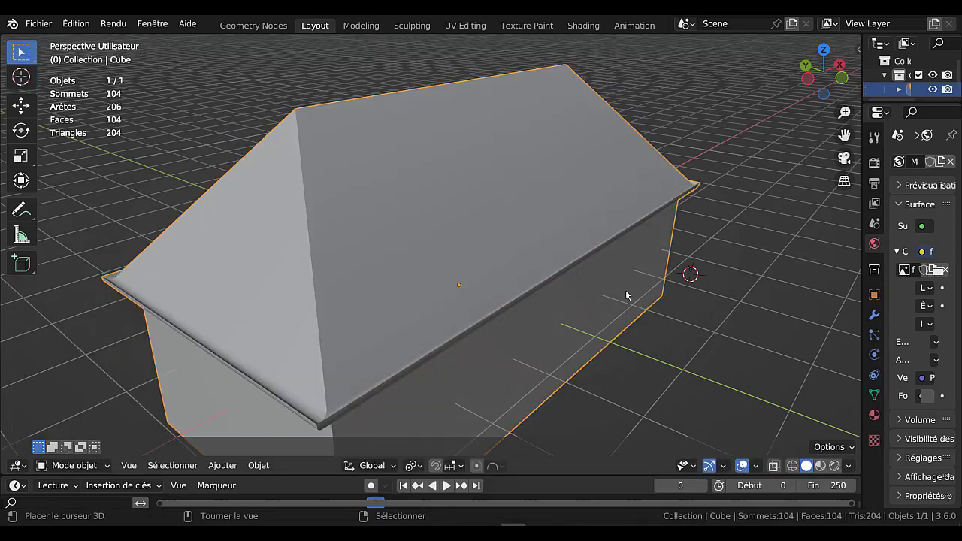
# - Place the 3D cursor on the front wall near its left end and add a 2 m cube there
pyautogui.scroll(-5, 577, 308)
pyautogui.moveTo(577, 308); pyautogui.dragTo(446, 281, button='middle')
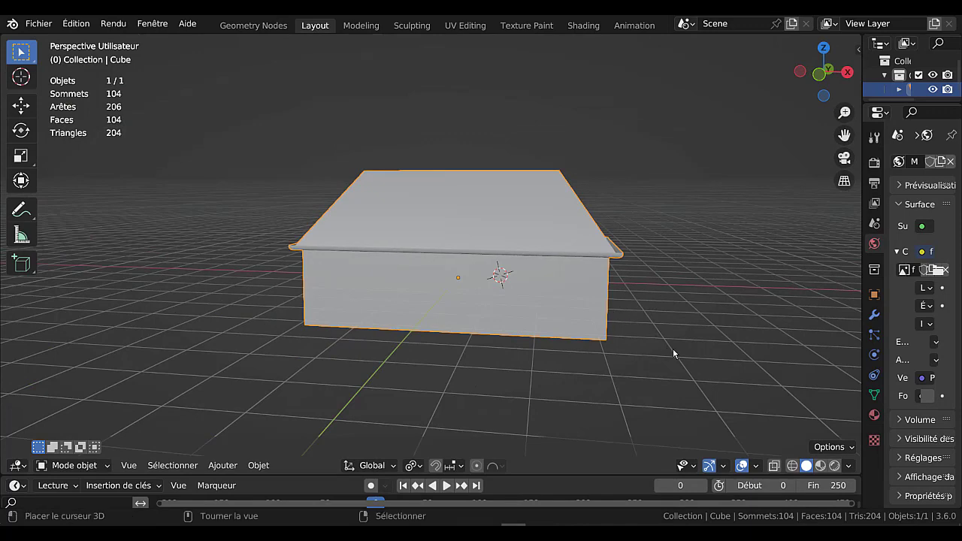
pyautogui.press('KP_1')
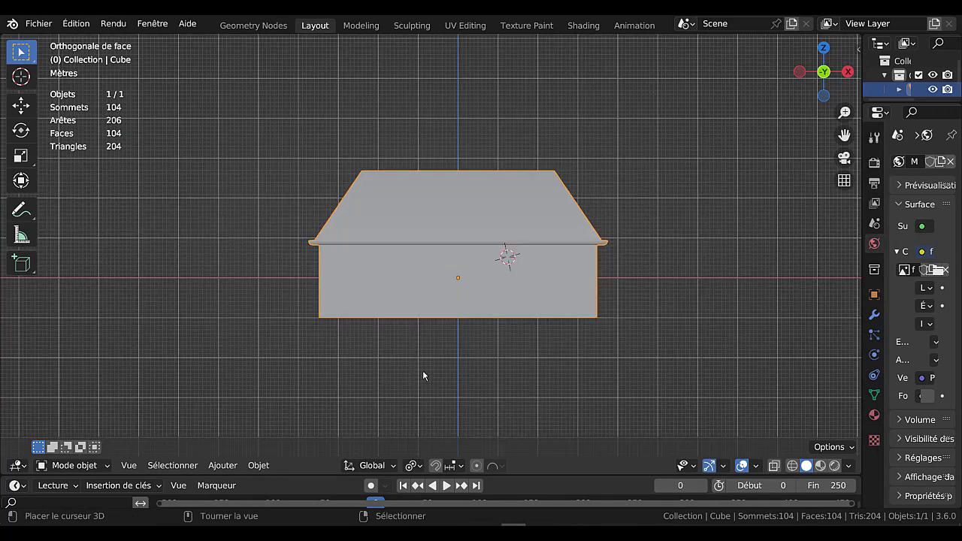
pyautogui.keyDown('shift'); pyautogui.rightClick(362, 275); pyautogui.keyUp('shift')
pyautogui.keyDown('shift'); pyautogui.moveTo(362, 355); pyautogui.dragTo(404, 342, button='middle'); pyautogui.keyUp('shift')
pyautogui.scroll(2, 418, 343)
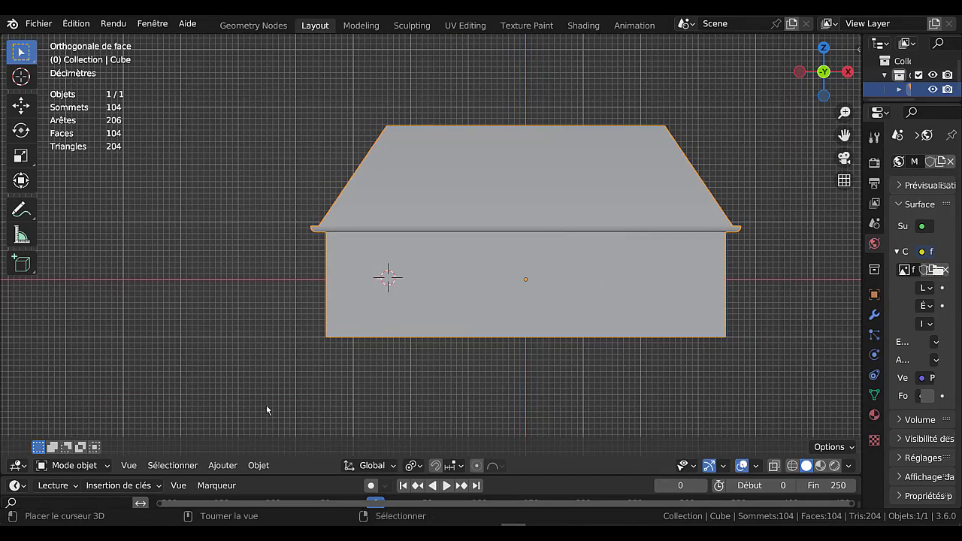
pyautogui.click(221, 466)
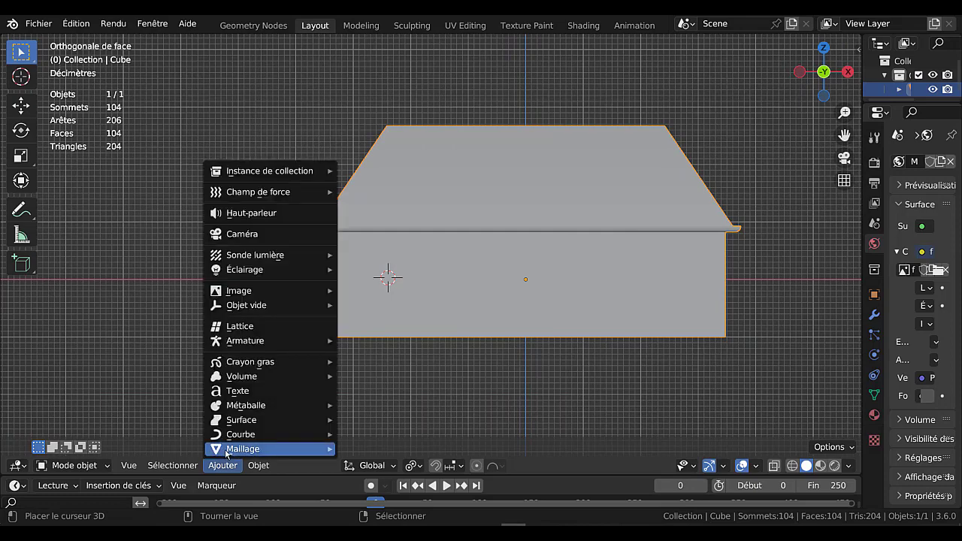
pyautogui.moveTo(226, 450)
pyautogui.click(365, 45)
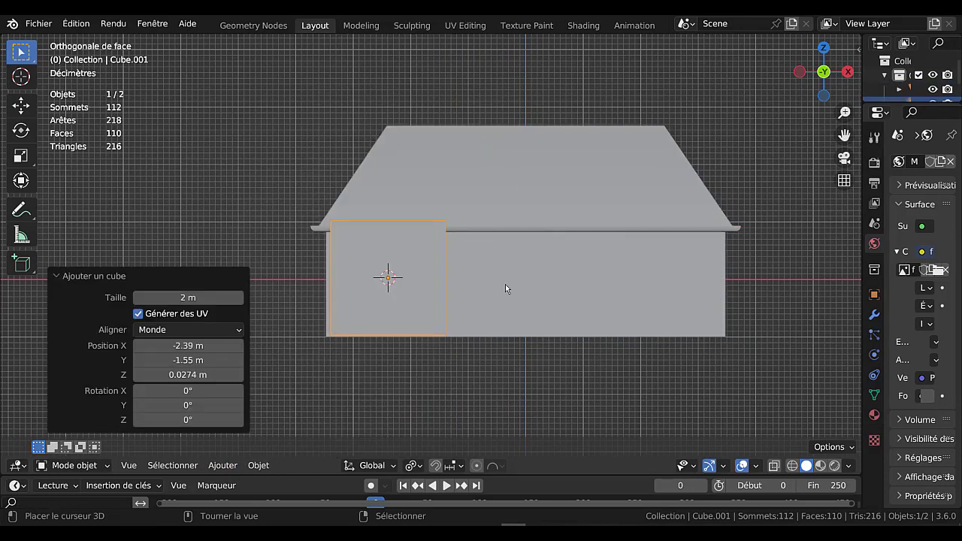
# - Scale the new cube's mesh to about 0.51 and move it about 0.1 m along X
pyautogui.press('Tab')
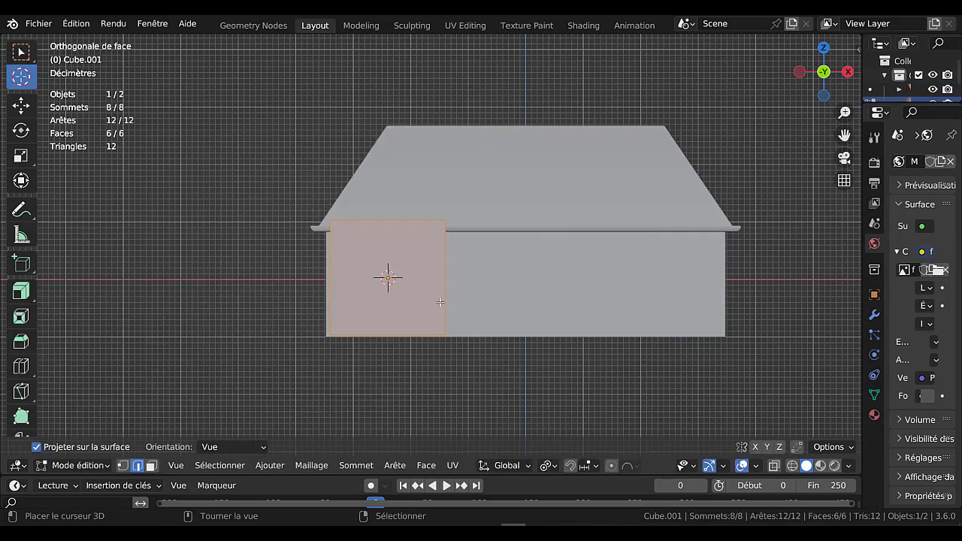
pyautogui.press('s')
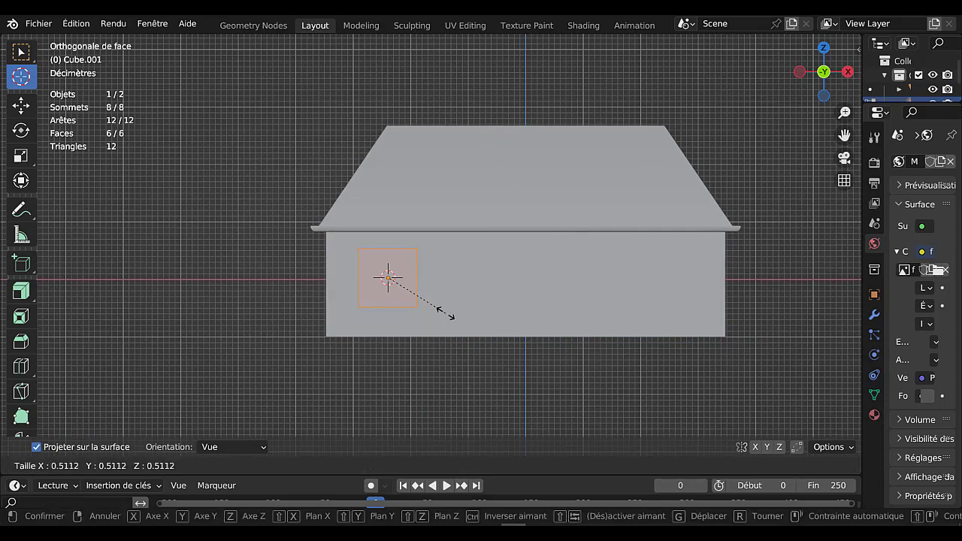
pyautogui.click(446, 314)
pyautogui.press('g')
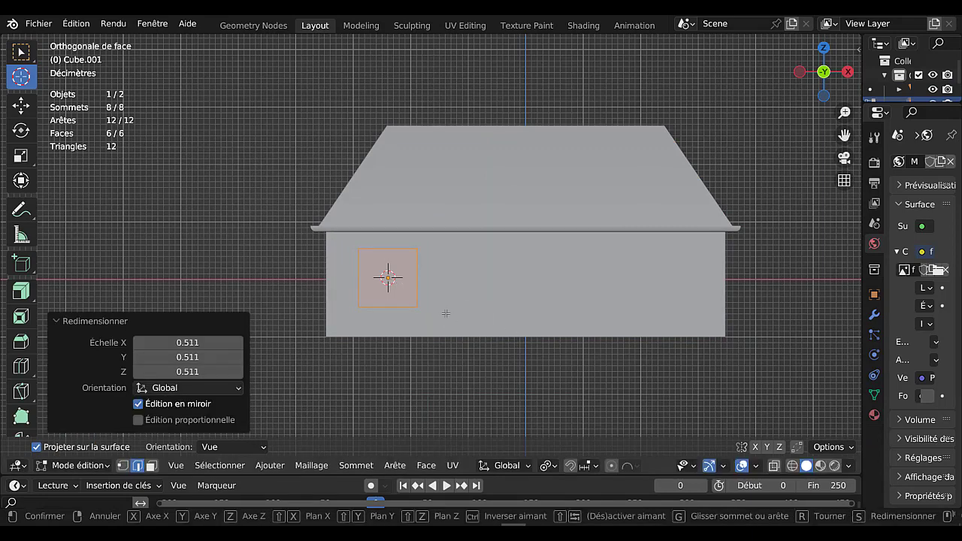
pyautogui.press('x')
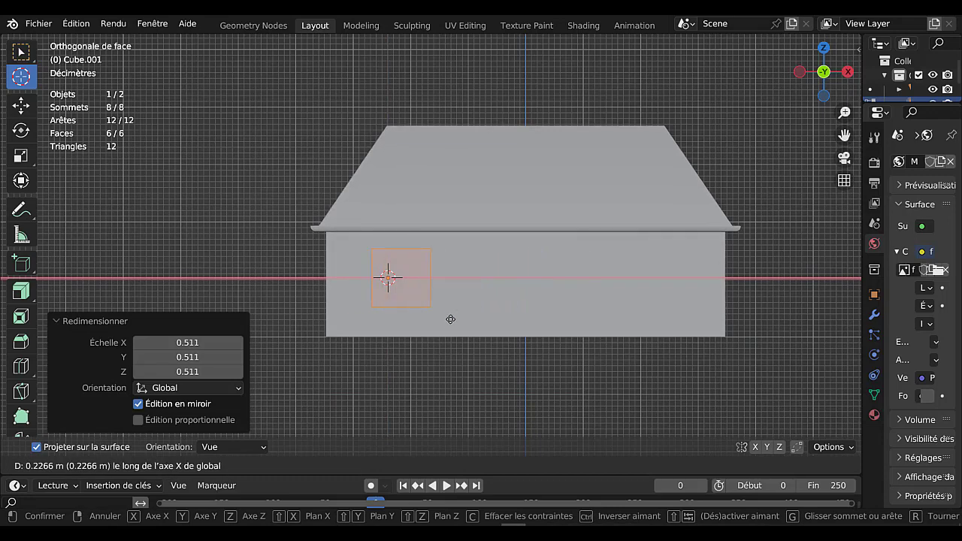
pyautogui.click(451, 319)
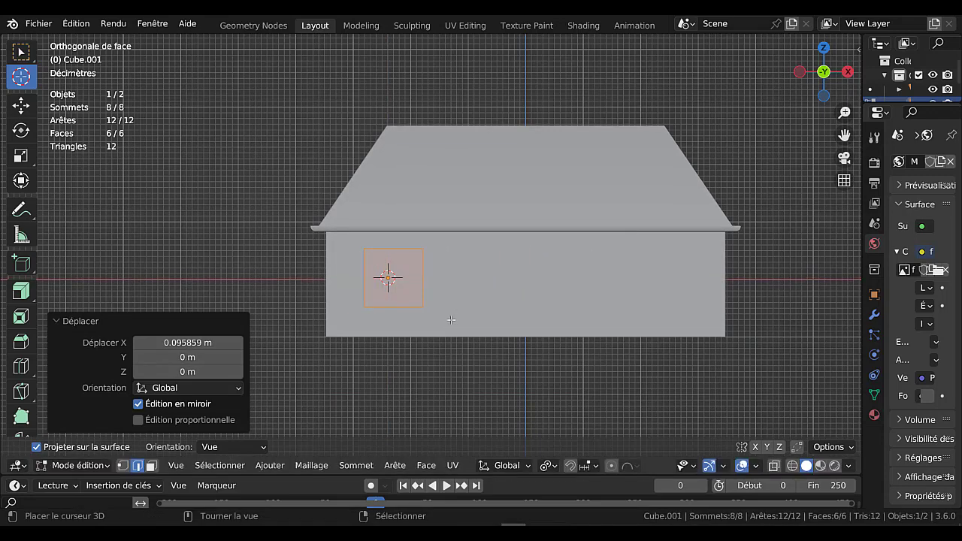
# - Widen the cube along X by a factor of about 1.4 to form a wide window block
pyautogui.press('s')
pyautogui.press('x')
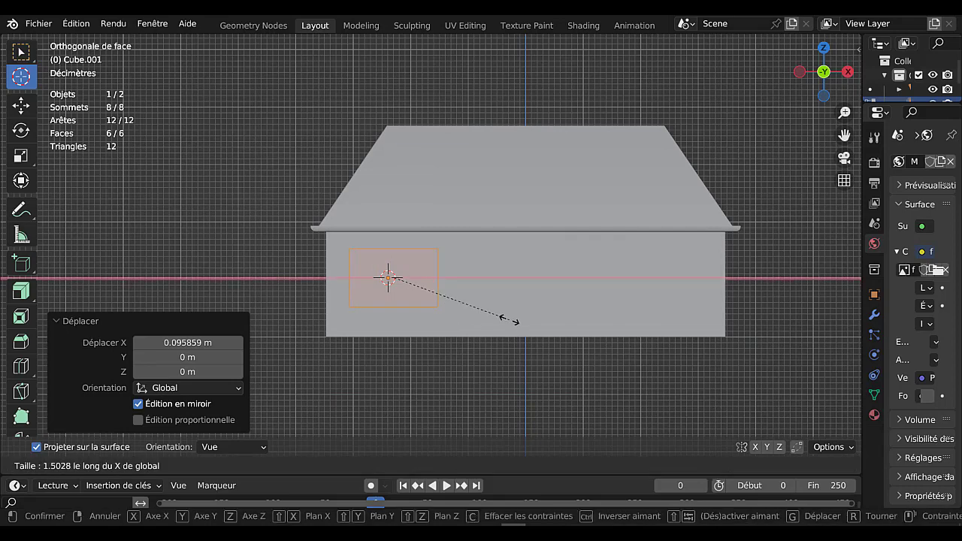
pyautogui.click(500, 321)
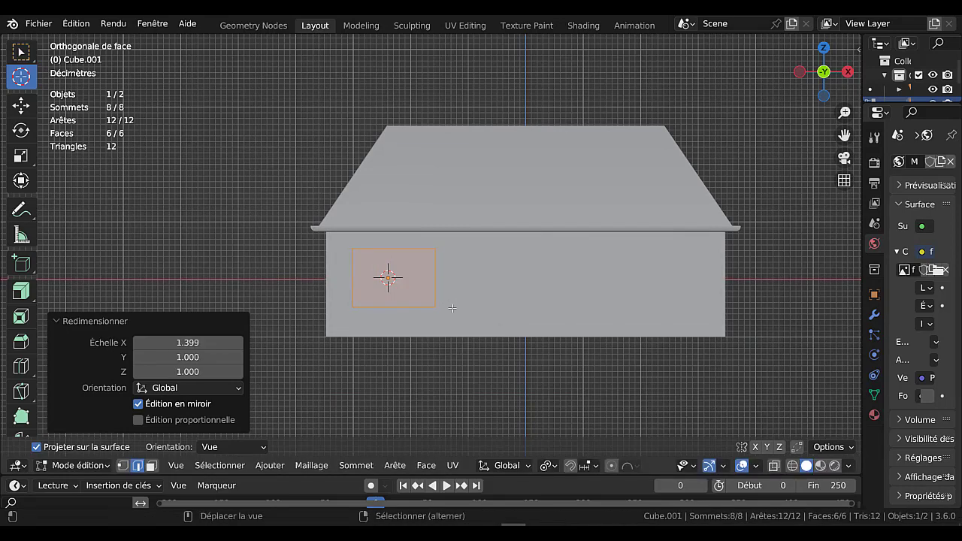
# - Duplicate the window block about 4.63 m along X and narrow the copy to about 0.61 along X
pyautogui.hotkey('shift', 'd')
pyautogui.press('x')
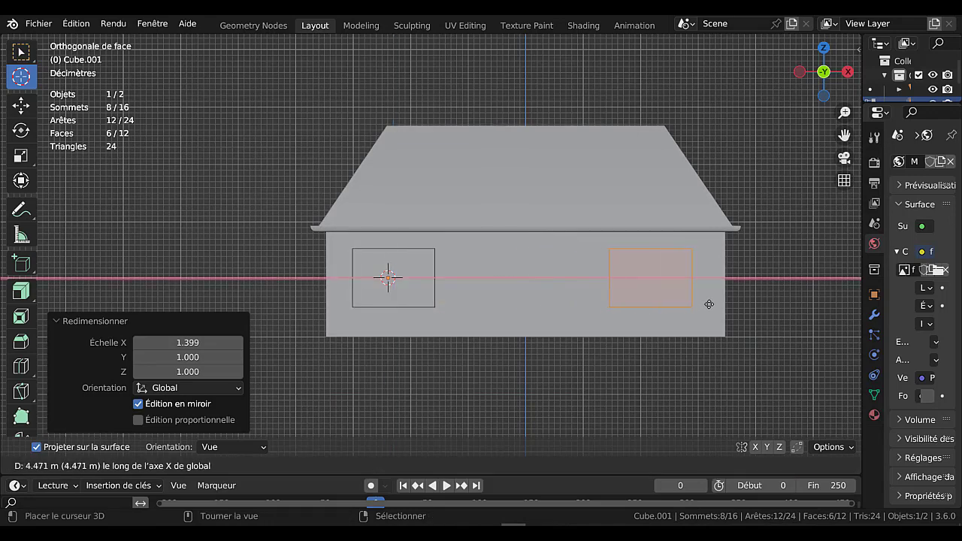
pyautogui.click(717, 303)
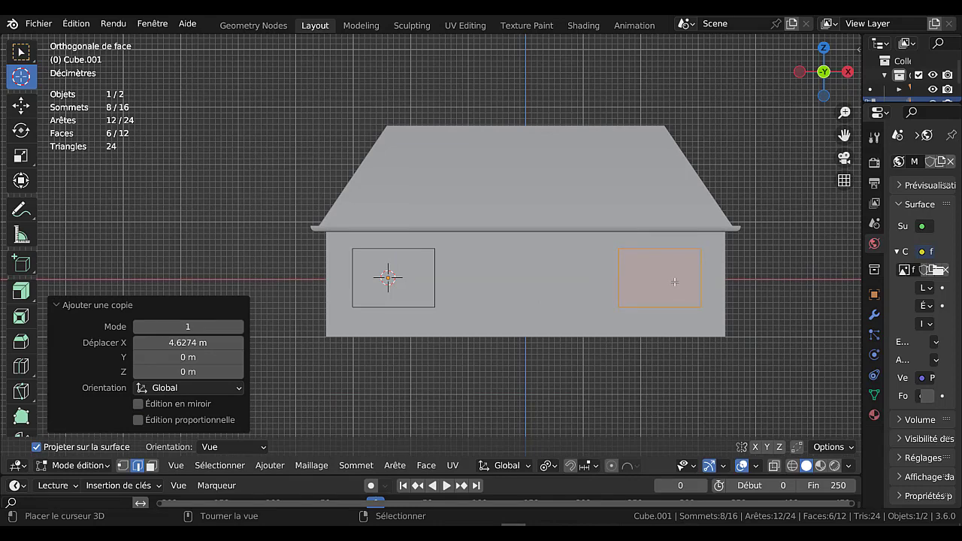
pyautogui.press('s')
pyautogui.press('x')
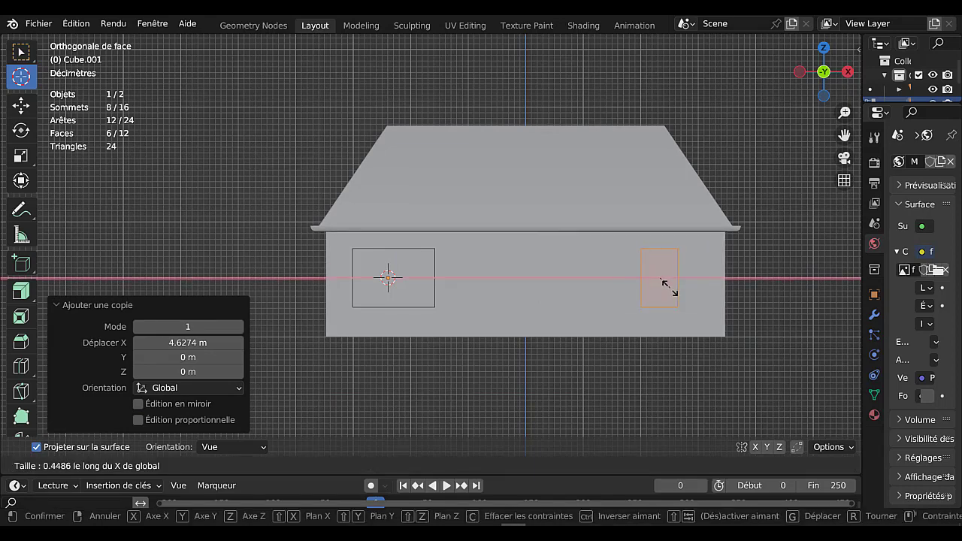
pyautogui.click(671, 286)
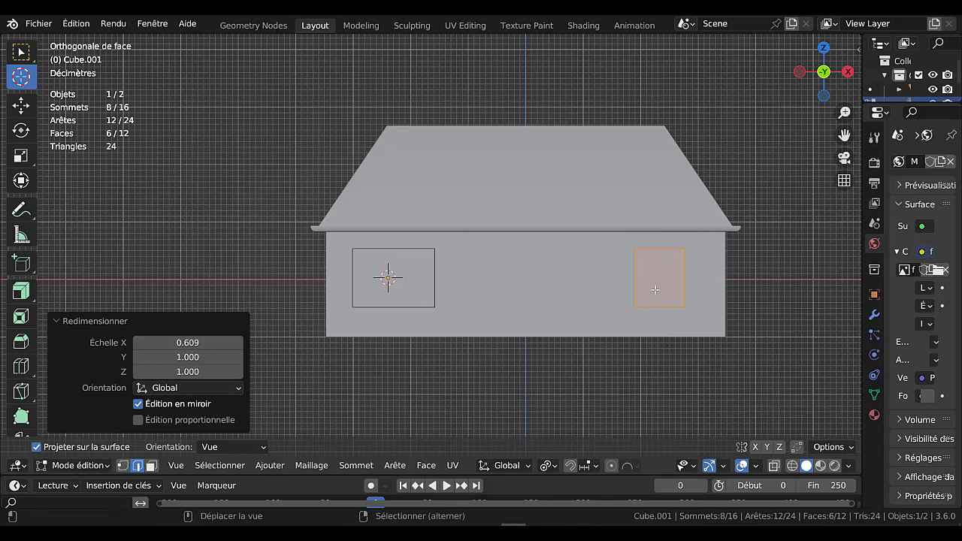
# - Duplicate the narrow window block about -2.39 m along X and stretch the copy about 1.72 times along Z as a door block
pyautogui.hotkey('shift', 'd')
pyautogui.press('x')
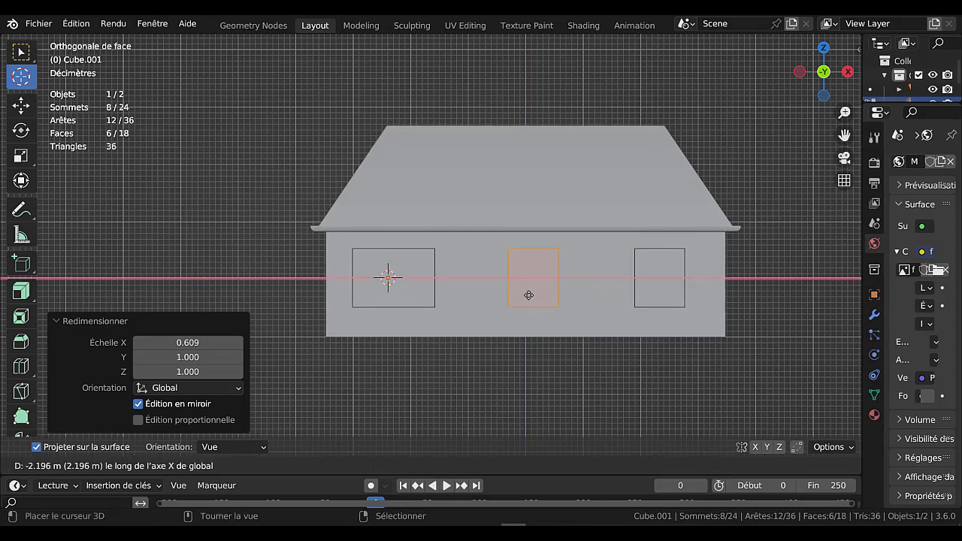
pyautogui.click(518, 296)
pyautogui.press('g')
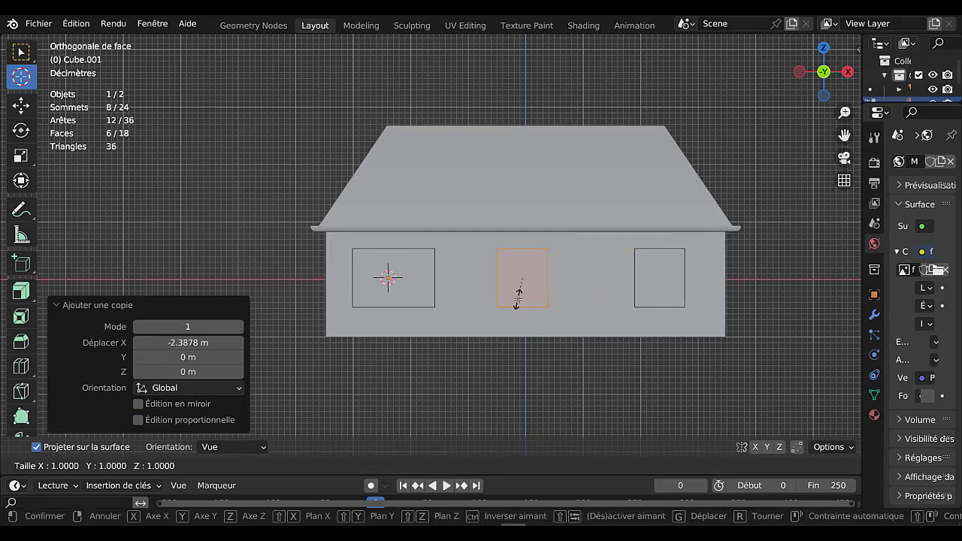
pyautogui.press('z')
pyautogui.click(523, 316)
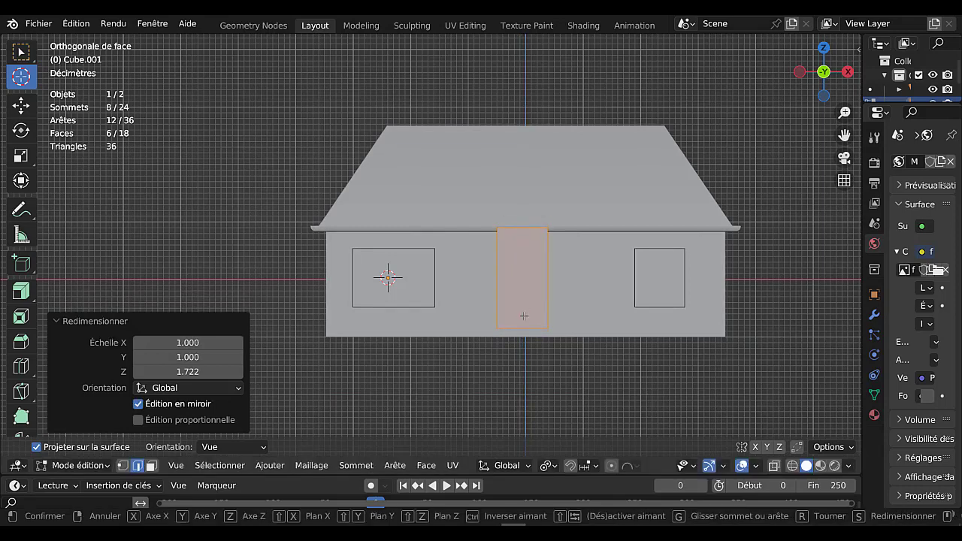
# - Lower the door block about 0.08 m along Z and scale its height to about 0.77
pyautogui.press('g')
pyautogui.press('z')
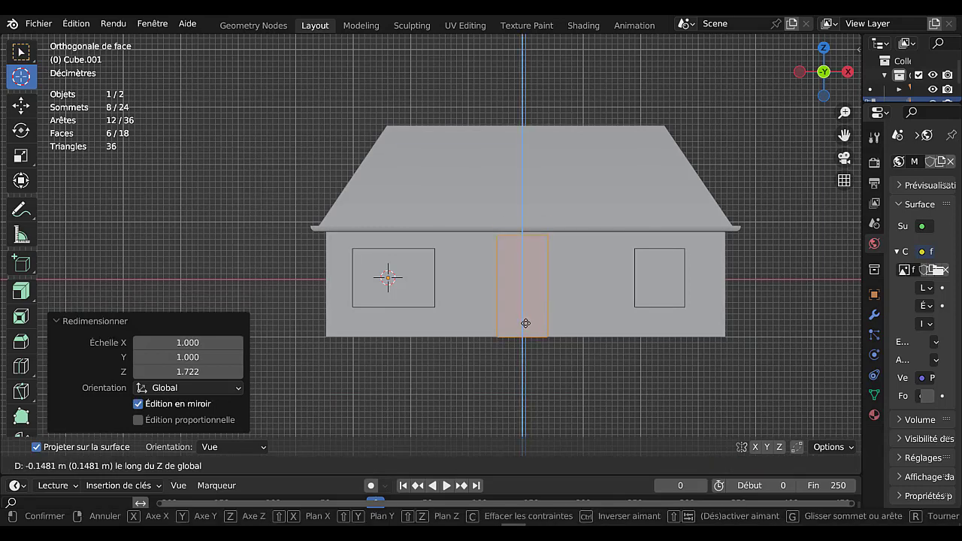
pyautogui.click(528, 319)
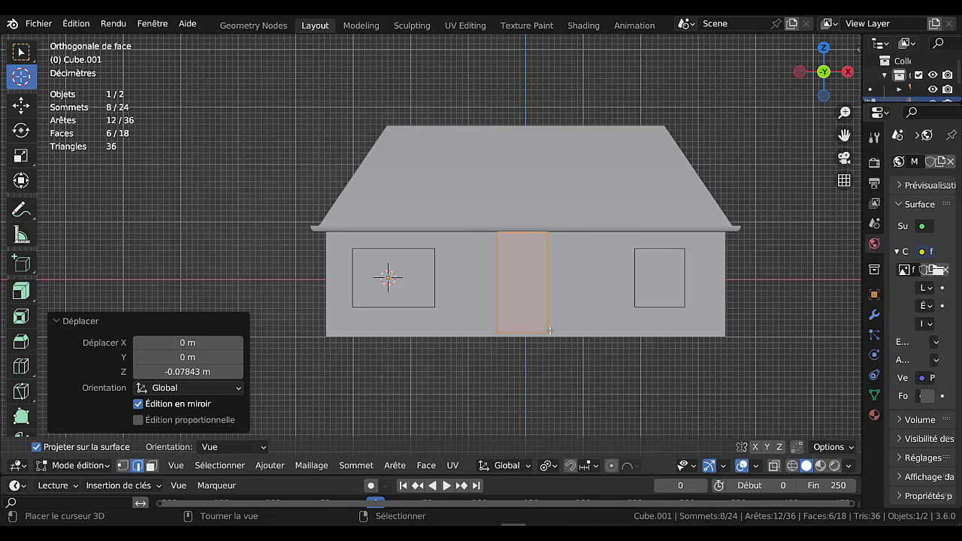
pyautogui.press('s')
pyautogui.press('z')
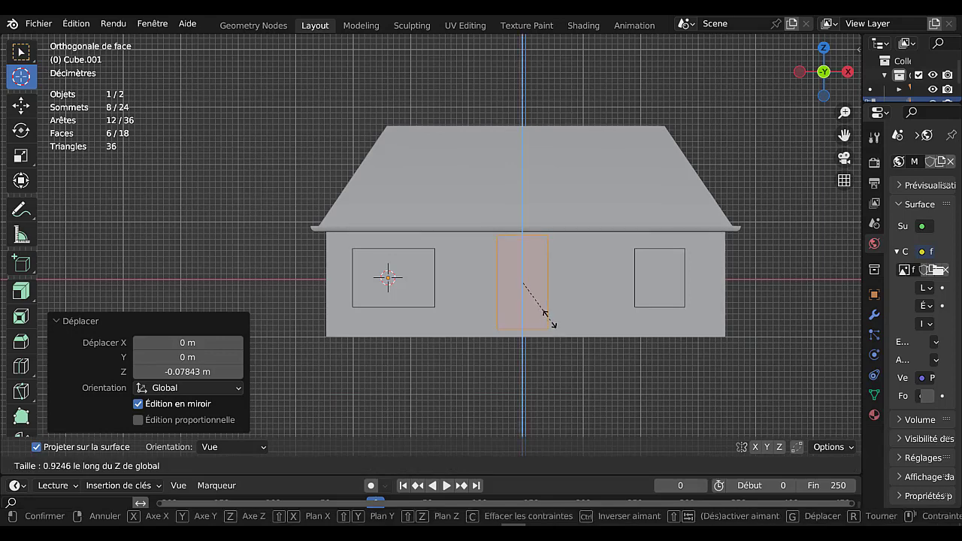
pyautogui.click(541, 307)
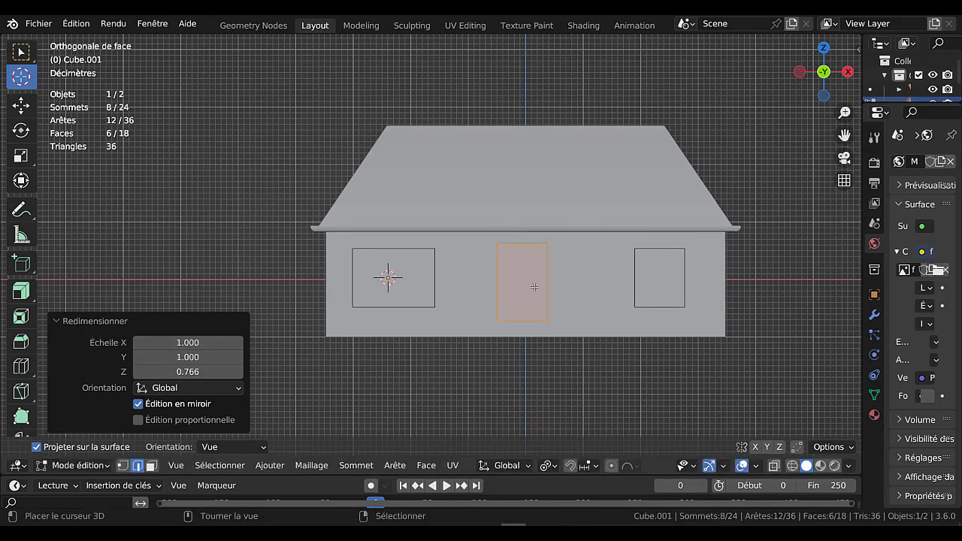
# - Stretch the door block about 1.2 times along Z and lower it about 0.23 m to align its top with the windows
pyautogui.press('s')
pyautogui.press('z')
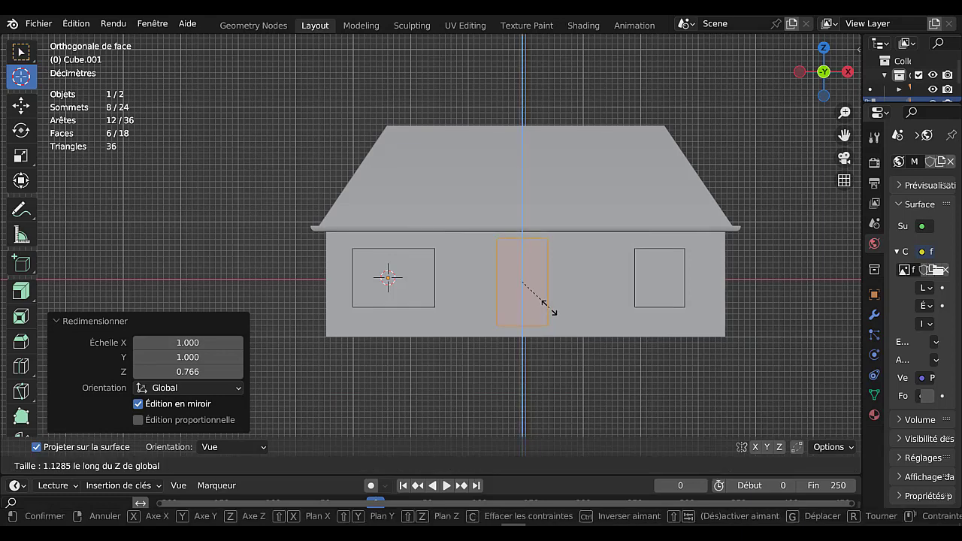
pyautogui.click(555, 317)
pyautogui.press('g')
pyautogui.press('z')
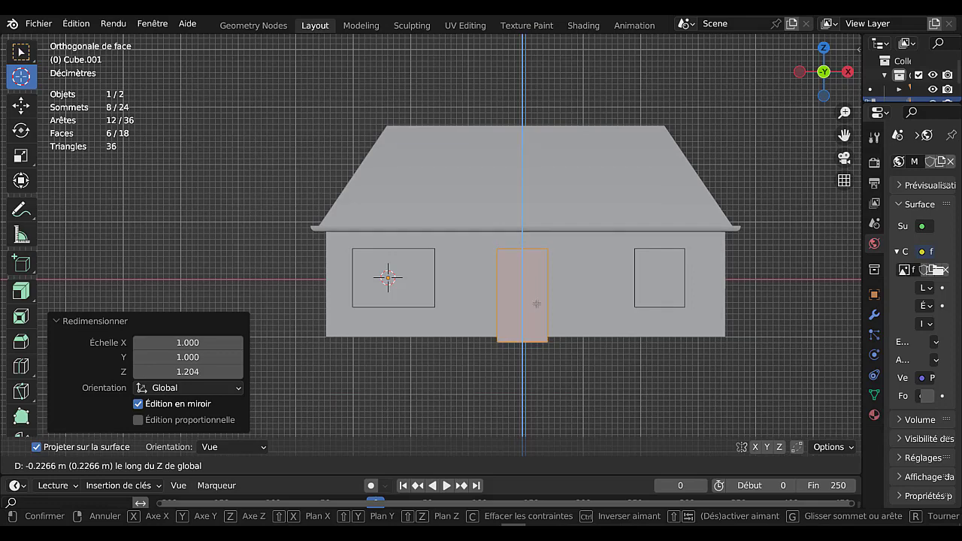
pyautogui.click(536, 303)
# - Raise the door block's bottom face about 0.13 m along Z so it sits above the base of the wall
pyautogui.moveTo(535, 278); pyautogui.dragTo(553, 324, button='middle')
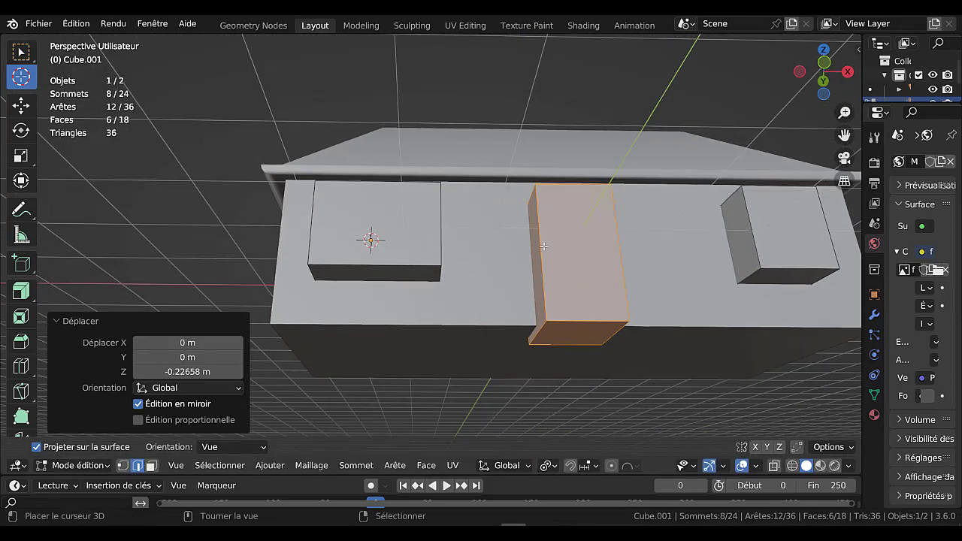
pyautogui.click(568, 334)
pyautogui.press('3')
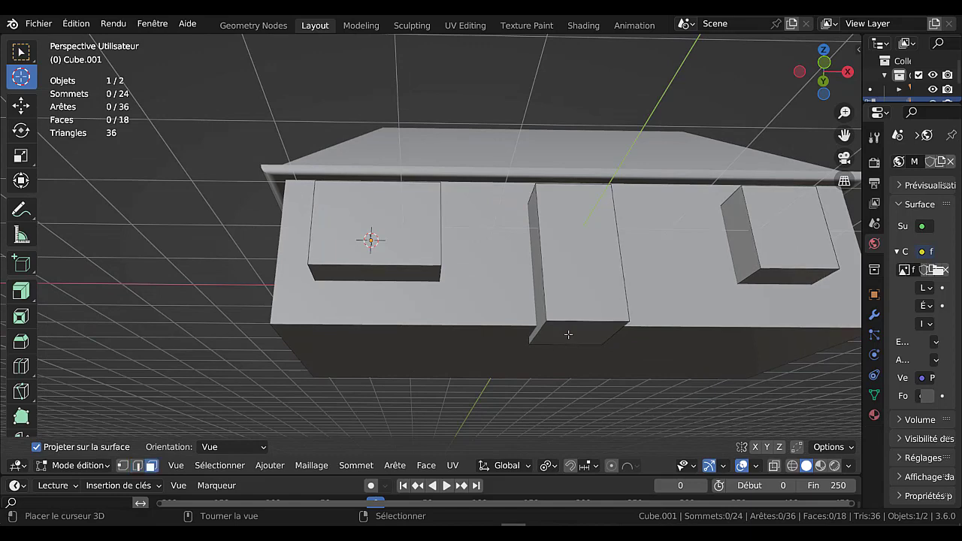
pyautogui.click(569, 333)
pyautogui.press('g')
pyautogui.press('z')
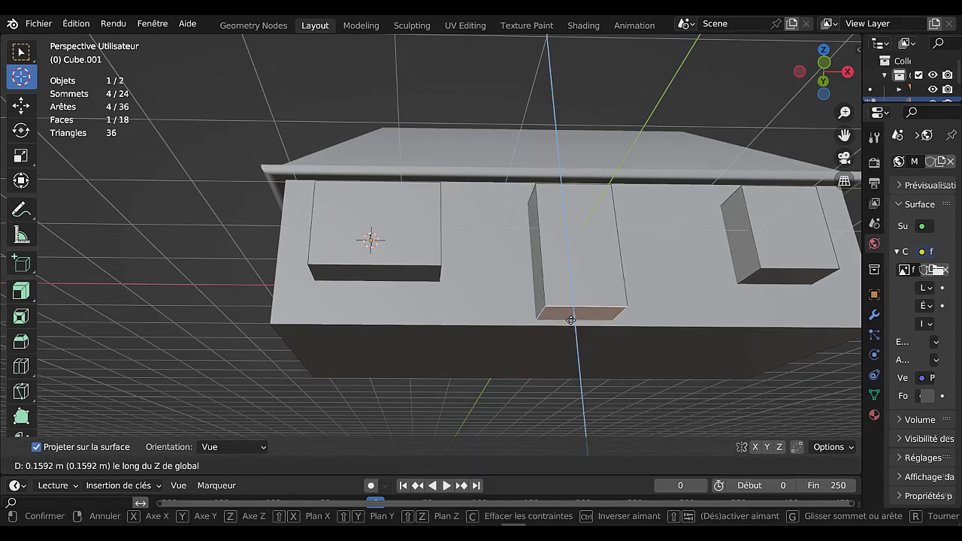
pyautogui.click(573, 322)
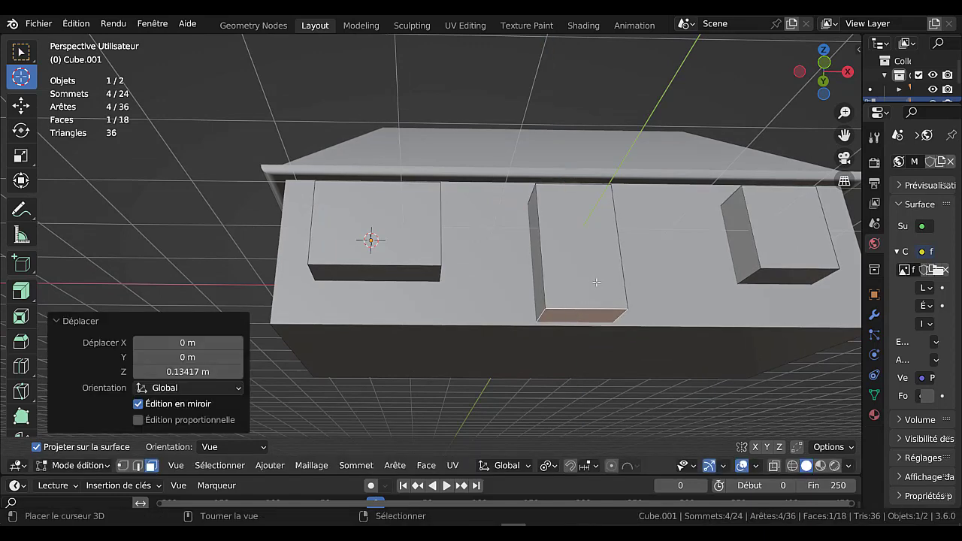
# - Turn on X-ray display with the house viewed from its side, showing the window and door blocks through the wall
pyautogui.scroll(-6, 574, 321)
pyautogui.moveTo(526, 316); pyautogui.dragTo(412, 293, button='middle')
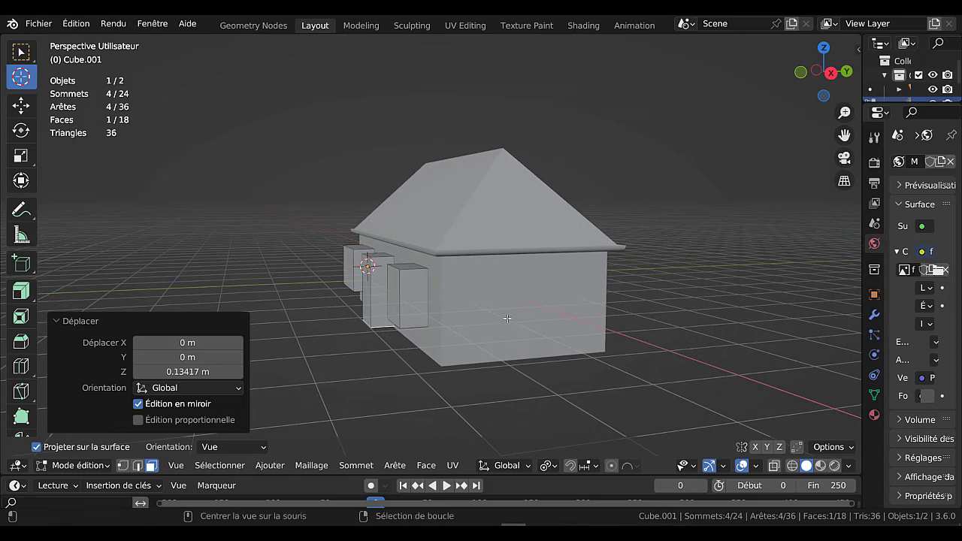
pyautogui.hotkey('alt', 'z')
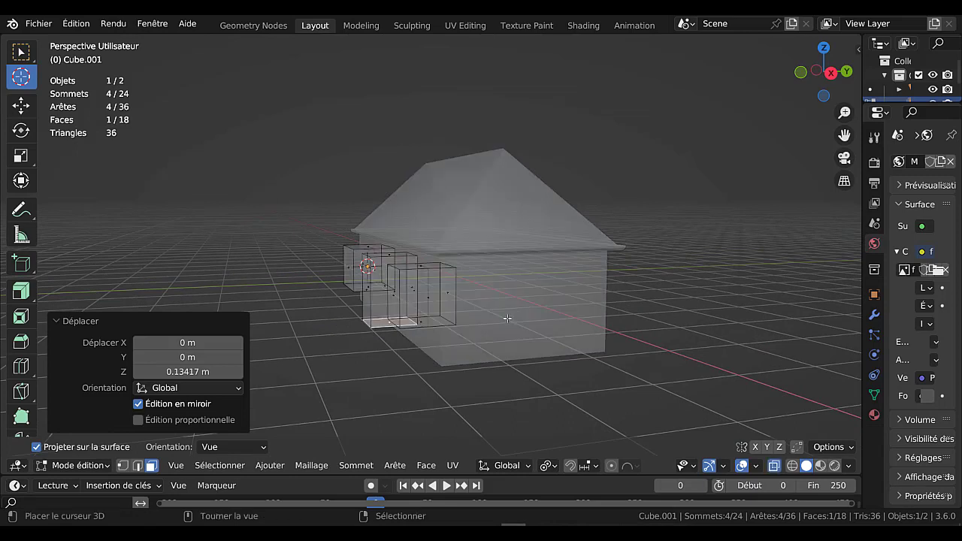
# - Select the window and door blocks completely and move them about -0.28 m along Y, farther out from the front wall
pyautogui.press('KP_1')
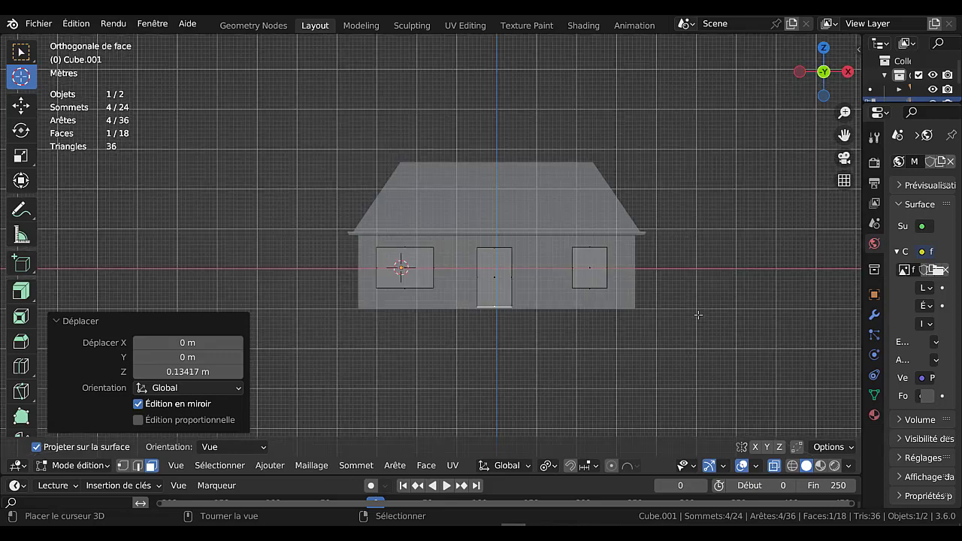
pyautogui.press('KP_3')
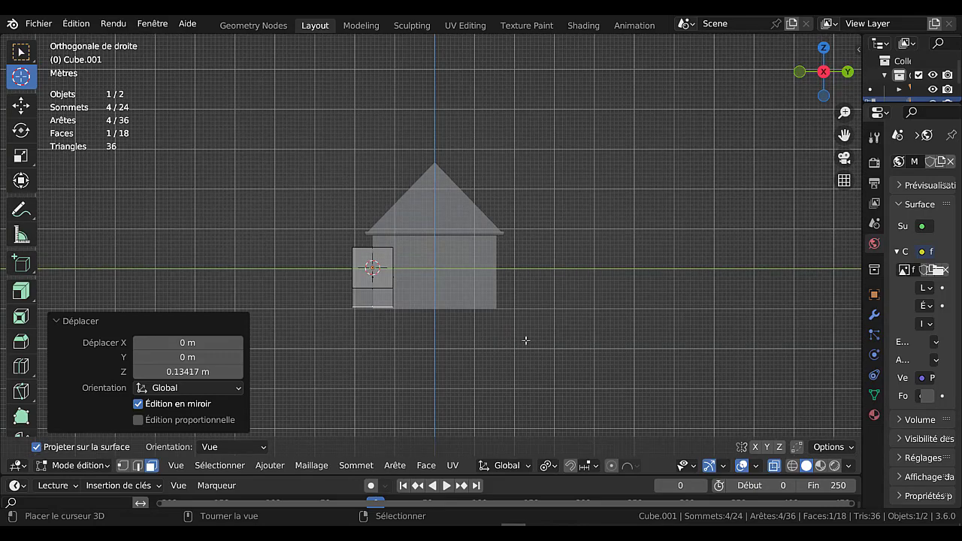
pyautogui.keyDown('shift'); pyautogui.moveTo(526, 339); pyautogui.dragTo(574, 325, button='middle'); pyautogui.keyUp('shift')
pyautogui.scroll(3, 475, 219)
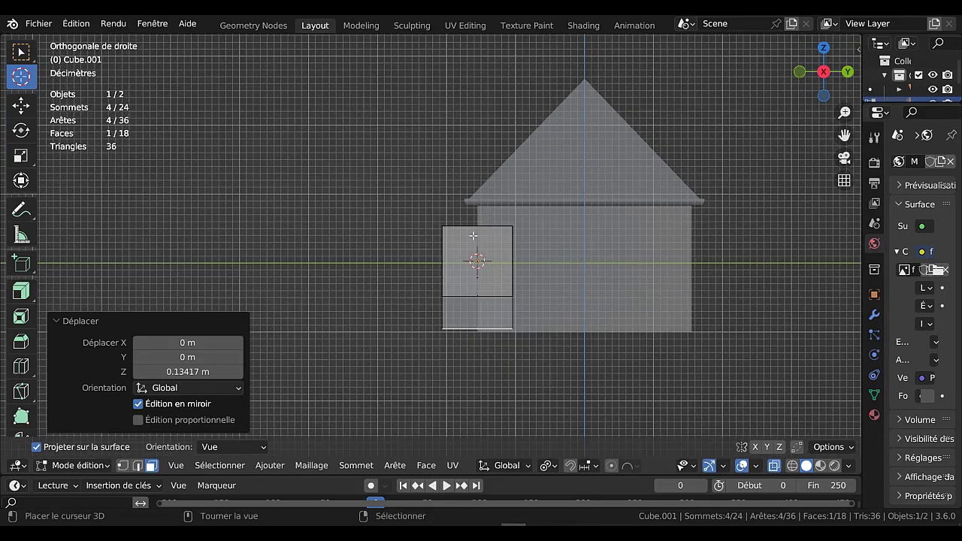
pyautogui.press('c')
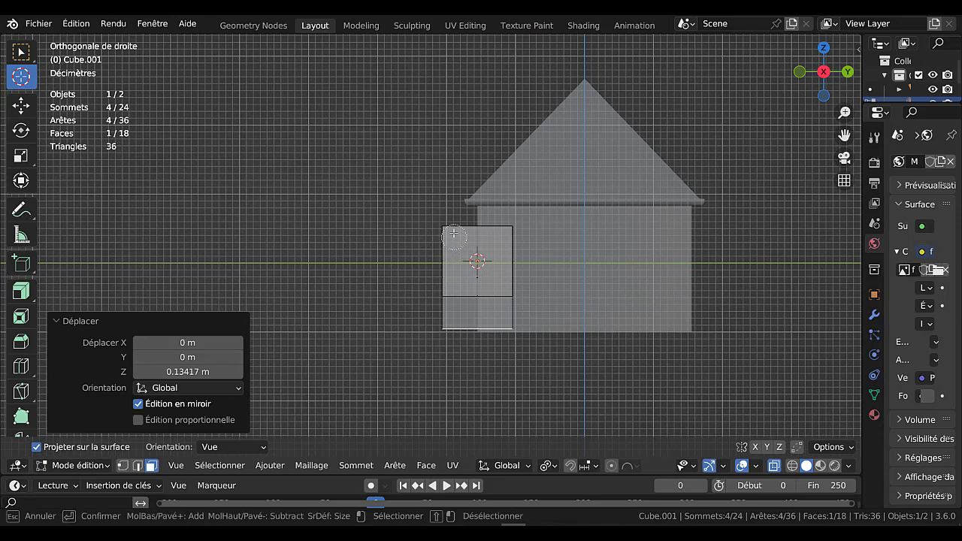
pyautogui.moveTo(453, 221); pyautogui.dragTo(453, 318)
pyautogui.rightClick(455, 308)
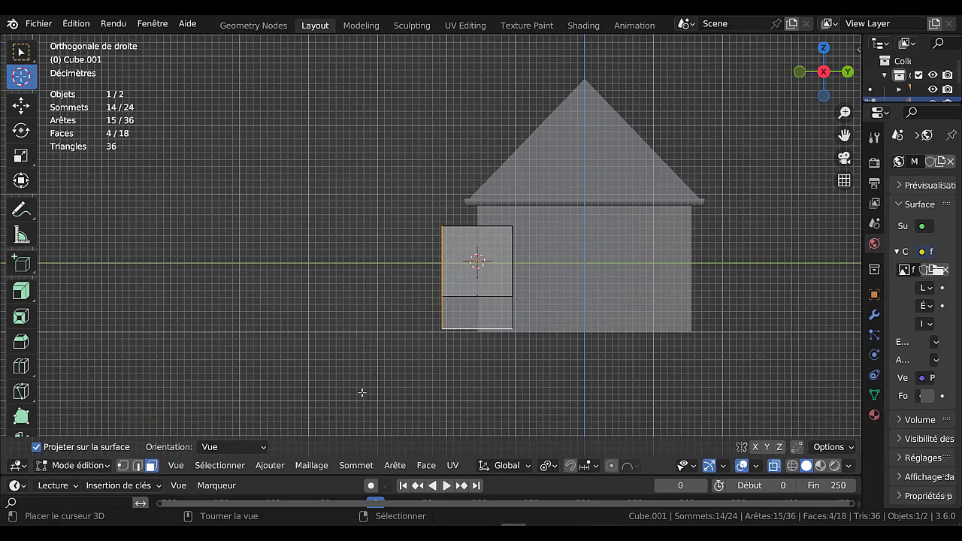
pyautogui.hotkey('ctrl', 'l')
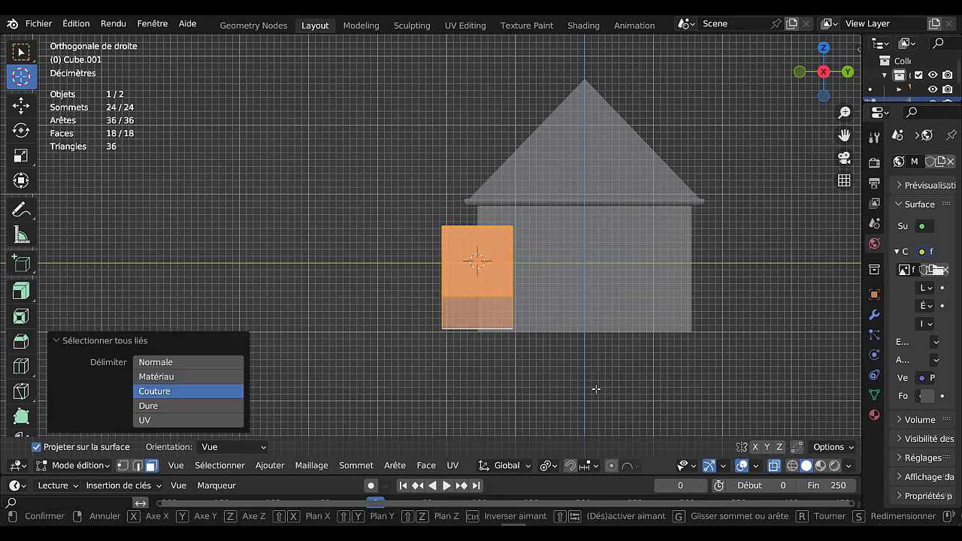
pyautogui.press('g')
pyautogui.press('y')
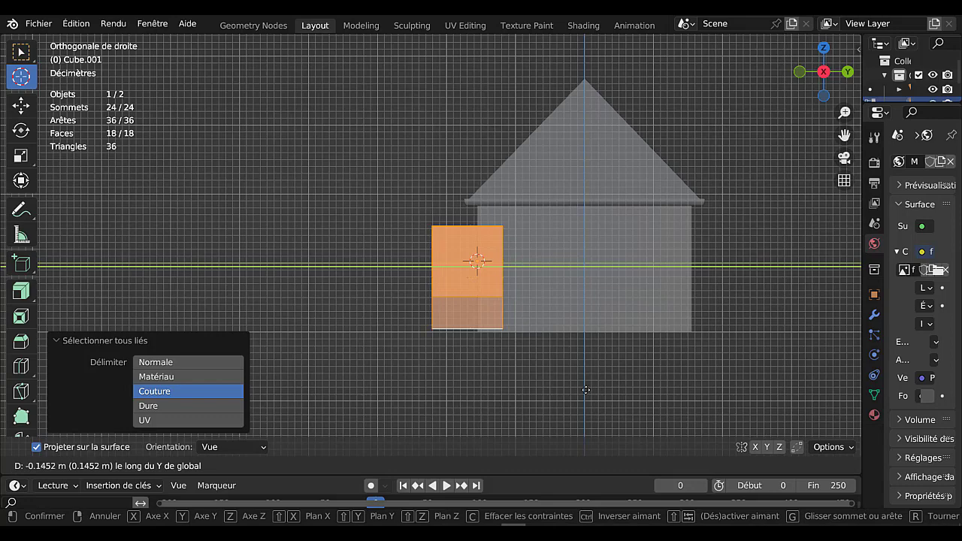
pyautogui.click(576, 385)
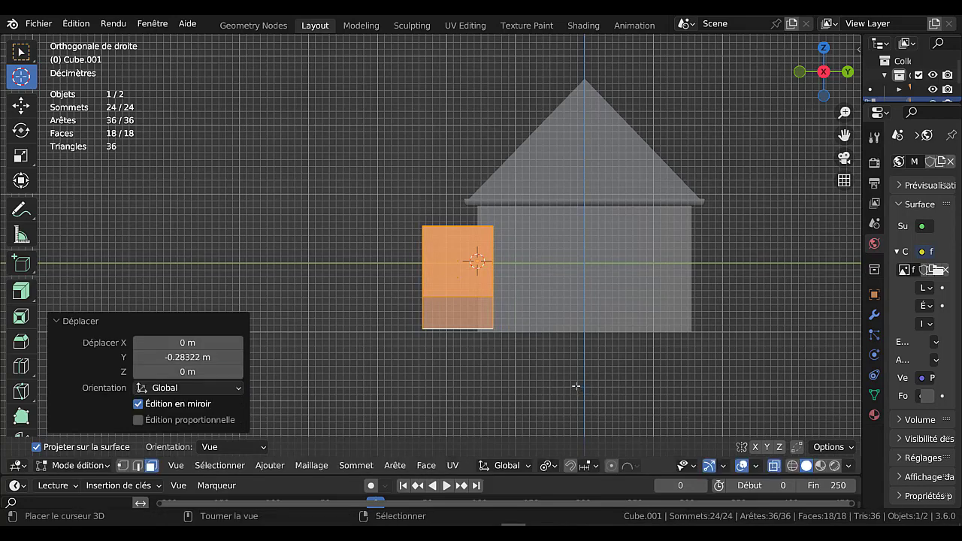
# - Select only the complete window block nearest the +X end and show the house from above in X-ray display
pyautogui.moveTo(549, 303); pyautogui.dragTo(605, 364, button='middle')
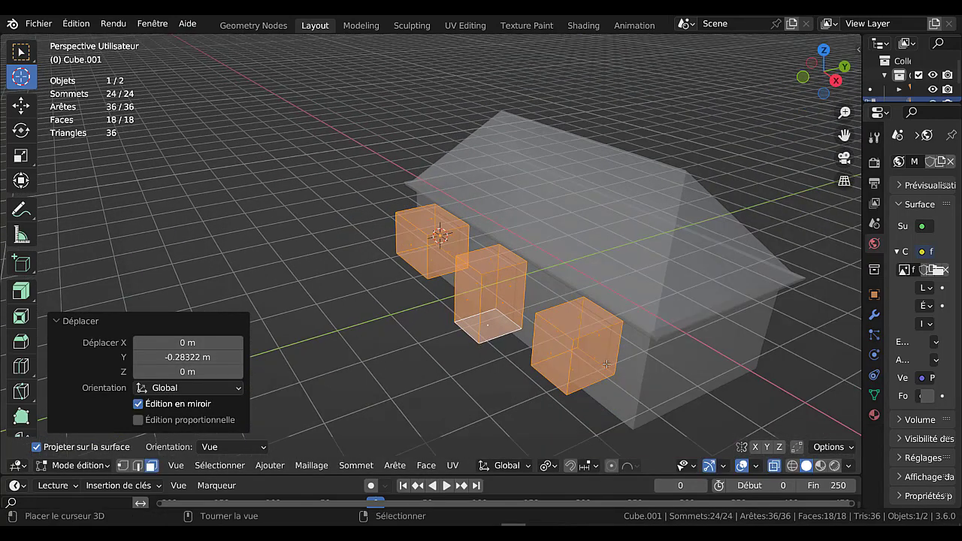
pyautogui.press('Tab')
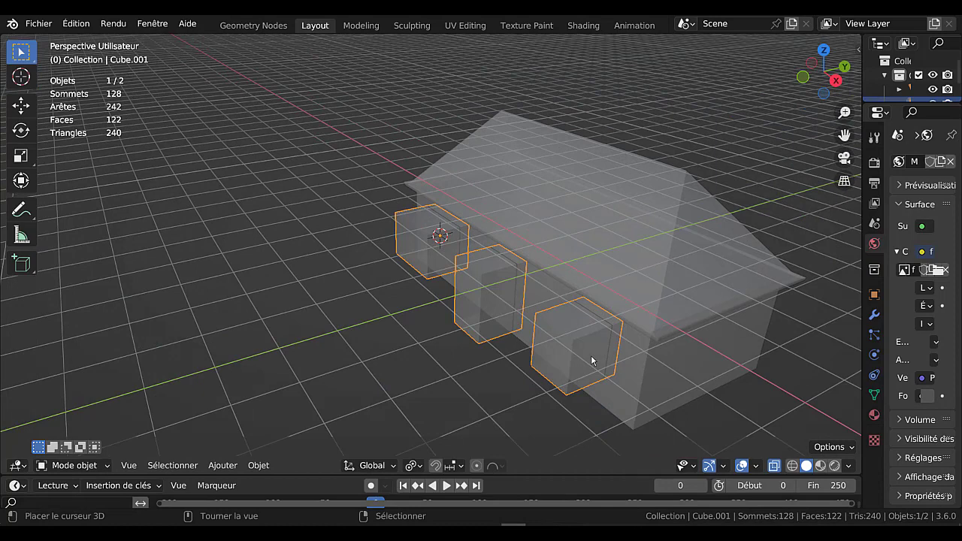
pyautogui.hotkey('alt', 'z')
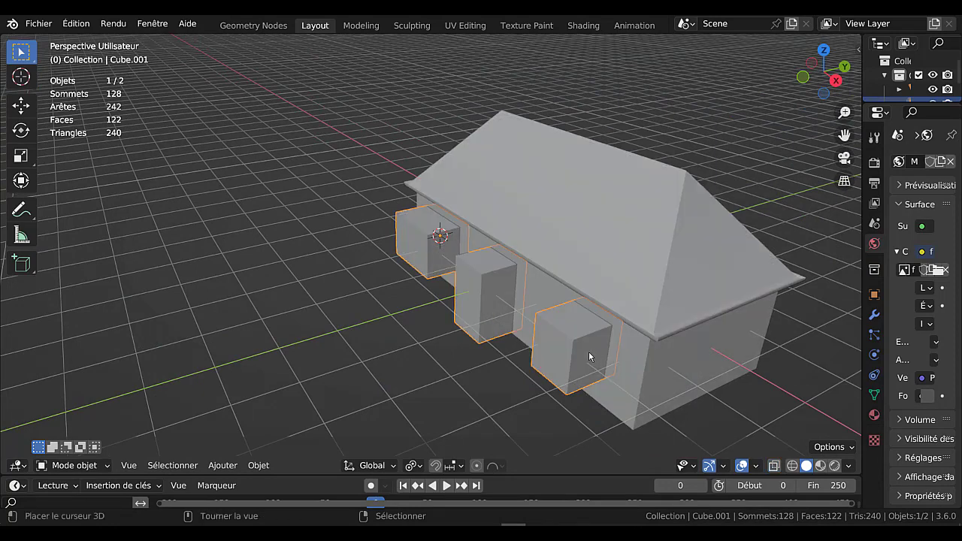
pyautogui.press('Tab')
pyautogui.click(588, 352)
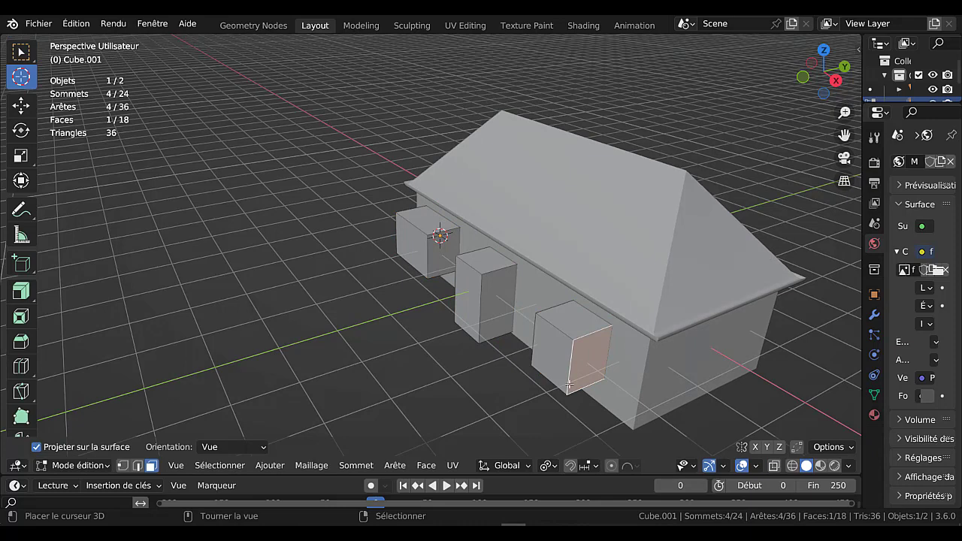
pyautogui.hotkey('ctrl', 'l')
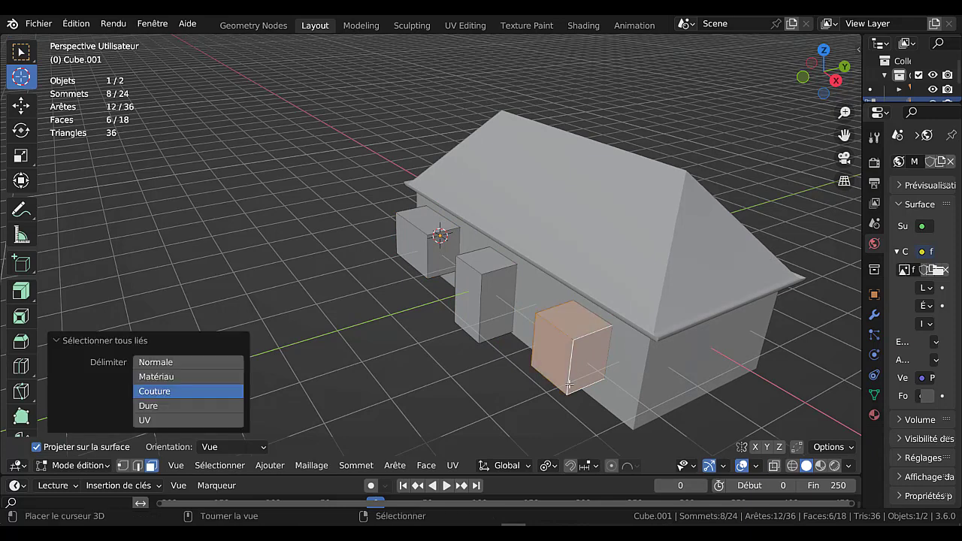
pyautogui.hotkey('alt', 'z')
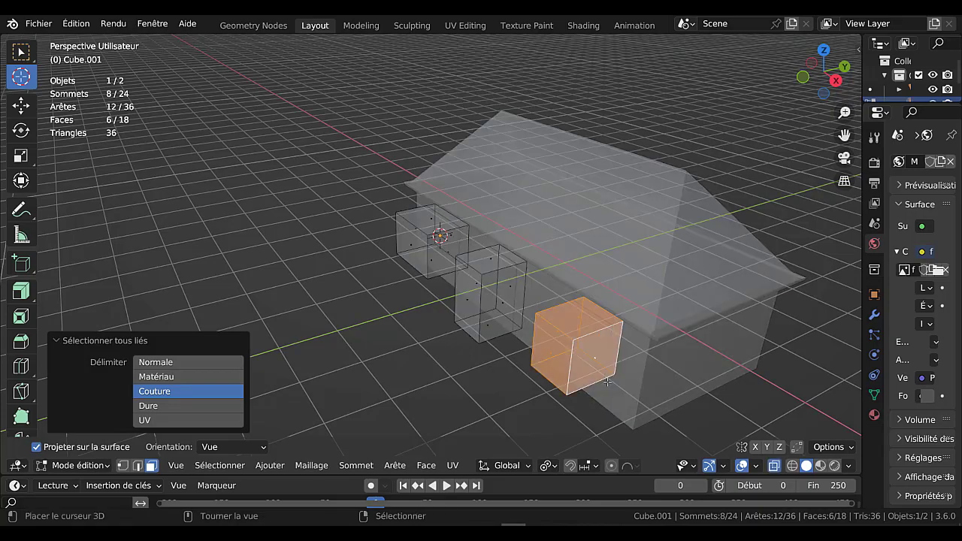
pyautogui.press('KP_7')
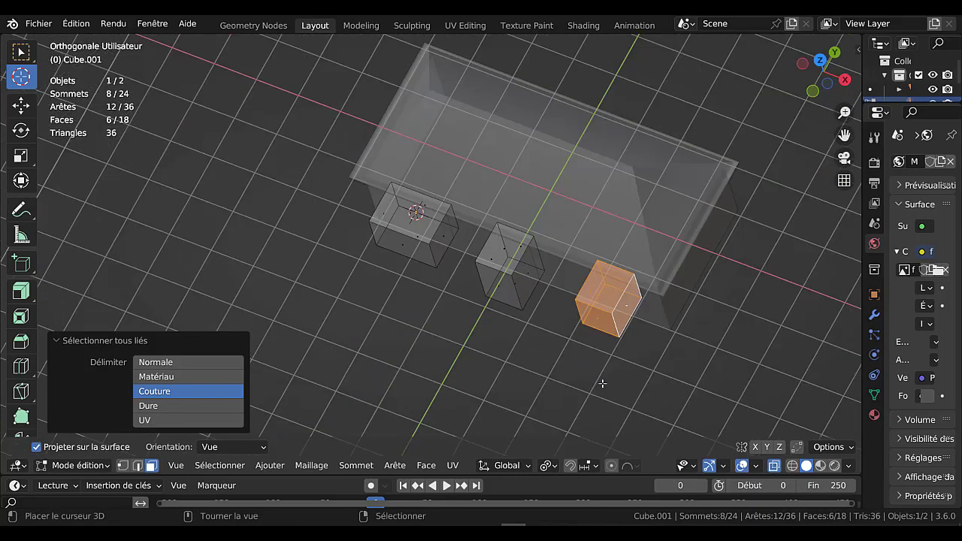
pyautogui.keyDown('shift'); pyautogui.moveTo(684, 366); pyautogui.dragTo(590, 441, button='middle'); pyautogui.keyUp('shift')
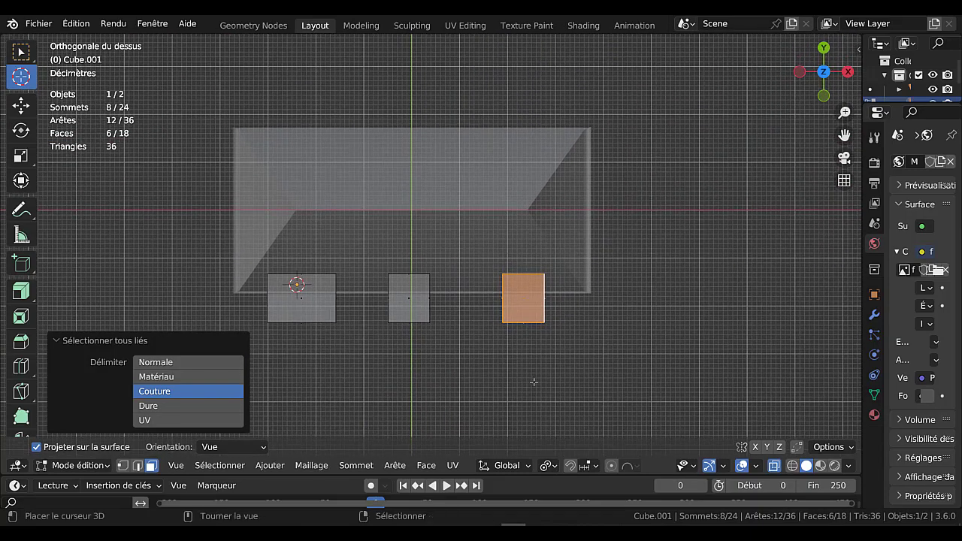
# - Try to move the selected window block about 1.80 m along Y and outward along X onto the +X side wall
pyautogui.press('g')
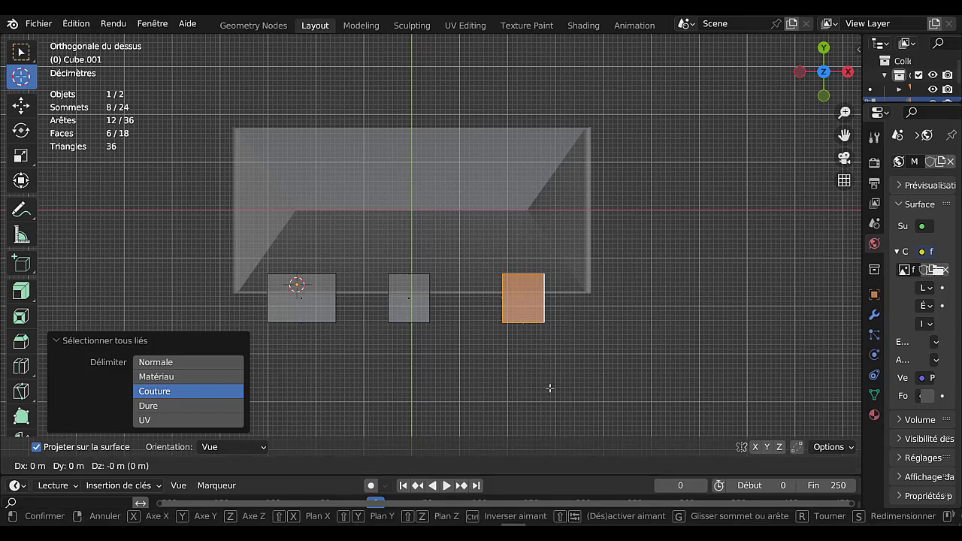
pyautogui.press('y')
pyautogui.click(543, 301)
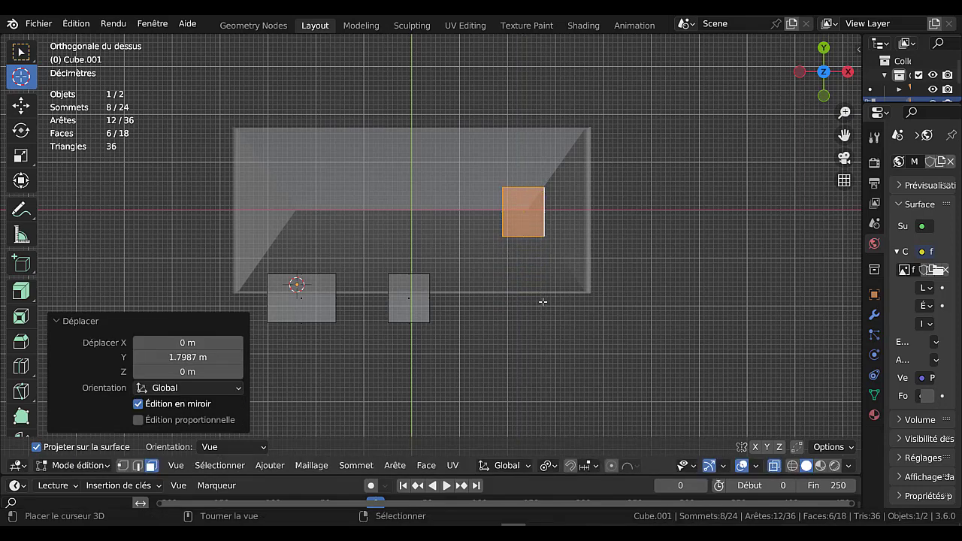
pyautogui.press('g')
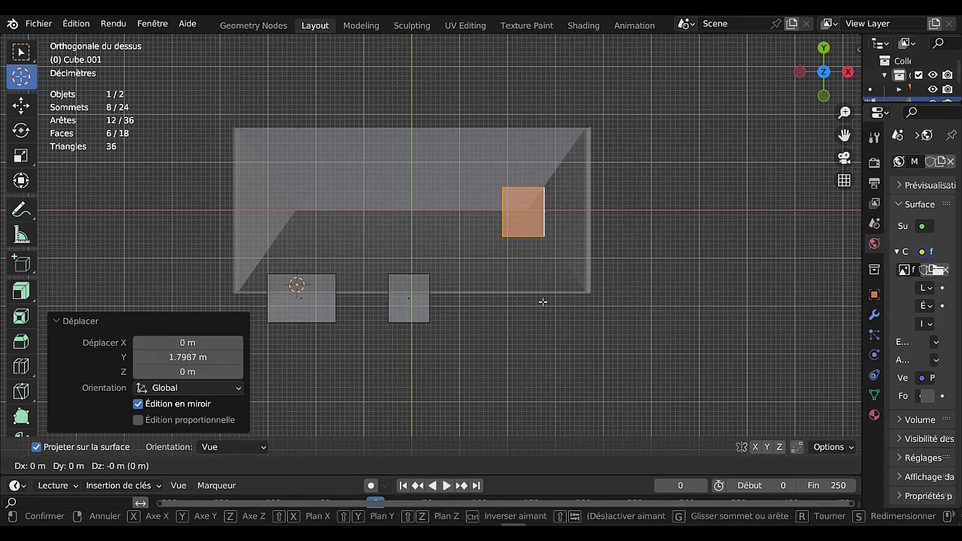
pyautogui.press('x')
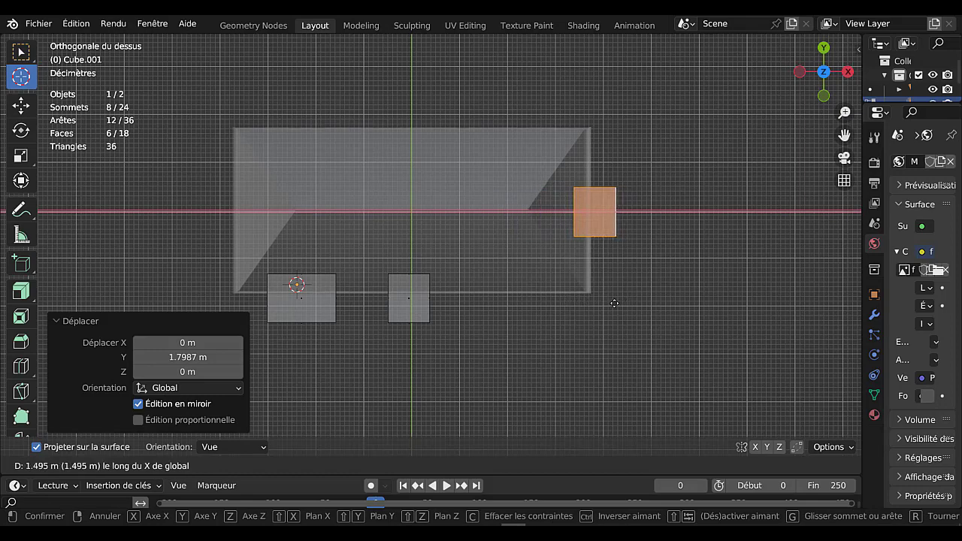
pyautogui.press('Escape')
pyautogui.hotkey('ctrl', 'z')
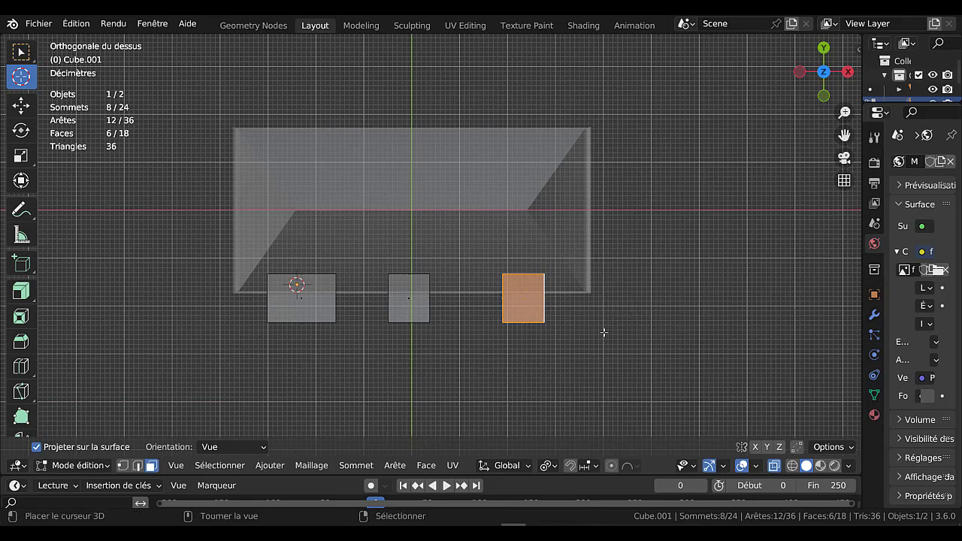
# - Add the door block and the other window block to the selection and move all three about -0.06 m along Y
pyautogui.keyDown('shift'); pyautogui.click(410, 310); pyautogui.keyUp('shift')
pyautogui.keyDown('shift'); pyautogui.click(318, 312); pyautogui.keyUp('shift')
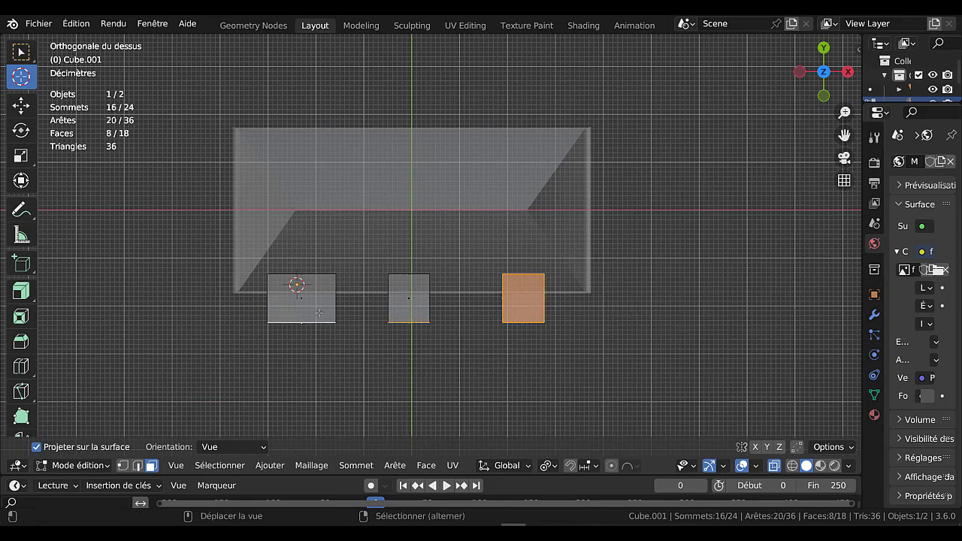
pyautogui.hotkey('ctrl', 'l')
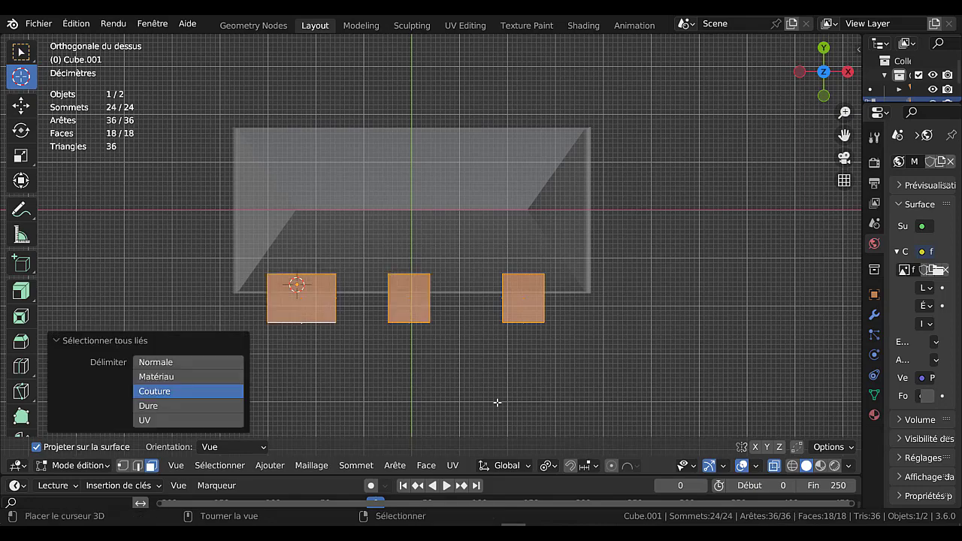
pyautogui.press('g')
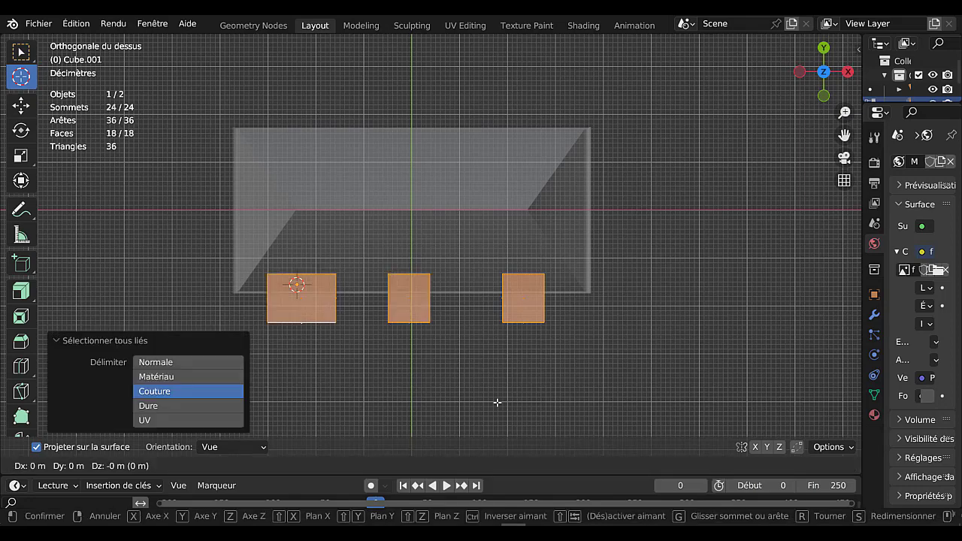
pyautogui.press('y')
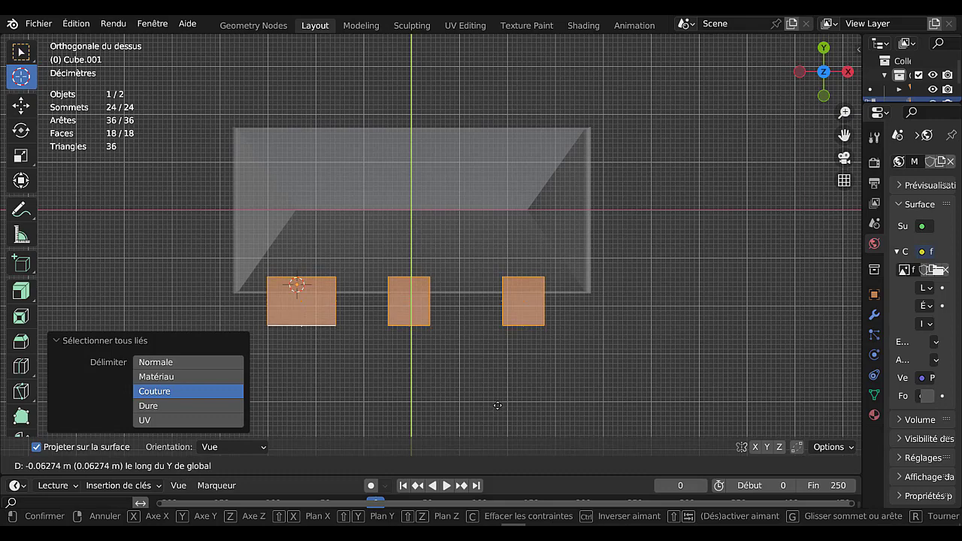
pyautogui.click(498, 404)
# - Duplicate the +X front window block onto the +X side wall, moving the copy about 1.84 m along Y and 1.45 m along X
pyautogui.click(531, 303)
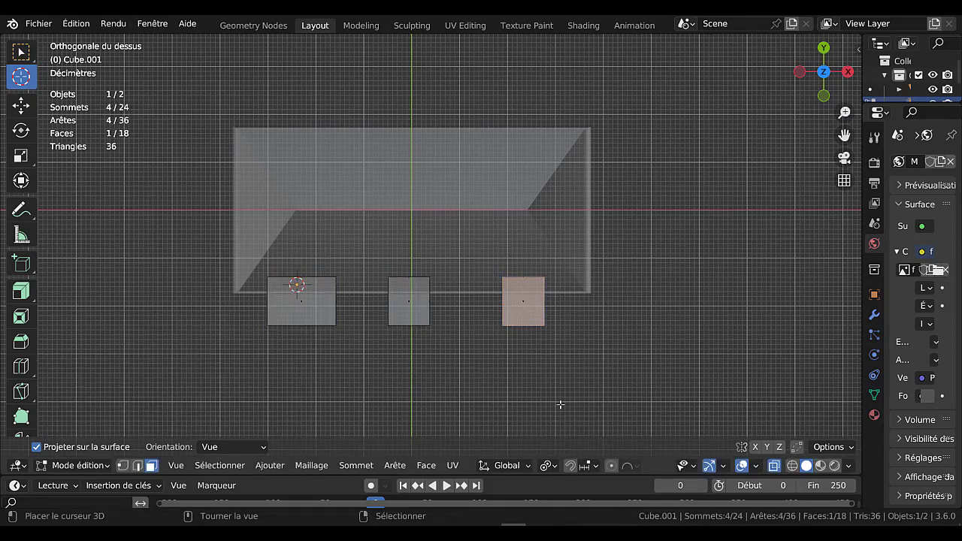
pyautogui.hotkey('ctrl', 'l')
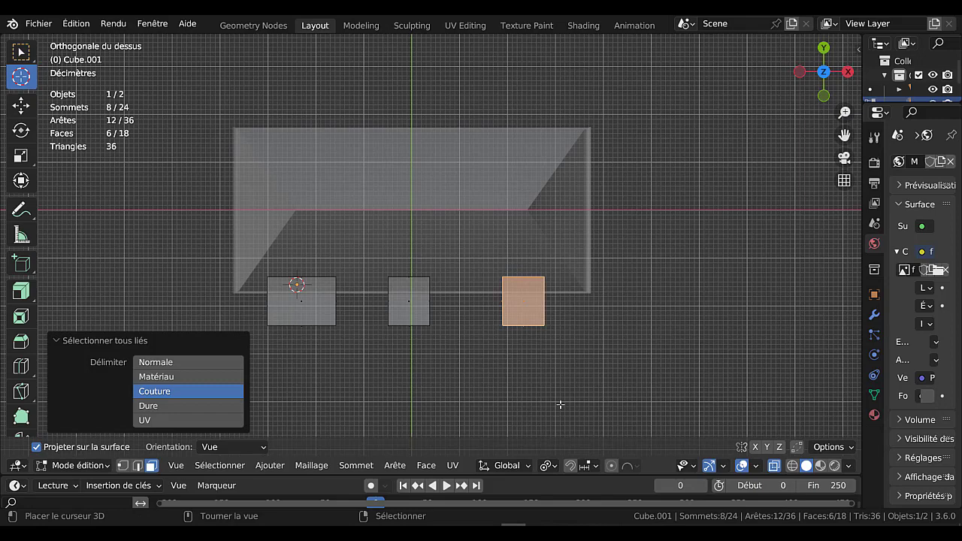
pyautogui.hotkey('shift', 'd')
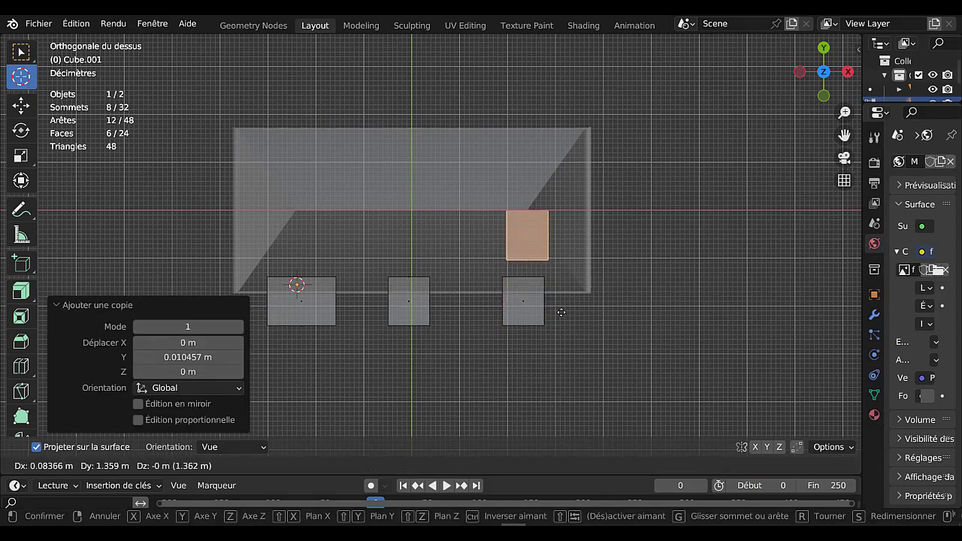
pyautogui.press('y')
pyautogui.click(561, 314)
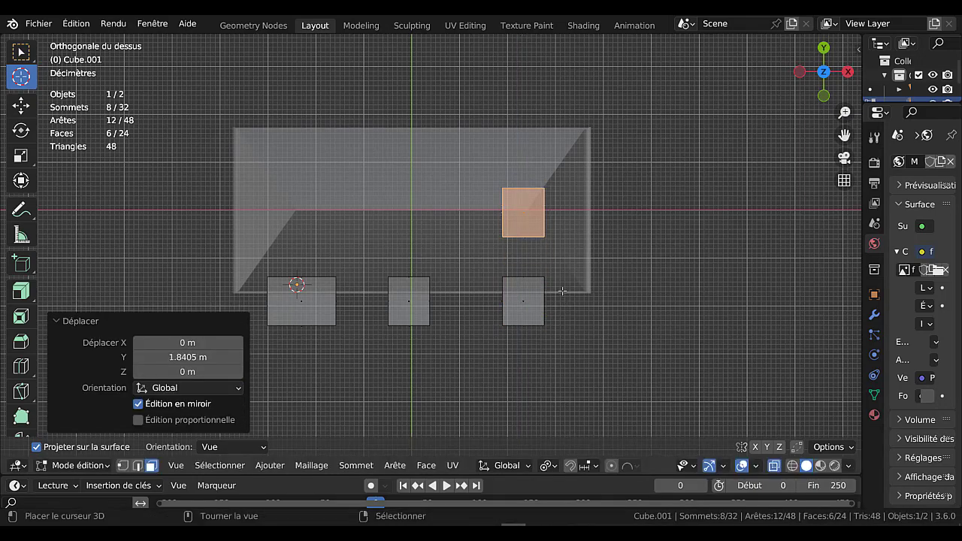
pyautogui.press('g')
pyautogui.press('x')
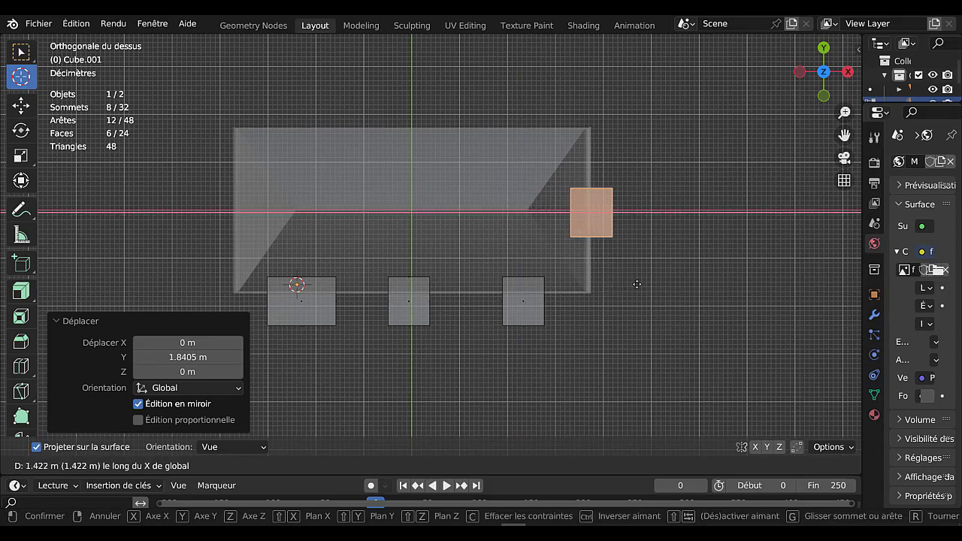
pyautogui.click(635, 286)
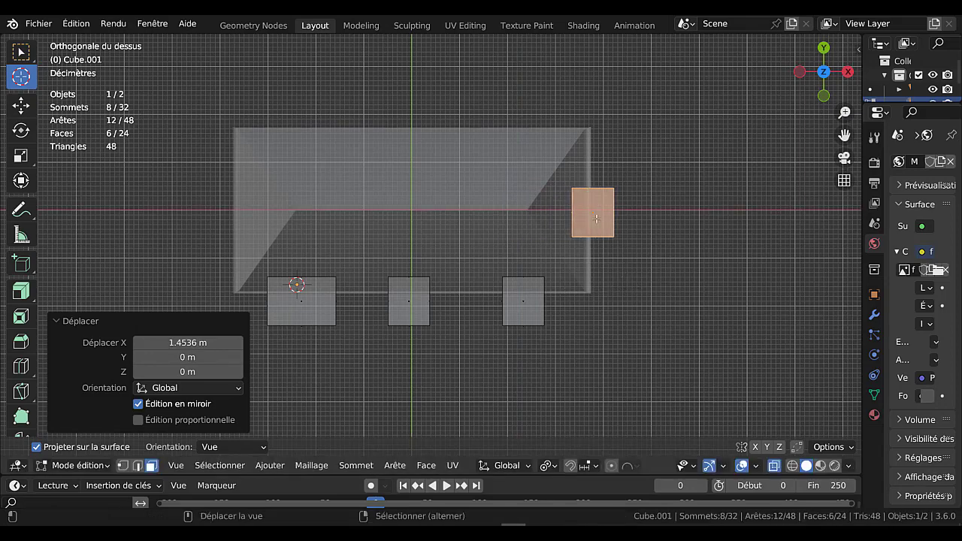
# - Duplicate the side-wall window block onto the back wall, offset about -2.14 m in X and 1.80 m in Y, and widen it 2.02 times along X
pyautogui.hotkey('shift', 'd')
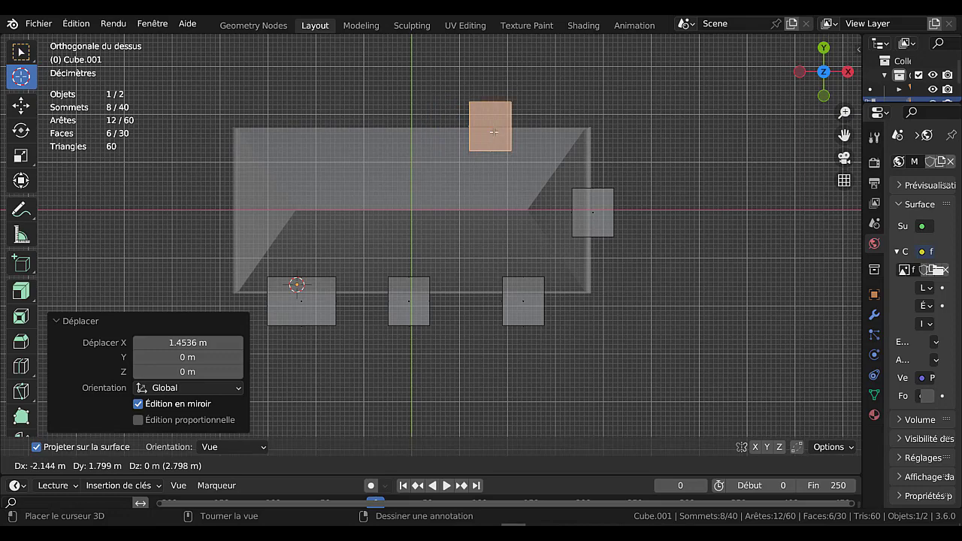
pyautogui.click(493, 132)
pyautogui.press('s')
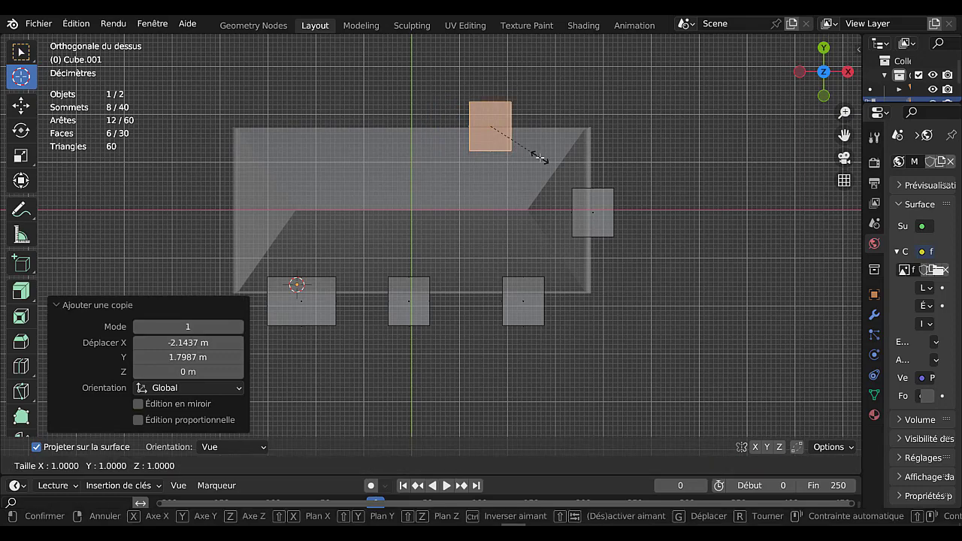
pyautogui.press('x')
pyautogui.click(603, 161)
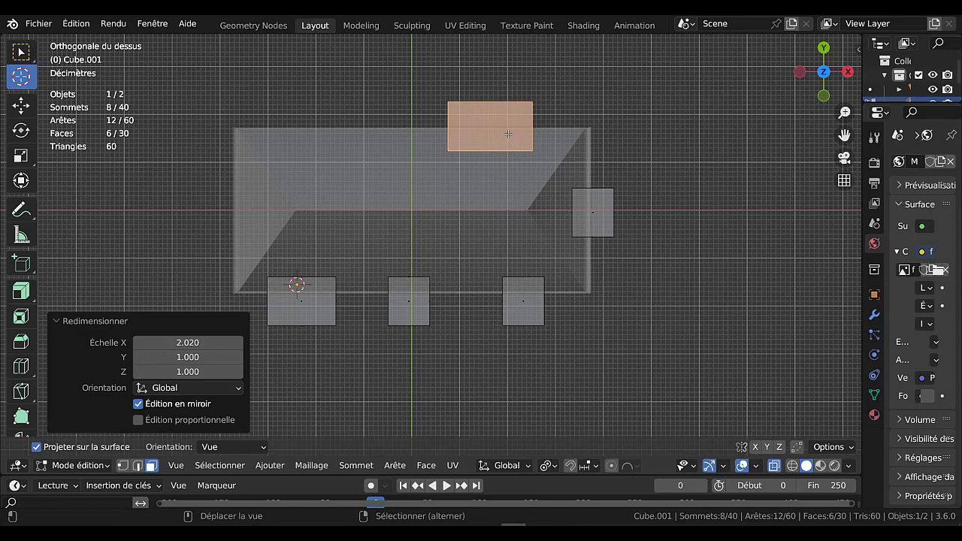
# - Duplicate the back-wall window block about -3.36 m along X and move both back-wall blocks about 0.15 m along Y
pyautogui.hotkey('shift', 'd')
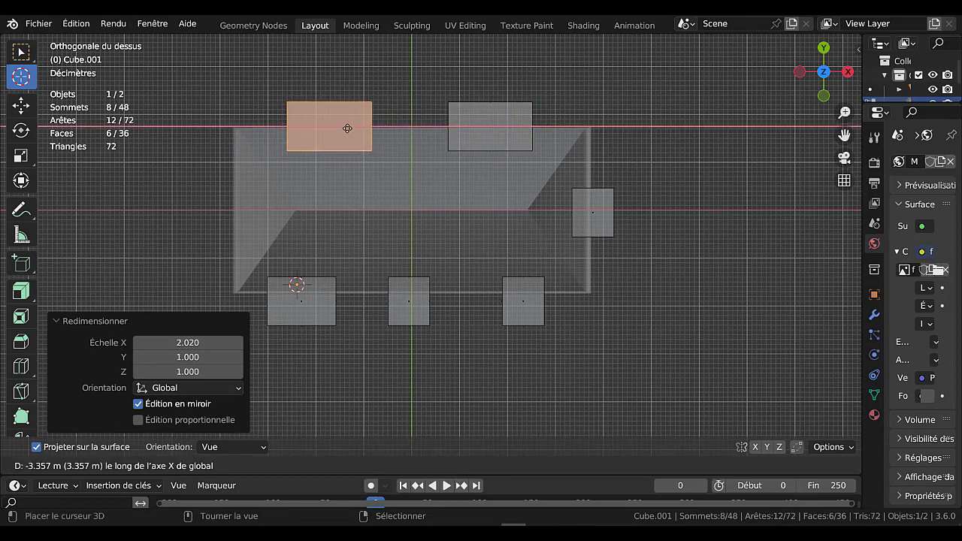
pyautogui.click(348, 127)
pyautogui.keyDown('shift'); pyautogui.click(499, 136); pyautogui.keyUp('shift')
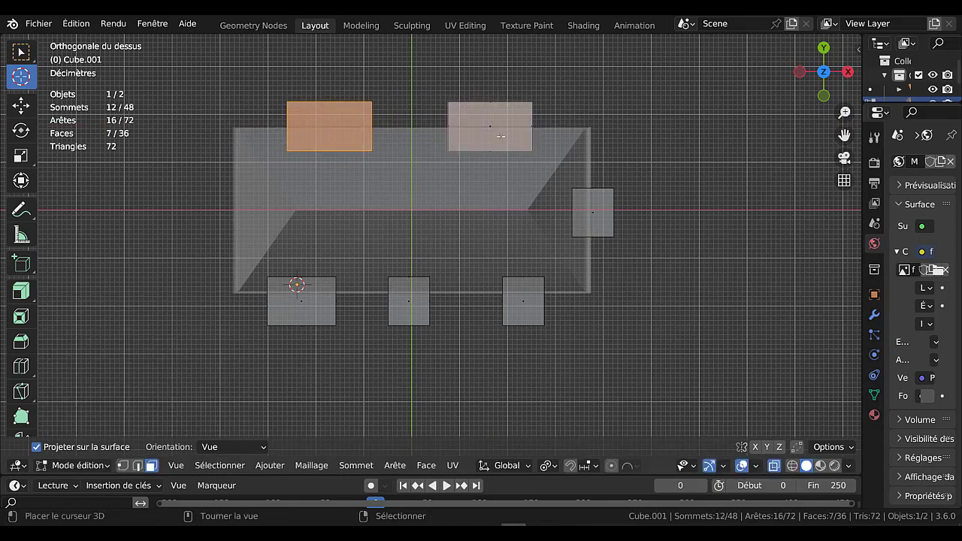
pyautogui.hotkey('ctrl', 'l')
pyautogui.press('g')
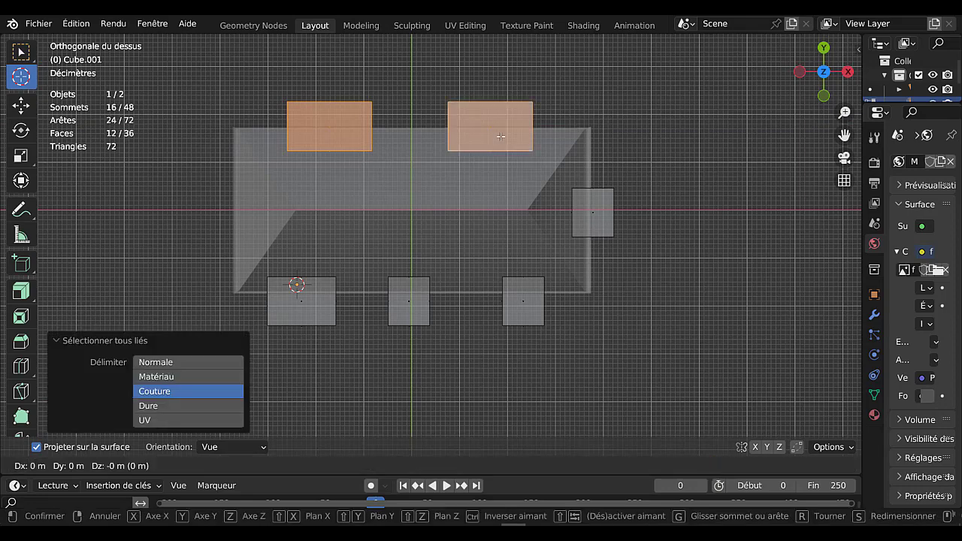
pyautogui.press('z')
pyautogui.press('Escape')
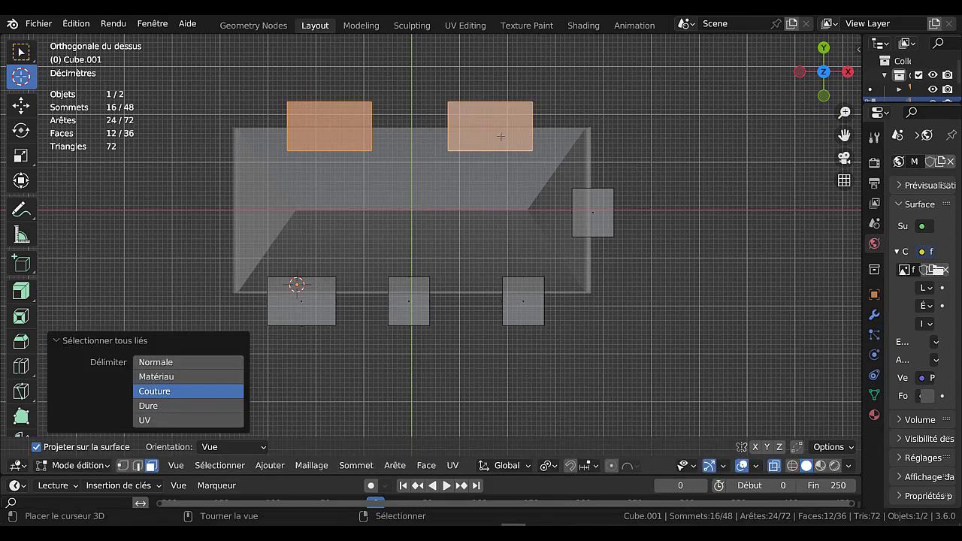
pyautogui.press('g')
pyautogui.press('y')
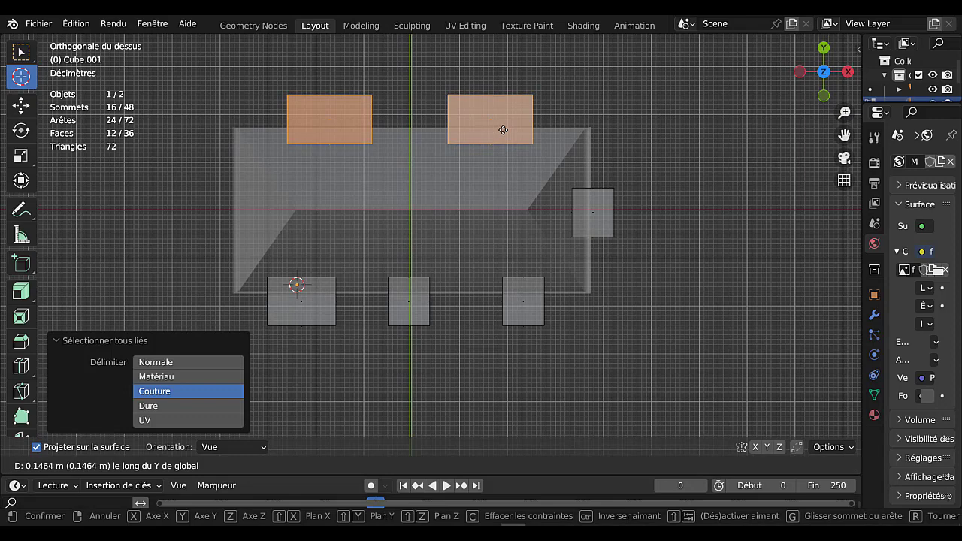
pyautogui.click(503, 130)
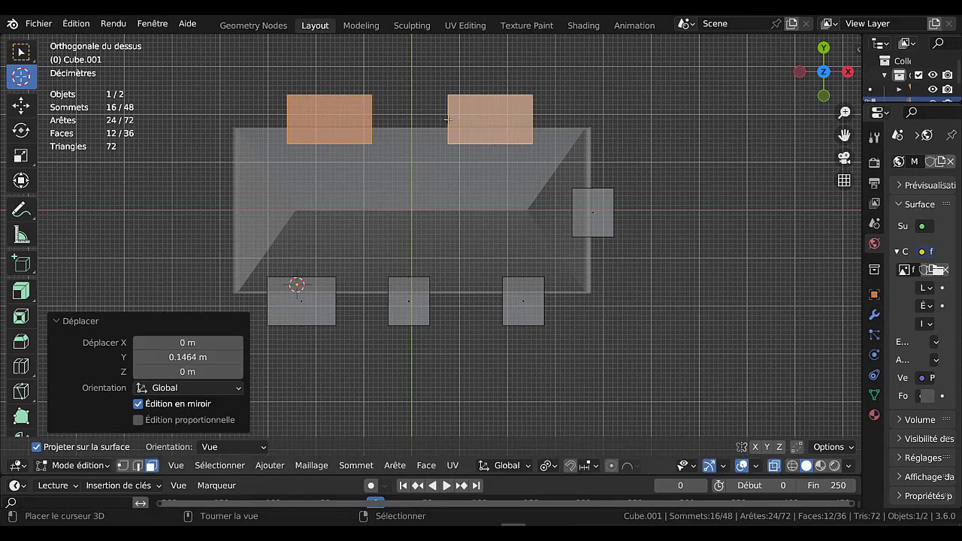
# - Try to duplicate one face of the +X front window block about -5.96 m in X and 1.91 m in Y, scaled 0.527 along Y
pyautogui.click(407, 298)
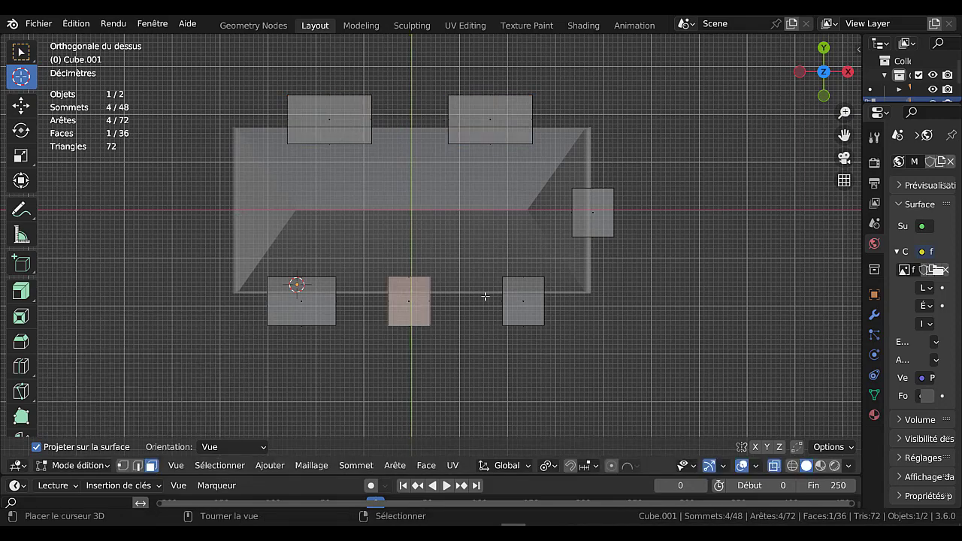
pyautogui.click(528, 288)
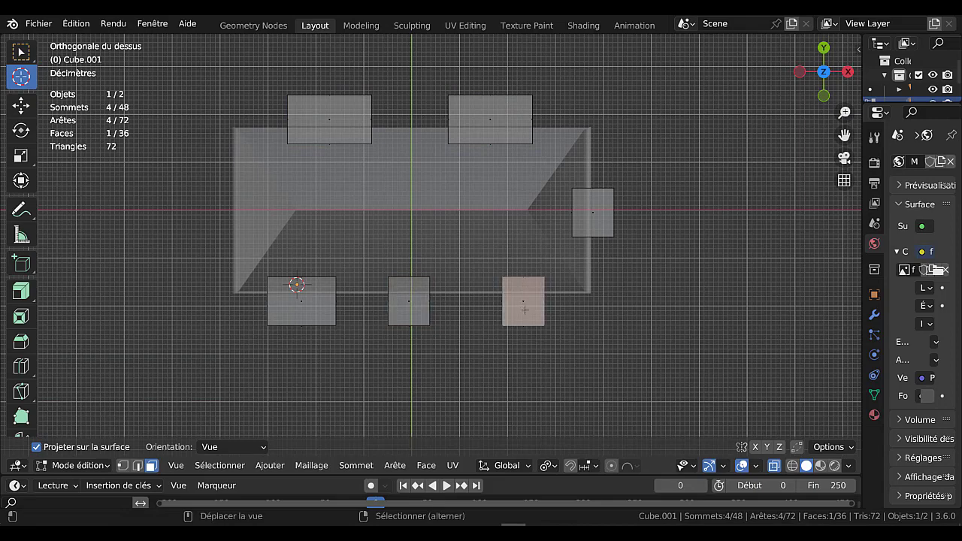
pyautogui.hotkey('shift', 'd')
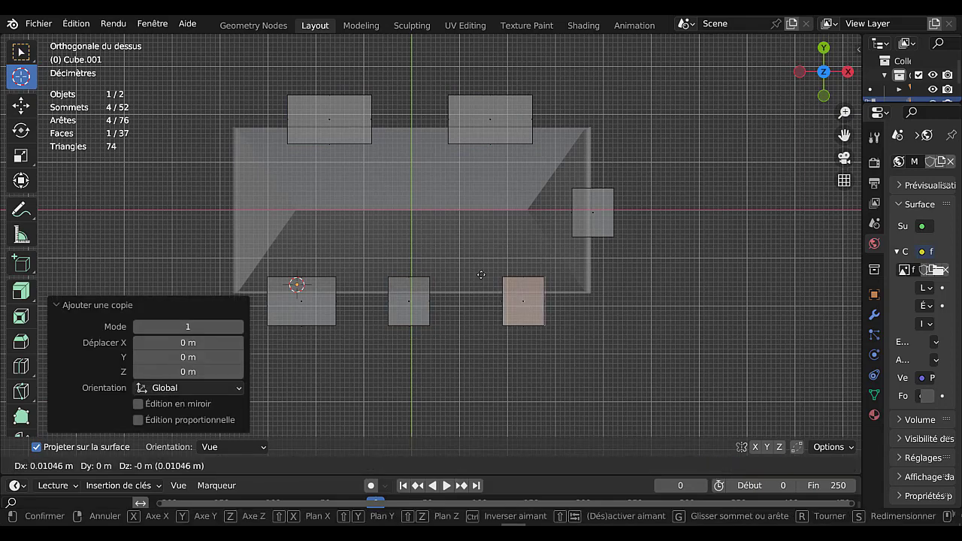
pyautogui.click(235, 218)
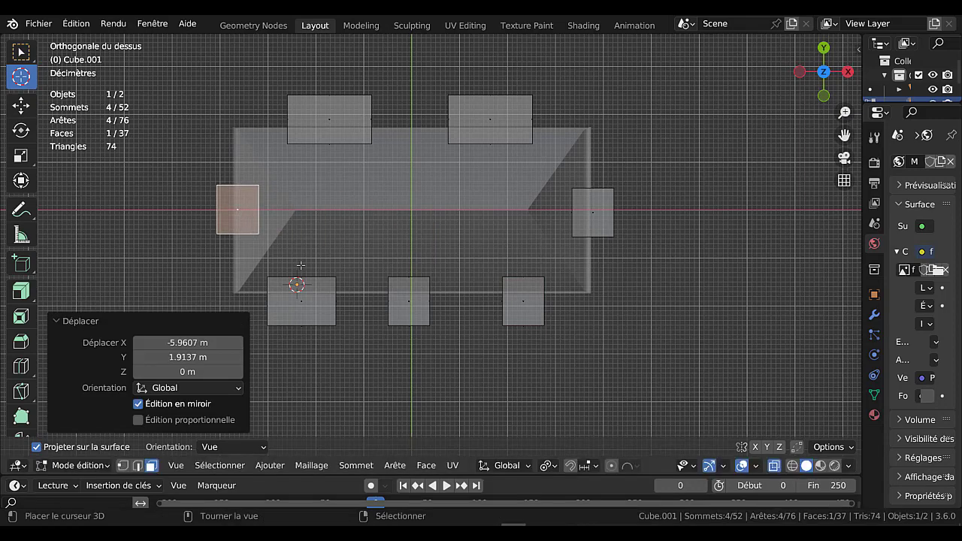
pyautogui.press('s')
pyautogui.press('y')
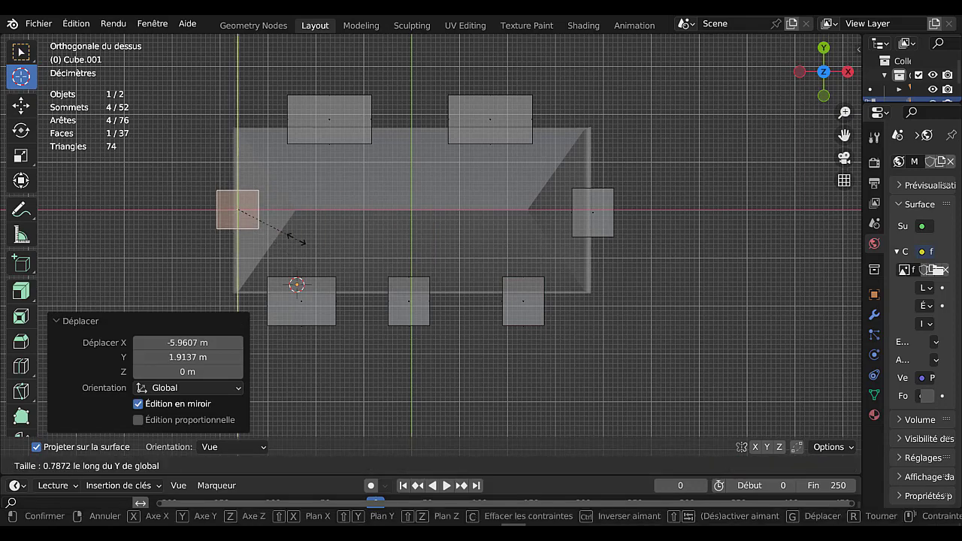
pyautogui.click(290, 208)
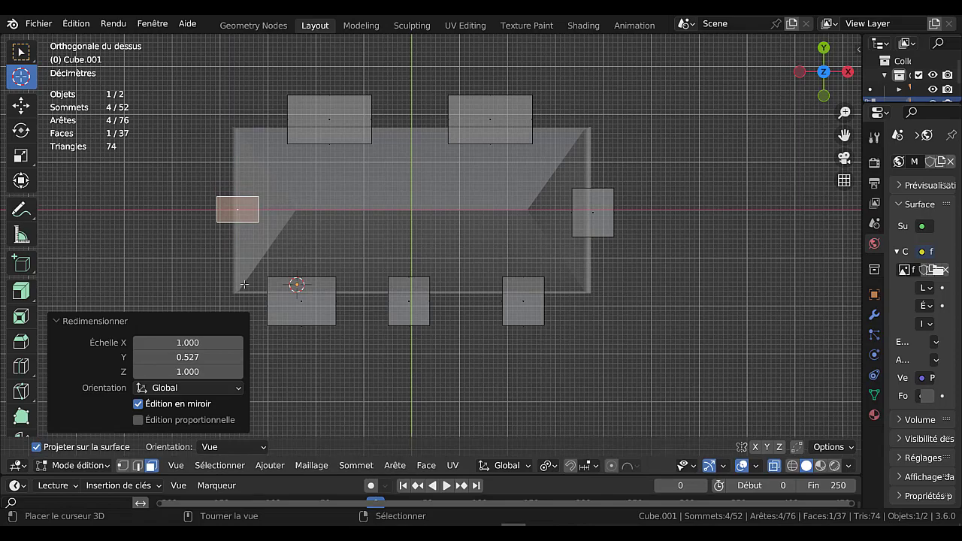
# - Undo the last scaling and delete the duplicated face at the -X side wall
pyautogui.moveTo(245, 289); pyautogui.dragTo(375, 135, button='middle')
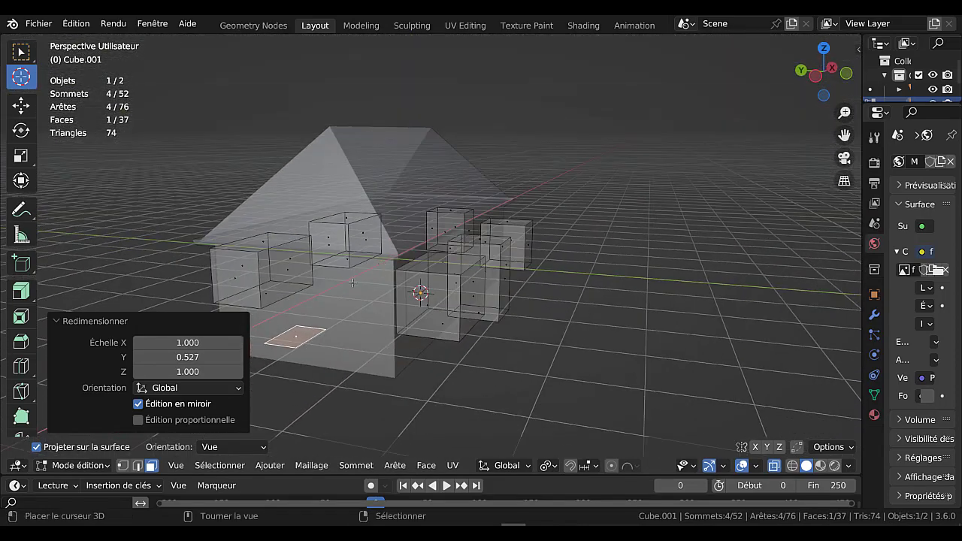
pyautogui.hotkey('ctrl', 'z')
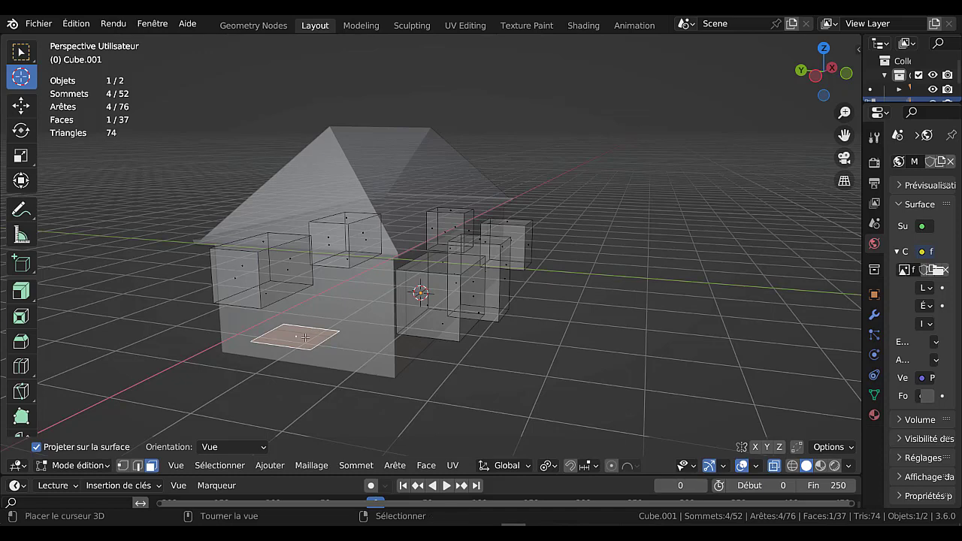
pyautogui.press('x')
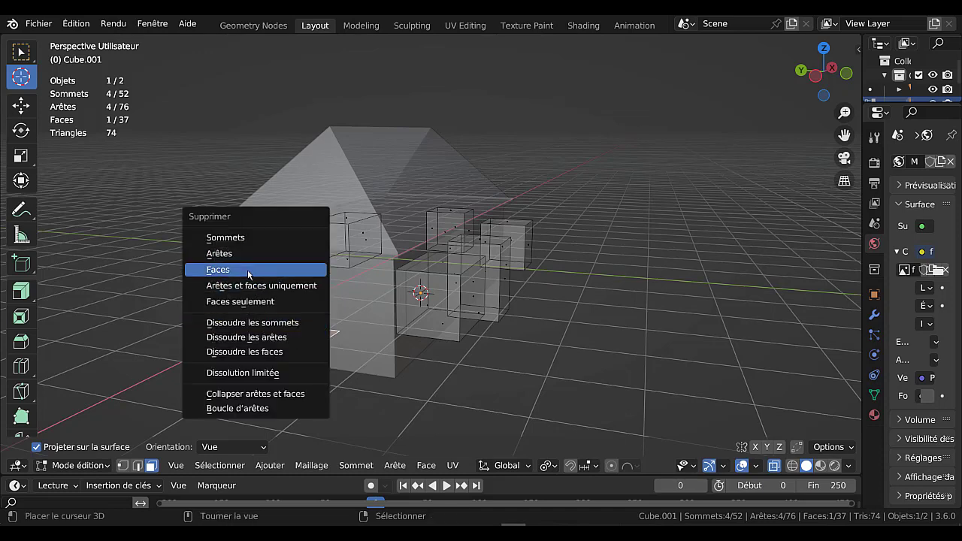
pyautogui.click(225, 269)
# - Duplicate the entire +X side-wall window block onto the -X side wall, moving the copy about -7.65 m along X
pyautogui.moveTo(247, 270); pyautogui.dragTo(568, 338, button='middle')
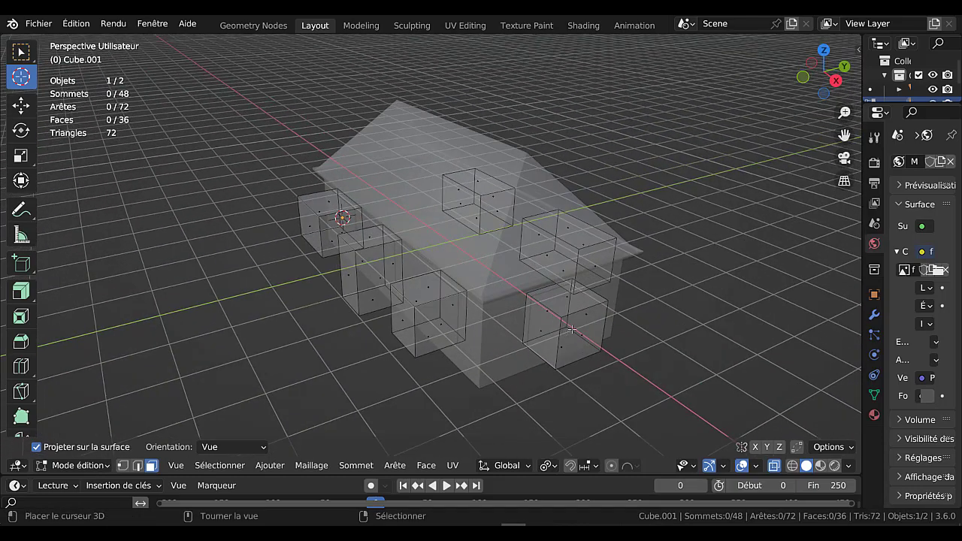
pyautogui.click(577, 331)
pyautogui.hotkey('ctrl', 'l')
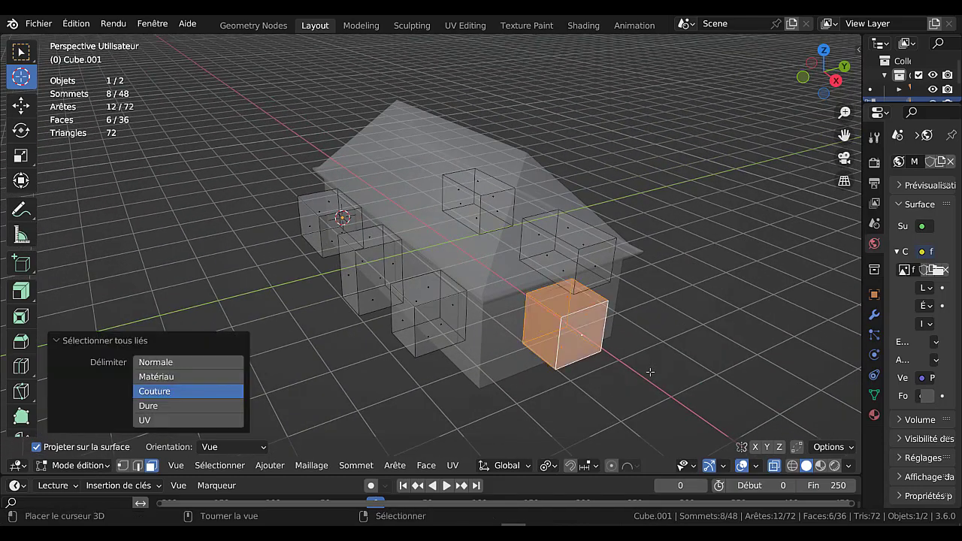
pyautogui.press('KP_7')
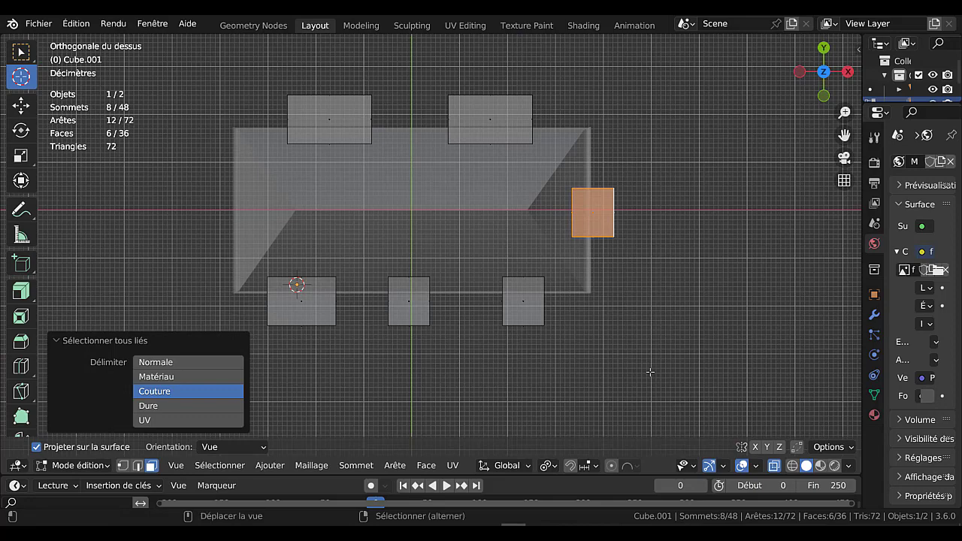
pyautogui.hotkey('shift', 'd')
pyautogui.rightClick(646, 368)
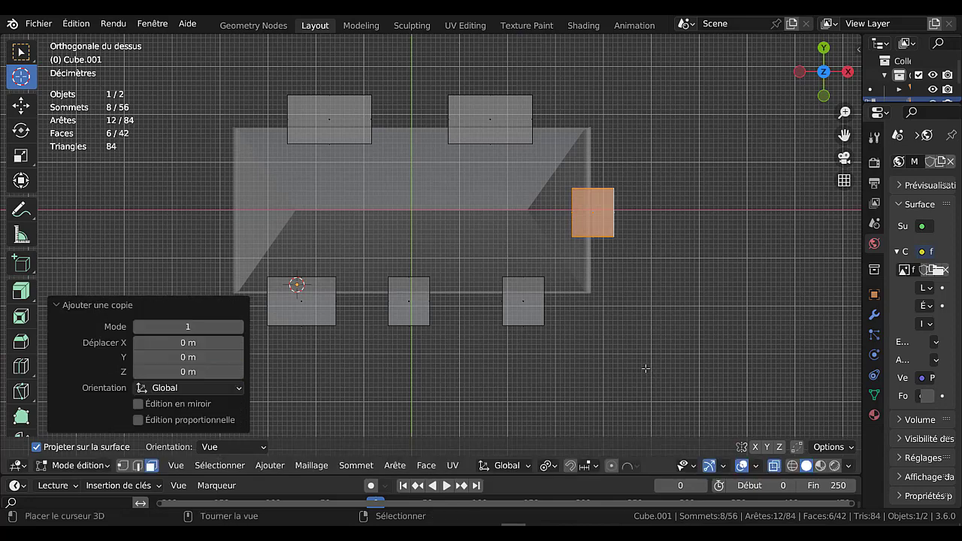
pyautogui.press('g')
pyautogui.press('x')
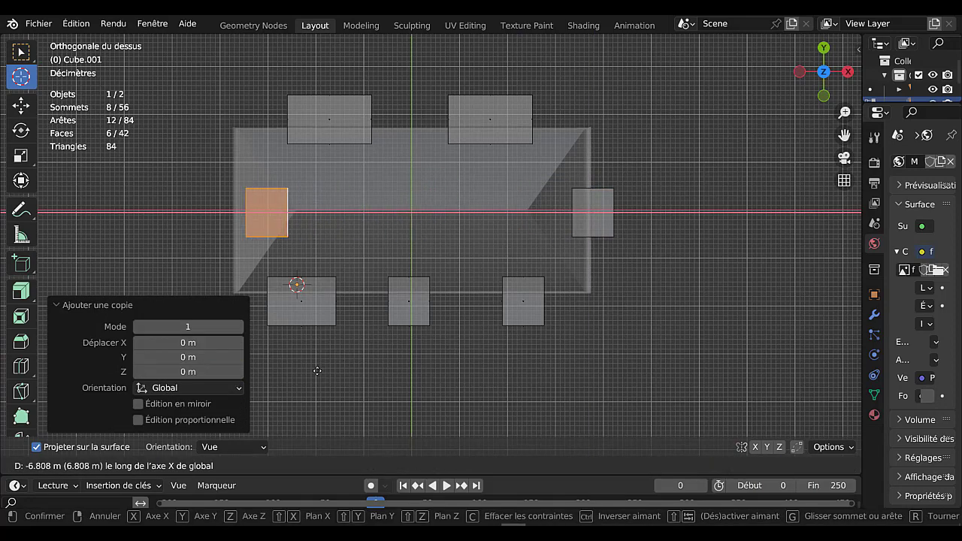
pyautogui.click(278, 385)
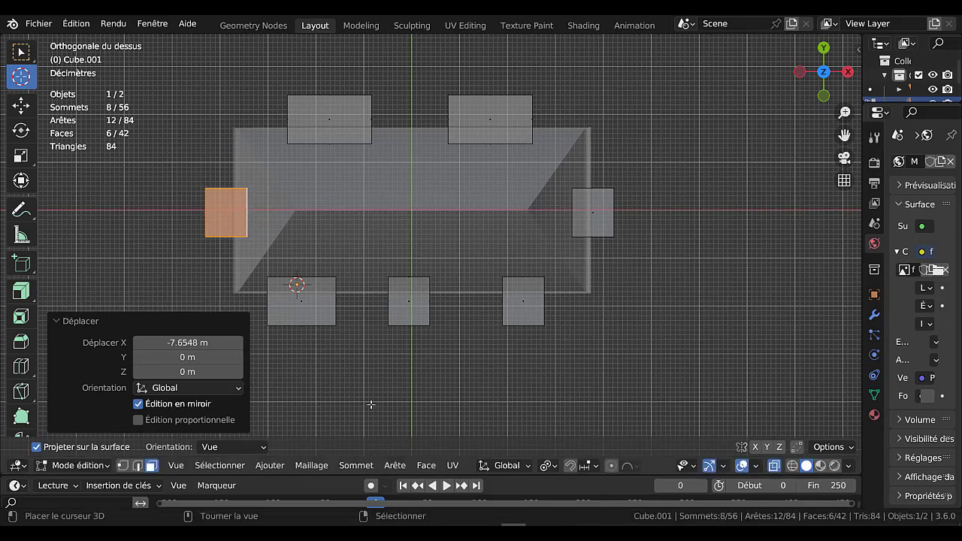
# - Scale the -X side-wall block to 0.515 along Y and 0.762 along Z
pyautogui.press('s')
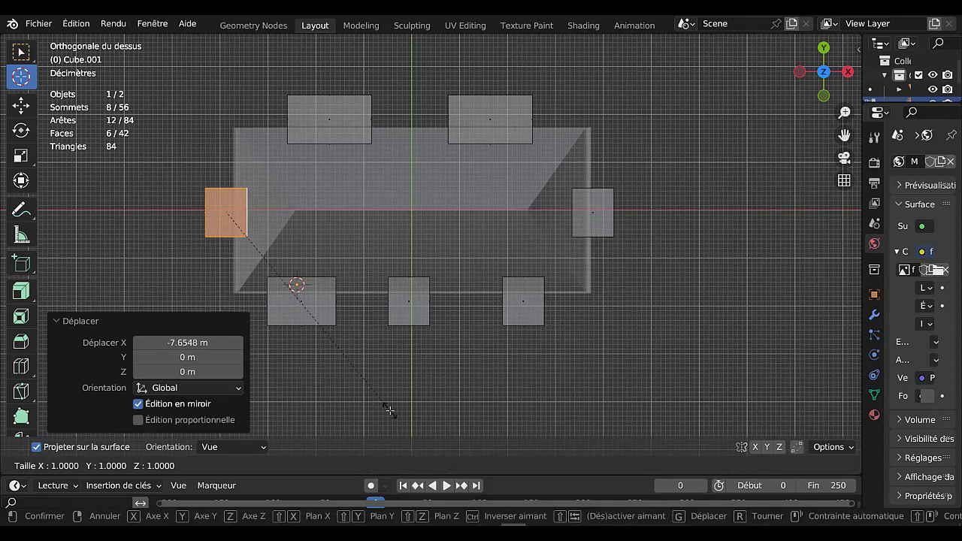
pyautogui.press('y')
pyautogui.click(376, 414)
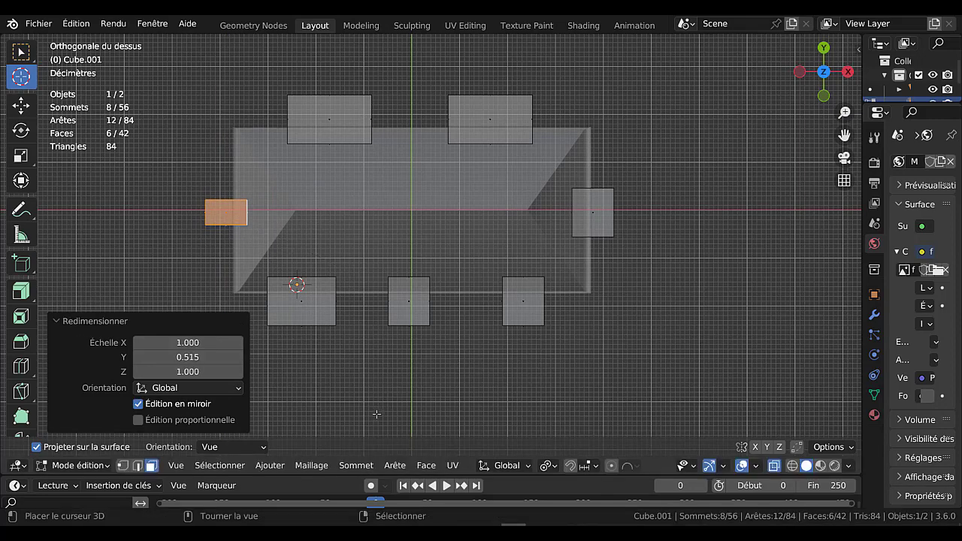
pyautogui.moveTo(377, 414); pyautogui.dragTo(557, 280, button='middle')
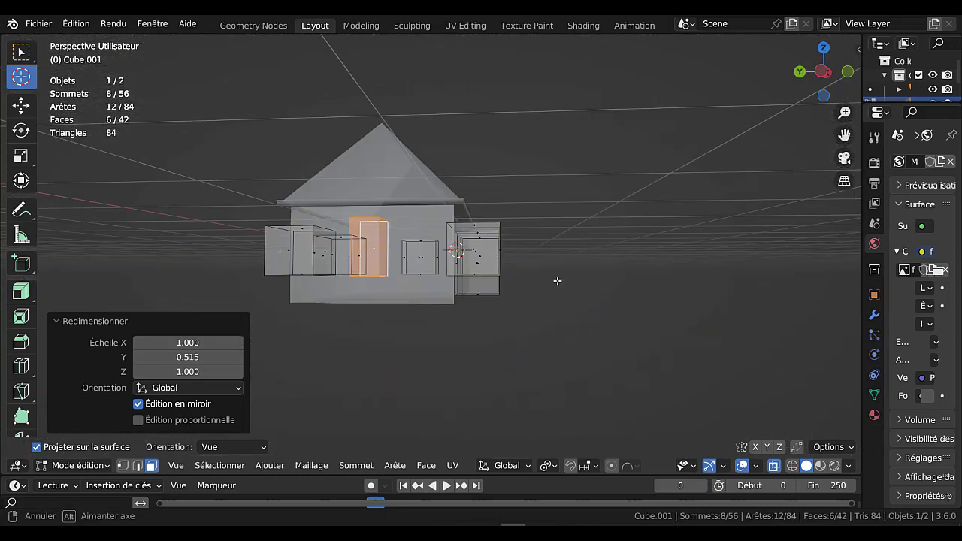
pyautogui.press('s')
pyautogui.press('z')
pyautogui.click(566, 336)
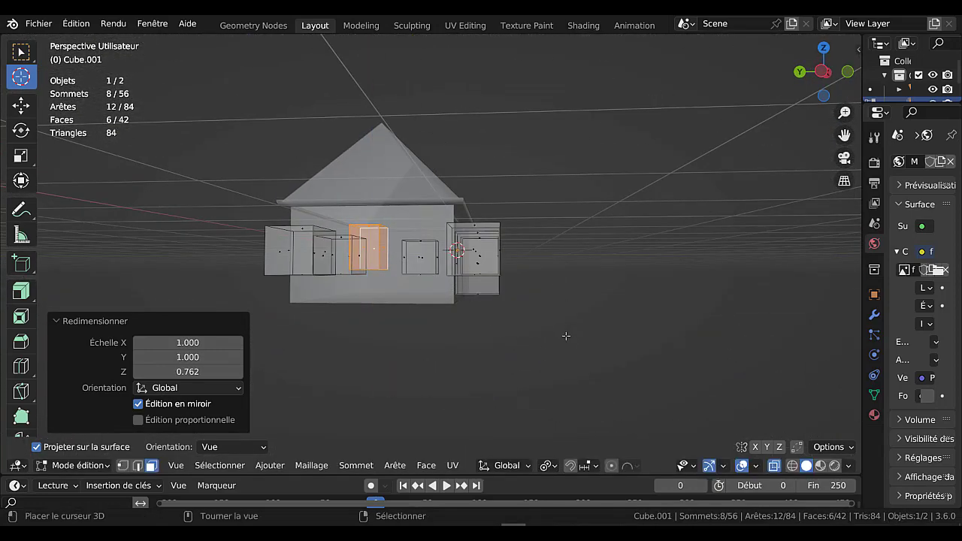
# - Return to Object Mode with X-ray off and subtract the opening blocks from the house with a Boolean difference
pyautogui.press('Tab')
pyautogui.hotkey('alt', 'z')
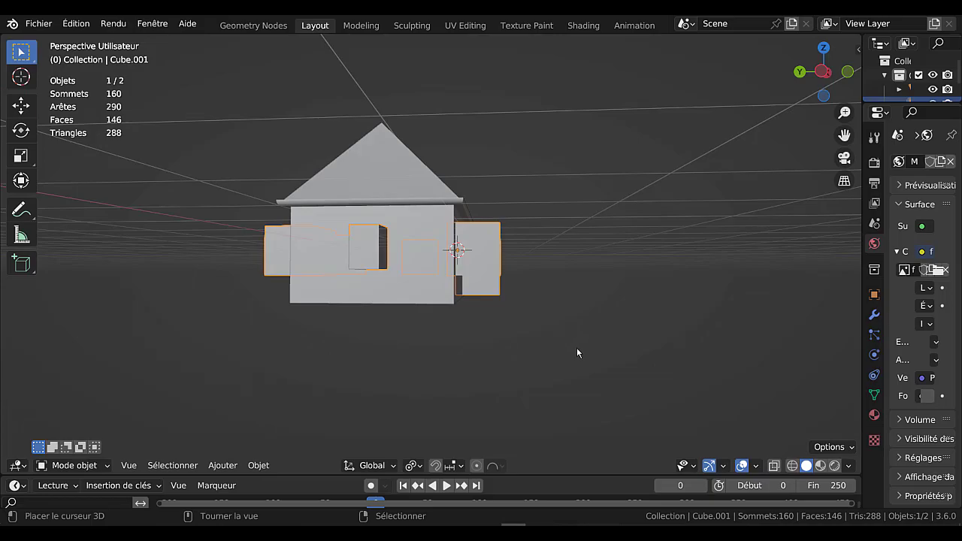
pyautogui.moveTo(577, 352); pyautogui.dragTo(458, 343, button='middle')
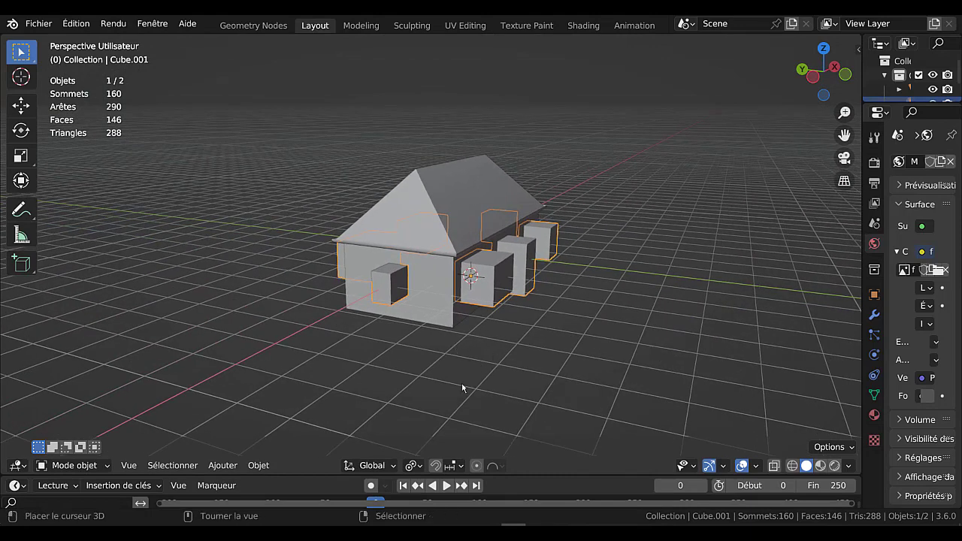
pyautogui.keyDown('shift'); pyautogui.click(445, 216); pyautogui.keyUp('shift')
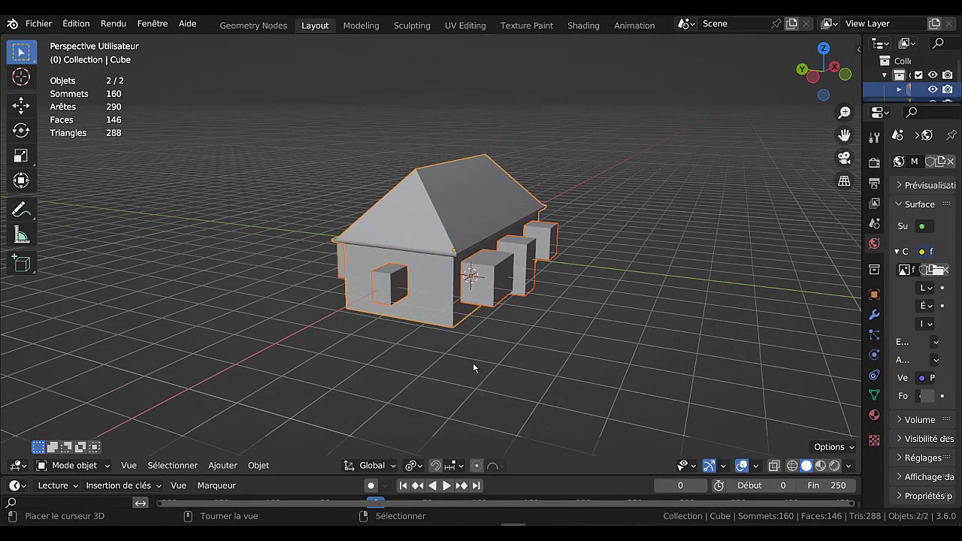
pyautogui.click(524, 266)
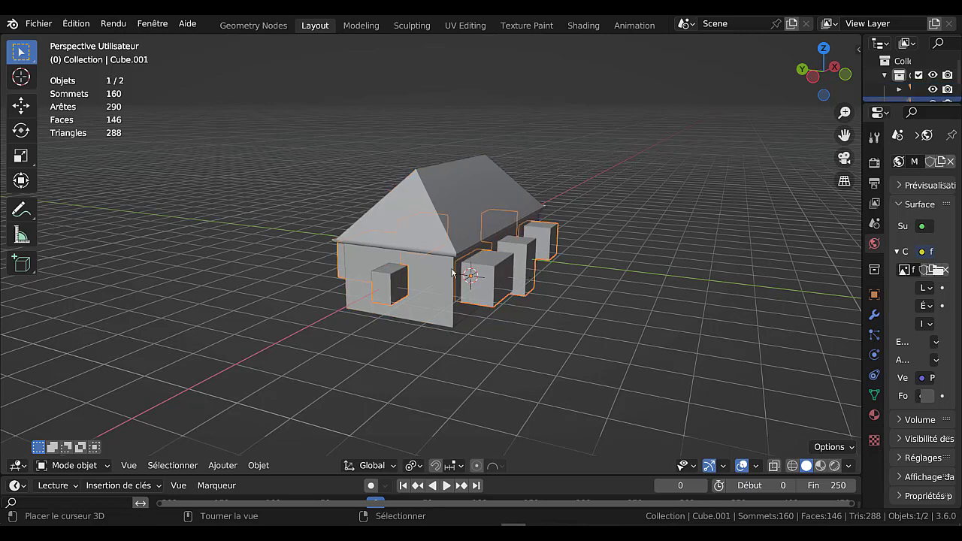
pyautogui.keyDown('shift'); pyautogui.click(469, 193); pyautogui.keyUp('shift')
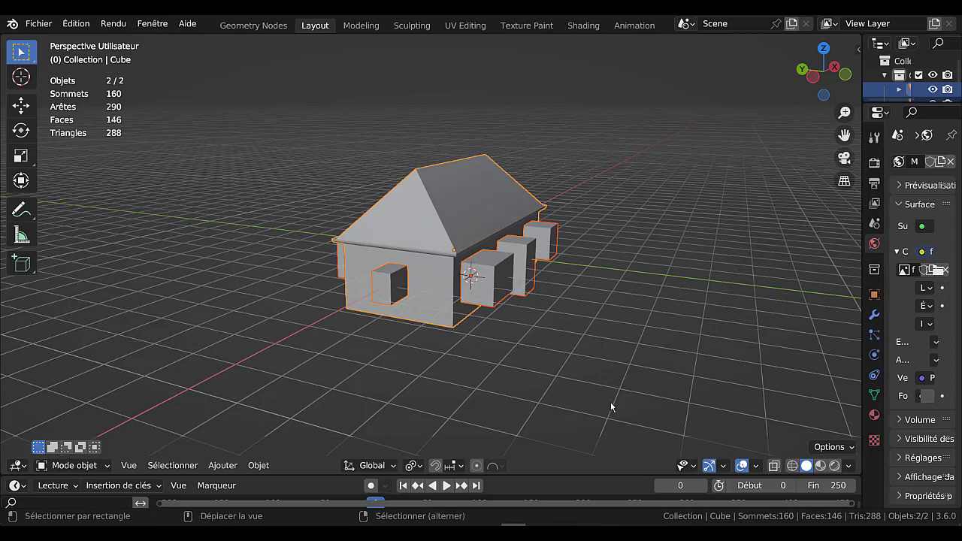
pyautogui.press('ctrl+shift+KP_Subtract')
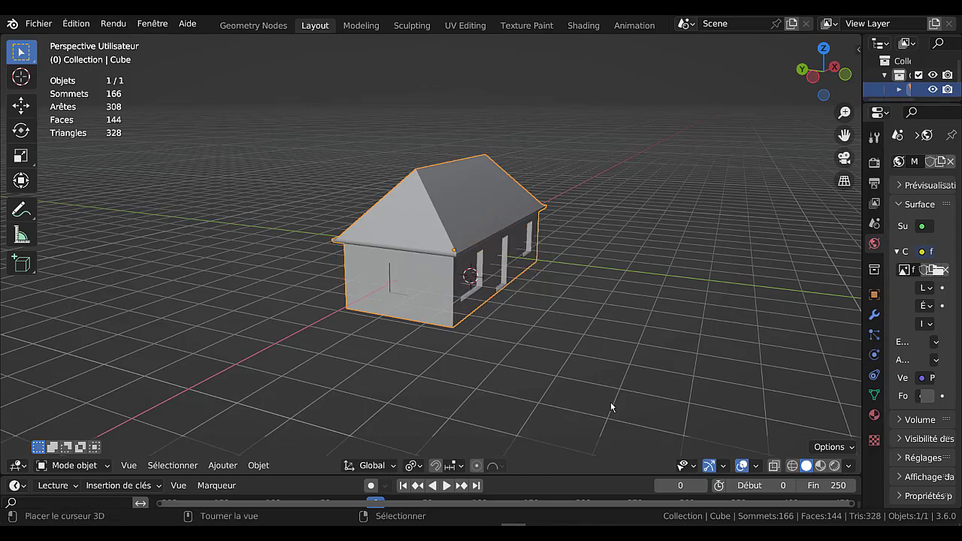
# - Open the house mesh in Edit Mode and clear the face selection
pyautogui.press('Tab')
pyautogui.moveTo(610, 407); pyautogui.dragTo(591, 393, button='middle')
pyautogui.hotkey('alt', 'a')
pyautogui.moveTo(354, 274); pyautogui.dragTo(406, 300, button='middle')
pyautogui.press('Tab')
pyautogui.press('Tab')
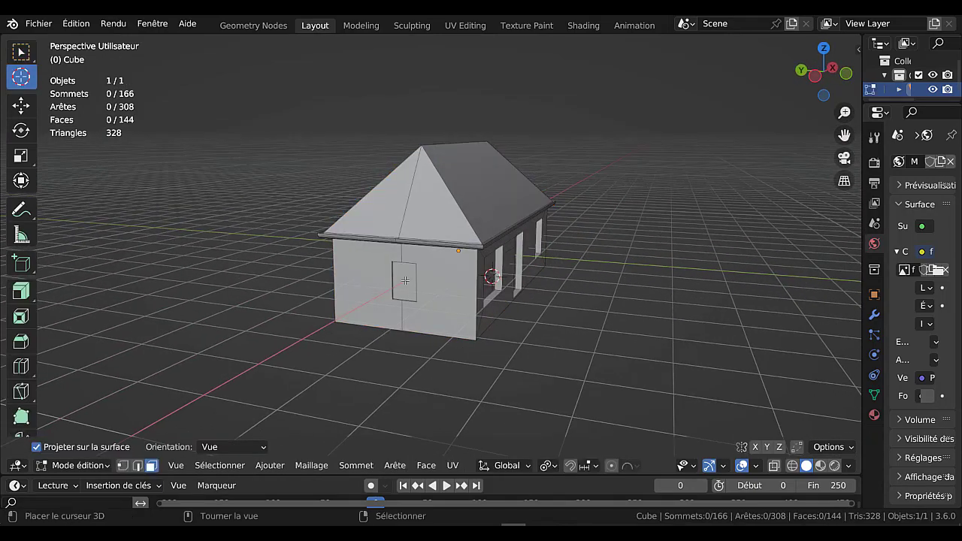
# - Select the recessed face inside each of the six window openings around the house
pyautogui.press('2')
pyautogui.click(406, 283)
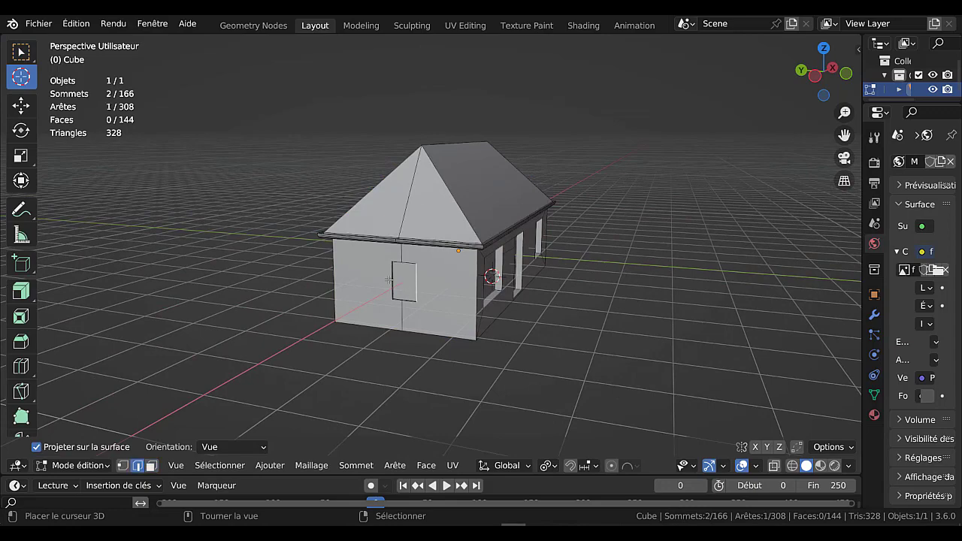
pyautogui.press('3')
pyautogui.click(404, 279)
pyautogui.moveTo(404, 280); pyautogui.dragTo(420, 283, button='middle')
pyautogui.keyDown('shift'); pyautogui.click(420, 283); pyautogui.keyUp('shift')
pyautogui.moveTo(526, 278); pyautogui.dragTo(320, 293, button='middle')
pyautogui.keyDown('shift'); pyautogui.click(559, 282); pyautogui.keyUp('shift')
pyautogui.keyDown('shift'); pyautogui.click(488, 289); pyautogui.keyUp('shift')
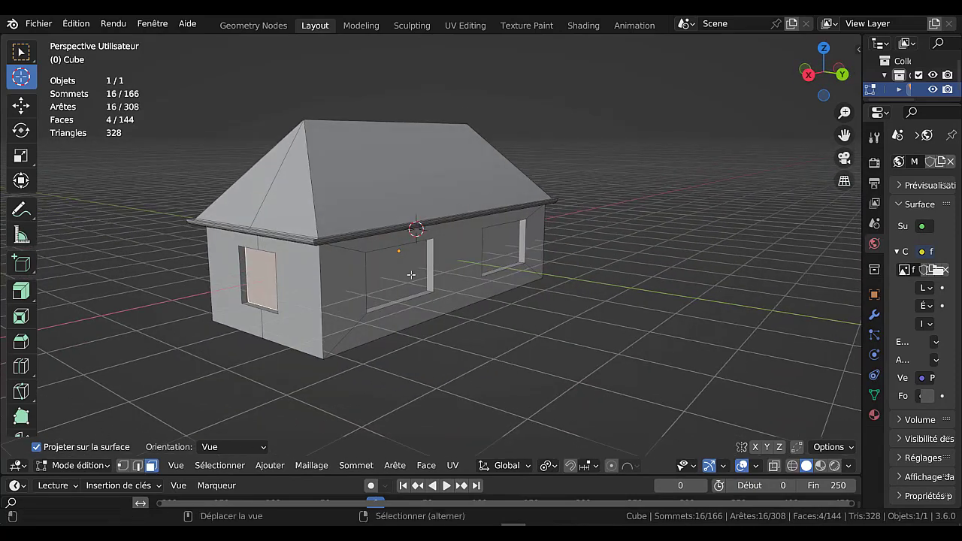
pyautogui.keyDown('shift'); pyautogui.click(413, 275); pyautogui.keyUp('shift')
pyautogui.keyDown('shift'); pyautogui.click(502, 249); pyautogui.keyUp('shift')
pyautogui.moveTo(502, 249); pyautogui.dragTo(539, 286, button='middle')
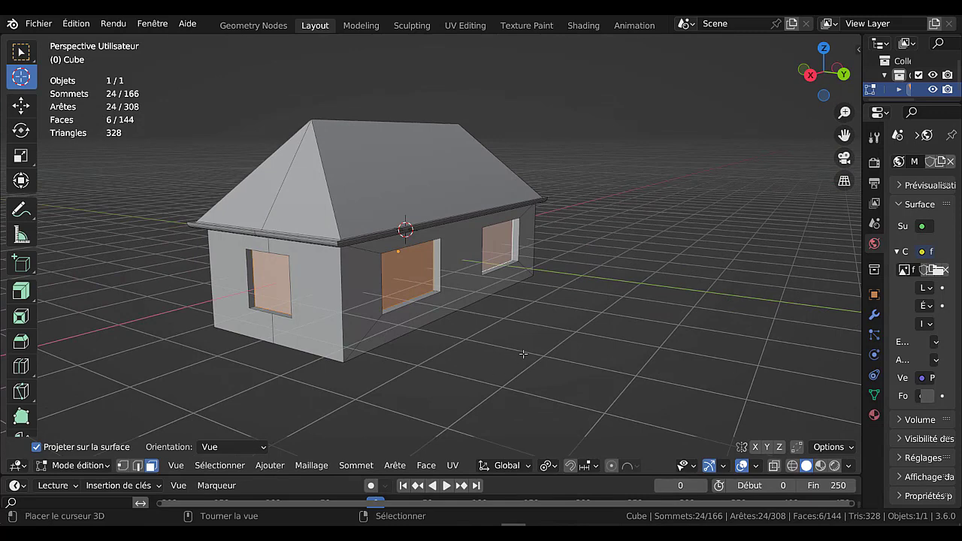
# - Inset the six selected window faces by about 0.089 m to form the frame borders
pyautogui.press('i')
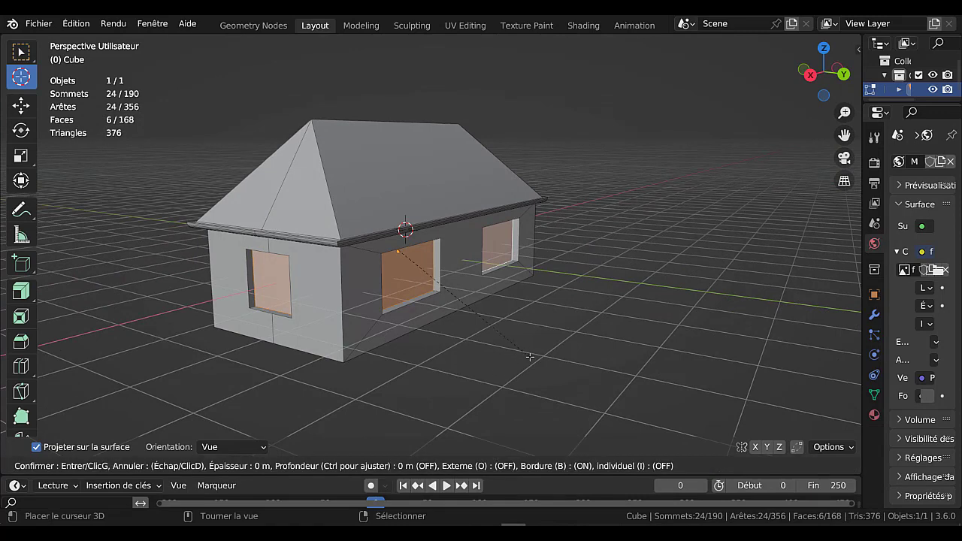
pyautogui.click(510, 311)
pyautogui.scroll(2, 481, 331)
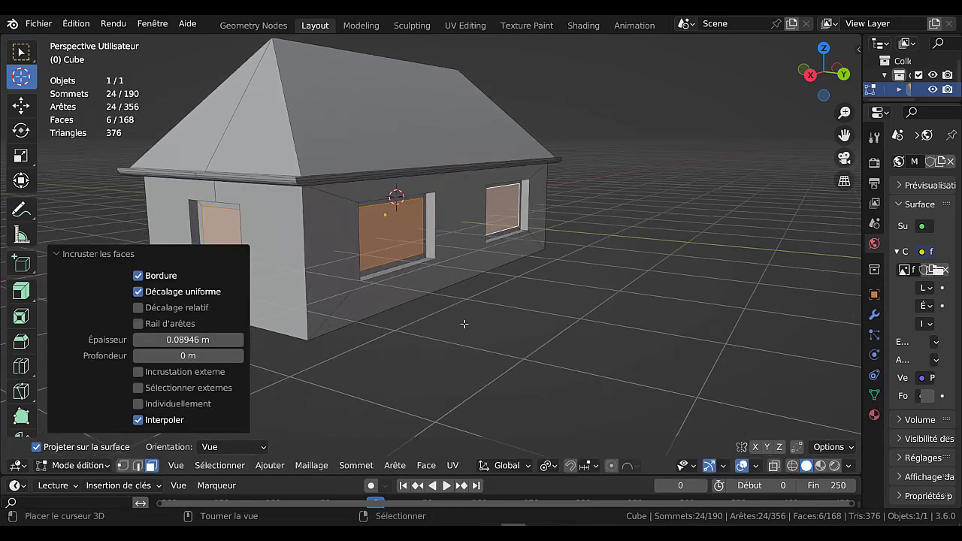
pyautogui.scroll(2, 464, 324)
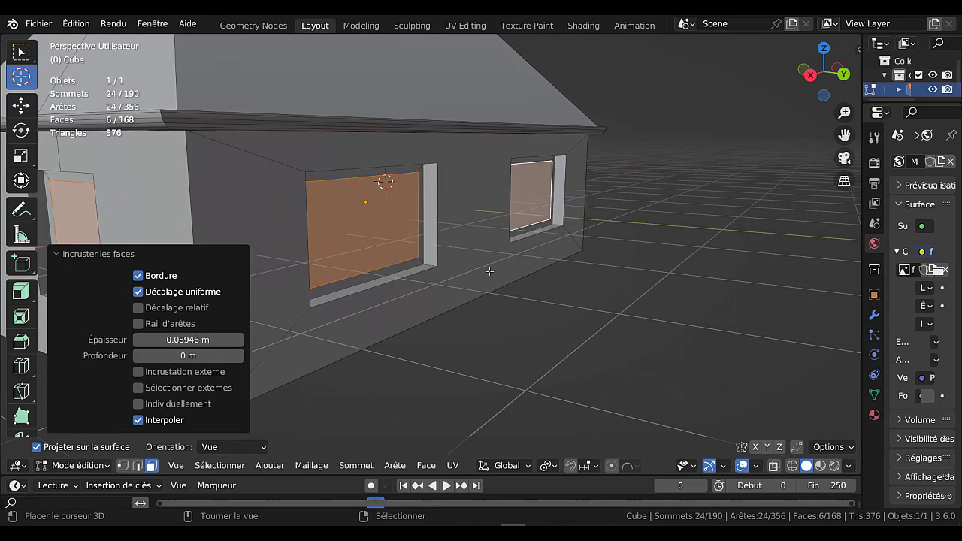
pyautogui.scroll(-4, 489, 272)
# - Extrude the six inner window faces in place and offset them with Shrink/Fatten by -0.0495 m
pyautogui.moveTo(492, 284); pyautogui.dragTo(593, 295, button='middle')
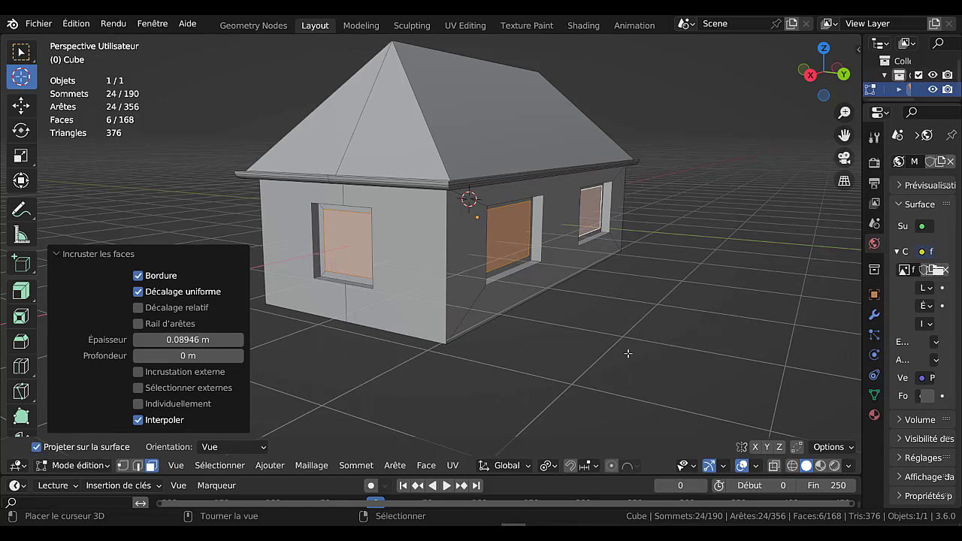
pyautogui.press('e')
pyautogui.press('Escape')
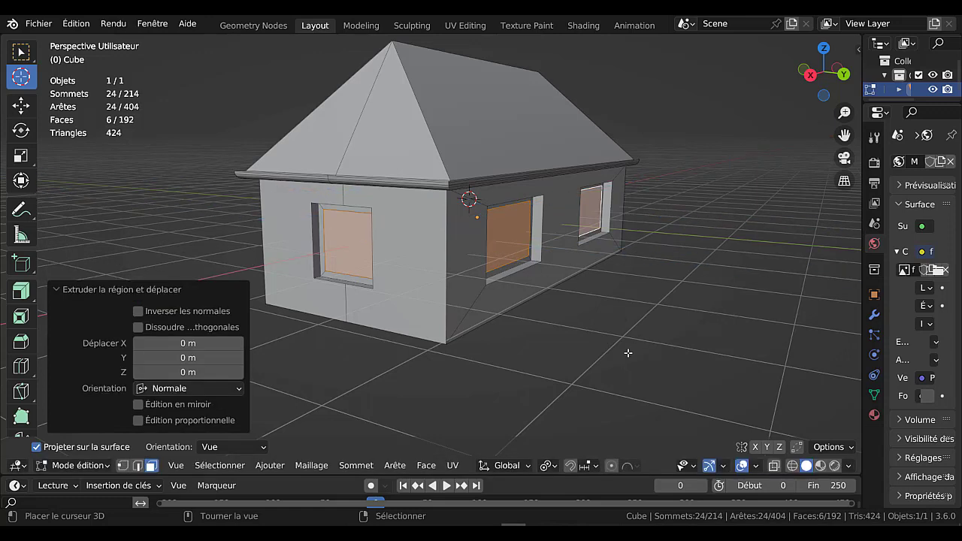
pyautogui.hotkey('alt', 's')
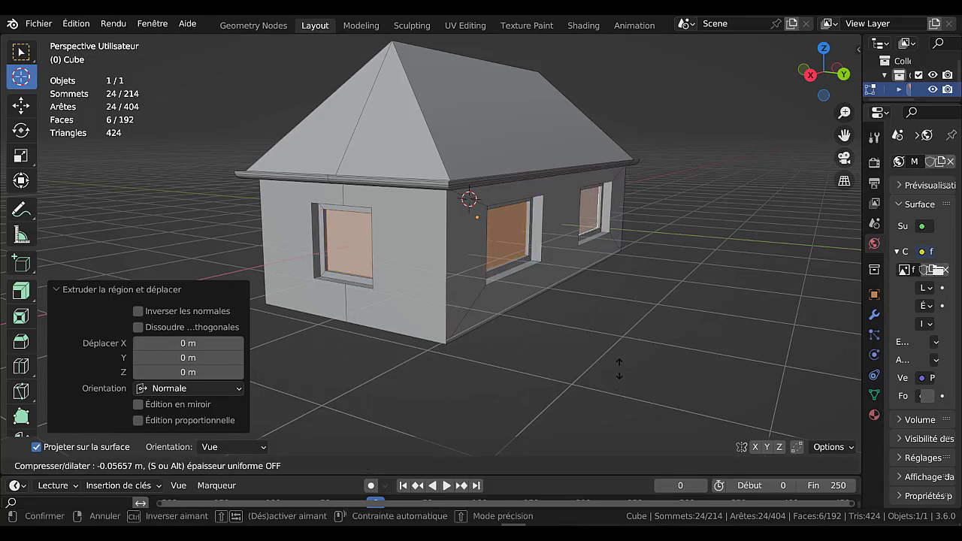
pyautogui.click(619, 364)
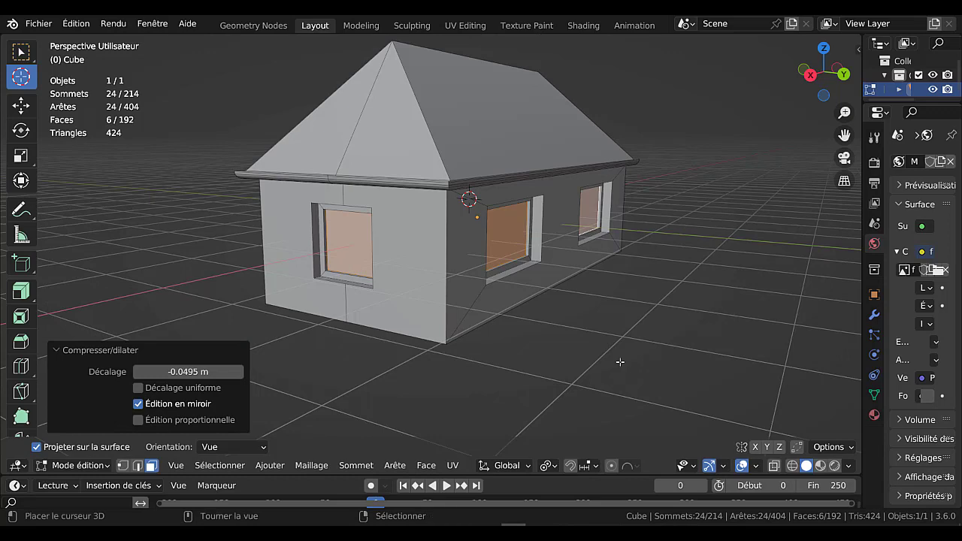
pyautogui.press('Tab')
pyautogui.scroll(3, 560, 355)
pyautogui.press('Tab')
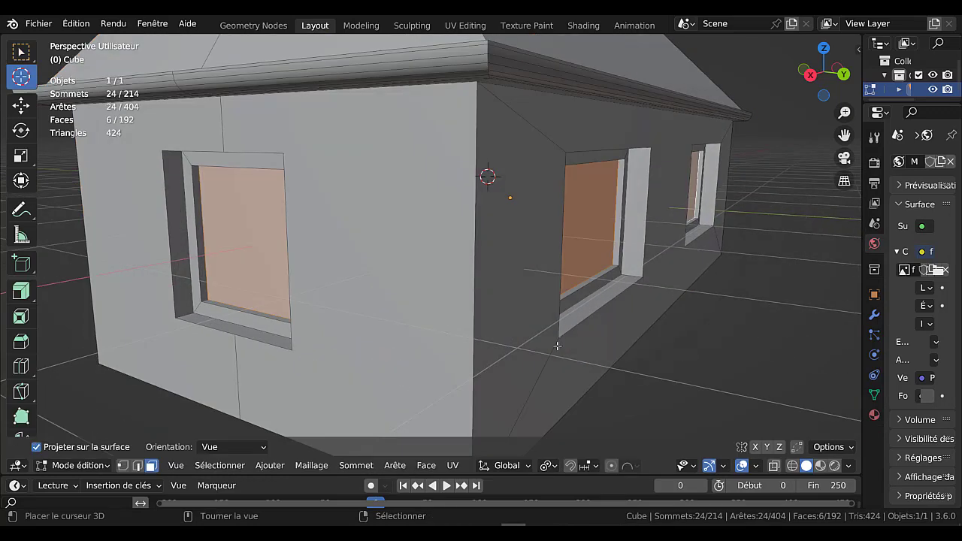
# - Separate the selected window panes from the house into their own object and return to Object Mode
pyautogui.scroll(-4, 560, 337)
pyautogui.moveTo(554, 324); pyautogui.dragTo(463, 348, button='middle')
pyautogui.scroll(2, 483, 301)
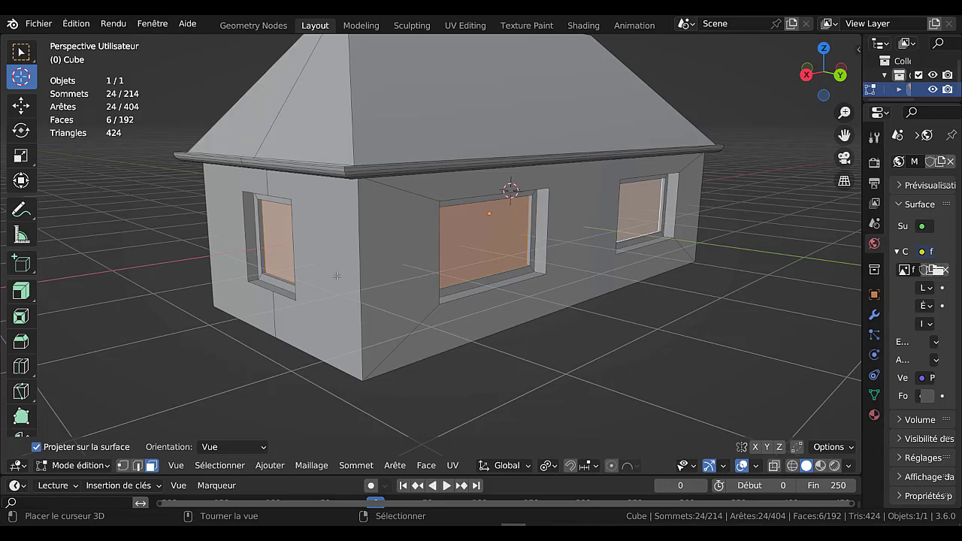
pyautogui.moveTo(494, 254)
pyautogui.mouseDown(button='middle')
pyautogui.moveTo(595, 269)
pyautogui.moveTo(376, 273)
pyautogui.moveTo(466, 248)
pyautogui.moveTo(481, 253)
pyautogui.mouseUp(button='middle')
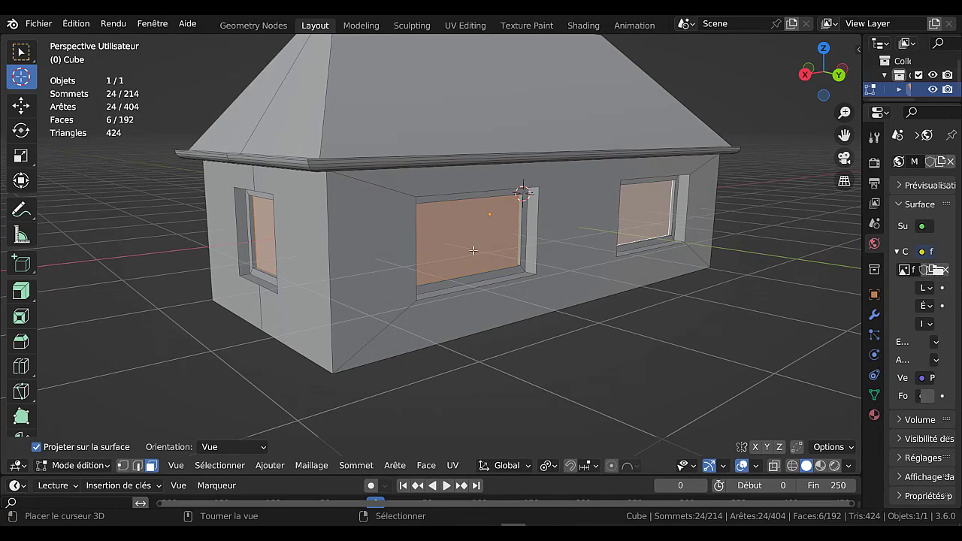
pyautogui.press('p')
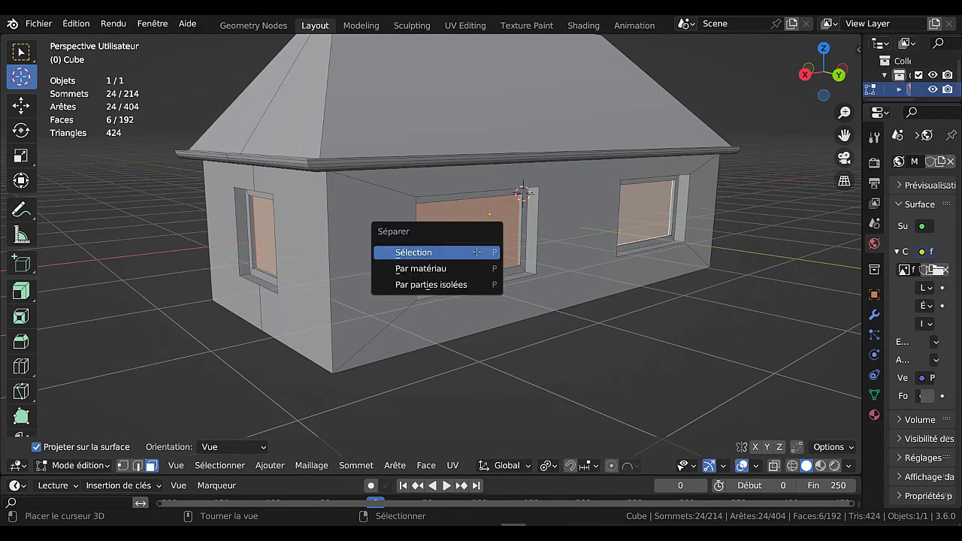
pyautogui.click(477, 252)
pyautogui.press('Tab')
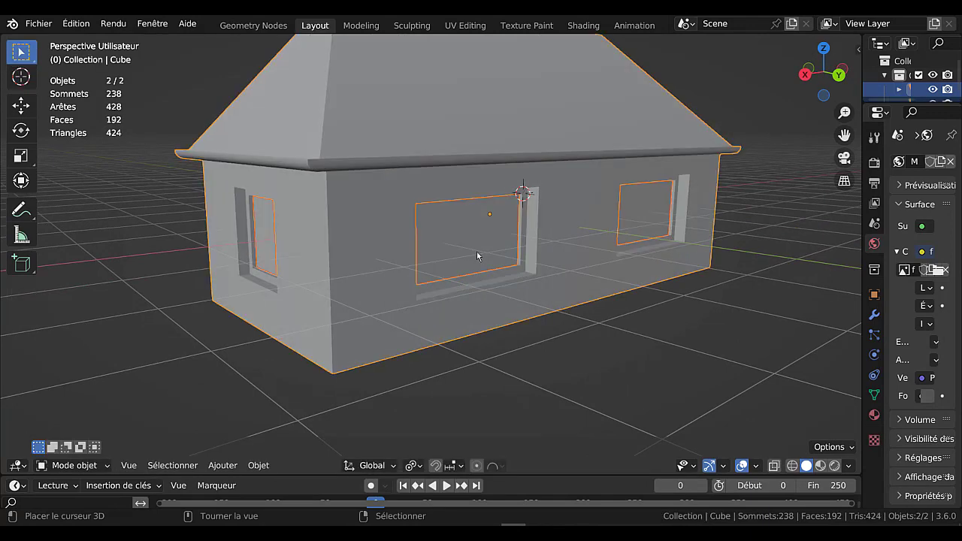
# - Try moving the separated window panes to test that they are independent of the house
pyautogui.click(477, 234)
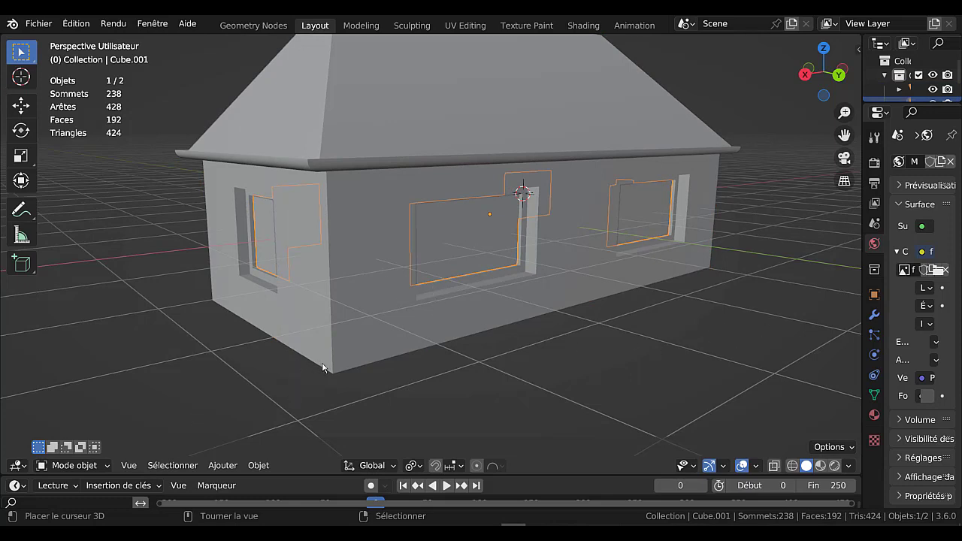
pyautogui.click(412, 303)
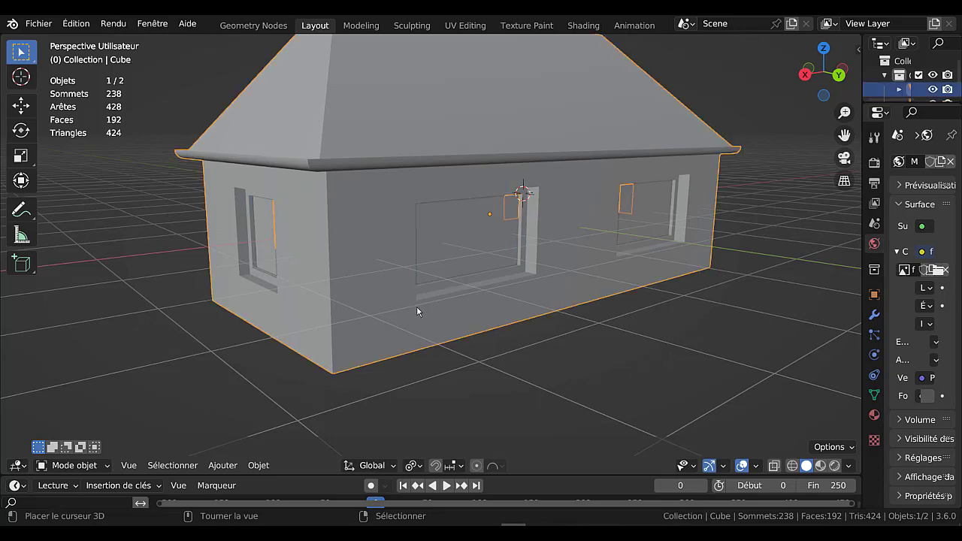
pyautogui.press('g')
pyautogui.rightClick(430, 290)
pyautogui.rightClick(446, 293)
pyautogui.press('g')
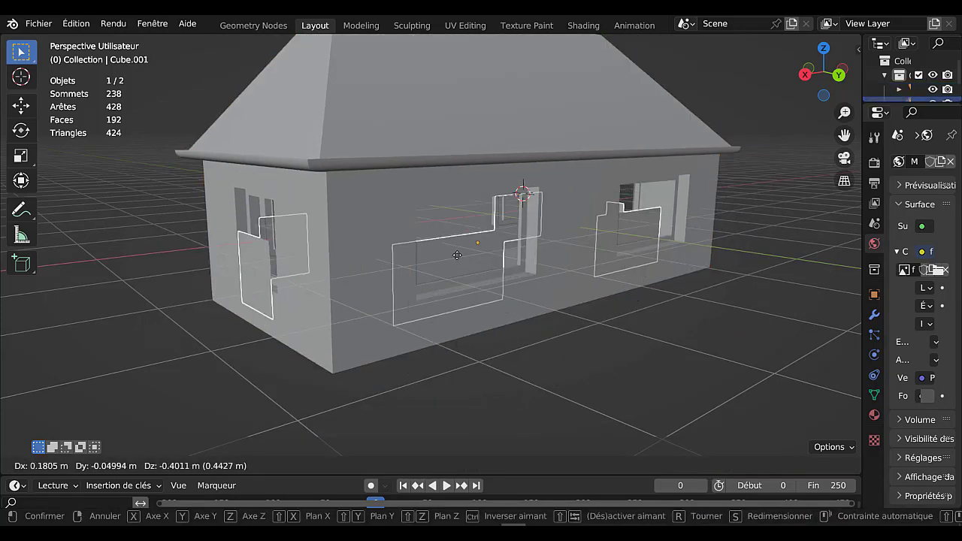
# - Isolate the window-pane object in local view and open it in Edit Mode
pyautogui.click(476, 247)
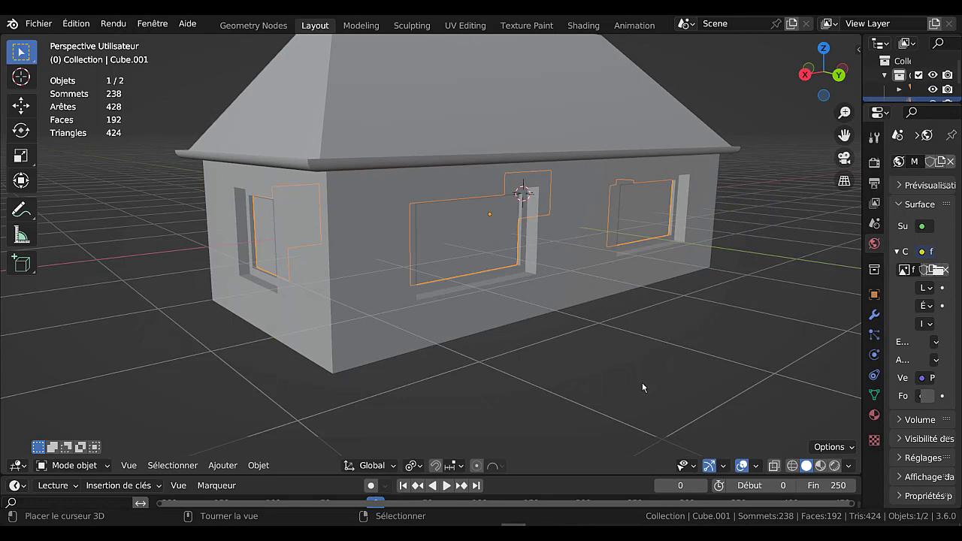
pyautogui.press('KP_Divide')
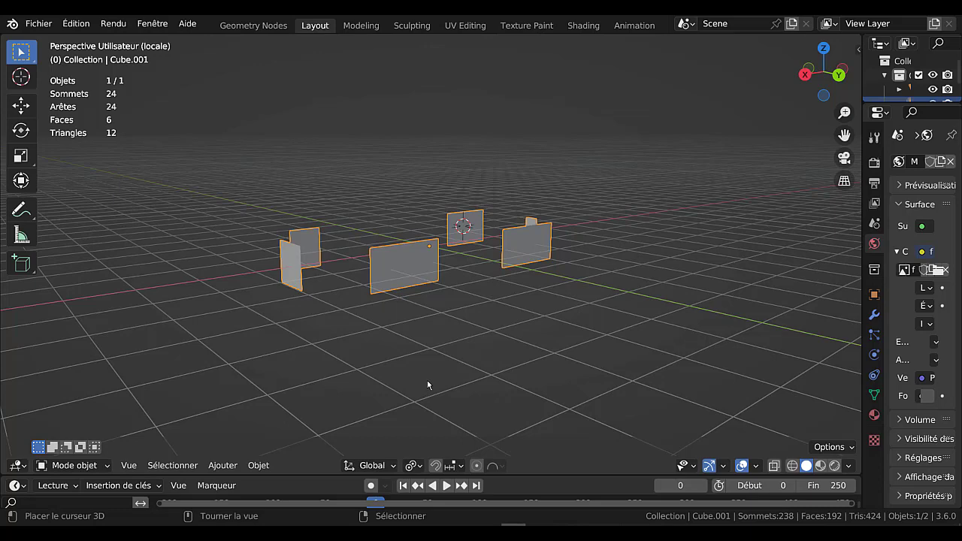
pyautogui.scroll(4, 411, 362)
pyautogui.moveTo(411, 362); pyautogui.dragTo(438, 358, button='middle')
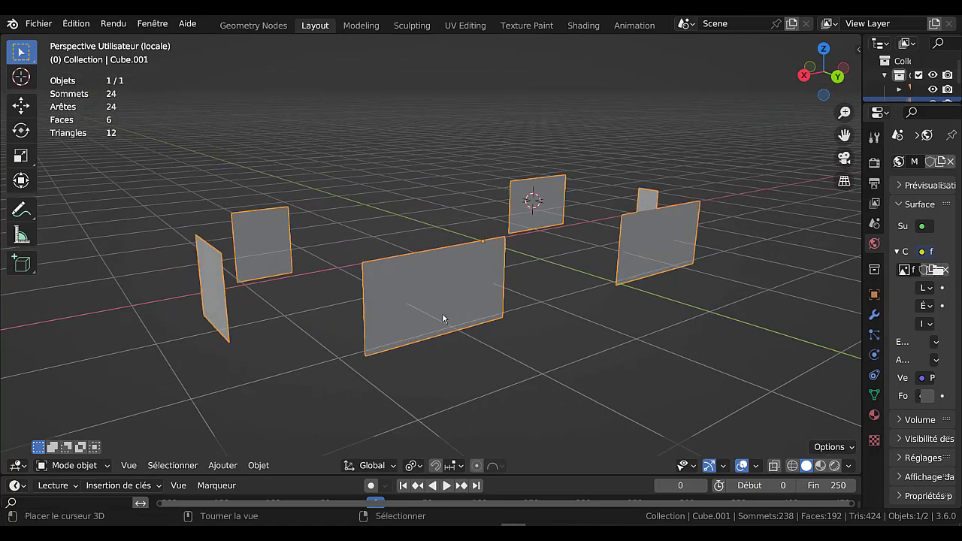
pyautogui.press('Tab')
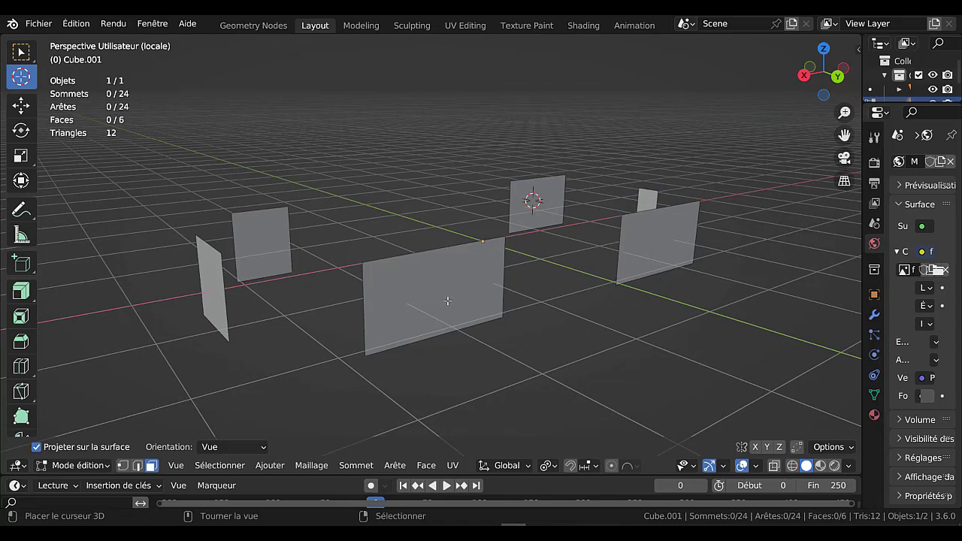
# - Add a vertical loop cut down the middle of each of the two +Y-wall panes
pyautogui.hotkey('ctrl', 'r')
pyautogui.click(438, 256)
pyautogui.click(438, 256)
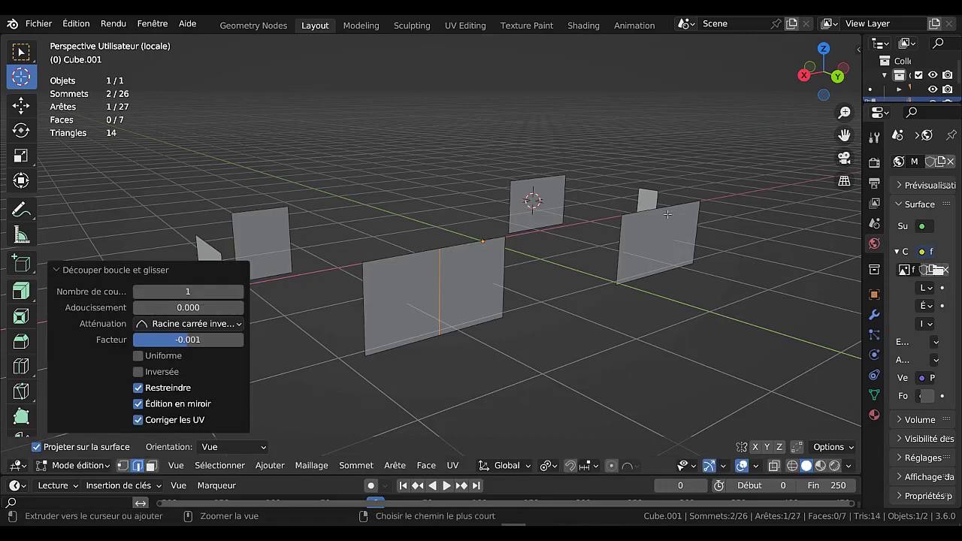
pyautogui.moveTo(571, 248); pyautogui.dragTo(496, 286, button='middle')
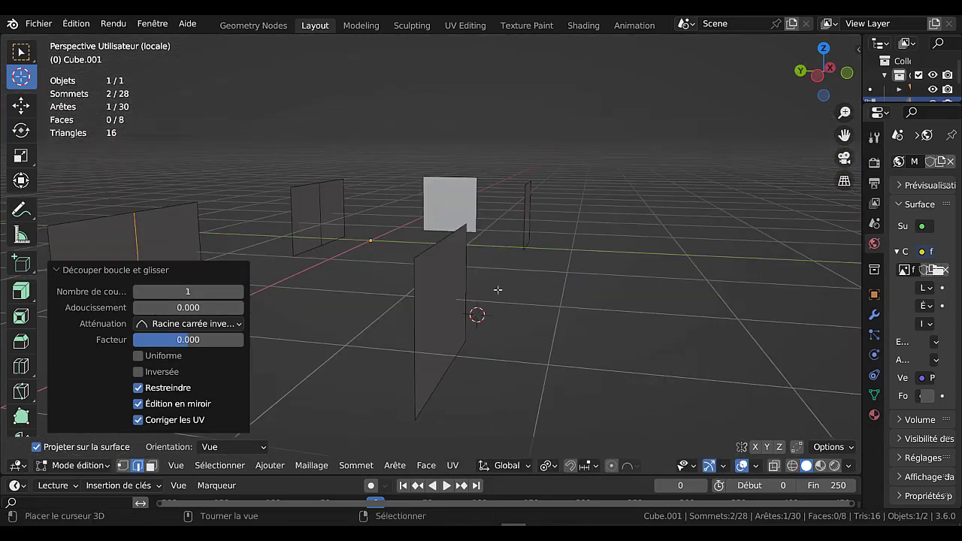
# - Add a vertical loop cut down the middle of each of the two -Y-wall panes
pyautogui.hotkey('ctrl', 'r')
pyautogui.click(448, 257)
pyautogui.click(447, 257)
pyautogui.moveTo(448, 257); pyautogui.dragTo(577, 243, button='middle')
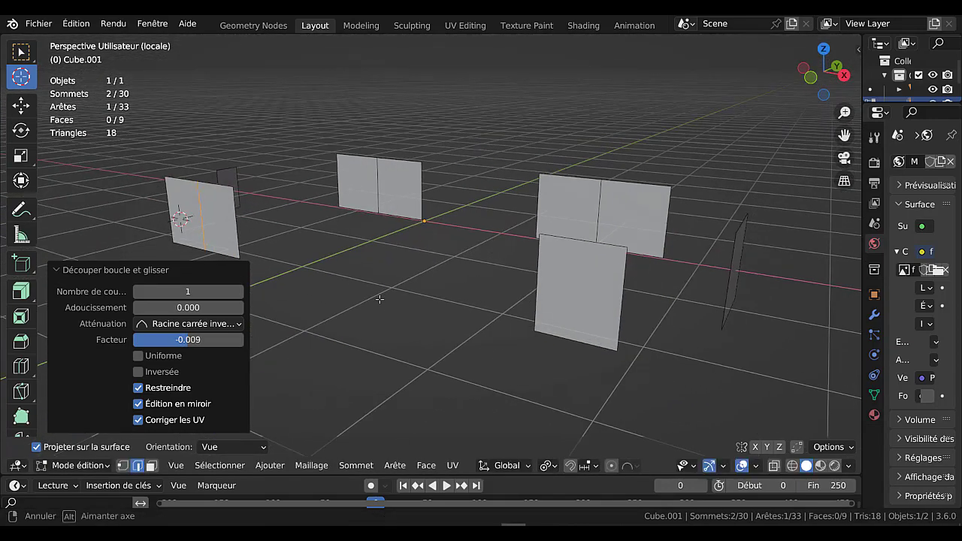
pyautogui.hotkey('ctrl', 'r')
pyautogui.click(580, 243)
pyautogui.click(580, 242)
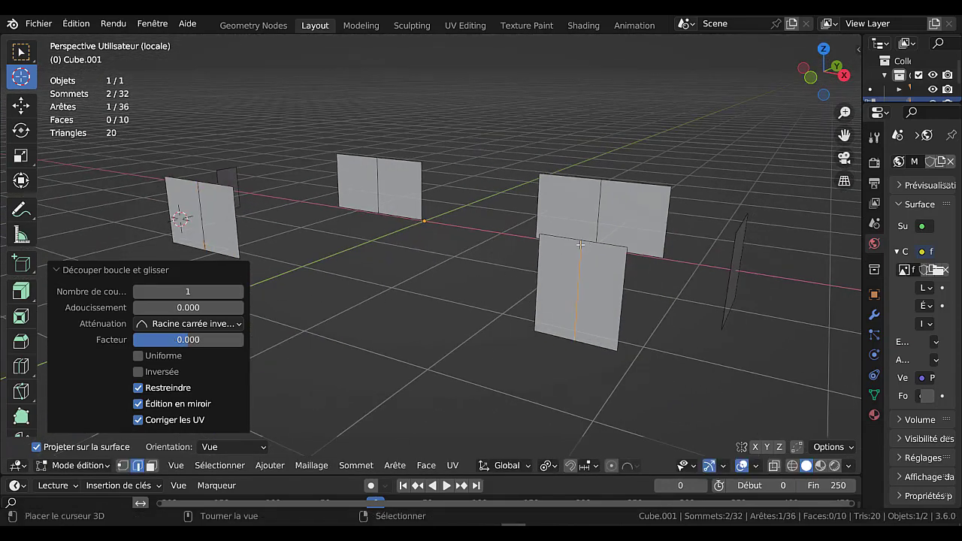
# - Select the middle edges of the four divided long-wall panes
pyautogui.moveTo(528, 299); pyautogui.dragTo(577, 290, button='middle')
pyautogui.keyDown('shift'); pyautogui.click(634, 205); pyautogui.keyUp('shift')
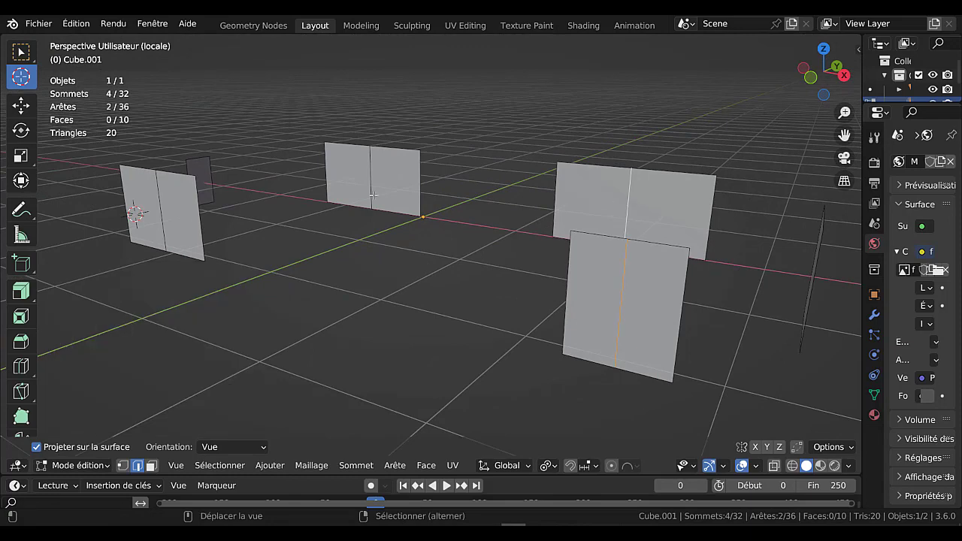
pyautogui.keyDown('shift'); pyautogui.click(366, 169); pyautogui.keyUp('shift')
pyautogui.keyDown('shift'); pyautogui.click(177, 213); pyautogui.keyUp('shift')
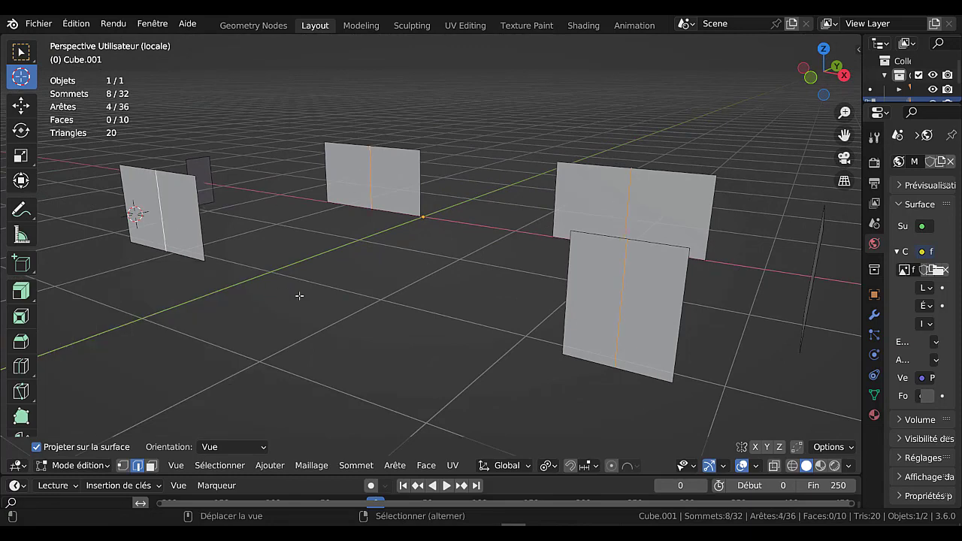
# - Add a centred vertical loop cut to the +X side-wall pane
pyautogui.moveTo(298, 293)
pyautogui.mouseDown(button='middle')
pyautogui.moveTo(333, 285)
pyautogui.moveTo(285, 292)
pyautogui.mouseUp(button='middle')
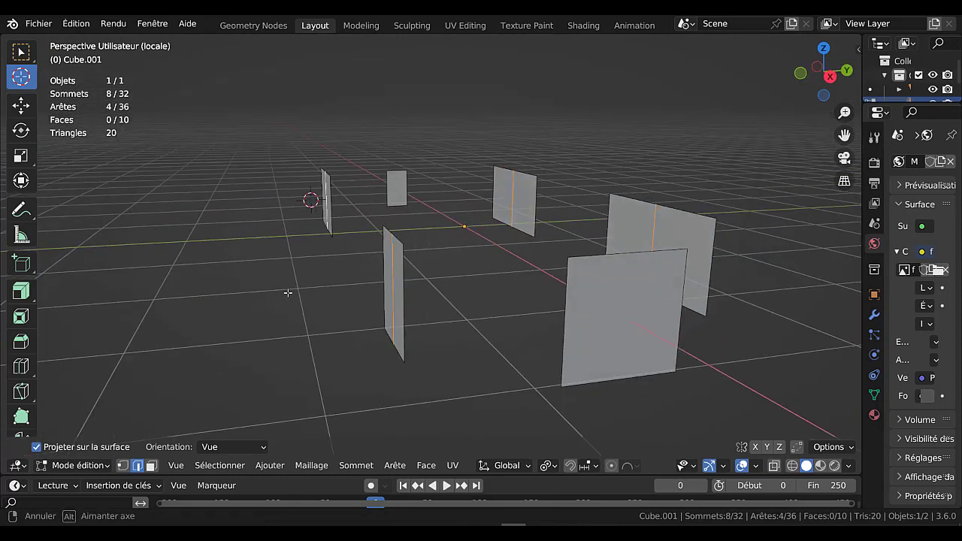
pyautogui.hotkey('ctrl', 'r')
pyautogui.click(626, 257)
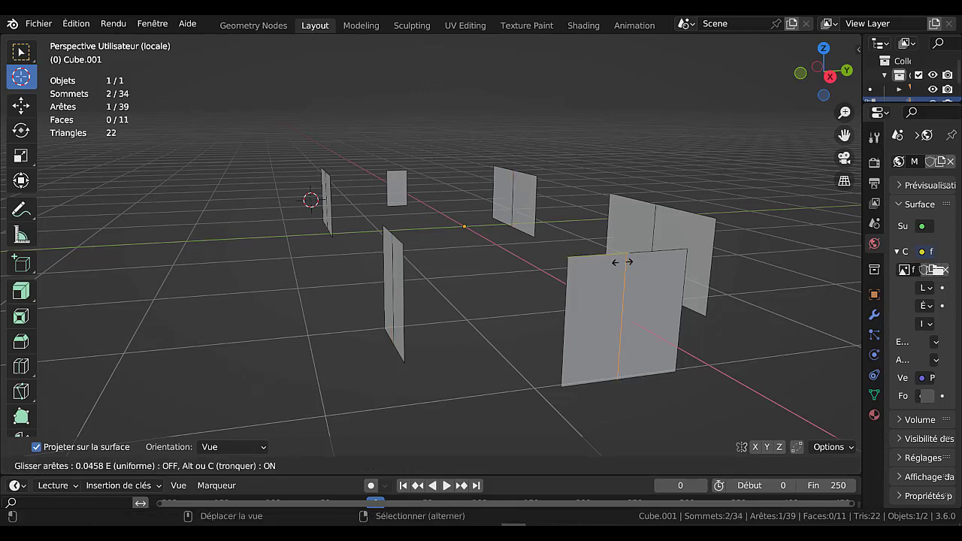
pyautogui.rightClick(644, 235)
# - Add the middle edges of the four long-wall panes to the selected +X pane edge
pyautogui.keyDown('shift'); pyautogui.click(646, 233); pyautogui.keyUp('shift')
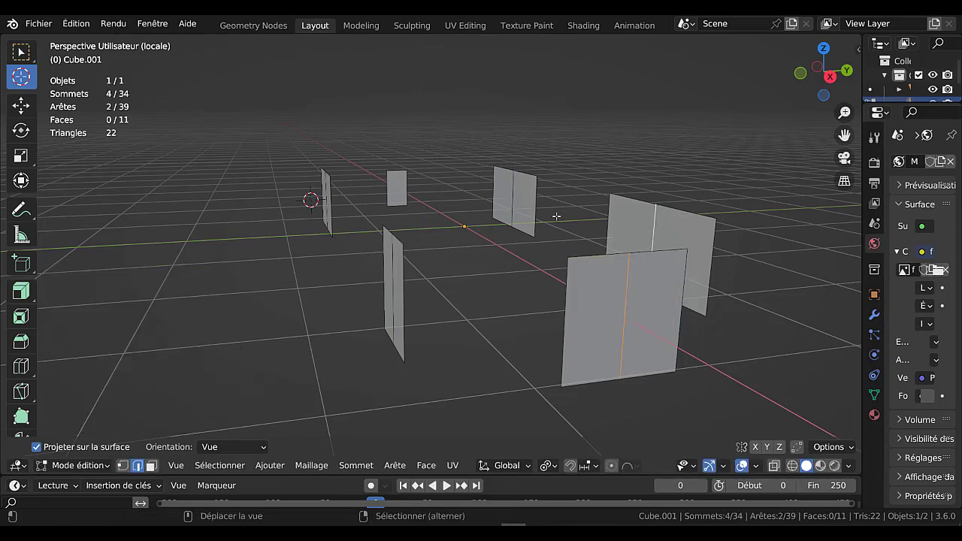
pyautogui.keyDown('shift'); pyautogui.click(514, 208); pyautogui.keyUp('shift')
pyautogui.keyDown('shift'); pyautogui.click(396, 289); pyautogui.keyUp('shift')
pyautogui.moveTo(308, 350); pyautogui.dragTo(514, 352, button='middle')
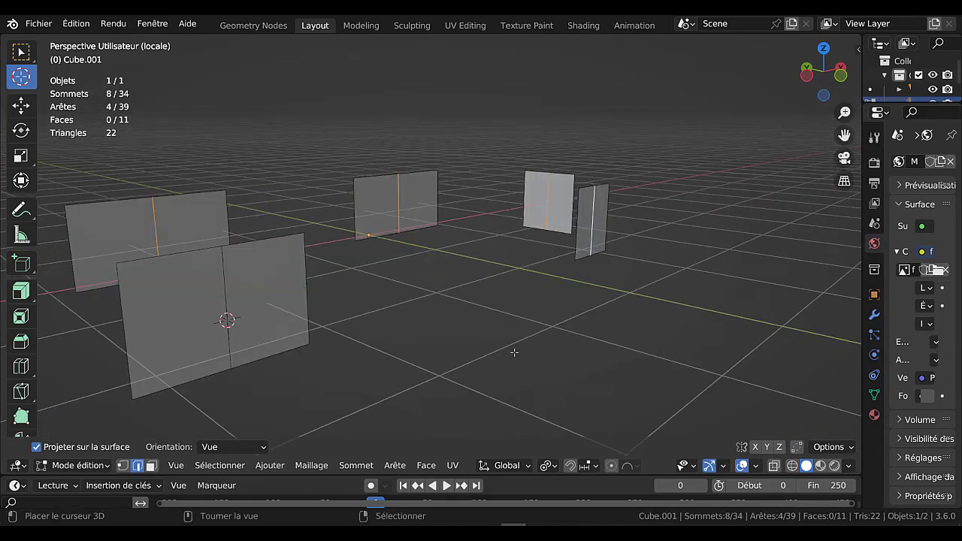
pyautogui.keyDown('shift'); pyautogui.click(238, 314); pyautogui.keyUp('shift')
# - Bevel the middle edges of the five divided panes into strips with one segment and a width of about 0.0207 m
pyautogui.moveTo(414, 339); pyautogui.dragTo(455, 325, button='middle')
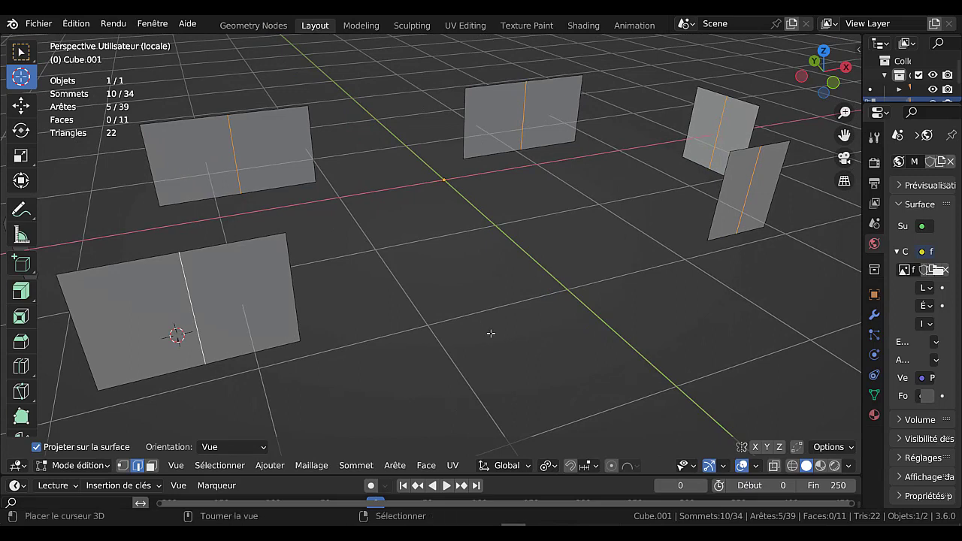
pyautogui.hotkey('ctrl', 'b')
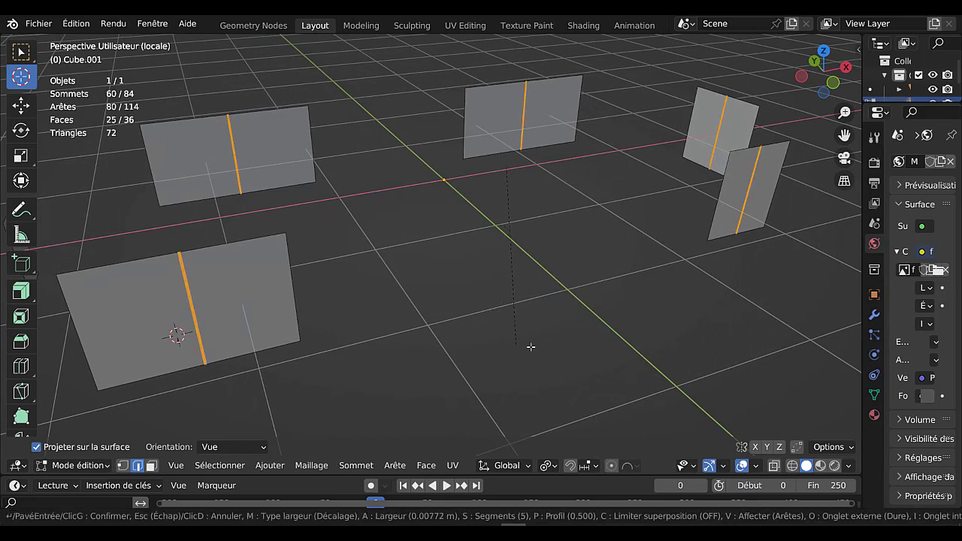
pyautogui.scroll(-3, 554, 352)
pyautogui.scroll(-1, 555, 352)
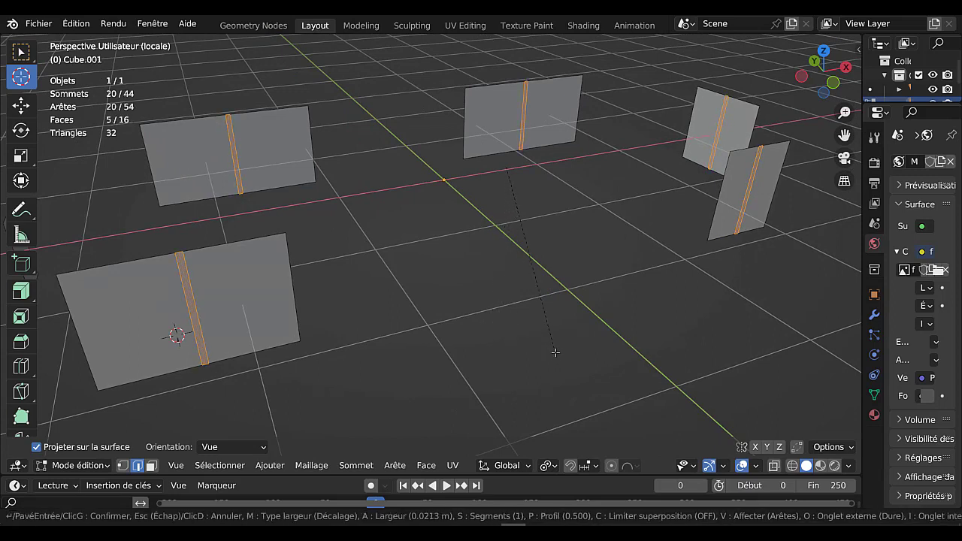
pyautogui.scroll(3, 555, 349)
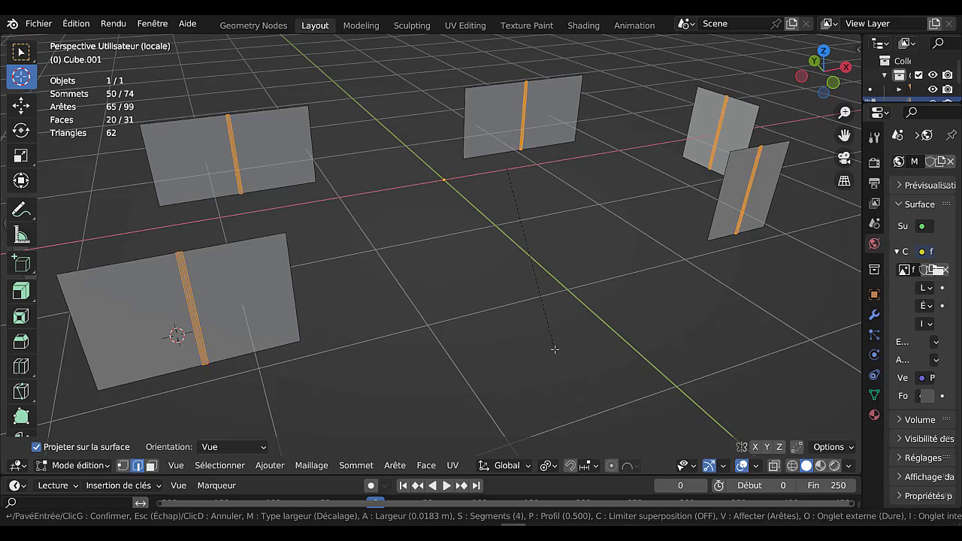
pyautogui.scroll(-3, 555, 349)
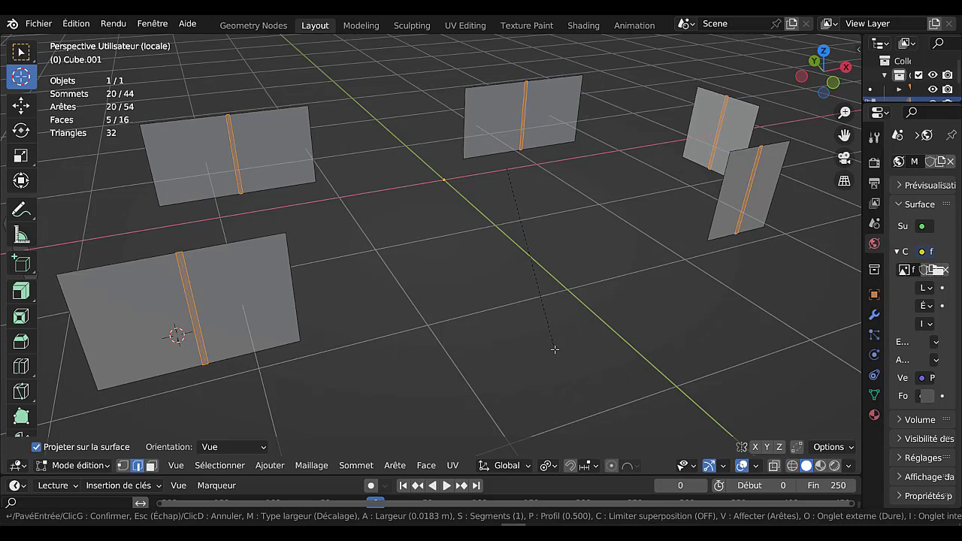
pyautogui.click(556, 351)
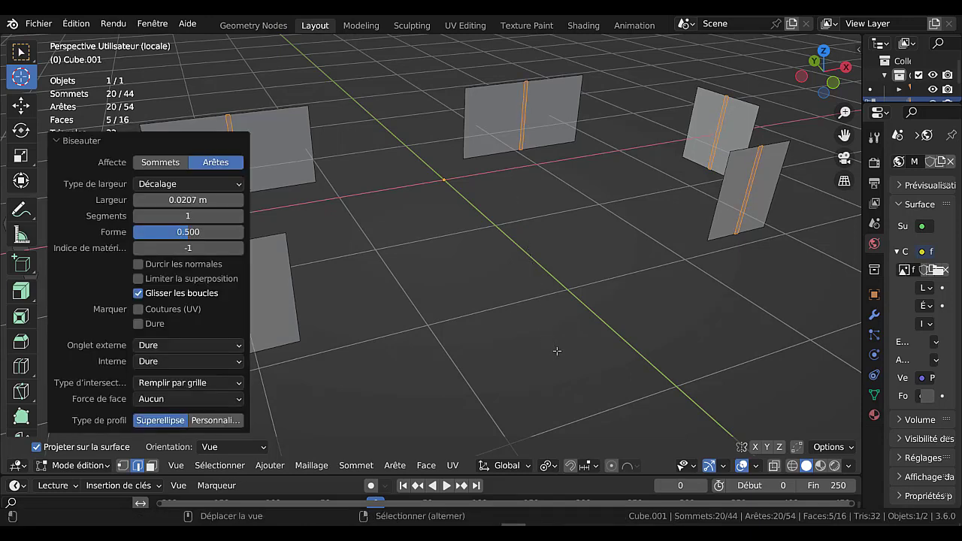
# - Extrude the five central strips in place and offset them along their normals by about 0.0251 m
pyautogui.press('e')
pyautogui.rightClick(530, 361)
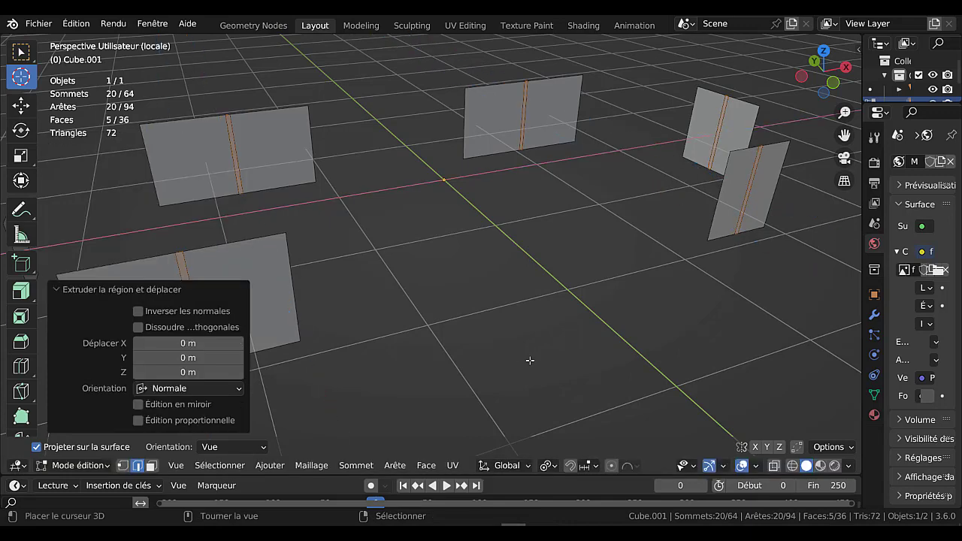
pyautogui.hotkey('alt', 's')
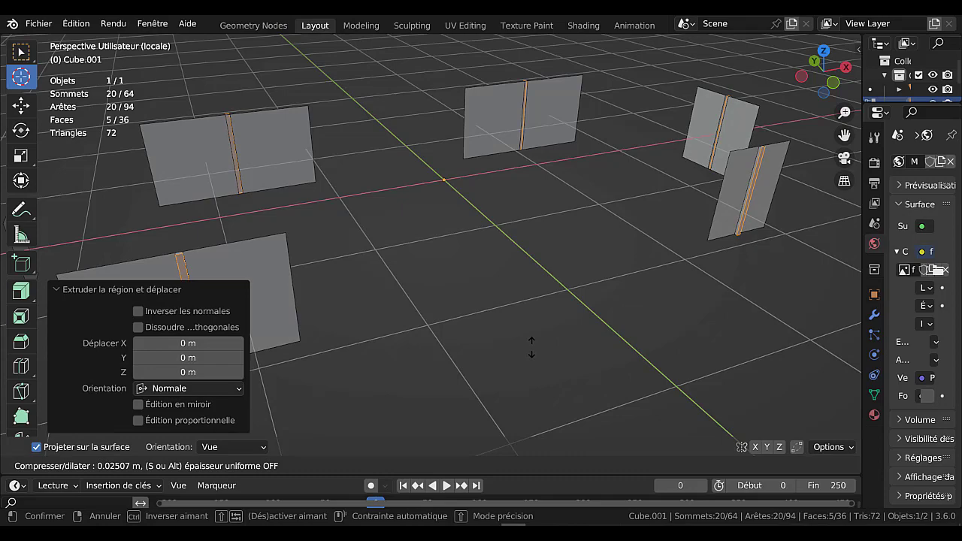
pyautogui.click(532, 347)
# - Switch to face selection and select one narrow side face on each central bar of the two -Y-wall panes
pyautogui.scroll(-1, 528, 318)
pyautogui.moveTo(527, 317); pyautogui.dragTo(416, 315, button='middle')
pyautogui.scroll(5, 416, 316)
pyautogui.scroll(2, 446, 311)
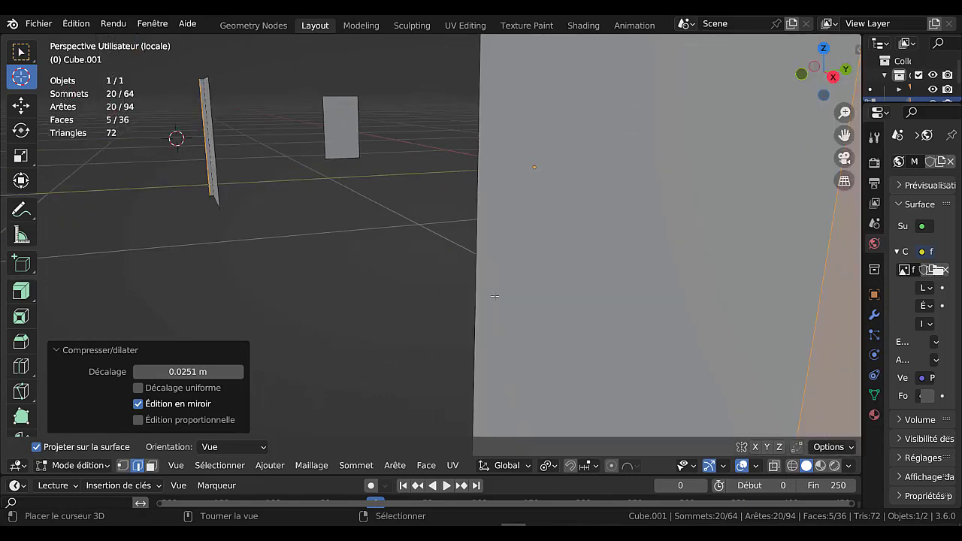
pyautogui.scroll(2, 495, 295)
pyautogui.click(561, 238)
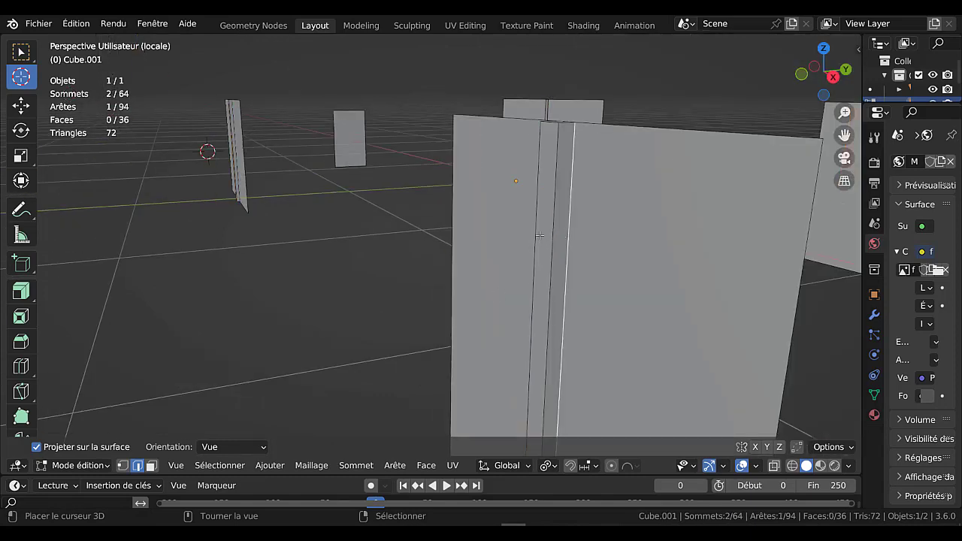
pyautogui.click(151, 465)
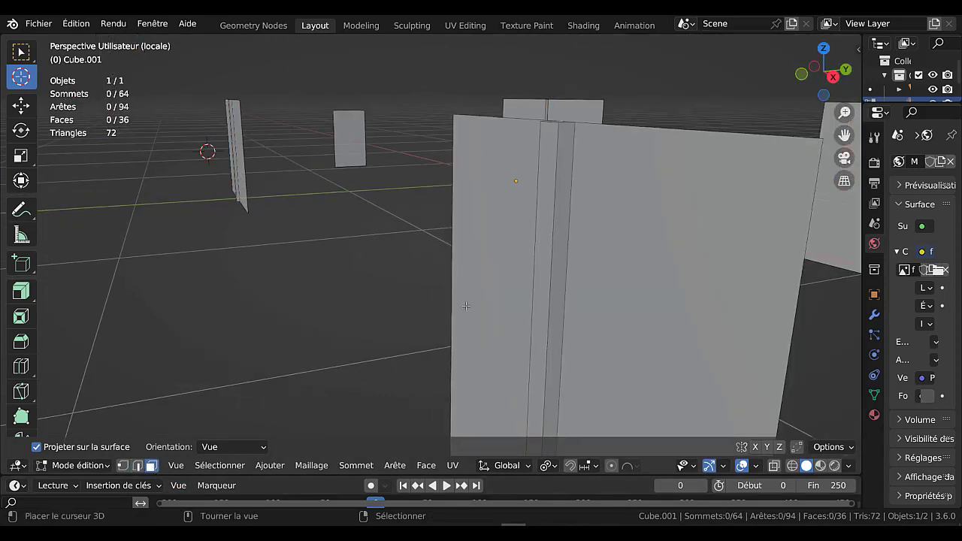
pyautogui.rightClick(564, 230)
pyautogui.moveTo(432, 324); pyautogui.dragTo(646, 375, button='middle')
pyautogui.scroll(2, 459, 224)
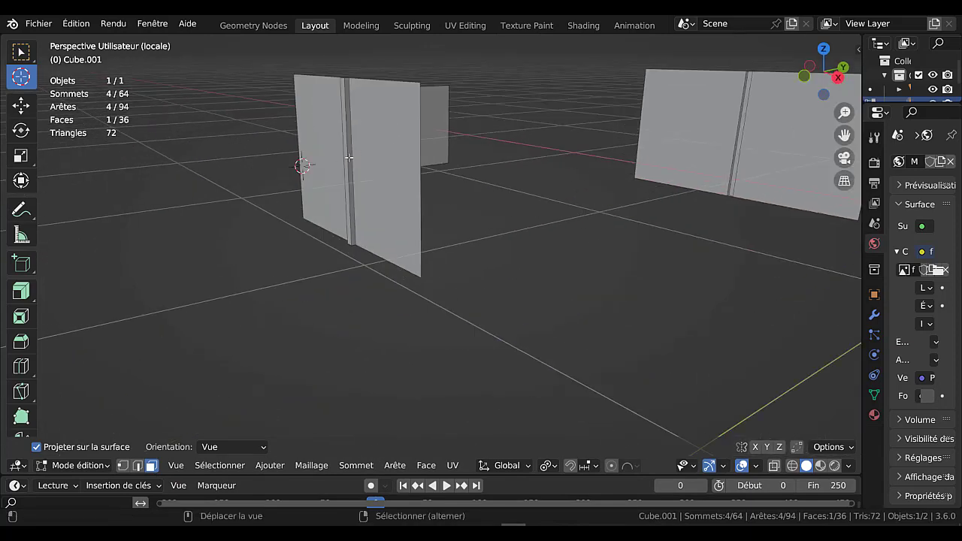
pyautogui.keyDown('shift'); pyautogui.rightClick(348, 157); pyautogui.keyUp('shift')
pyautogui.scroll(-2, 569, 266)
pyautogui.moveTo(563, 258); pyautogui.dragTo(446, 246, button='middle')
pyautogui.scroll(-4, 446, 247)
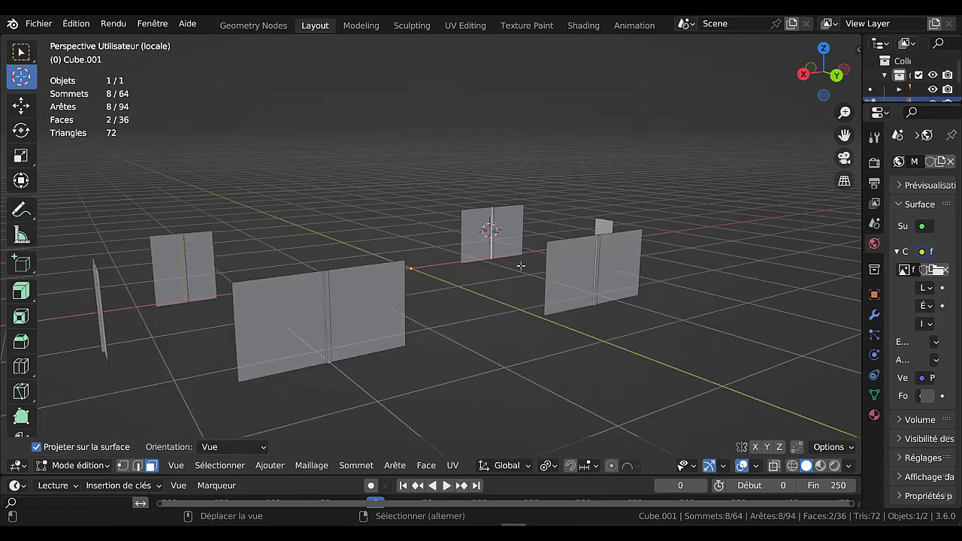
# - Add a narrow side face of the central bars on the two +Y-wall panes and the +X side-wall pane to the selection
pyautogui.moveTo(569, 279)
pyautogui.mouseDown(button='middle')
pyautogui.moveTo(611, 282)
pyautogui.moveTo(570, 285)
pyautogui.mouseUp(button='middle')
pyautogui.scroll(2, 569, 285)
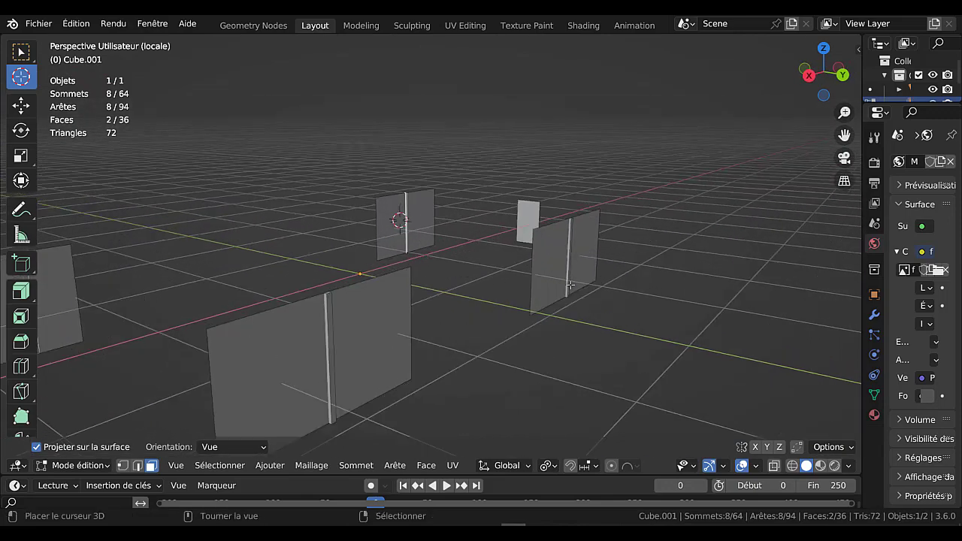
pyautogui.scroll(2, 570, 284)
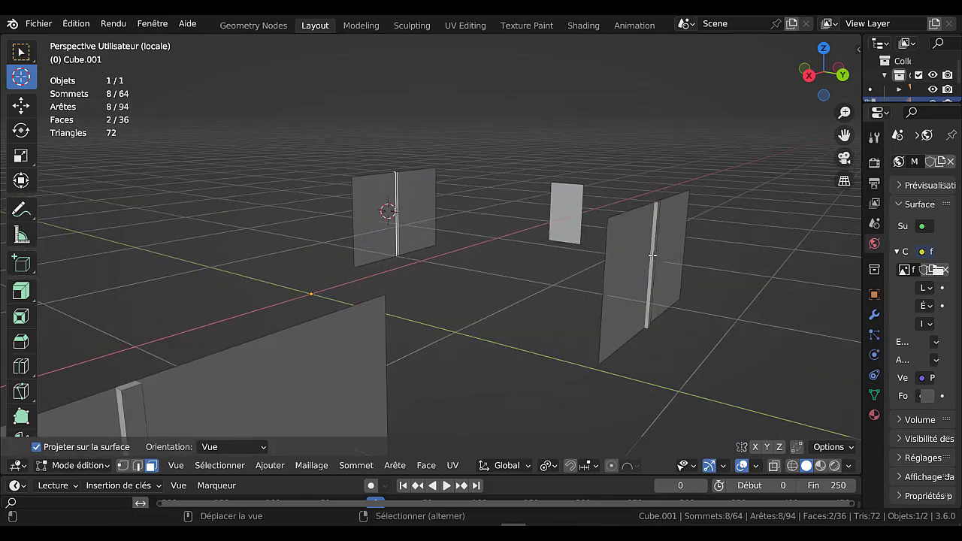
pyautogui.keyDown('shift'); pyautogui.rightClick(651, 255); pyautogui.keyUp('shift')
pyautogui.keyDown('shift'); pyautogui.moveTo(514, 333); pyautogui.dragTo(587, 277, button='middle'); pyautogui.keyUp('shift')
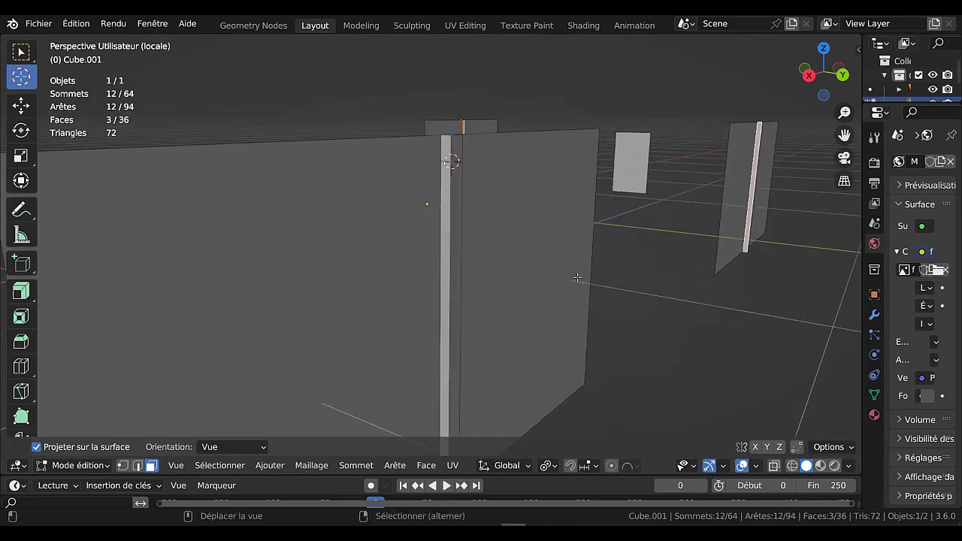
pyautogui.keyDown('shift'); pyautogui.rightClick(447, 255); pyautogui.keyUp('shift')
pyautogui.scroll(-5, 451, 270)
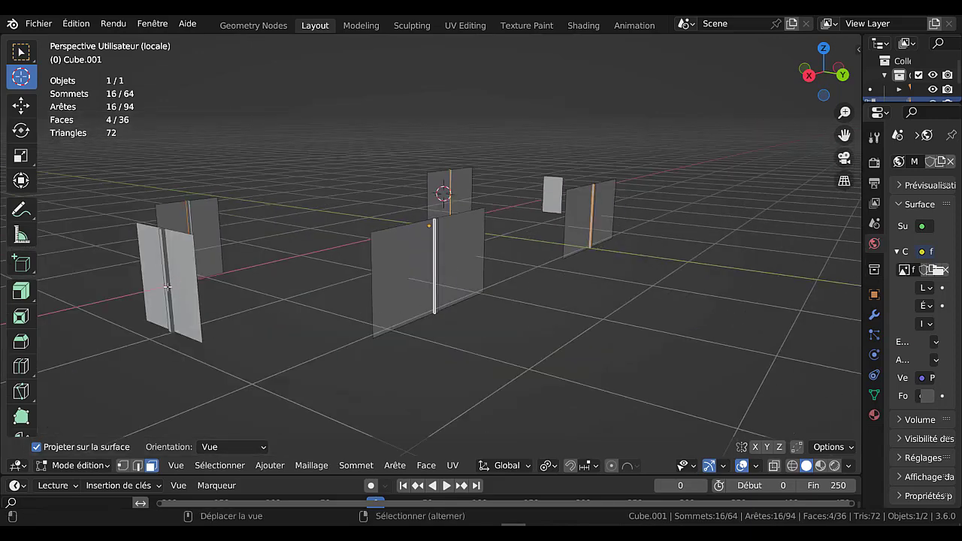
pyautogui.keyDown('shift'); pyautogui.rightClick(167, 286); pyautogui.keyUp('shift')
# - Extrude the selected side faces of the five bars and offset them along their normals by about 0.0282 m
pyautogui.moveTo(167, 286); pyautogui.dragTo(265, 346, button='middle')
pyautogui.press('e')
pyautogui.click(265, 347)
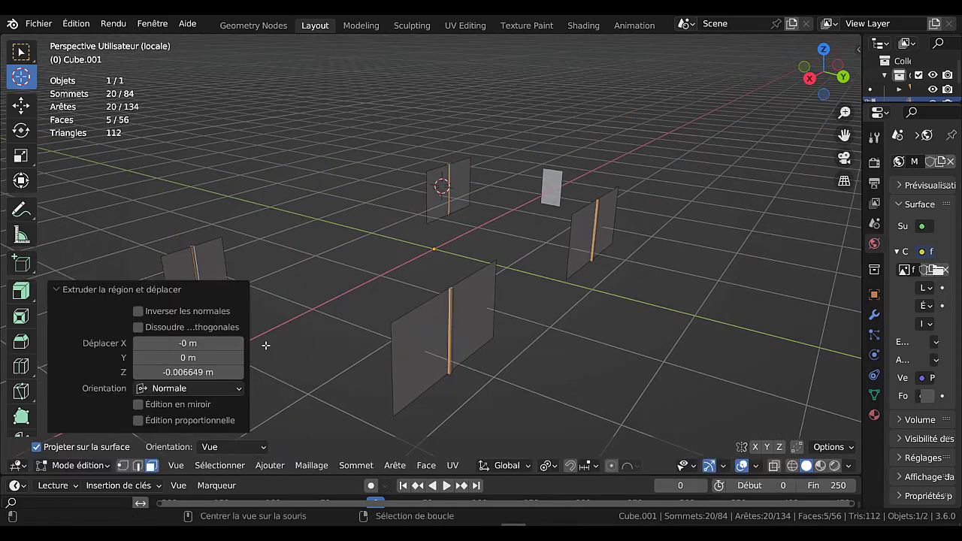
pyautogui.hotkey('alt', 's')
pyautogui.click(267, 338)
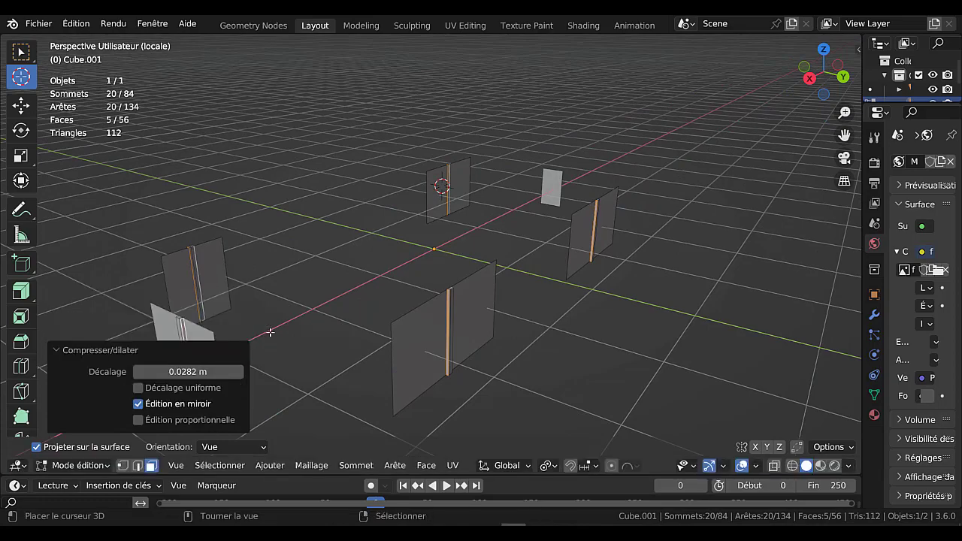
# - Leave the isolated view to show the whole house, deselect the bar faces and check the windows from outside
pyautogui.press('Tab')
pyautogui.moveTo(343, 324); pyautogui.dragTo(386, 311, button='middle')
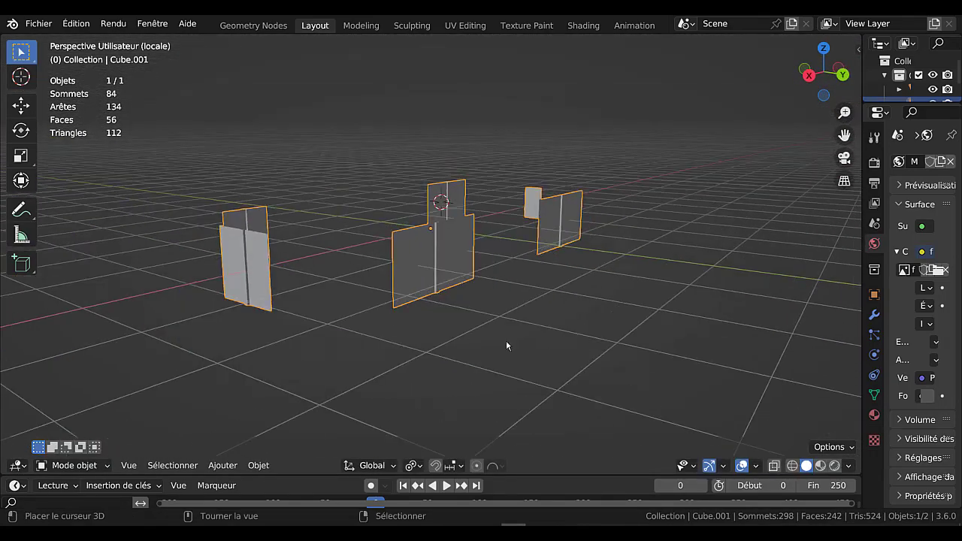
pyautogui.press('KP_Divide')
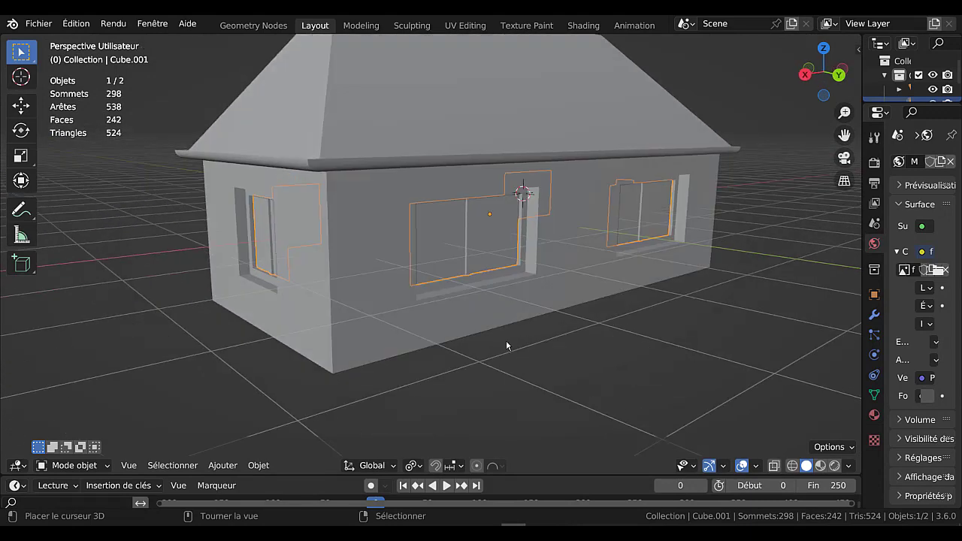
pyautogui.press('Tab')
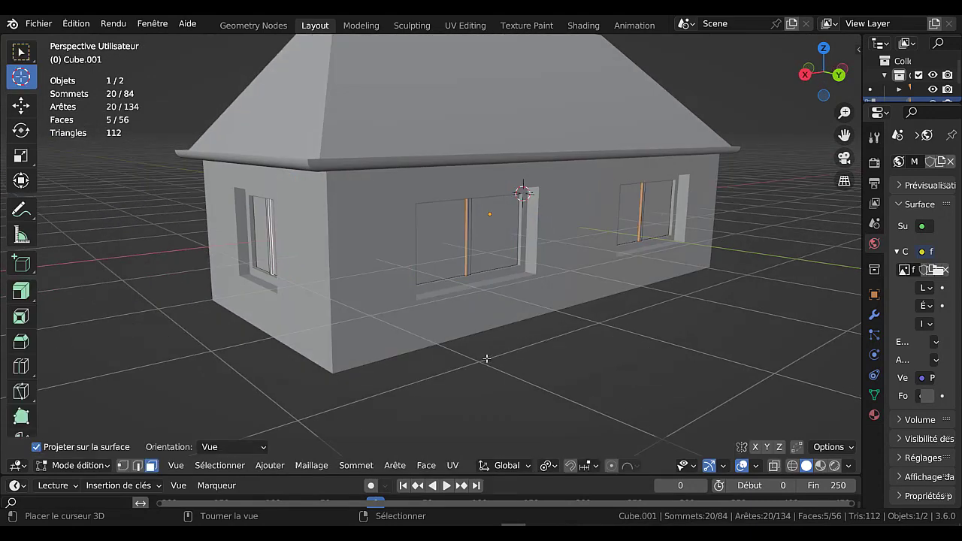
pyautogui.scroll(2, 485, 355)
pyautogui.scroll(3, 486, 355)
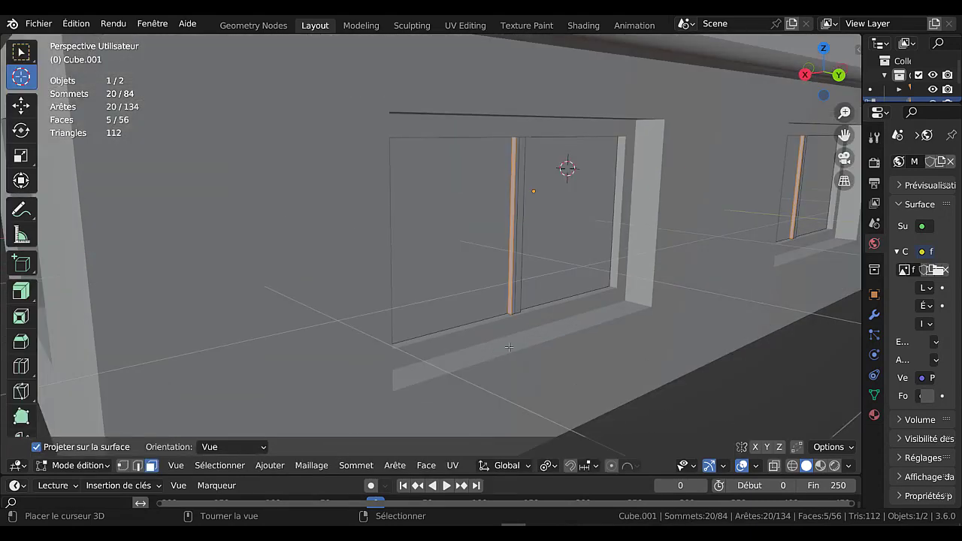
pyautogui.click(551, 324)
pyautogui.scroll(-5, 585, 328)
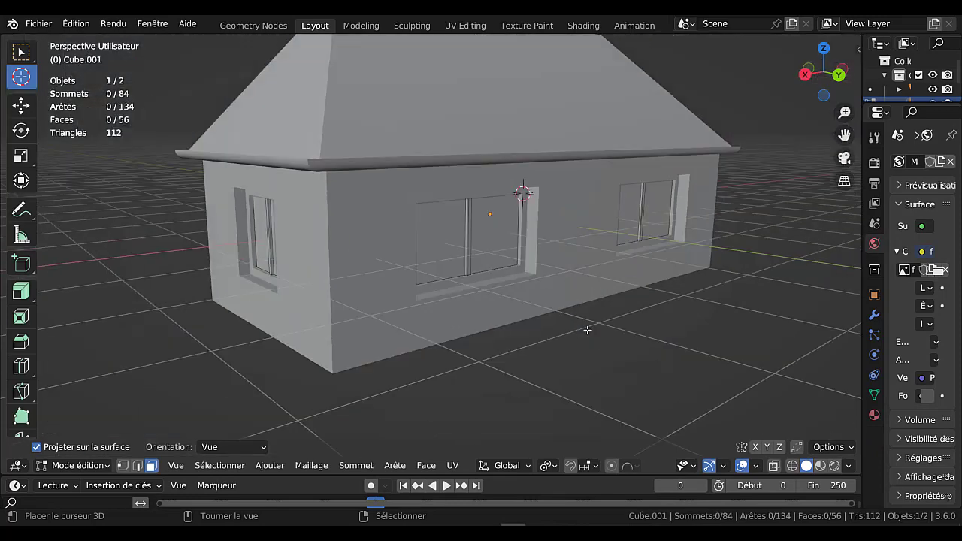
pyautogui.moveTo(515, 333); pyautogui.dragTo(563, 309, button='middle')
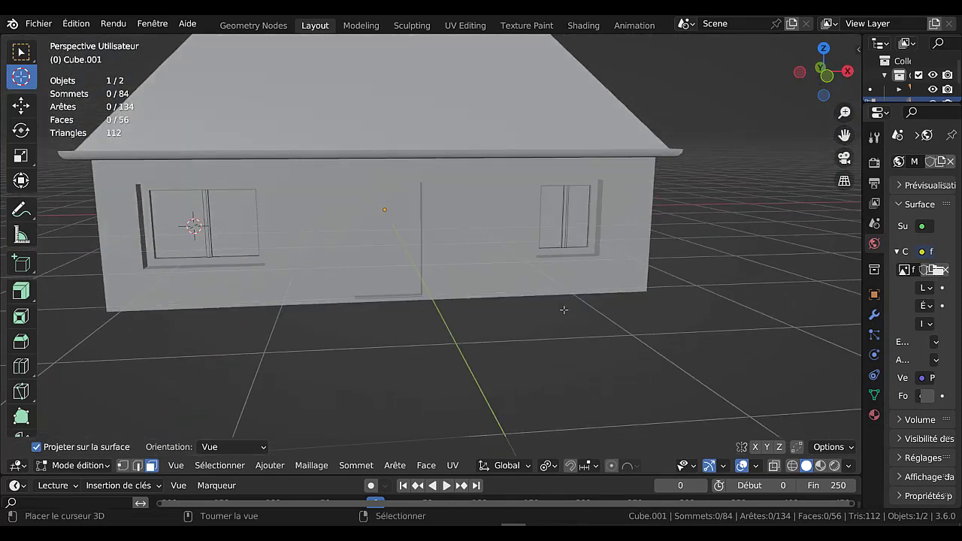
# - Separate the door face between the two -Y-wall windows from the house mesh into its own object
pyautogui.press('Tab')
pyautogui.click(391, 254)
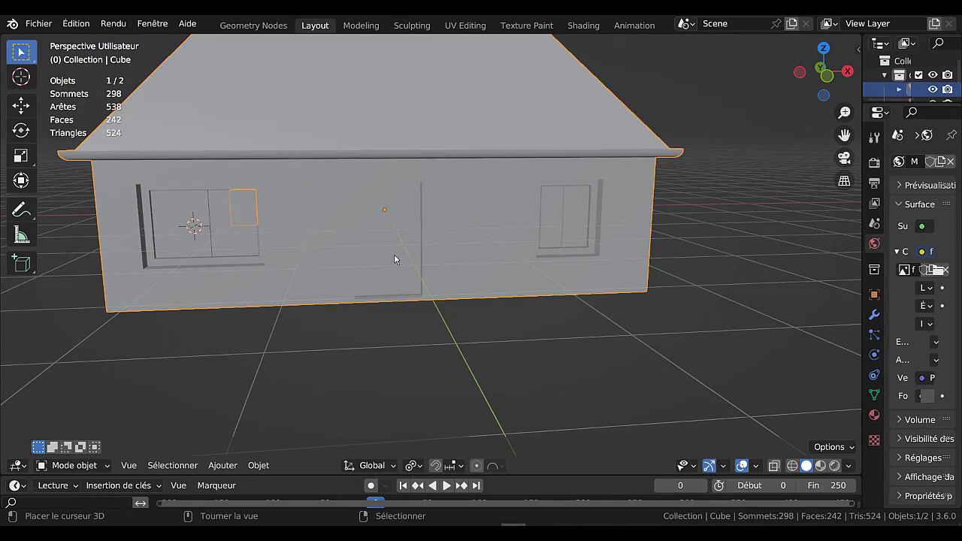
pyautogui.press('Tab')
pyautogui.click(389, 235)
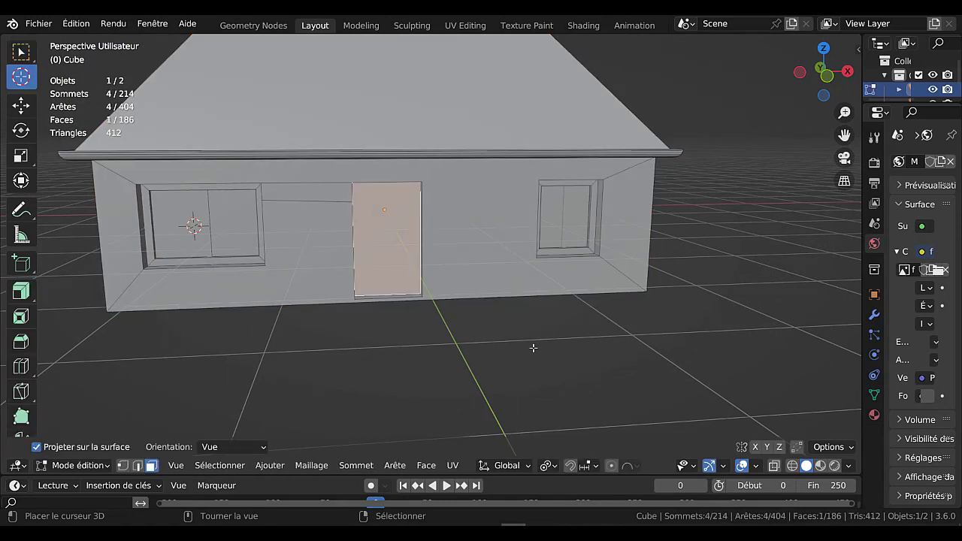
pyautogui.press('p')
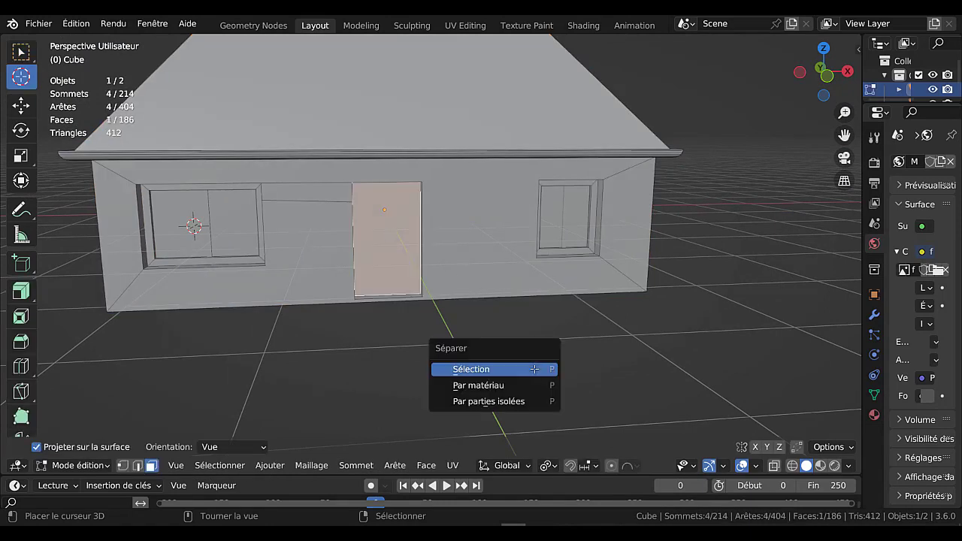
pyautogui.click(534, 369)
pyautogui.press('Tab')
# - Isolate the separated door panel and open it for mesh editing
pyautogui.click(404, 256)
pyautogui.press('Tab')
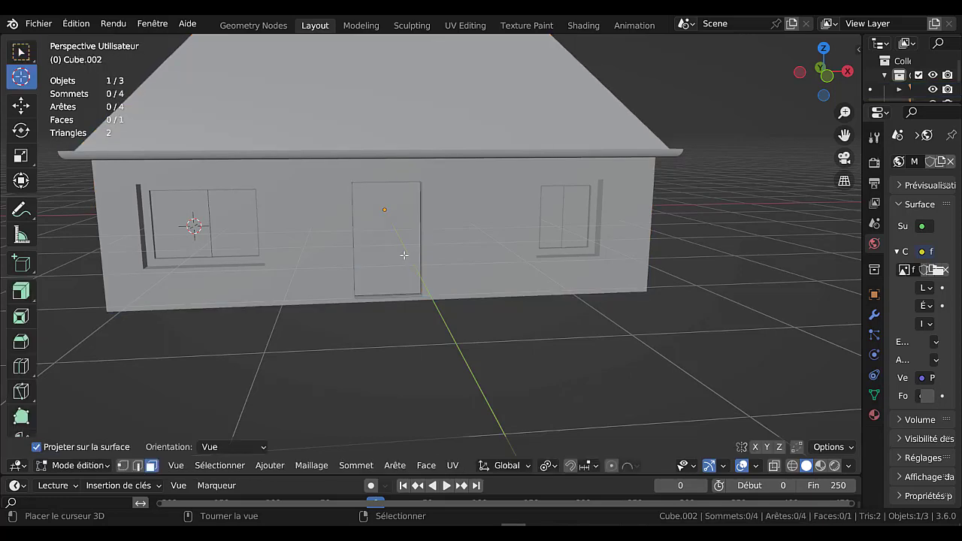
pyautogui.press('Tab')
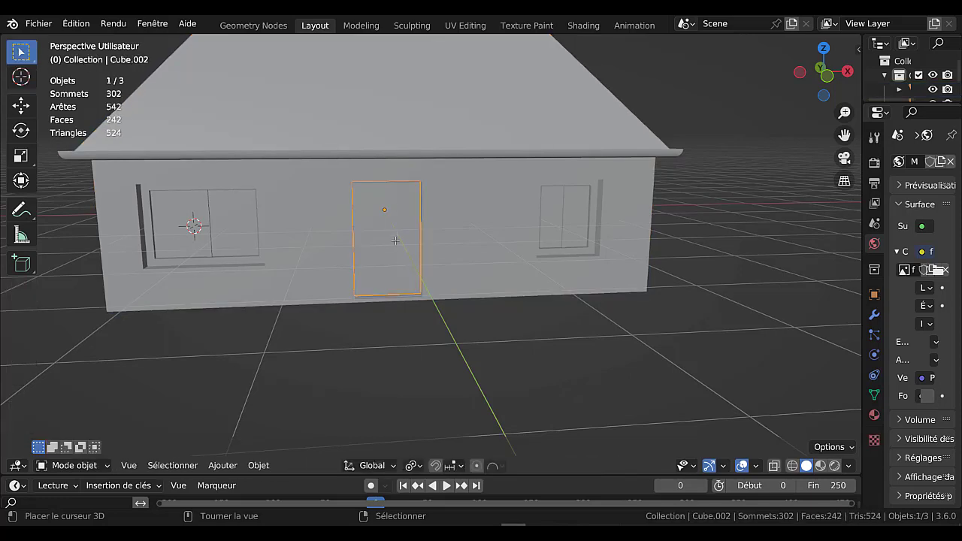
pyautogui.press('KP_Divide')
pyautogui.press('Tab')
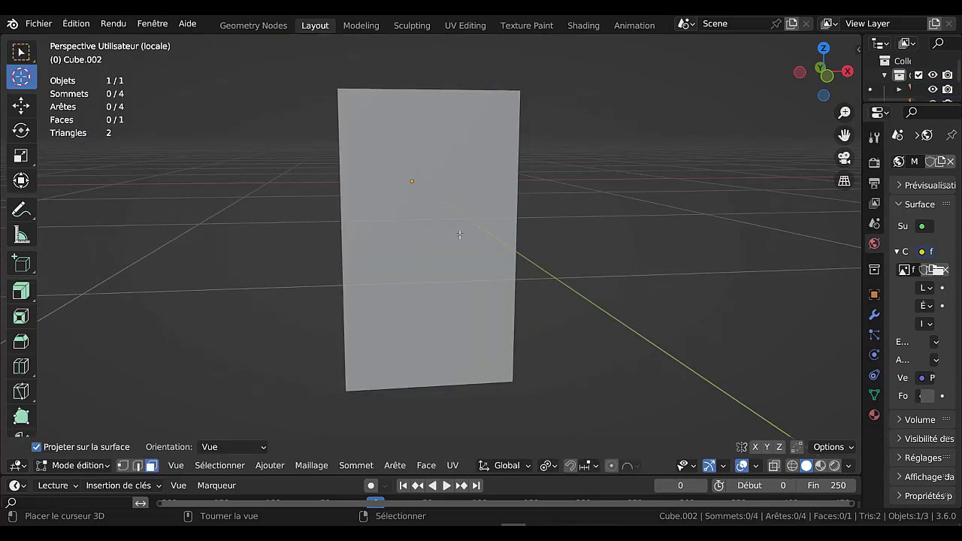
# - Inset the whole door face by about 0.02865 m to form its frame border
pyautogui.press('a')
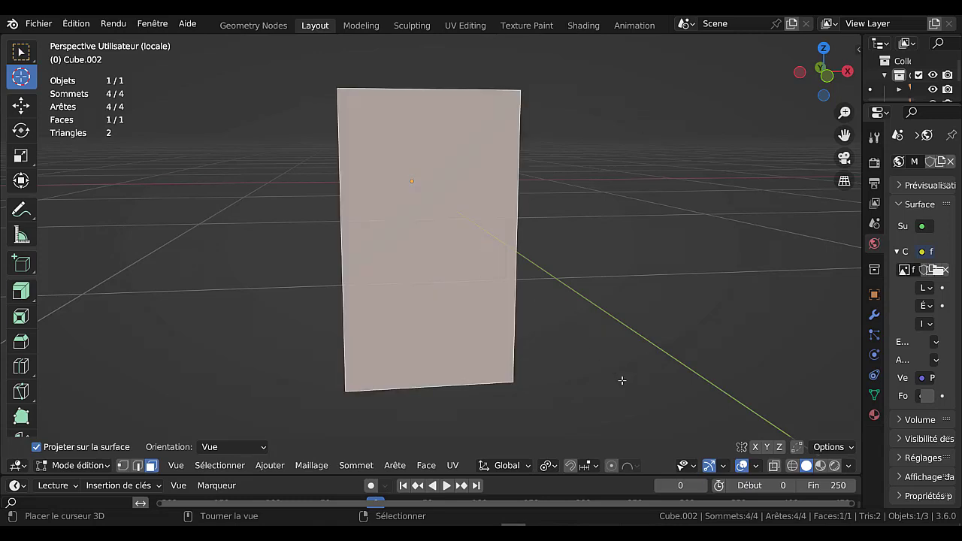
pyautogui.press('i')
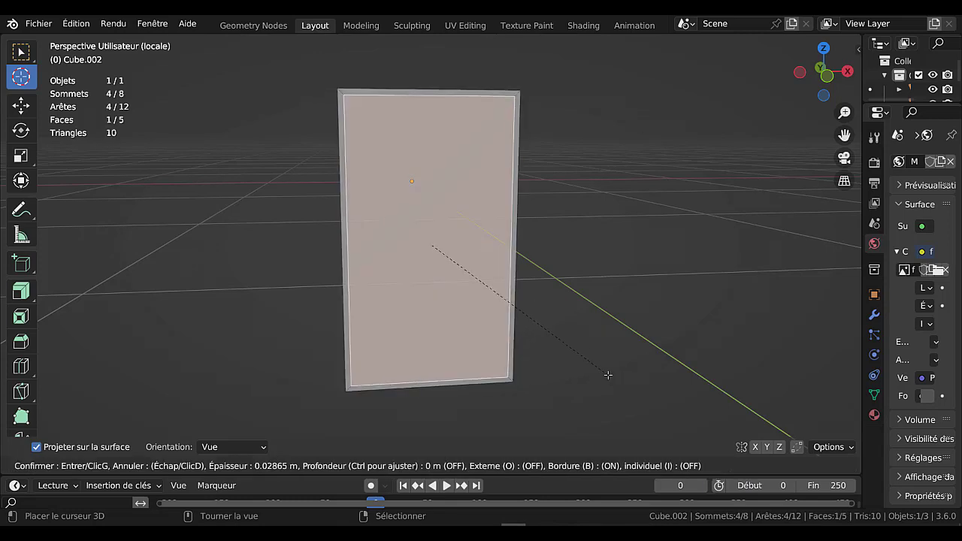
pyautogui.click(608, 375)
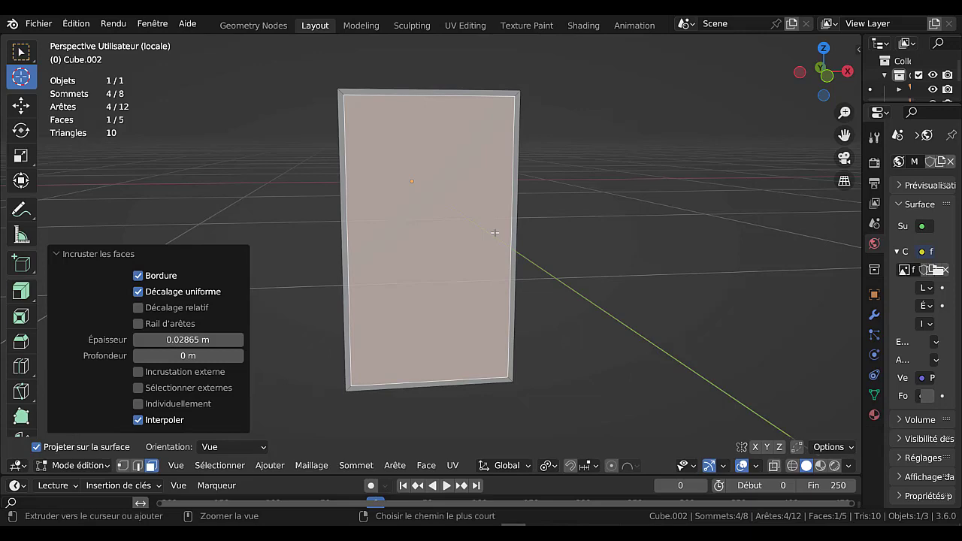
# - Add a centred horizontal loop cut across the door panel
pyautogui.hotkey('ctrl', 'r')
pyautogui.click(495, 232)
pyautogui.rightClick(494, 232)
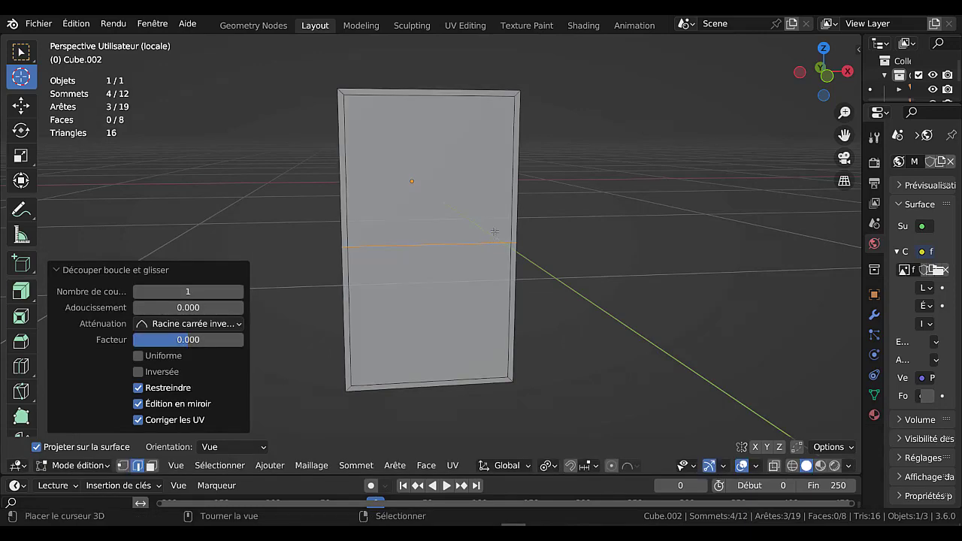
# - Bevel the horizontal loop about 0.0161 m wide and extrude the strip between the frame sides by about 0.016 m
pyautogui.hotkey('ctrl', 'b')
pyautogui.click(585, 320)
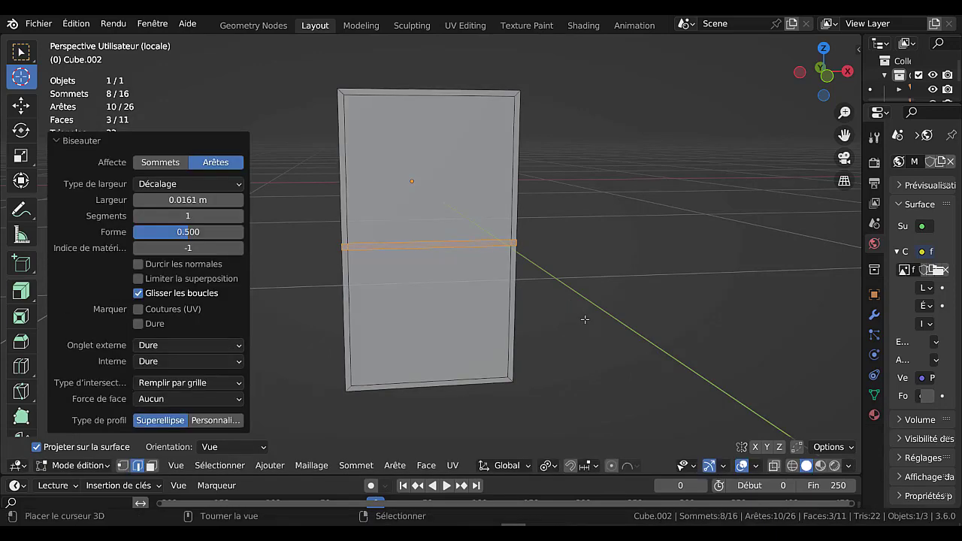
pyautogui.moveTo(547, 325); pyautogui.dragTo(423, 261, button='middle')
pyautogui.click(426, 246)
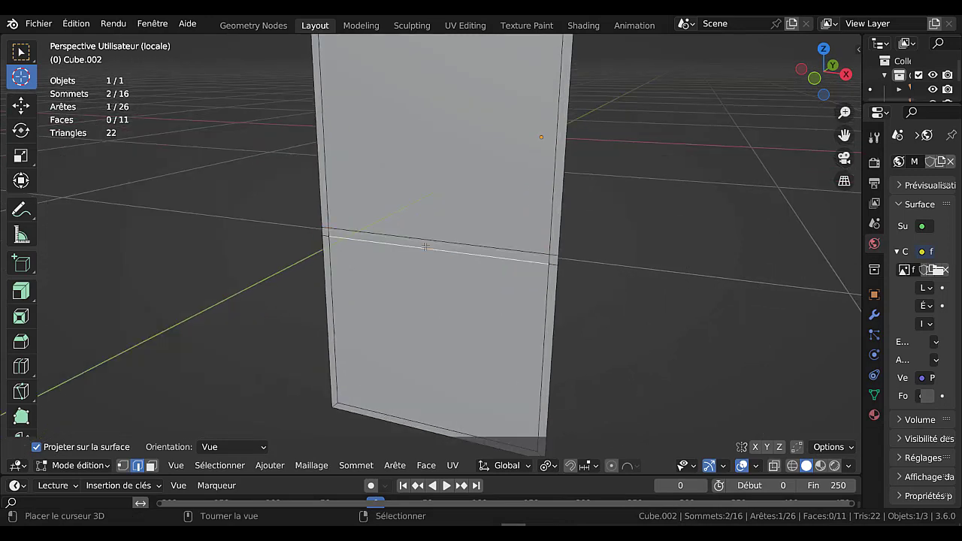
pyautogui.press('3')
pyautogui.click(442, 242)
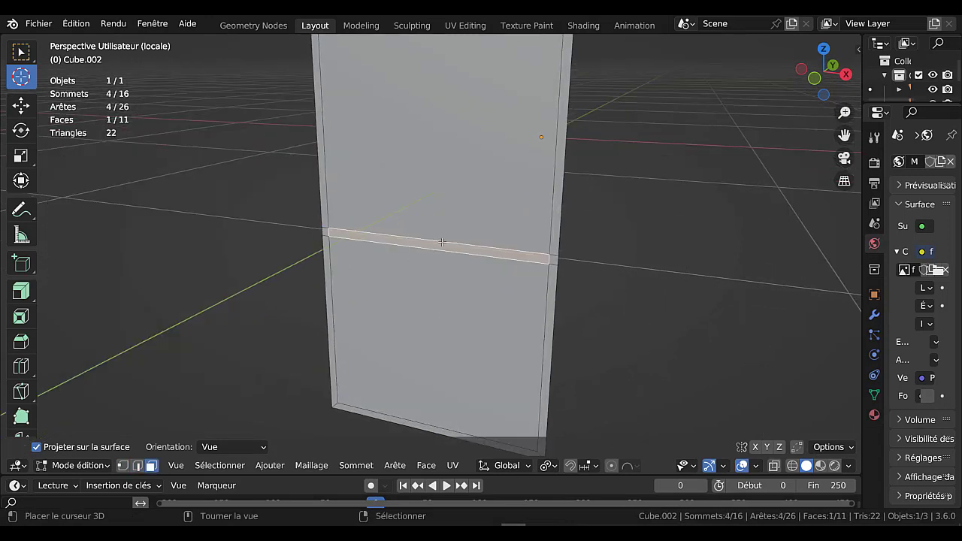
pyautogui.press('e')
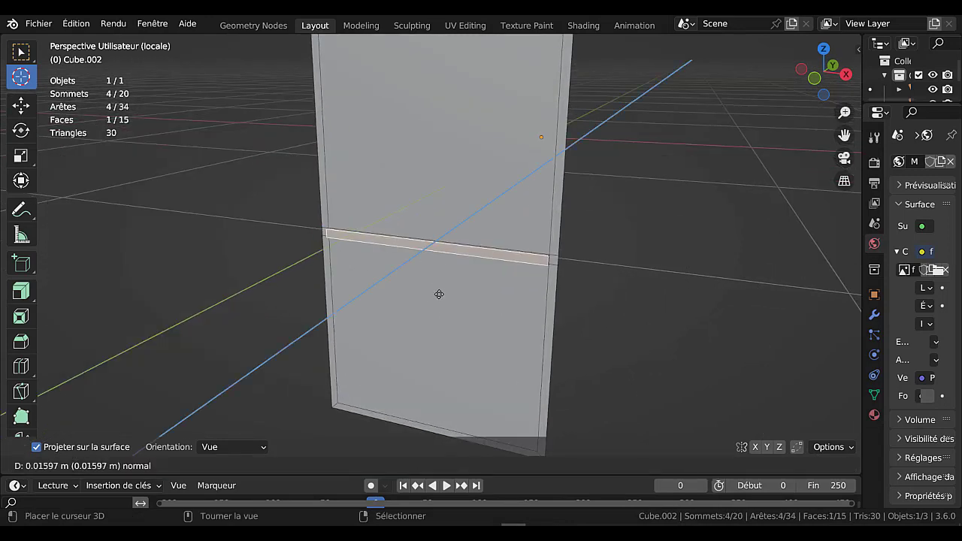
pyautogui.click(440, 293)
pyautogui.press('Tab')
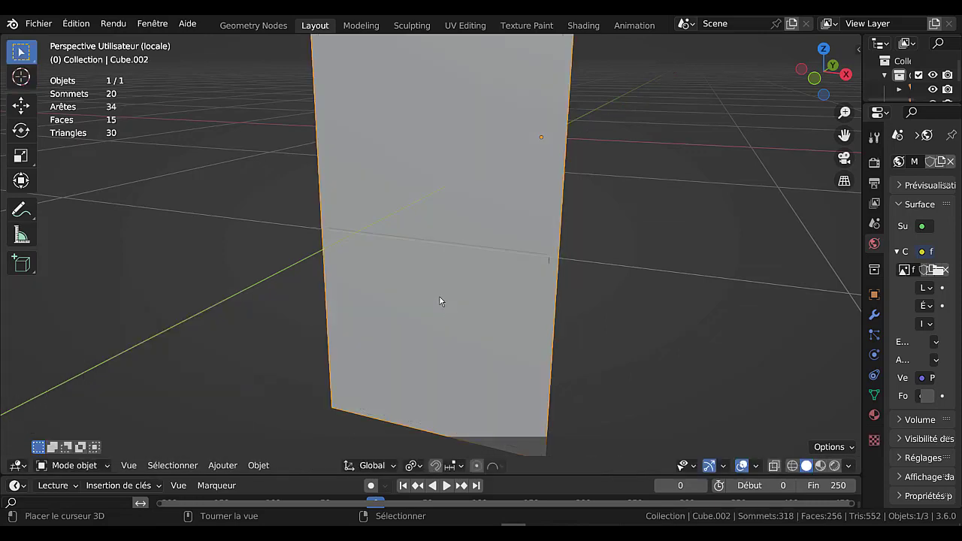
# - Subdivide the two large door faces above and below the crossbar with 4 cuts
pyautogui.moveTo(440, 293); pyautogui.dragTo(548, 316, button='middle')
pyautogui.press('Tab')
pyautogui.click(453, 304)
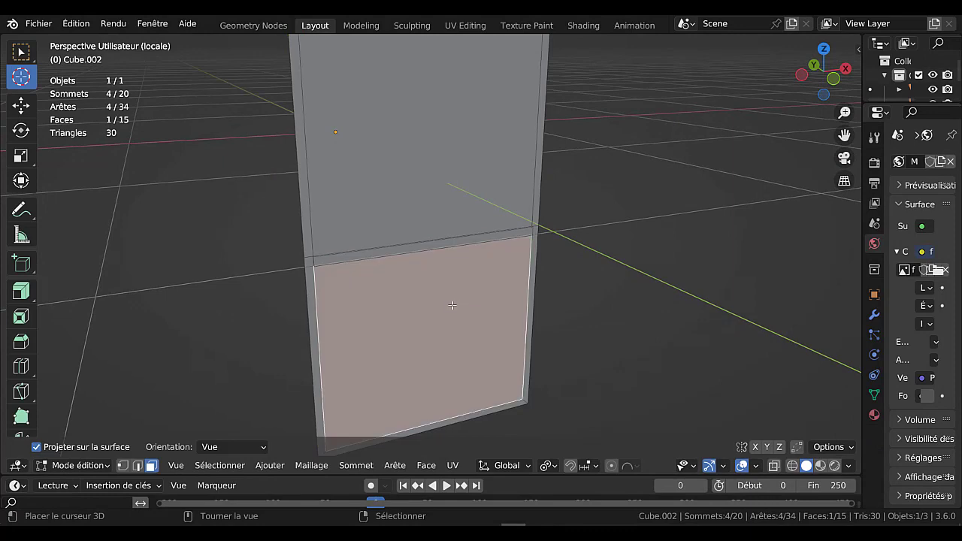
pyautogui.keyDown('shift'); pyautogui.click(435, 165); pyautogui.keyUp('shift')
pyautogui.moveTo(576, 288); pyautogui.dragTo(518, 329, button='middle')
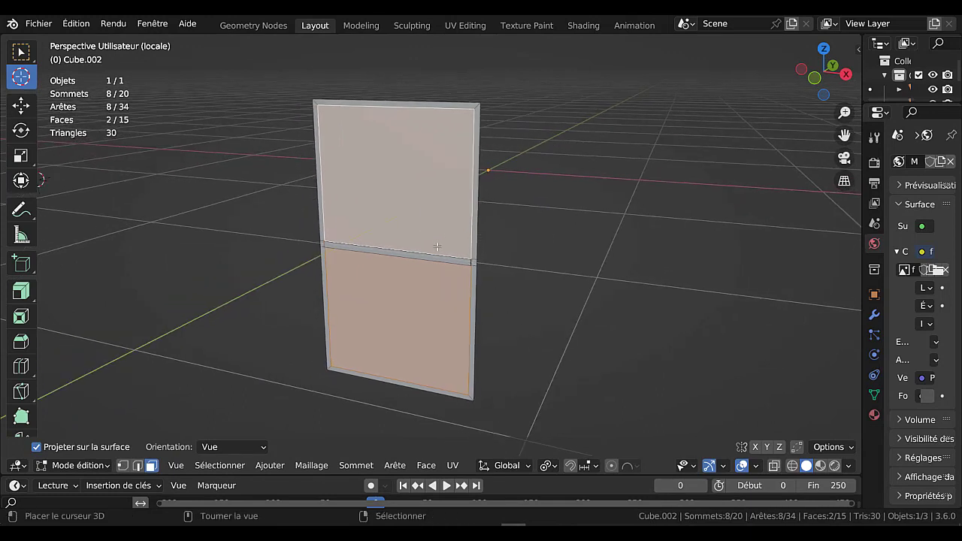
pyautogui.press('q')
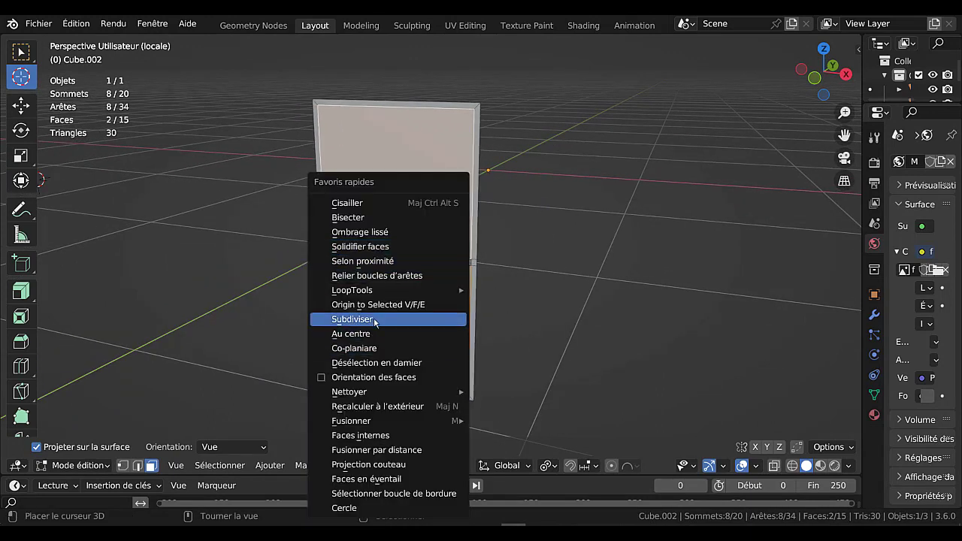
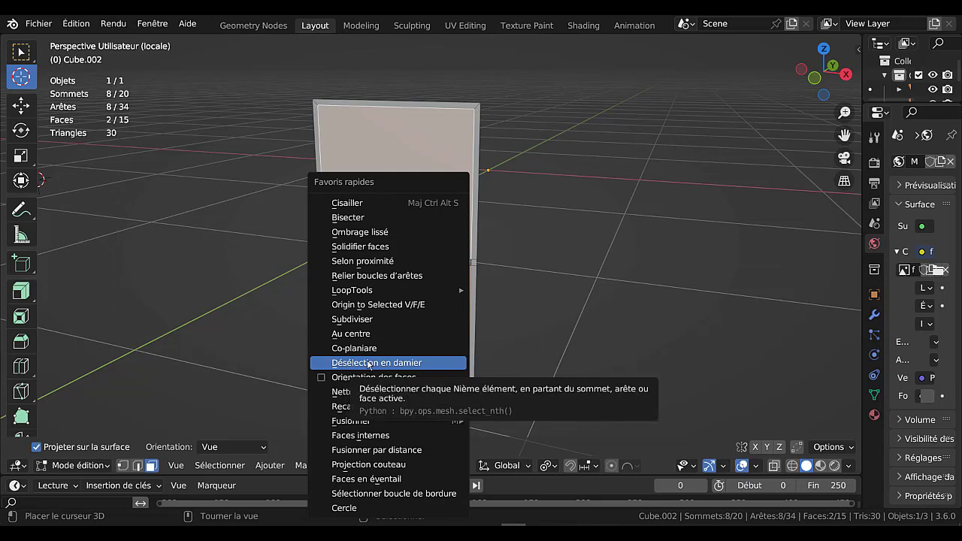
pyautogui.click(359, 319)
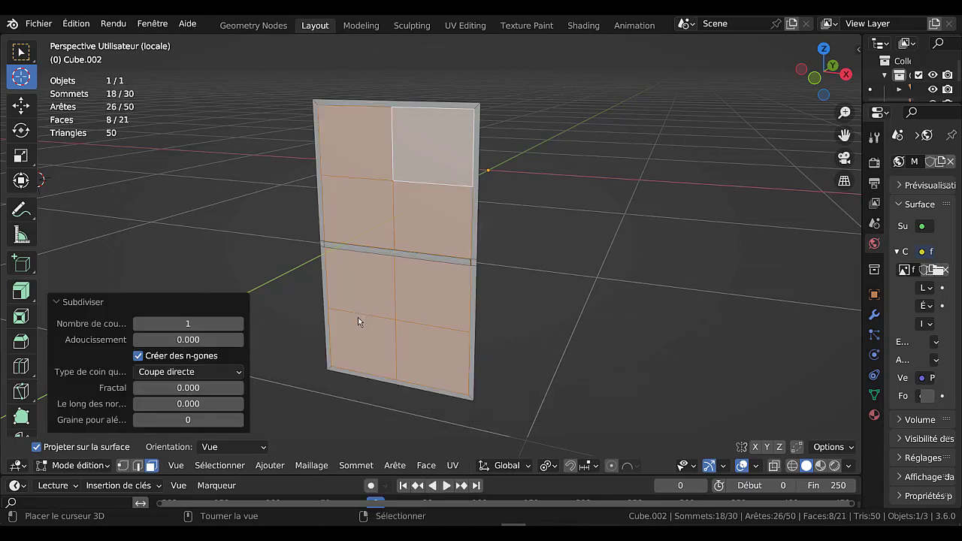
pyautogui.click(240, 324)
pyautogui.click(241, 323)
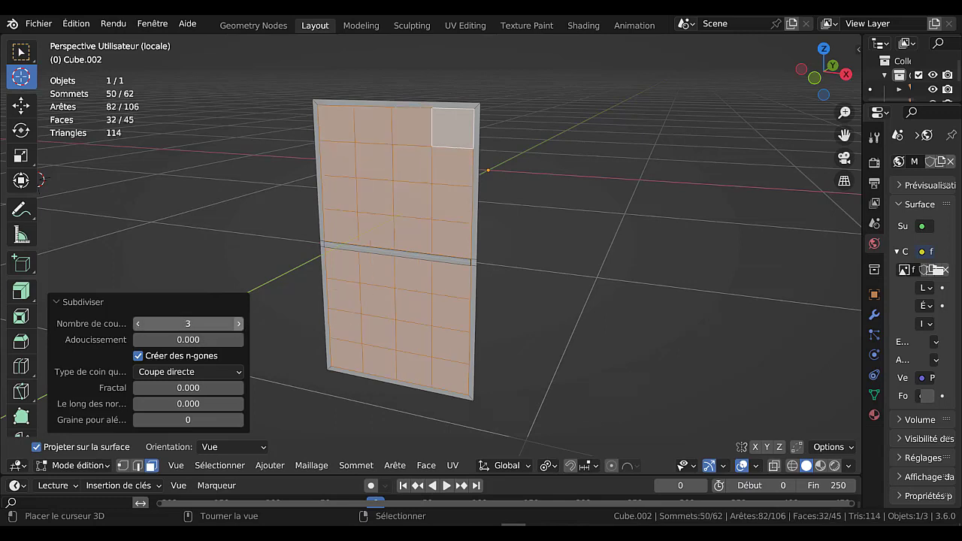
pyautogui.click(240, 323)
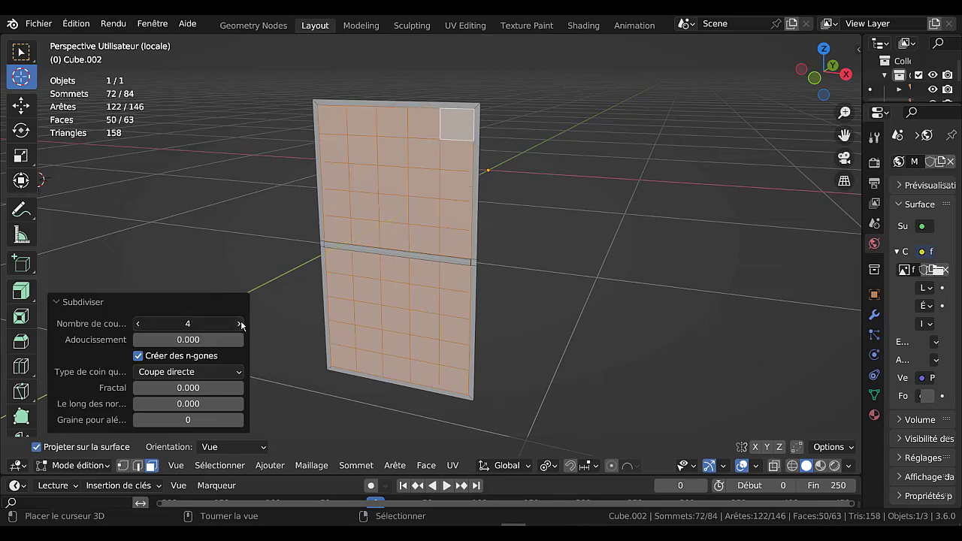
pyautogui.click(240, 323)
pyautogui.click(241, 323)
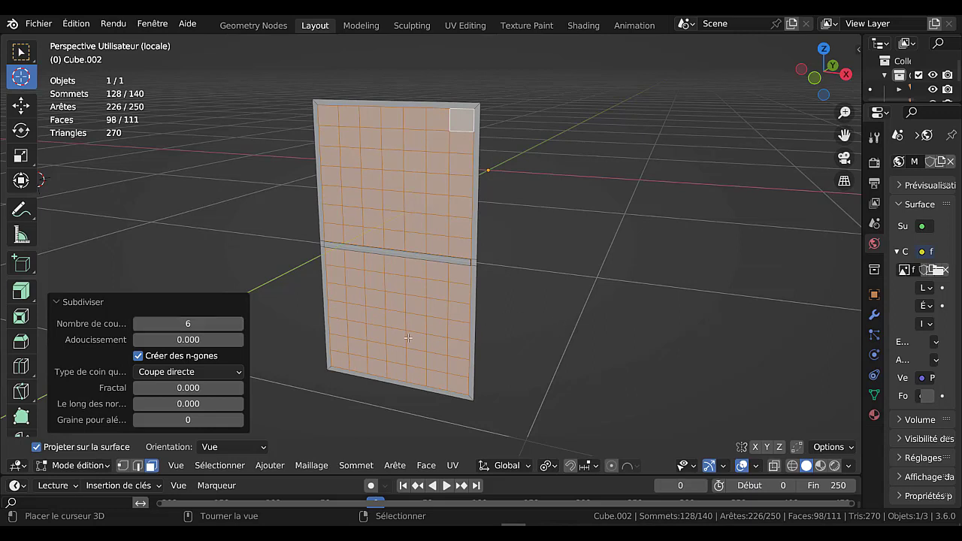
pyautogui.click(137, 323)
pyautogui.click(138, 323)
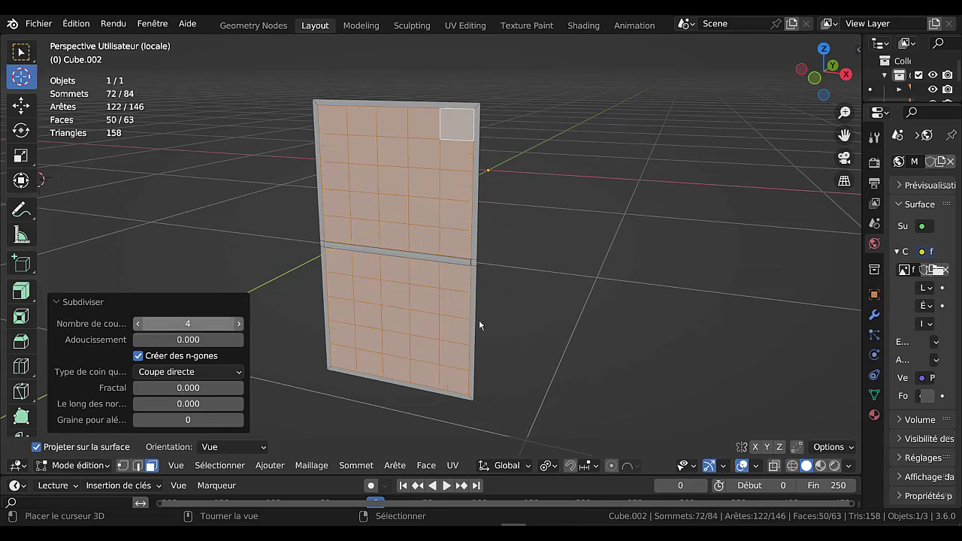
# - Inset all the subdivided door faces individually by about 0.022 m
pyautogui.press('i')
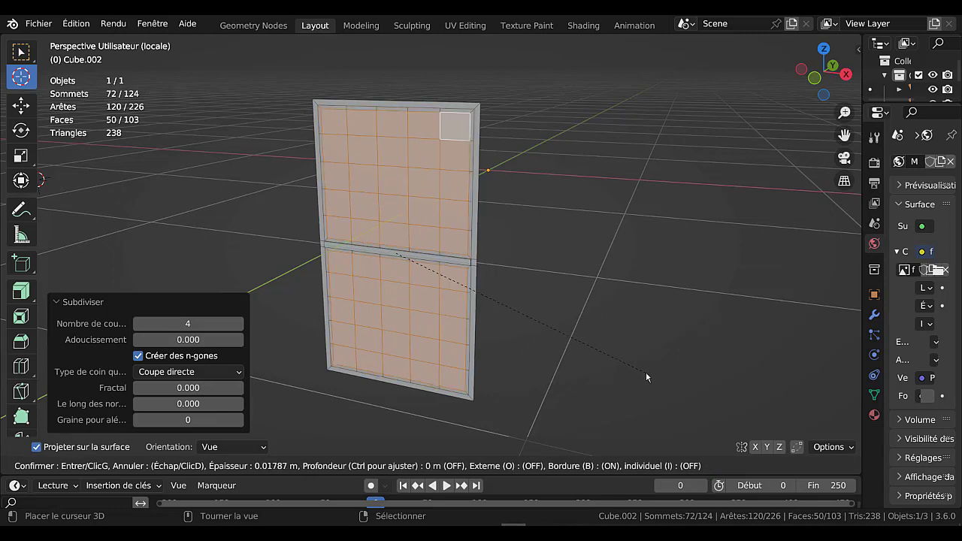
pyautogui.press('Escape')
pyautogui.press('i')
pyautogui.press('i')
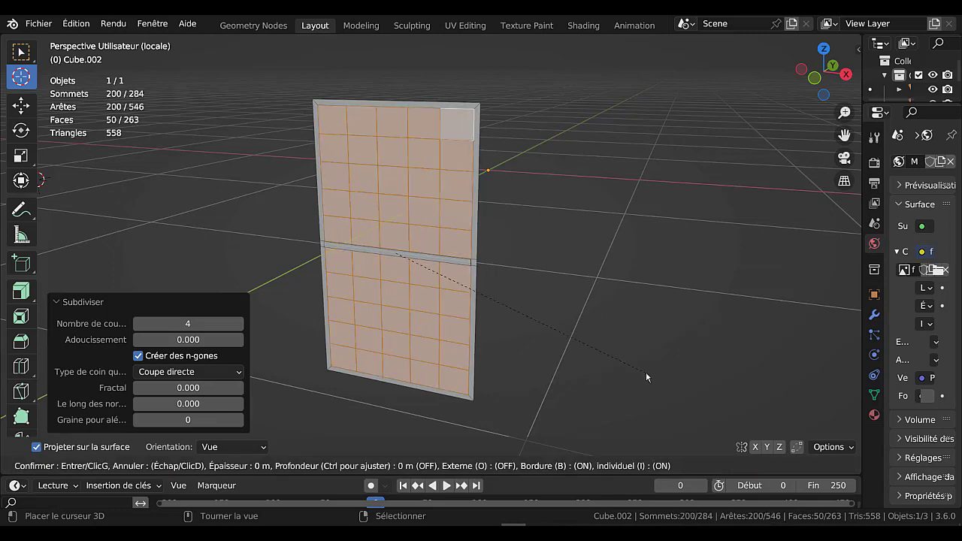
pyautogui.click(616, 334)
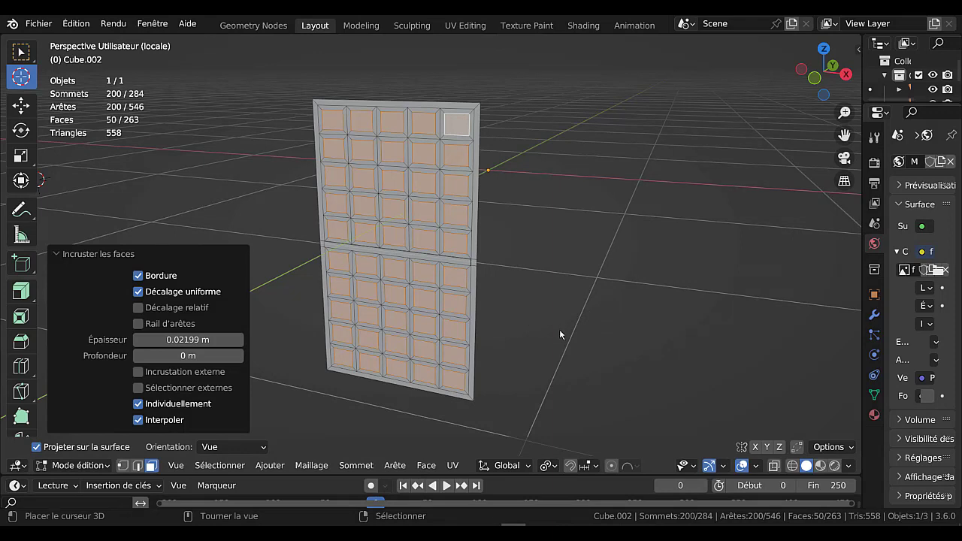
# - Poke the inset squares and try to move only their centre vertices along the Y axis
pyautogui.press('q')
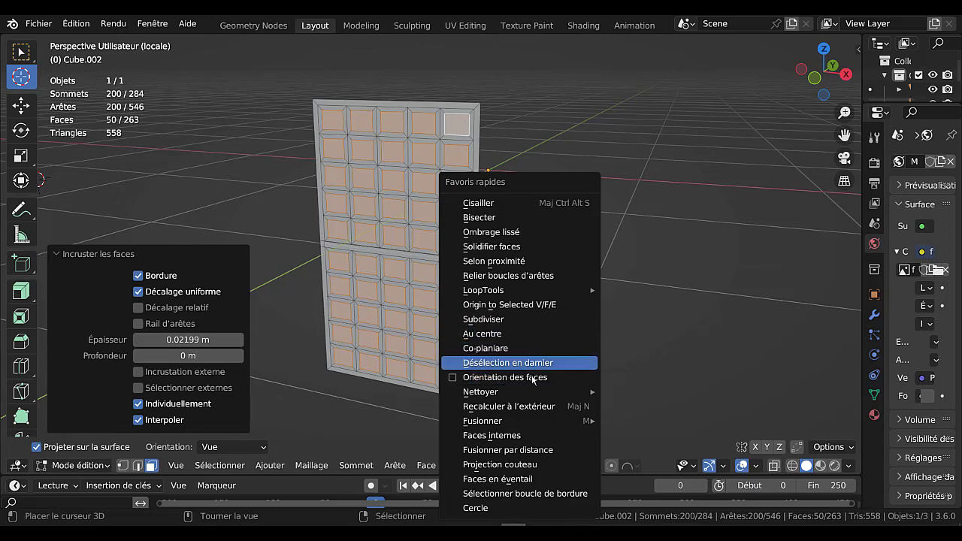
pyautogui.click(505, 479)
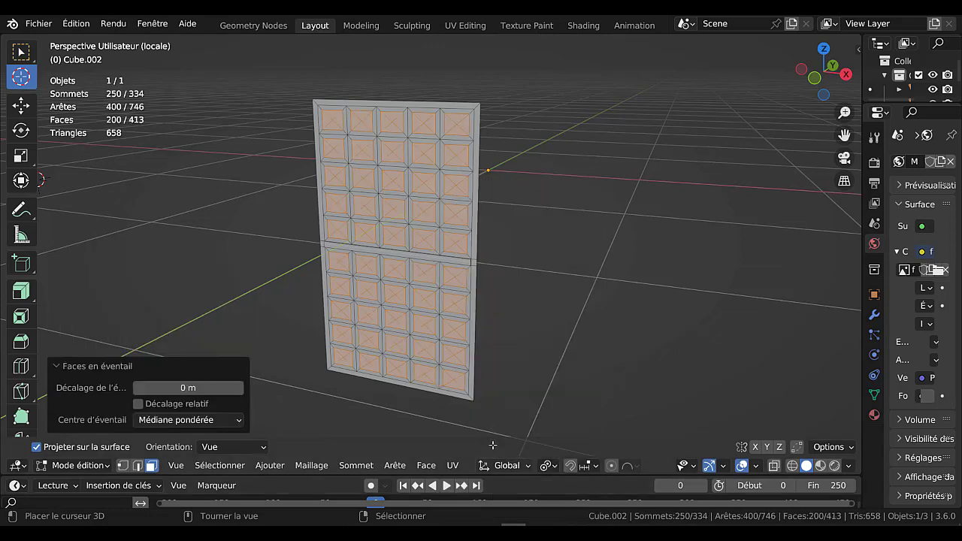
pyautogui.click(124, 467)
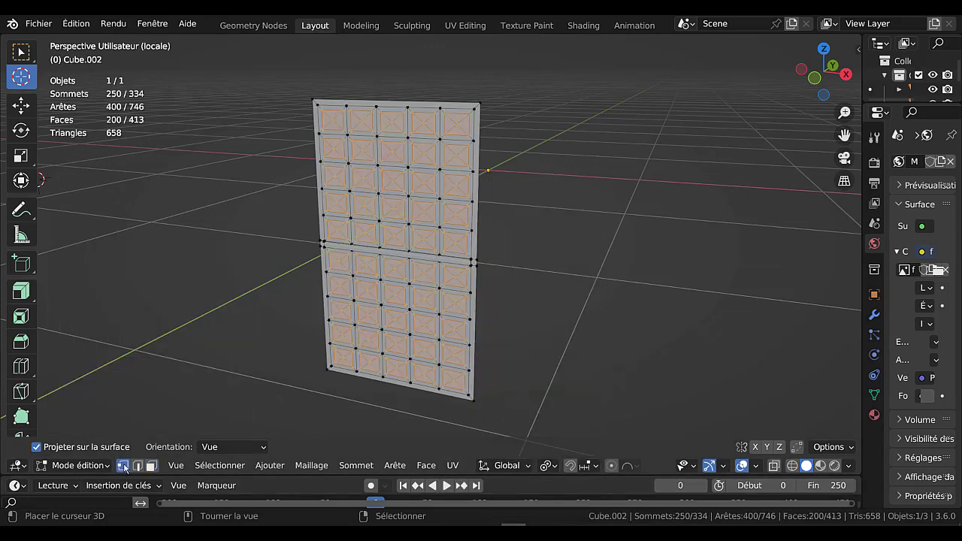
pyautogui.scroll(2, 607, 301)
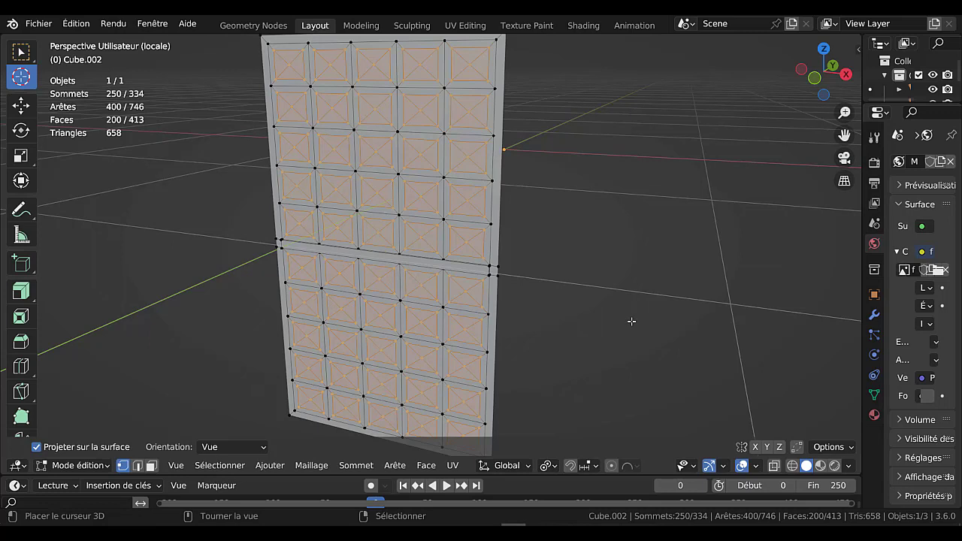
pyautogui.press('ctrl+KP_Subtract')
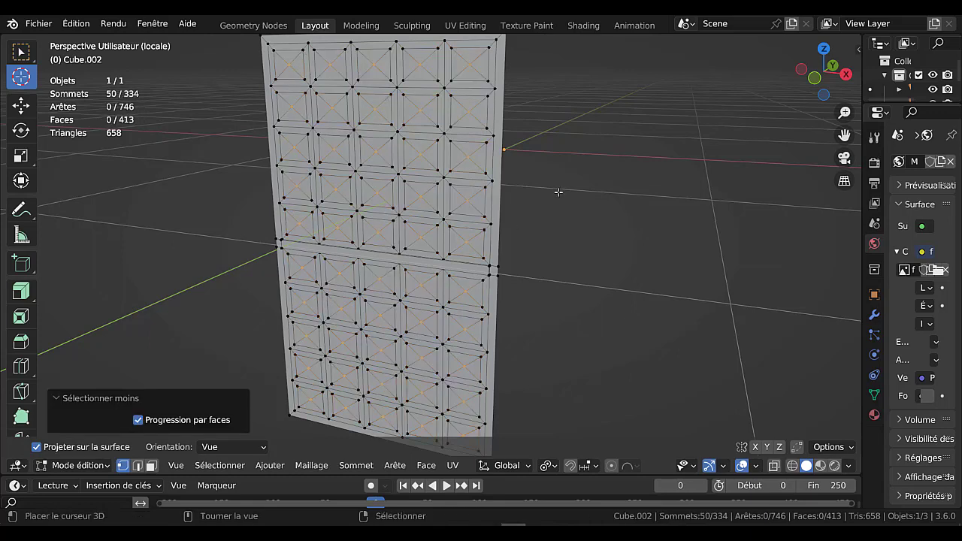
pyautogui.moveTo(559, 193); pyautogui.dragTo(568, 258, button='middle')
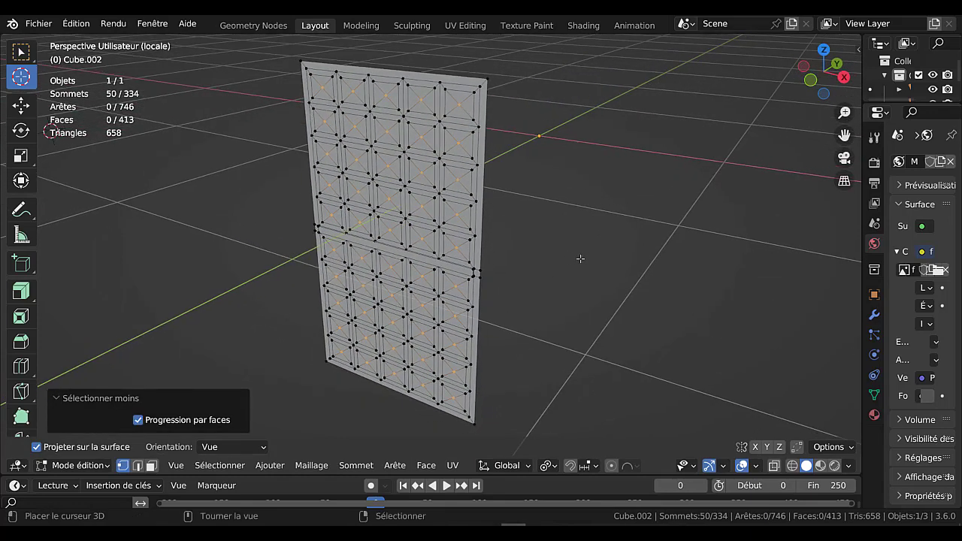
pyautogui.press('g')
pyautogui.press('y')
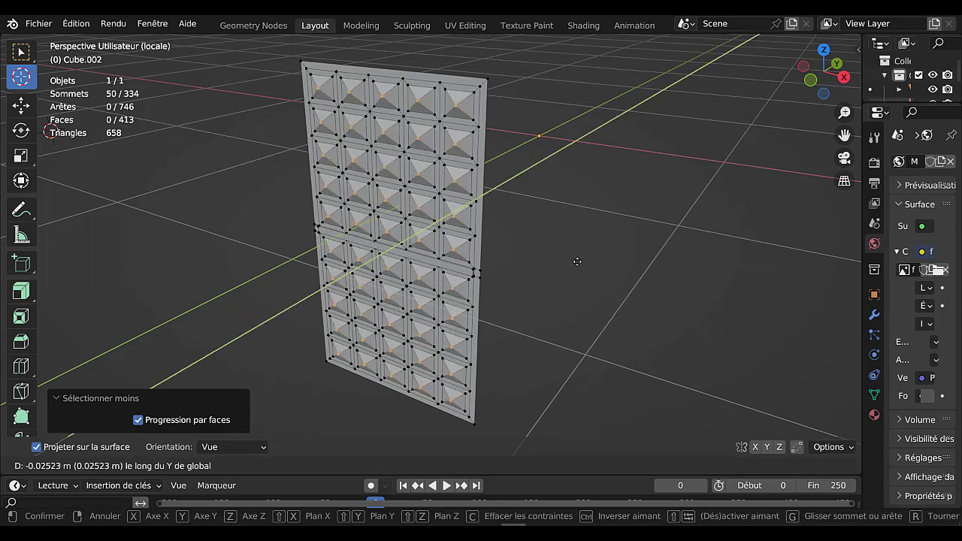
pyautogui.press('Escape')
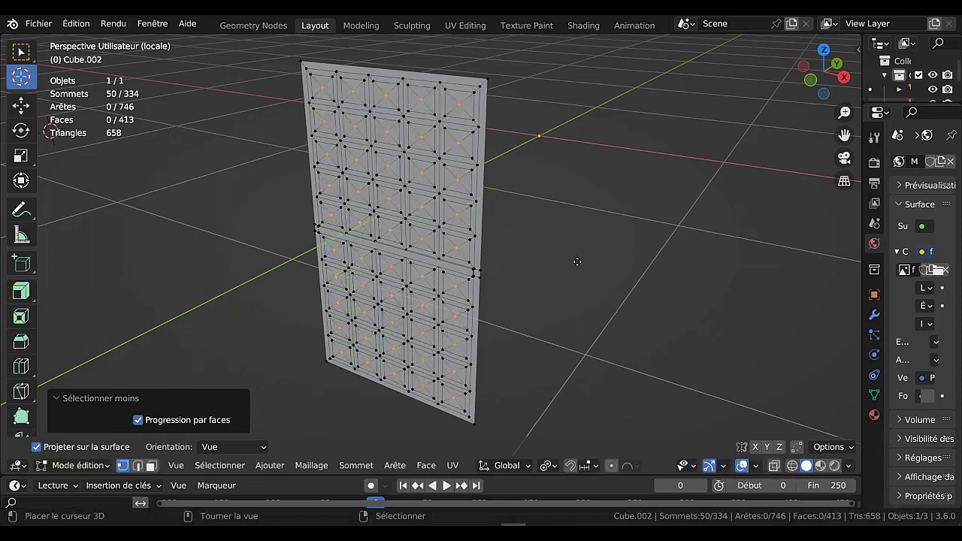
# - Undo the centre-vertex selection and the poking of the inset squares
pyautogui.hotkey('ctrl', 'z')
pyautogui.press('3')
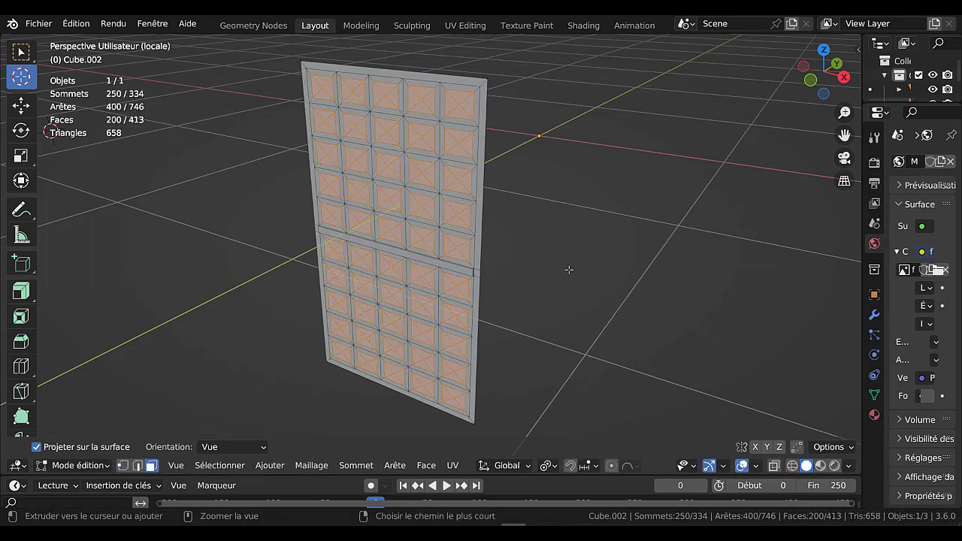
pyautogui.hotkey('ctrl', 'z')
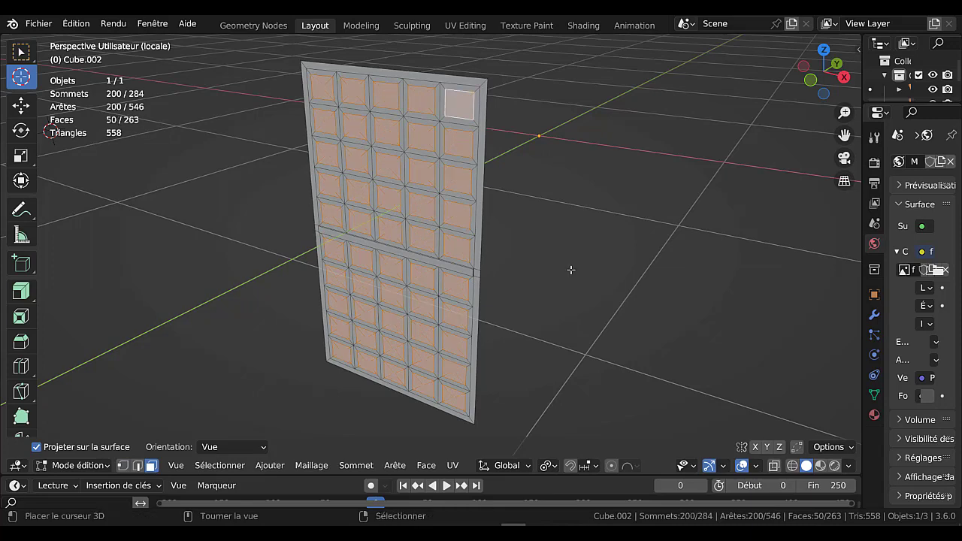
# - Extrude the inset squares by about 0.0078 m along their normals and poke the extruded faces
pyautogui.press('e')
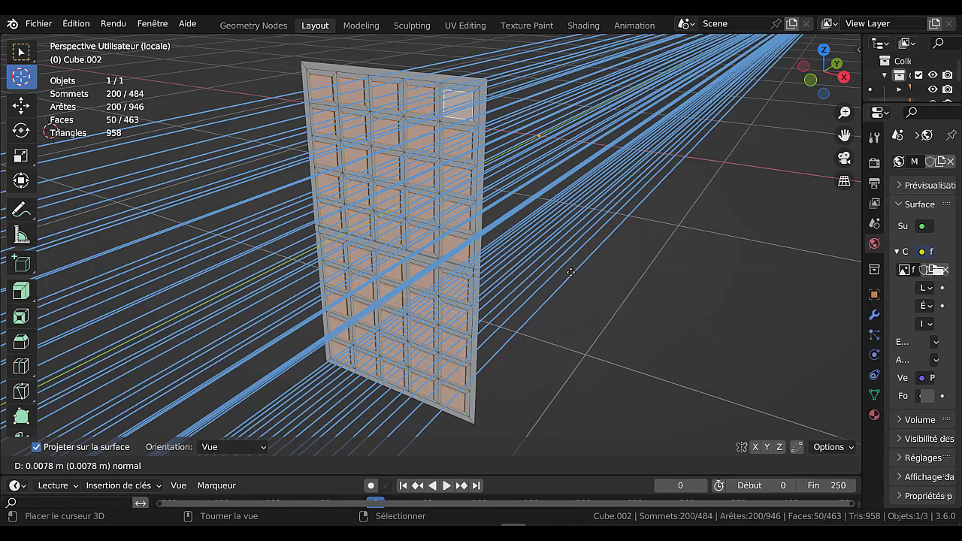
pyautogui.click(571, 272)
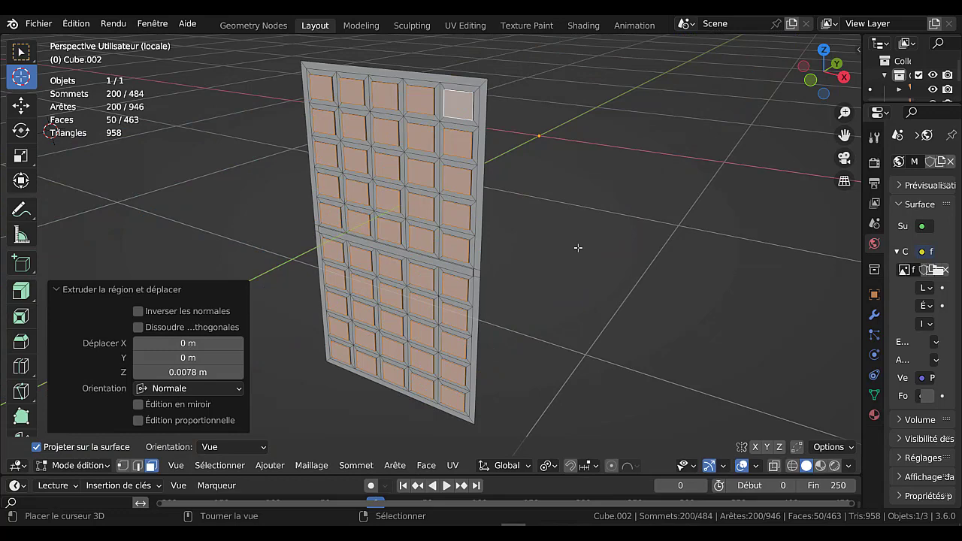
pyautogui.press('q')
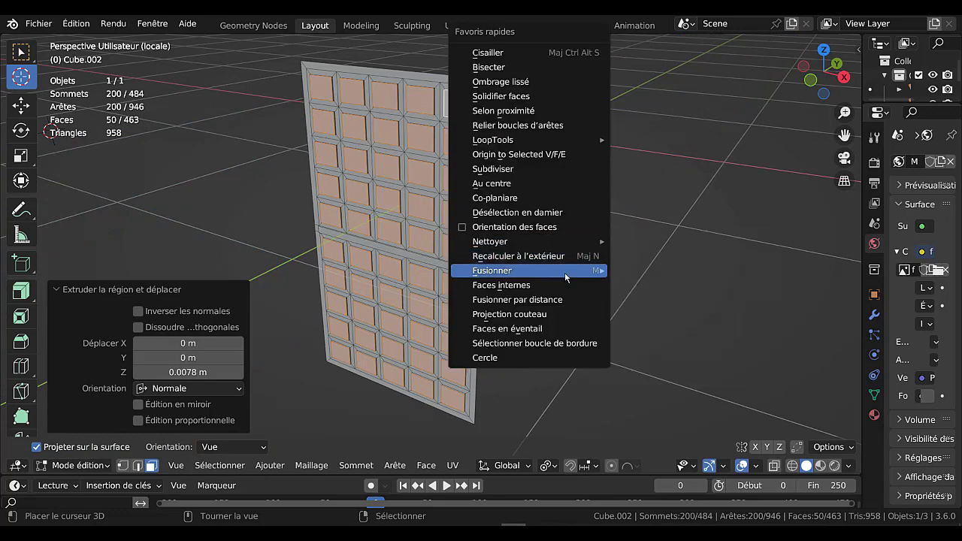
pyautogui.click(544, 330)
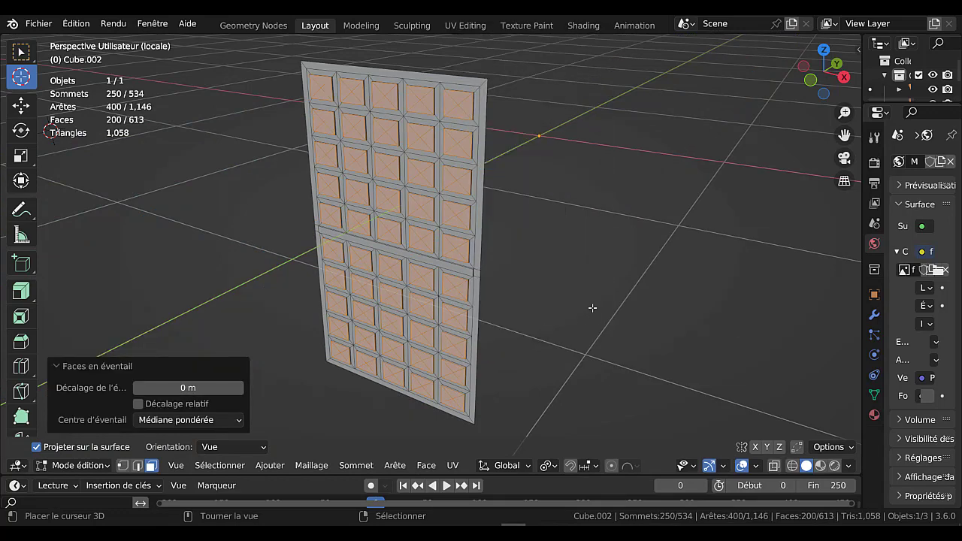
# - Reduce the selection to only the centre vertices of the poked door squares
pyautogui.press('1')
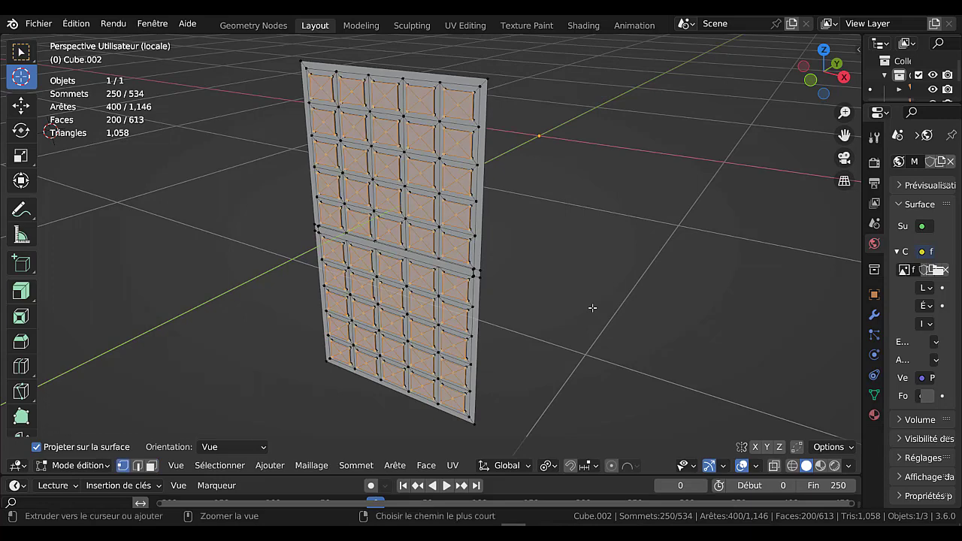
pyautogui.press('ctrl+KP_Subtract')
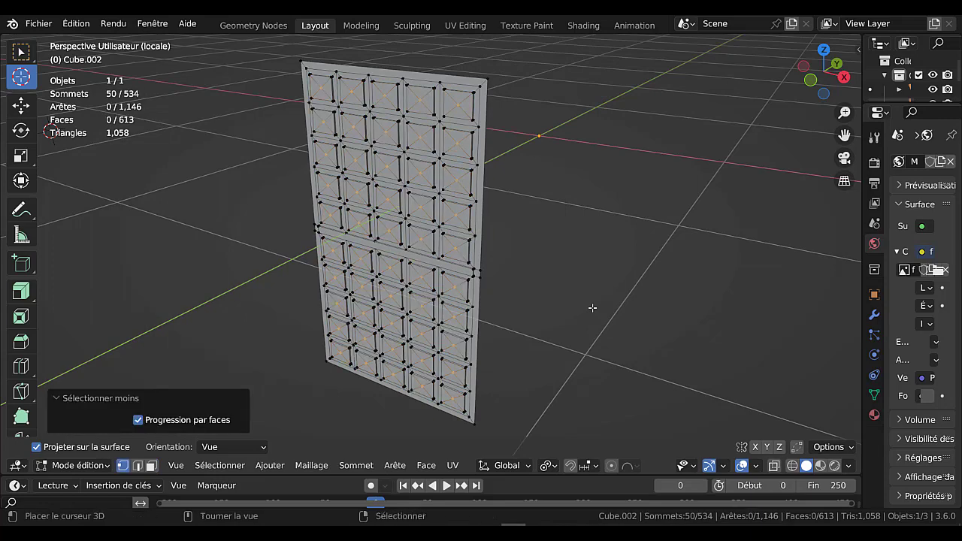
pyautogui.press('e')
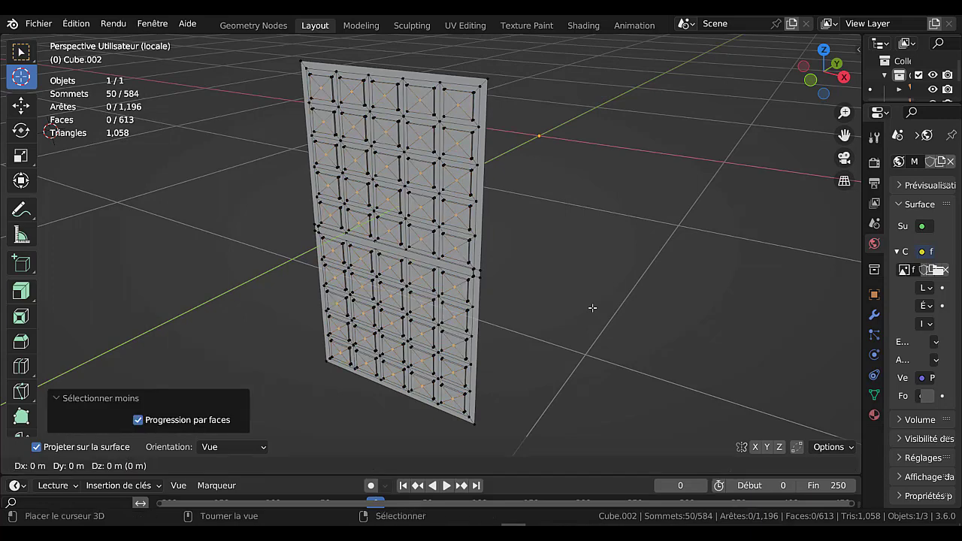
pyautogui.press('y')
pyautogui.press('Escape')
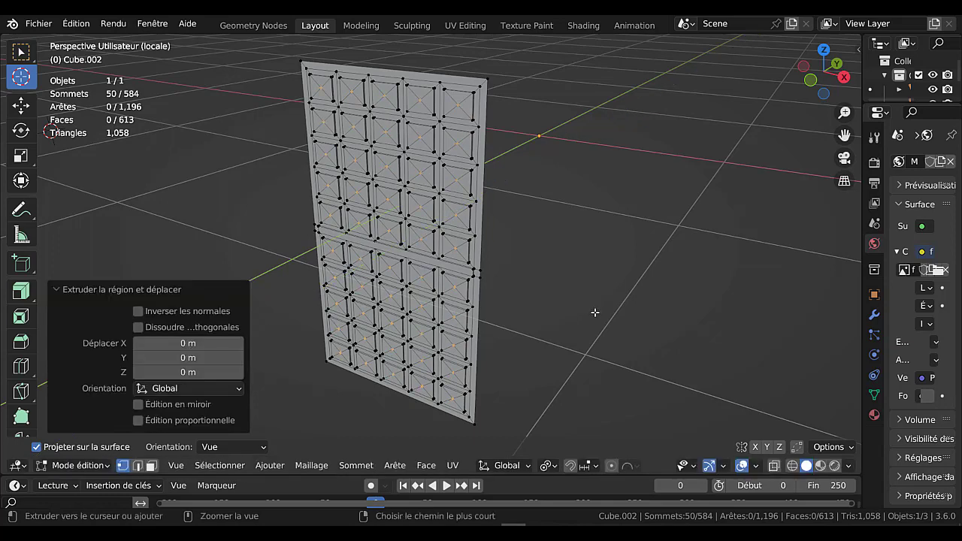
pyautogui.hotkey('ctrl', 'z')
# - Move the selected centre vertices outward along the Y axis to turn the raised door squares into points
pyautogui.press('g')
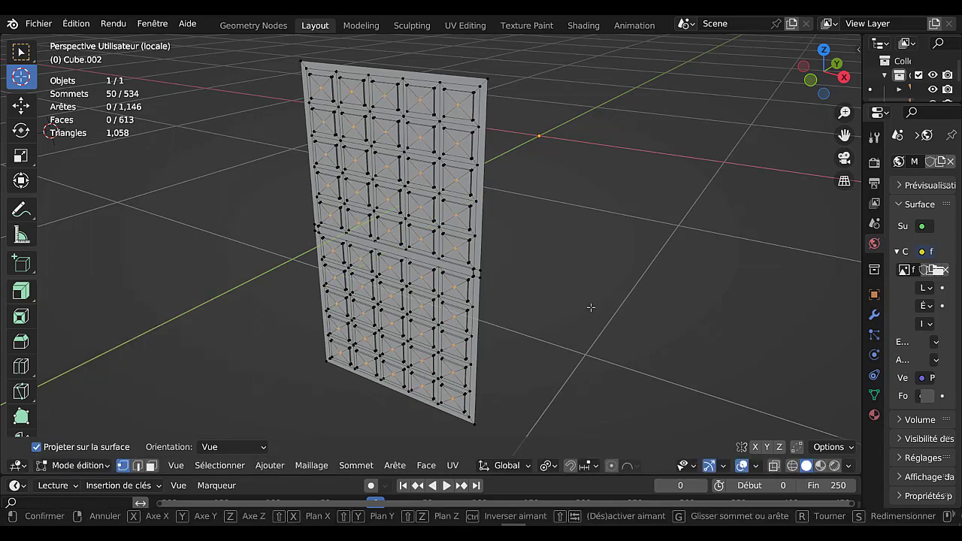
pyautogui.press('y')
pyautogui.click(590, 312)
pyautogui.press('Tab')
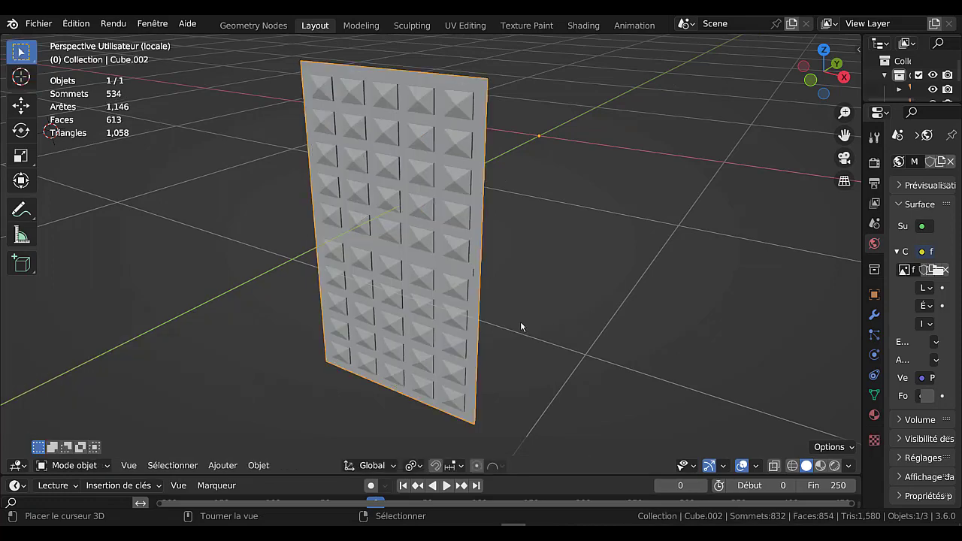
pyautogui.moveTo(520, 320); pyautogui.dragTo(501, 301, button='middle')
pyautogui.scroll(-4, 601, 309)
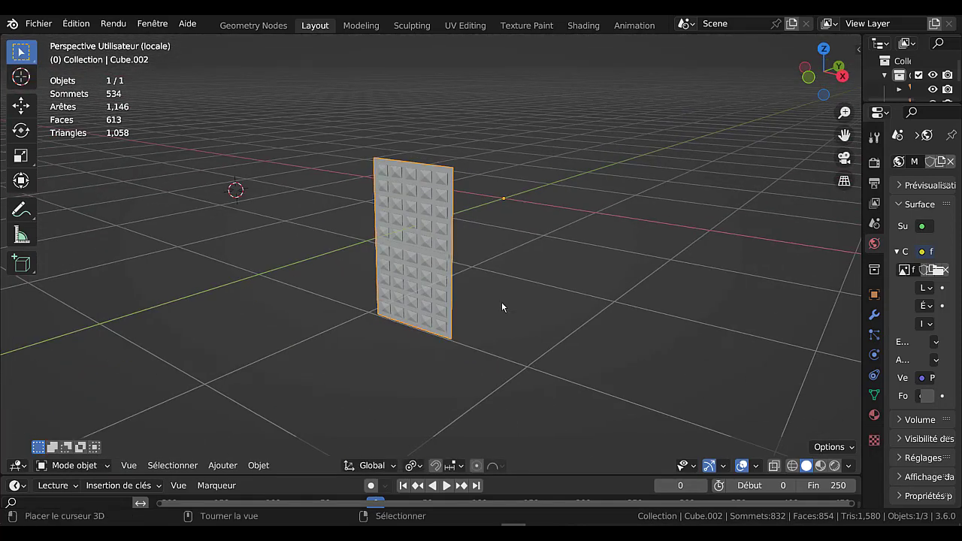
# - Leave the door's local view, show the whole house from the front in Object Mode, and deselect everything
pyautogui.press('KP_Divide')
pyautogui.press('Tab')
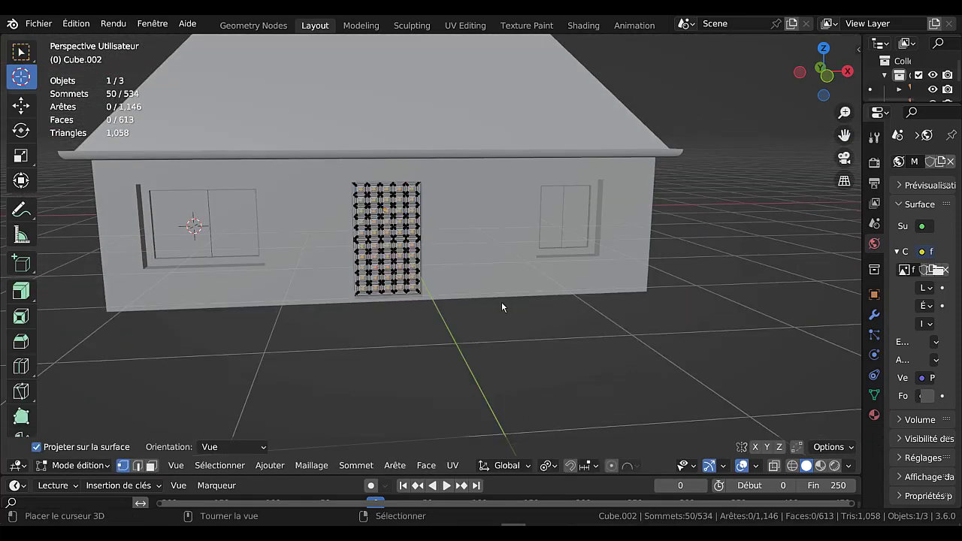
pyautogui.press('Tab')
pyautogui.moveTo(517, 314); pyautogui.dragTo(444, 308, button='middle')
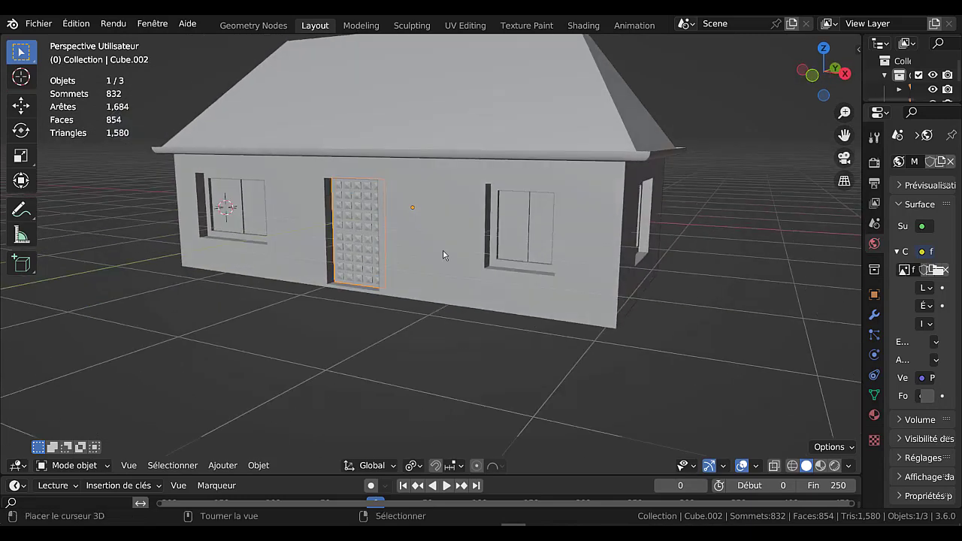
pyautogui.moveTo(444, 254); pyautogui.dragTo(499, 317, button='middle')
pyautogui.press('KP_1')
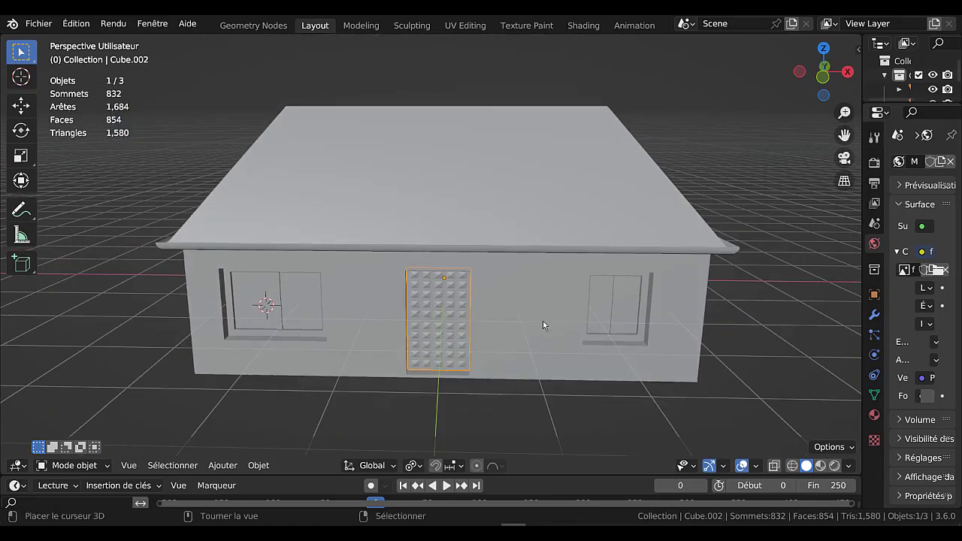
pyautogui.press('Tab')
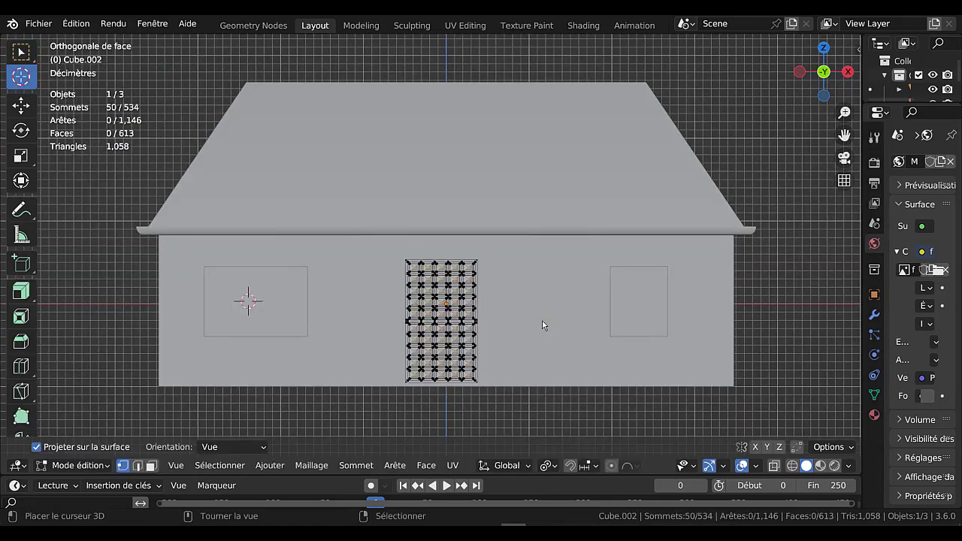
pyautogui.press('Tab')
pyautogui.click(367, 397)
pyautogui.rightClick(367, 397)
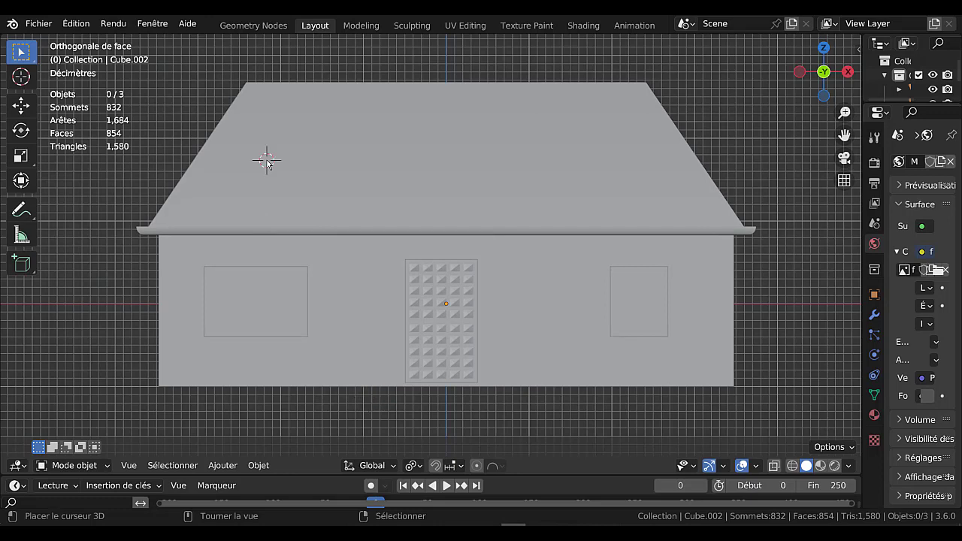
# - Place the 3D cursor near the ridge at the left part of the front roof slope and add a 2 m cube there
pyautogui.click(455, 134)
pyautogui.click(578, 148)
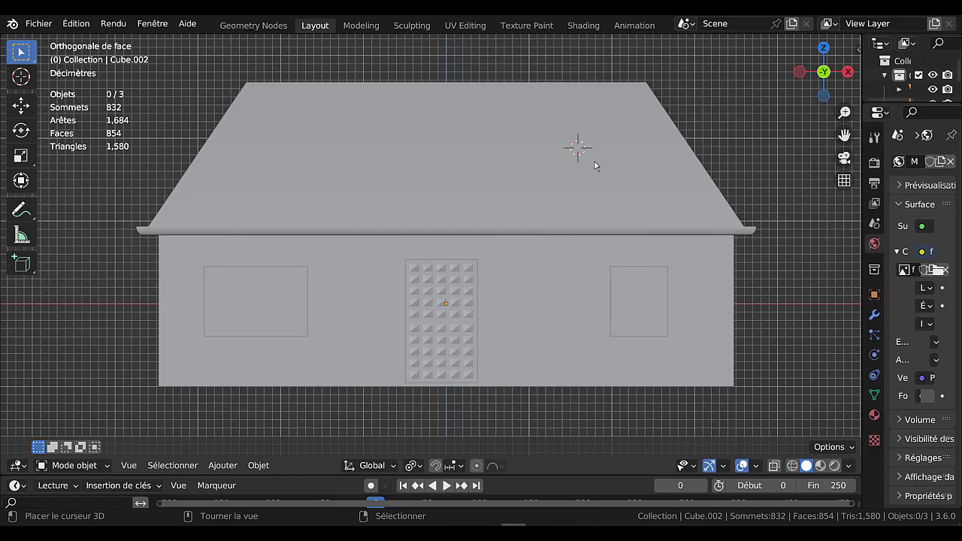
pyautogui.click(462, 194)
pyautogui.click(218, 465)
pyautogui.moveTo(217, 450)
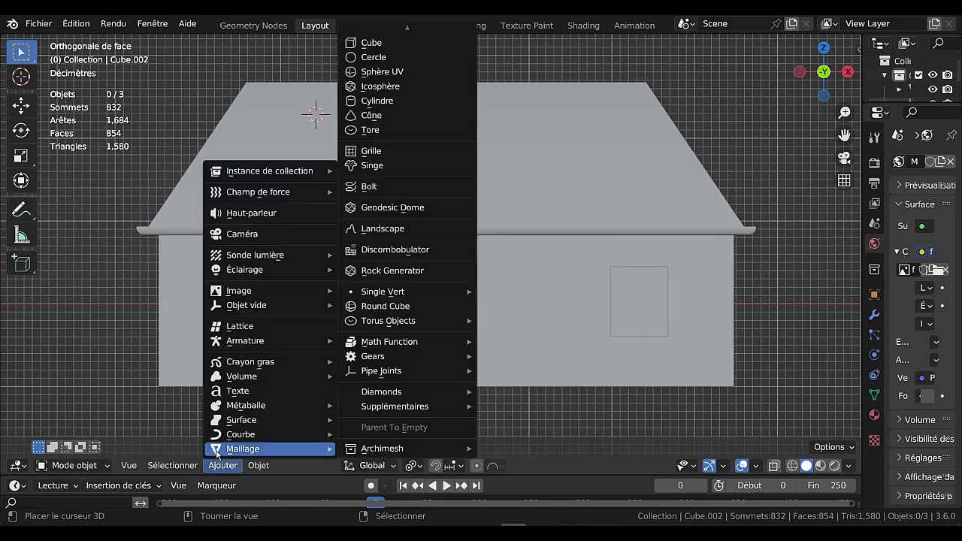
pyautogui.click(368, 45)
pyautogui.scroll(-5, 396, 99)
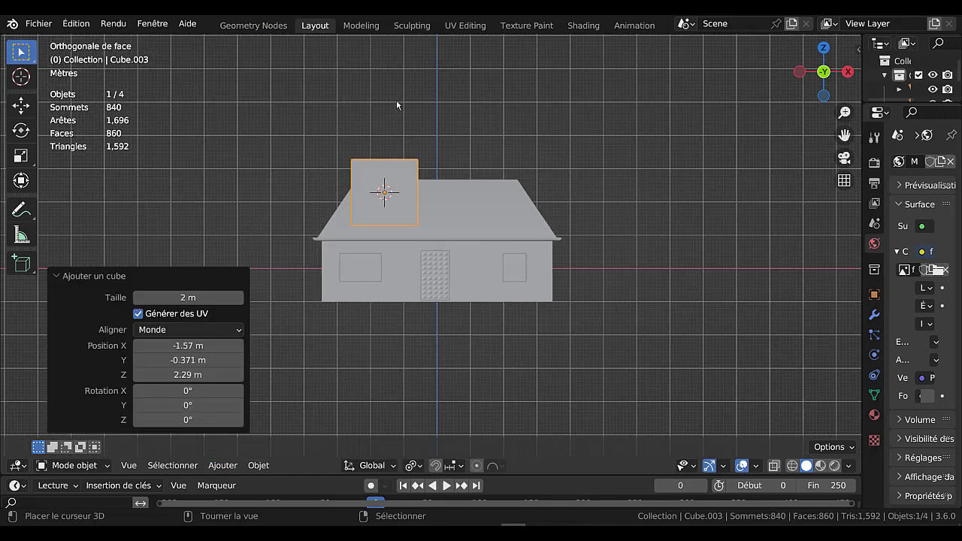
# - Scale the cube's mesh uniformly to about 0.291 and stretch it along Z by about 3.257 to form a chimney
pyautogui.press('Tab')
pyautogui.press('KP_5')
pyautogui.moveTo(441, 152); pyautogui.dragTo(541, 237, button='middle')
pyautogui.press('s')
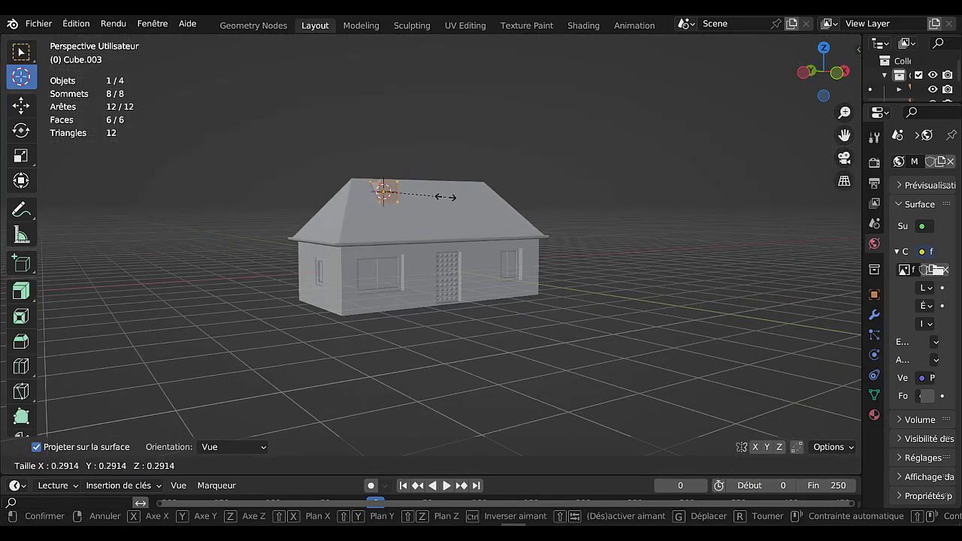
pyautogui.click(446, 196)
pyautogui.press('s')
pyautogui.press('z')
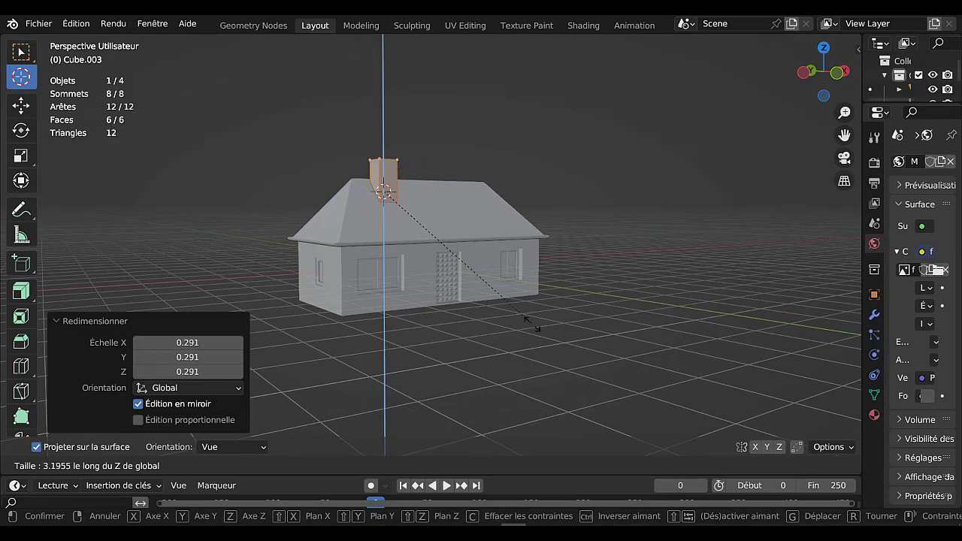
pyautogui.click(410, 221)
pyautogui.moveTo(410, 222); pyautogui.dragTo(466, 257, button='middle')
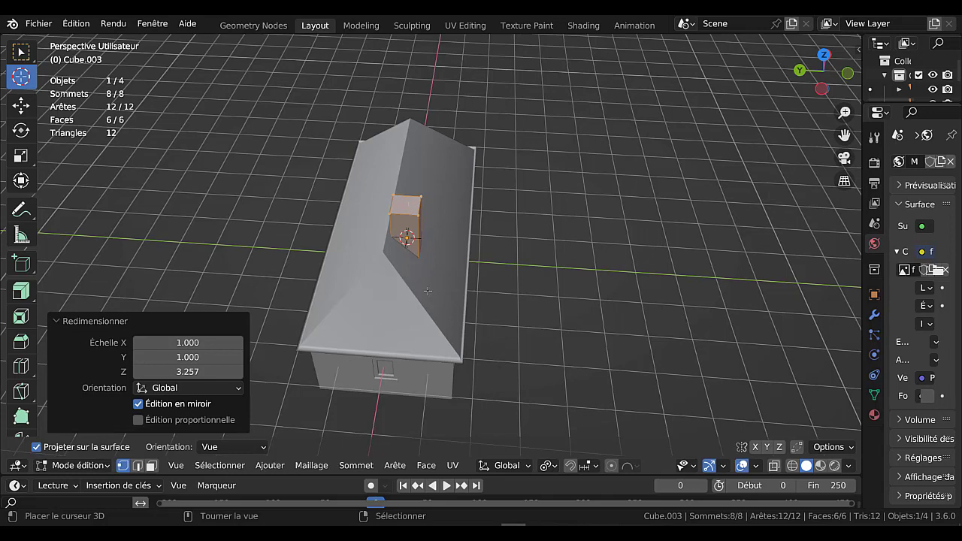
# - Lower the chimney's top face by about 0.365 m along Z and taper it by scaling that face to about 0.738
pyautogui.scroll(2, 427, 257)
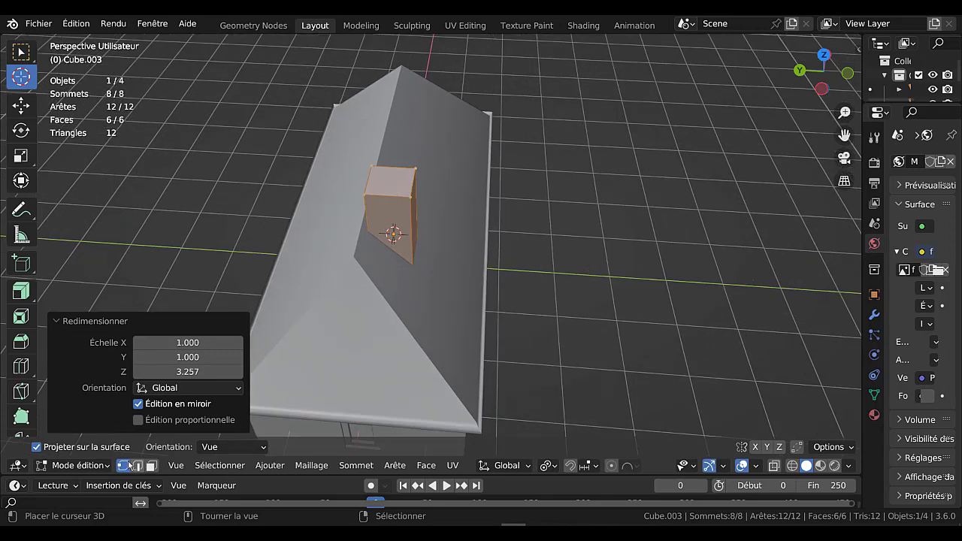
pyautogui.click(151, 465)
pyautogui.click(382, 188)
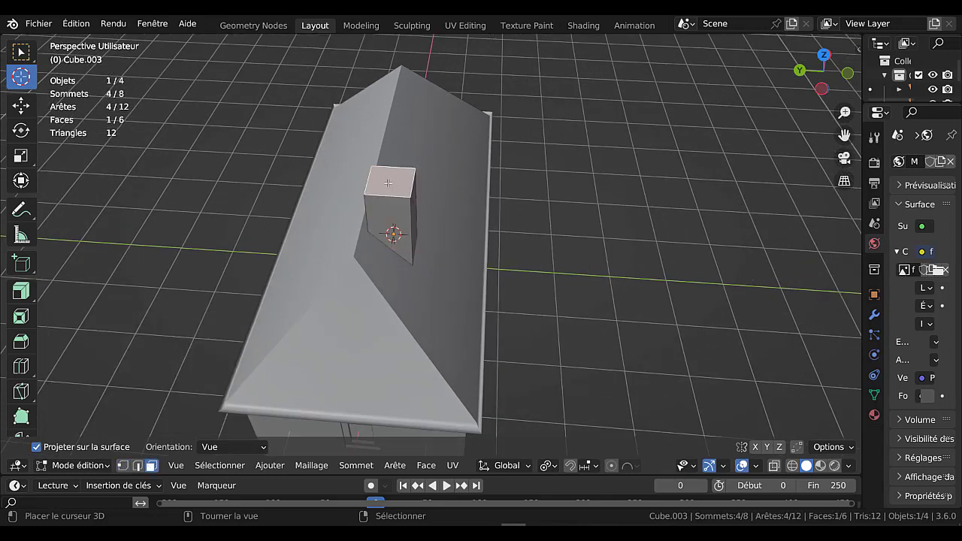
pyautogui.press('g')
pyautogui.press('z')
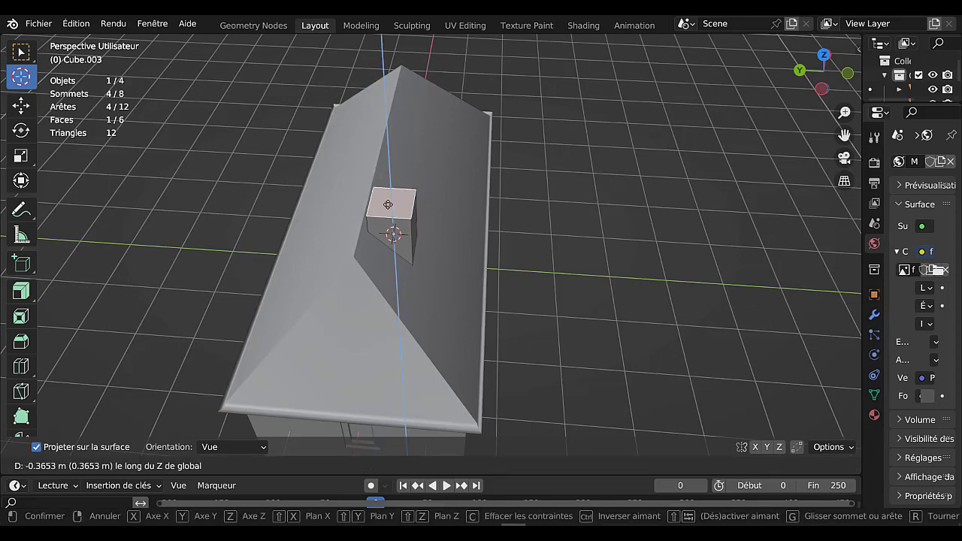
pyautogui.click(387, 204)
pyautogui.moveTo(388, 204); pyautogui.dragTo(484, 224, button='middle')
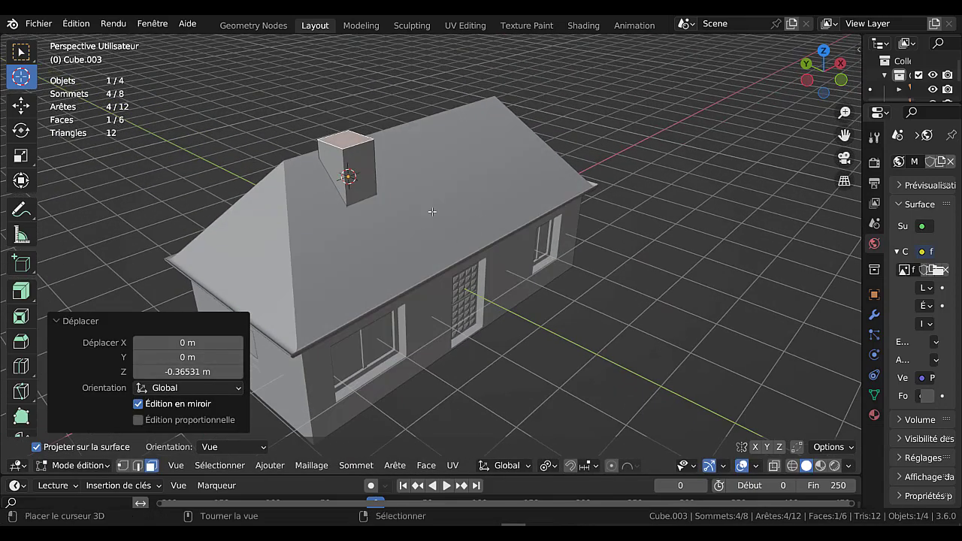
pyautogui.press('s')
pyautogui.click(419, 178)
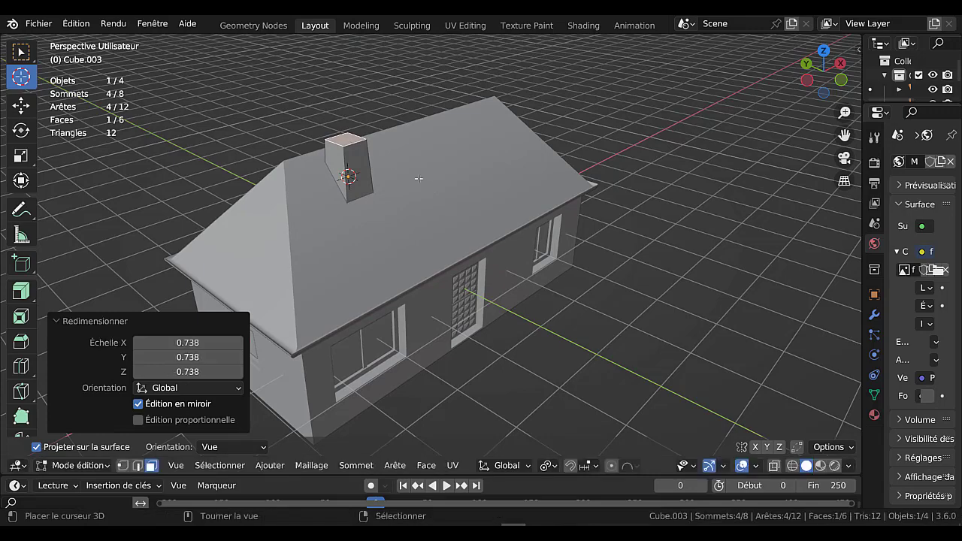
pyautogui.moveTo(419, 178); pyautogui.dragTo(405, 213, button='middle')
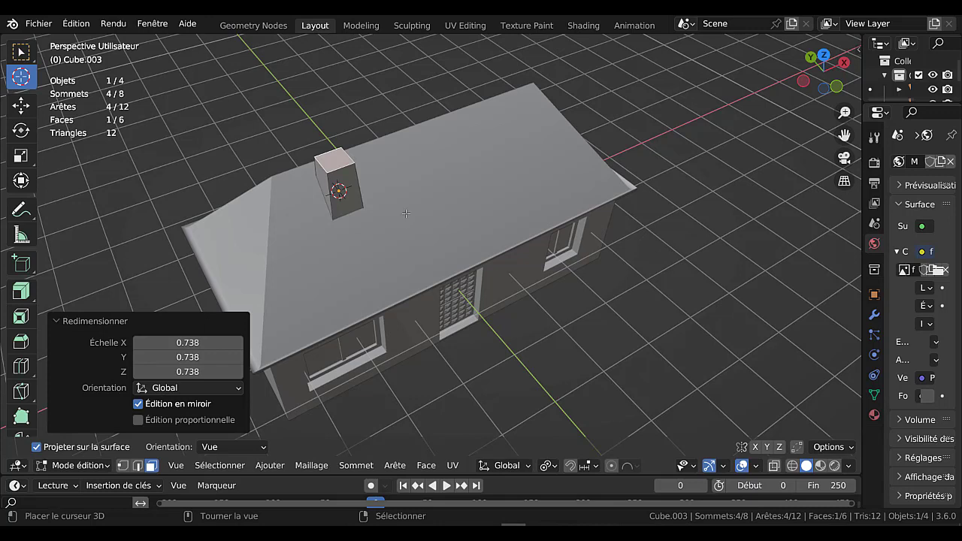
# - Move the whole chimney mesh about 0.803 m along Y onto the rear roof slope and lower it by about 0.211 m
pyautogui.press('a')
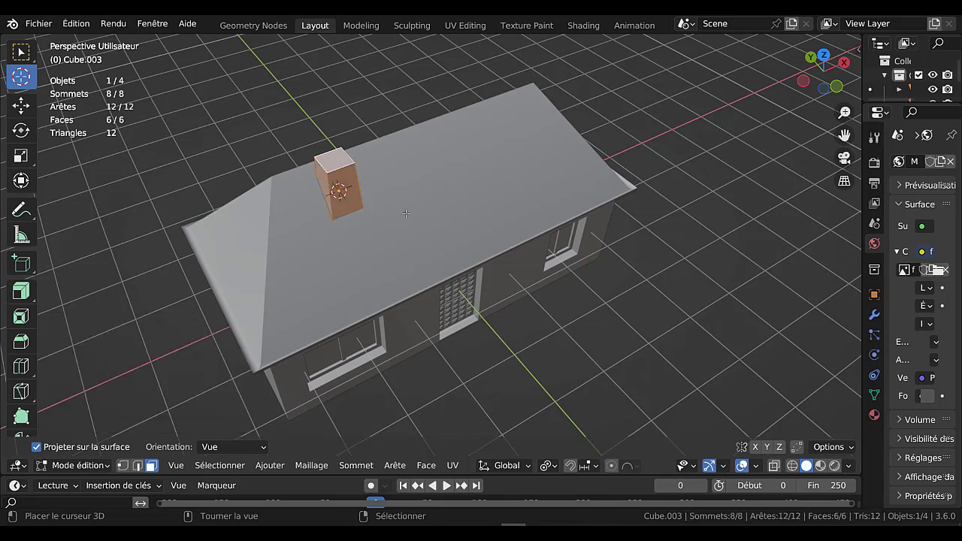
pyautogui.press('g')
pyautogui.press('x')
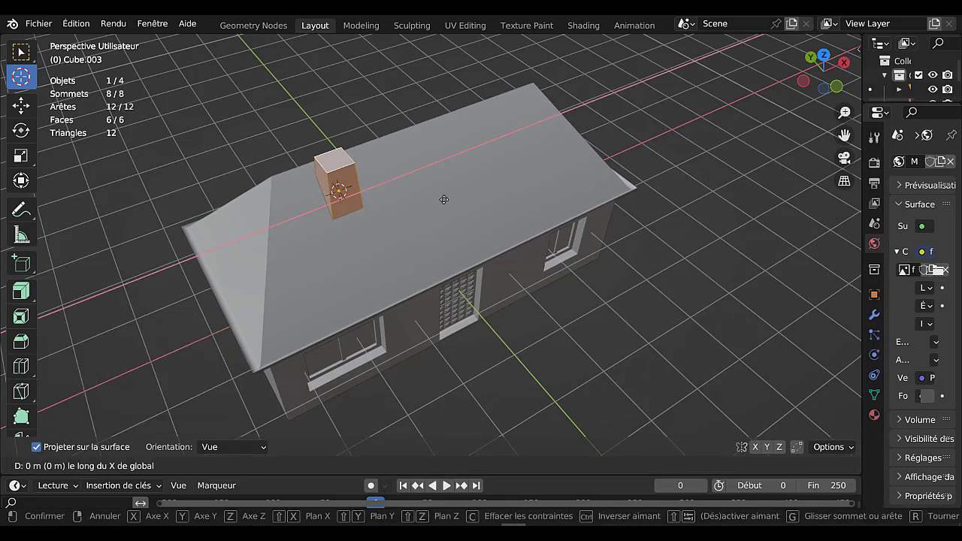
pyautogui.press('Escape')
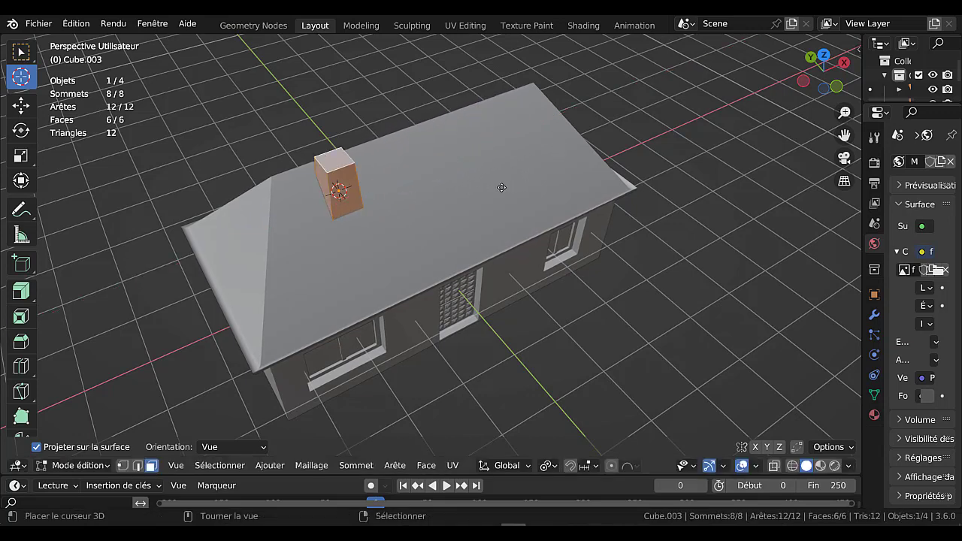
pyautogui.moveTo(501, 188); pyautogui.dragTo(614, 198, button='middle')
pyautogui.press('g')
pyautogui.press('y')
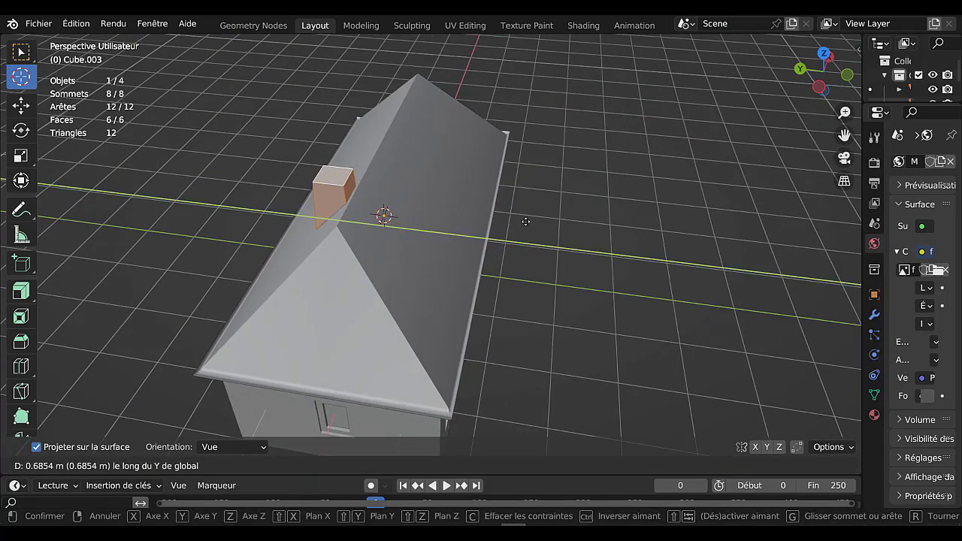
pyautogui.click(516, 218)
pyautogui.moveTo(436, 220); pyautogui.dragTo(569, 196, button='middle')
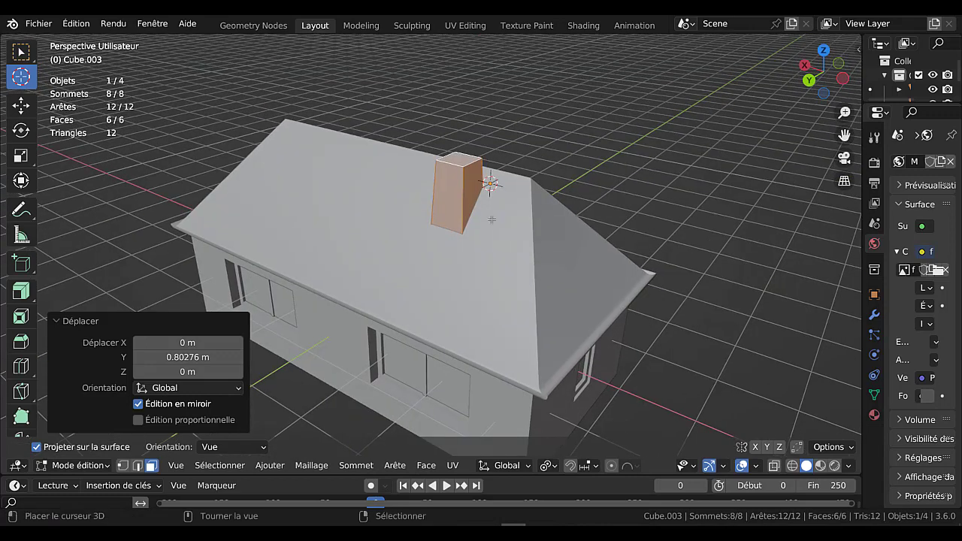
pyautogui.press('g')
pyautogui.press('z')
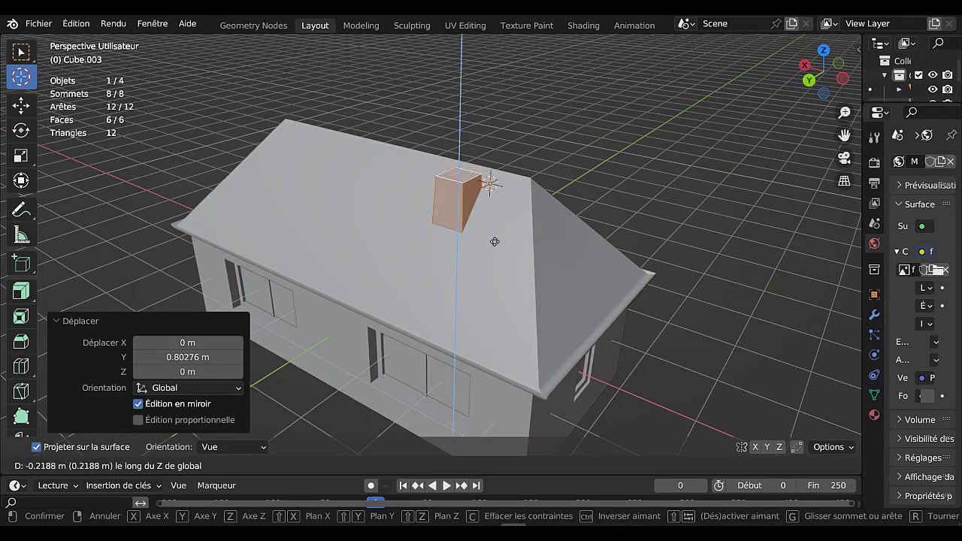
pyautogui.click(494, 239)
# - Add one horizontal loop cut around the chimney just below its top edge, with a slide factor of about -0.922
pyautogui.scroll(4, 468, 201)
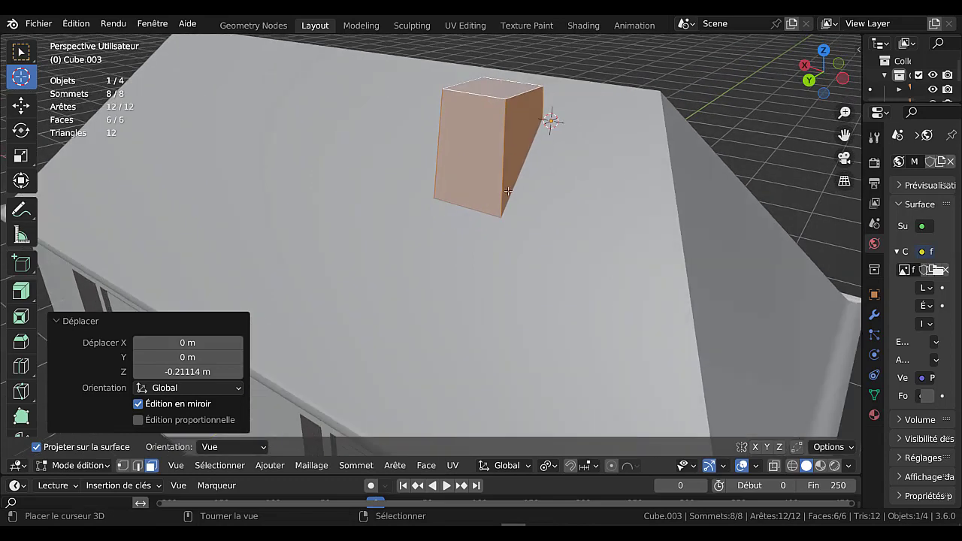
pyautogui.hotkey('ctrl', 'r')
pyautogui.click(507, 131)
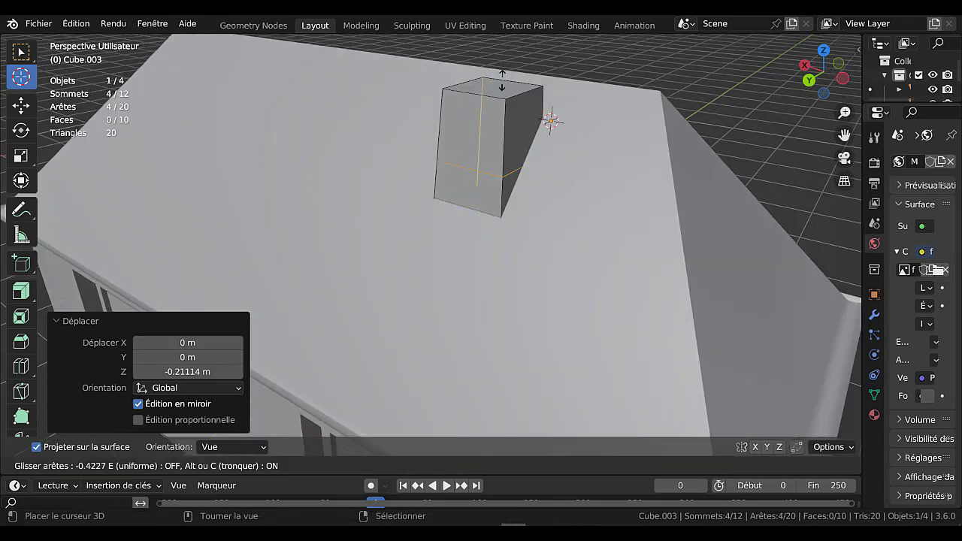
pyautogui.click(502, 436)
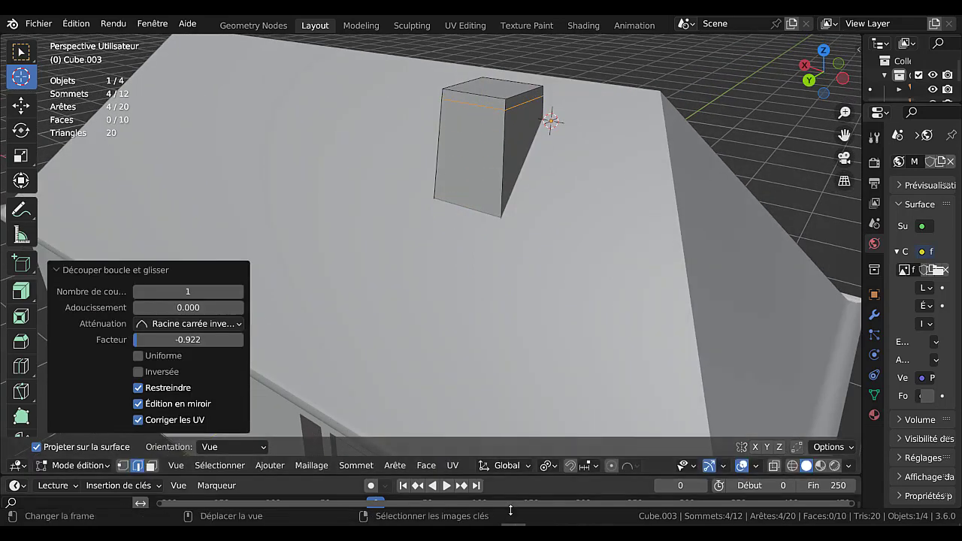
# - Extrude the band of faces around the chimney's top edge and scale it slightly outward to form a projecting cap
pyautogui.click(454, 180)
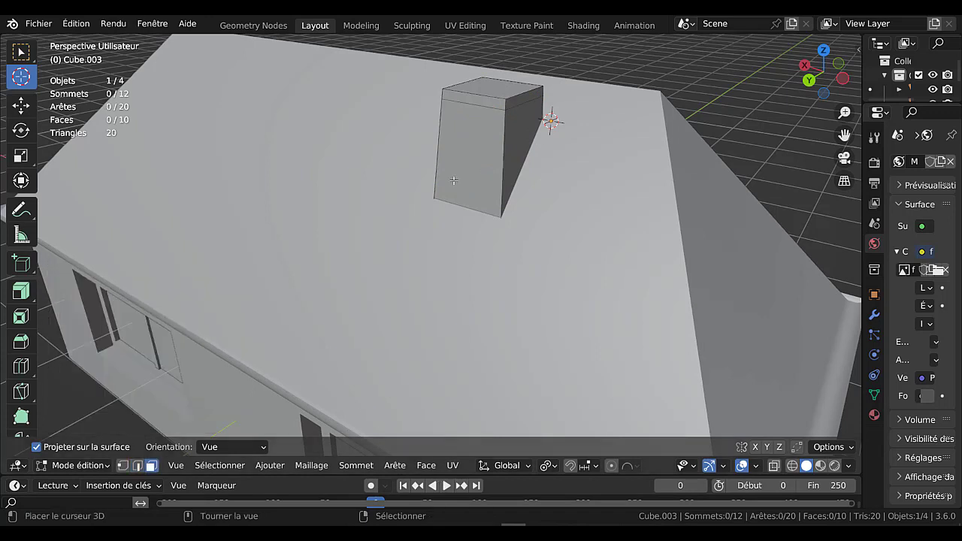
pyautogui.keyDown('alt'); pyautogui.click(504, 103); pyautogui.keyUp('alt')
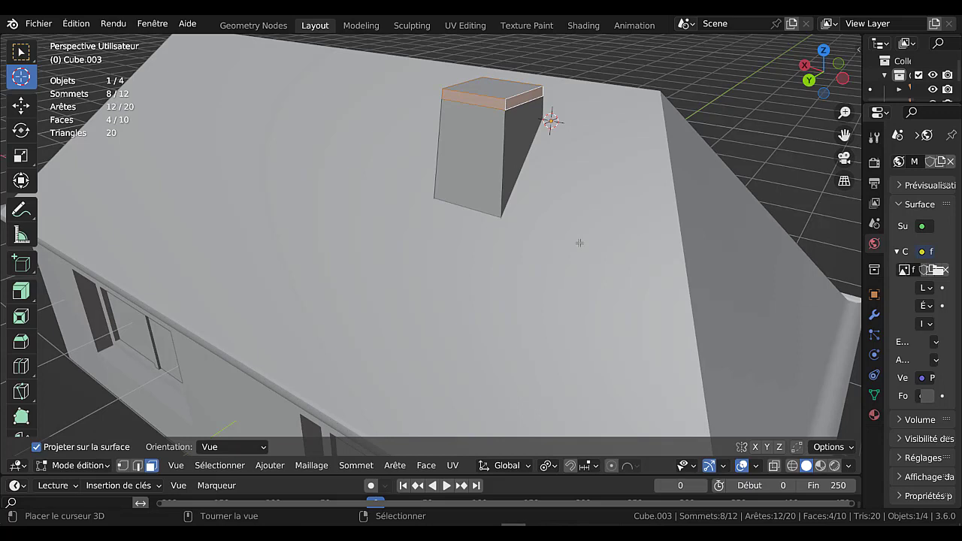
pyautogui.press('e')
pyautogui.press('s')
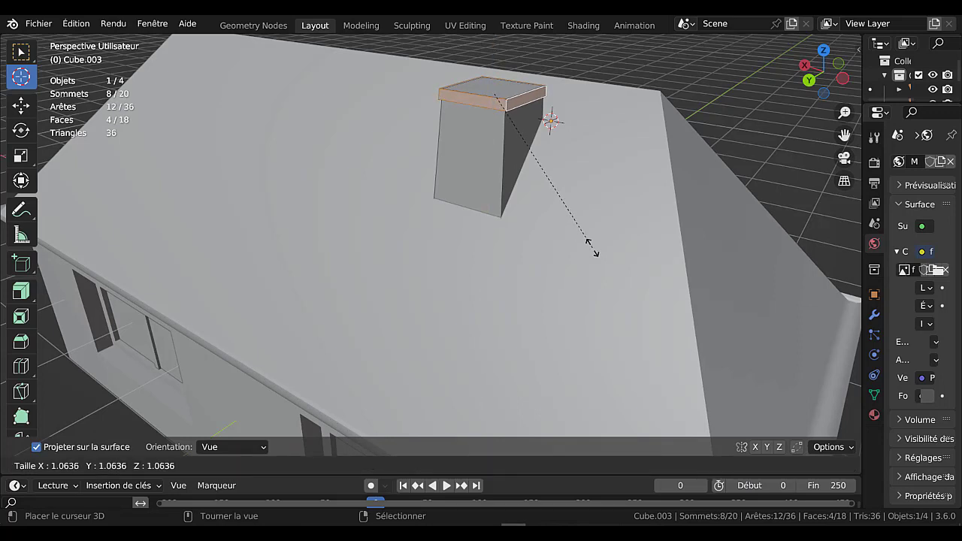
pyautogui.click(590, 230)
# - Extrude the chimney's top face downward to hollow out a flue opening inside the cap
pyautogui.click(501, 91)
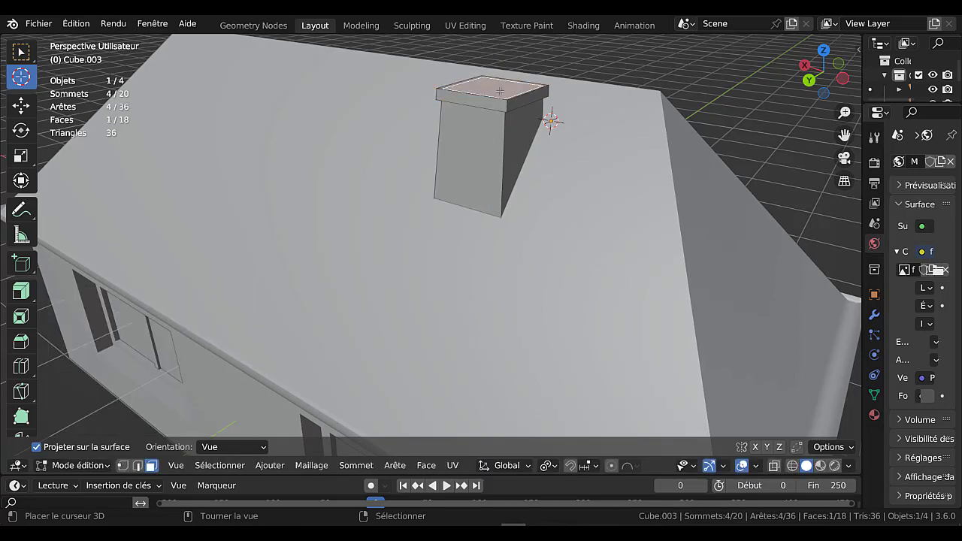
pyautogui.press('e')
pyautogui.click(500, 104)
pyautogui.press('Tab')
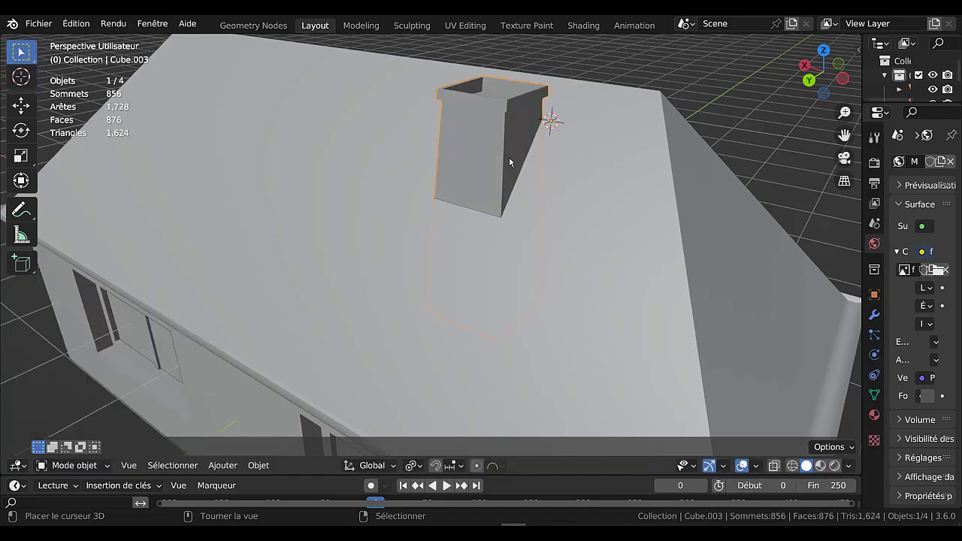
pyautogui.moveTo(508, 159); pyautogui.dragTo(502, 191, button='middle')
# - Grow the selection from the flue floor over the whole chimney cap and scale it down to about 0.78
pyautogui.press('Tab')
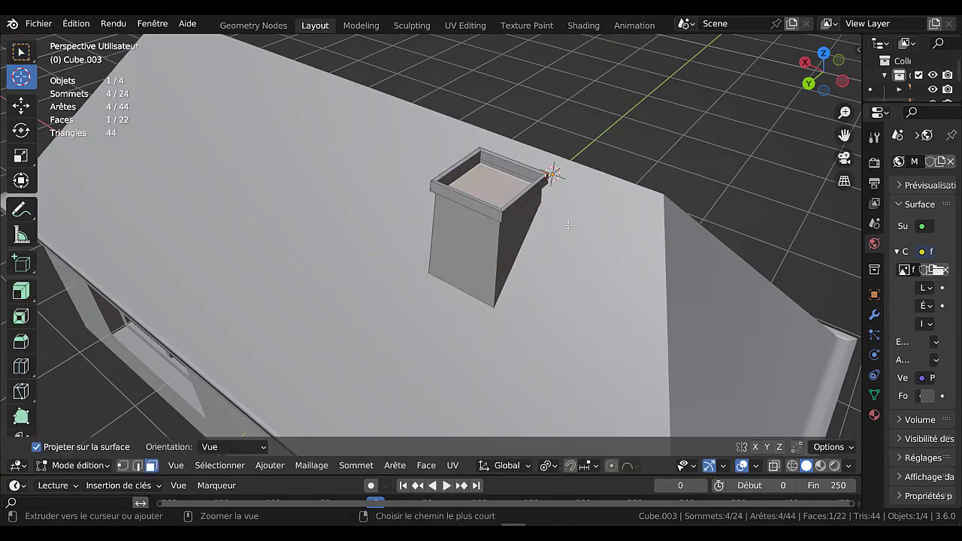
pyautogui.press('ctrl+KP_Add')
pyautogui.press('ctrl+KP_Add')
pyautogui.press('ctrl+KP_Add')
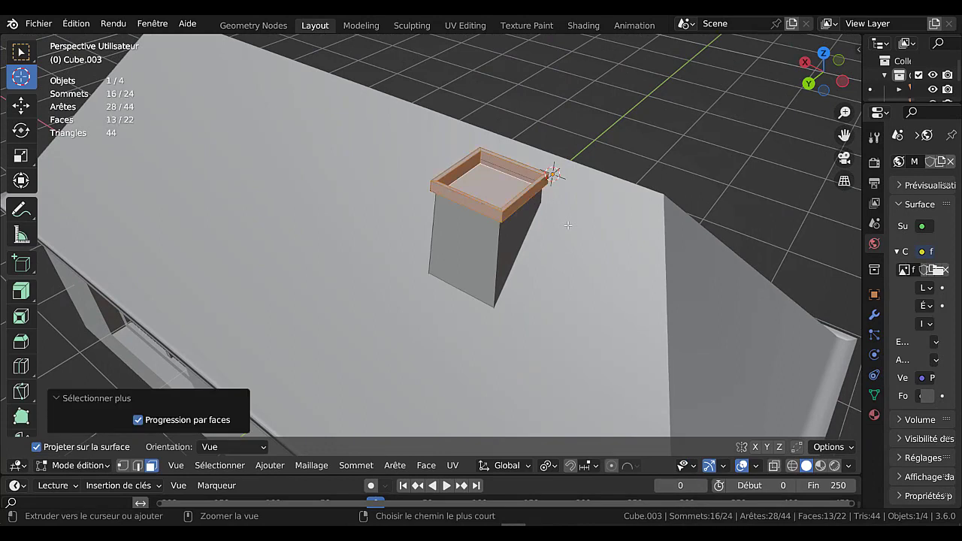
pyautogui.press('s')
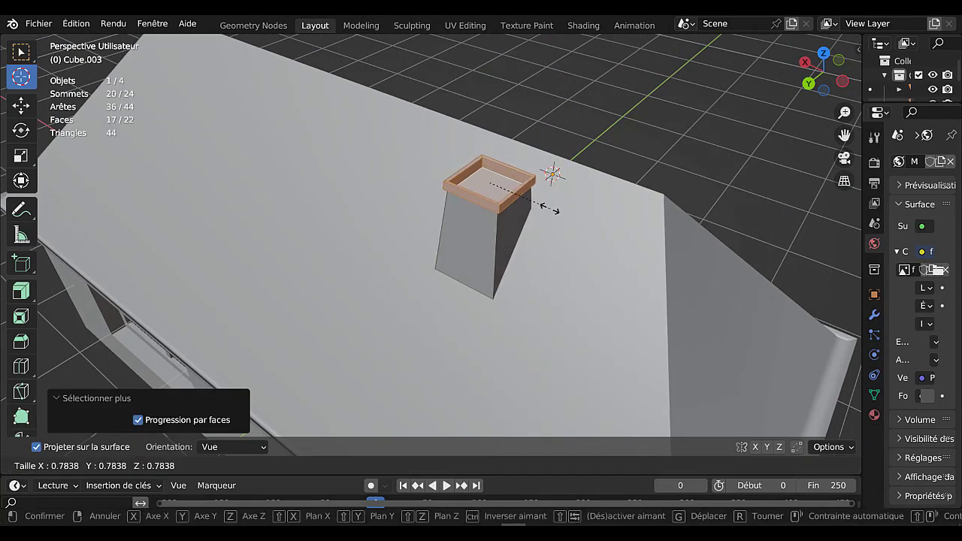
pyautogui.click(543, 197)
pyautogui.press('Tab')
# - Move the chimney along negative Y across the ridge onto the opposite roof slope
pyautogui.moveTo(544, 197); pyautogui.dragTo(421, 237, button='middle')
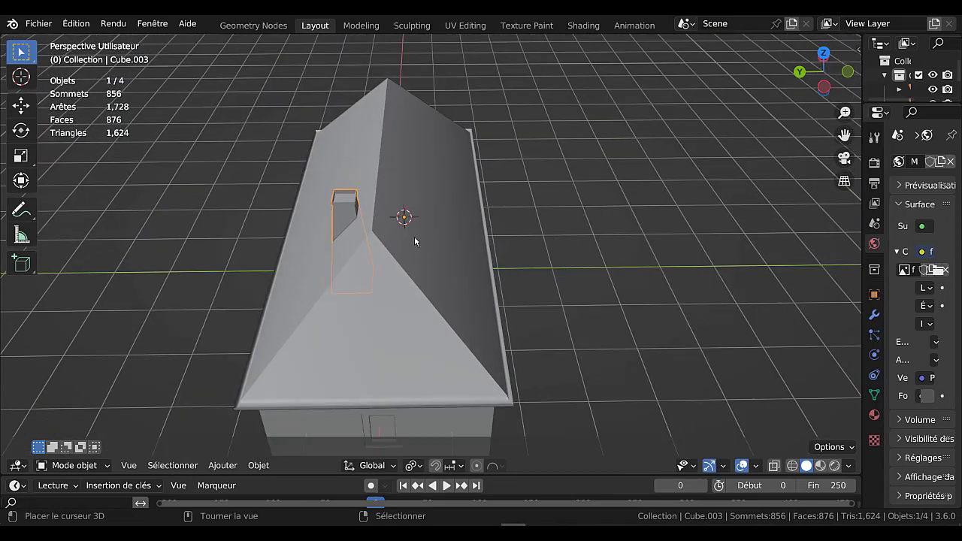
pyautogui.press('g')
pyautogui.press('y')
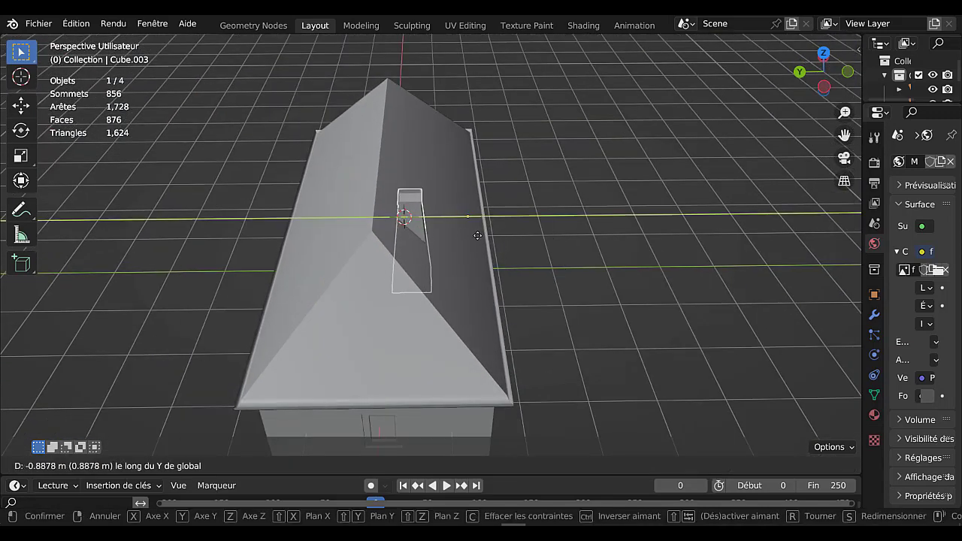
pyautogui.click(487, 232)
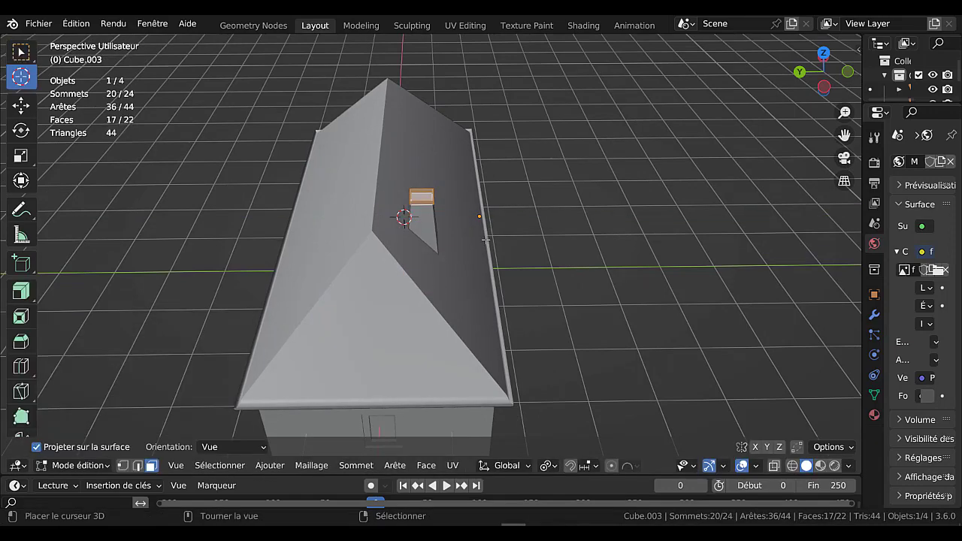
# - Enlarge the selected chimney cap by a scale of about 1.10
pyautogui.moveTo(487, 232); pyautogui.dragTo(448, 200, button='middle')
pyautogui.press('Tab')
pyautogui.press('s')
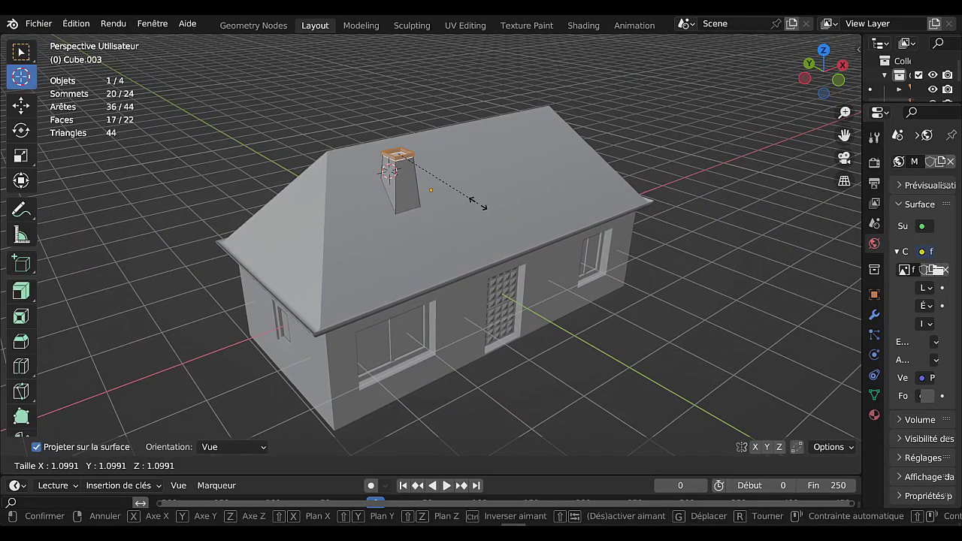
pyautogui.click(492, 214)
pyautogui.press('Tab')
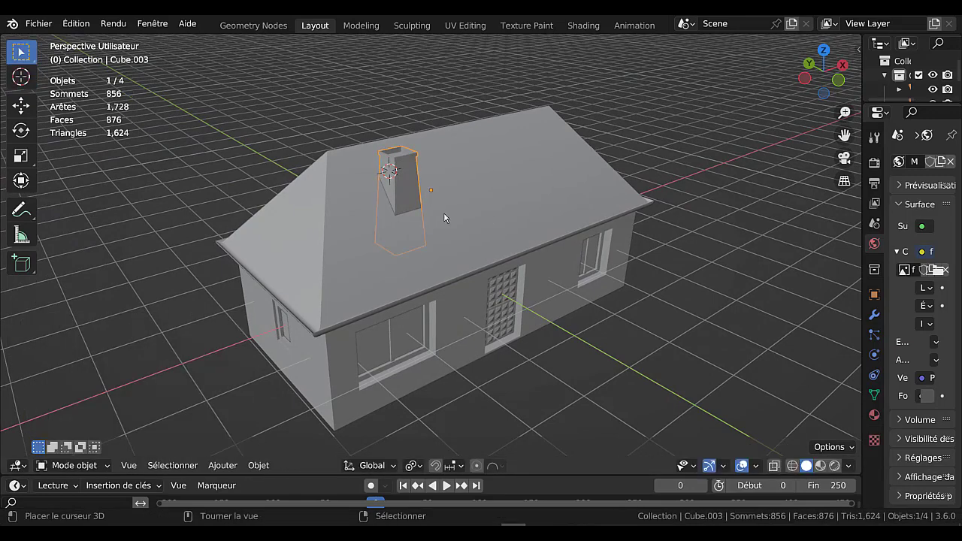
# - Join the chimney with the house into one object, with the house as the active object
pyautogui.moveTo(475, 223); pyautogui.dragTo(511, 221, button='middle')
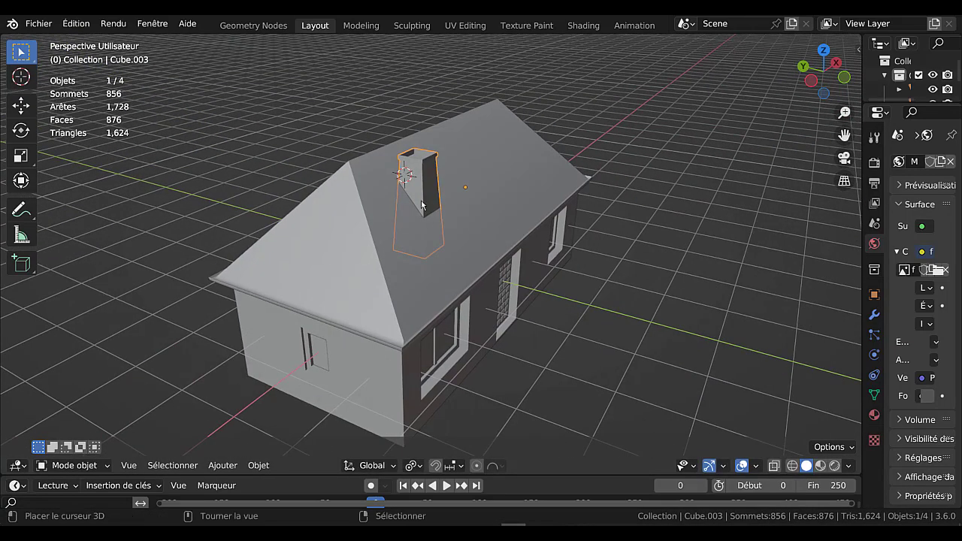
pyautogui.keyDown('shift'); pyautogui.click(554, 272); pyautogui.keyUp('shift')
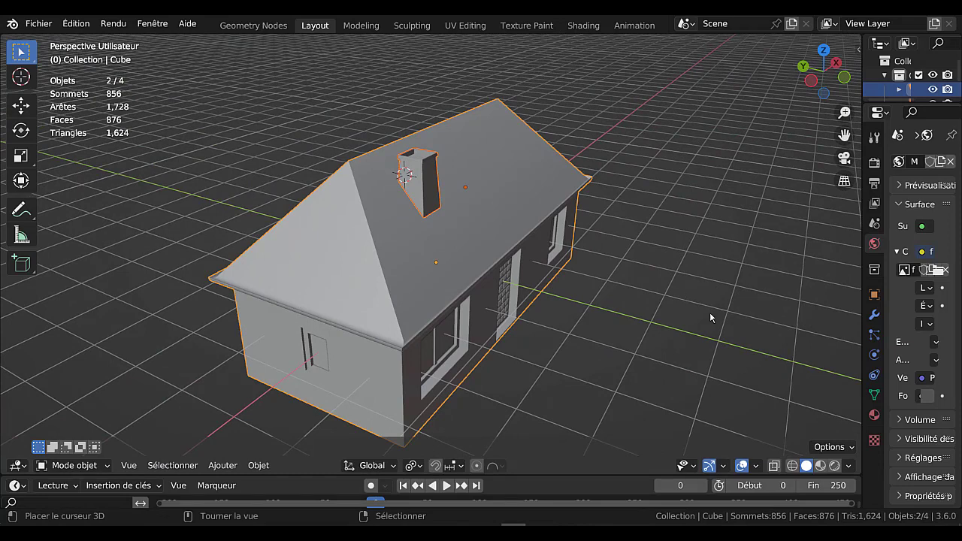
pyautogui.press('shift')
pyautogui.press('Tab')
pyautogui.scroll(4, 406, 230)
pyautogui.moveTo(471, 263); pyautogui.dragTo(440, 252, button='middle')
pyautogui.scroll(-8, 440, 253)
pyautogui.moveTo(562, 233); pyautogui.dragTo(459, 230, button='middle')
pyautogui.press('Tab')
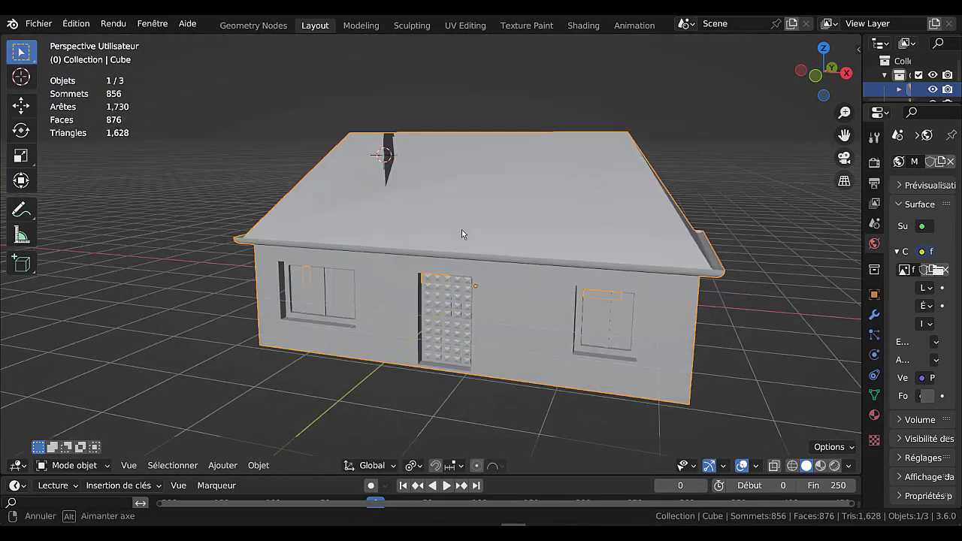
# - Switch the viewport to rendered shading and set the render engine to Workbench
pyautogui.click(834, 466)
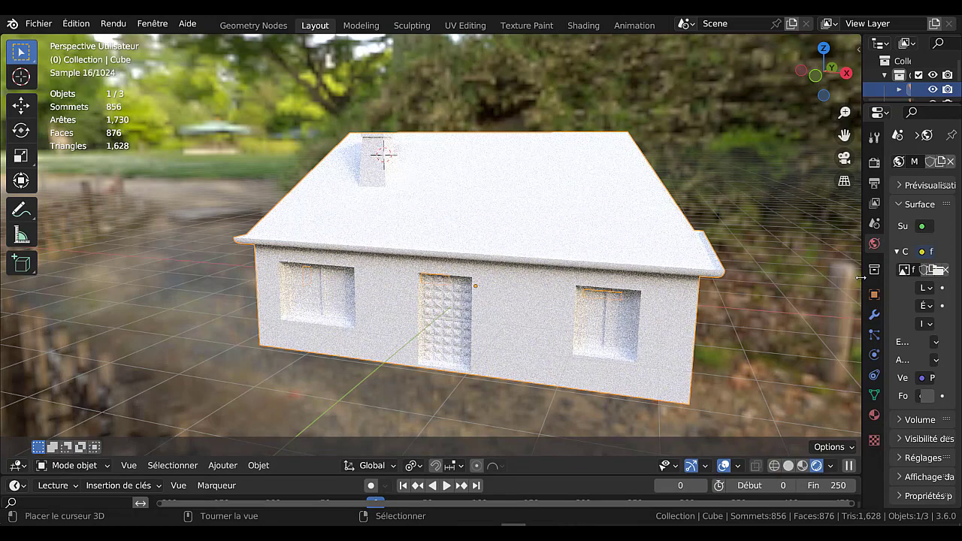
pyautogui.moveTo(862, 293); pyautogui.dragTo(740, 285)
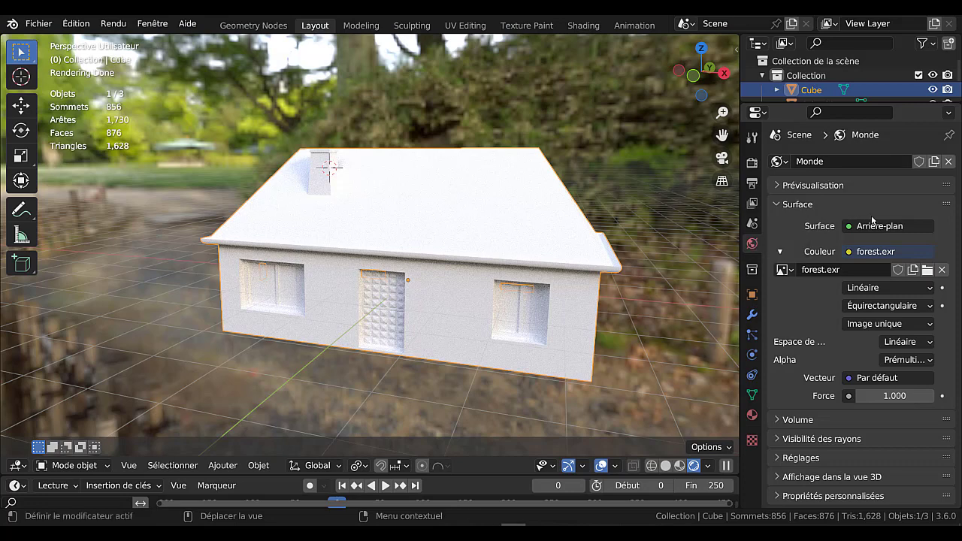
pyautogui.click(751, 162)
pyautogui.click(892, 161)
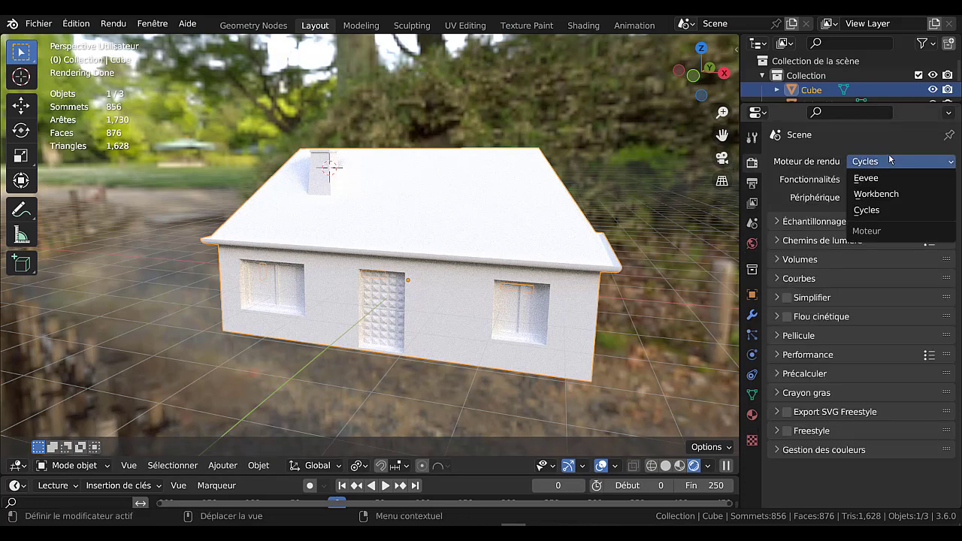
pyautogui.click(895, 197)
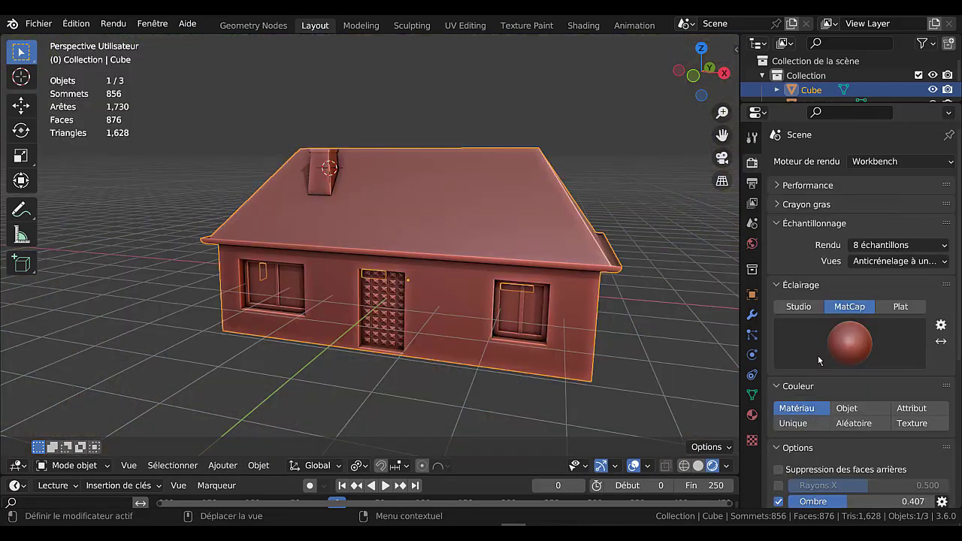
# - Change the Workbench lighting MatCap to the light grey sphere and deselect the house
pyautogui.click(860, 335)
pyautogui.click(730, 161)
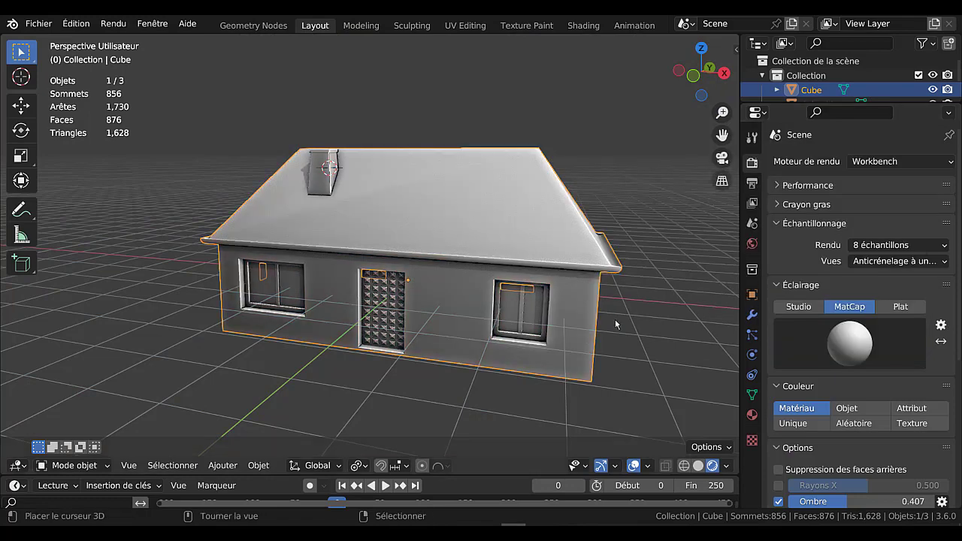
pyautogui.moveTo(669, 350); pyautogui.dragTo(604, 327, button='middle')
pyautogui.click(469, 403)
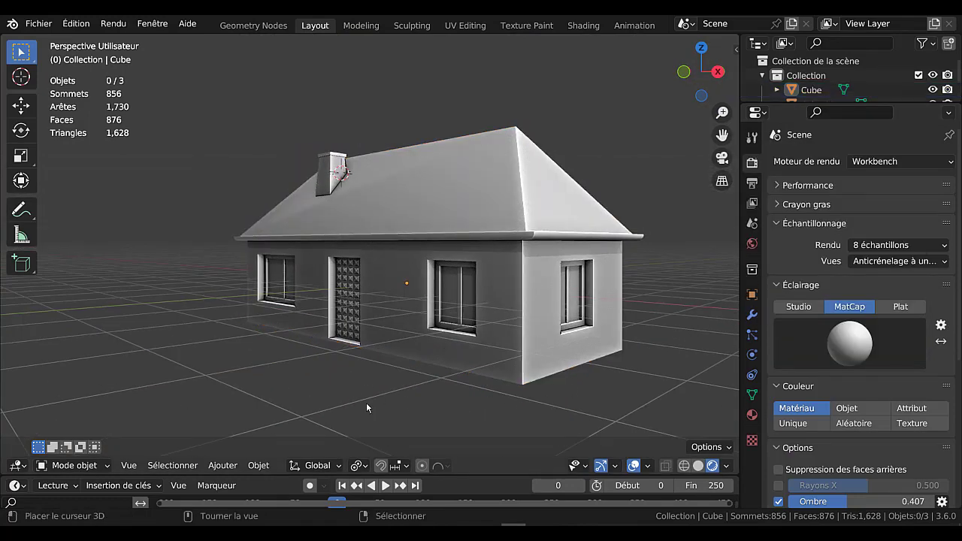
# - Try to widen the end-wall window opening by scaling the four inner frame faces to about 1.16
pyautogui.moveTo(366, 402); pyautogui.dragTo(612, 398, button='middle')
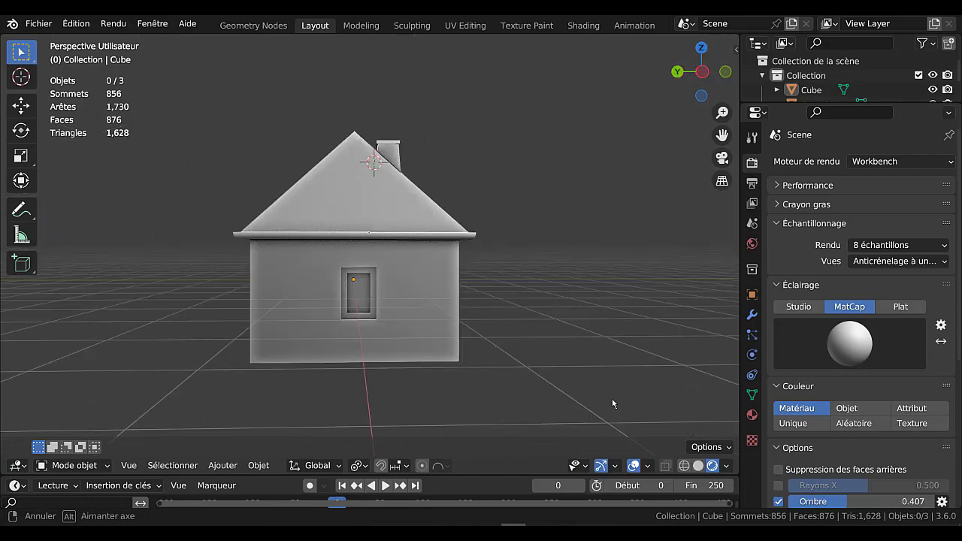
pyautogui.scroll(4, 615, 406)
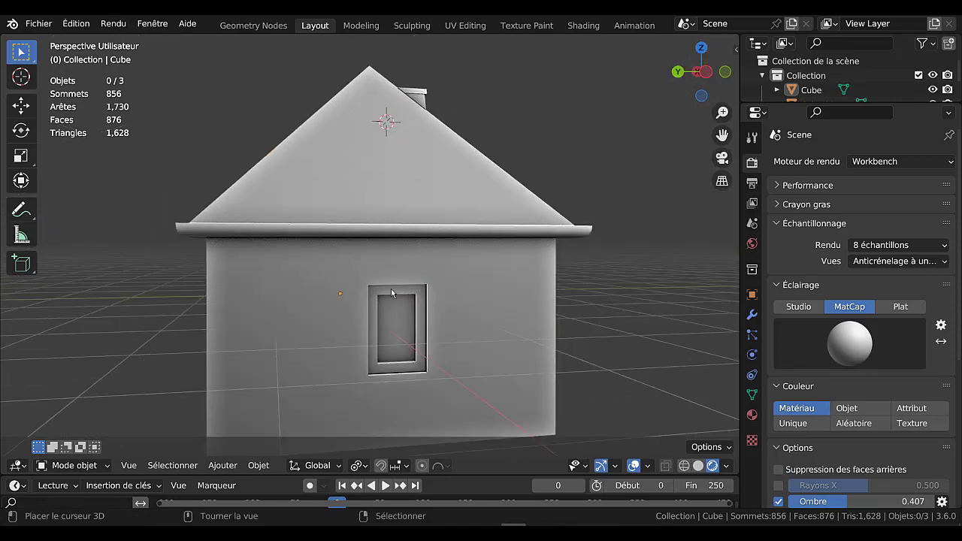
pyautogui.click(390, 323)
pyautogui.press('Tab')
pyautogui.moveTo(405, 322); pyautogui.dragTo(540, 256, button='middle')
pyautogui.scroll(2, 496, 321)
pyautogui.hotkey('alt', 'a')
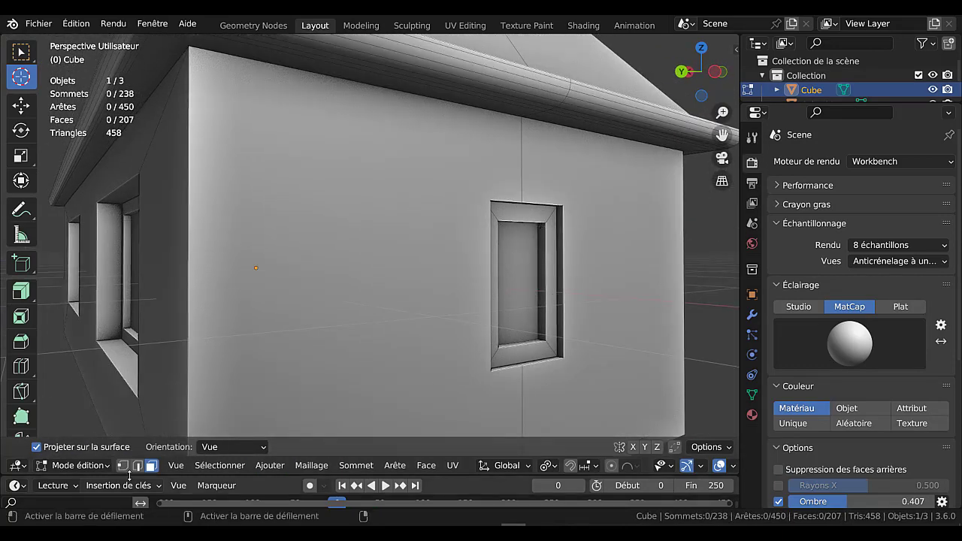
pyautogui.moveTo(528, 322); pyautogui.dragTo(514, 386, button='middle')
pyautogui.keyDown('alt'); pyautogui.rightClick(536, 415); pyautogui.keyUp('alt')
pyautogui.scroll(-4, 486, 346)
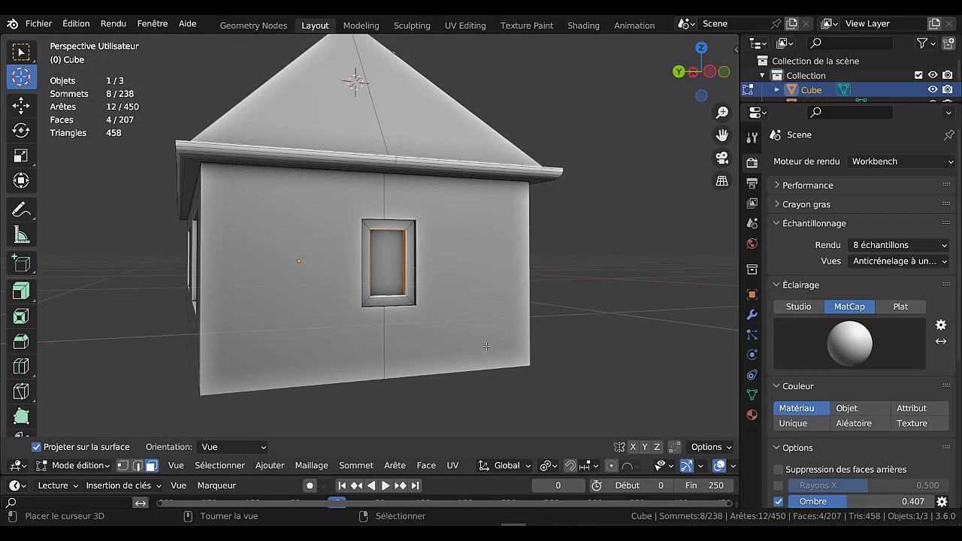
pyautogui.press('s')
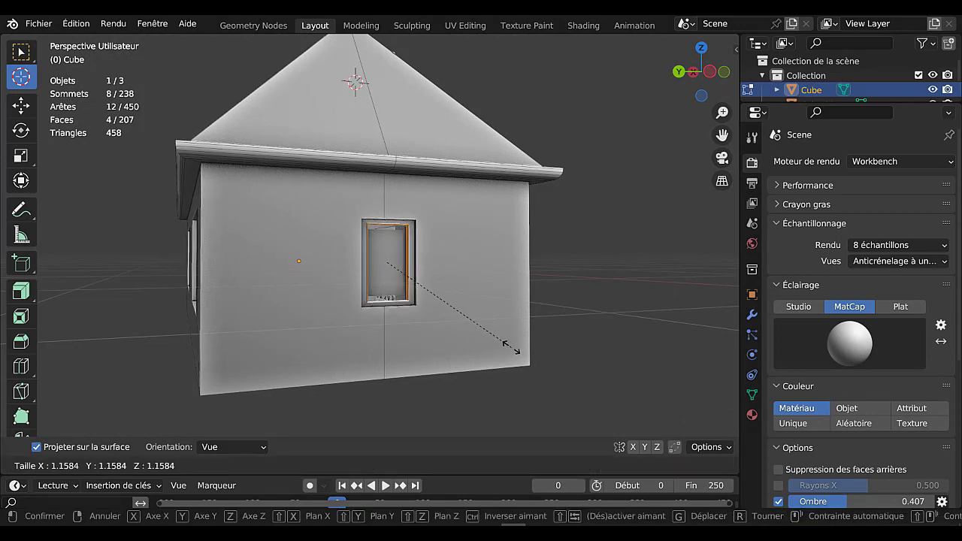
pyautogui.click(511, 348)
# - Try to enlarge the end-wall window's inner frame faces again by a scale of about 1.21
pyautogui.scroll(8, 473, 328)
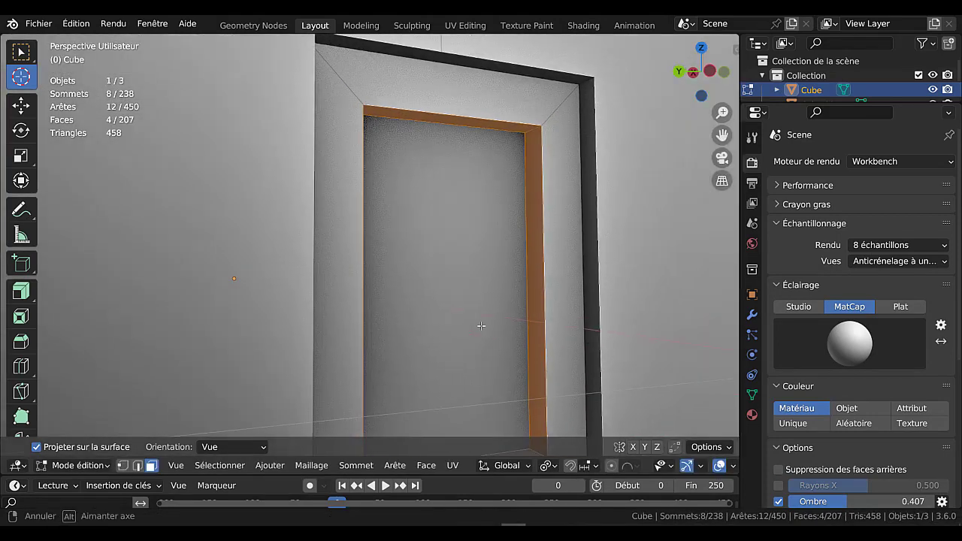
pyautogui.scroll(-4, 481, 326)
pyautogui.press('s')
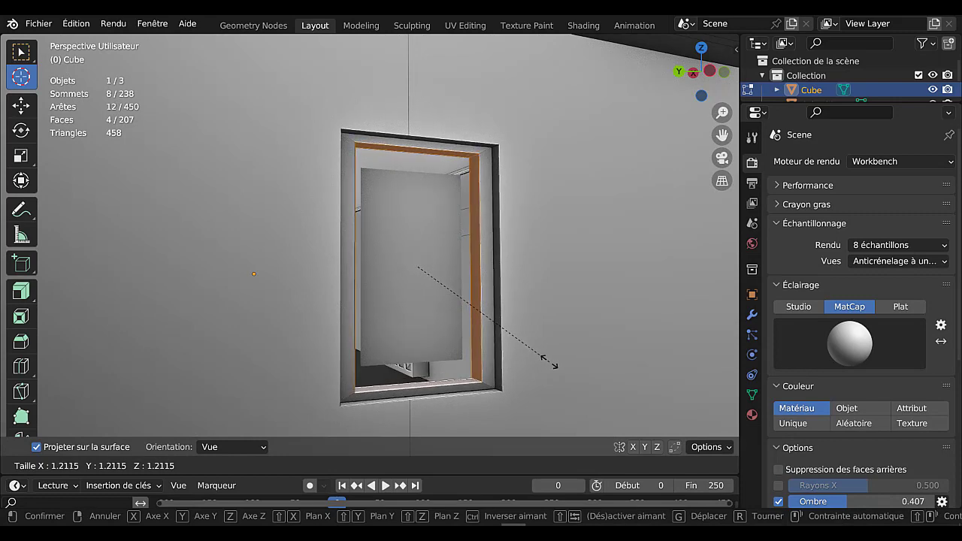
pyautogui.click(547, 356)
pyautogui.scroll(-4, 548, 358)
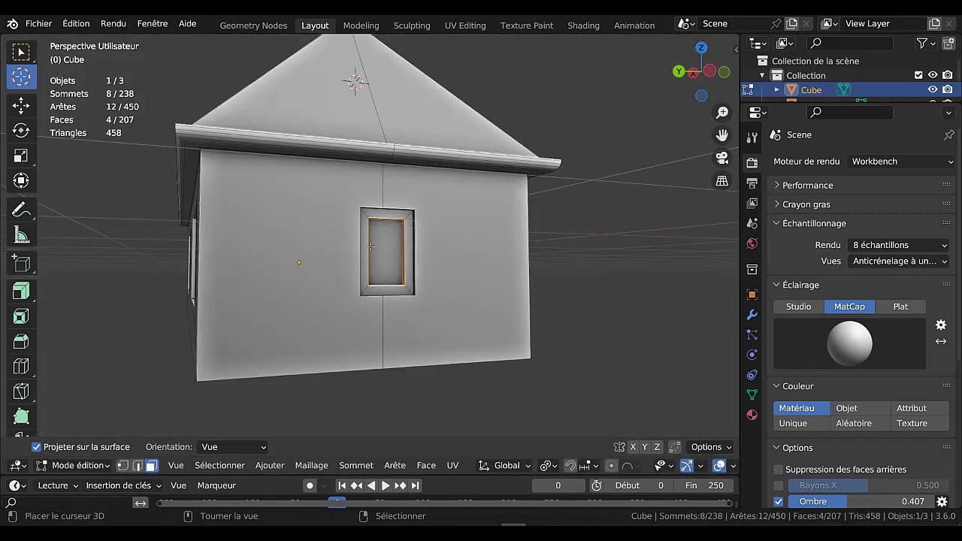
pyautogui.press('Tab')
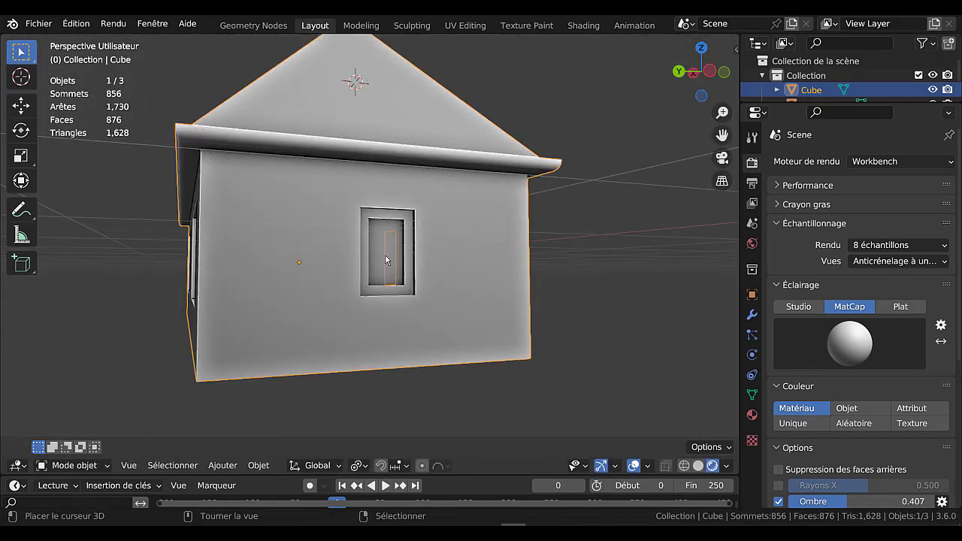
# - Join the house with the separate window pane object, keeping the pane object active
pyautogui.keyDown('shift'); pyautogui.click(386, 258); pyautogui.keyUp('shift')
pyautogui.moveTo(389, 257); pyautogui.dragTo(450, 332, button='middle')
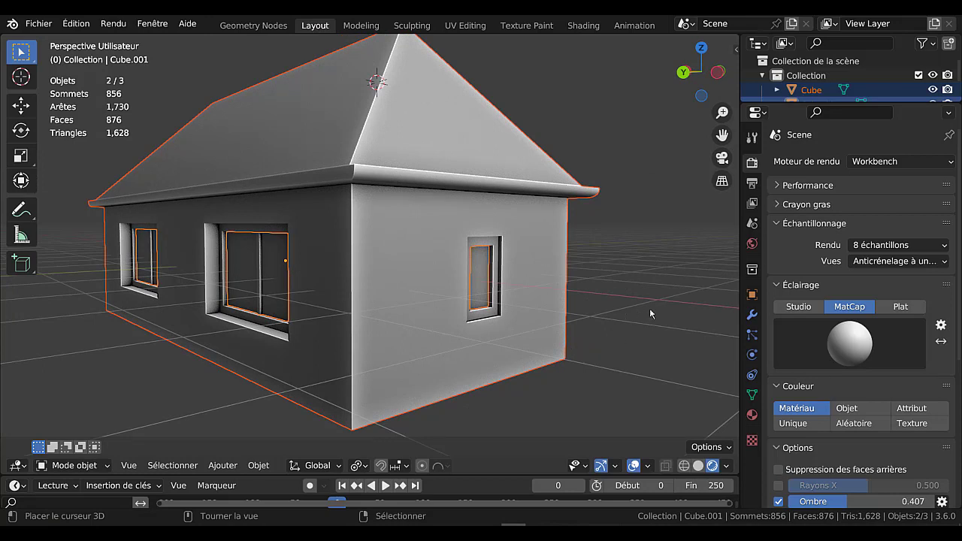
pyautogui.press('shift')
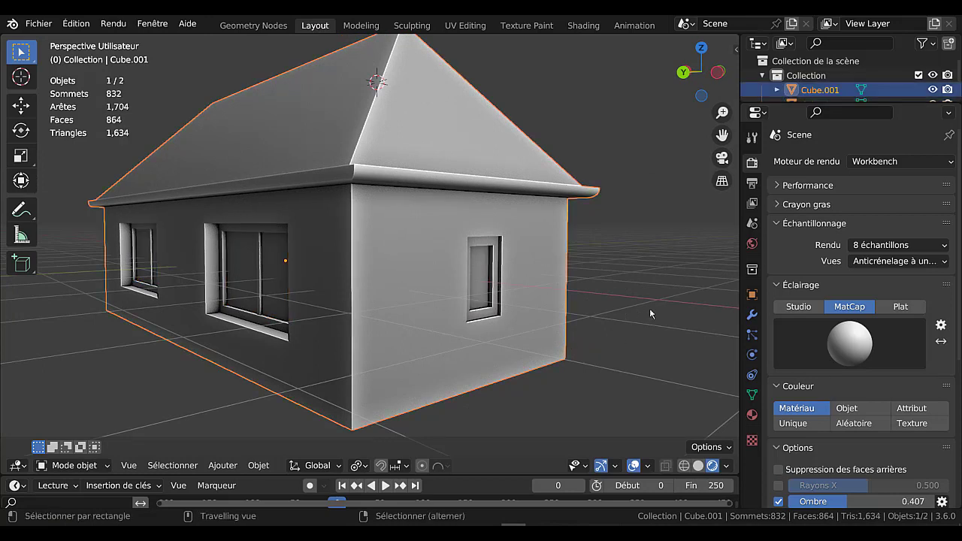
pyautogui.hotkey('ctrl', 'j')
# - Select the loop of four inner frame faces in the end-wall window and scale it up slightly
pyautogui.press('Tab')
pyautogui.click(481, 276)
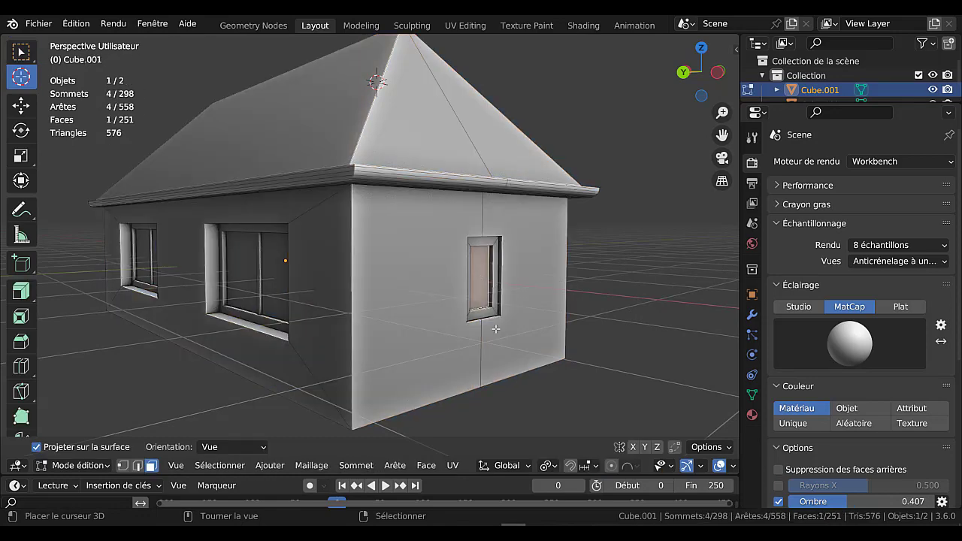
pyautogui.scroll(3, 498, 283)
pyautogui.keyDown('shift'); pyautogui.moveTo(449, 298); pyautogui.dragTo(421, 279, button='middle'); pyautogui.keyUp('shift')
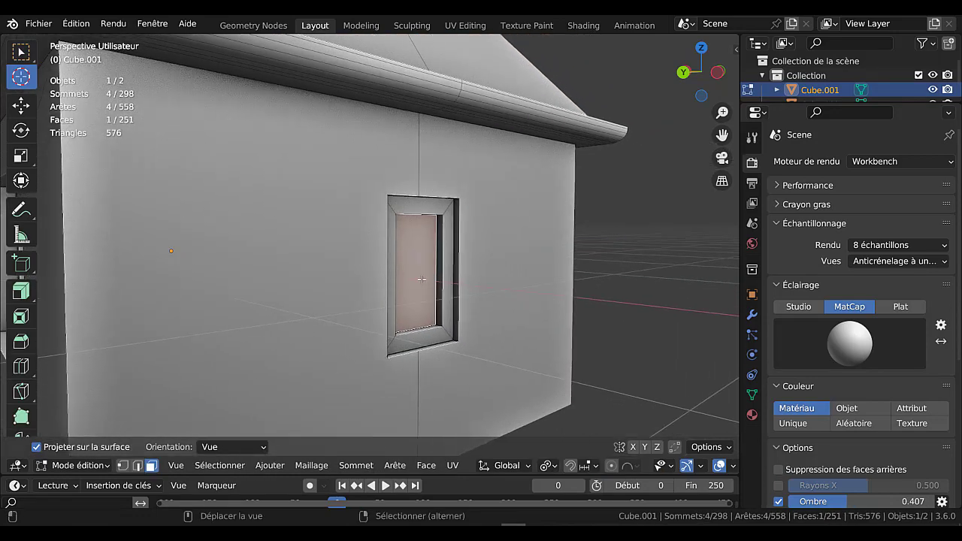
pyautogui.keyDown('shift'); pyautogui.moveTo(441, 316); pyautogui.dragTo(439, 339, button='middle'); pyautogui.keyUp('shift')
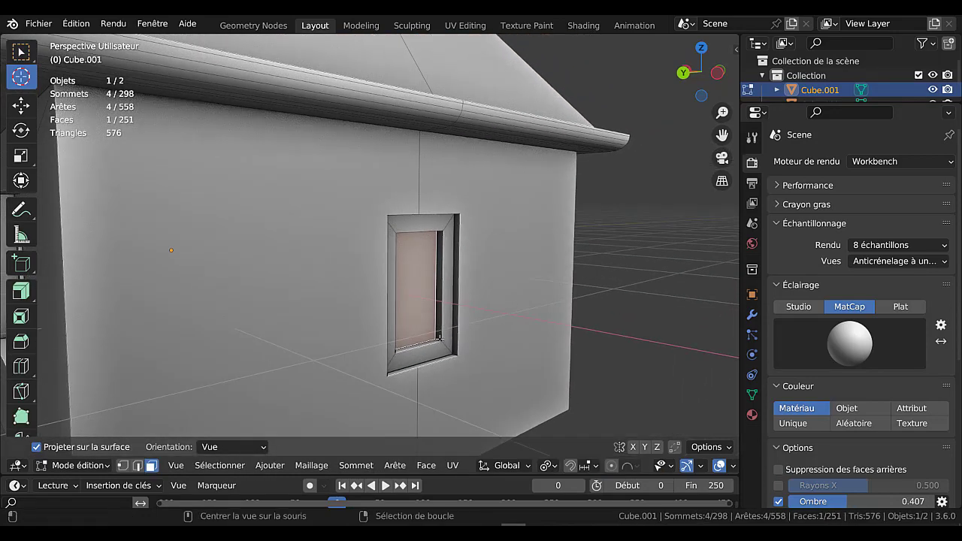
pyautogui.keyDown('alt'); pyautogui.click(440, 341); pyautogui.keyUp('alt')
pyautogui.press('s')
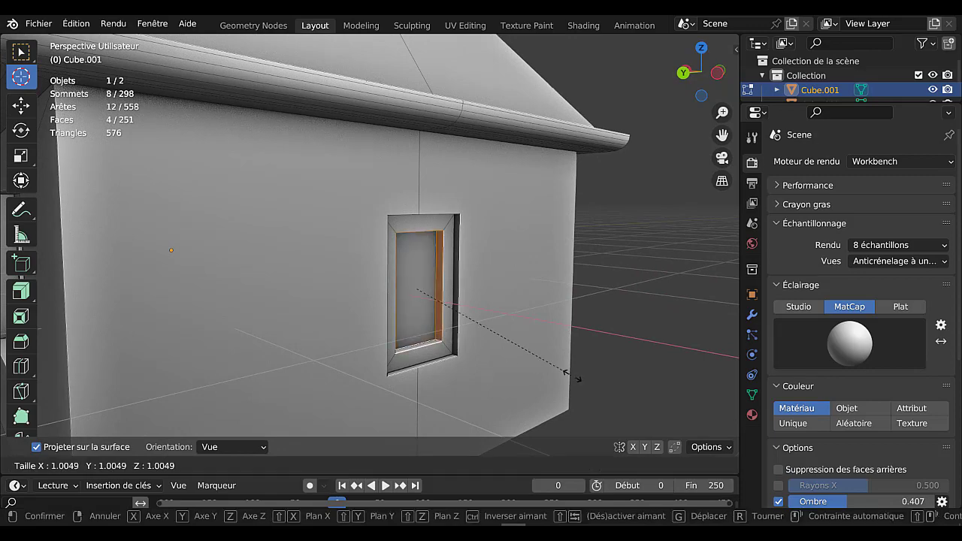
pyautogui.click(602, 377)
pyautogui.press('Tab')
pyautogui.scroll(-6, 586, 375)
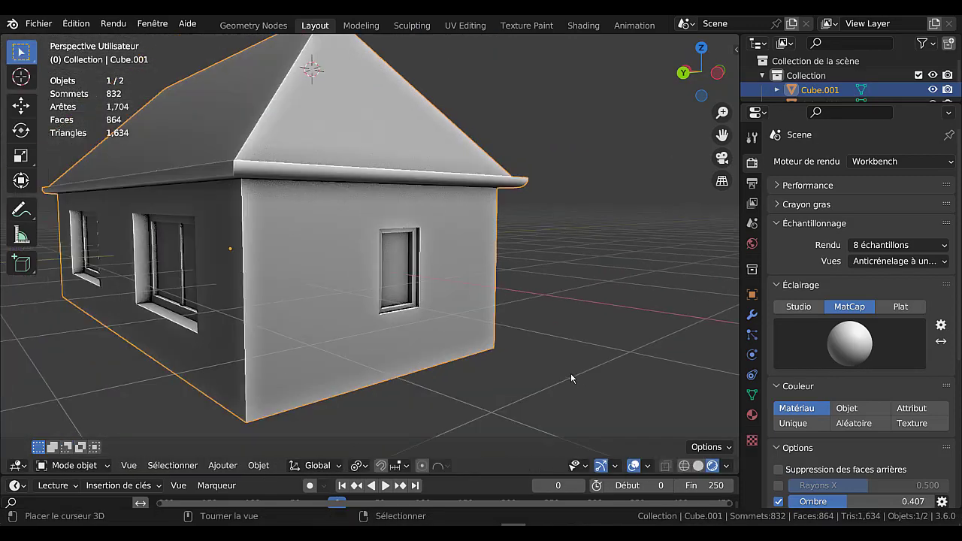
# - Enlarge the 3D viewport by narrowing the properties area, with the whole house front in view
pyautogui.moveTo(570, 372); pyautogui.dragTo(232, 348, button='middle')
pyautogui.press('Tab')
pyautogui.press('Tab')
pyautogui.scroll(-3, 570, 338)
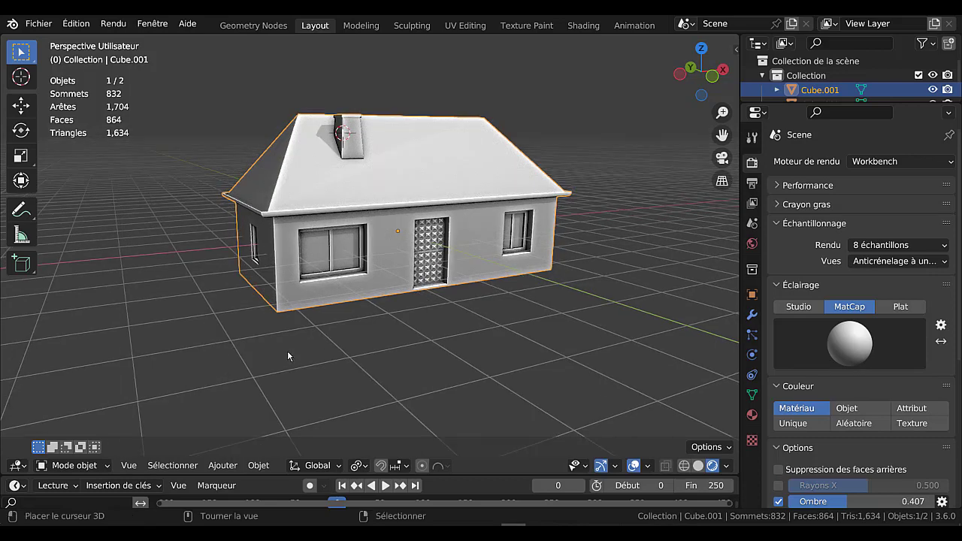
pyautogui.scroll(2, 288, 354)
pyautogui.keyDown('shift'); pyautogui.moveTo(392, 366); pyautogui.dragTo(402, 384, button='middle'); pyautogui.keyUp('shift')
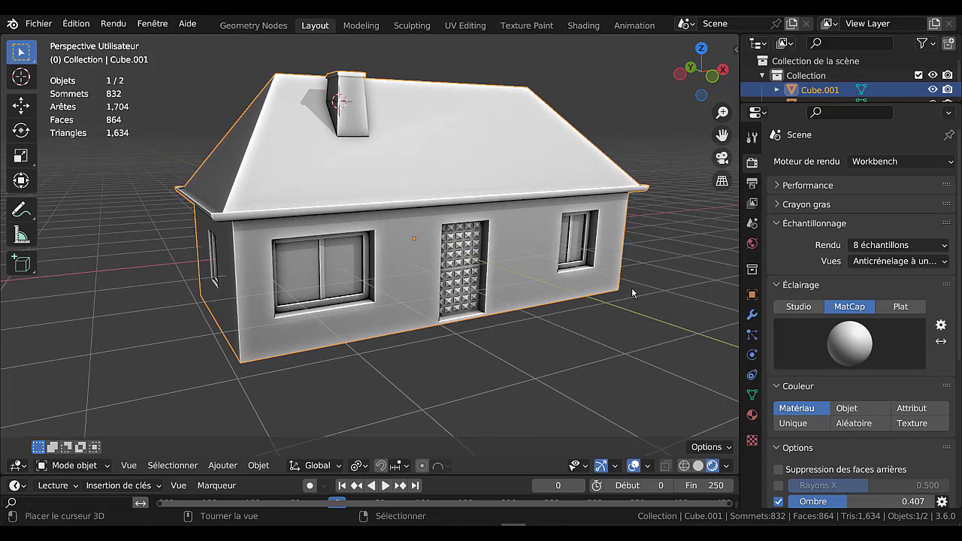
pyautogui.moveTo(740, 236); pyautogui.dragTo(858, 241)
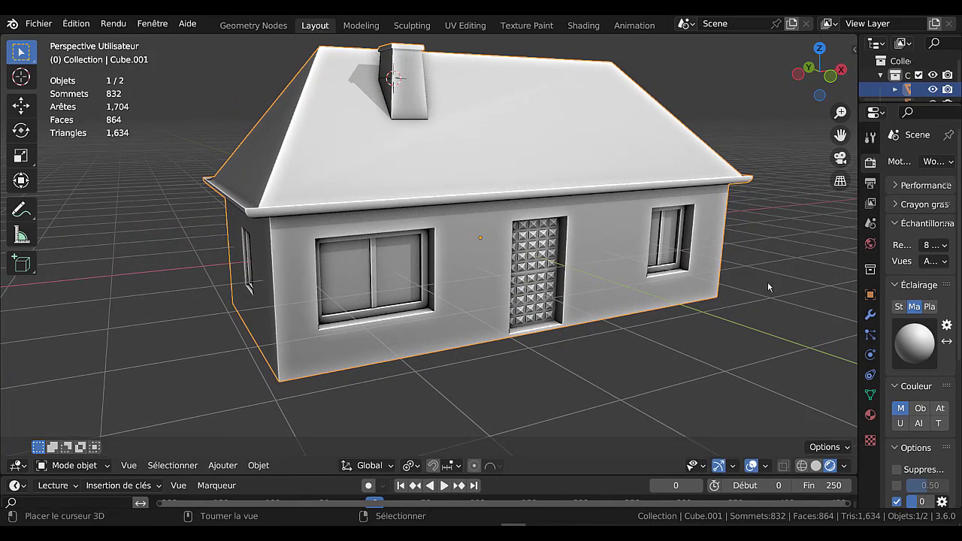
pyautogui.keyDown('shift'); pyautogui.moveTo(696, 319); pyautogui.dragTo(678, 339, button='middle'); pyautogui.keyUp('shift')
# - Turn on the face orientation overlay and check the house's faces from below and from the end wall
pyautogui.press('q')
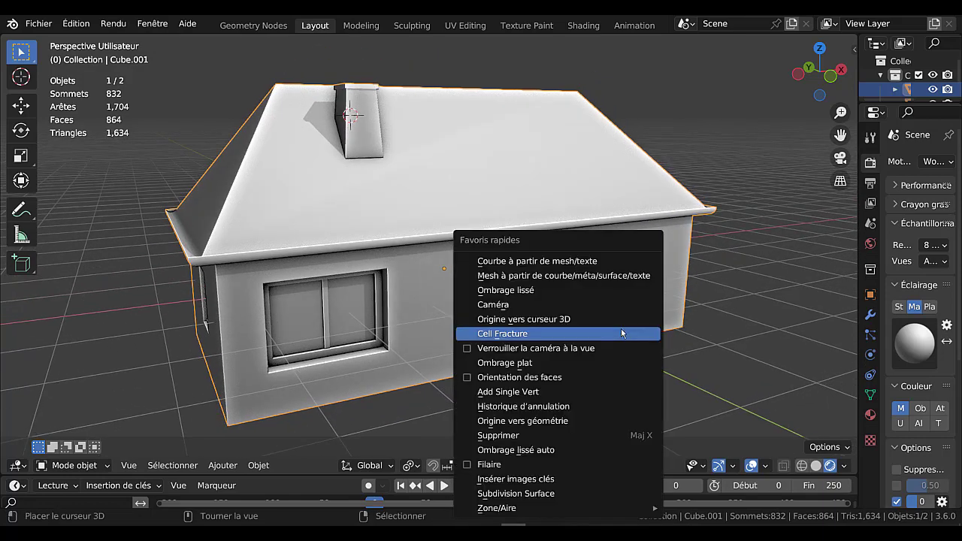
pyautogui.click(465, 375)
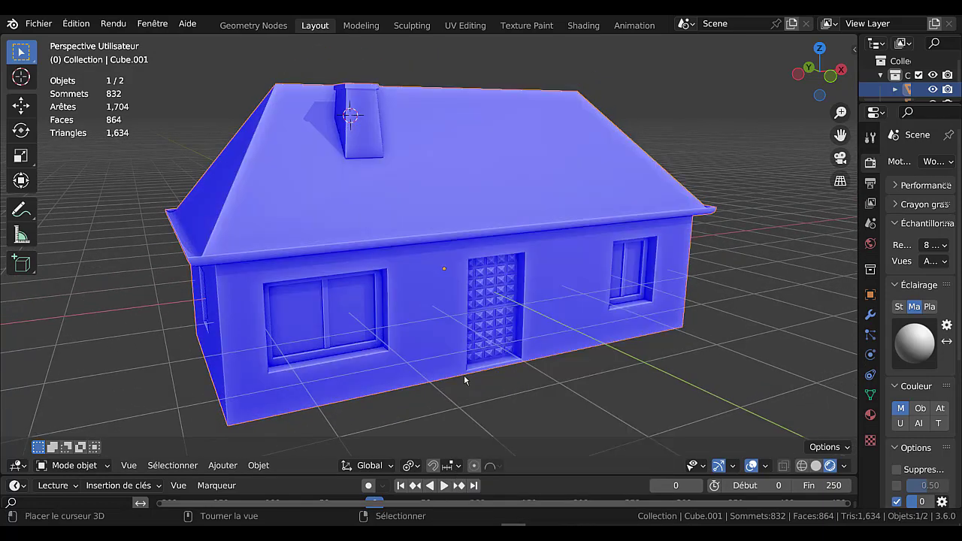
pyautogui.moveTo(464, 375); pyautogui.dragTo(454, 266, button='middle')
pyautogui.moveTo(276, 351); pyautogui.dragTo(532, 383, button='middle')
# - Merge all of the house mesh's vertices by distance, with a merge distance of 0.0001 m
pyautogui.press('Tab')
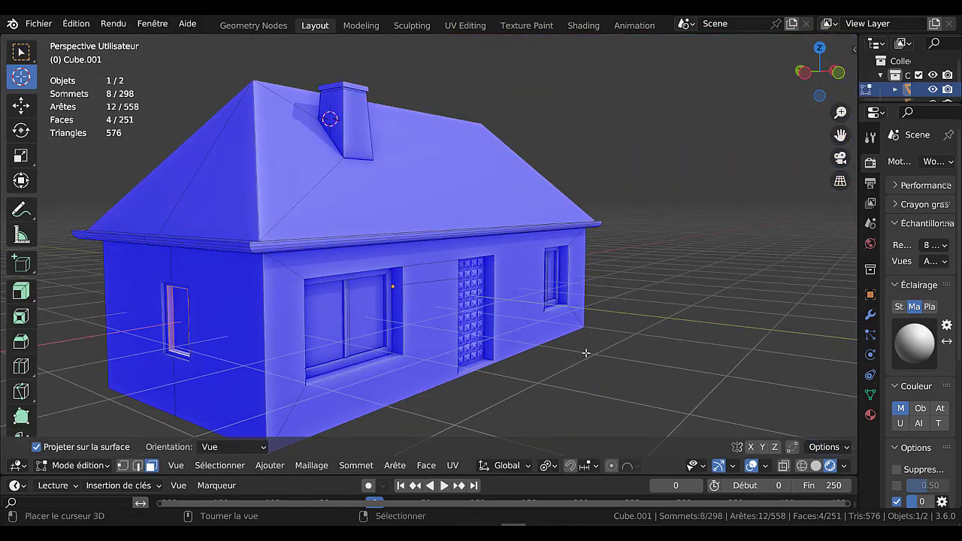
pyautogui.press('a')
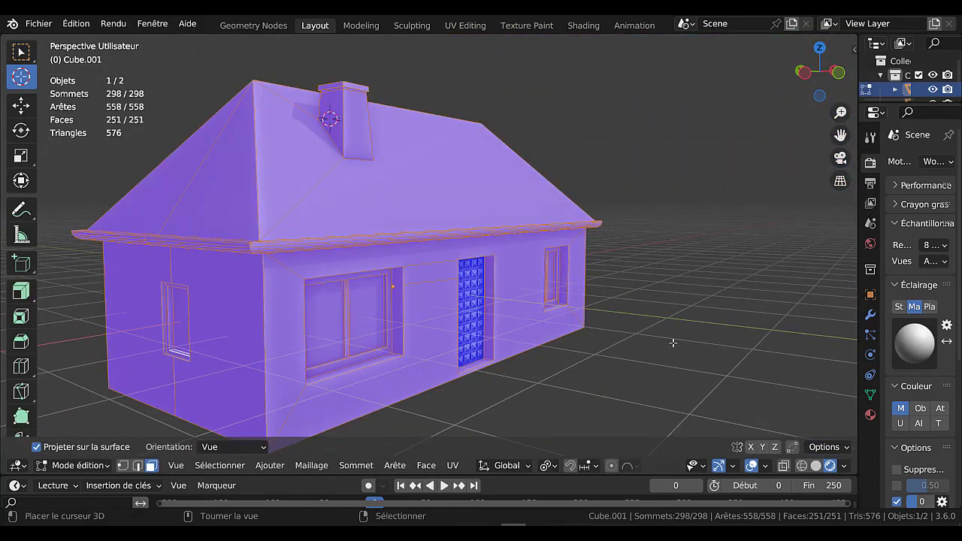
pyautogui.press('m')
pyautogui.click(664, 353)
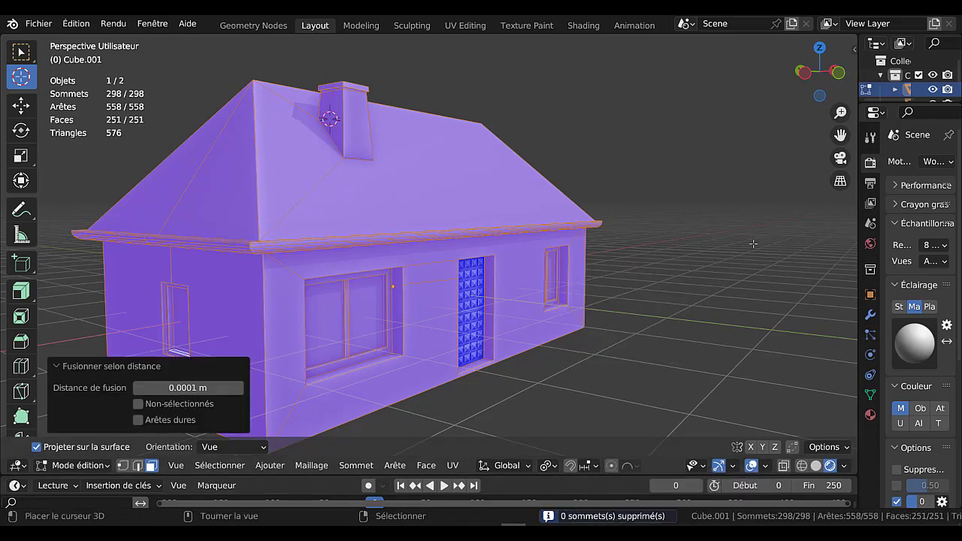
pyautogui.press('Tab')
# - Turn off the face orientation overlay and shade the house with auto smooth at 30°
pyautogui.scroll(-5, 686, 278)
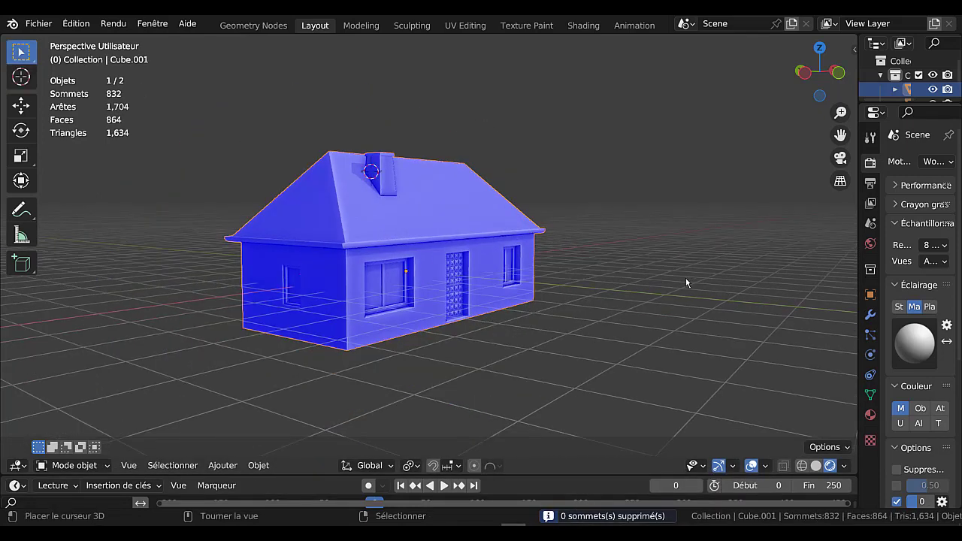
pyautogui.press('q')
pyautogui.click(686, 280)
pyautogui.moveTo(521, 319); pyautogui.dragTo(481, 324, button='middle')
pyautogui.press('q')
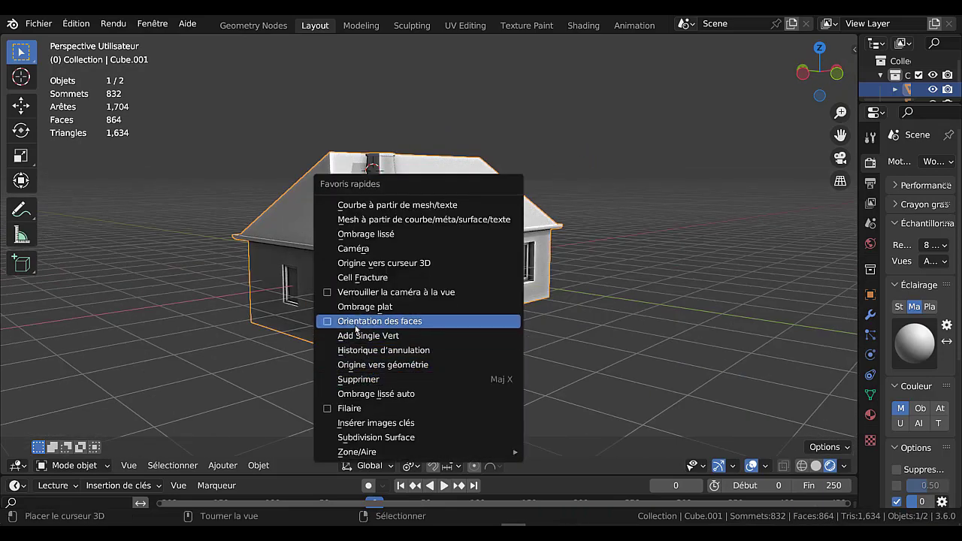
pyautogui.click(366, 395)
pyautogui.scroll(2, 356, 323)
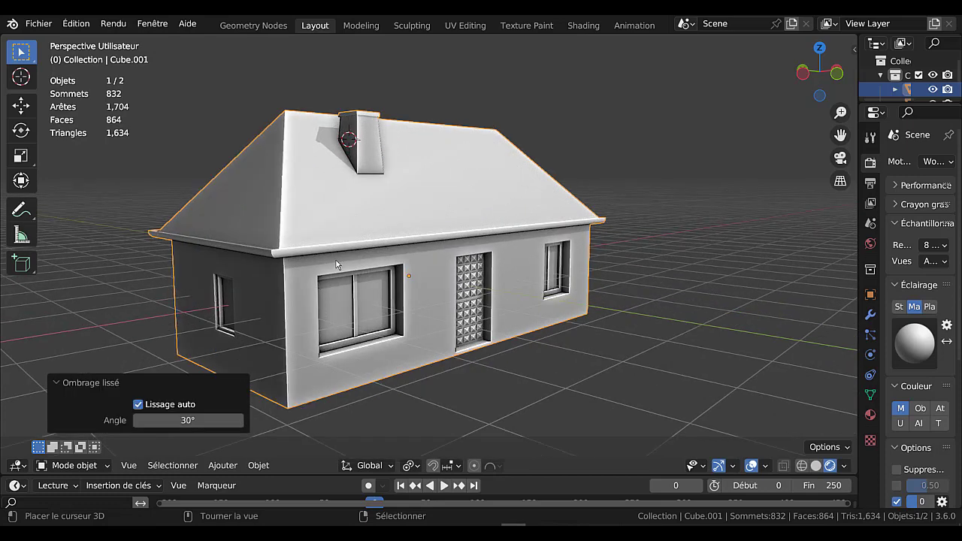
# - Examine the smoothed shading on the roof edge, front windows and door from close up and farther away
pyautogui.scroll(4, 351, 230)
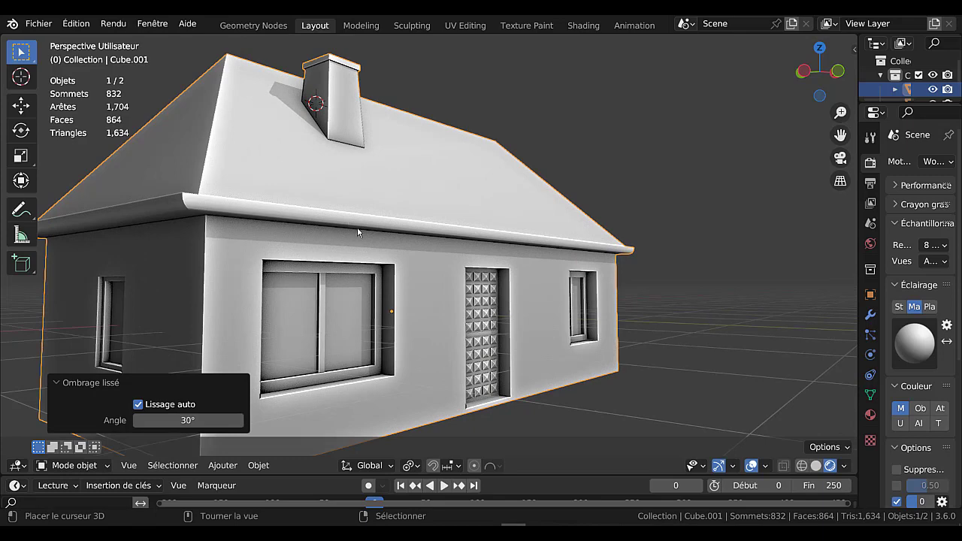
pyautogui.scroll(-3, 362, 237)
pyautogui.moveTo(375, 270); pyautogui.dragTo(431, 343, button='middle')
pyautogui.keyDown('shift'); pyautogui.moveTo(552, 359); pyautogui.dragTo(636, 363, button='middle'); pyautogui.keyUp('shift')
pyautogui.press('Tab')
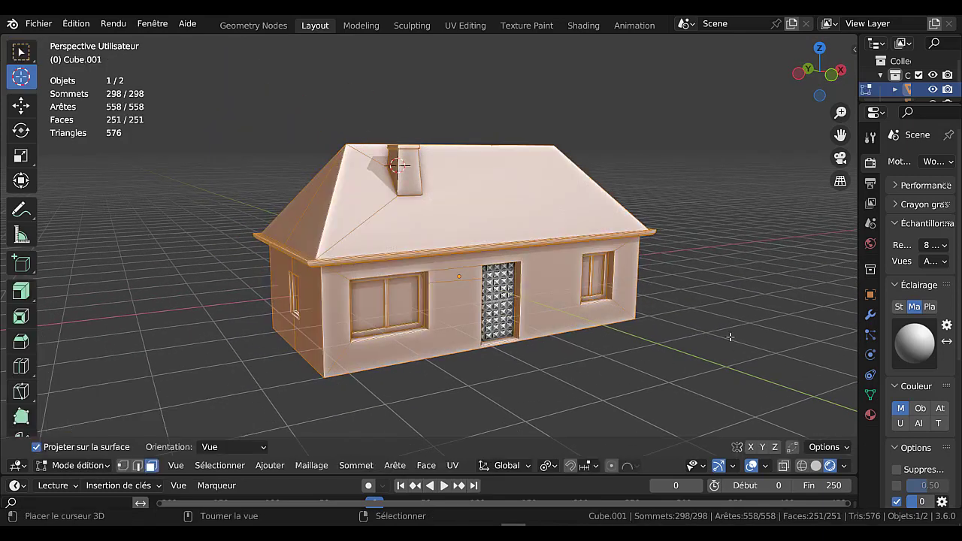
pyautogui.press('Tab')
pyautogui.keyDown('shift'); pyautogui.moveTo(733, 320); pyautogui.dragTo(632, 321, button='middle'); pyautogui.keyUp('shift')
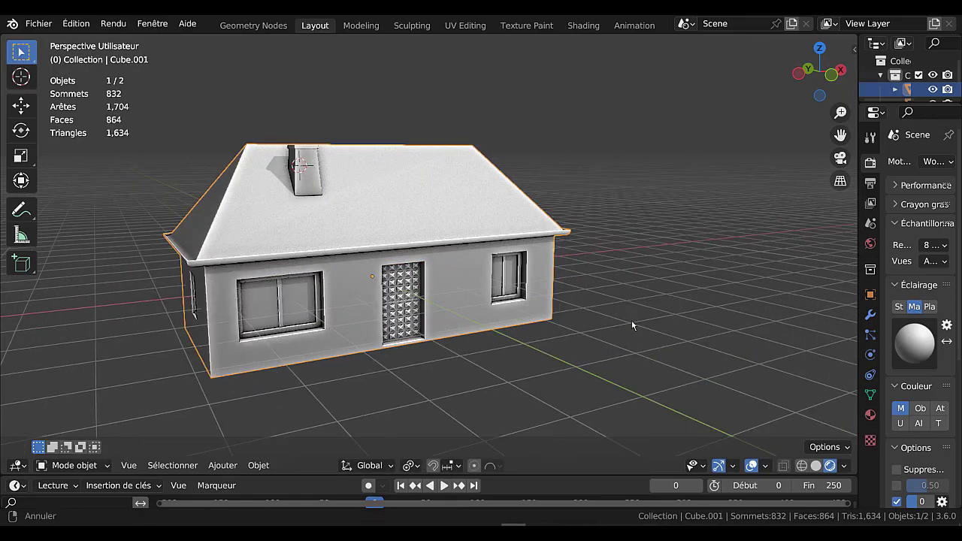
# - Show the 3D printing tools and run all of their mesh checks on the house
pyautogui.moveTo(857, 283)
pyautogui.mouseDown()
pyautogui.moveTo(833, 283)
pyautogui.moveTo(872, 283)
pyautogui.mouseUp()
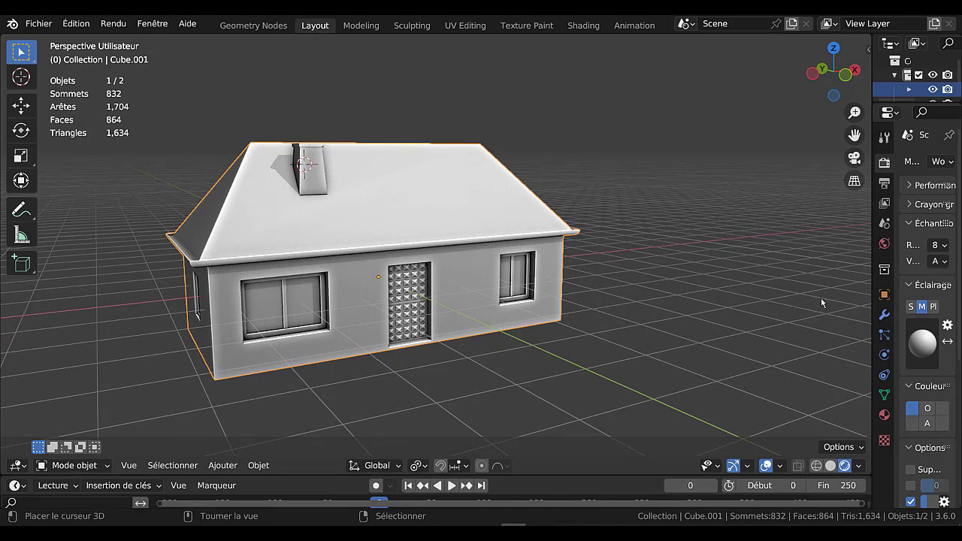
pyautogui.press('n')
pyautogui.click(865, 258)
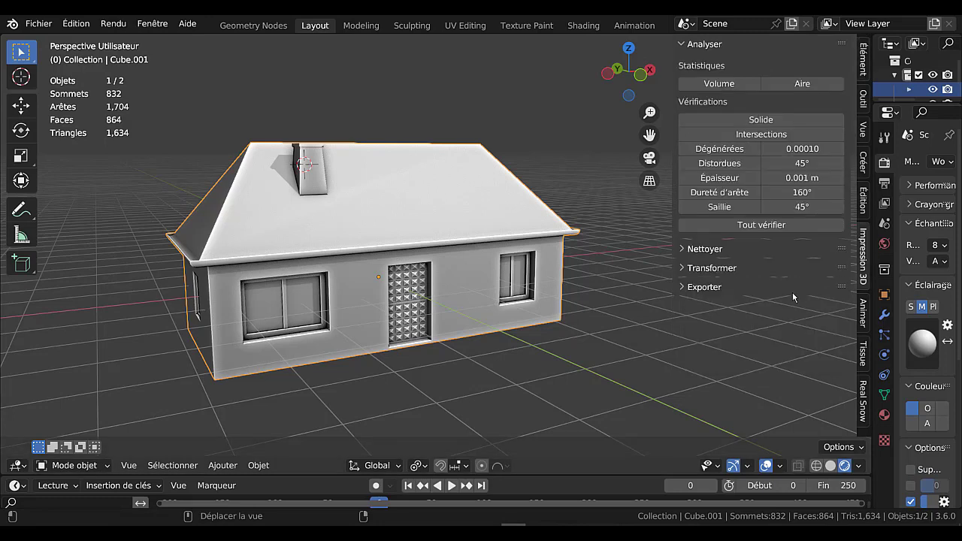
pyautogui.click(776, 226)
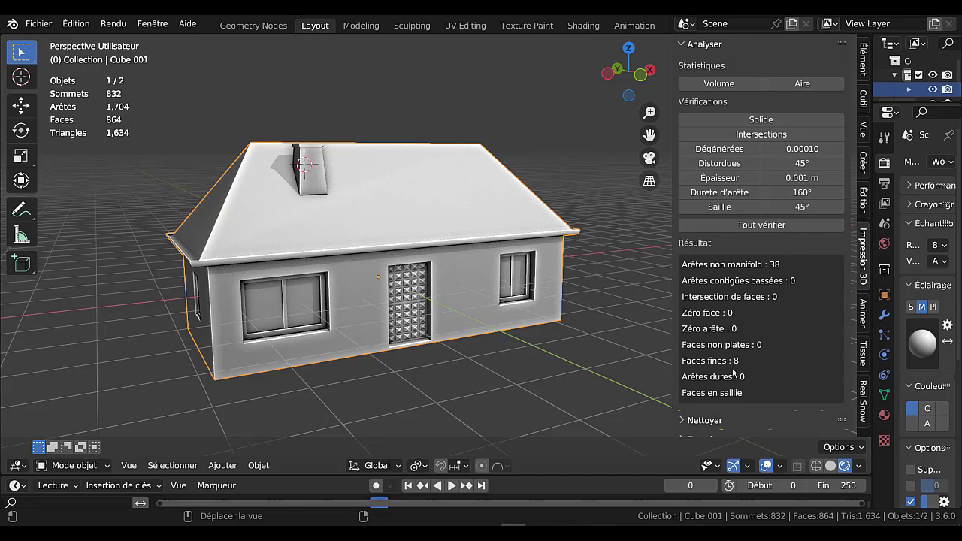
# - Clean up the house with Make Manifold, and rerun all the 3D print checks
pyautogui.scroll(-2, 734, 373)
pyautogui.click(698, 392)
pyautogui.scroll(-3, 733, 389)
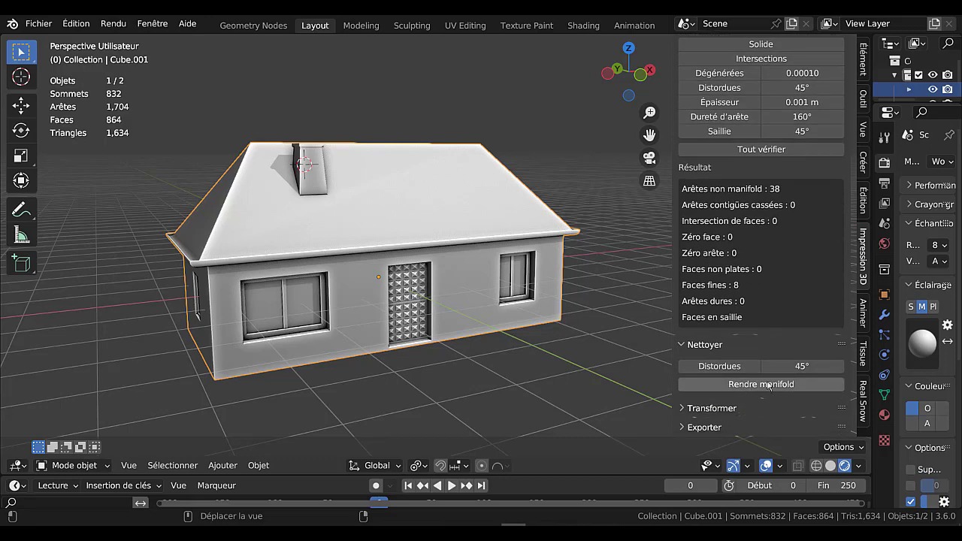
pyautogui.click(768, 385)
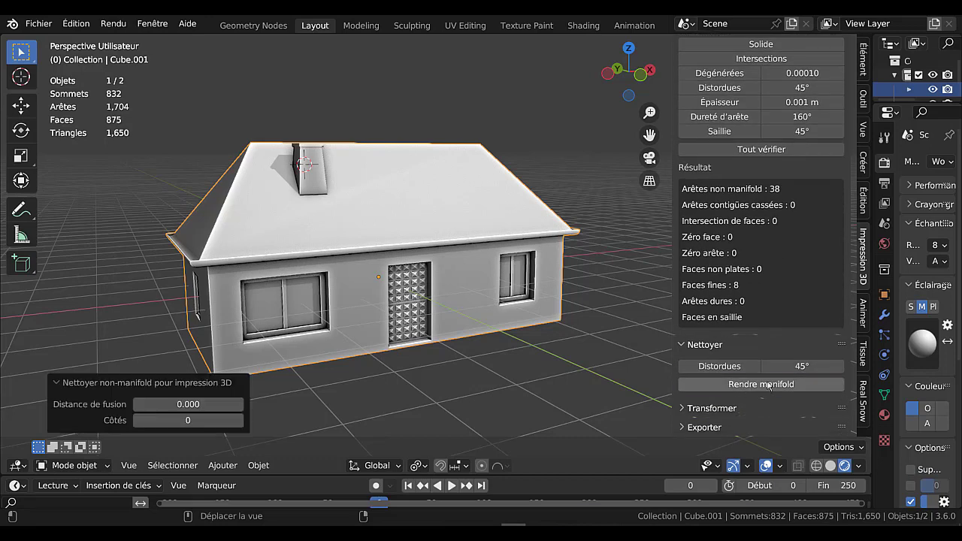
pyautogui.click(760, 149)
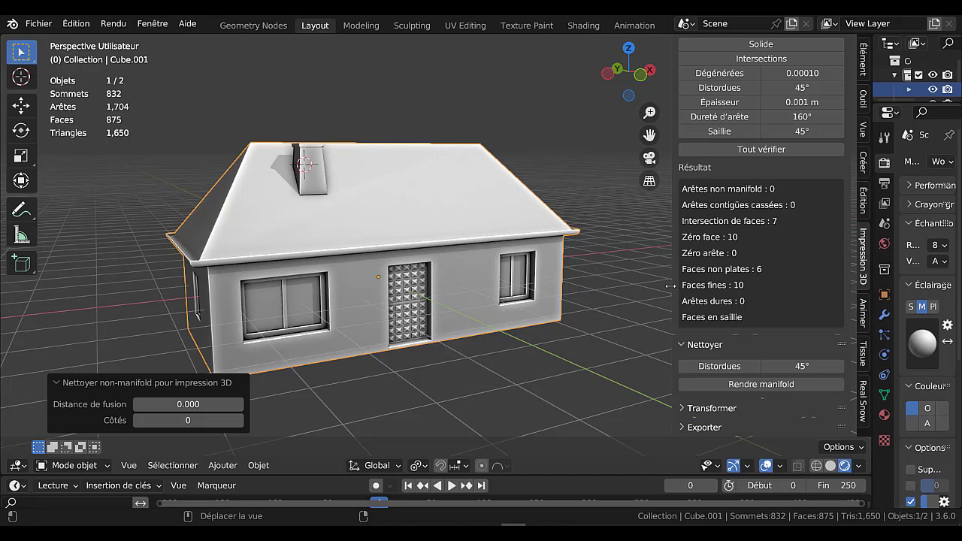
# - Hide the 3D printing tools, collapse the cleanup operation's settings and deselect the house
pyautogui.press('n')
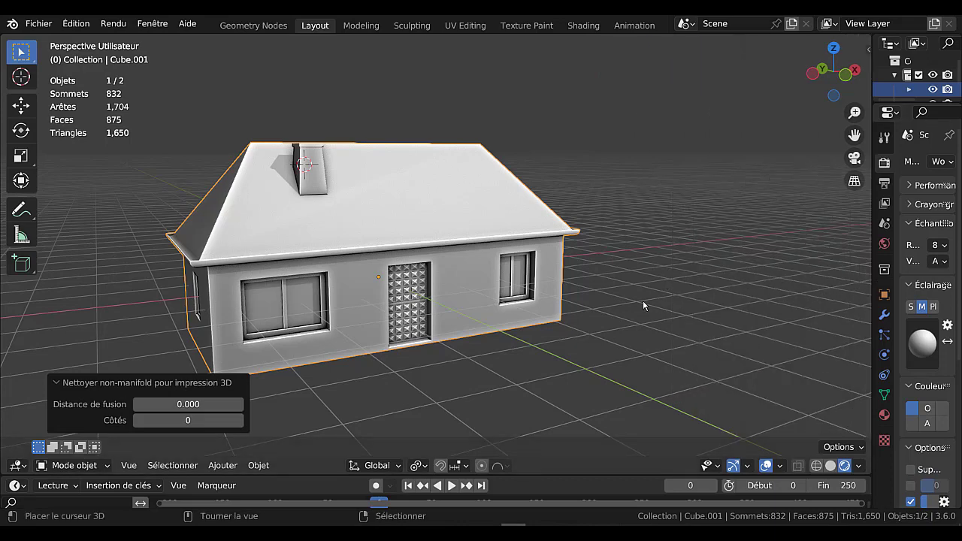
pyautogui.moveTo(643, 300); pyautogui.dragTo(646, 299, button='middle')
pyautogui.click(175, 384)
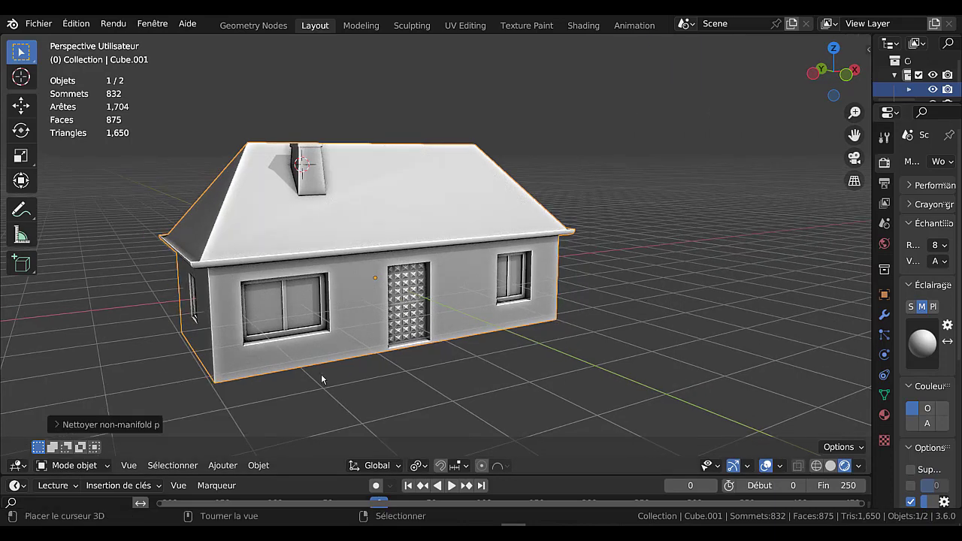
pyautogui.moveTo(384, 385); pyautogui.dragTo(513, 367, button='middle')
pyautogui.press('Tab')
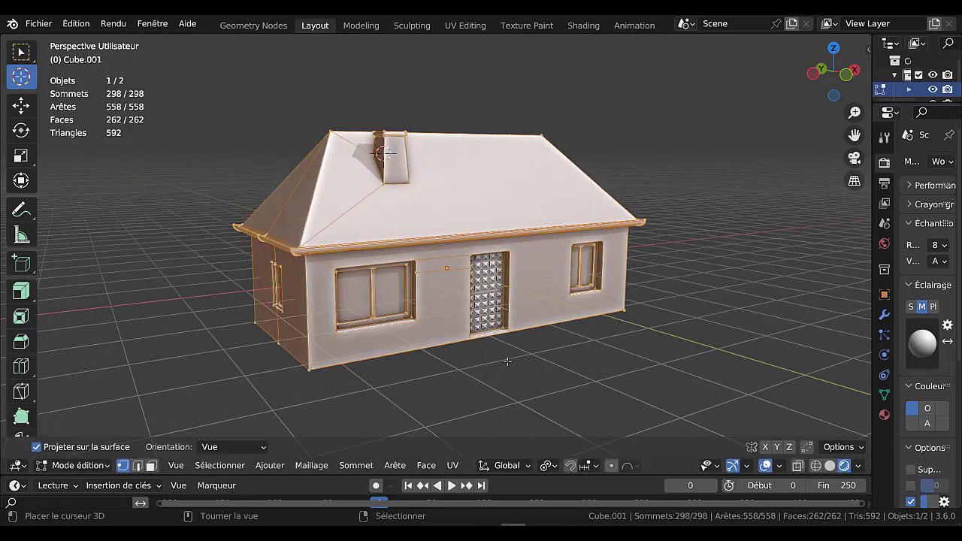
pyautogui.press('Tab')
pyautogui.click(519, 364)
pyautogui.moveTo(594, 364); pyautogui.dragTo(523, 378, button='middle')
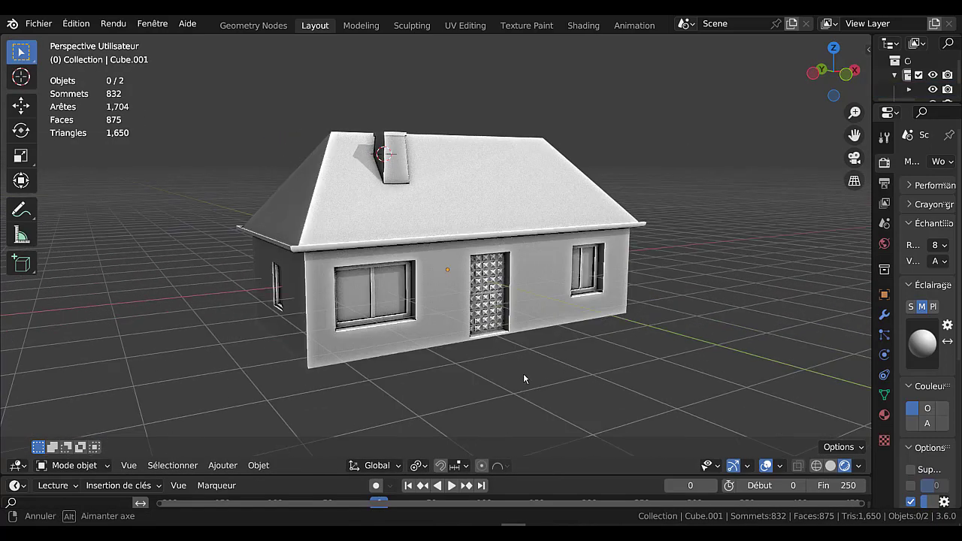
# - Simplify the entire selected house mesh with a Limited Dissolve and return to Object Mode
pyautogui.press('Tab')
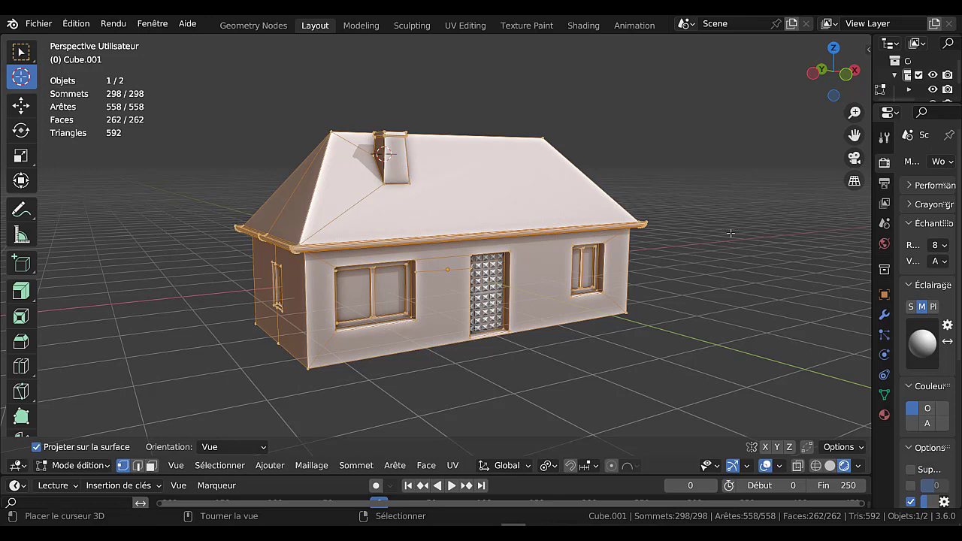
pyautogui.press('x')
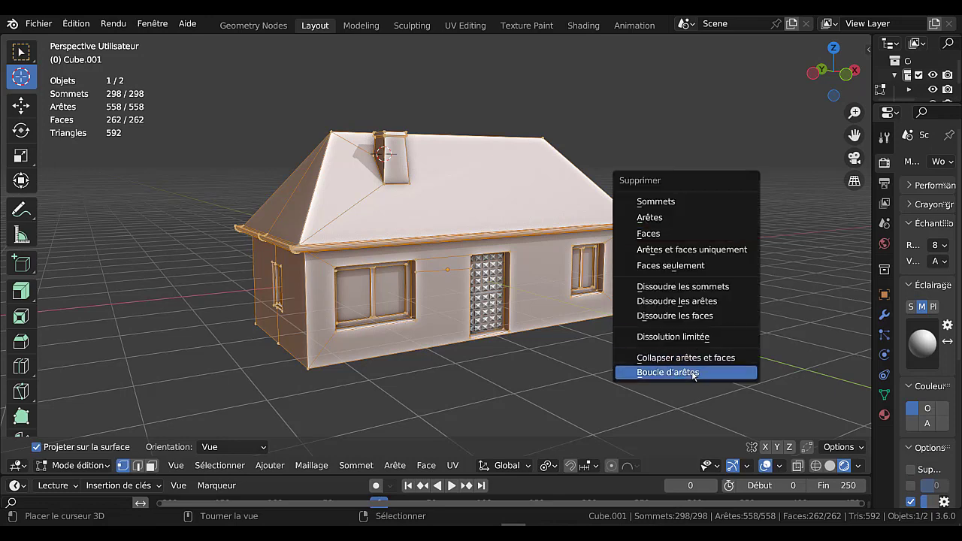
pyautogui.click(685, 338)
pyautogui.moveTo(619, 368); pyautogui.dragTo(455, 366, button='middle')
pyautogui.press('Tab')
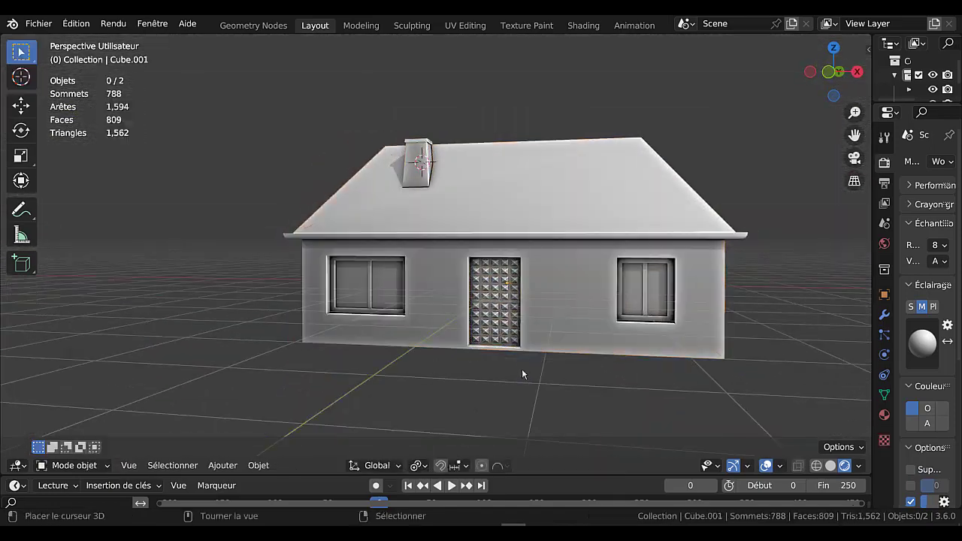
pyautogui.moveTo(521, 369); pyautogui.dragTo(654, 379, button='middle')
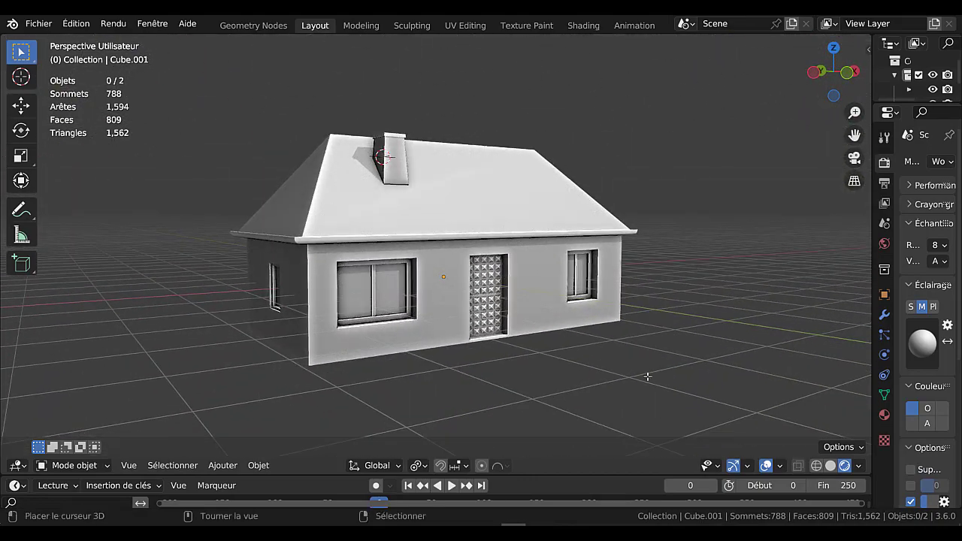
pyautogui.press('Tab')
pyautogui.press('q')
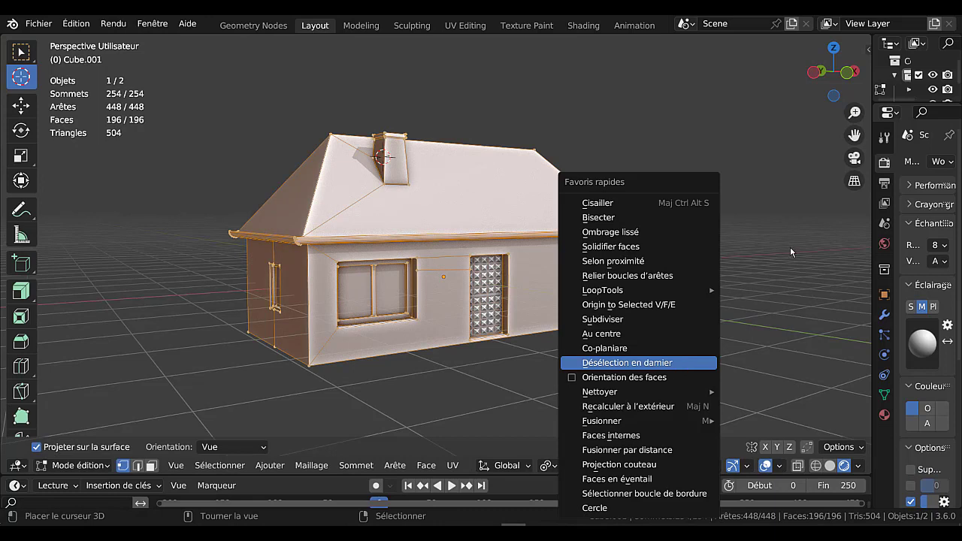
pyautogui.press('Escape')
pyautogui.press('x')
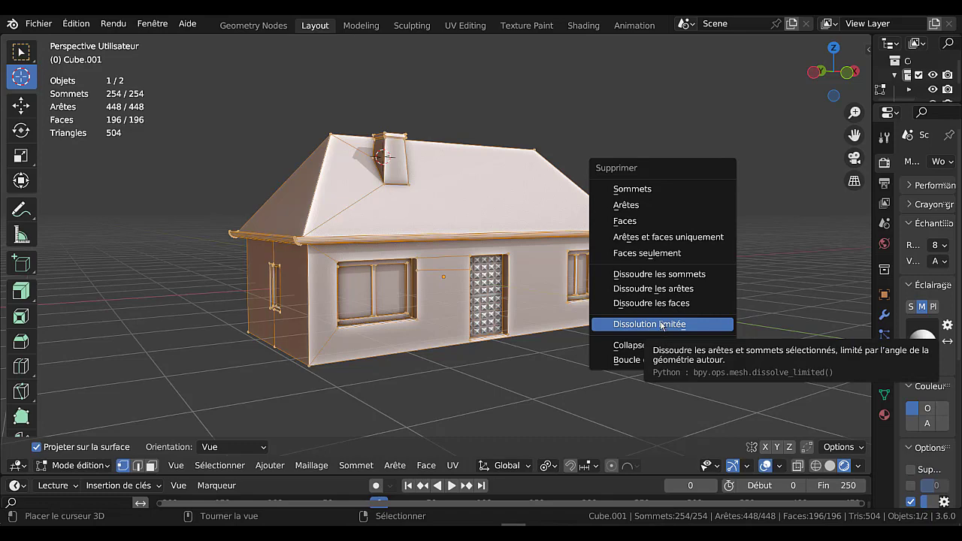
pyautogui.moveTo(551, 347)
pyautogui.mouseDown(button='middle')
pyautogui.moveTo(569, 365)
pyautogui.moveTo(475, 377)
pyautogui.moveTo(325, 330)
pyautogui.moveTo(351, 263)
pyautogui.moveTo(534, 356)
pyautogui.moveTo(555, 346)
pyautogui.mouseUp(button='middle')
pyautogui.press('Tab')
pyautogui.hotkey('alt', 'a')
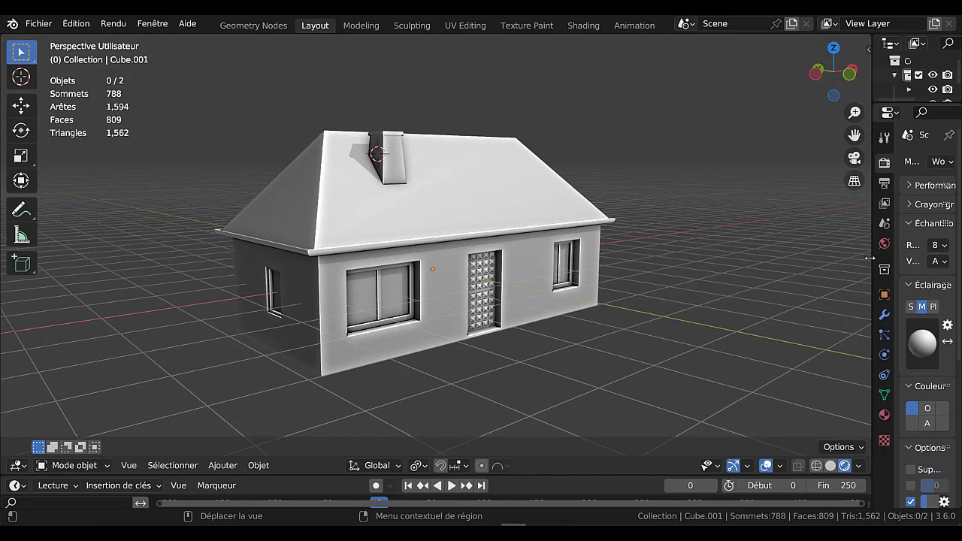
# - Examine the cleaned-up house from several angles in a temporarily enlarged viewport, then restore the layout
pyautogui.moveTo(870, 258); pyautogui.dragTo(938, 257)
pyautogui.keyDown('shift'); pyautogui.moveTo(779, 307); pyautogui.dragTo(773, 331, button='middle'); pyautogui.keyUp('shift')
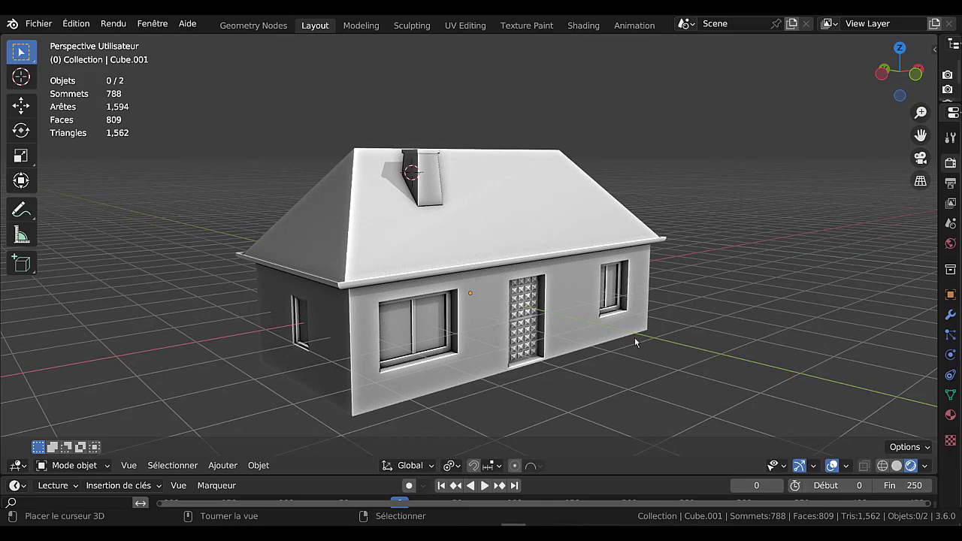
pyautogui.keyDown('shift'); pyautogui.moveTo(591, 327); pyautogui.dragTo(588, 313, button='middle'); pyautogui.keyUp('shift')
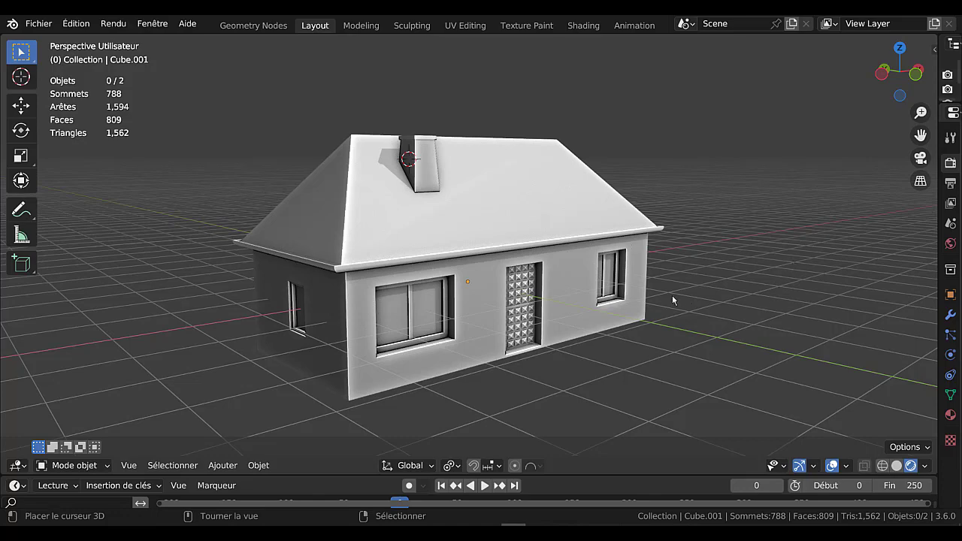
pyautogui.moveTo(672, 299); pyautogui.dragTo(792, 300, button='middle')
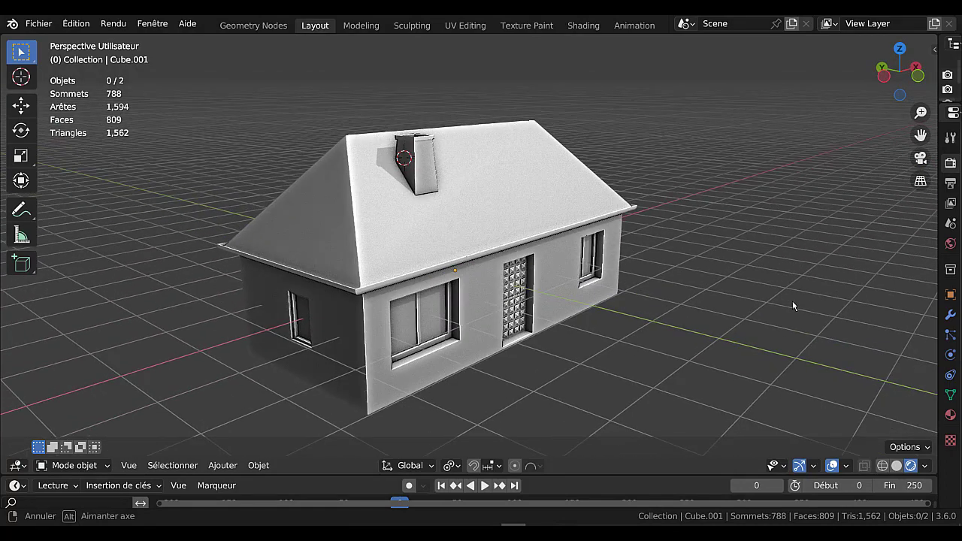
pyautogui.keyDown('shift'); pyautogui.moveTo(701, 310); pyautogui.dragTo(713, 307, button='middle'); pyautogui.keyUp('shift')
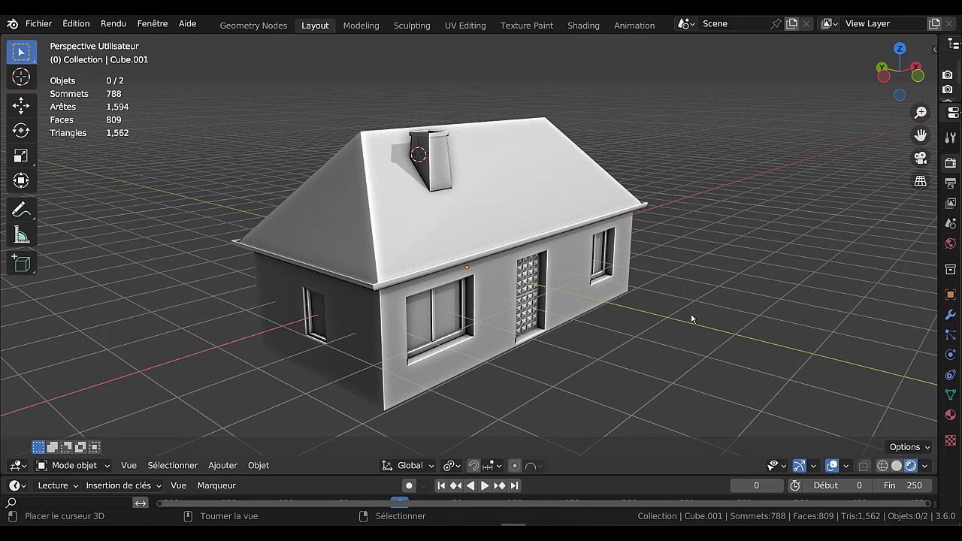
pyautogui.keyDown('shift'); pyautogui.moveTo(705, 309); pyautogui.dragTo(659, 316, button='middle'); pyautogui.keyUp('shift')
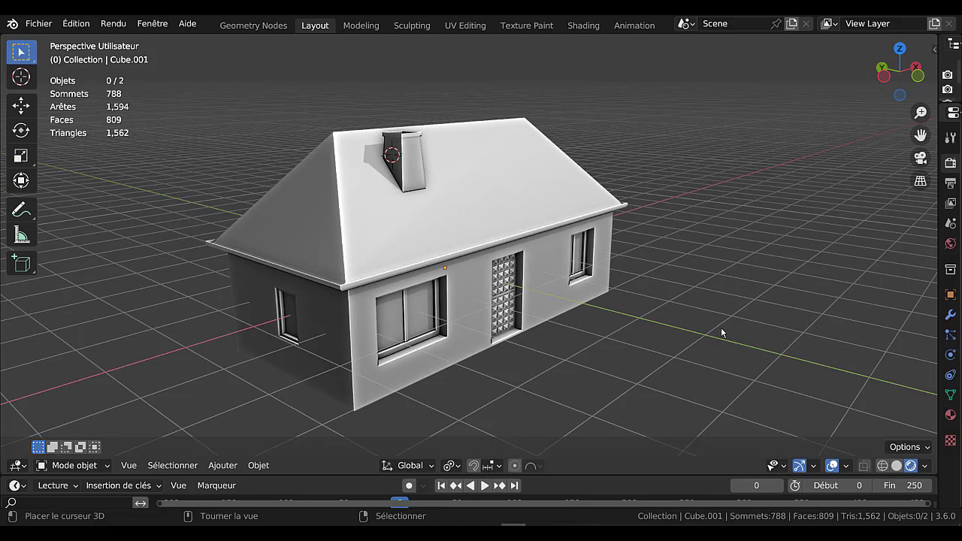
pyautogui.keyDown('shift'); pyautogui.moveTo(721, 332); pyautogui.dragTo(738, 310, button='middle'); pyautogui.keyUp('shift')
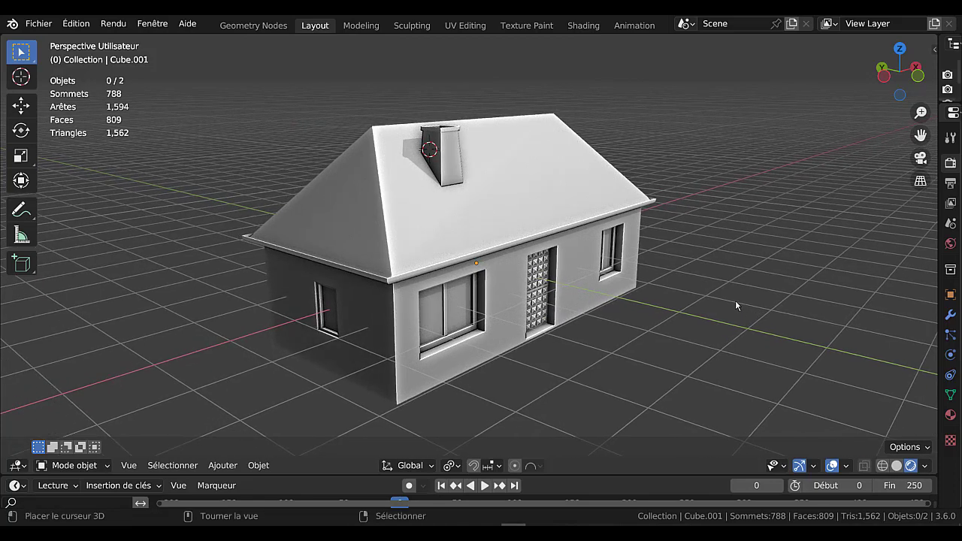
pyautogui.scroll(1, 736, 305)
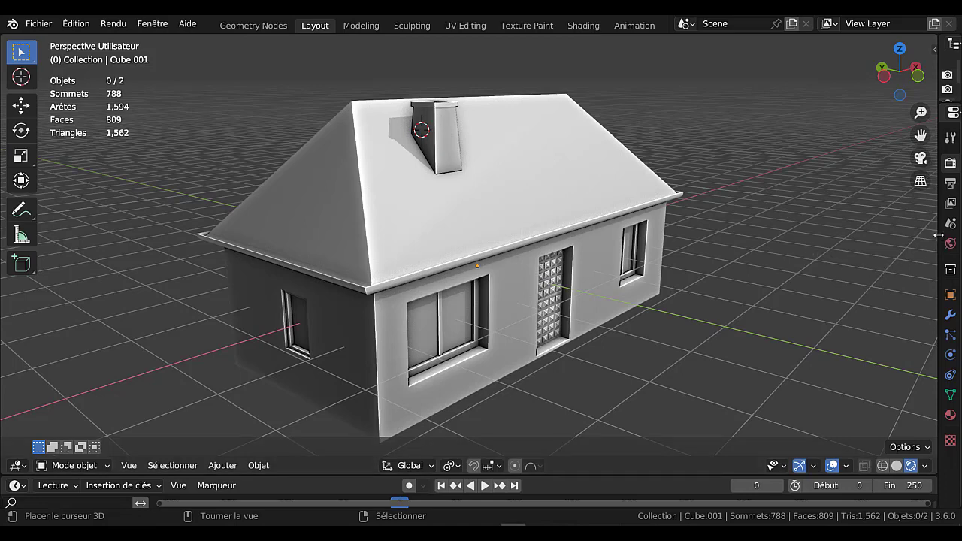
pyautogui.moveTo(938, 235); pyautogui.dragTo(860, 239)
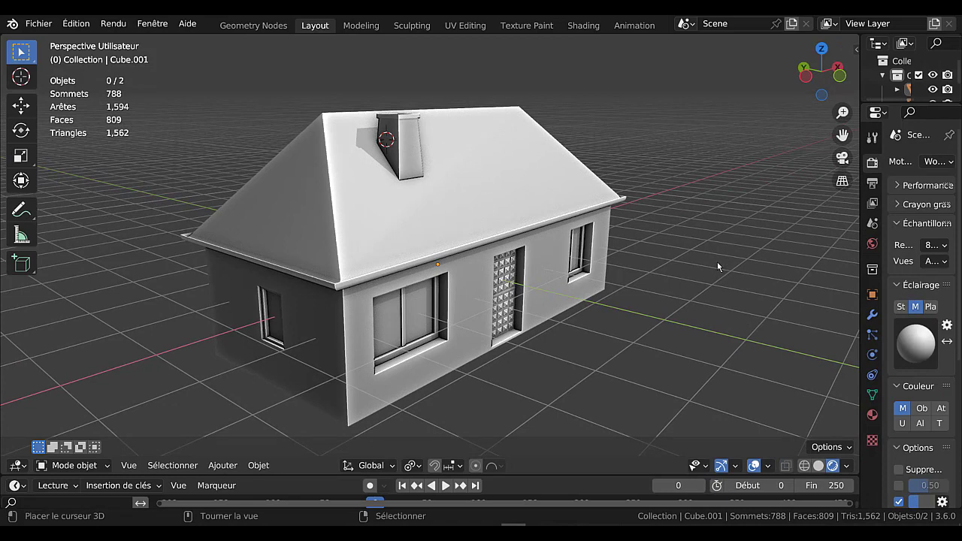
# - Bevel the roof's ridge and its four hip edges about 0.05 m wide with 3 segments
pyautogui.press('Tab')
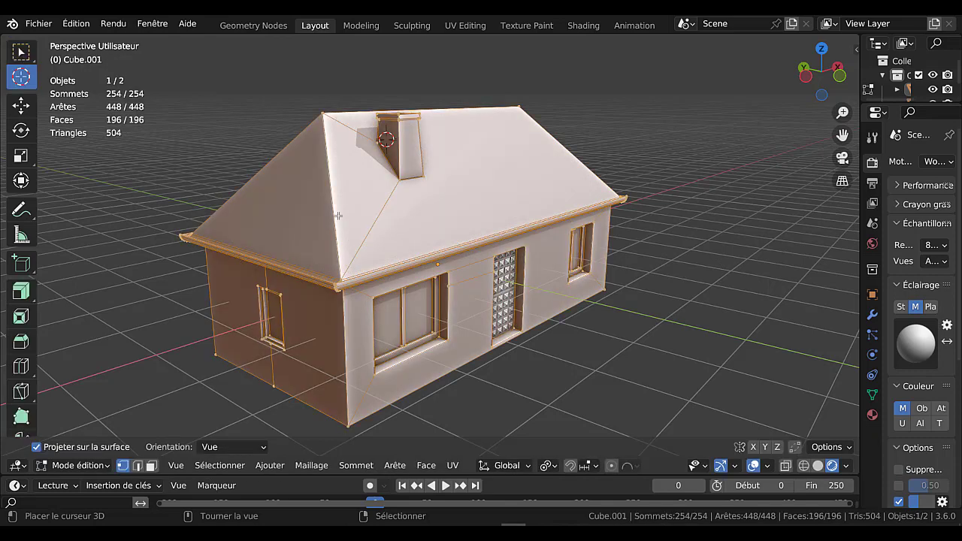
pyautogui.hotkey('alt', 'a')
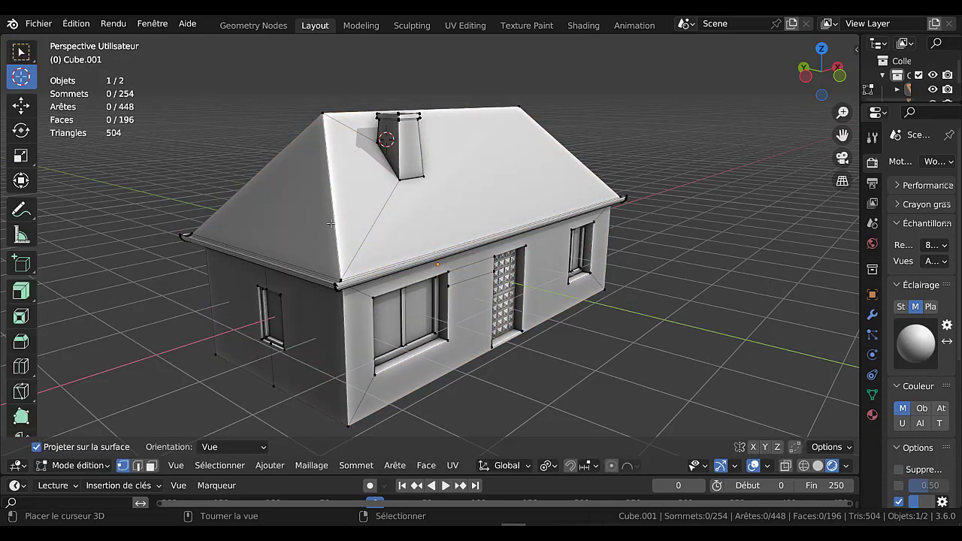
pyautogui.click(138, 466)
pyautogui.click(331, 215)
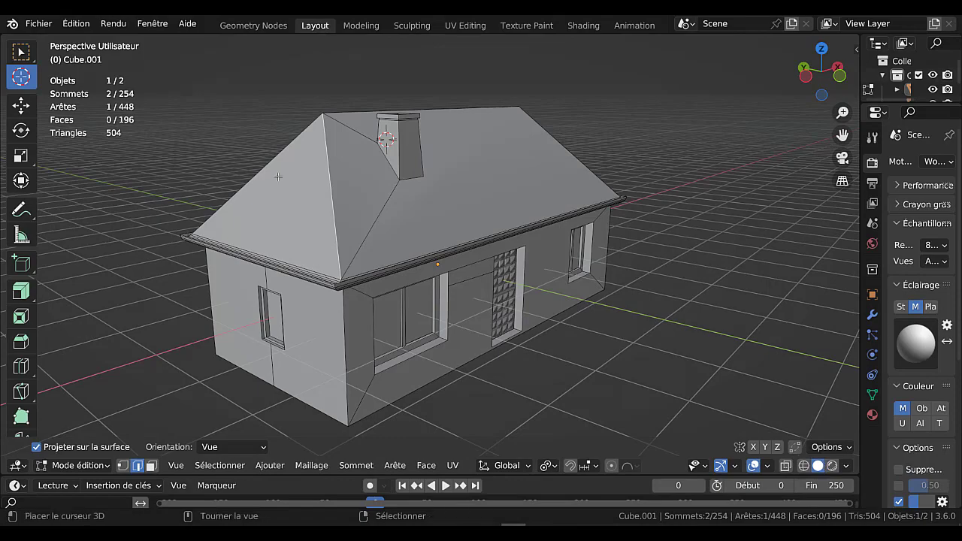
pyautogui.moveTo(278, 177)
pyautogui.mouseDown(button='middle')
pyautogui.moveTo(254, 226)
pyautogui.moveTo(254, 258)
pyautogui.mouseUp(button='middle')
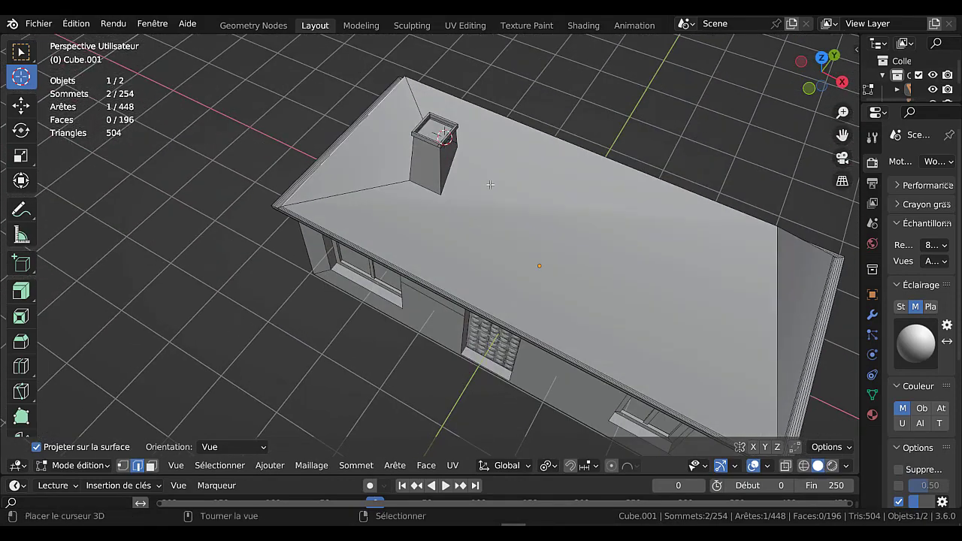
pyautogui.keyDown('shift'); pyautogui.click(542, 136); pyautogui.keyUp('shift')
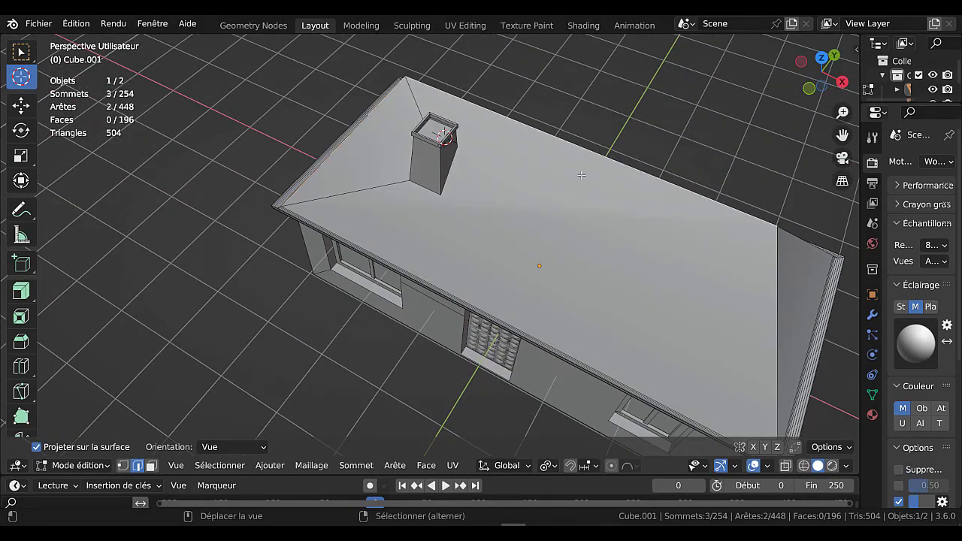
pyautogui.keyDown('shift'); pyautogui.click(800, 249); pyautogui.keyUp('shift')
pyautogui.moveTo(740, 276); pyautogui.dragTo(451, 268, button='middle')
pyautogui.keyDown('shift'); pyautogui.click(518, 266); pyautogui.keyUp('shift')
pyautogui.keyDown('shift'); pyautogui.moveTo(541, 235); pyautogui.dragTo(634, 245, button='middle'); pyautogui.keyUp('shift')
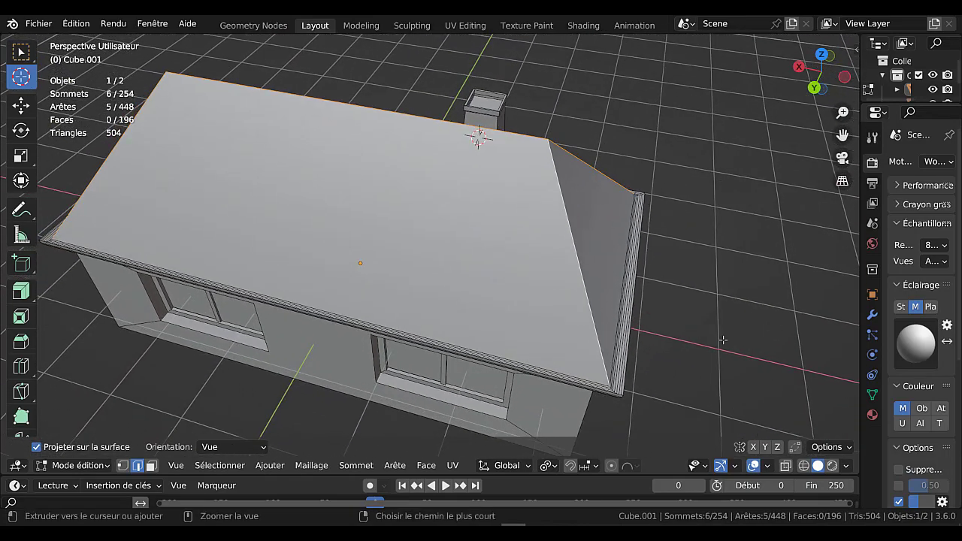
pyautogui.hotkey('ctrl', 'b')
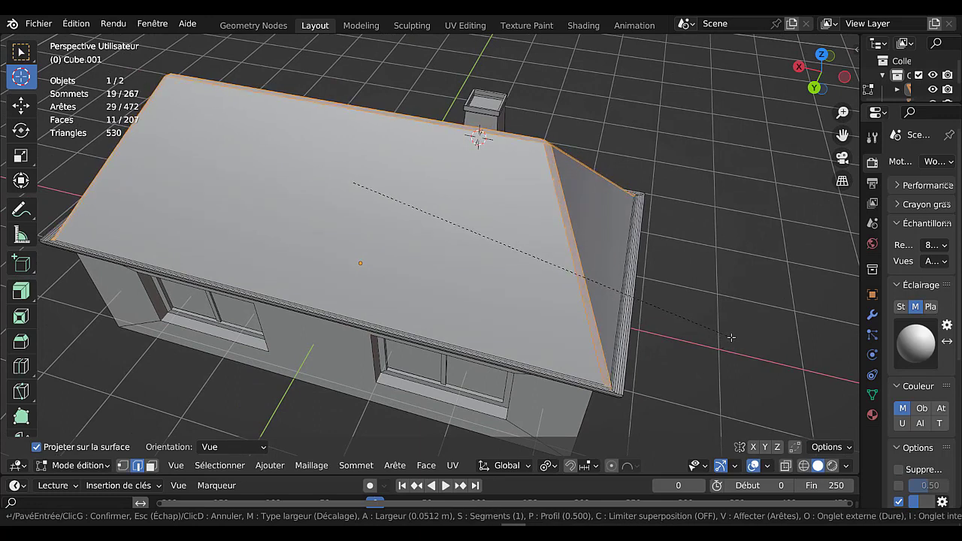
pyautogui.scroll(2, 731, 338)
pyautogui.click(732, 338)
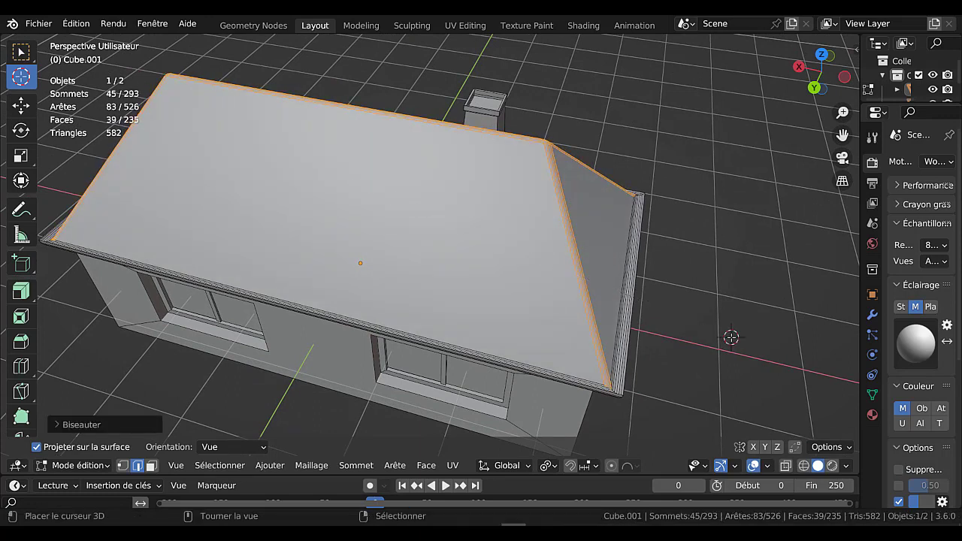
# - Extrude the bevelled ridge and hip strips in place, fatten them outward about 0.057 m and return to Object Mode
pyautogui.press('e')
pyautogui.rightClick(732, 338)
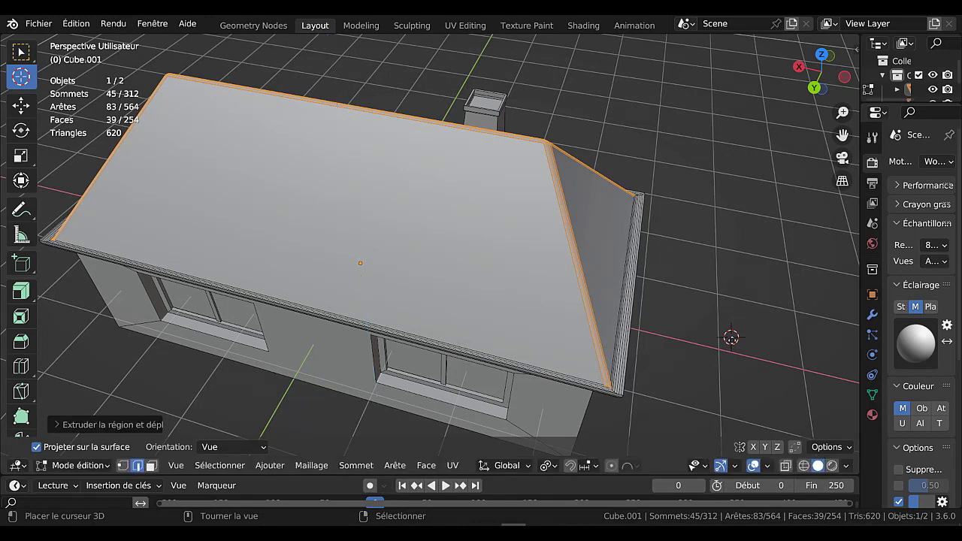
pyautogui.hotkey('alt', 's')
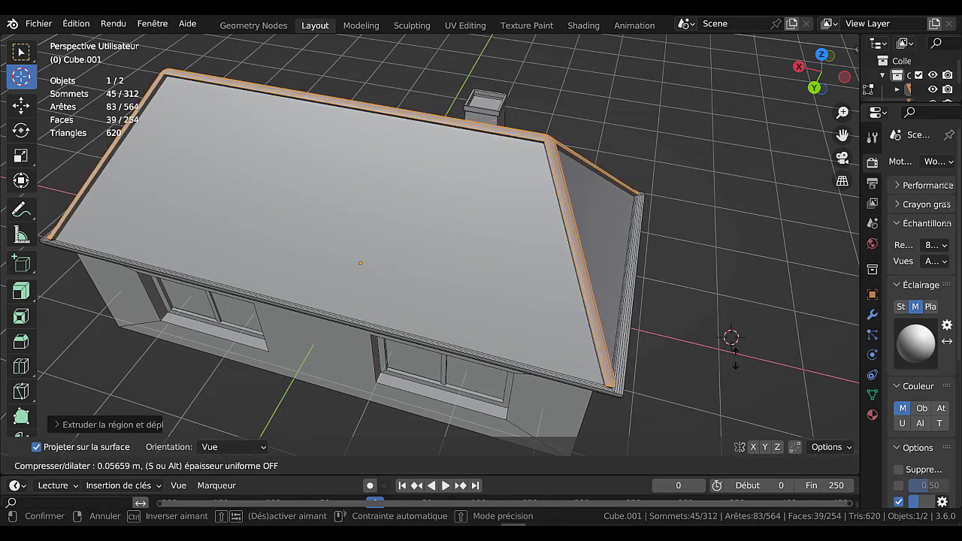
pyautogui.click(736, 359)
pyautogui.press('Tab')
# - Shrink the raised ridge and hip strips inward by about 0.015 m and return to Object Mode
pyautogui.moveTo(676, 362); pyautogui.dragTo(499, 319, button='middle')
pyautogui.scroll(3, 402, 322)
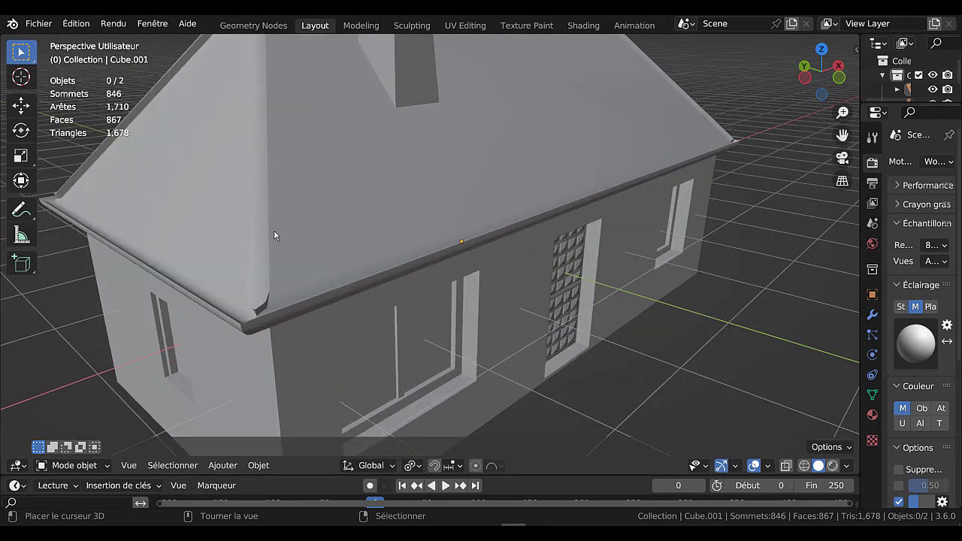
pyautogui.scroll(-3, 605, 322)
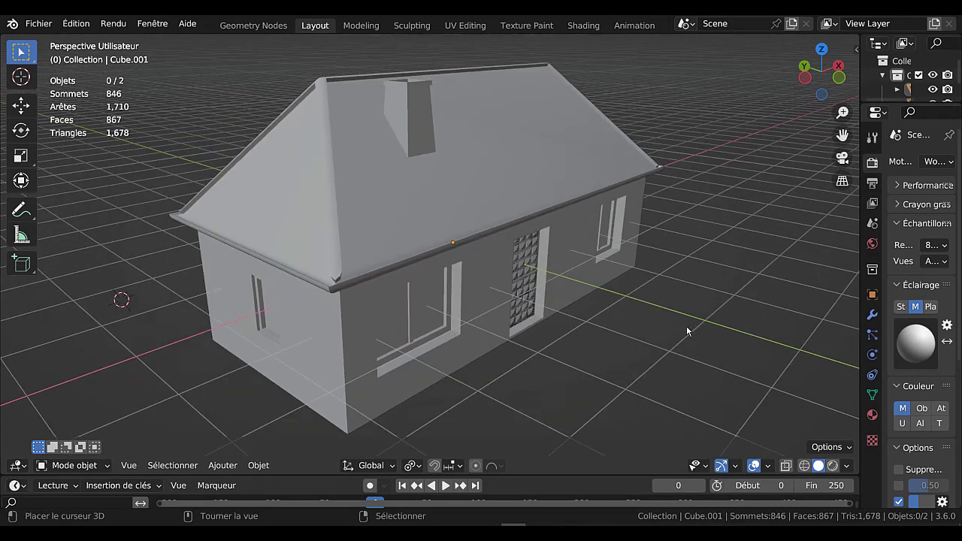
pyautogui.press('Tab')
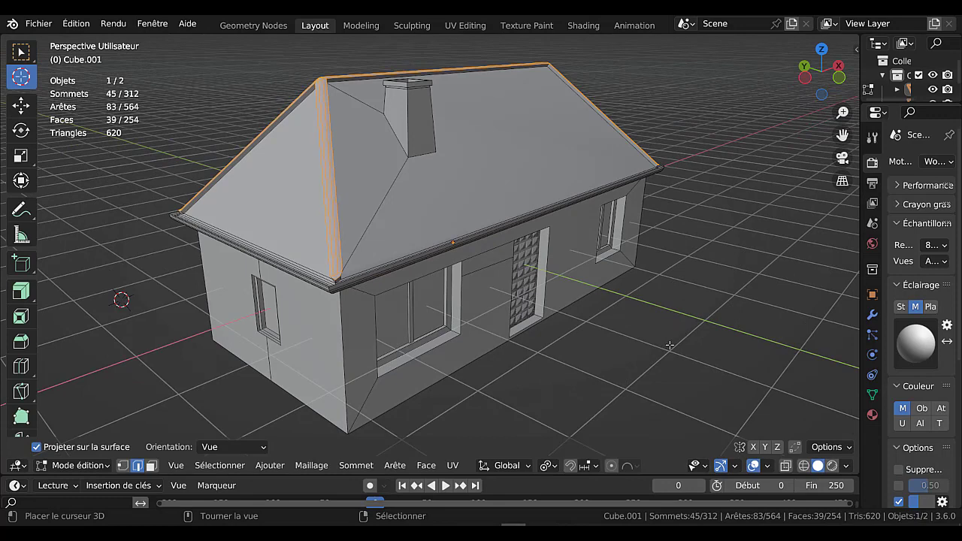
pyautogui.hotkey('alt', 's')
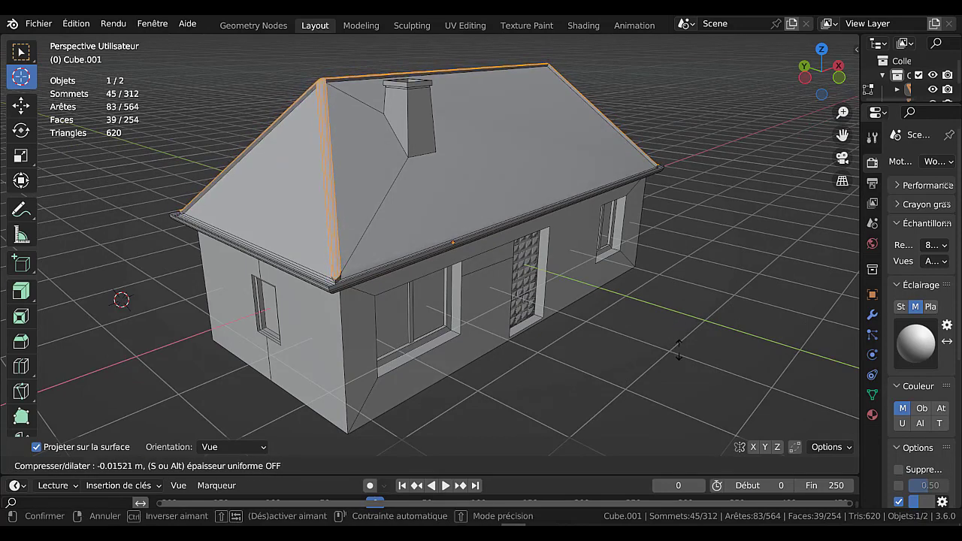
pyautogui.click(678, 354)
pyautogui.press('Tab')
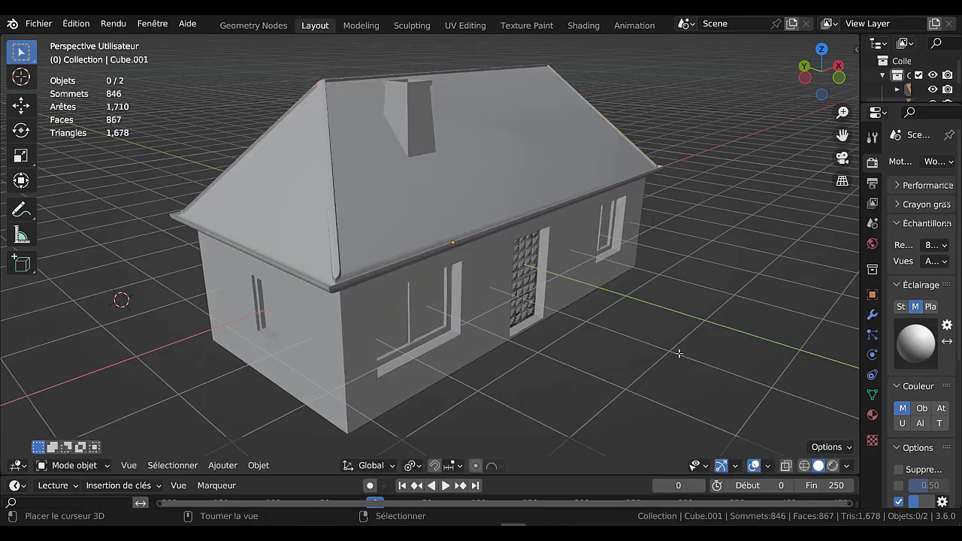
pyautogui.moveTo(679, 354)
pyautogui.mouseDown(button='middle')
pyautogui.moveTo(557, 357)
pyautogui.moveTo(692, 354)
pyautogui.mouseUp(button='middle')
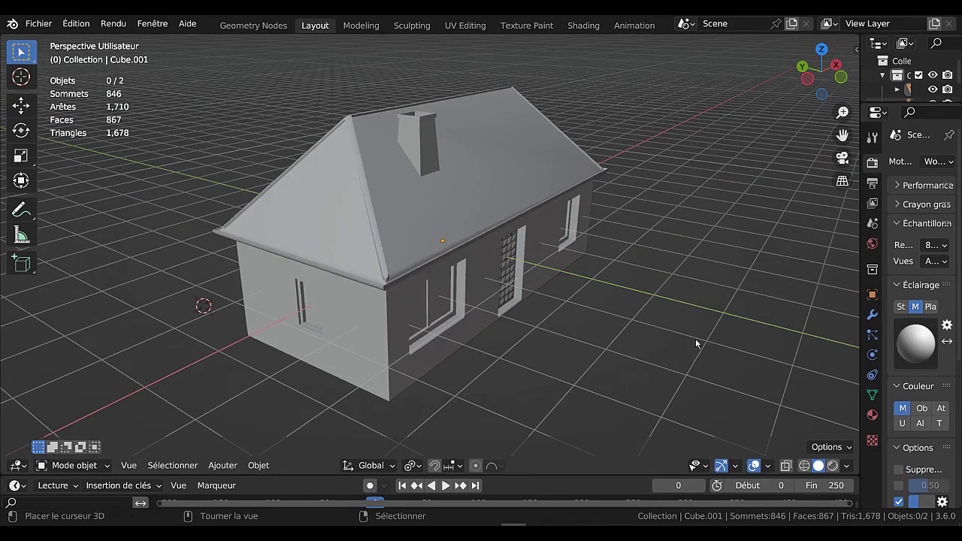
pyautogui.moveTo(662, 359); pyautogui.dragTo(624, 352, button='middle')
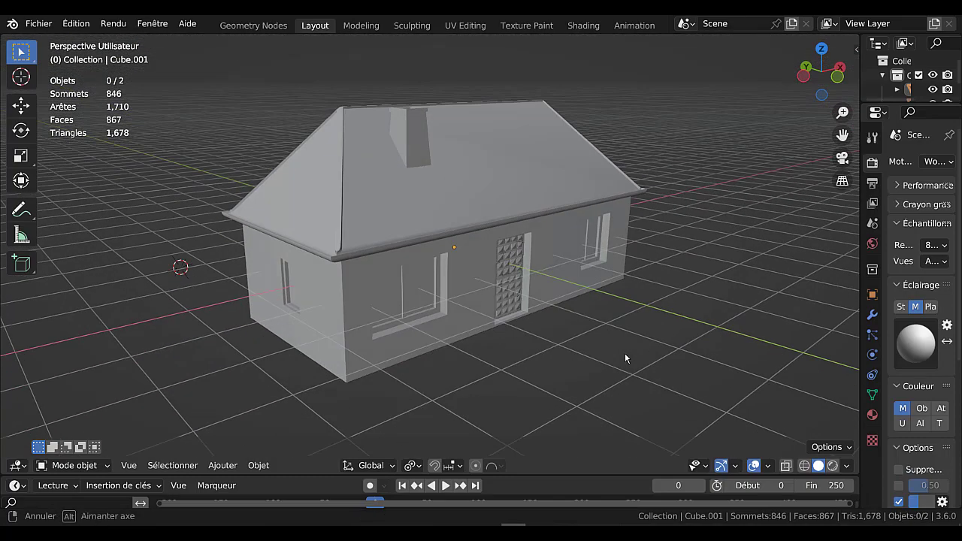
pyautogui.scroll(3, 631, 361)
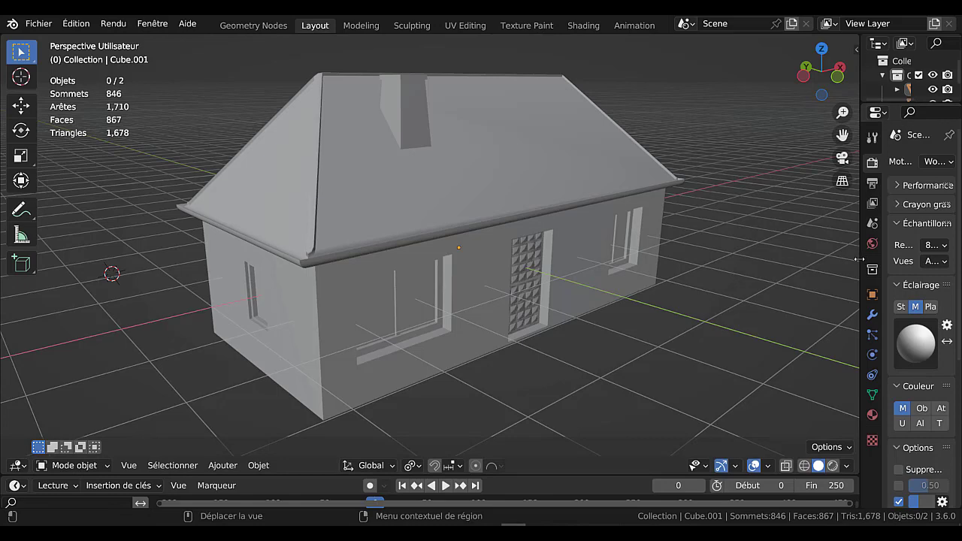
pyautogui.moveTo(857, 259); pyautogui.dragTo(876, 259)
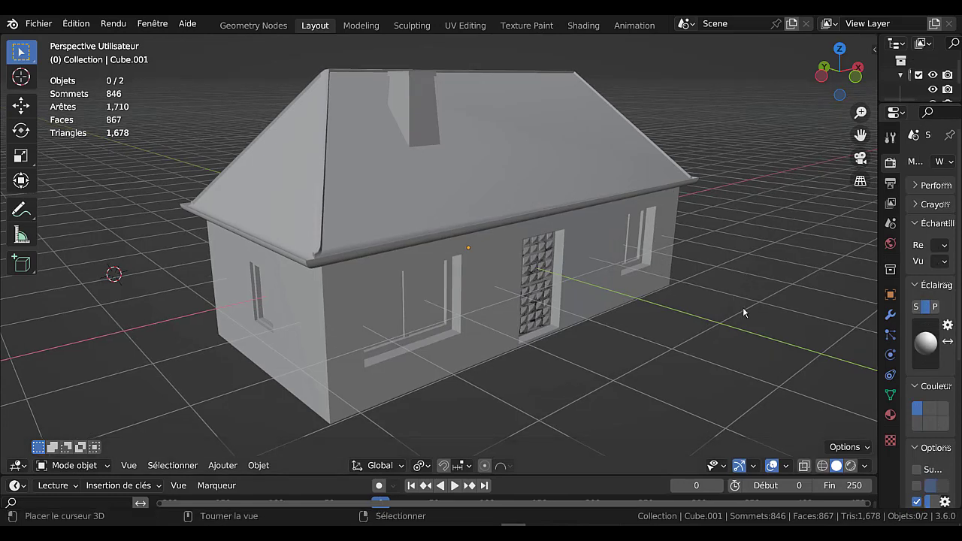
pyautogui.hotkey('alt', 'Tab')
# - Brighten the 3D viewport's grid colour to a very light grey in the theme preferences, then close the preferences
pyautogui.click(76, 25)
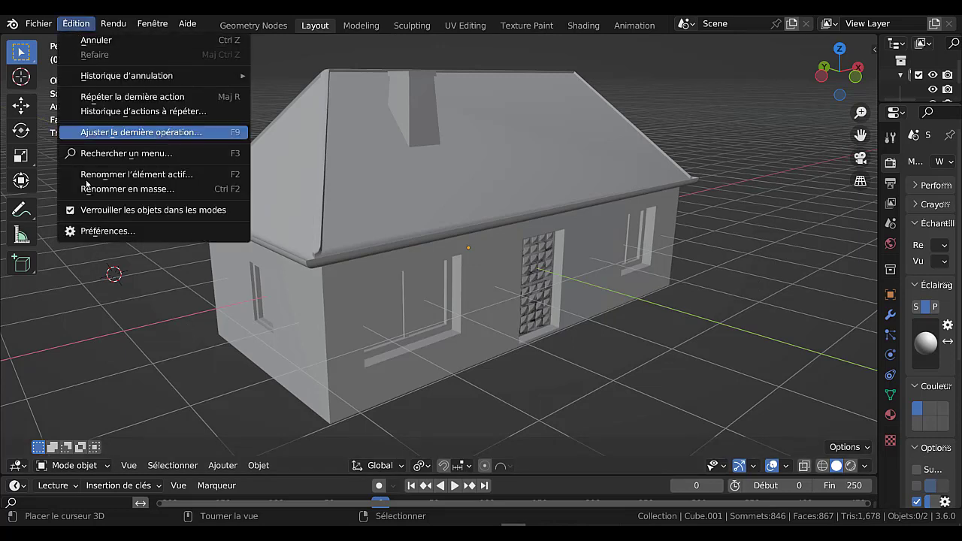
pyautogui.click(92, 232)
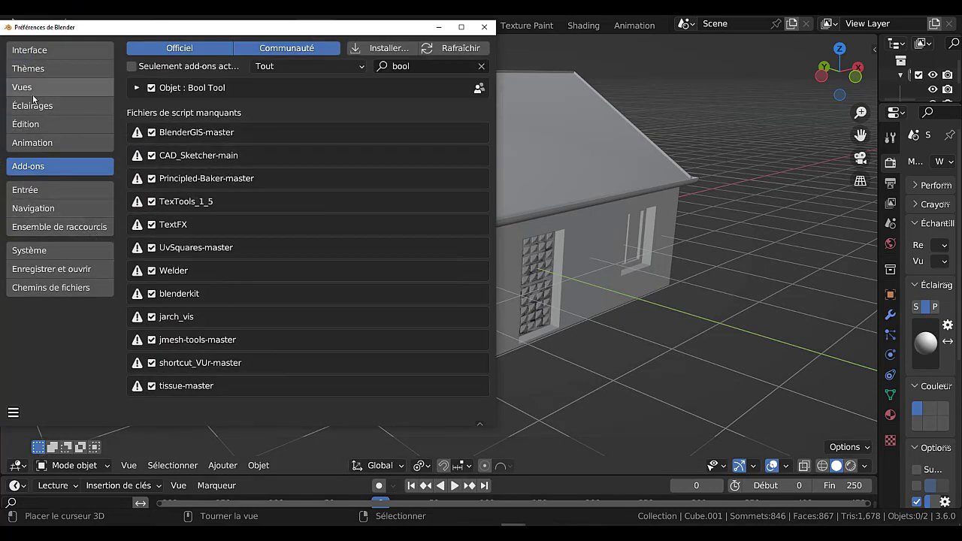
pyautogui.click(33, 69)
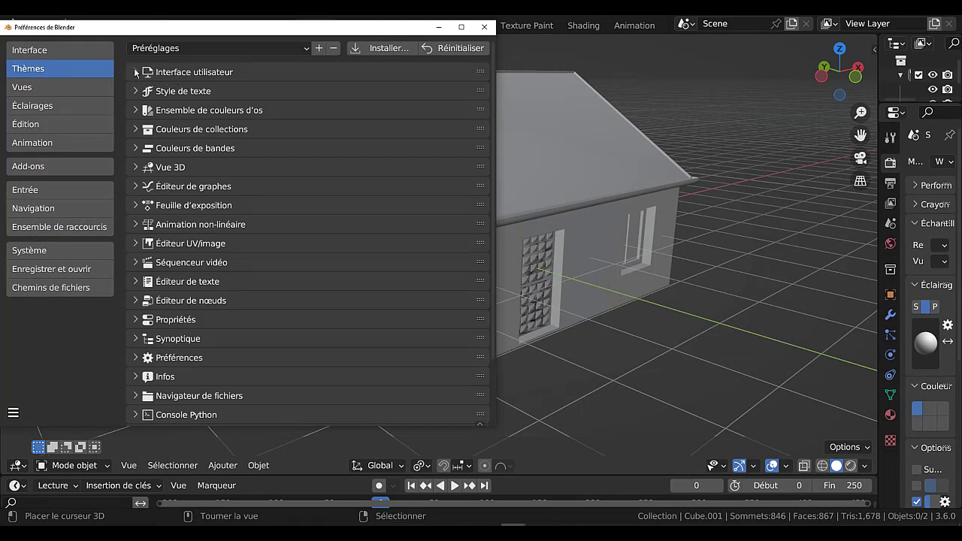
pyautogui.click(164, 168)
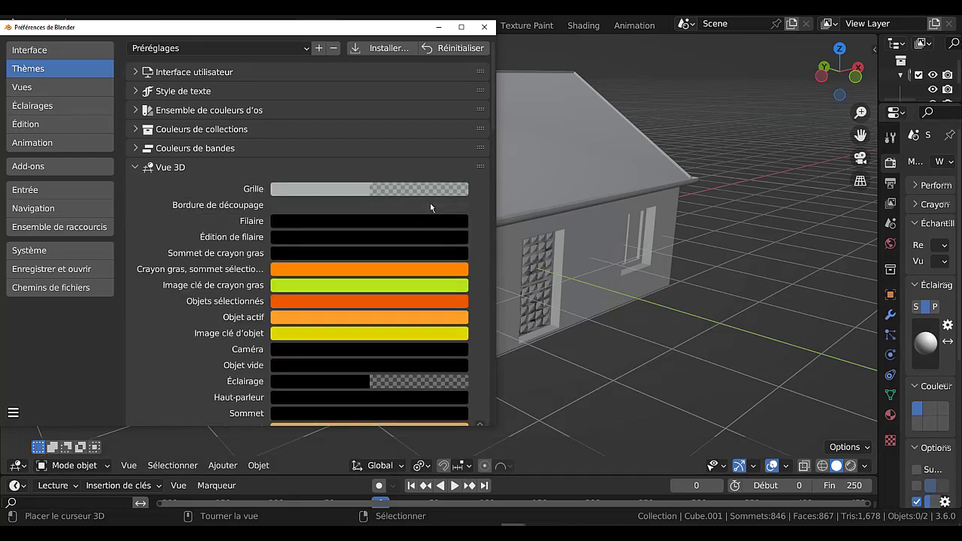
pyautogui.moveTo(366, 190)
pyautogui.mouseDown()
pyautogui.moveTo(311, 188)
pyautogui.moveTo(355, 190)
pyautogui.mouseUp()
pyautogui.click(353, 192)
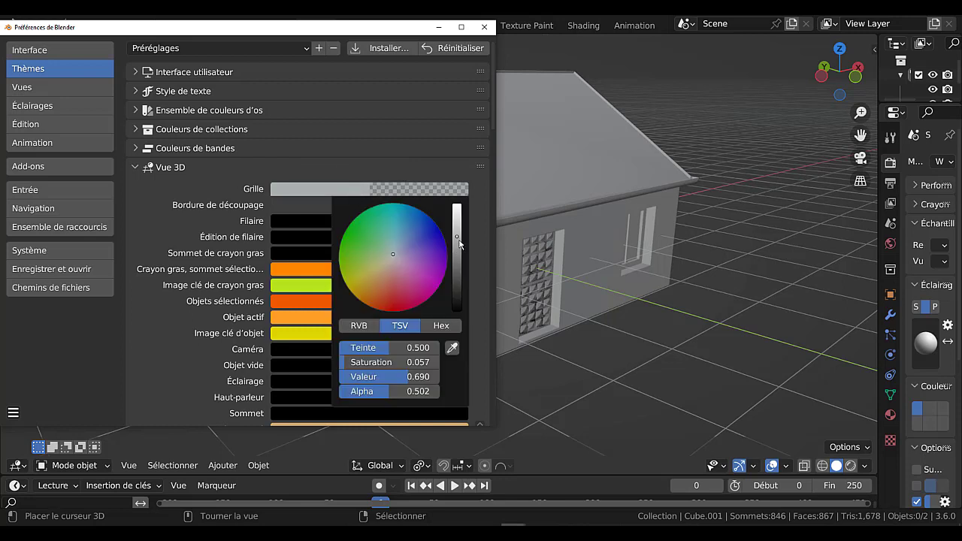
pyautogui.moveTo(458, 239); pyautogui.dragTo(456, 217)
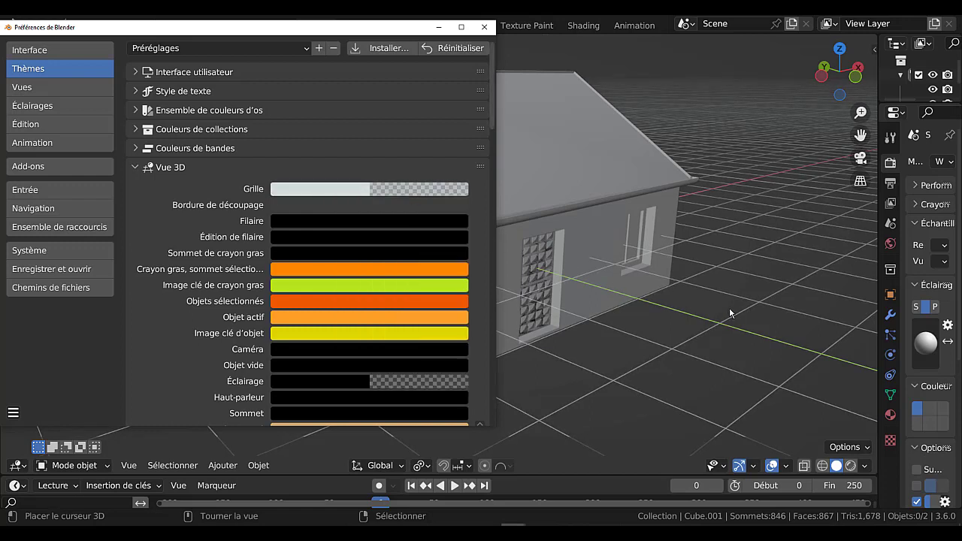
pyautogui.moveTo(662, 217); pyautogui.dragTo(745, 283, button='middle')
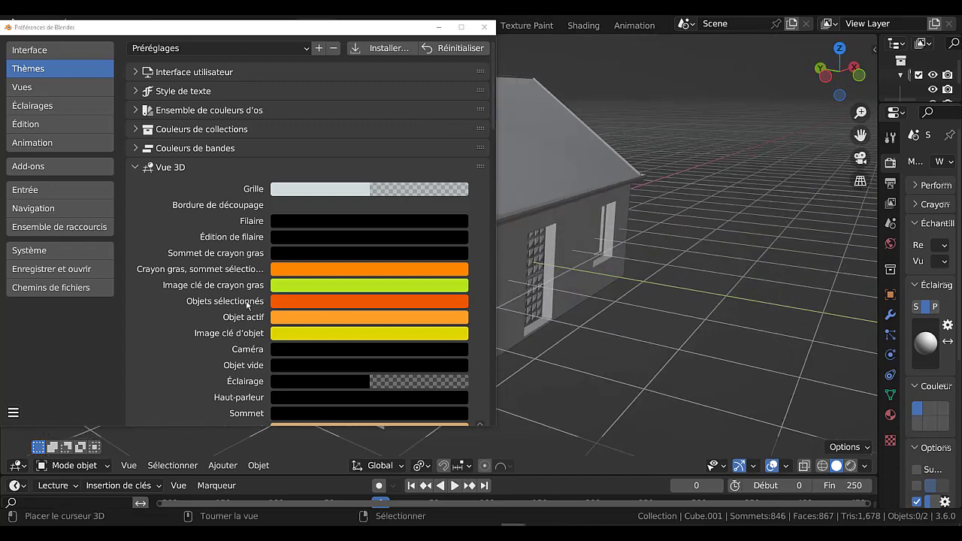
pyautogui.scroll(-10, 312, 256)
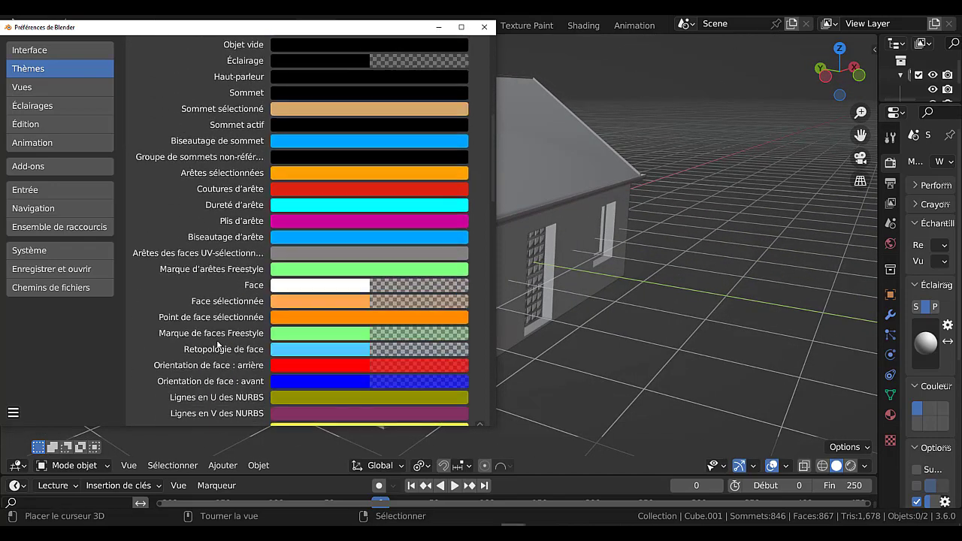
pyautogui.scroll(10, 219, 345)
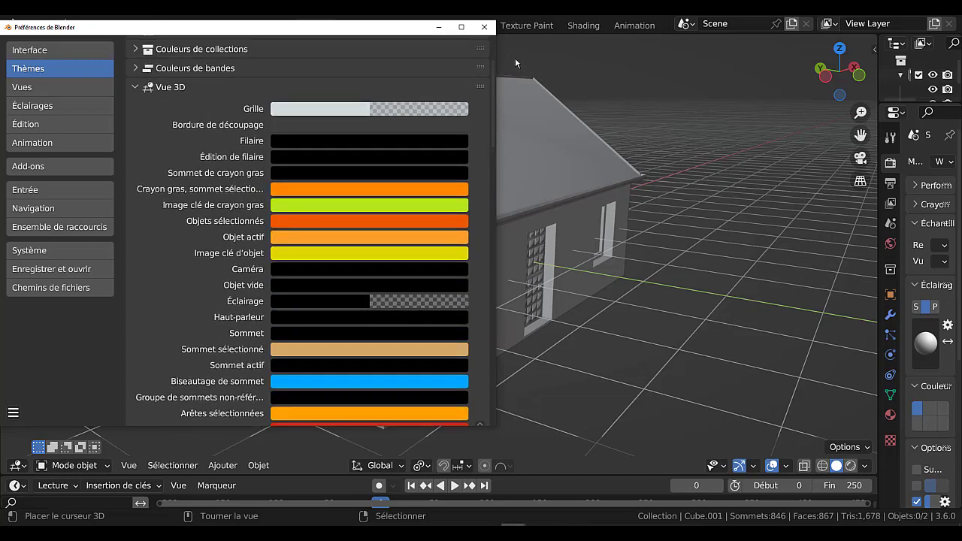
pyautogui.click(483, 26)
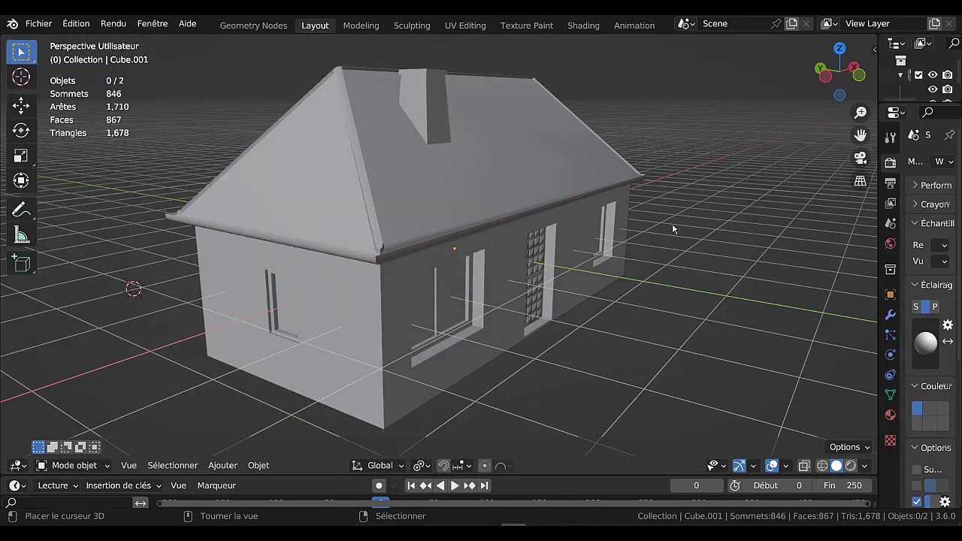
# - Widen the 3D viewport by narrowing the adjacent outliner and properties area, keeping the whole house in view
pyautogui.moveTo(694, 257)
pyautogui.mouseDown(button='middle')
pyautogui.moveTo(726, 224)
pyautogui.moveTo(673, 241)
pyautogui.moveTo(689, 256)
pyautogui.mouseUp(button='middle')
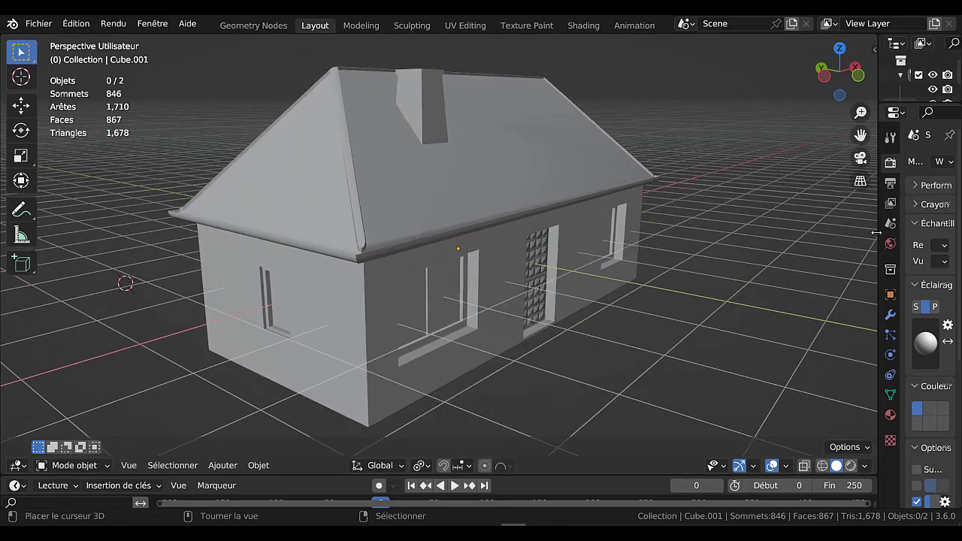
pyautogui.moveTo(876, 233); pyautogui.dragTo(909, 234)
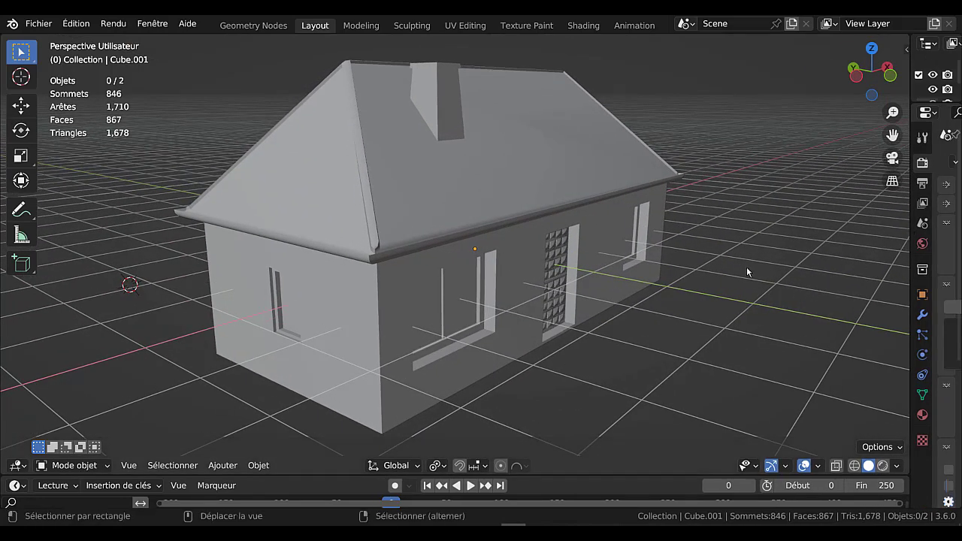
pyautogui.scroll(-1, 764, 244)
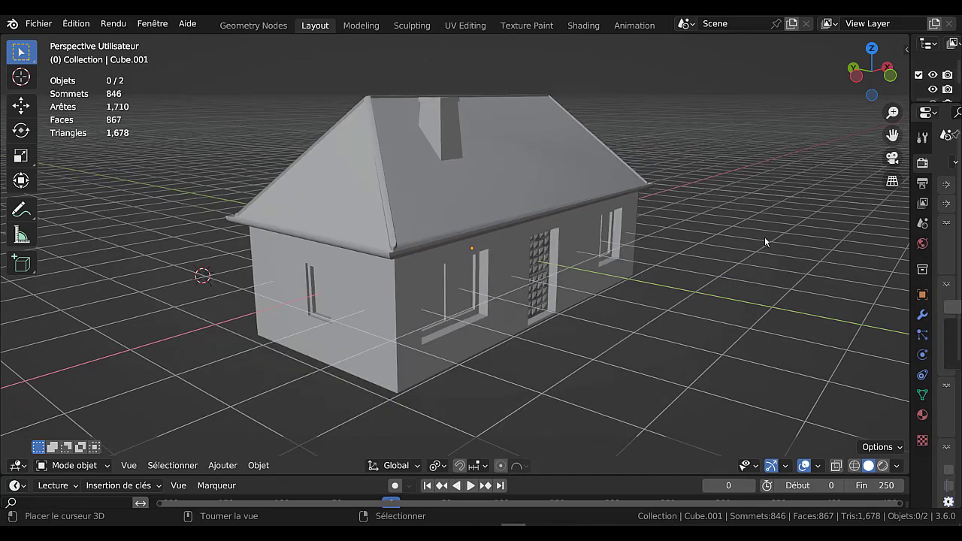